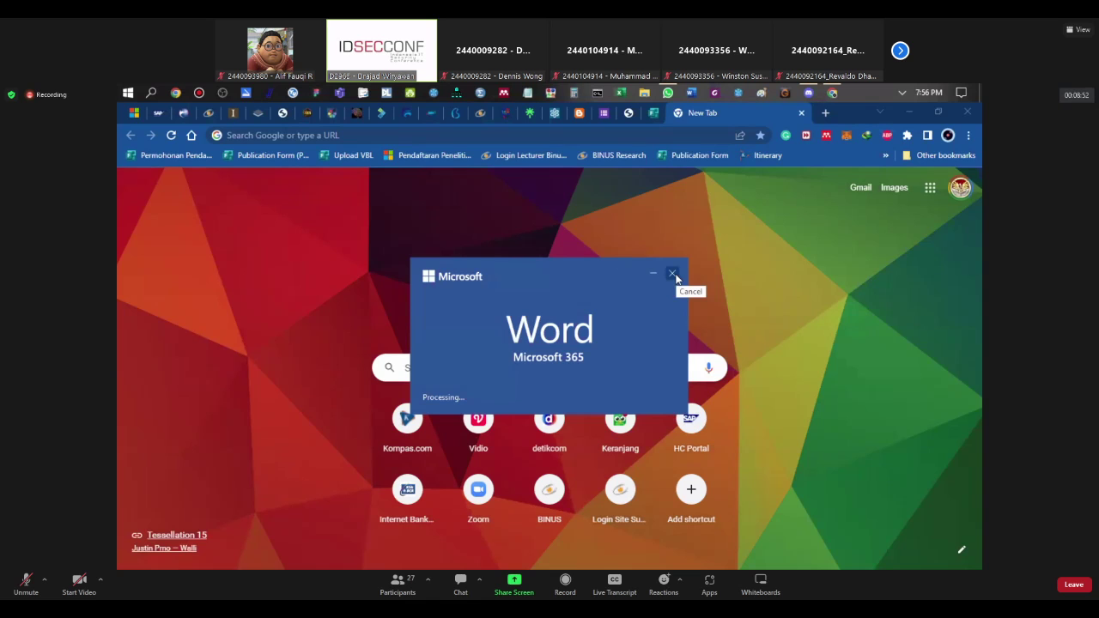
Step: Dismiss the Word startup screen to get to a blank document
left_click(673, 273)
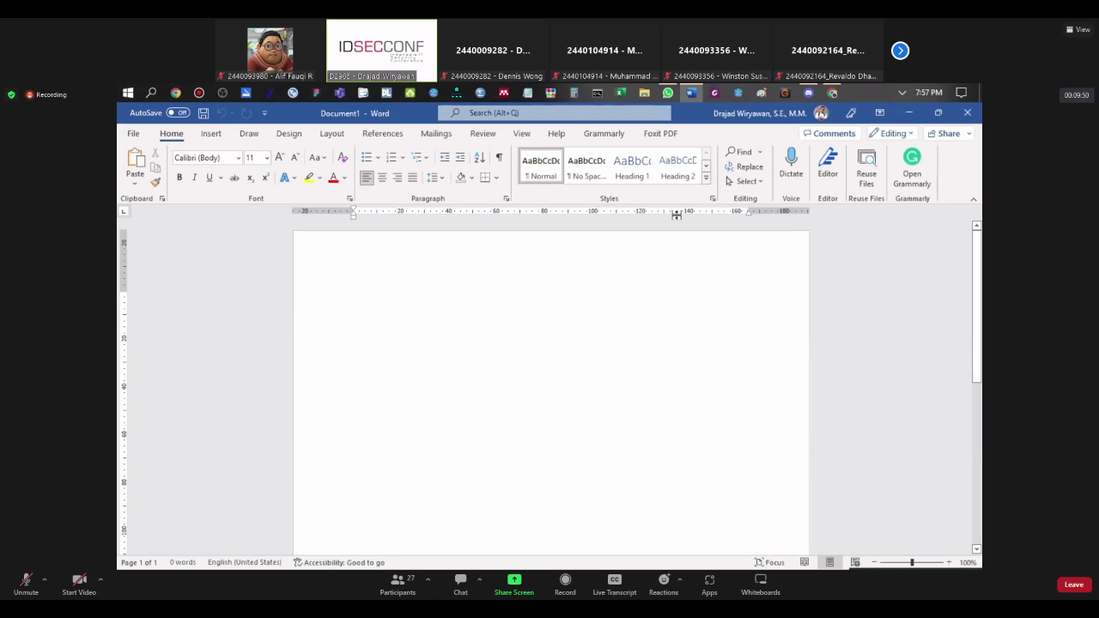
Step: In Chrome, search Google for 'mendeley desktop' and open the Getting started with Mendeley Desktop guide
left_click(831, 92)
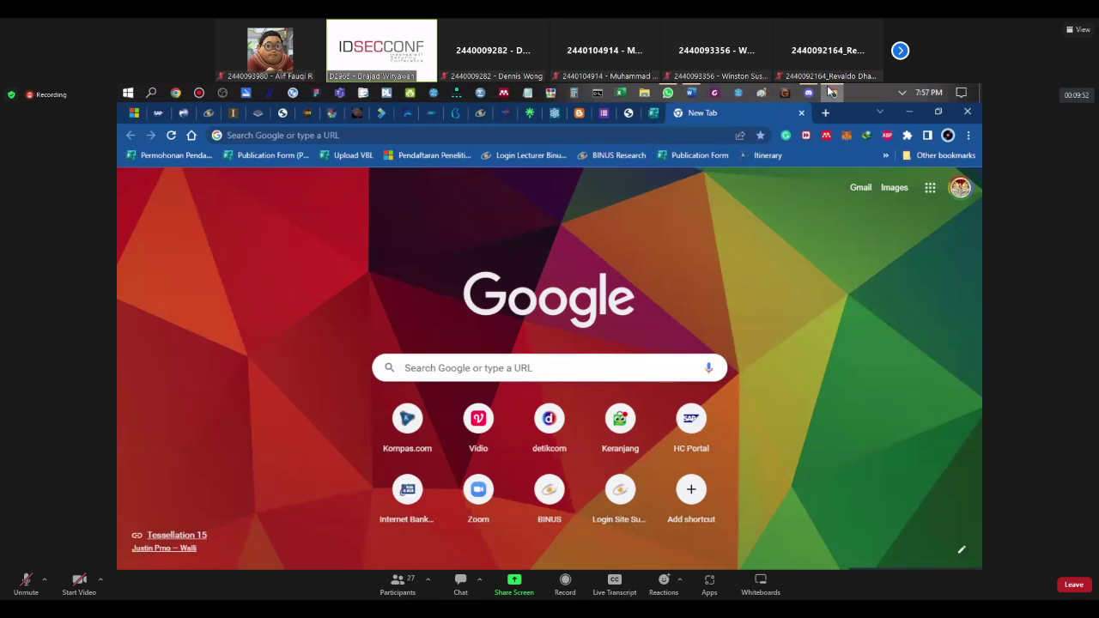
left_click(403, 135)
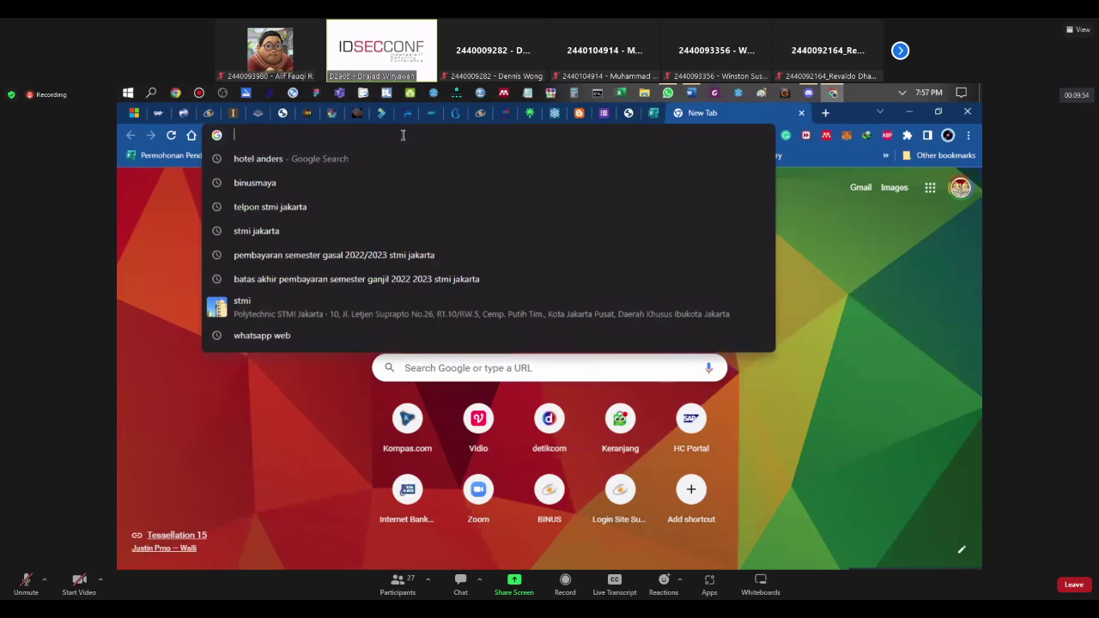
type("me")
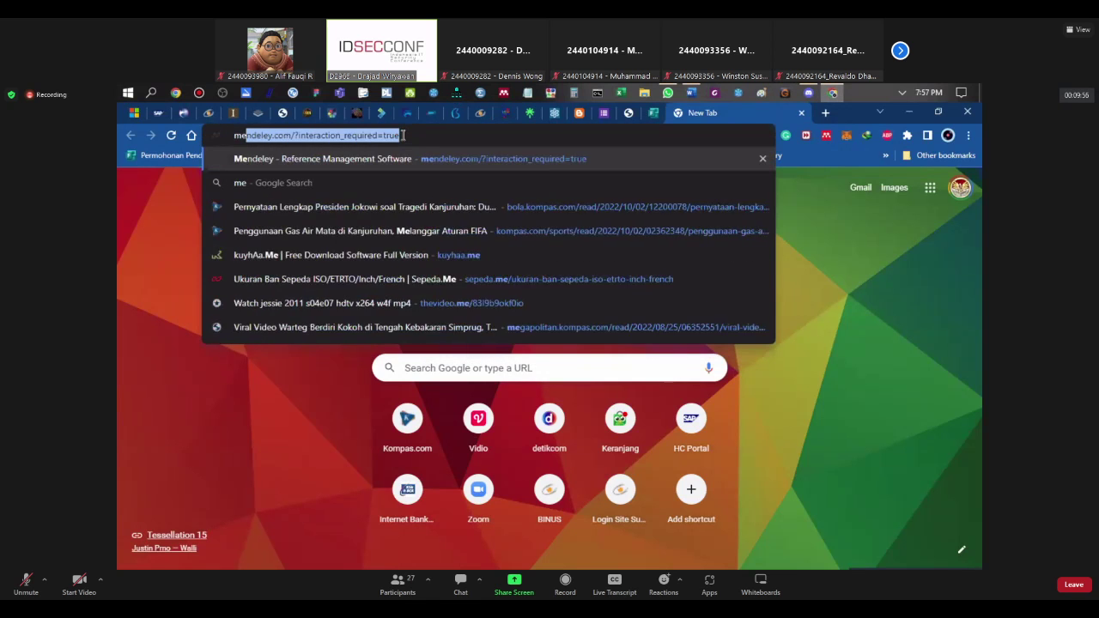
type("ndeley dek")
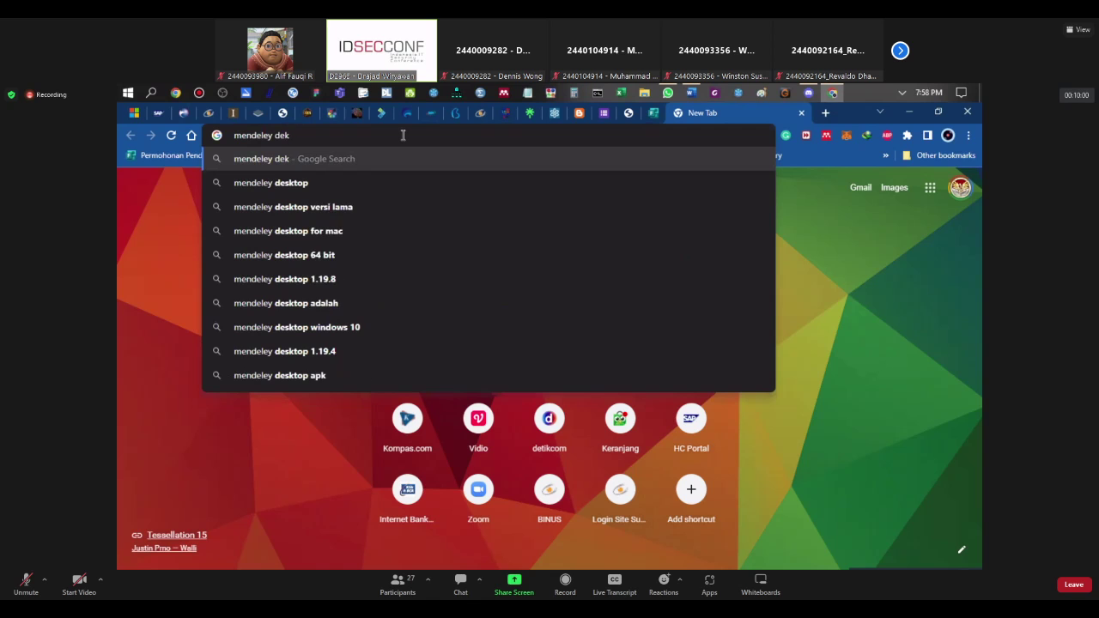
key("BackSpace")
type("sktop")
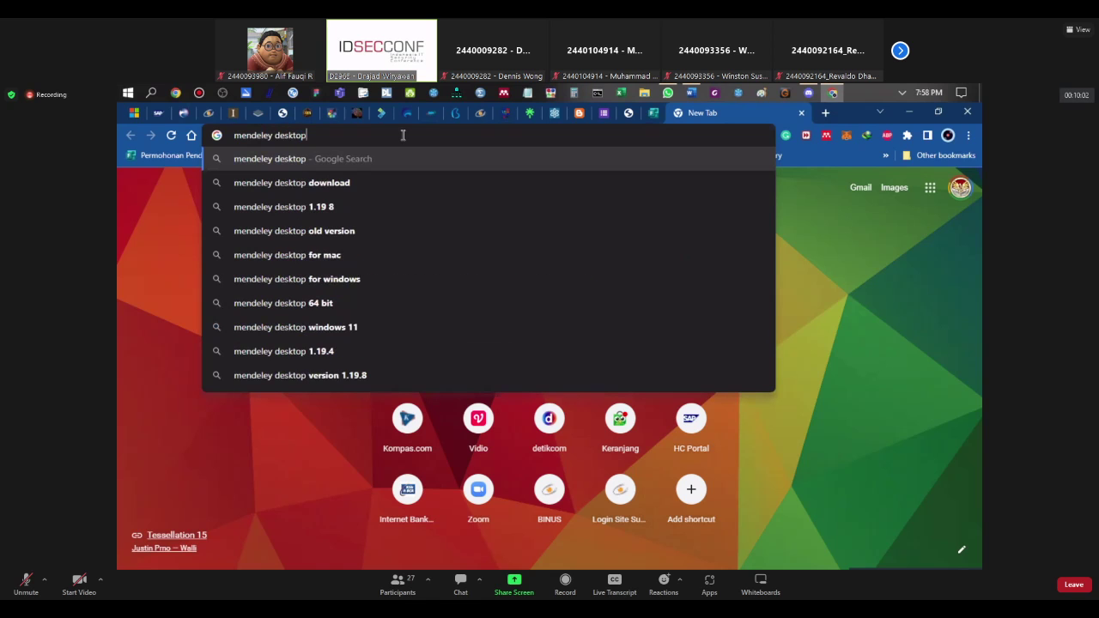
key("Return")
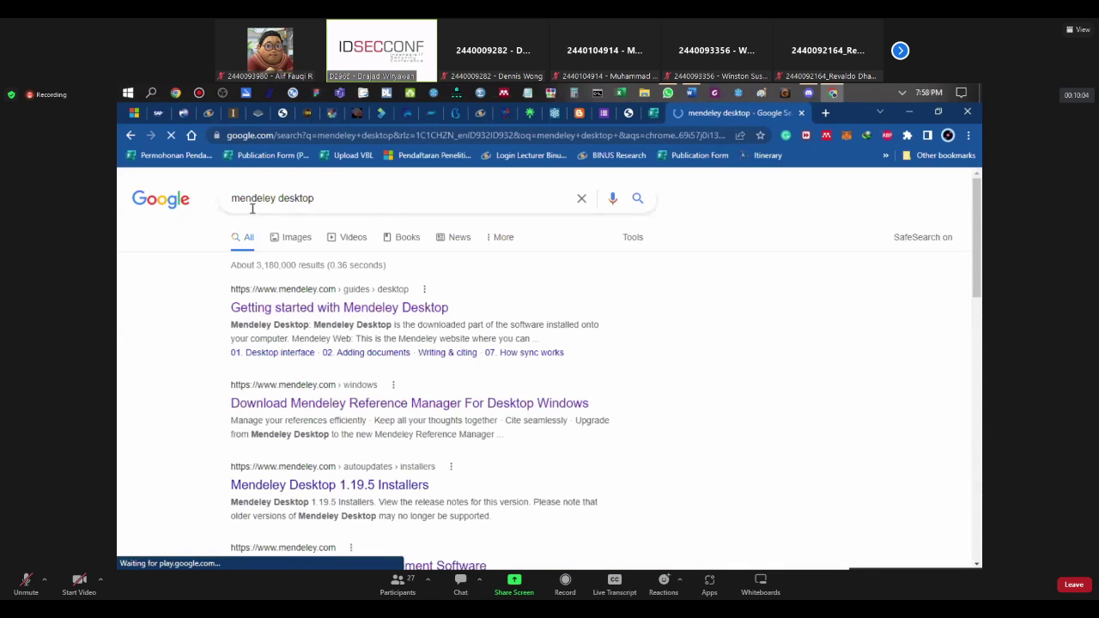
left_click(271, 309)
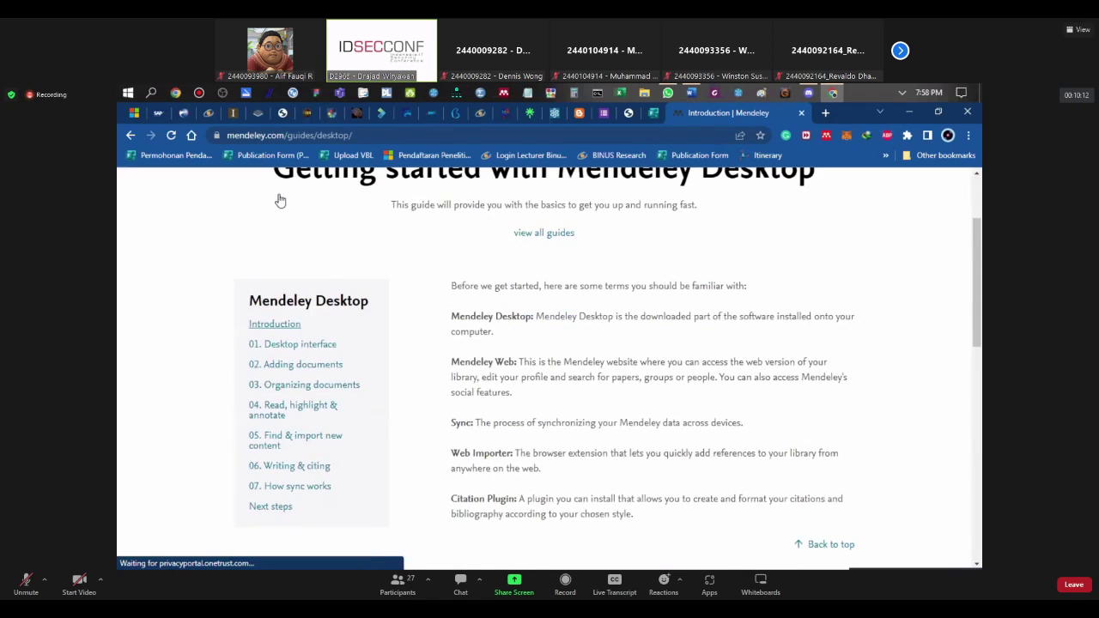
Step: Search for 'Mendeley Searching' and open the Searching and organizing references guide
left_click(363, 138)
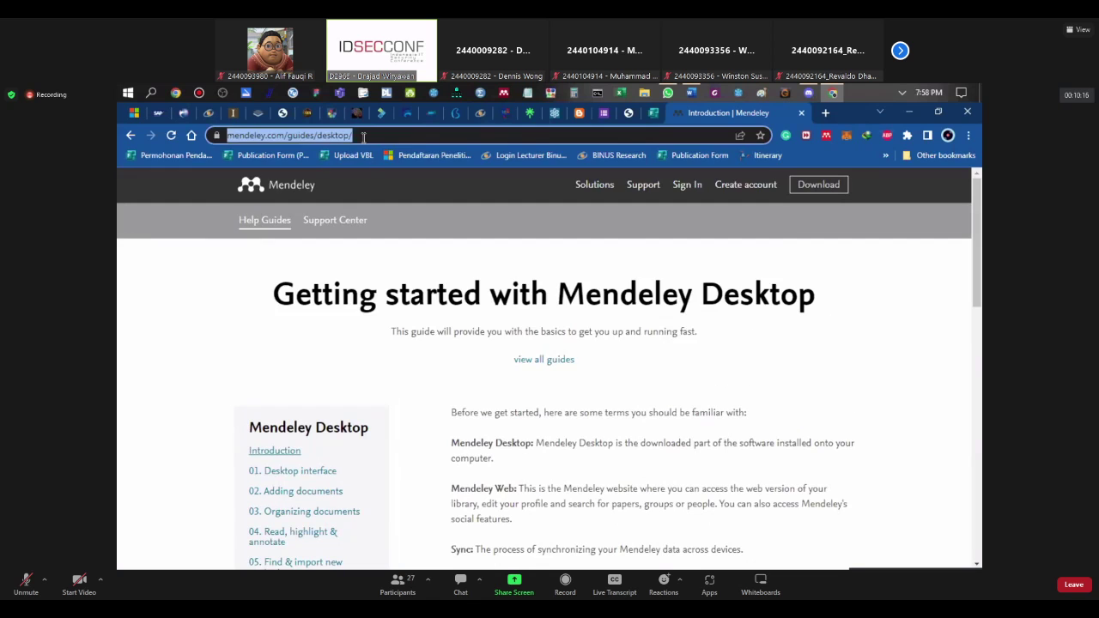
type("Mendeley")
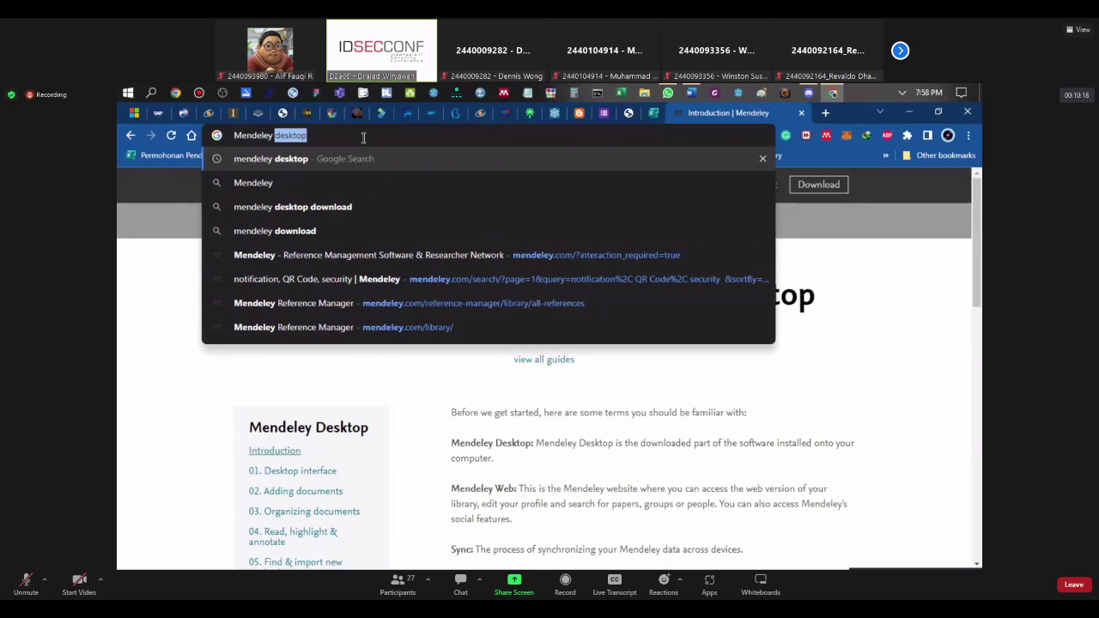
type(" Searching")
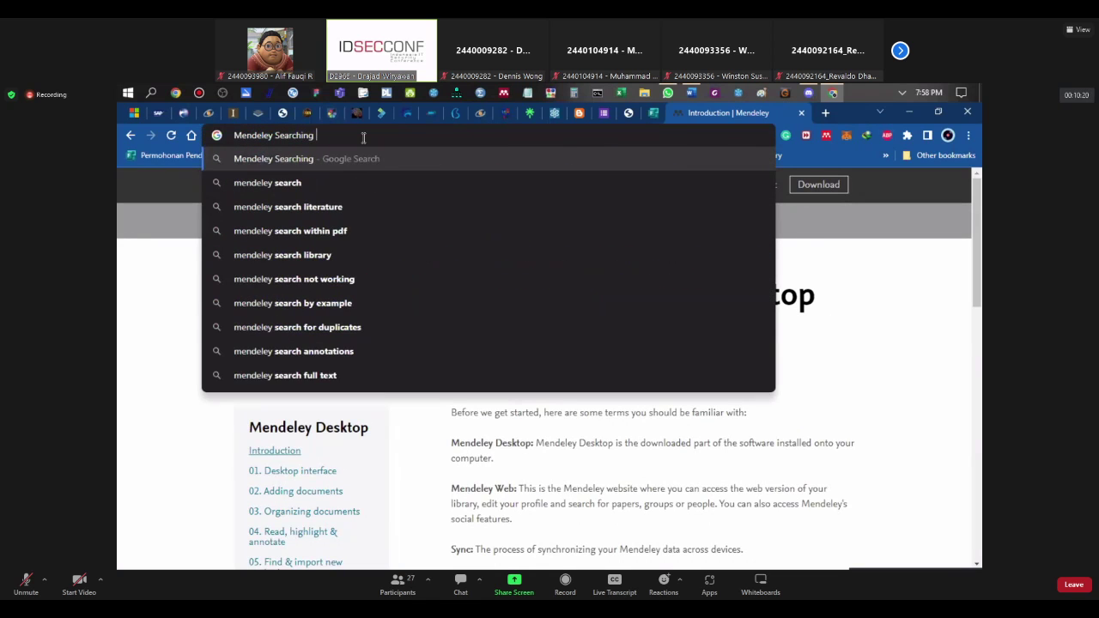
key("Return")
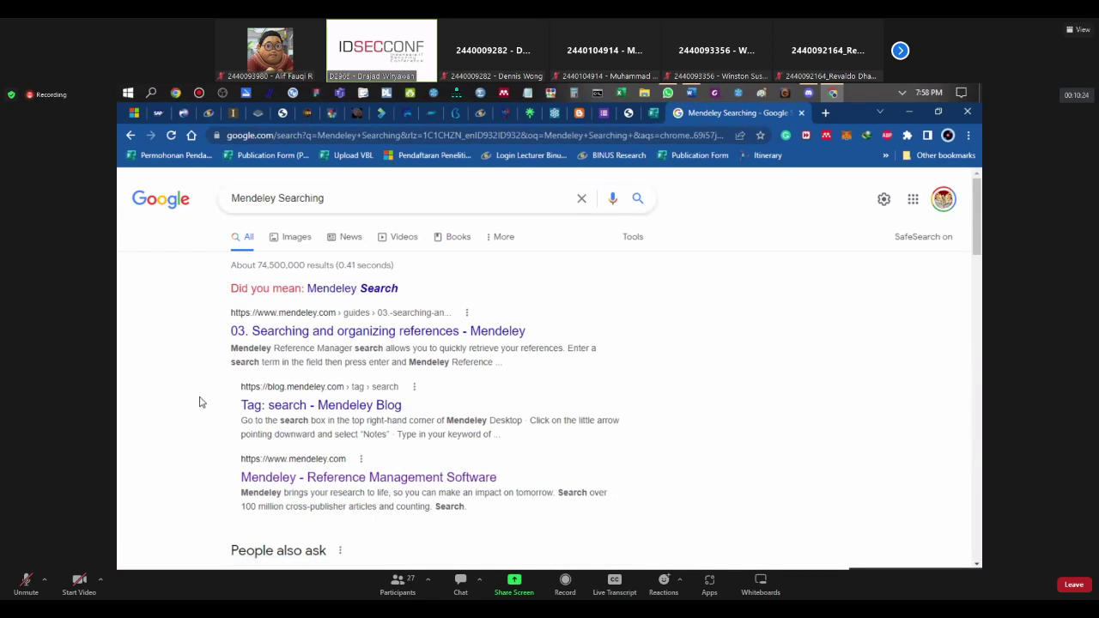
scroll(201, 400, "down", 5)
scroll(194, 409, "down", 4)
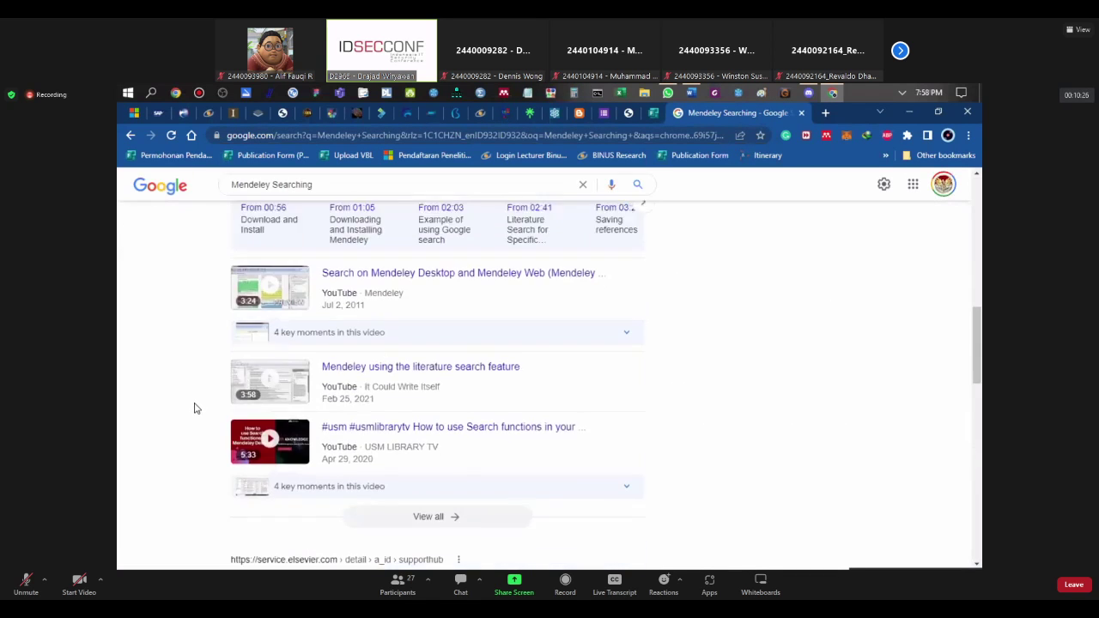
scroll(194, 409, "up", 10)
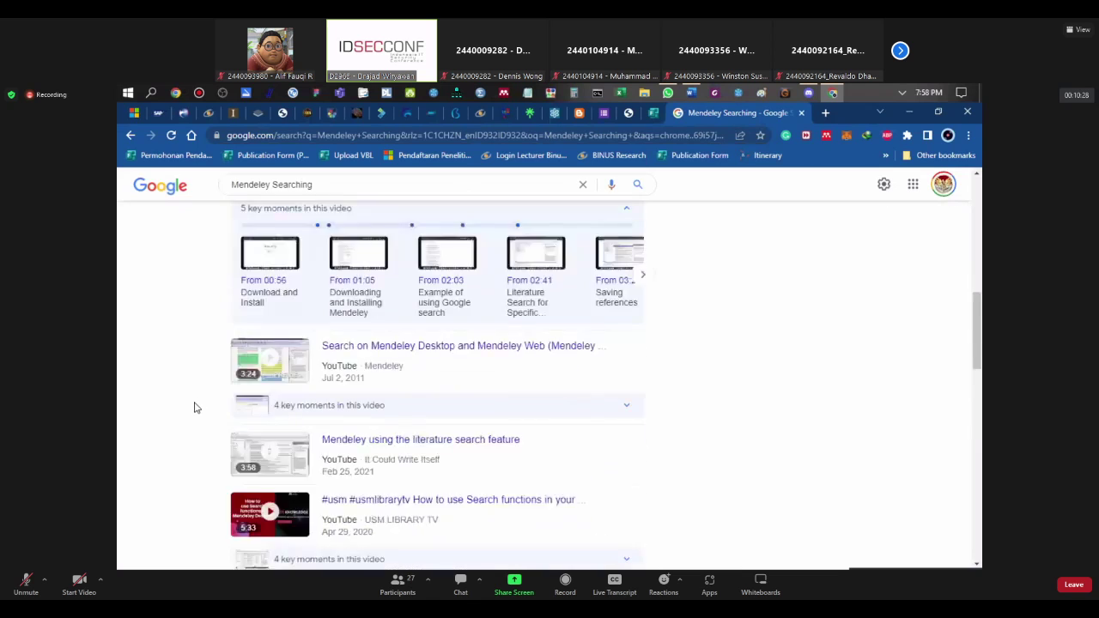
left_click(296, 336)
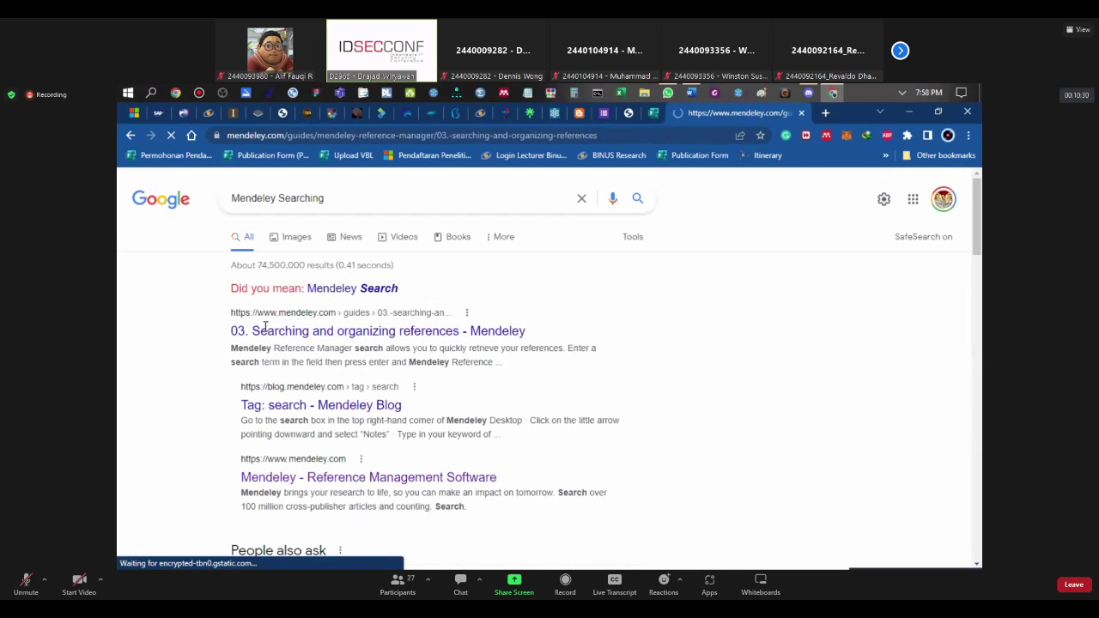
Step: Go to the Mendeley Guides overview page and skim it
scroll(264, 332, "down", 1)
scroll(264, 331, "up", 1)
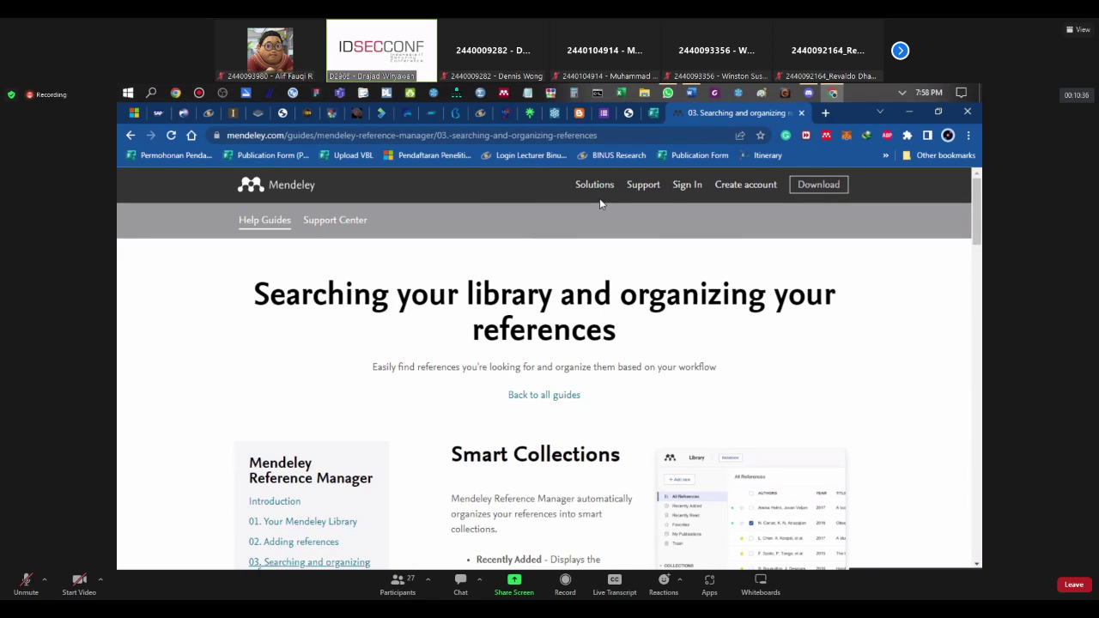
left_click(644, 188)
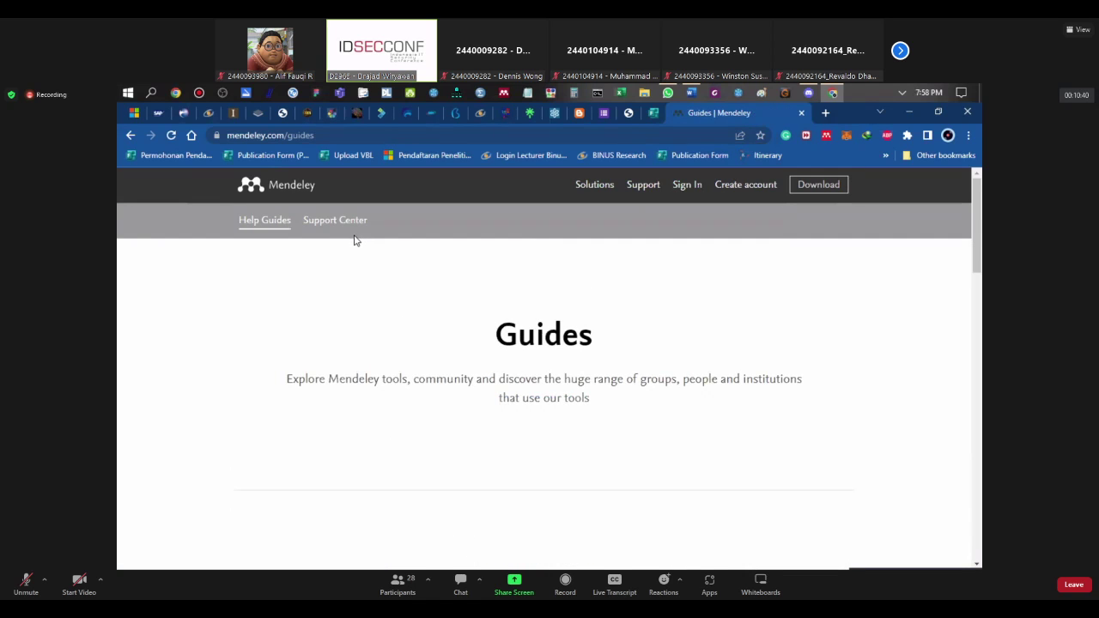
scroll(344, 378, "down", 5)
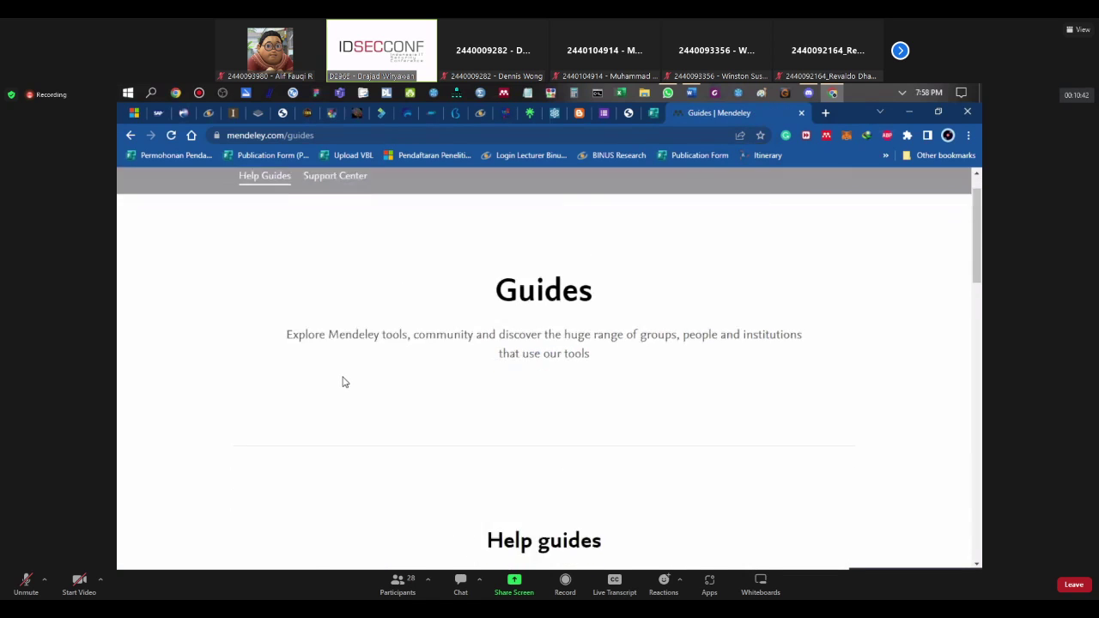
scroll(336, 383, "up", 5)
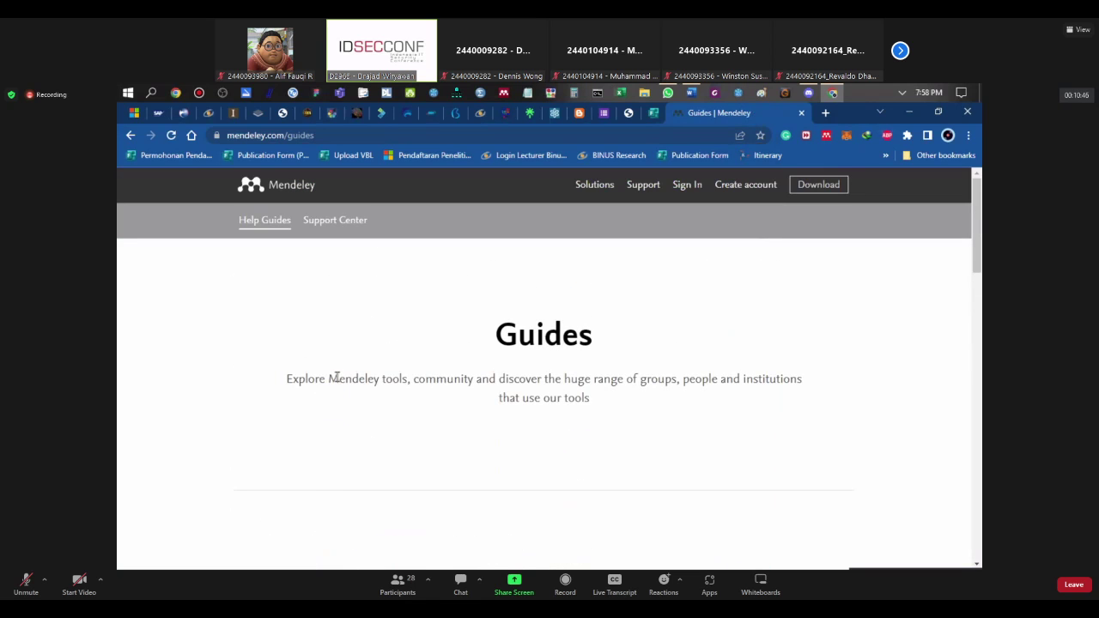
Step: Enter 'mendeley' in the address bar and open the earlier Mendeley article search results suggestion
left_click(335, 135)
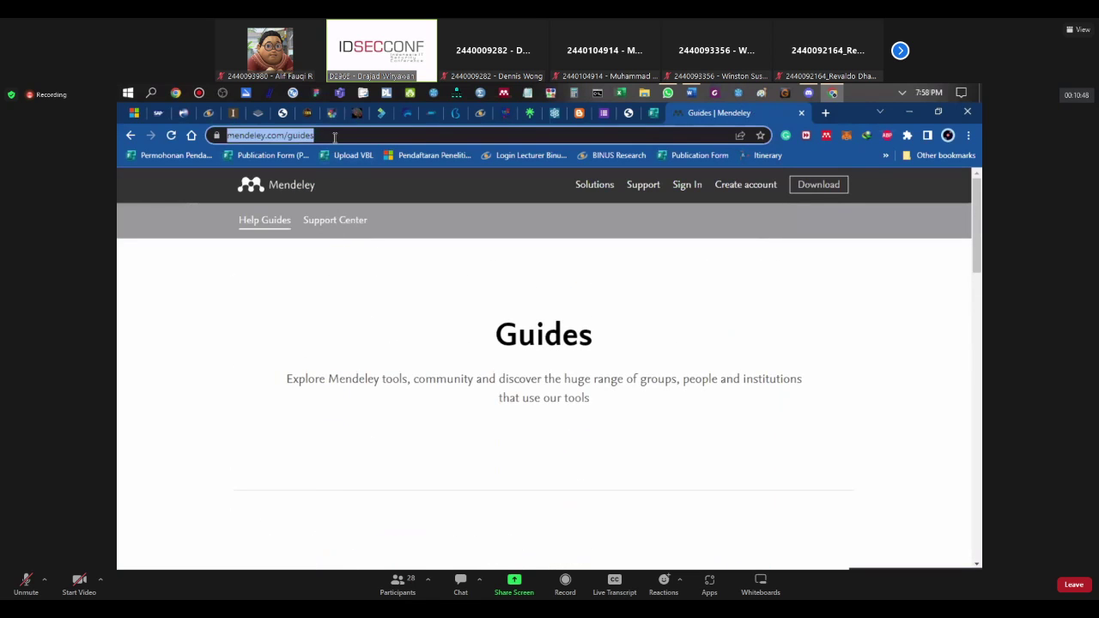
type("mendeley")
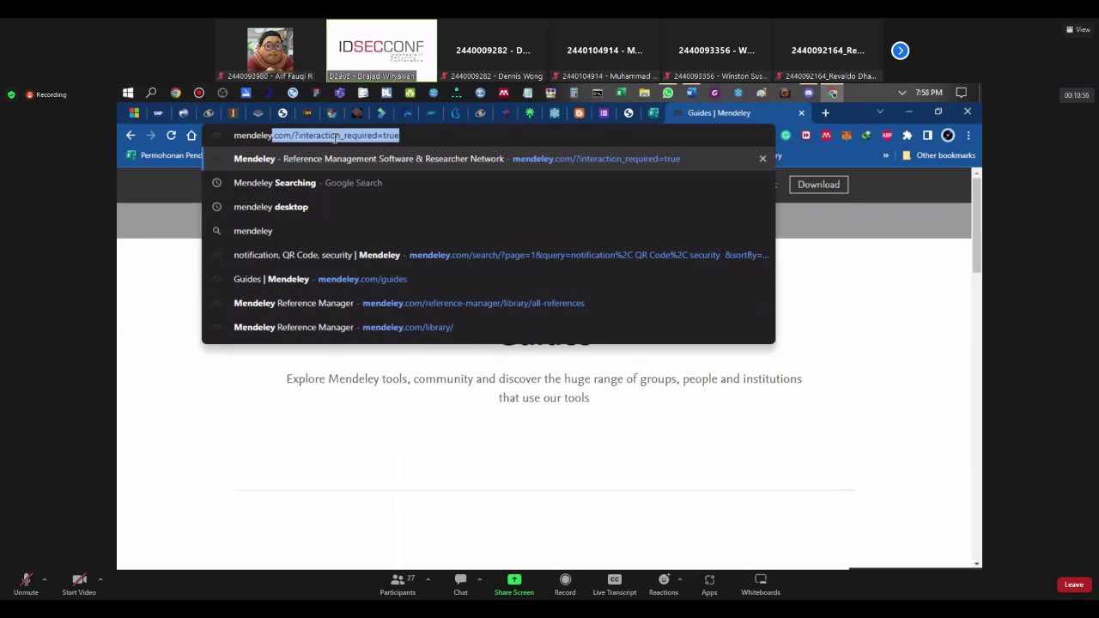
key("Down")
key("Down")
key("Down")
key("Down")
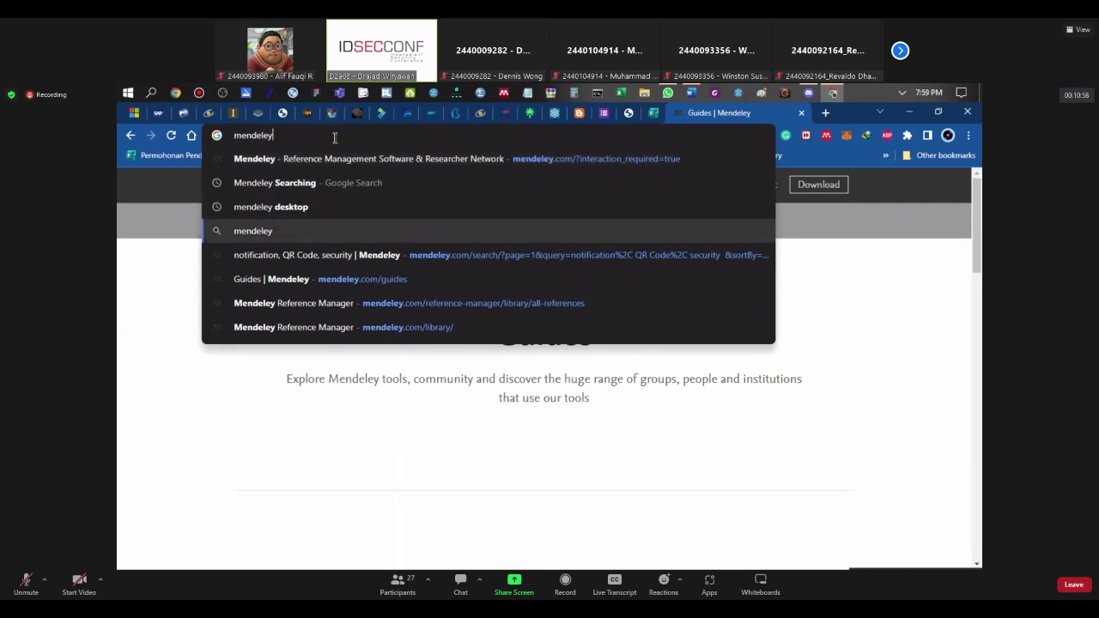
key("Return")
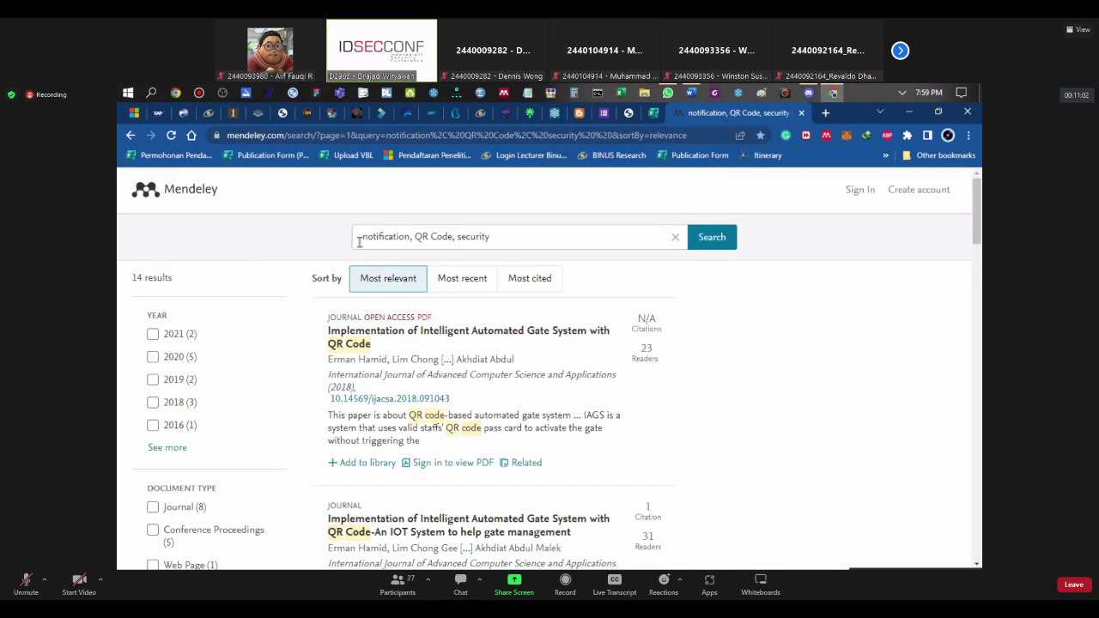
left_click(130, 136)
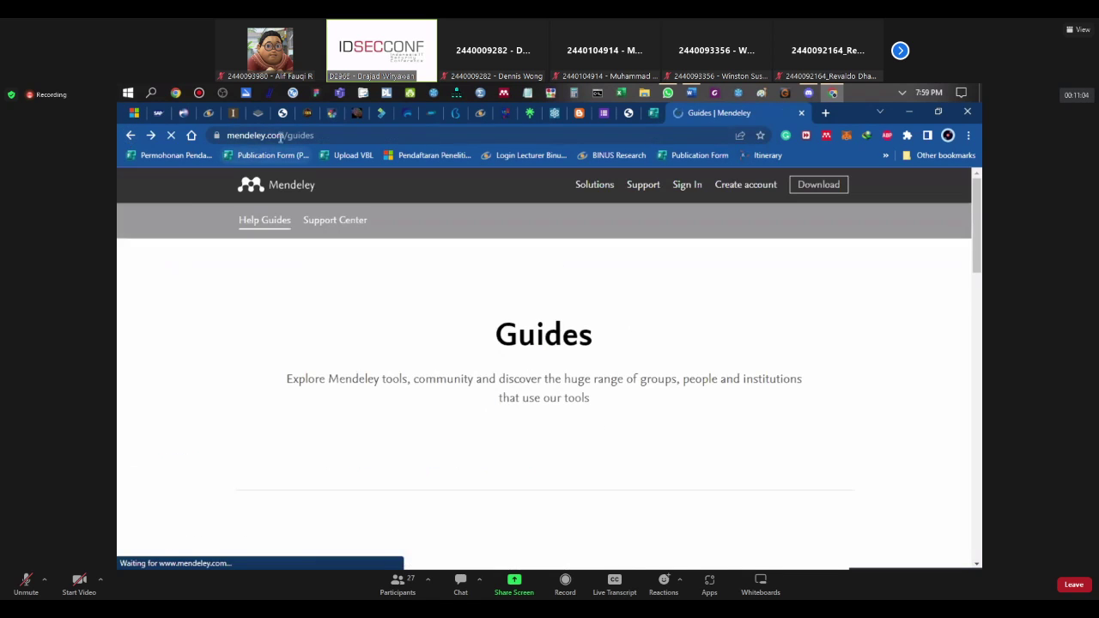
left_click(336, 134)
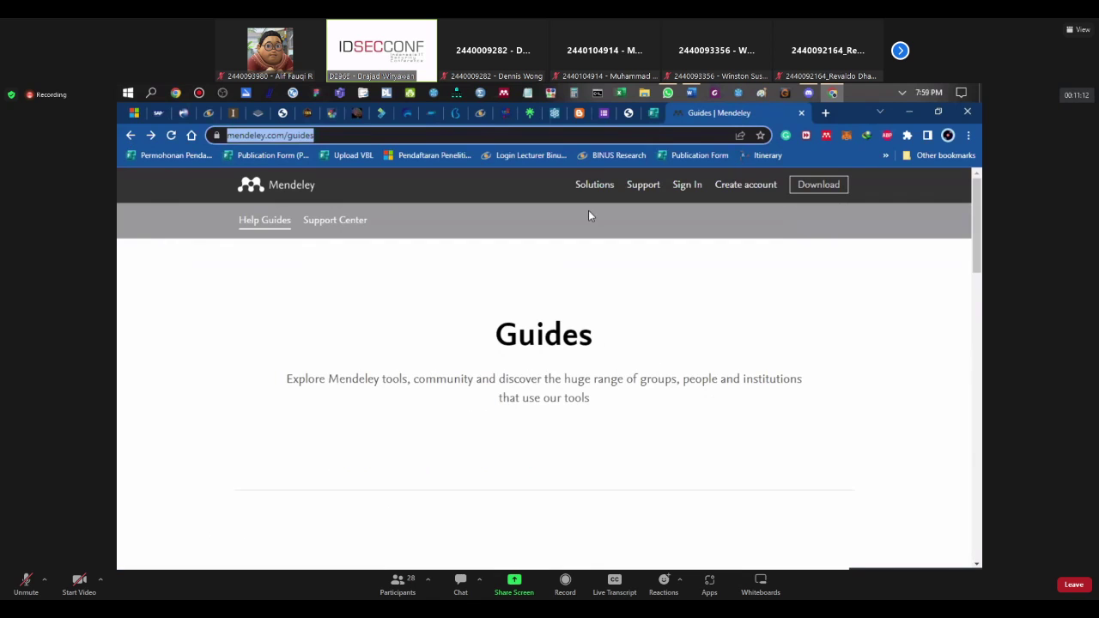
left_click(367, 135)
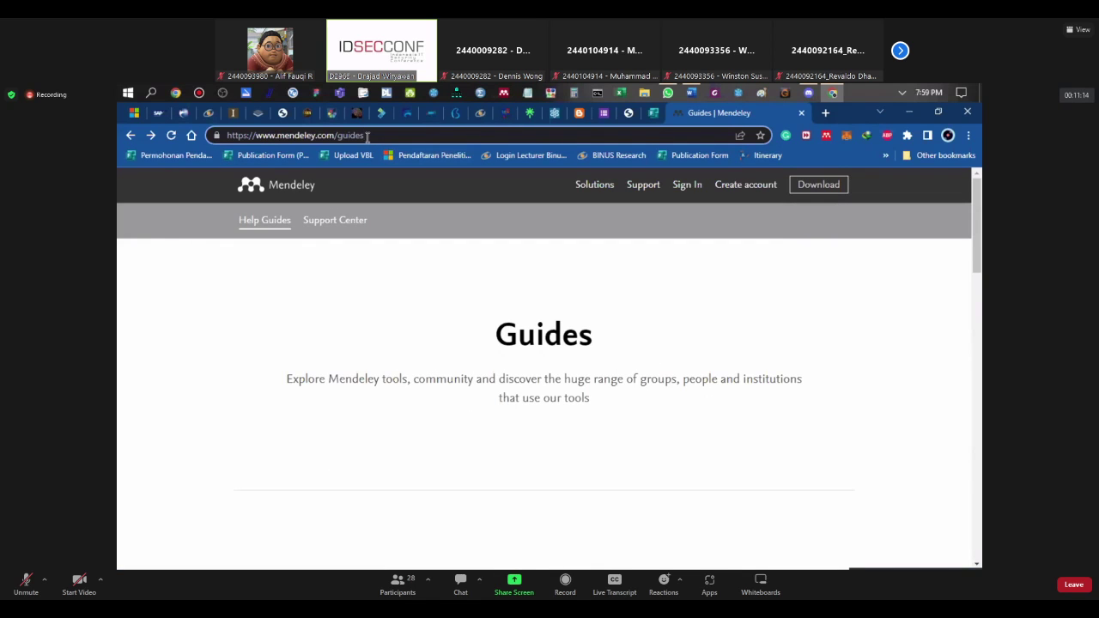
key("ctrl+shift+Left")
key("ctrl+shift+Left")
key("ctrl+shift+Right")
key("BackSpace")
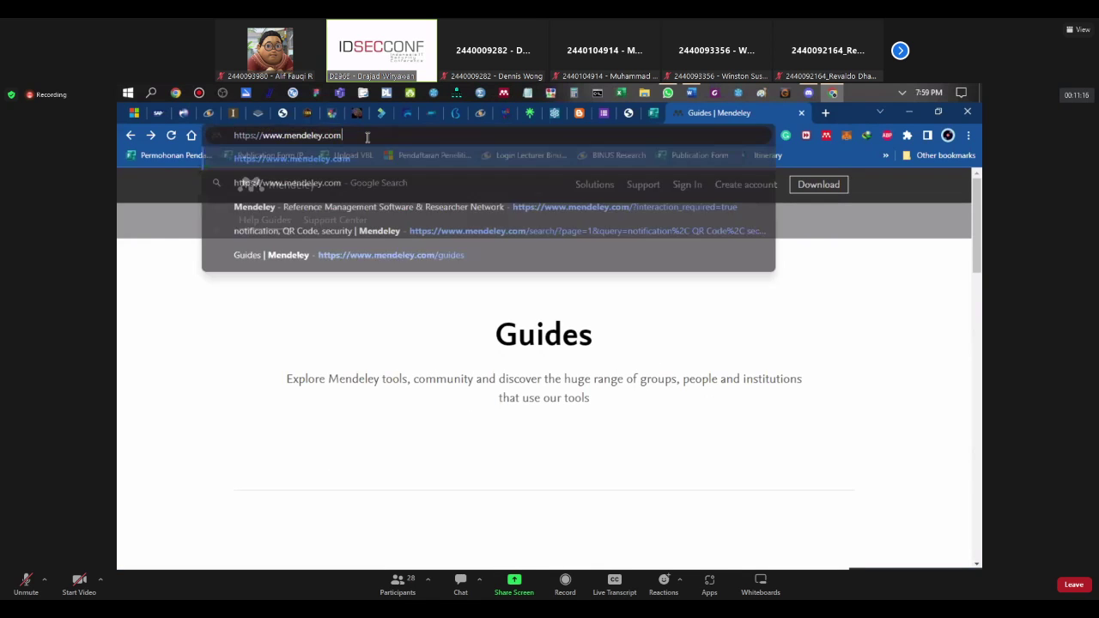
key("Return")
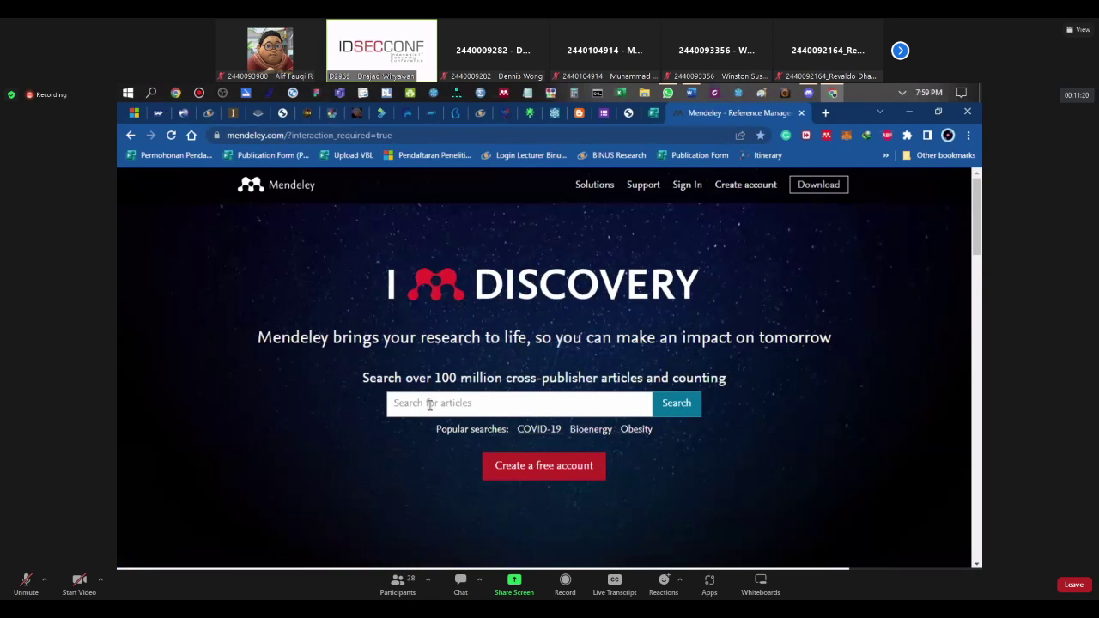
left_click(406, 139)
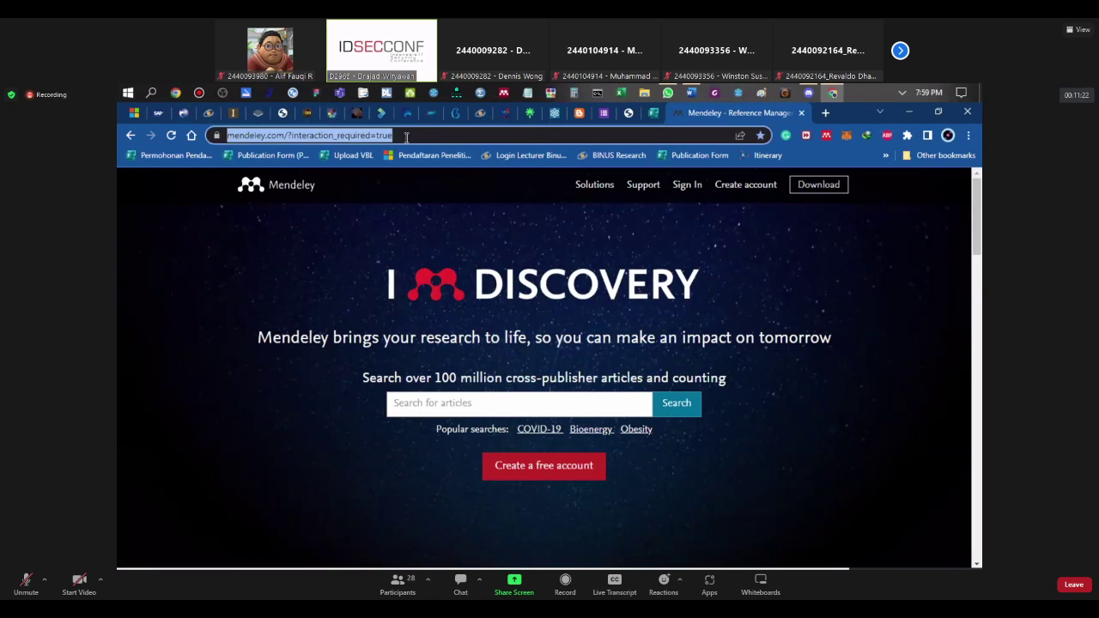
type("mendeley")
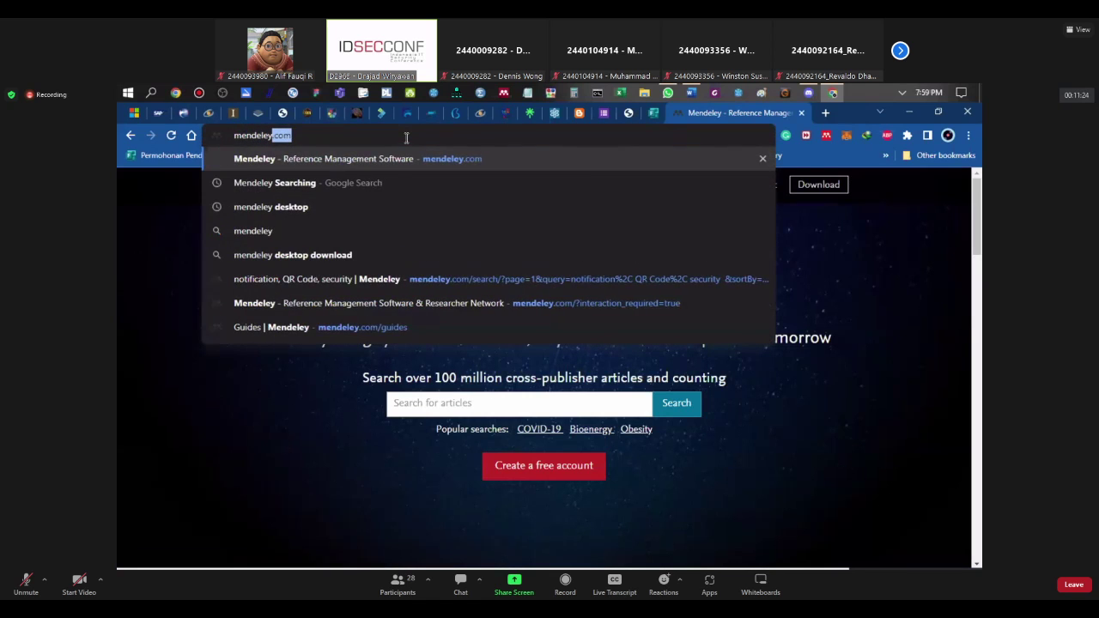
key("Return")
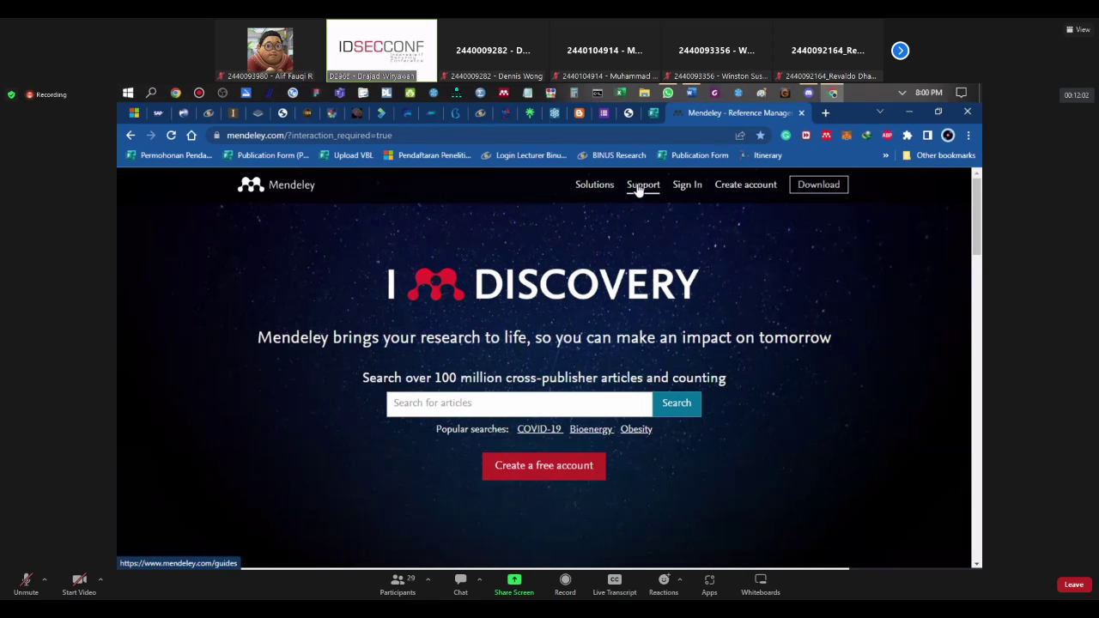
Step: Open the Mendeley Guides page via Support, browse the Help guides, then bring Word forward
left_click(642, 185)
scroll(640, 336, "down", 2)
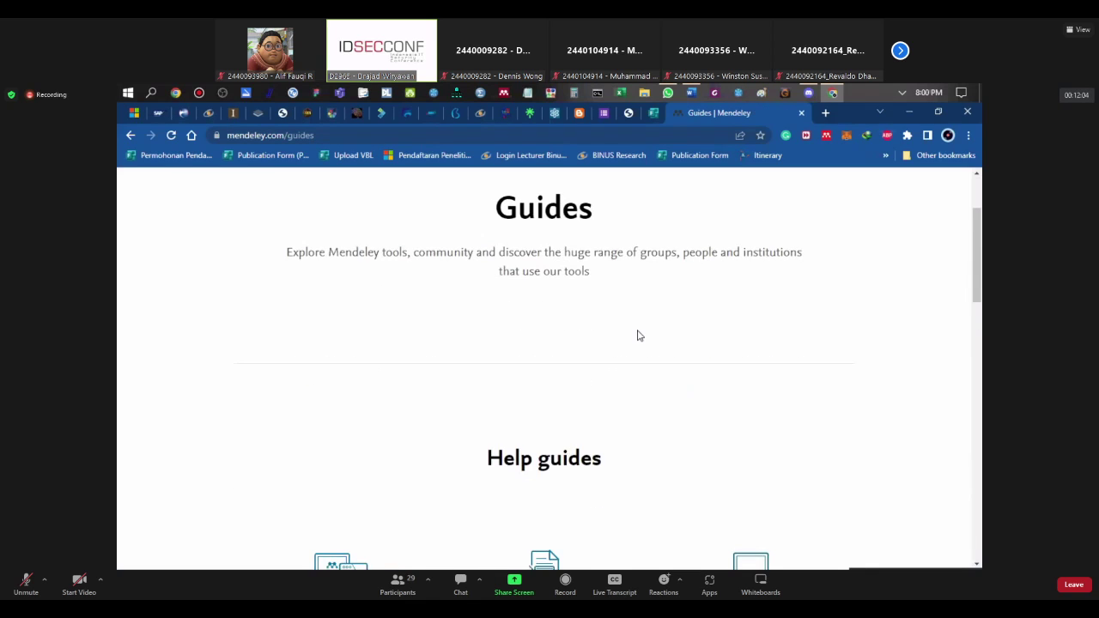
scroll(624, 346, "up", 2)
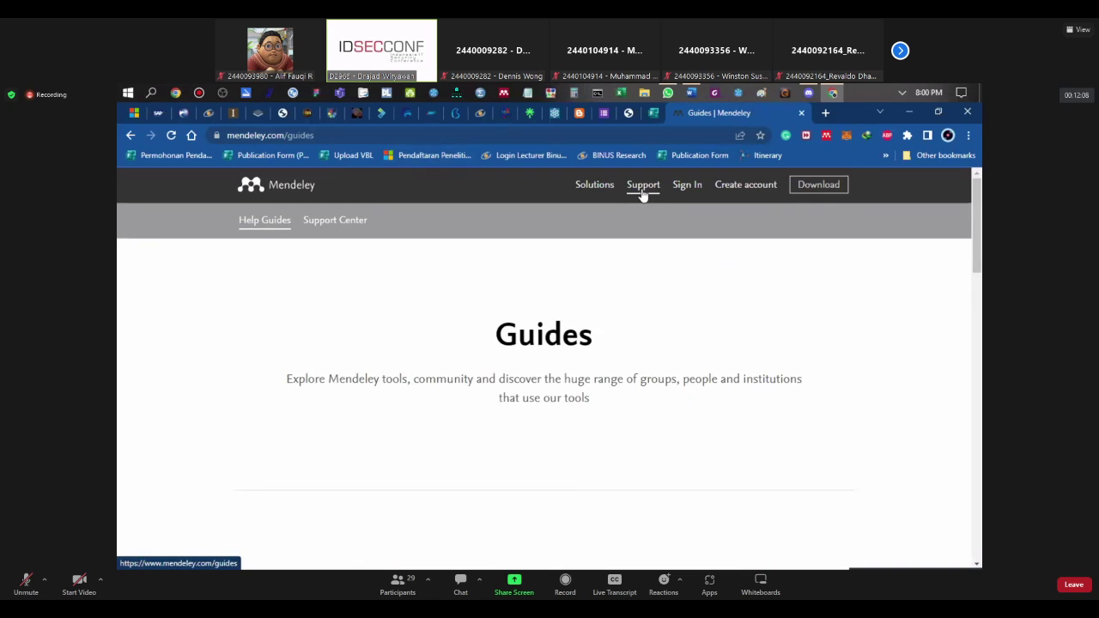
scroll(686, 297, "down", 5)
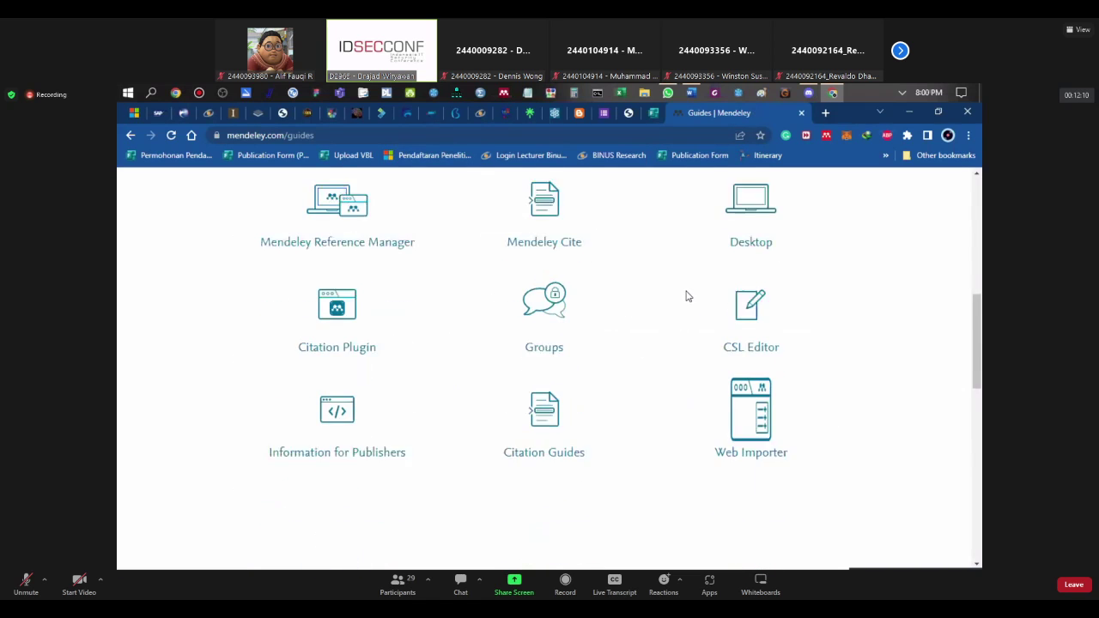
scroll(686, 296, "up", 1)
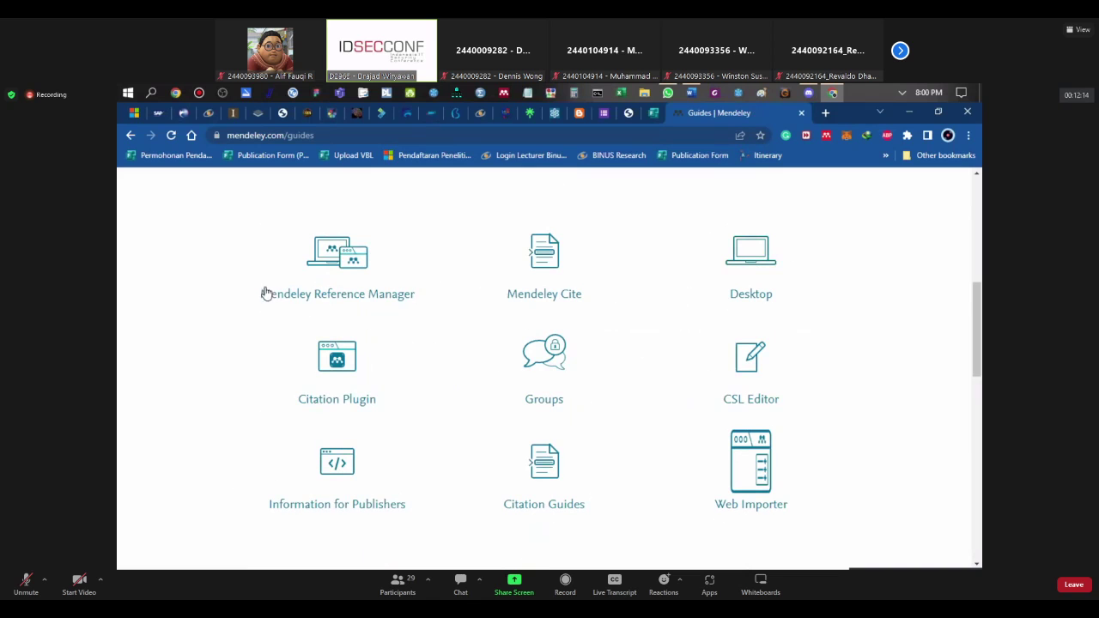
scroll(701, 445, "down", 1)
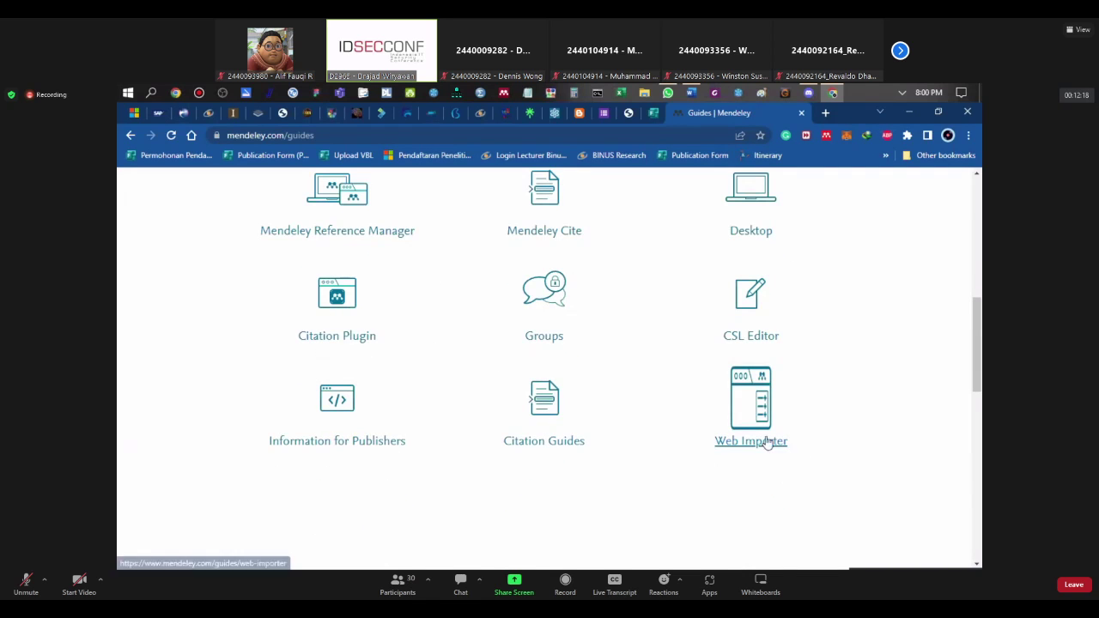
scroll(633, 370, "up", 2)
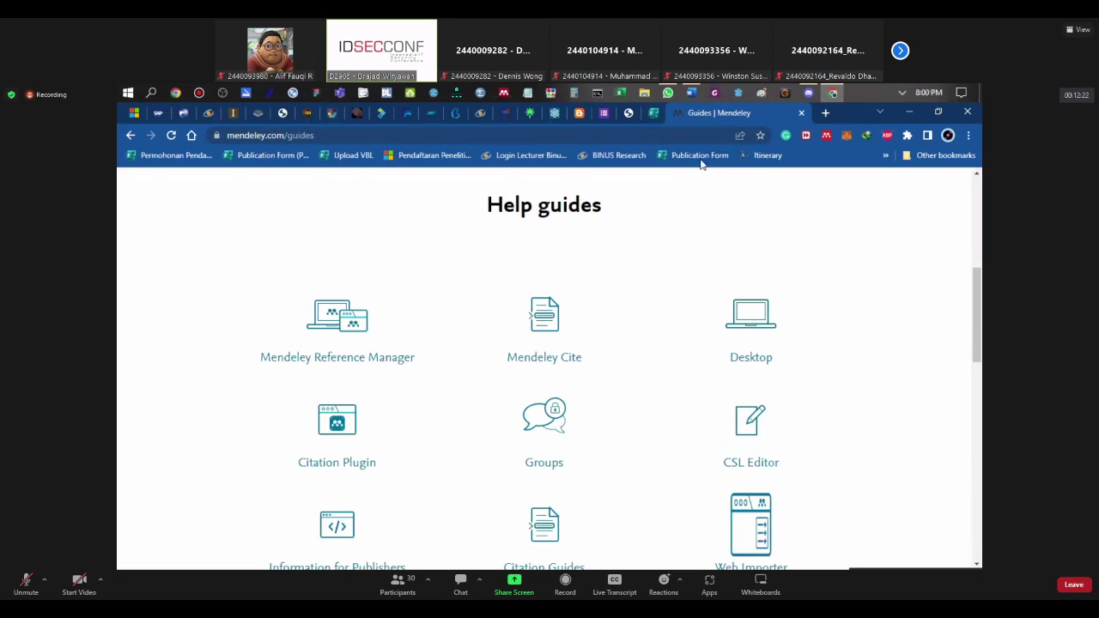
left_click(692, 94)
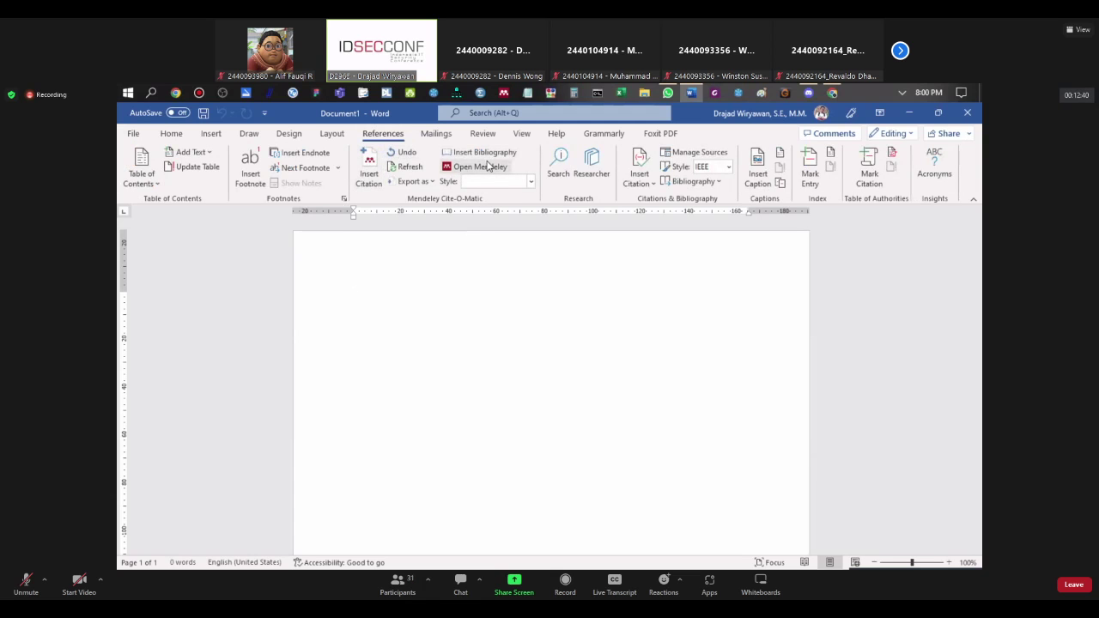
Step: Choose Open Mendeley in the Mendeley Cite-O-Matic group on Word's References tab
left_click(487, 165)
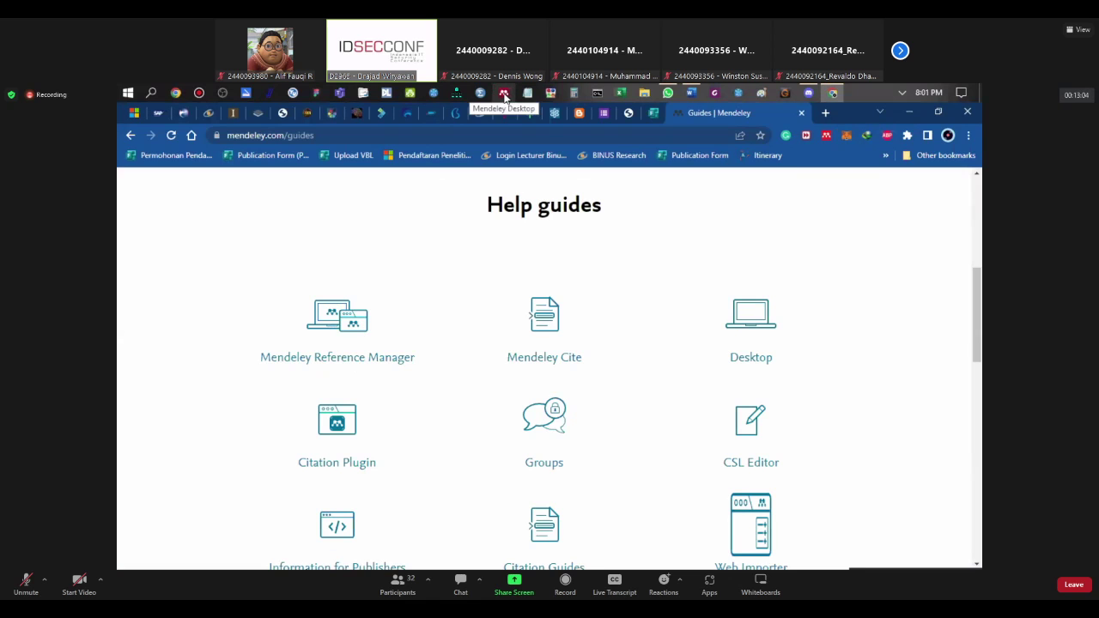
left_click(127, 93)
scroll(212, 284, "down", 10)
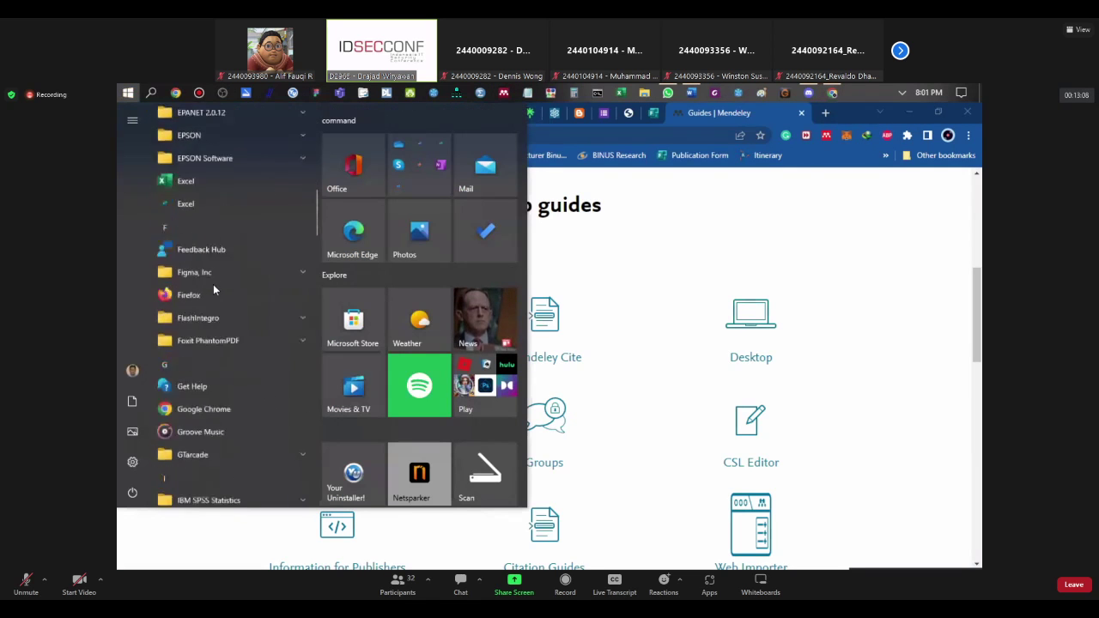
scroll(214, 289, "down", 4)
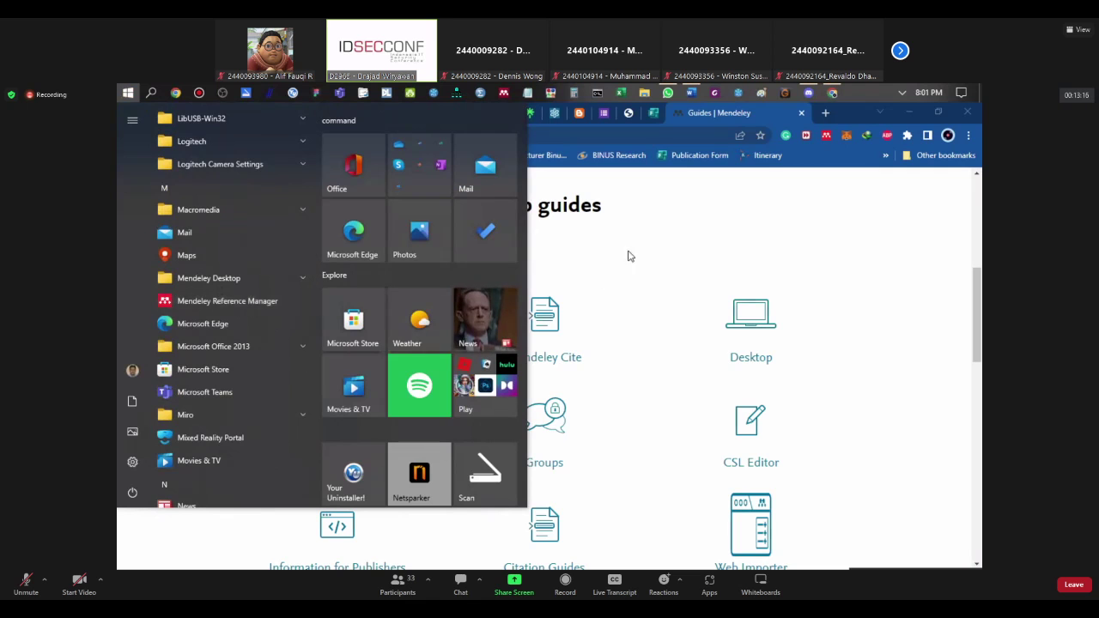
left_click(660, 220)
scroll(673, 335, "down", 1)
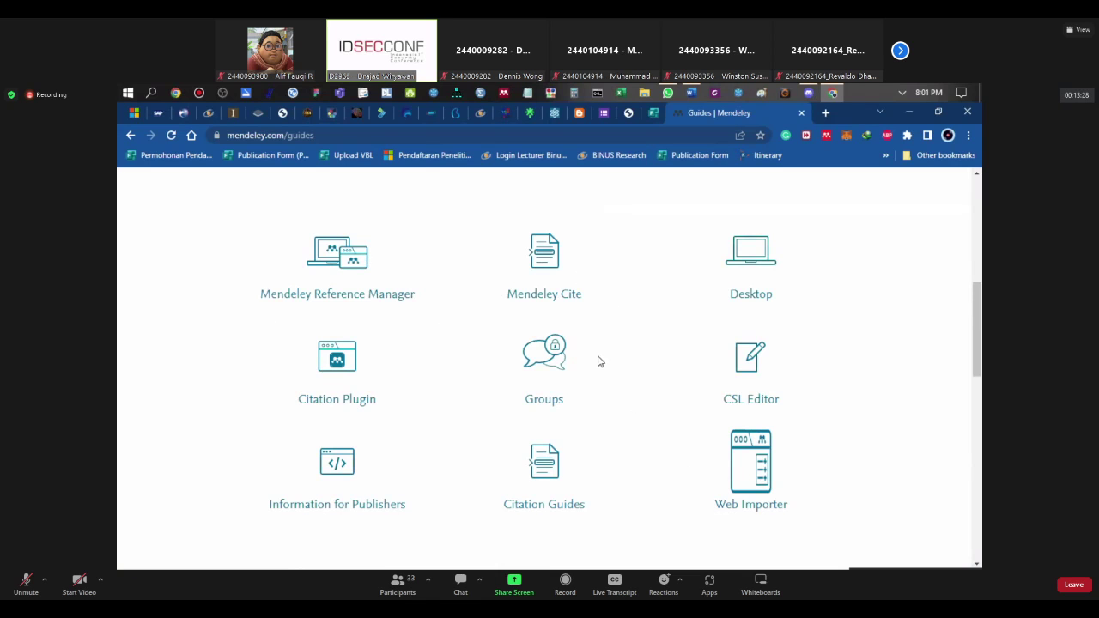
left_click(691, 93)
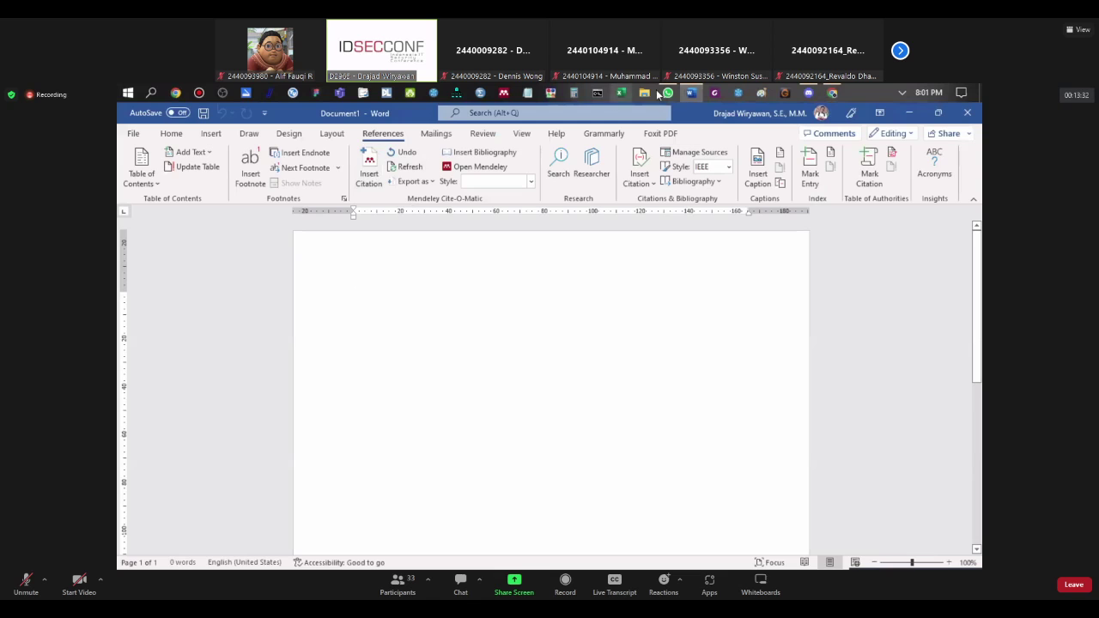
left_click(691, 93)
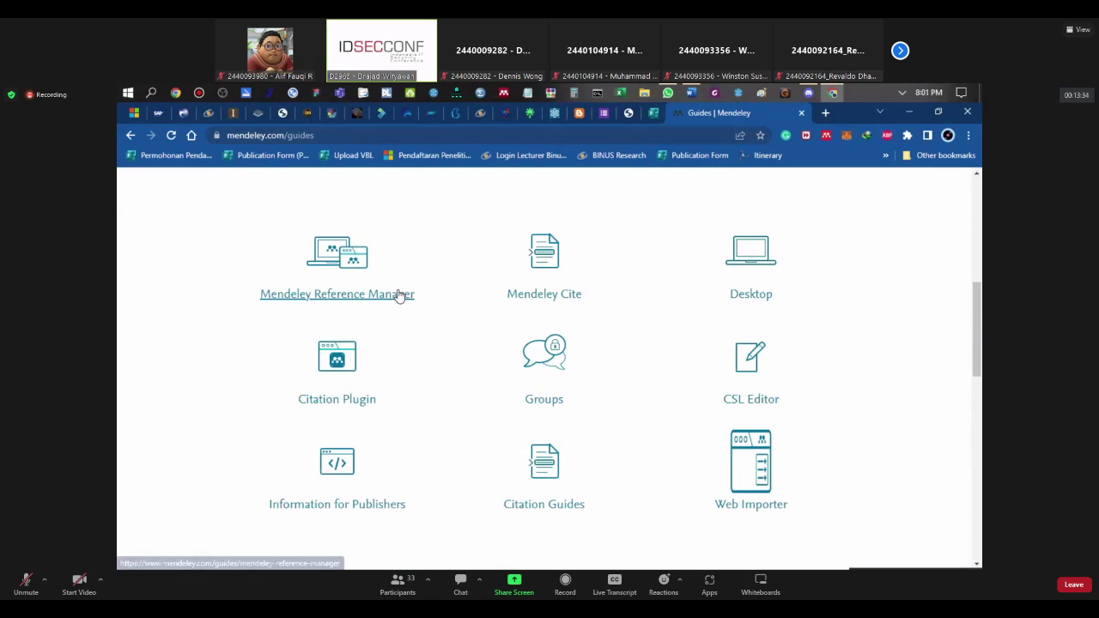
left_click(128, 92)
scroll(230, 404, "down", 10)
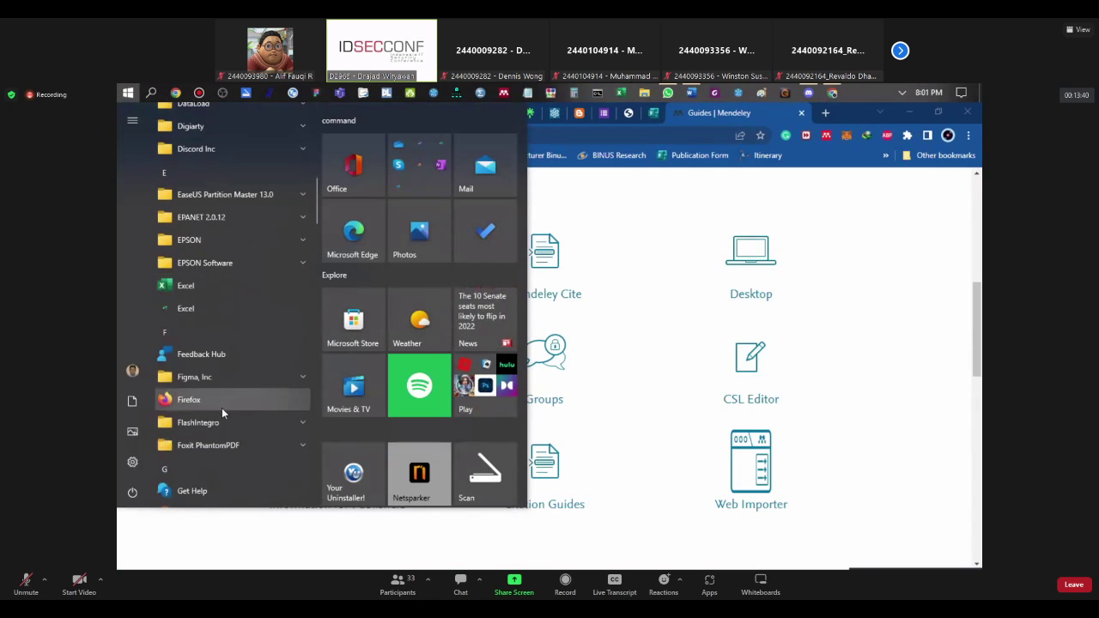
scroll(222, 408, "up", 5)
left_click(692, 191)
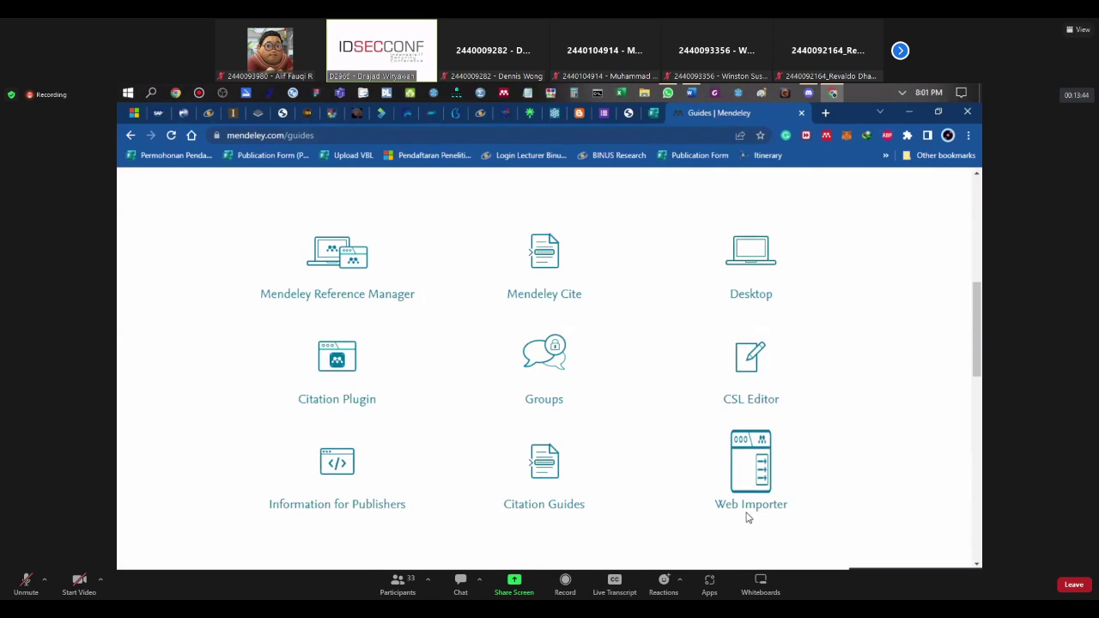
Step: Return to the top of the Guides page and choose Sign In in the header
scroll(640, 471, "down", 2)
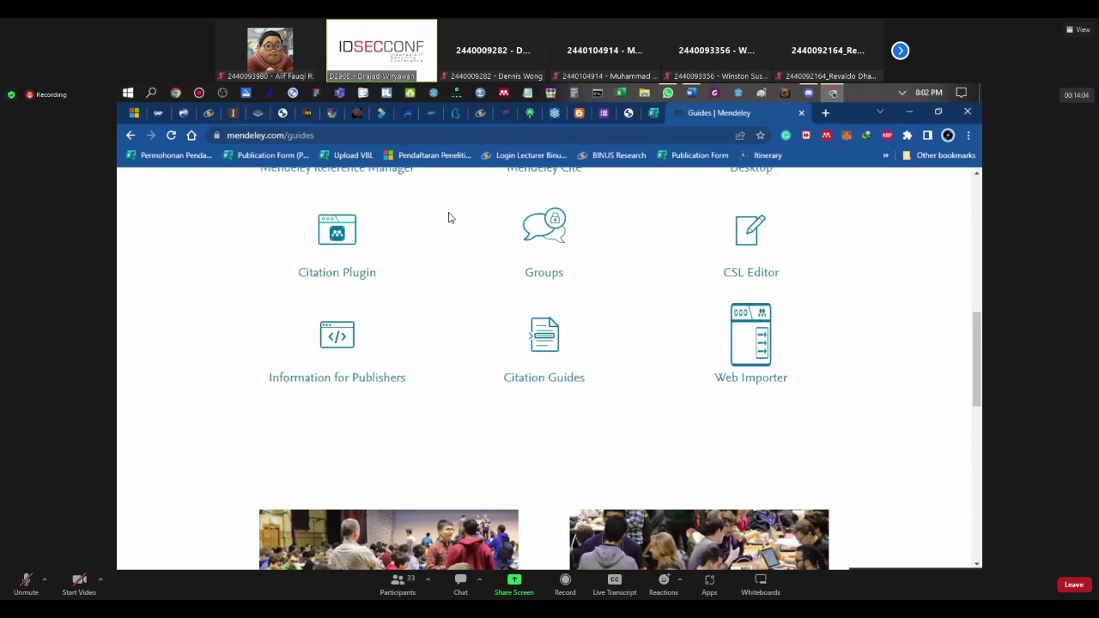
scroll(464, 314, "up", 4)
scroll(463, 314, "up", 2)
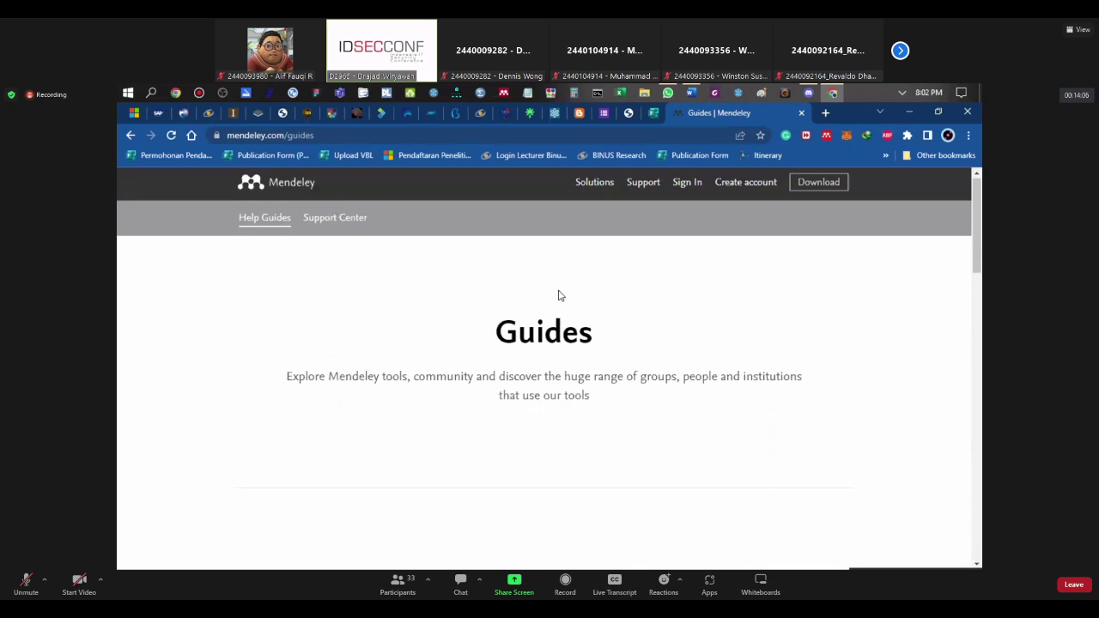
left_click(694, 191)
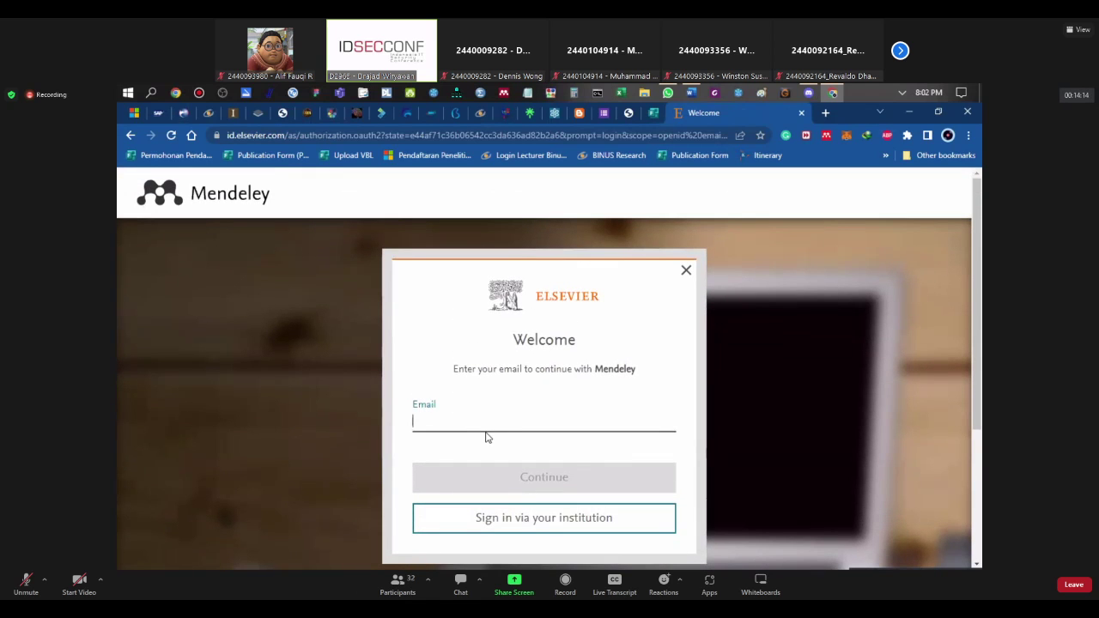
Step: Fill in the saved account e-mail and a saved password, then submit the sign-in
left_click(486, 423)
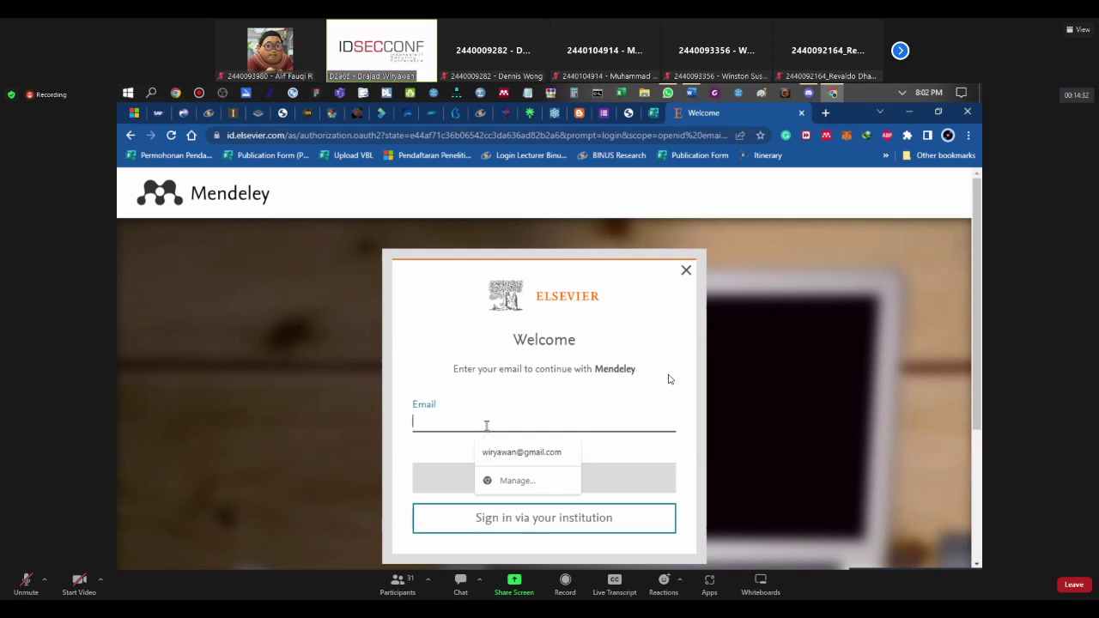
left_click(507, 452)
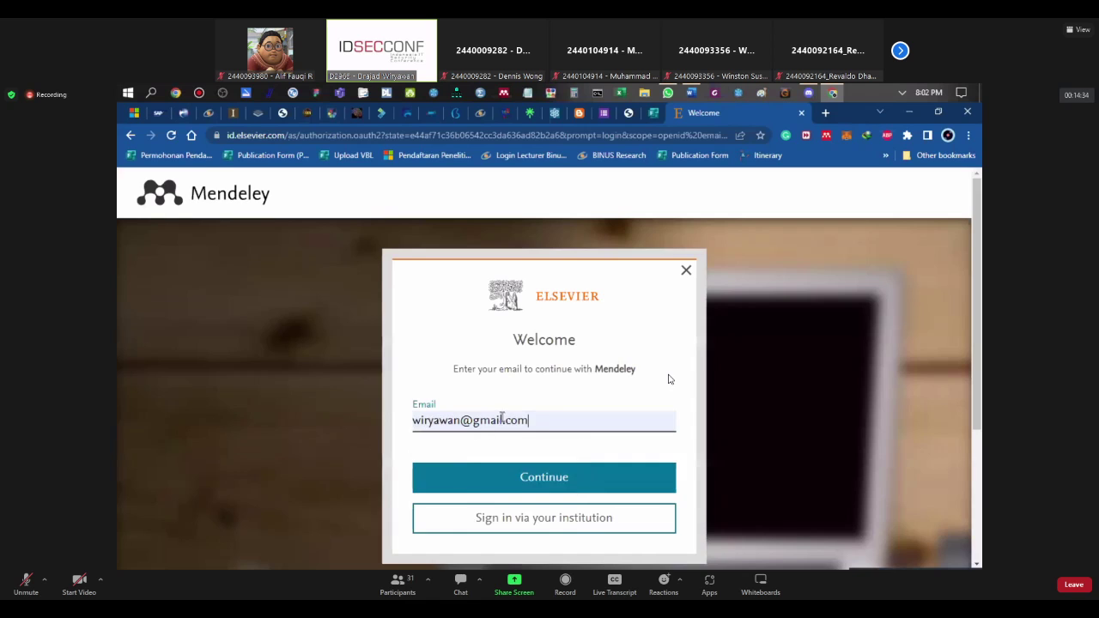
scroll(507, 452, "down", 2)
left_click(512, 368)
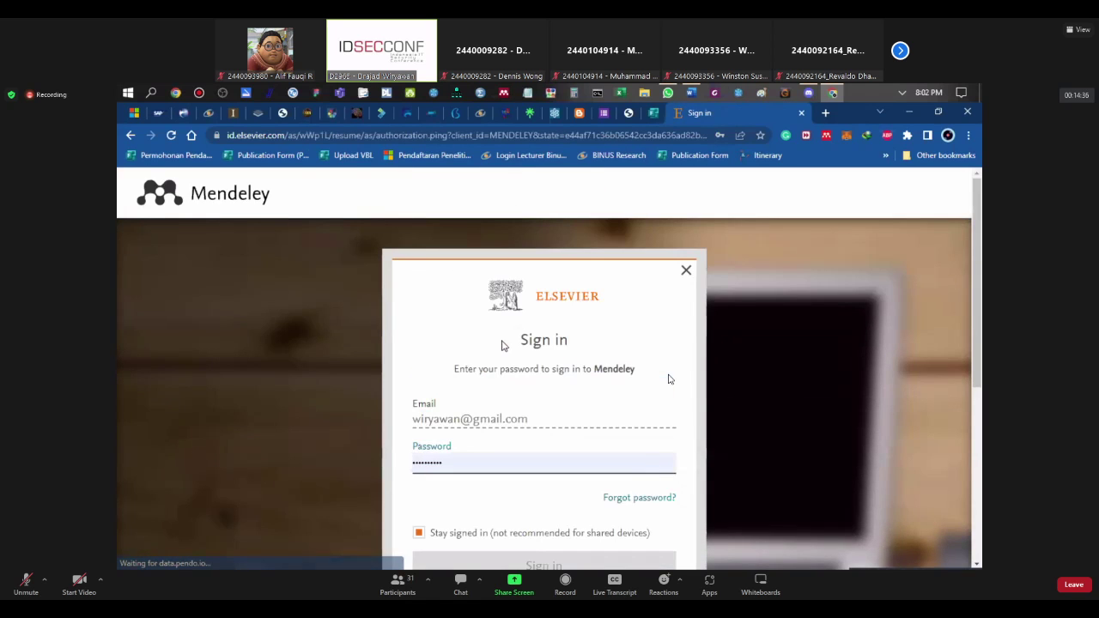
scroll(503, 343, "down", 2)
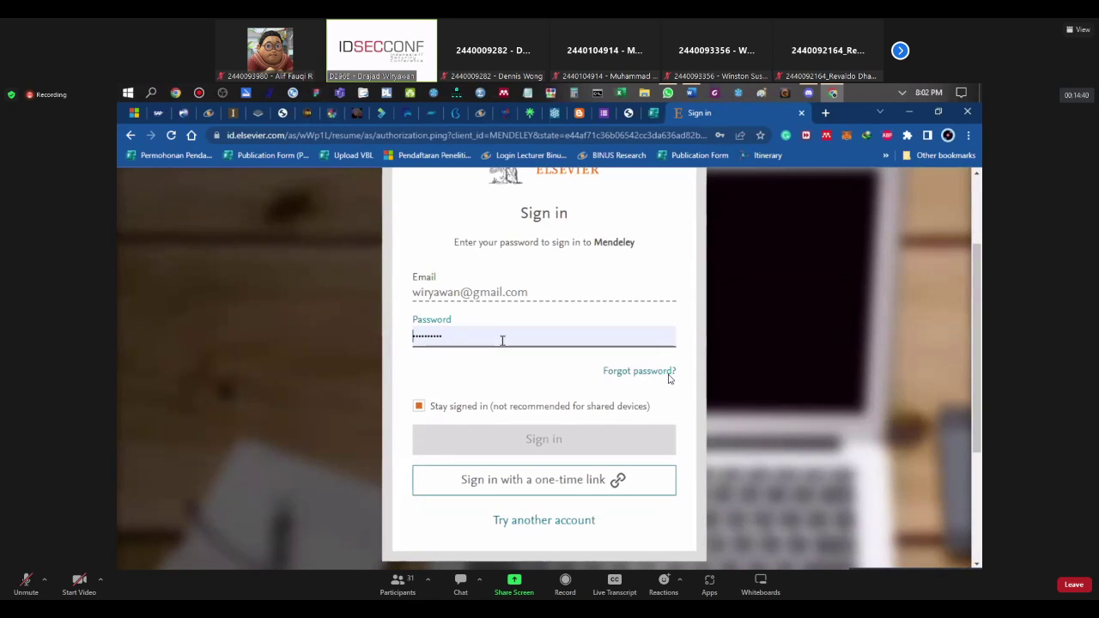
left_click(502, 341)
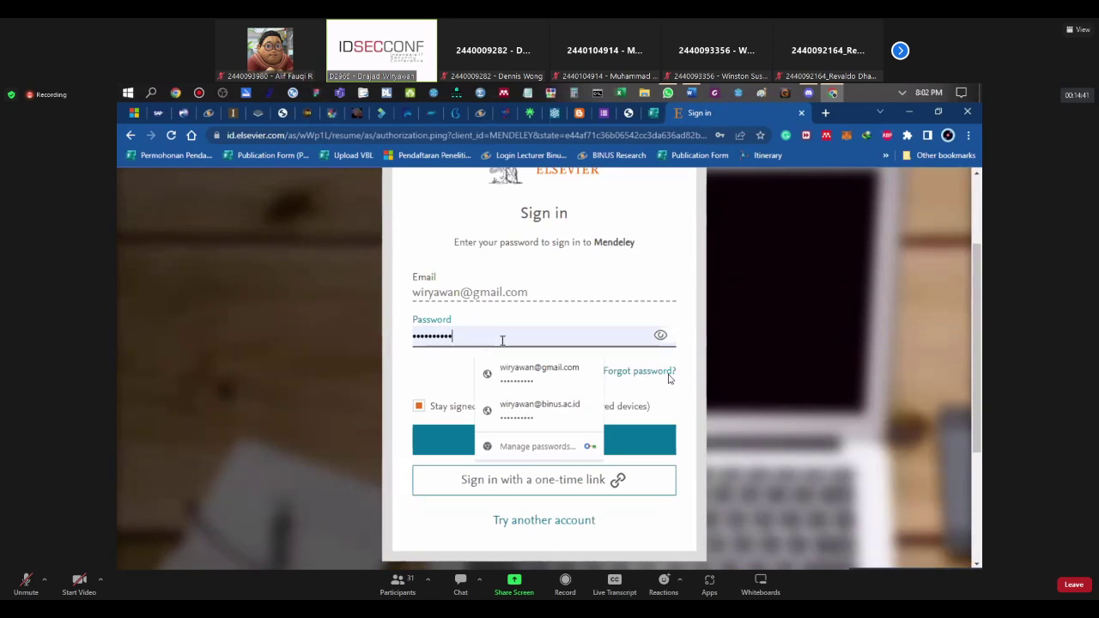
left_click(517, 408)
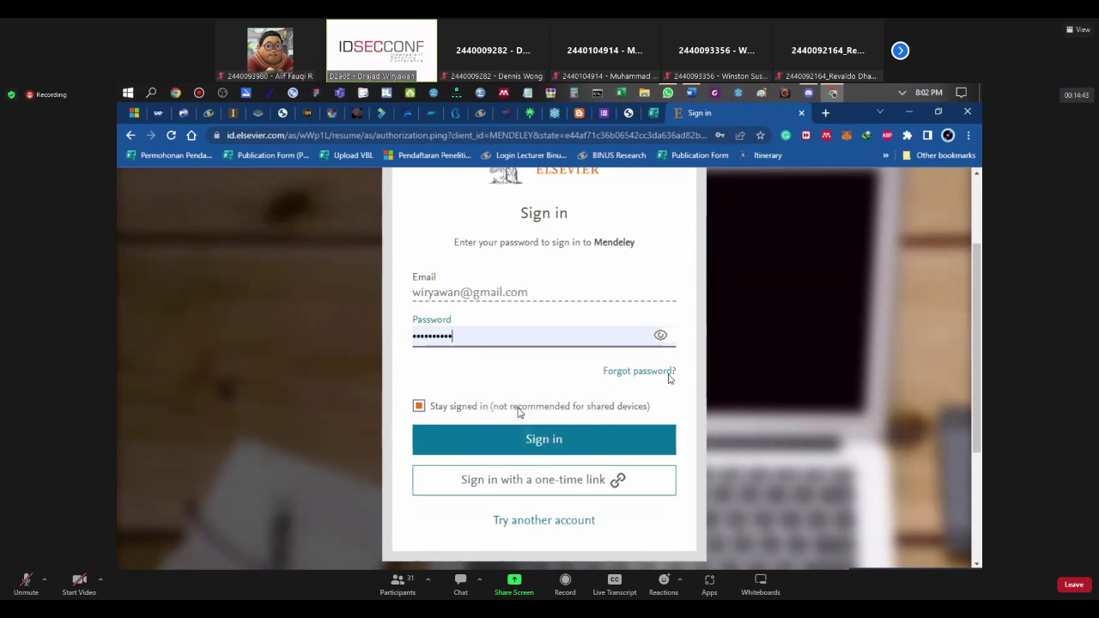
left_click(546, 450)
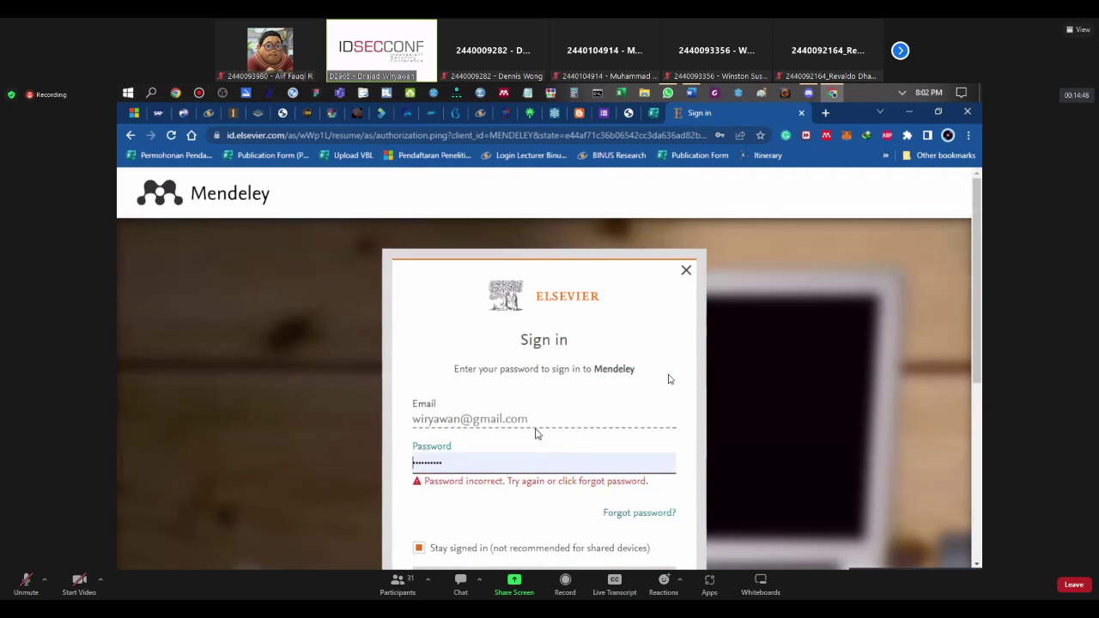
Step: Pick the saved account password again and resubmit the sign-in
scroll(535, 433, "down", 2)
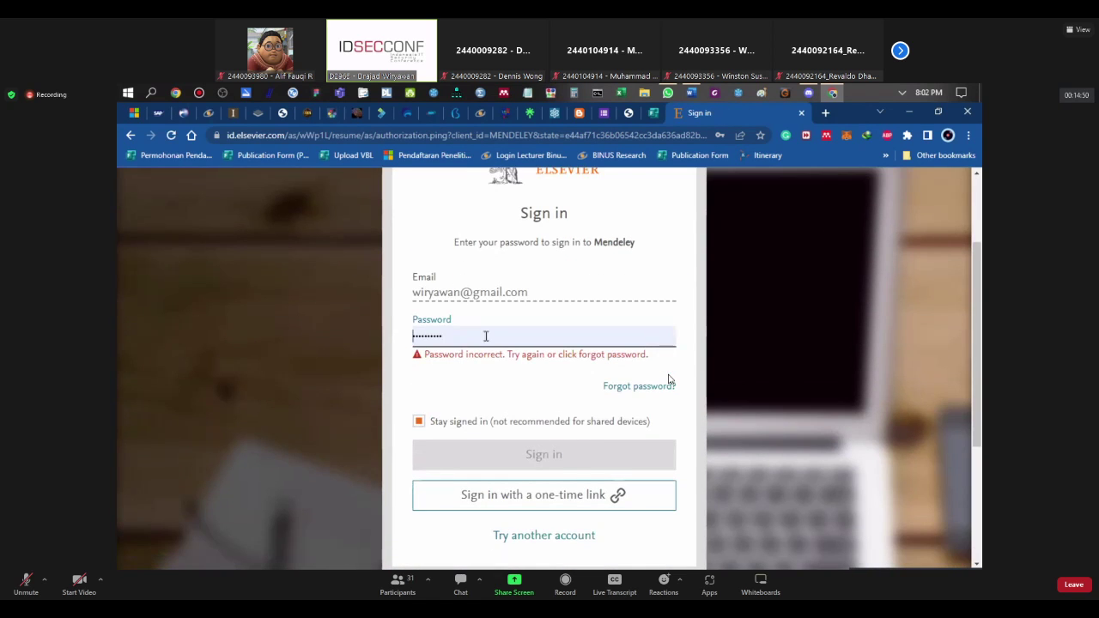
left_click(485, 335)
left_click(496, 378)
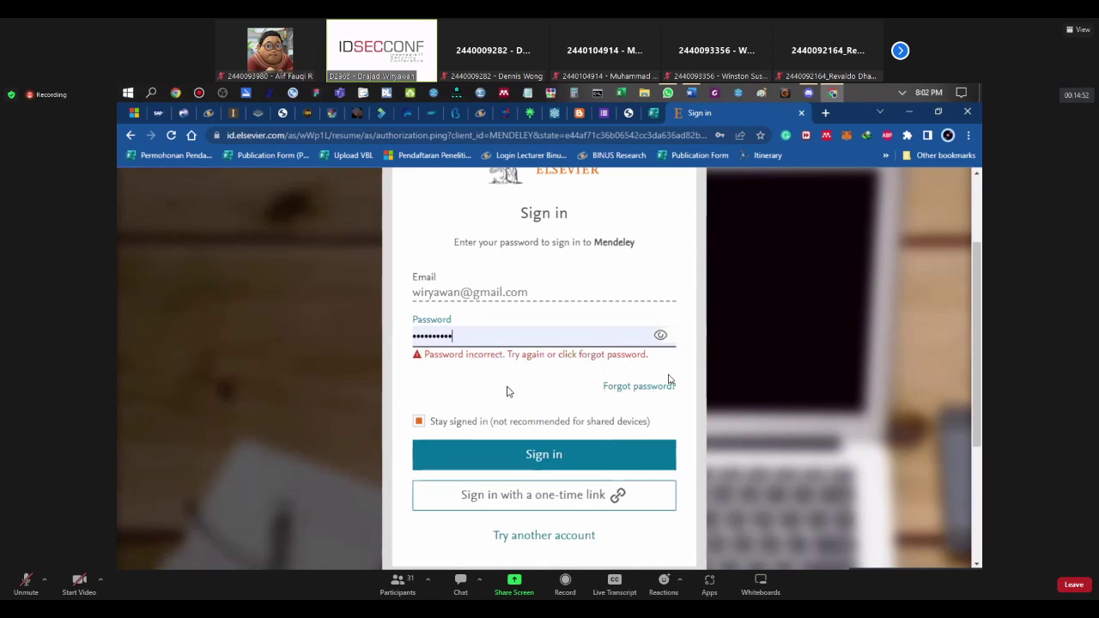
left_click(559, 456)
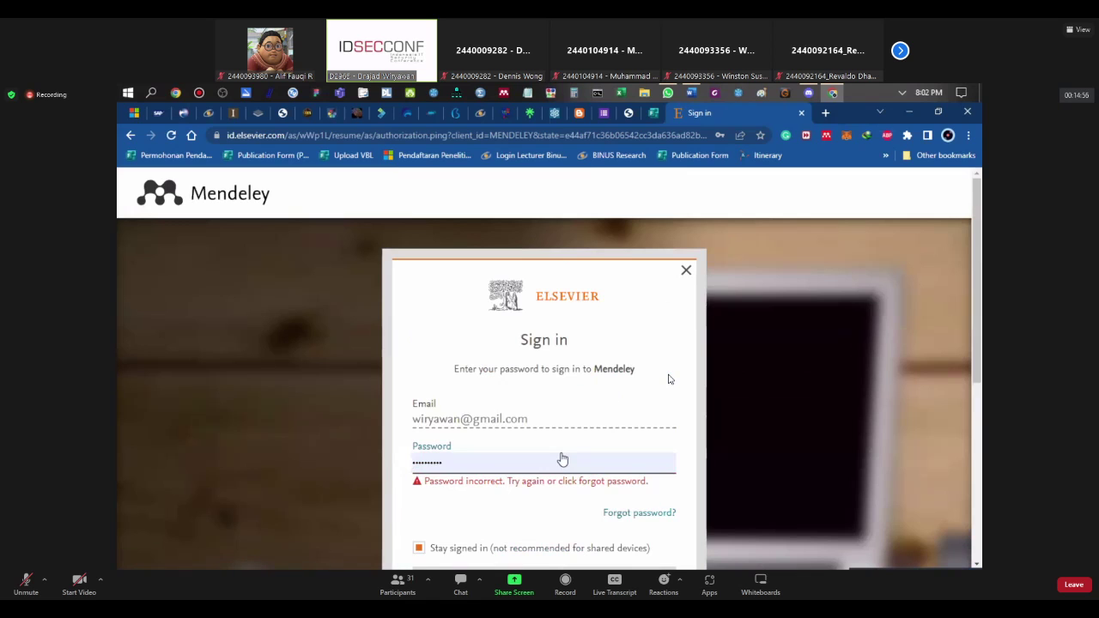
Step: Replace the rejected password with a retyped one, submit, and dismiss the saved-password warning
left_click(479, 458)
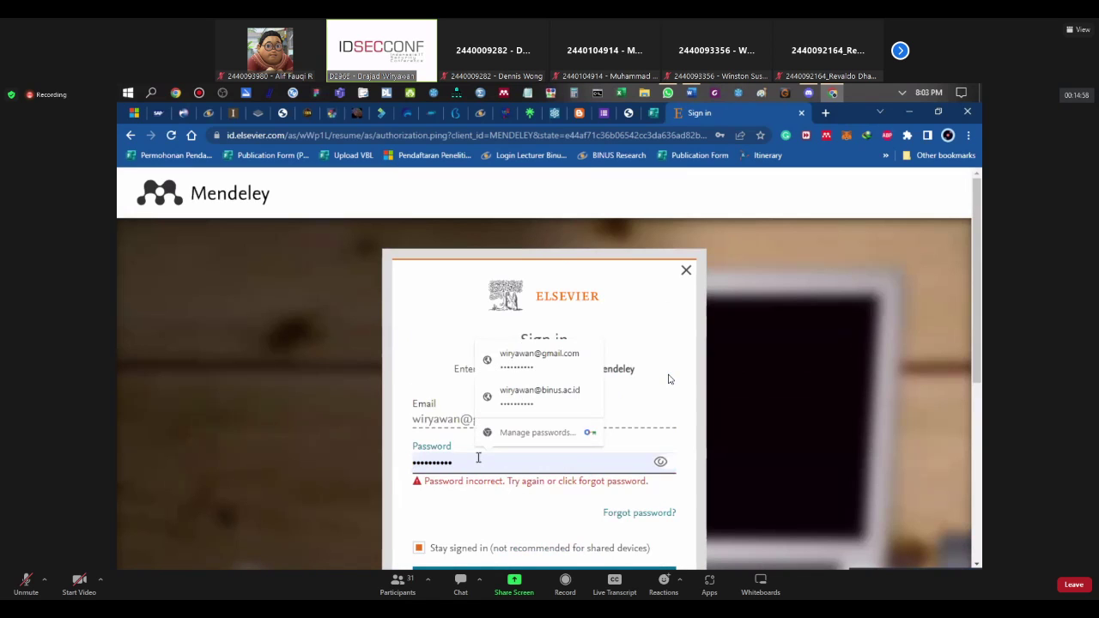
key("ctrl+a")
type("•")
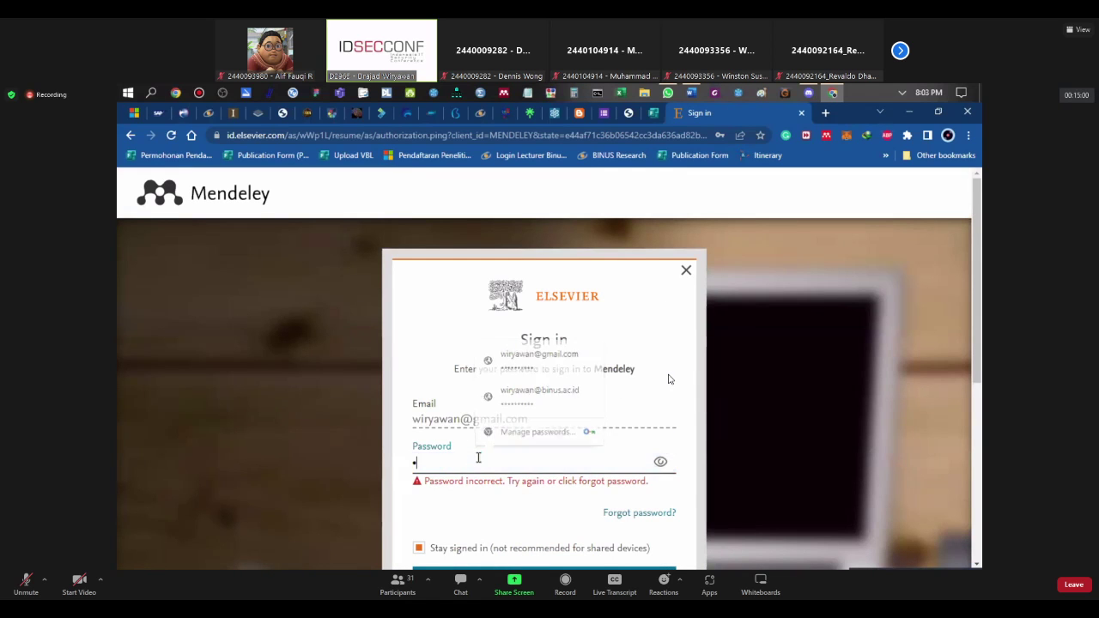
type("••••••")
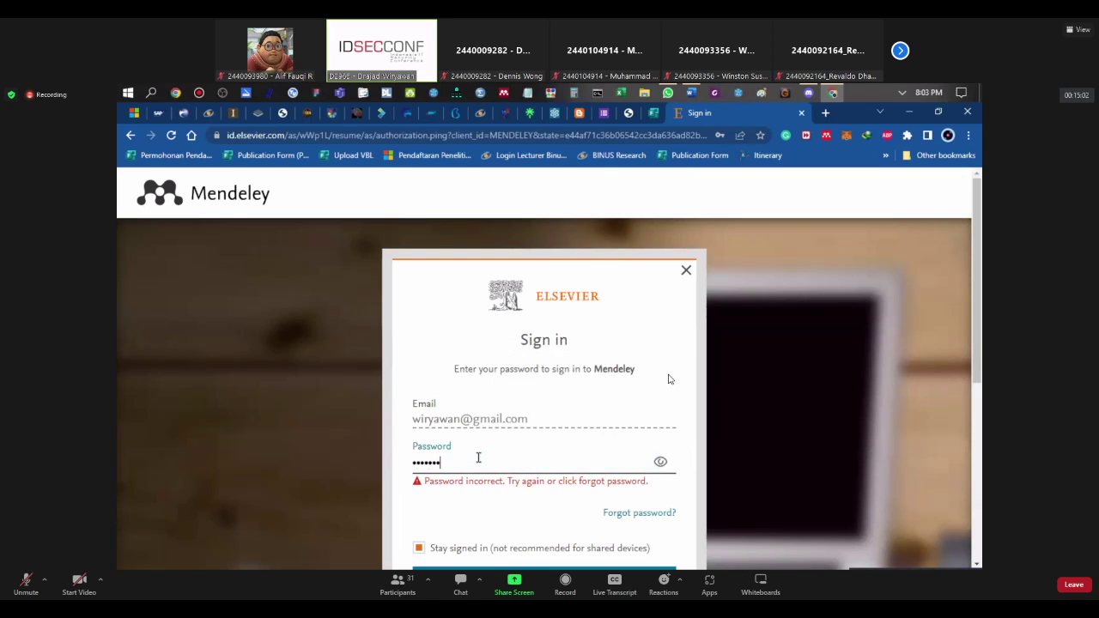
key("Return")
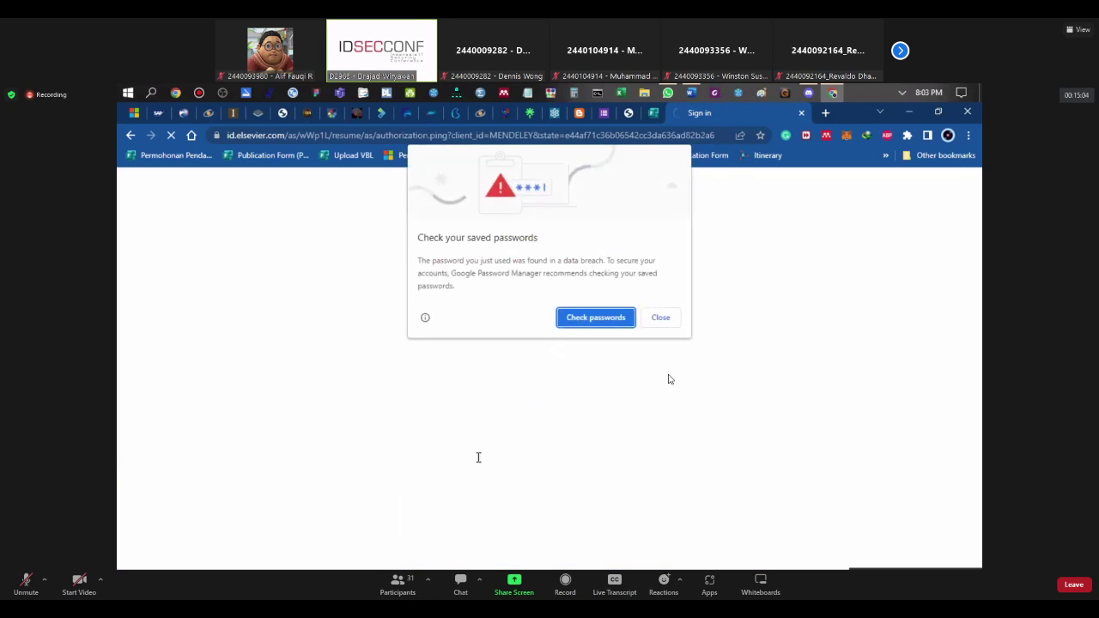
left_click(657, 320)
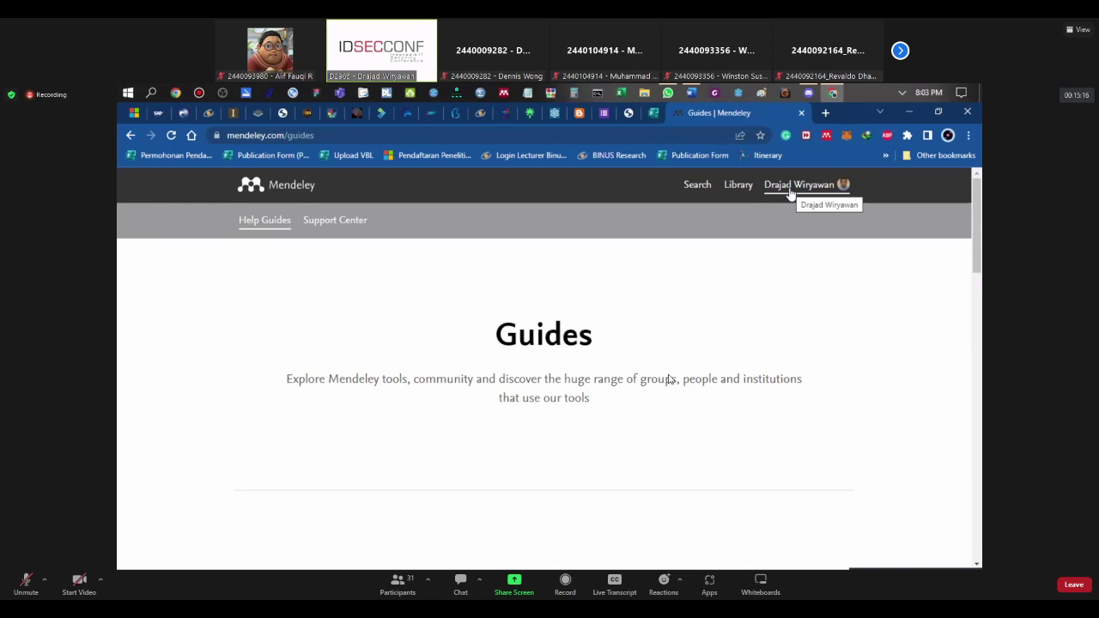
Step: Open the Elsevier site in a new tab, accept all cookies, and go back to the Guides tab
left_click(825, 113)
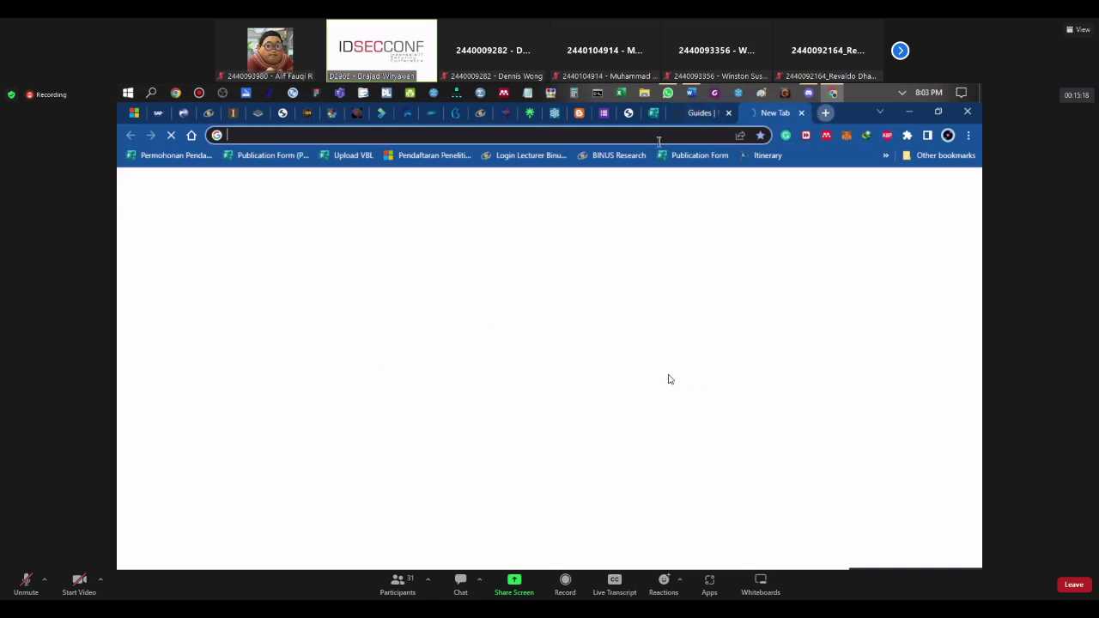
left_click(647, 135)
type("e")
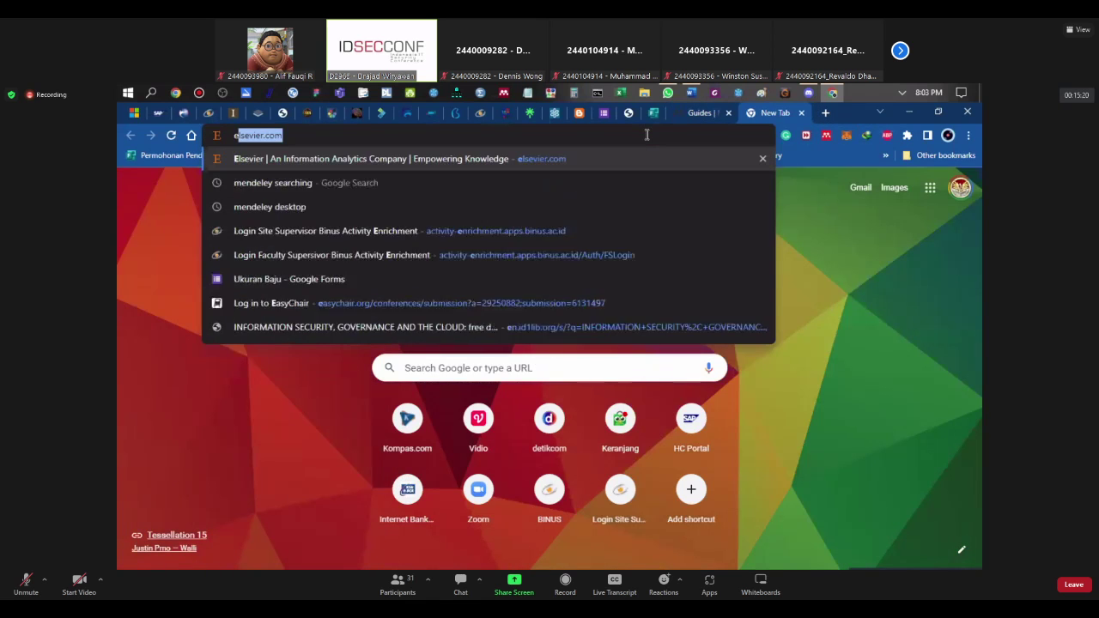
type("lsevier")
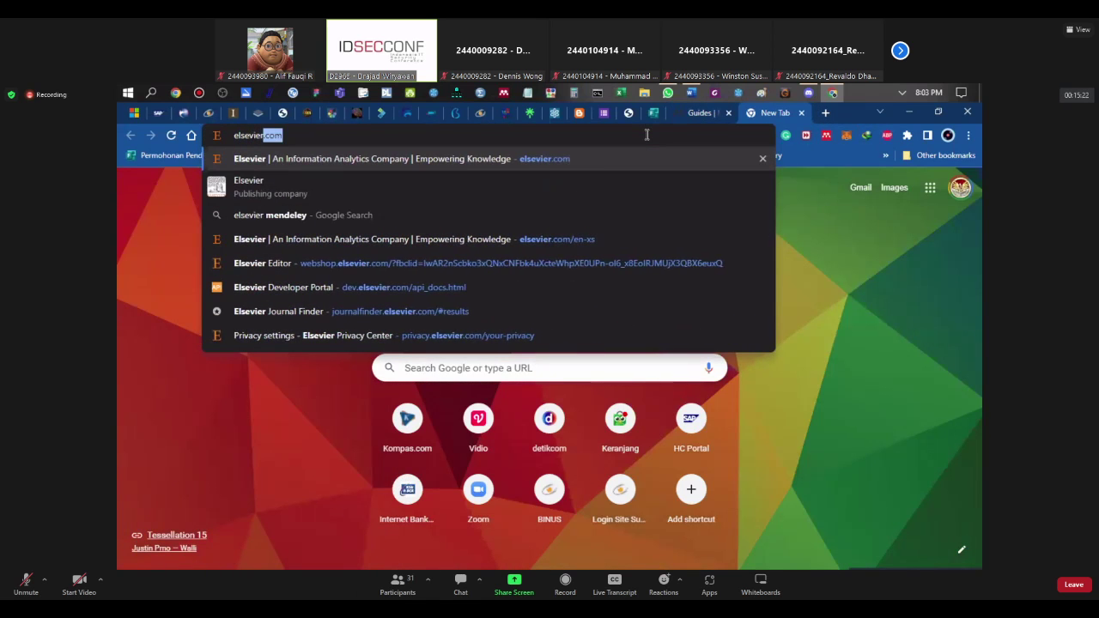
key("Return")
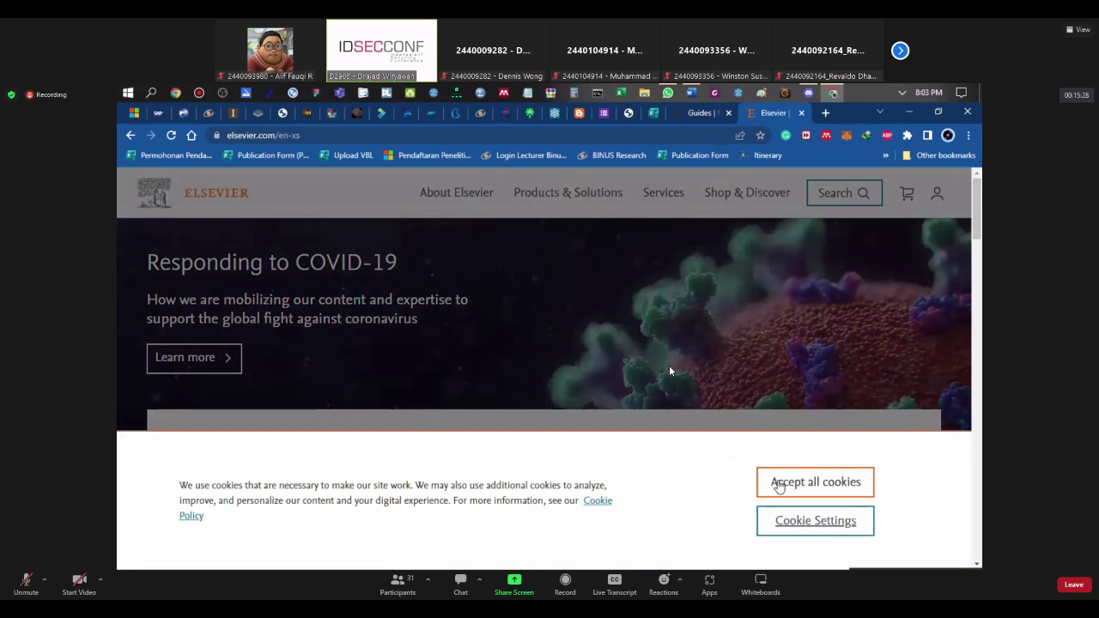
left_click(779, 486)
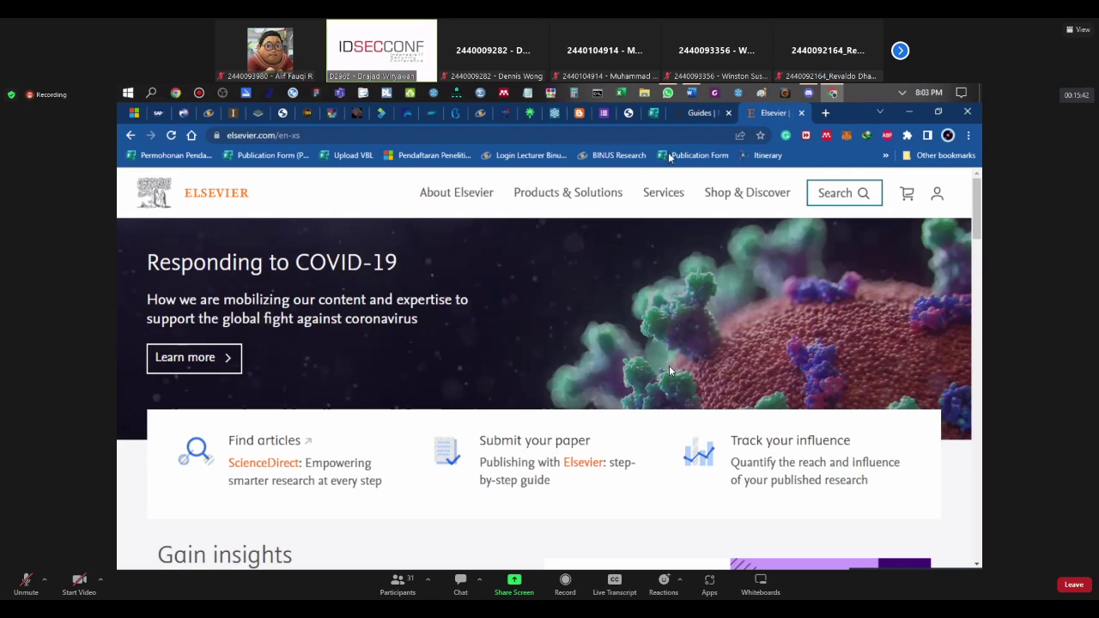
left_click(691, 112)
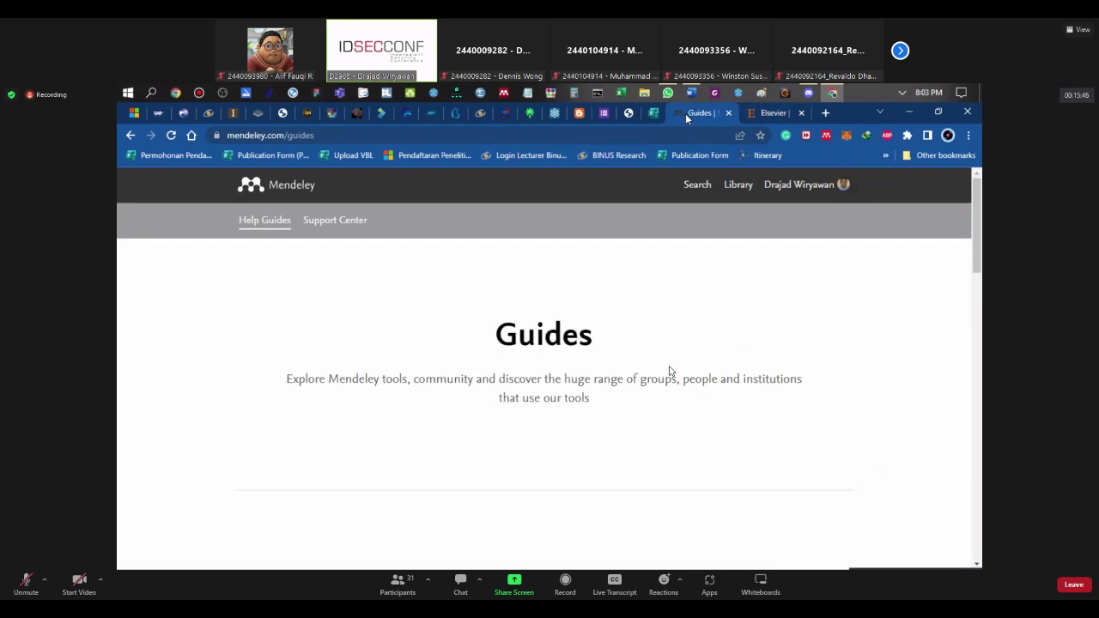
Step: Launch the Web Importer, log in to Elsevier on the second tab, then close the importer on Guides
left_click(827, 136)
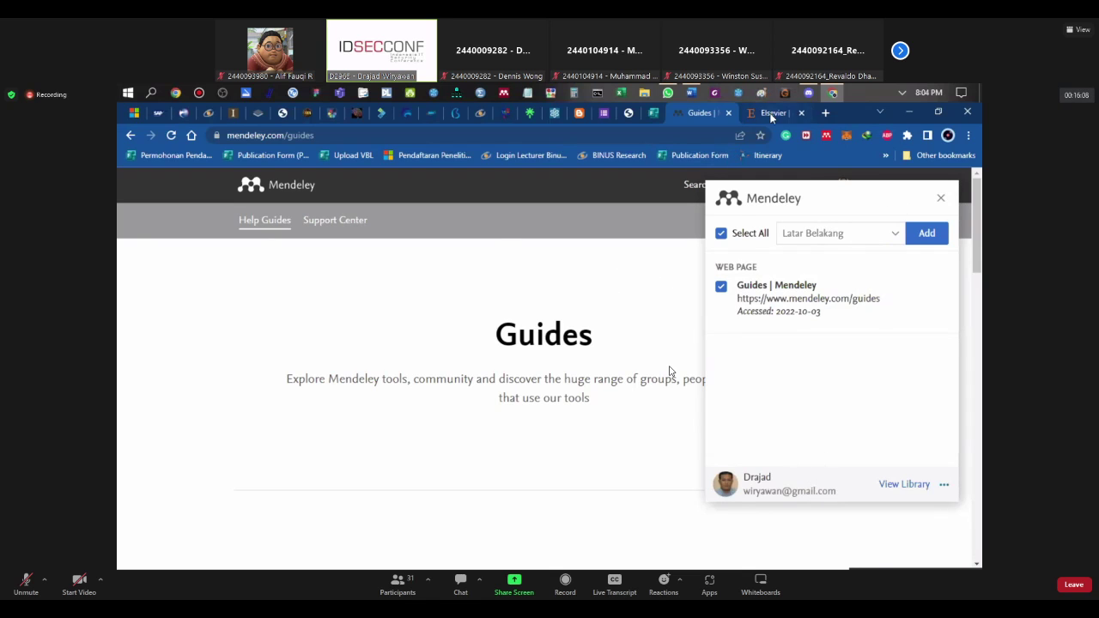
left_click(771, 117)
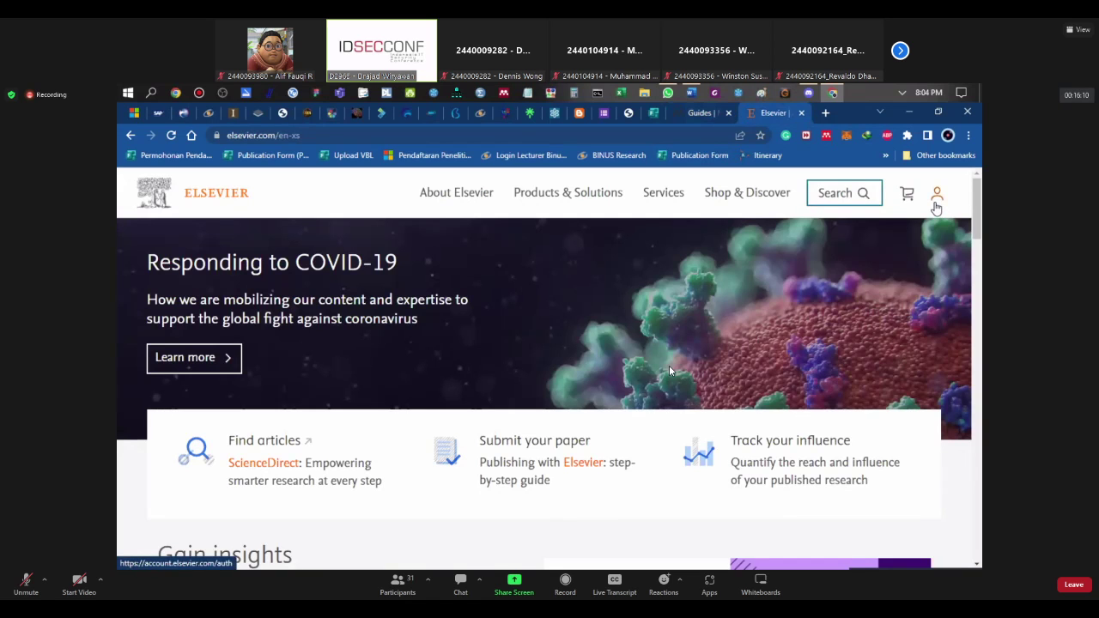
left_click(936, 202)
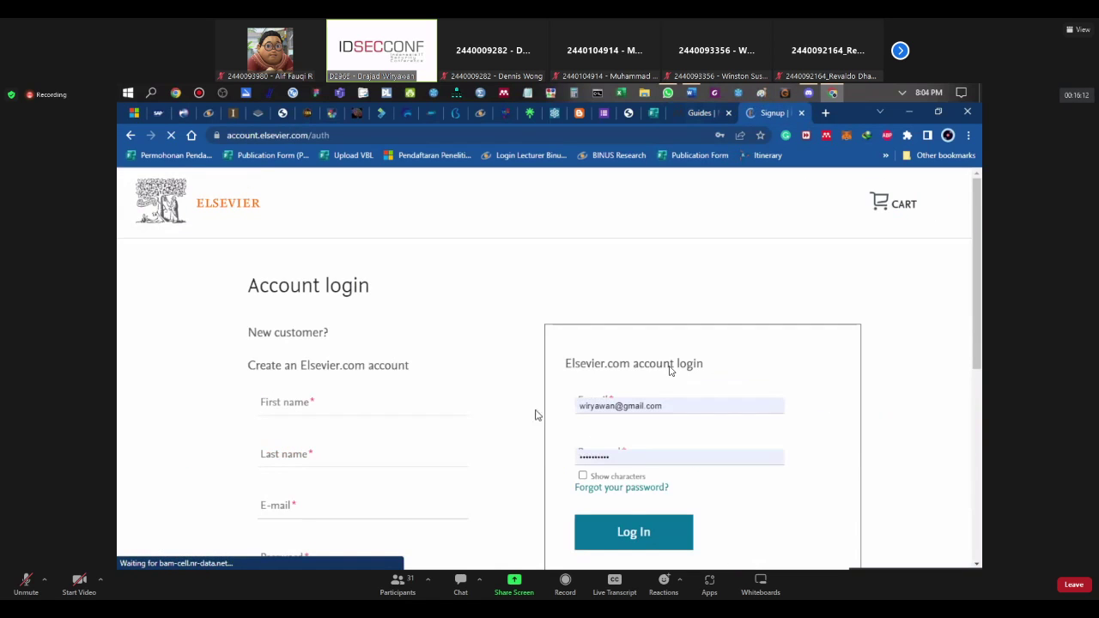
left_click(636, 534)
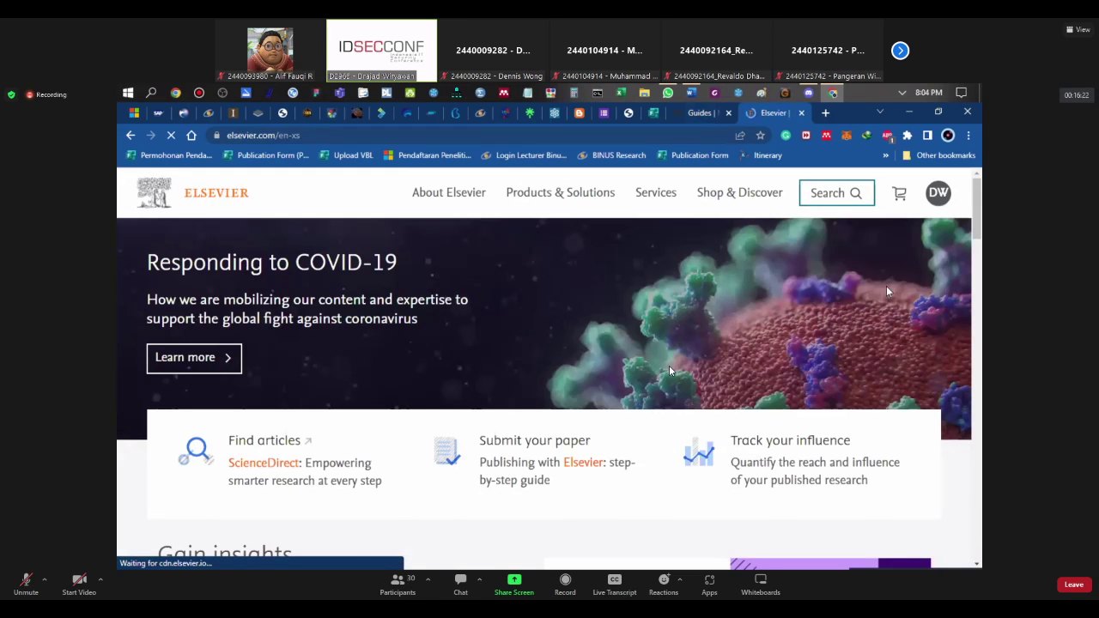
left_click(691, 115)
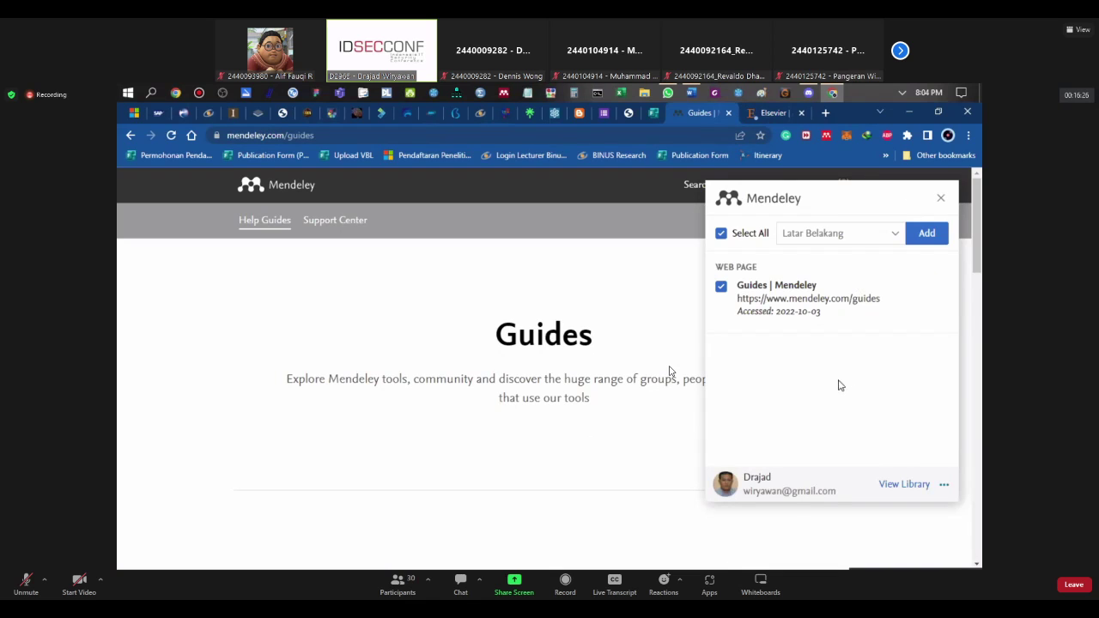
left_click(941, 198)
Step: Open Settings from the Mendeley account name menu and look over the Account page
left_click(798, 185)
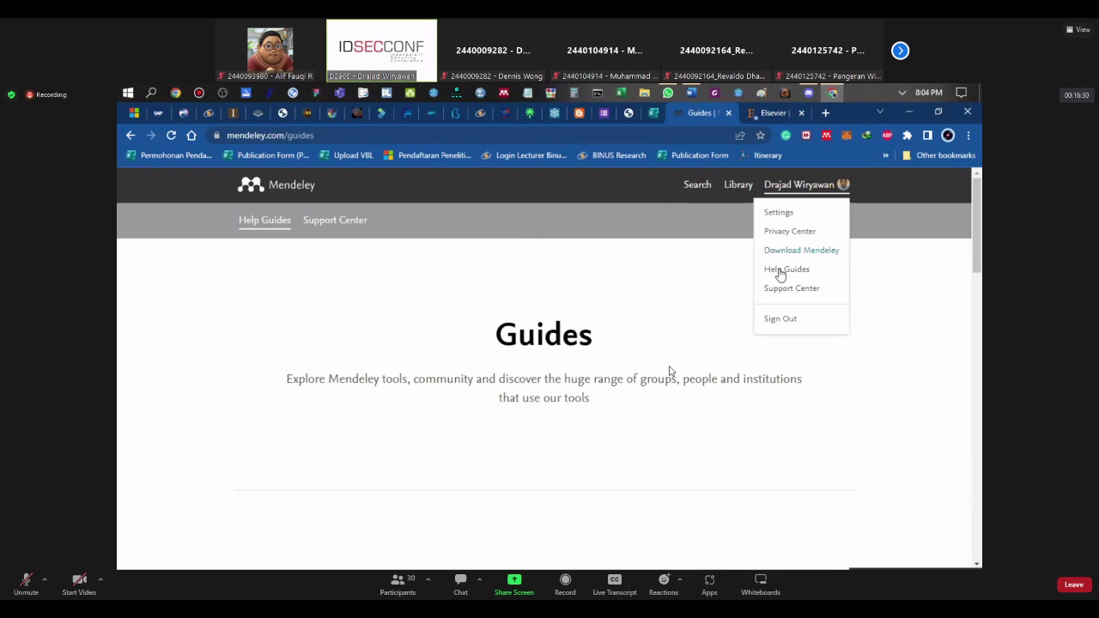
left_click(783, 214)
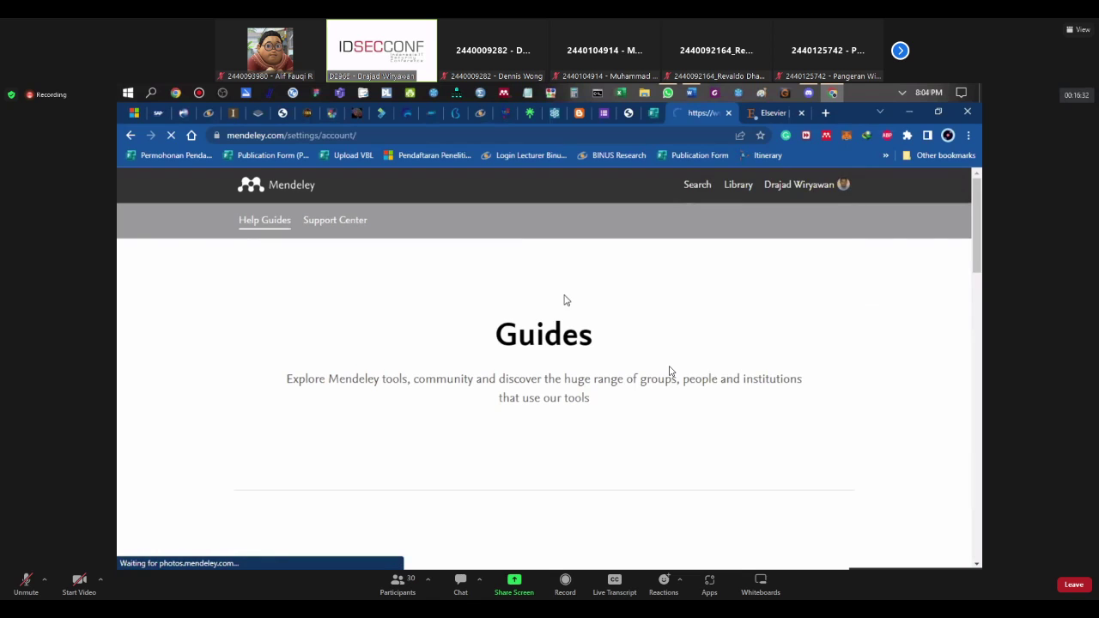
scroll(563, 300, "down", 3)
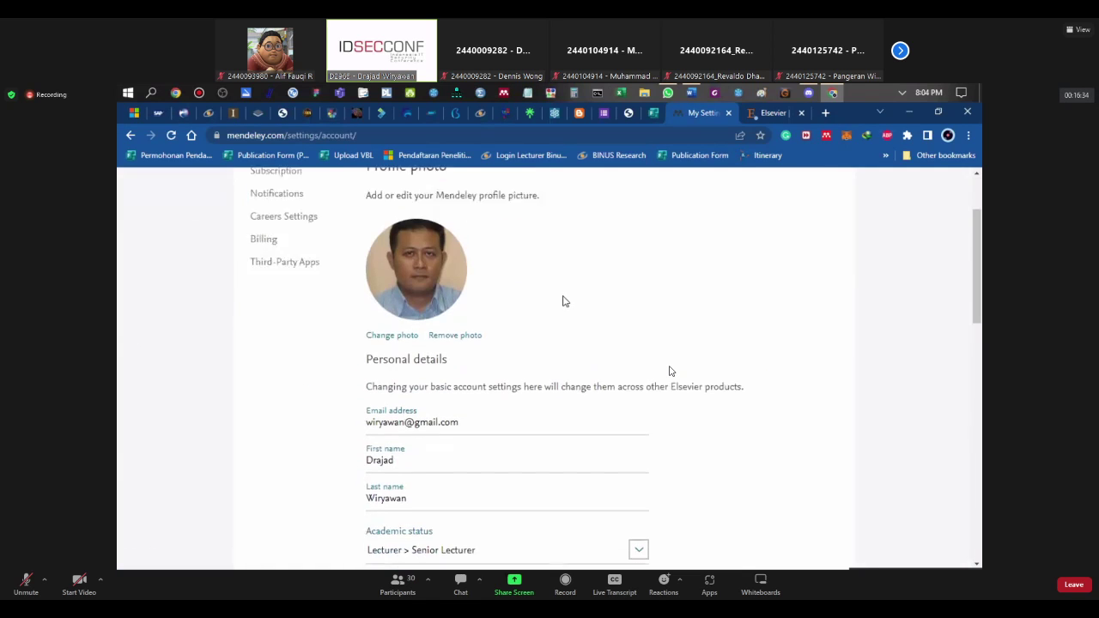
scroll(481, 418, "up", 3)
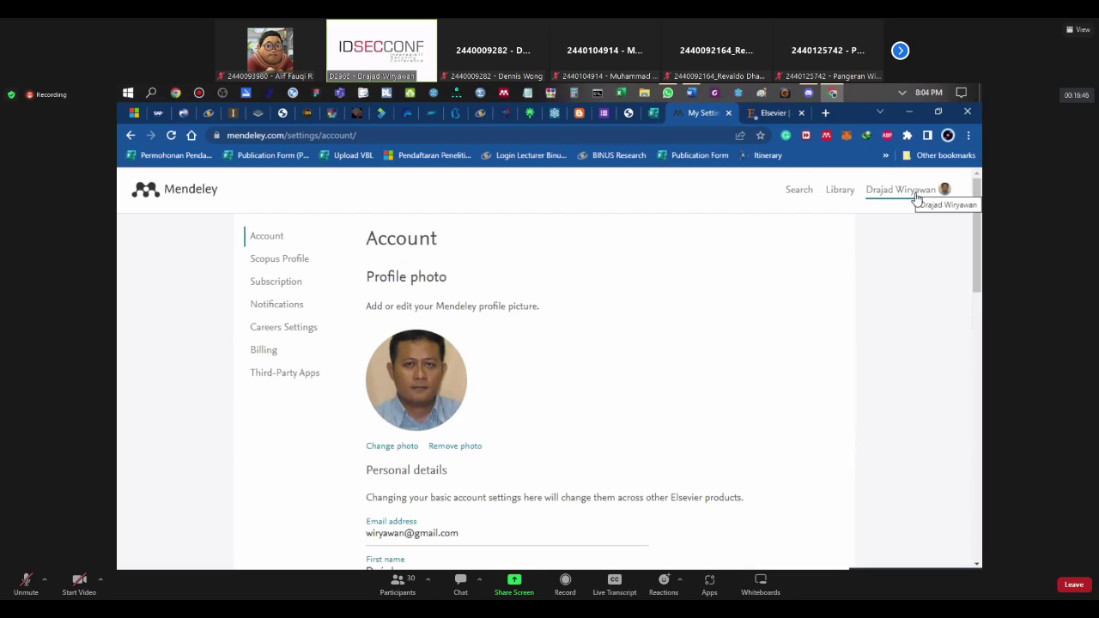
Step: On the Elsevier tab, dismiss the password warning and run the Web Importer, then return to settings
left_click(769, 113)
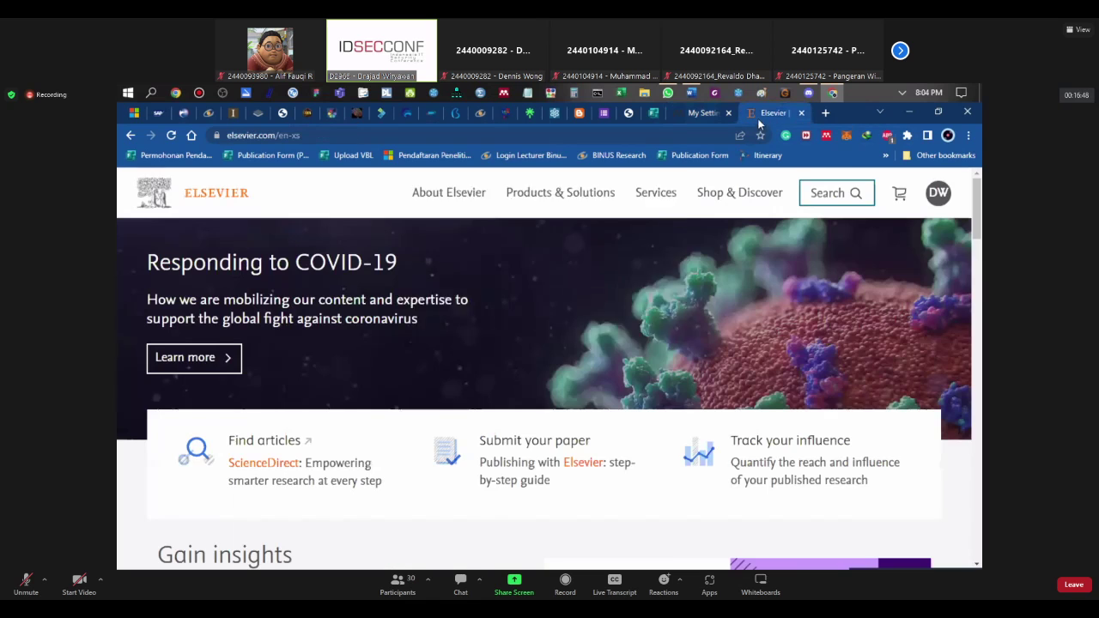
left_click(667, 319)
left_click(824, 136)
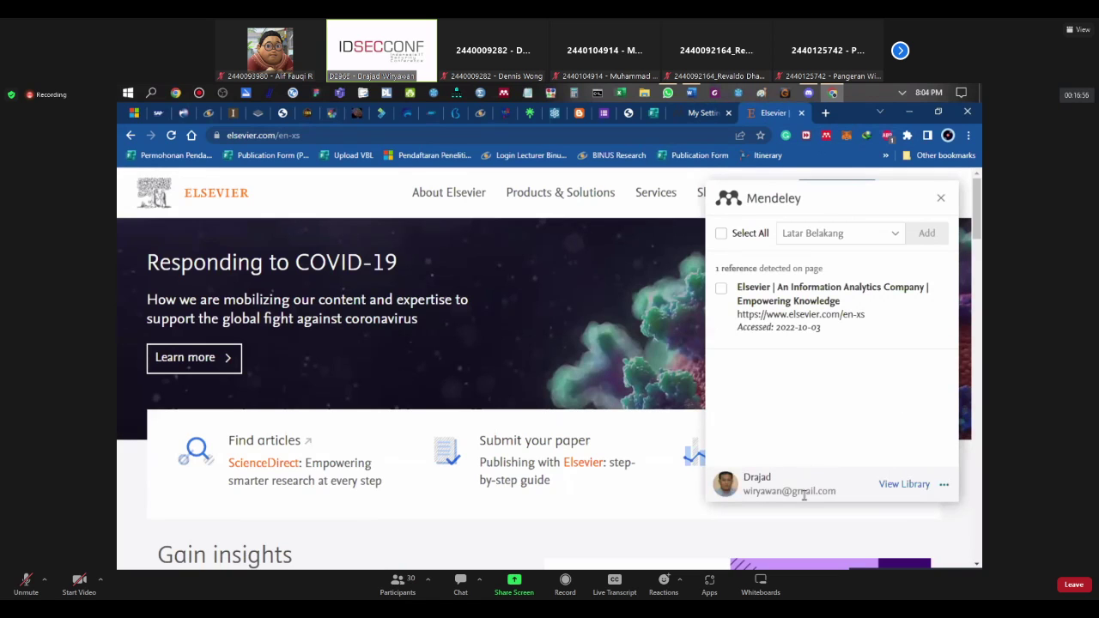
left_click(709, 117)
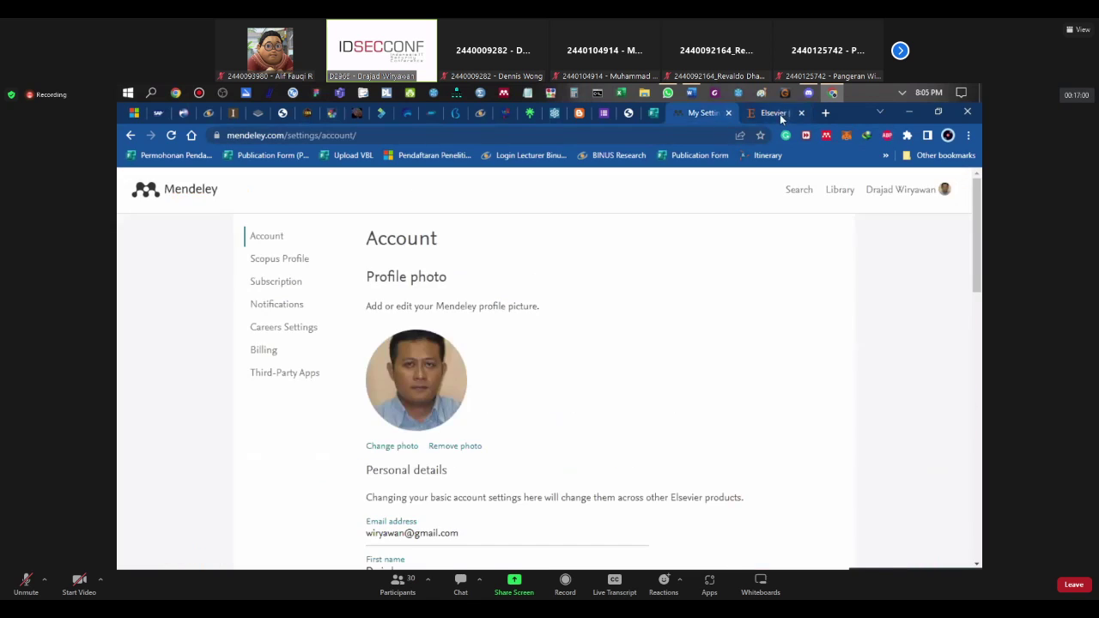
left_click(778, 115)
left_click(706, 114)
left_click(762, 113)
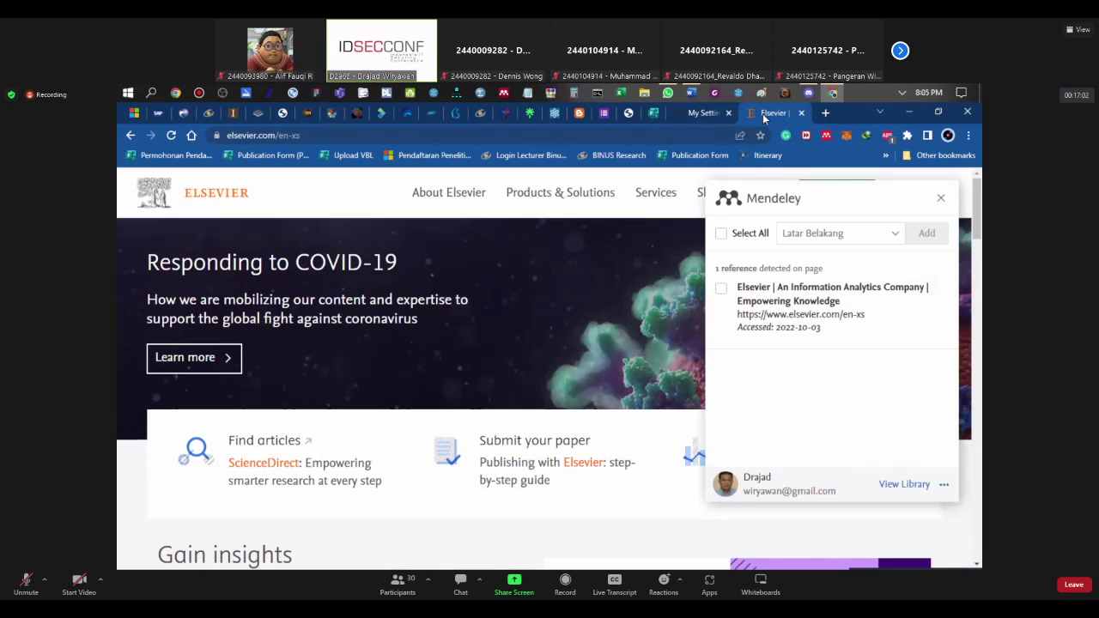
left_click(707, 115)
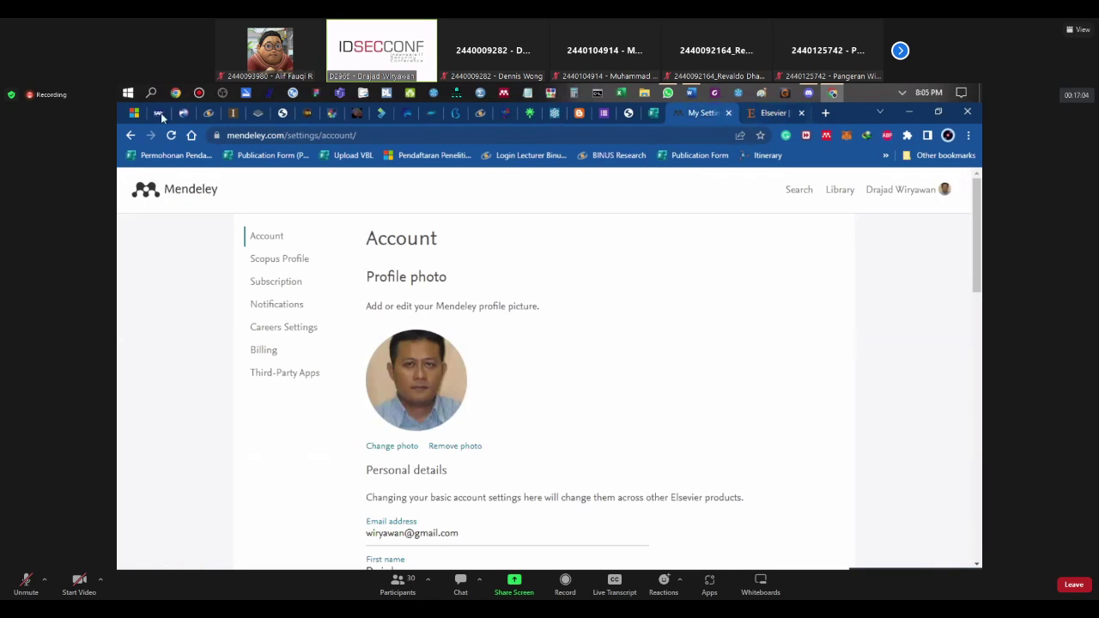
Step: Find Mendeley Reference Manager in the Start menu's app list and launch it
left_click(125, 96)
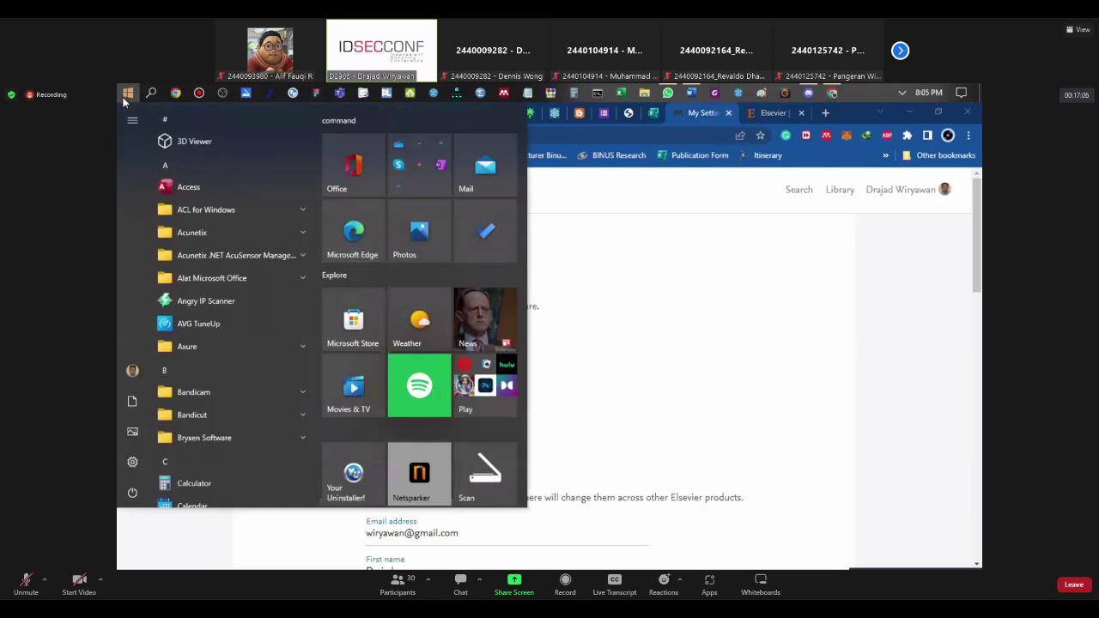
scroll(175, 227, "down", 15)
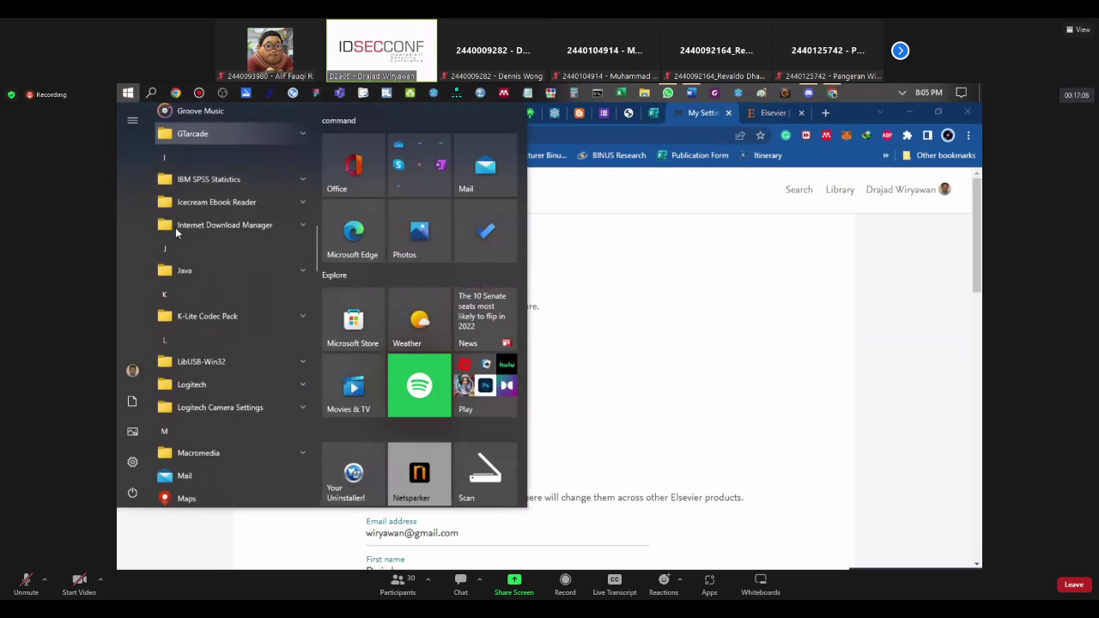
scroll(175, 227, "down", 10)
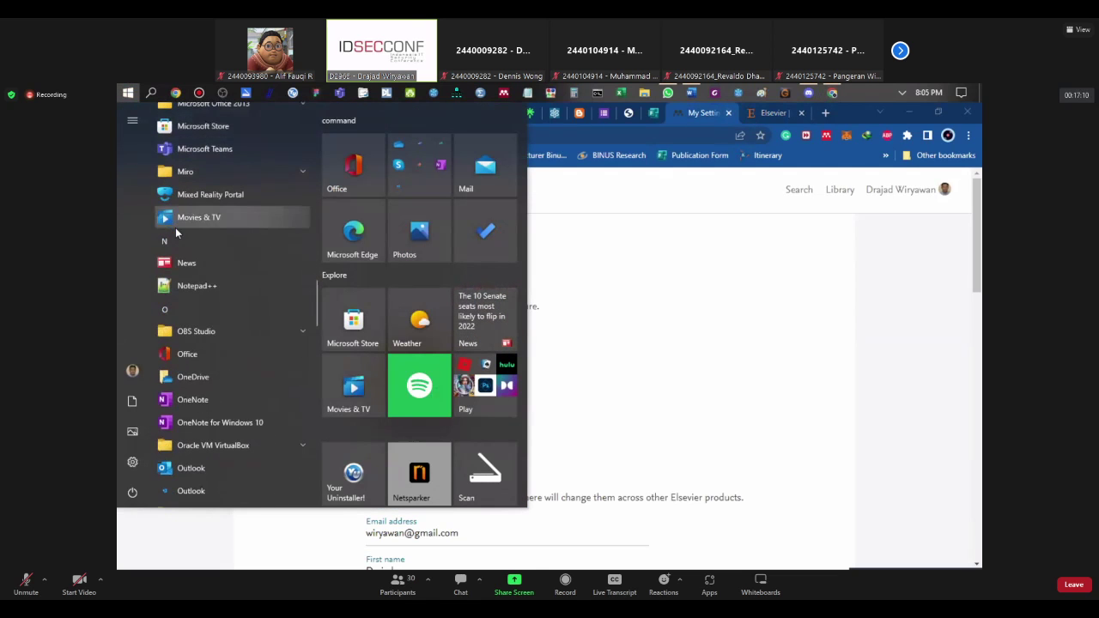
scroll(176, 233, "up", 3)
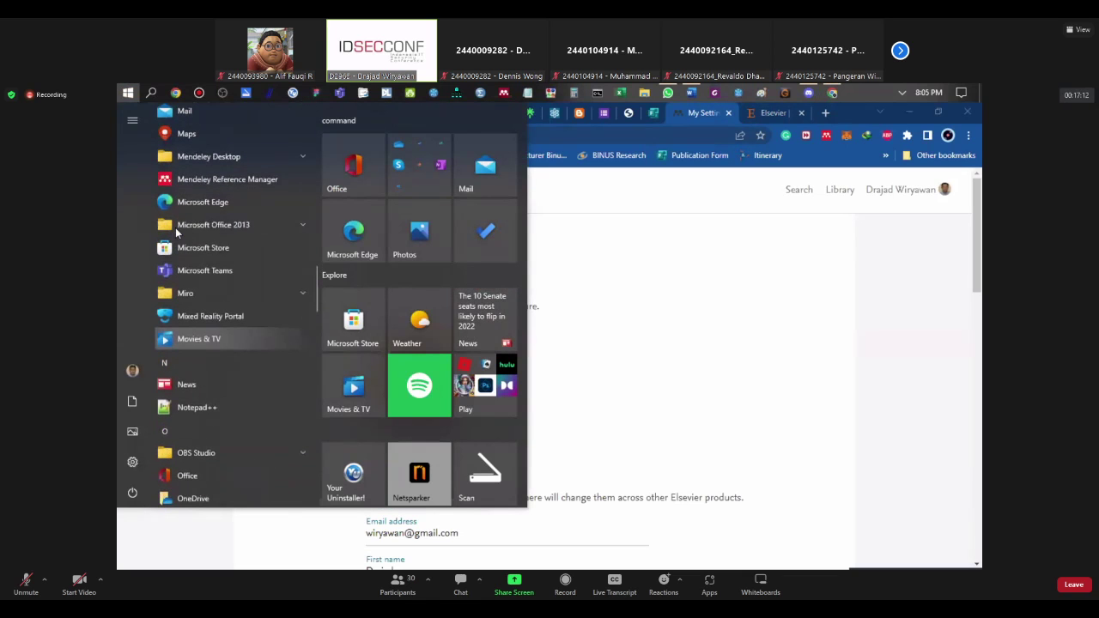
left_click(283, 209)
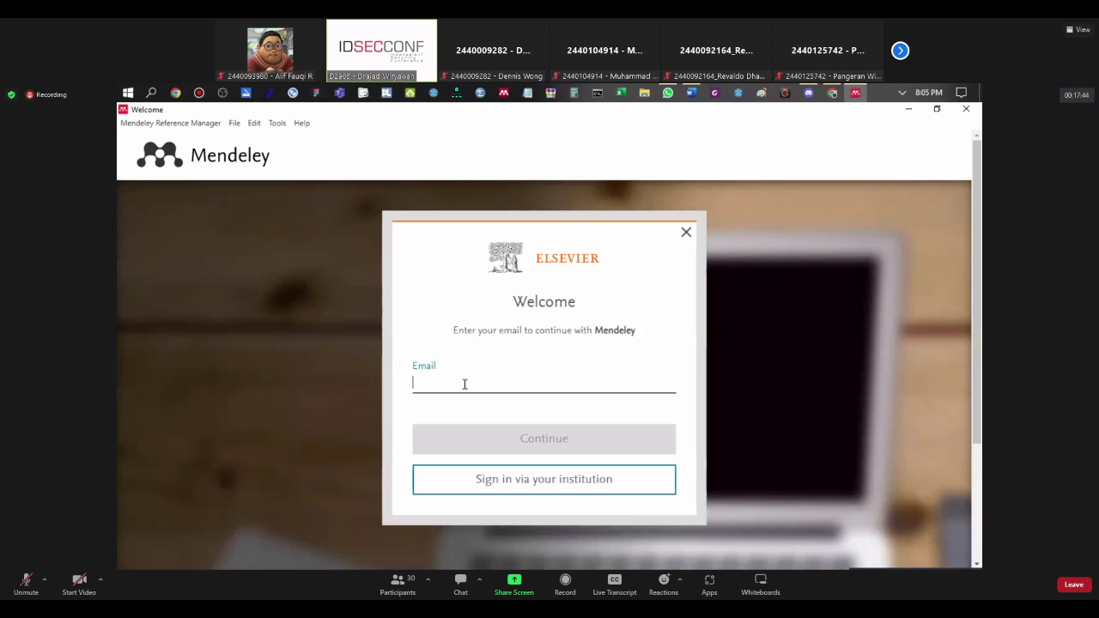
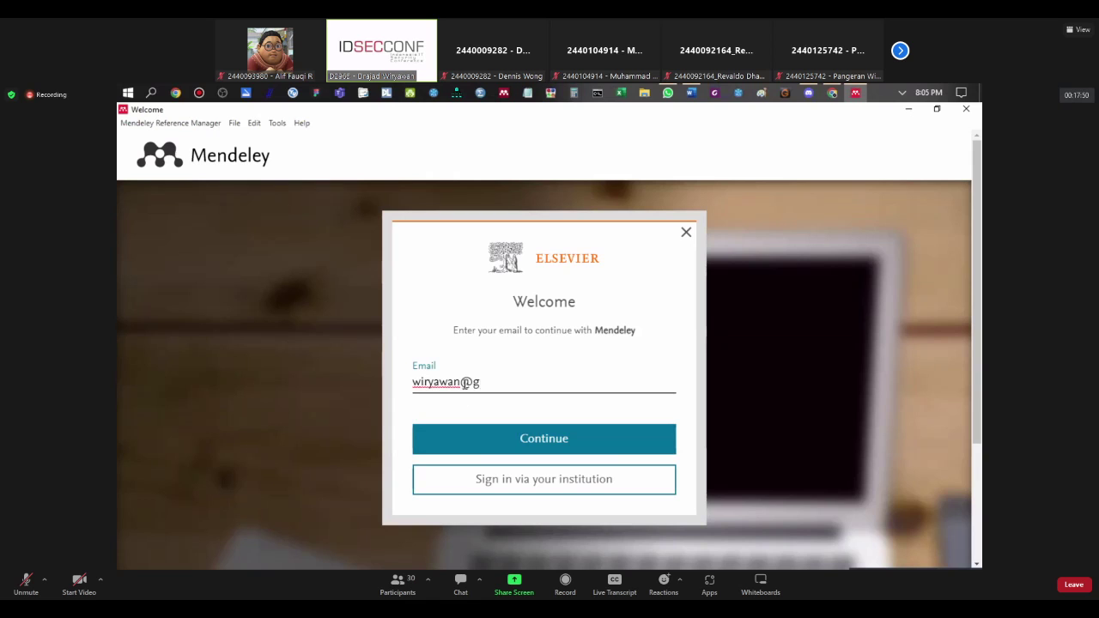
Step: Enter the account e-mail, continue, then type the account password and submit the sign-in
left_click(512, 440)
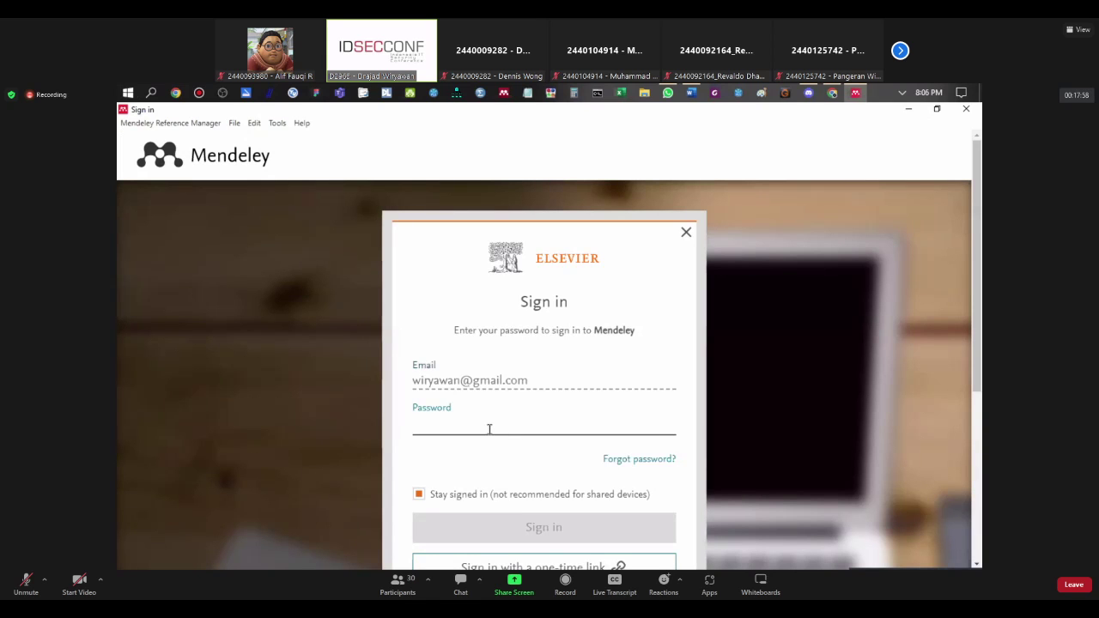
type("••••")
key("BackSpace")
key("BackSpace")
key("BackSpace")
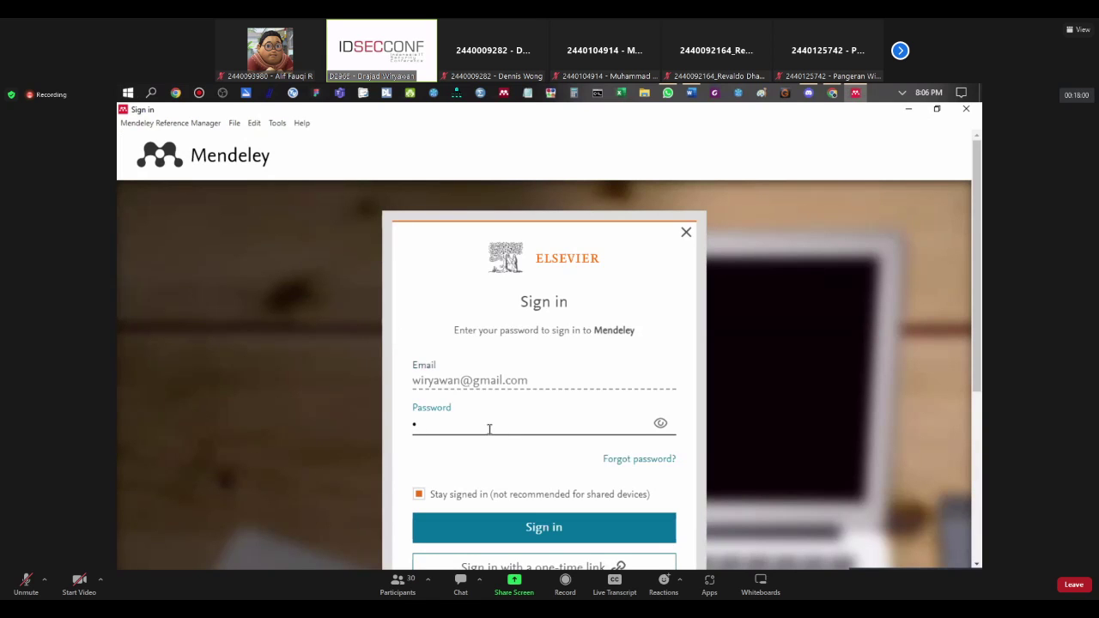
key("BackSpace")
type("••••")
key("Return")
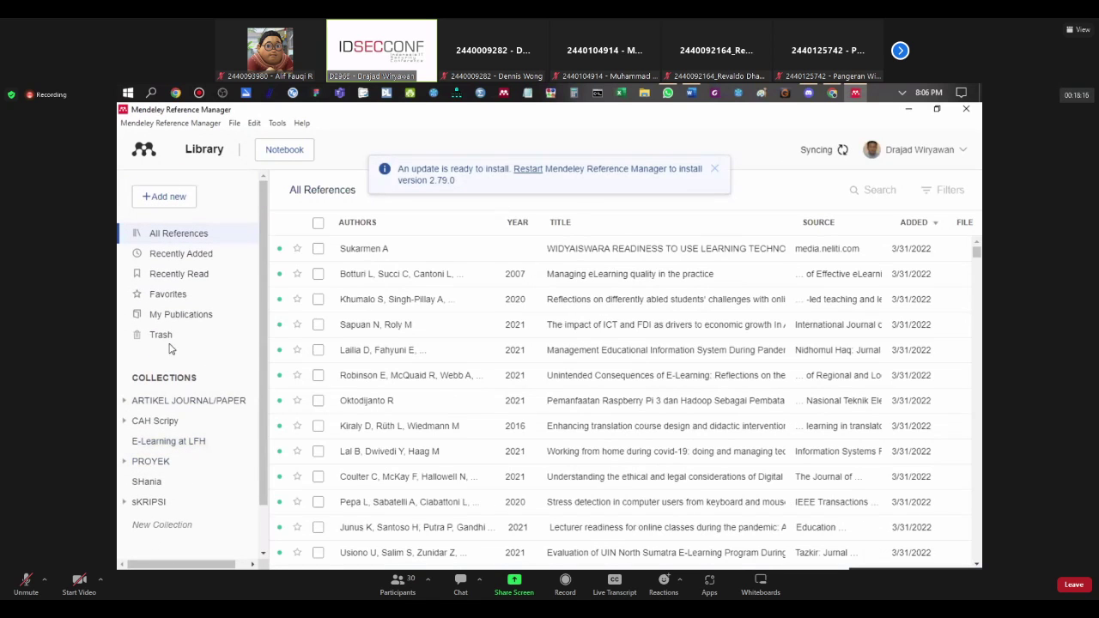
Step: Expand the ARTIKEL JOURNAL/PAPER, CAH Scripy and PROYEK collections, then minimize Mendeley Reference Manager
left_click(126, 403)
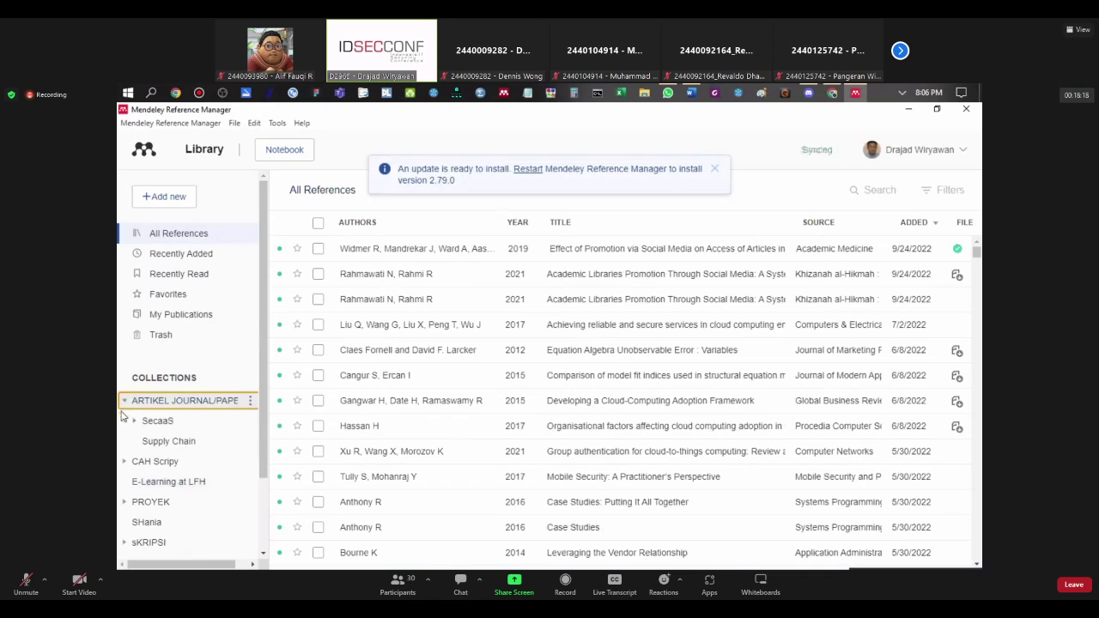
scroll(127, 411, "down", 1)
left_click(125, 400)
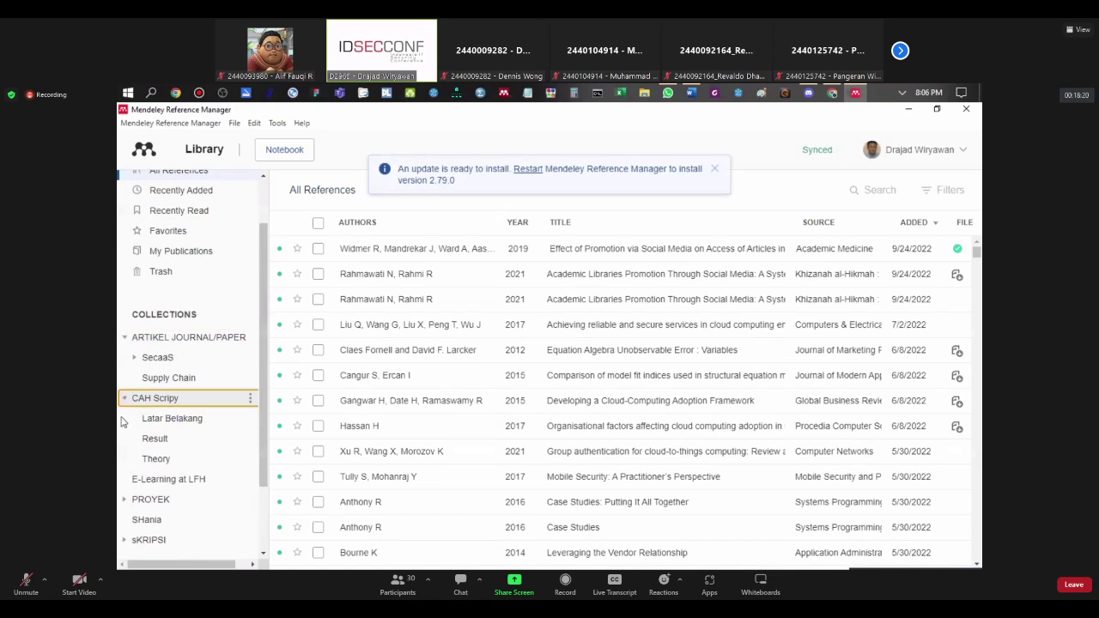
scroll(120, 442, "down", 1)
left_click(124, 436)
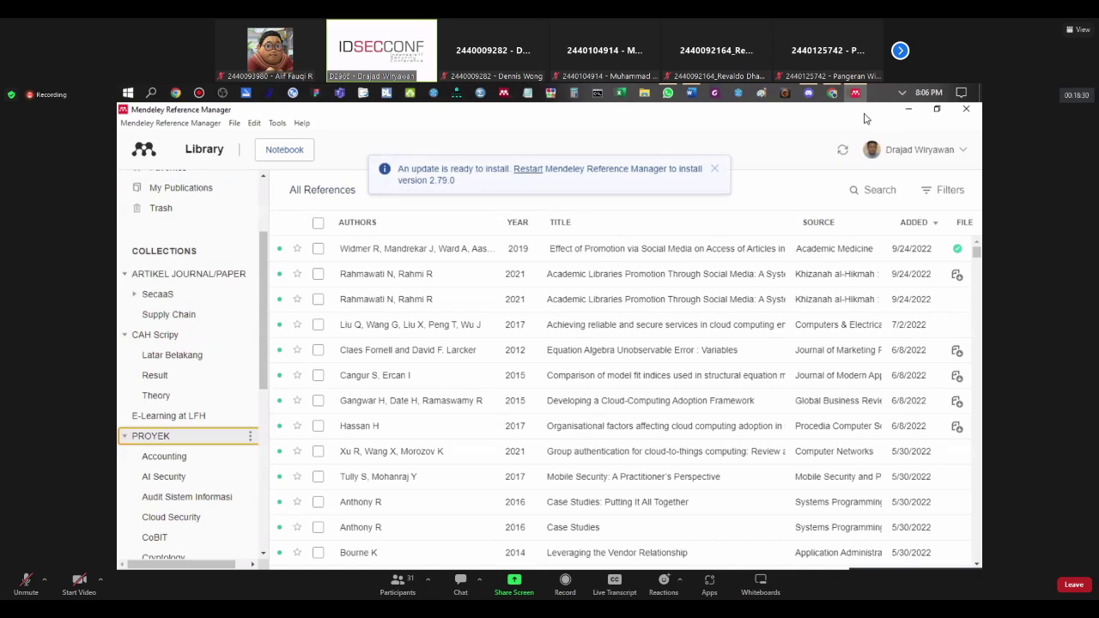
left_click(910, 114)
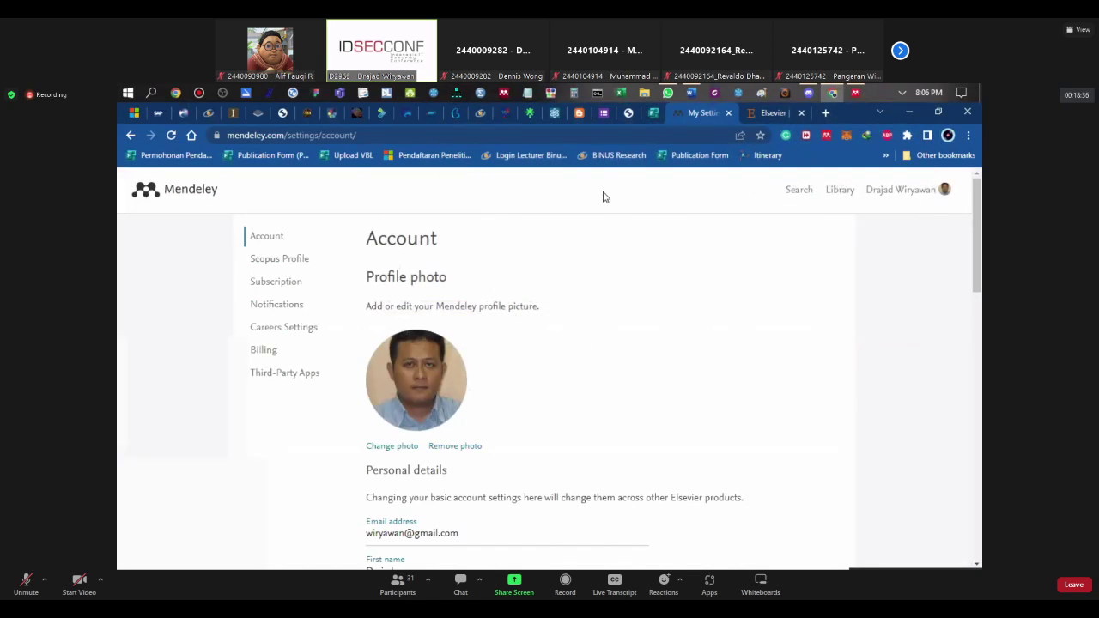
Step: Go to Mendeley Web's Search page and check the Web Importer extension popup before closing it
left_click(798, 190)
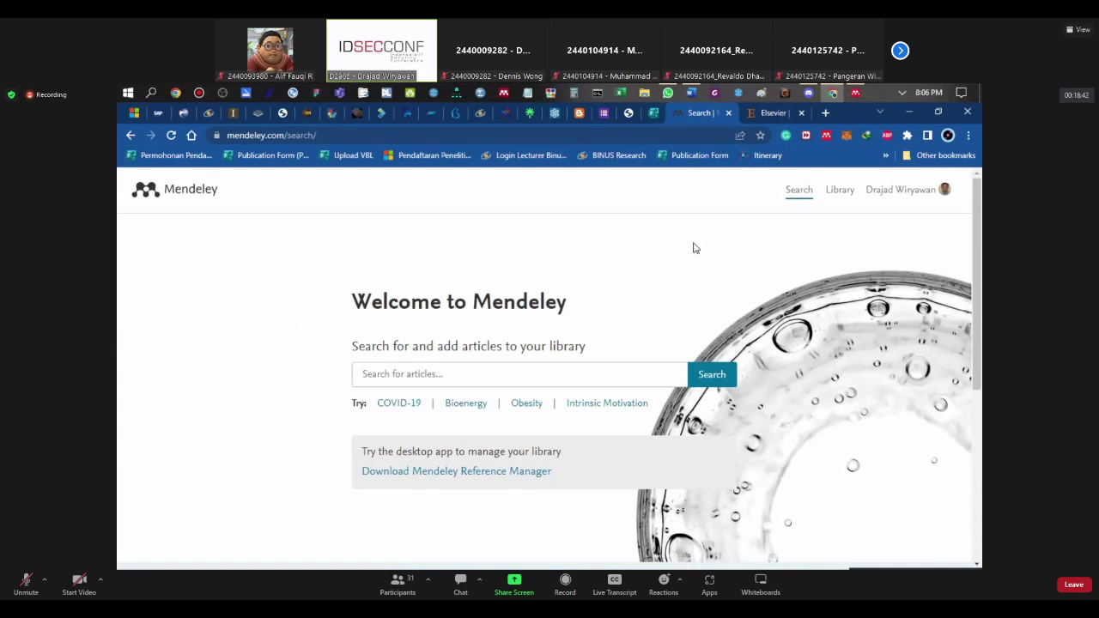
left_click(824, 136)
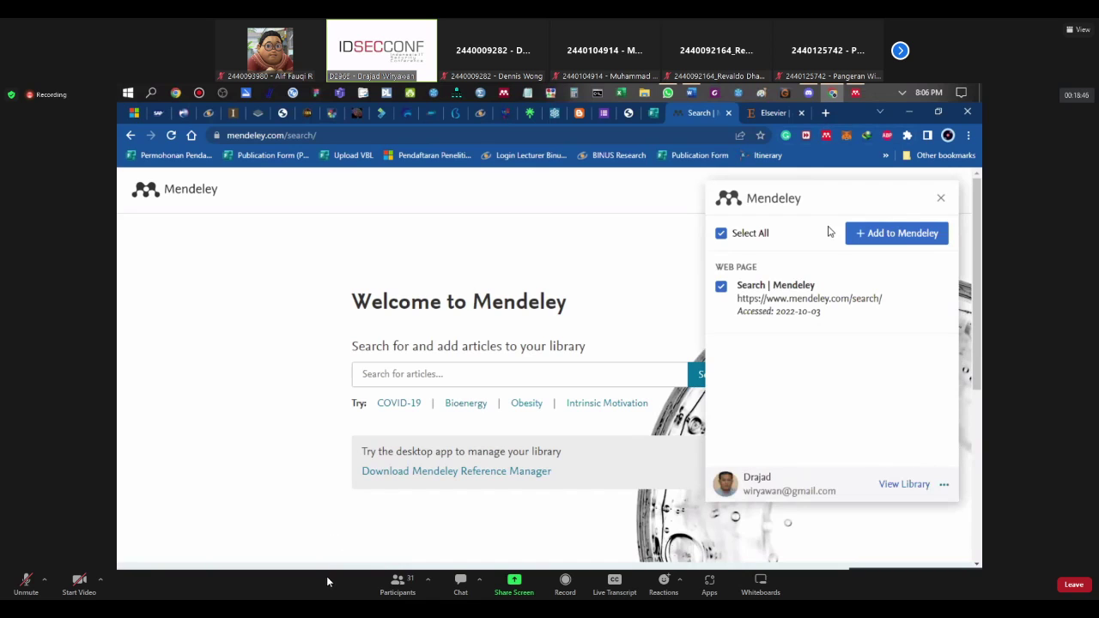
left_click(941, 199)
left_click(825, 136)
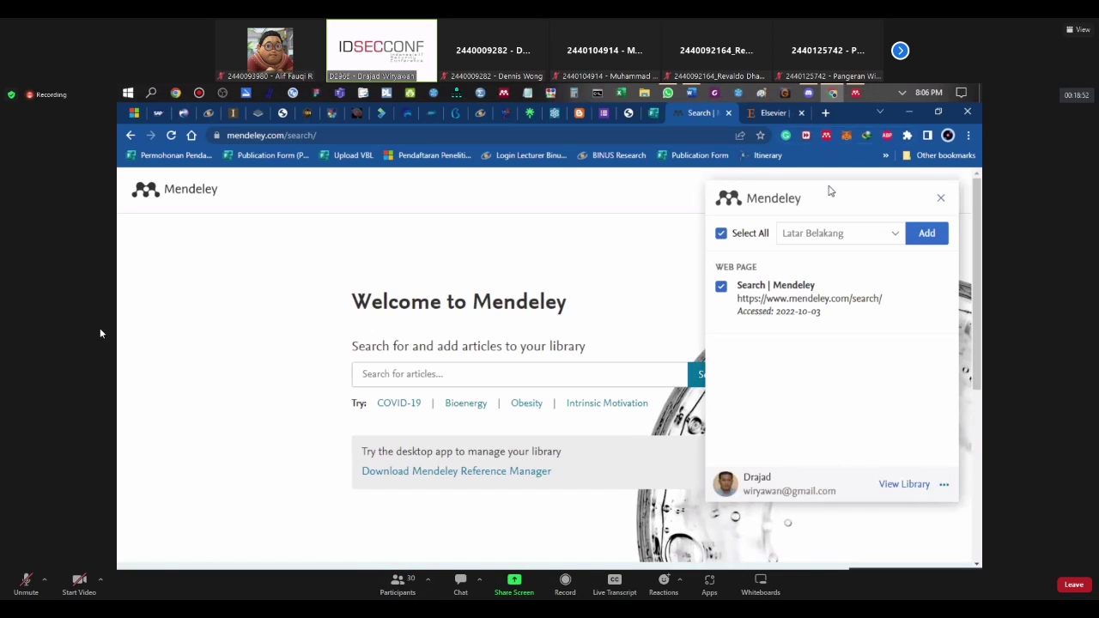
left_click(948, 200)
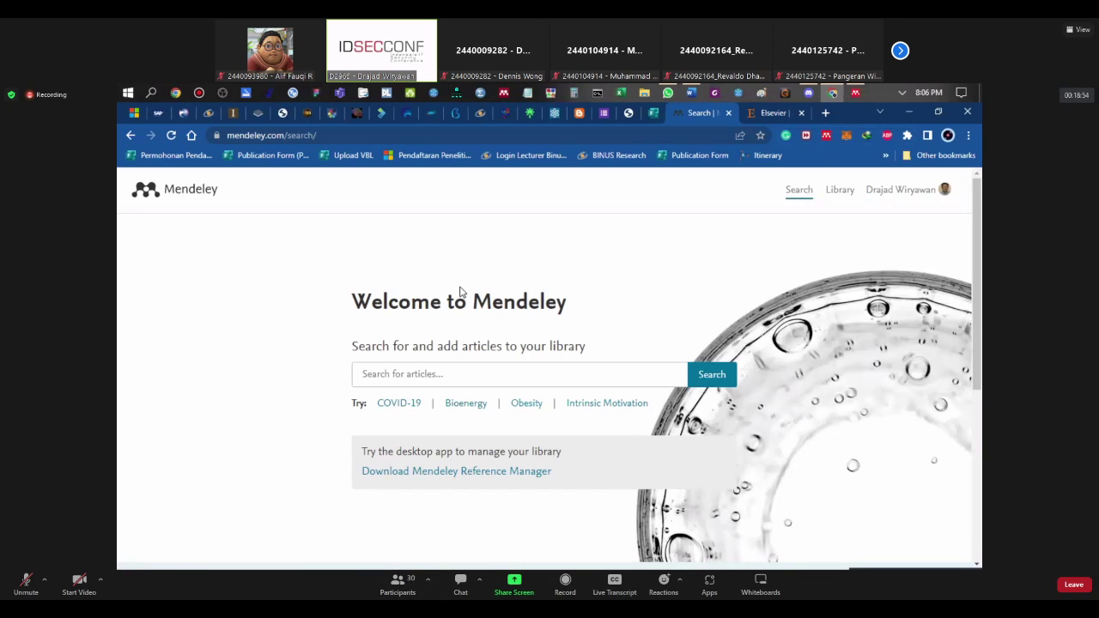
scroll(460, 292, "down", 1)
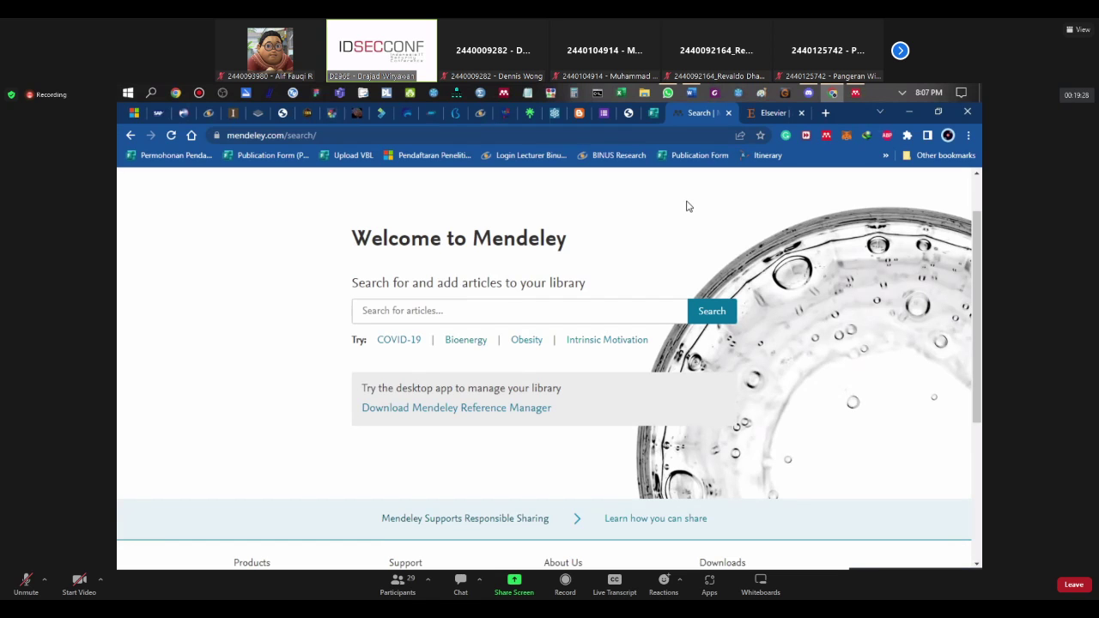
Step: Return to Mendeley Reference Manager and collapse ARTIKEL JOURNAL/PAPER, CAH Scripy and PROYEK
left_click(855, 92)
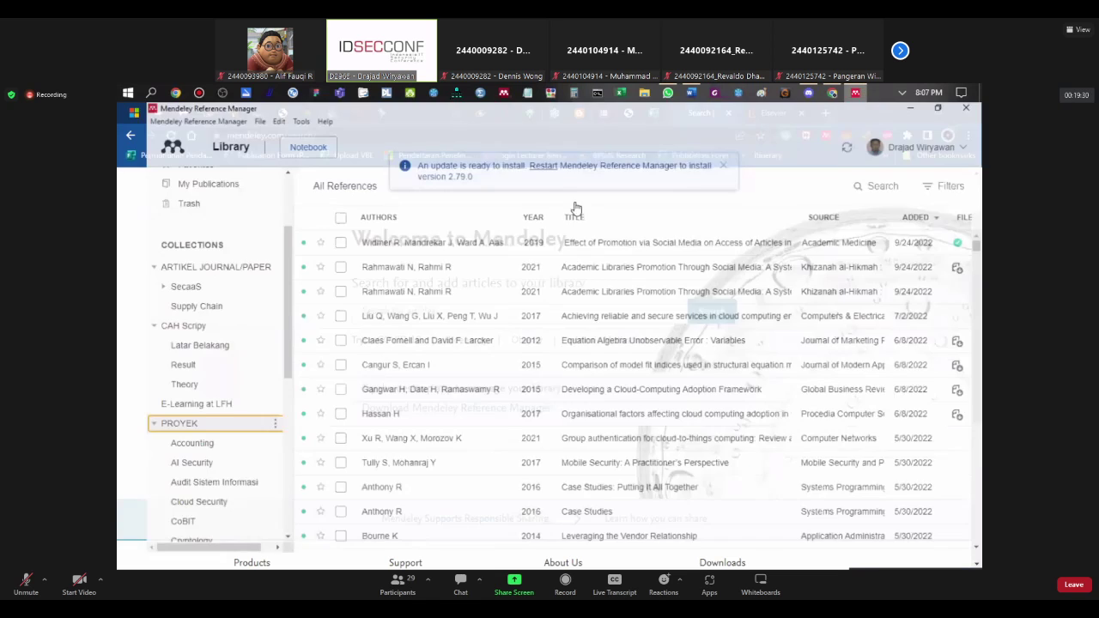
scroll(197, 362, "down", 2)
scroll(171, 326, "up", 2)
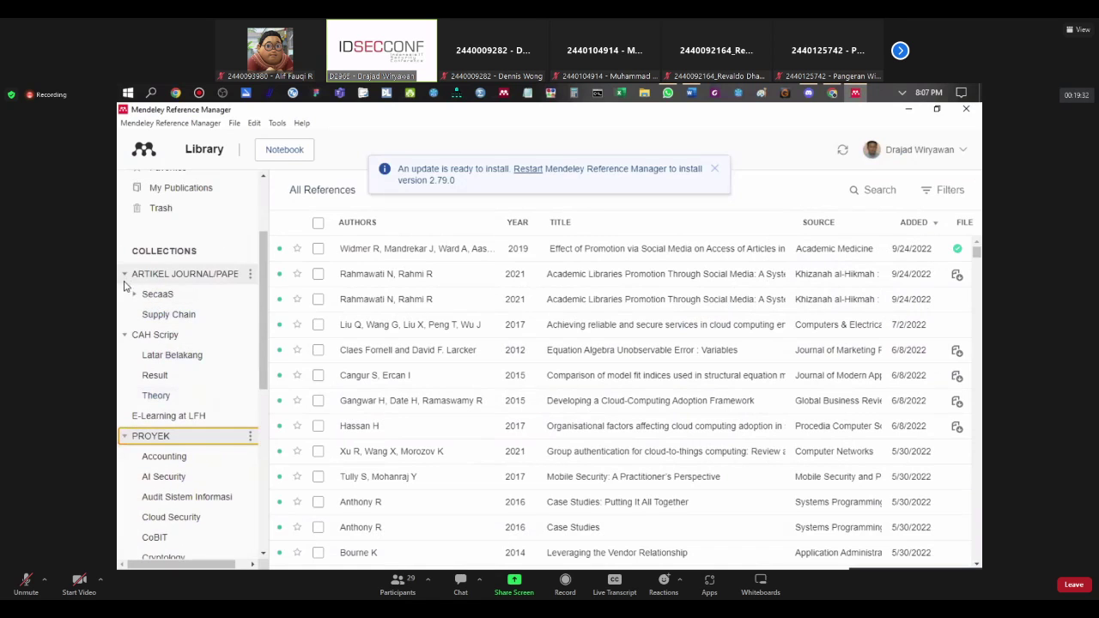
left_click(124, 273)
left_click(125, 294)
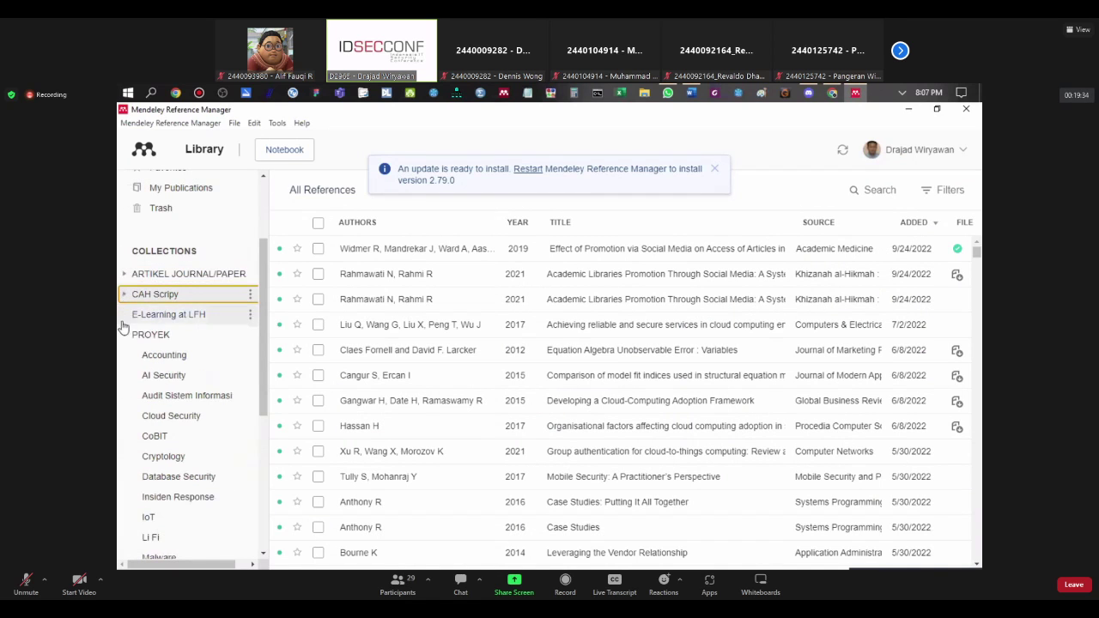
left_click(124, 335)
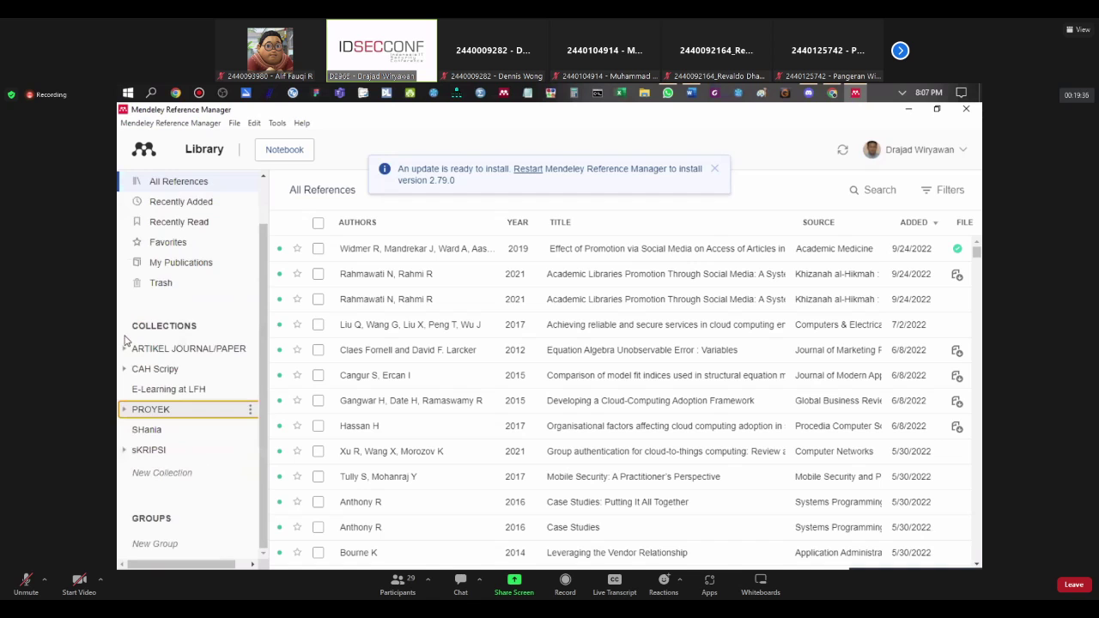
Step: View the Recently Added, Recently Read and then the empty Favorites lists
scroll(258, 321, "up", 2)
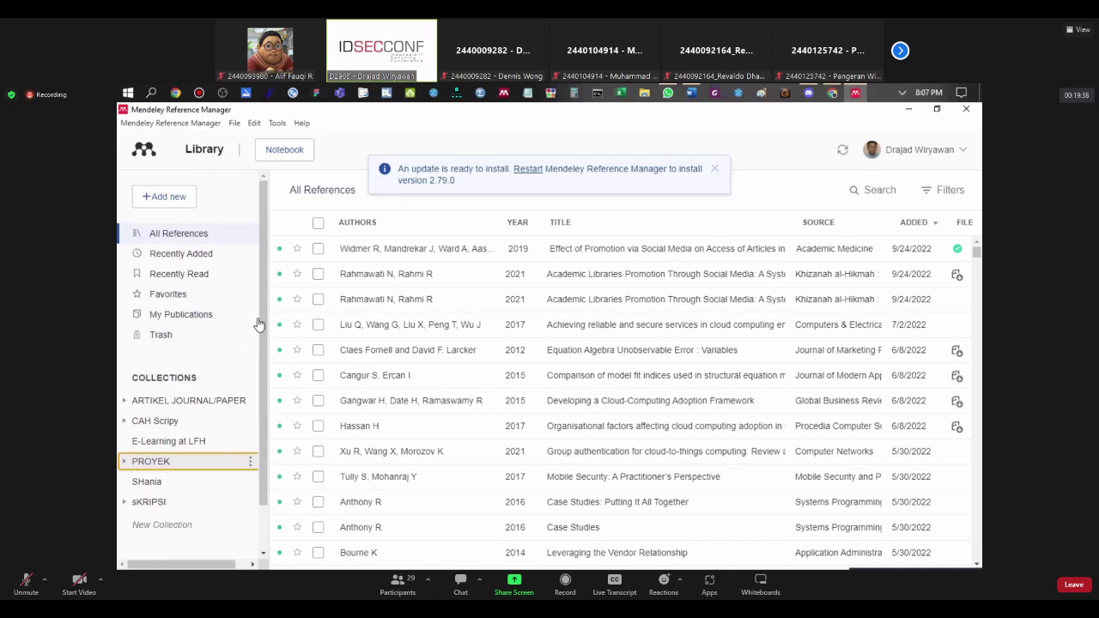
scroll(643, 321, "down", 4)
scroll(642, 321, "up", 1)
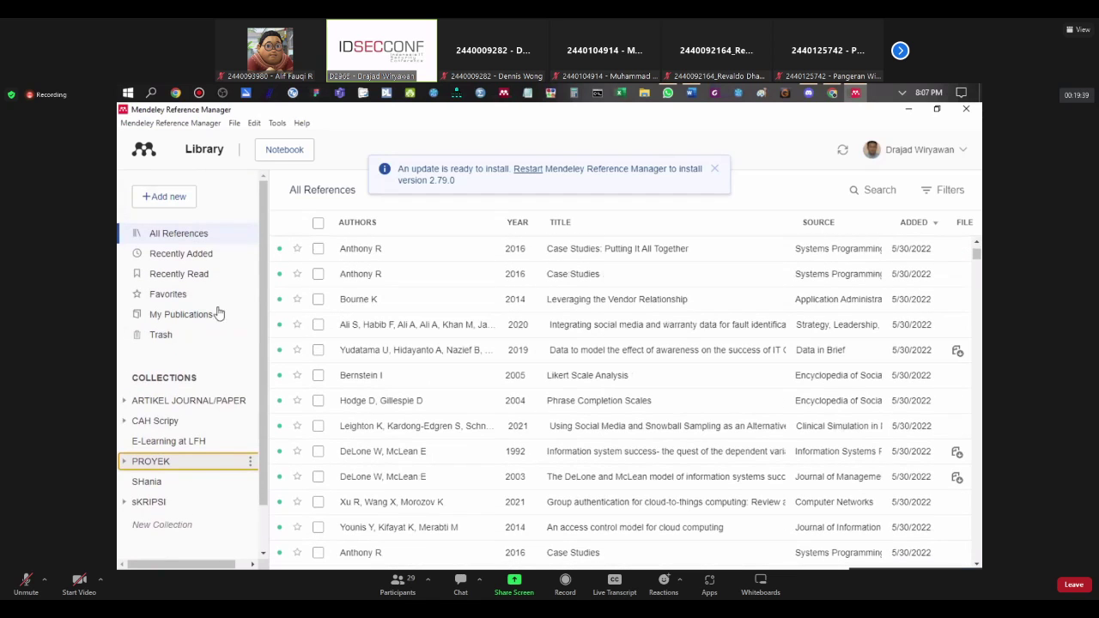
left_click(192, 259)
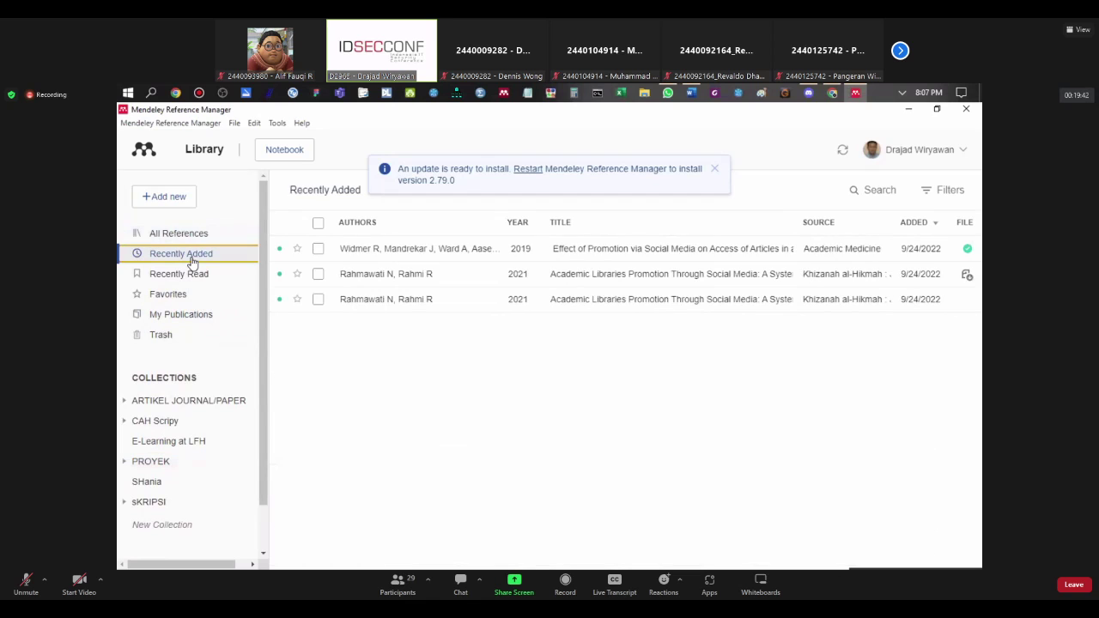
left_click(188, 273)
left_click(169, 296)
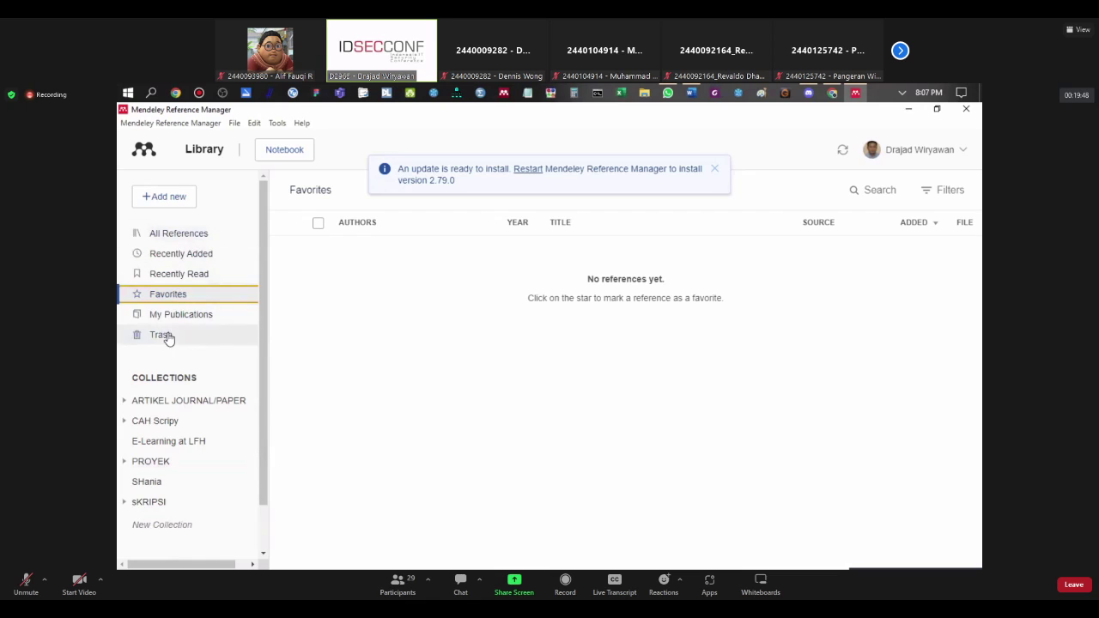
scroll(169, 338, "down", 2)
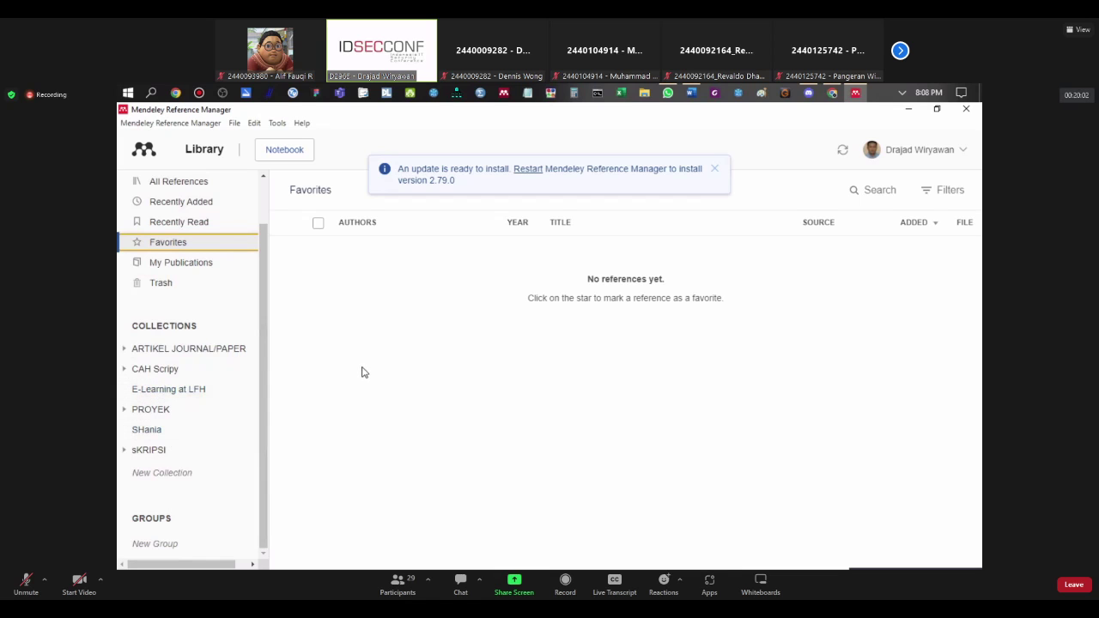
Step: Add a new collection and name it 'UI/UX Application'
left_click(171, 473)
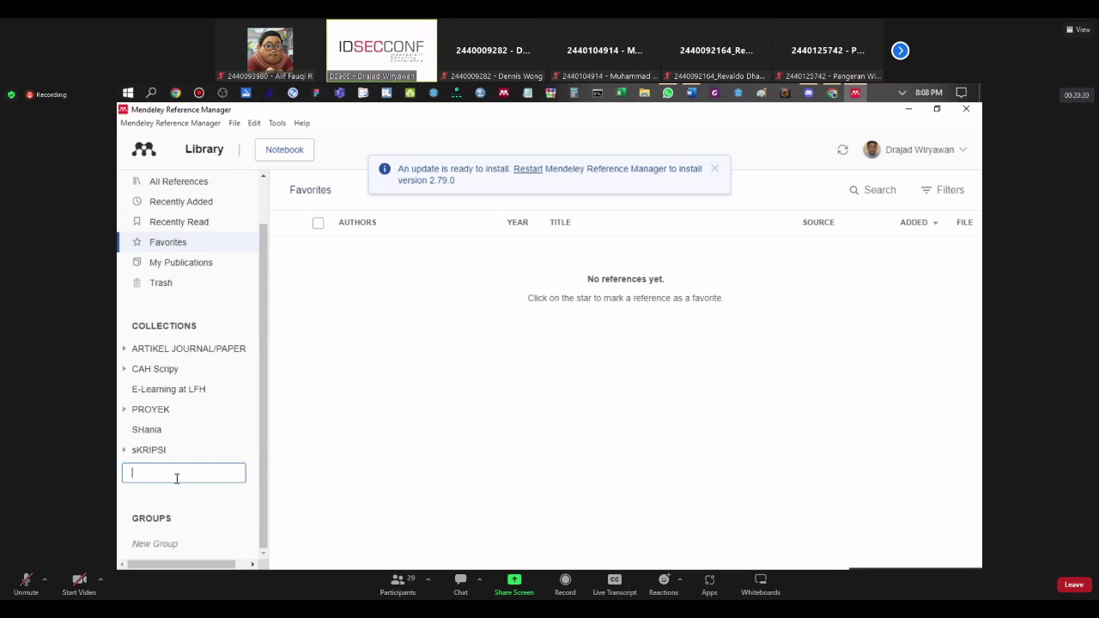
type("UI/UX Application")
key("Return")
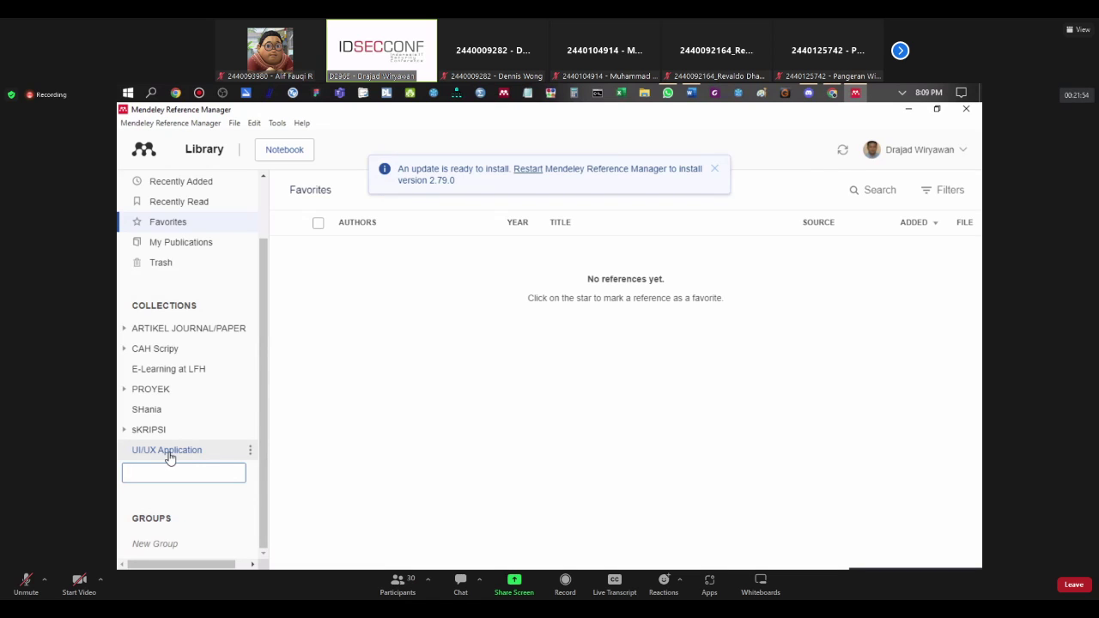
Step: Dismiss the collection options and select UI/UX Application to show its empty contents
left_click(250, 453)
left_click(250, 453)
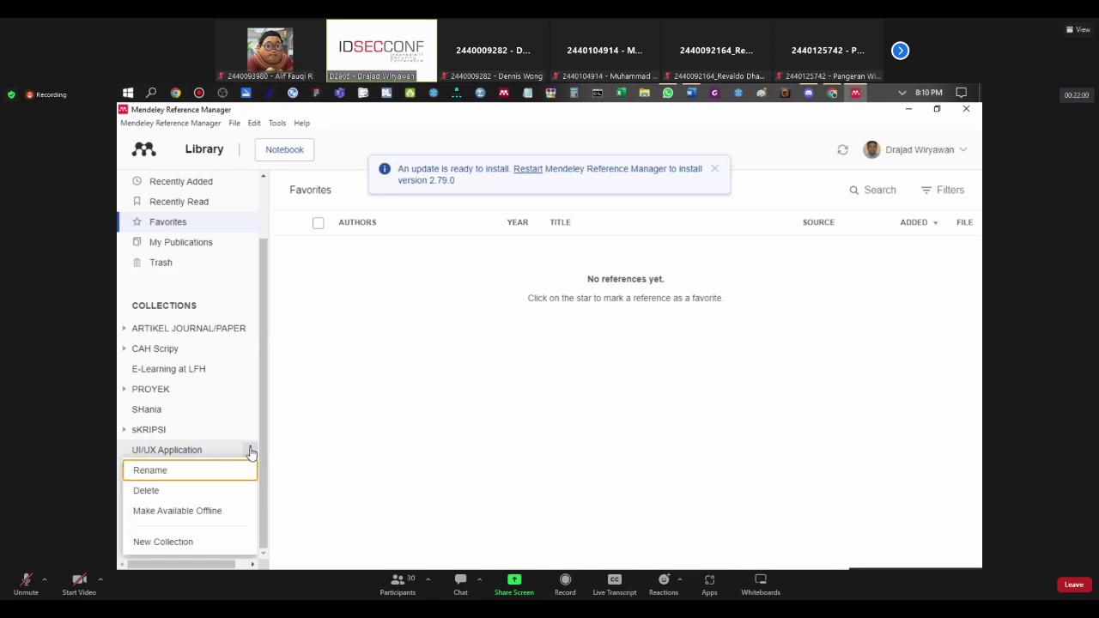
left_click(317, 449)
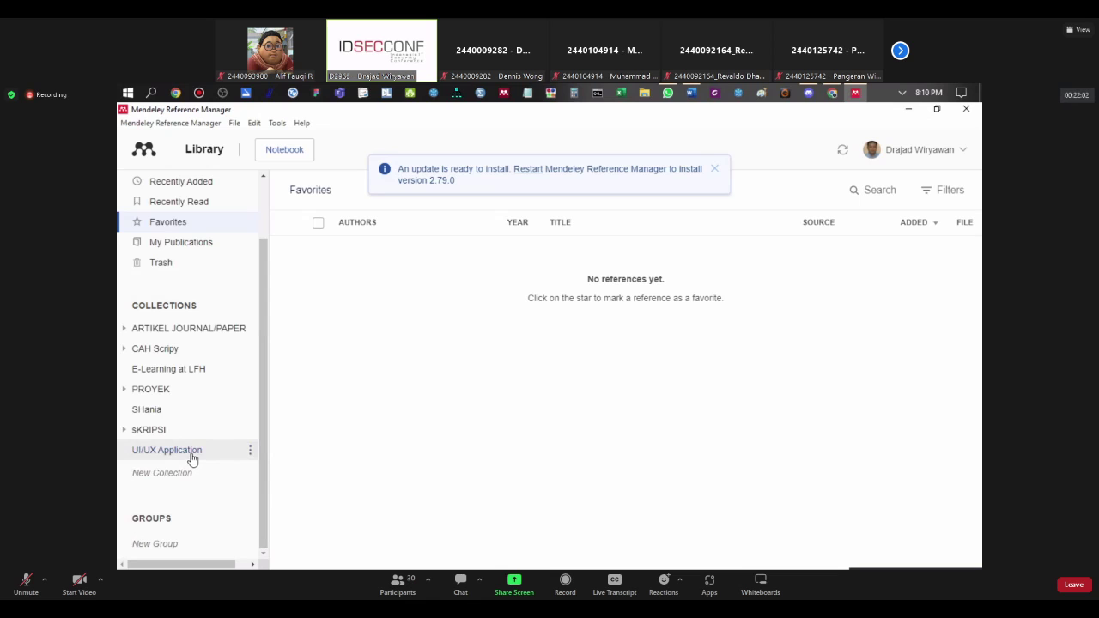
left_click(250, 452)
right_click(233, 458)
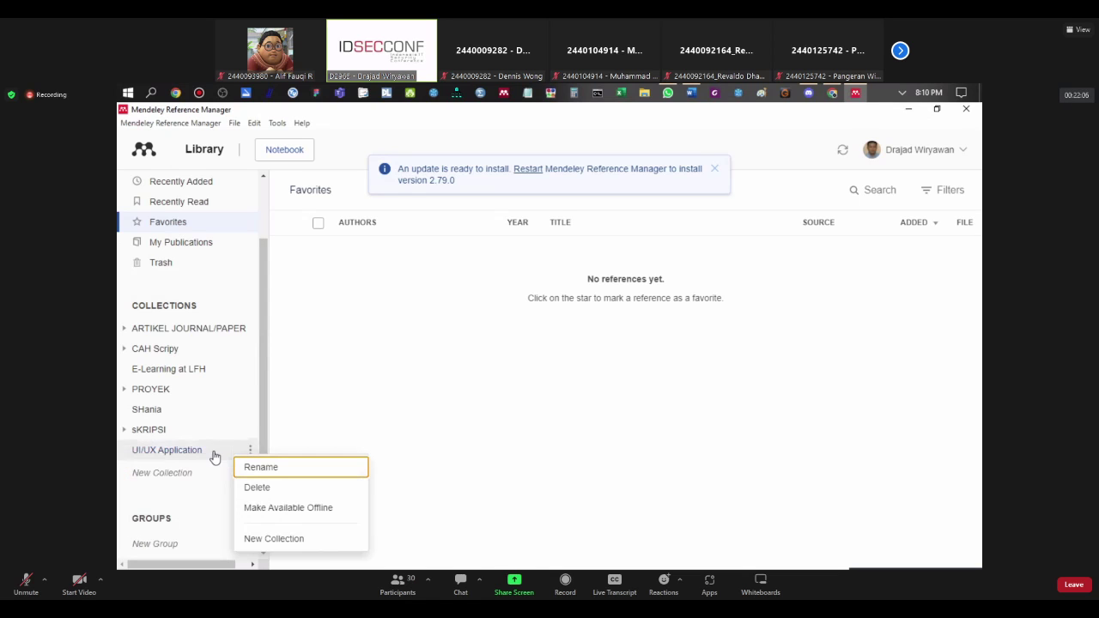
left_click(215, 457)
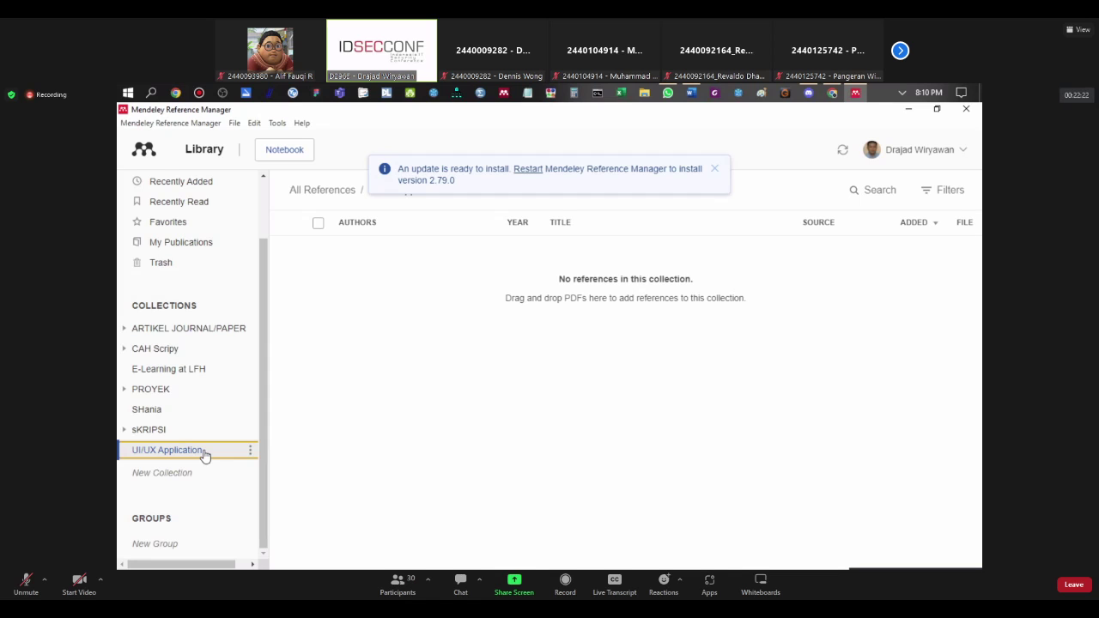
Step: Create an 'Introduction' subcollection under UI/UX Application
right_click(204, 455)
left_click(228, 534)
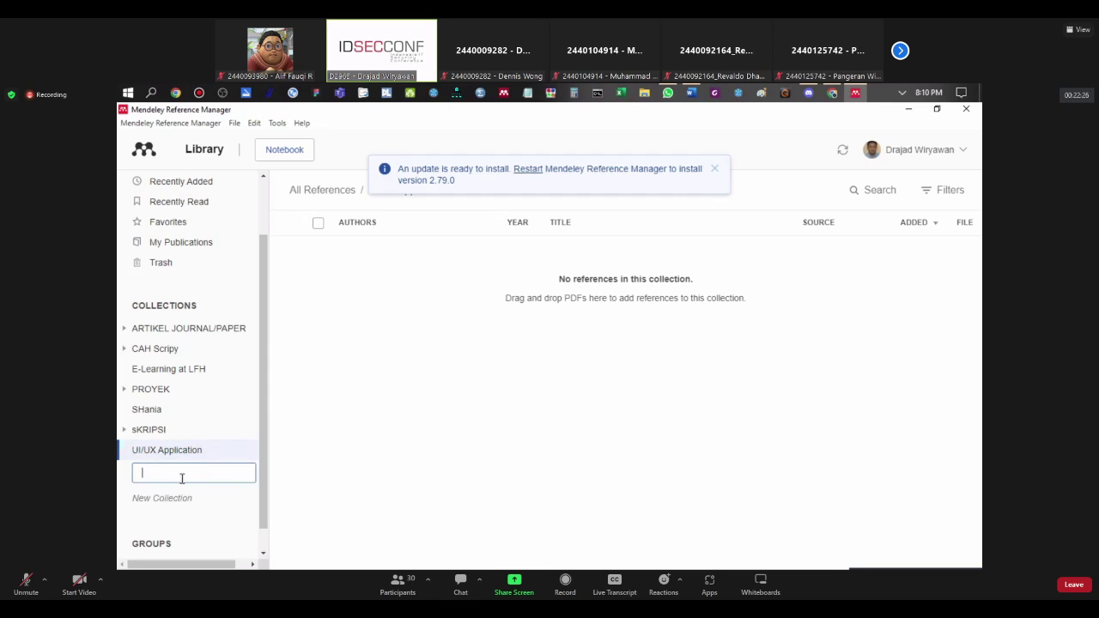
type("Introduction")
left_click(213, 455)
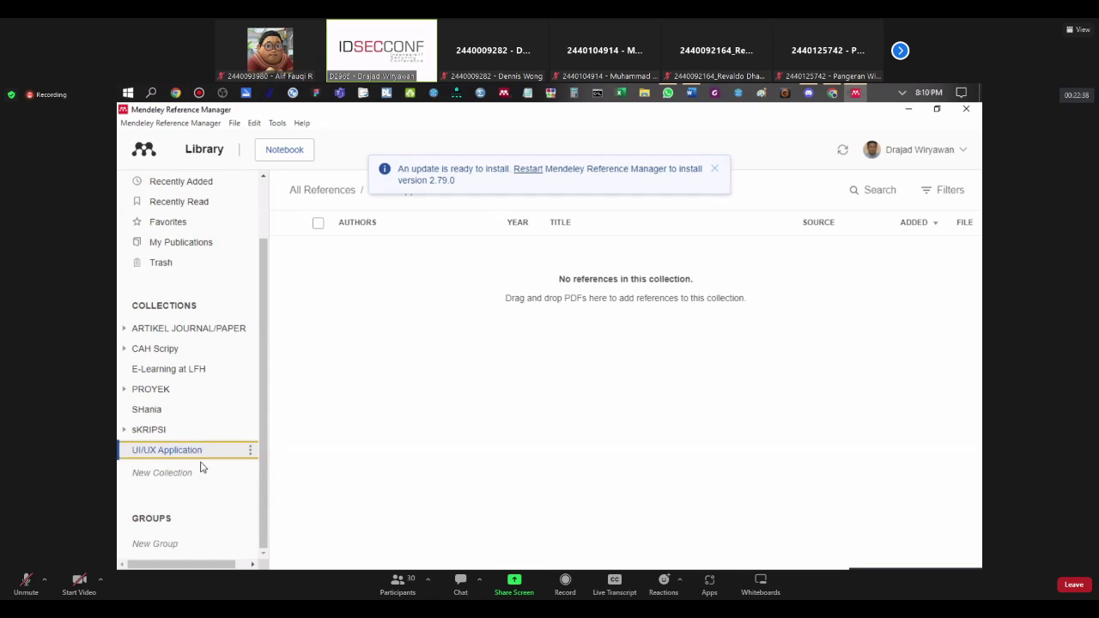
left_click(246, 453)
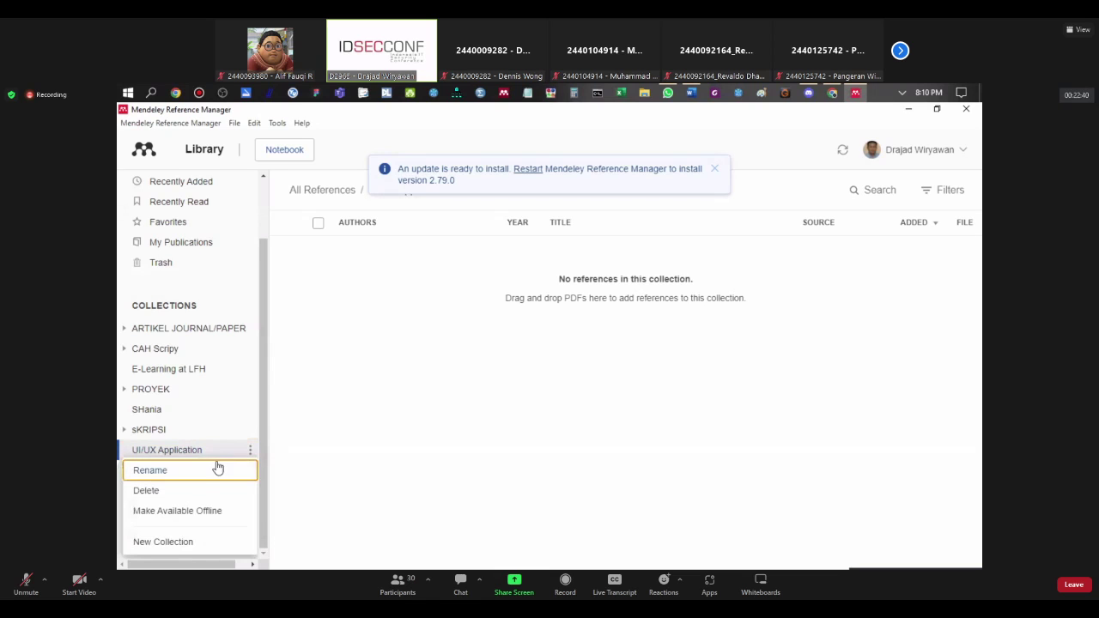
left_click(163, 542)
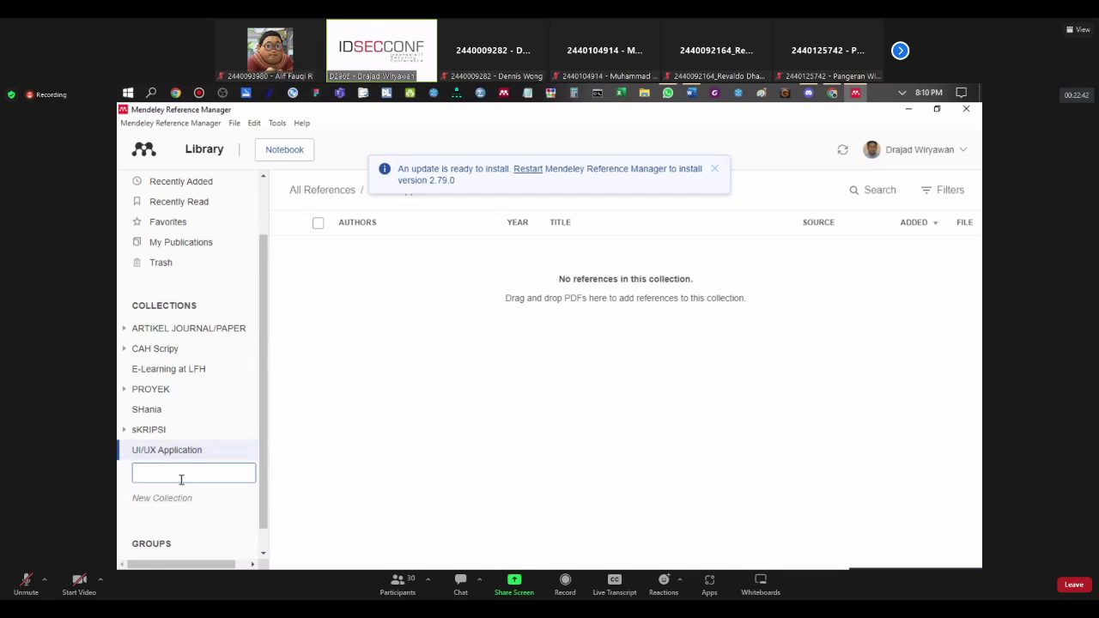
type("Introduction")
key("Return")
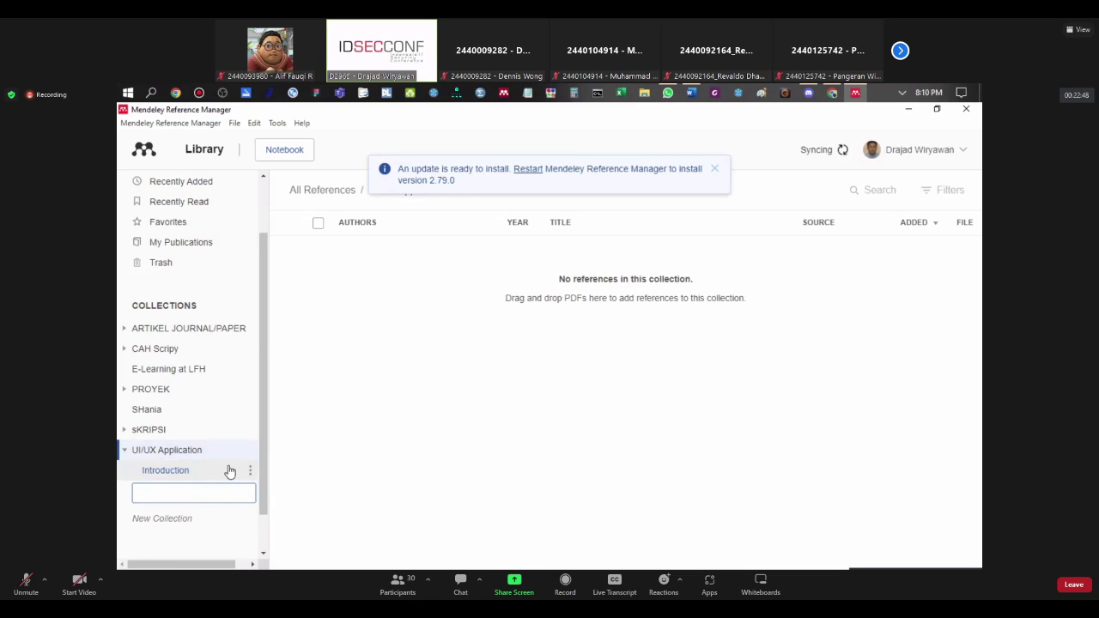
Step: Create a 'Theory' subcollection under UI/UX Application and cancel the extra empty entry
left_click(249, 450)
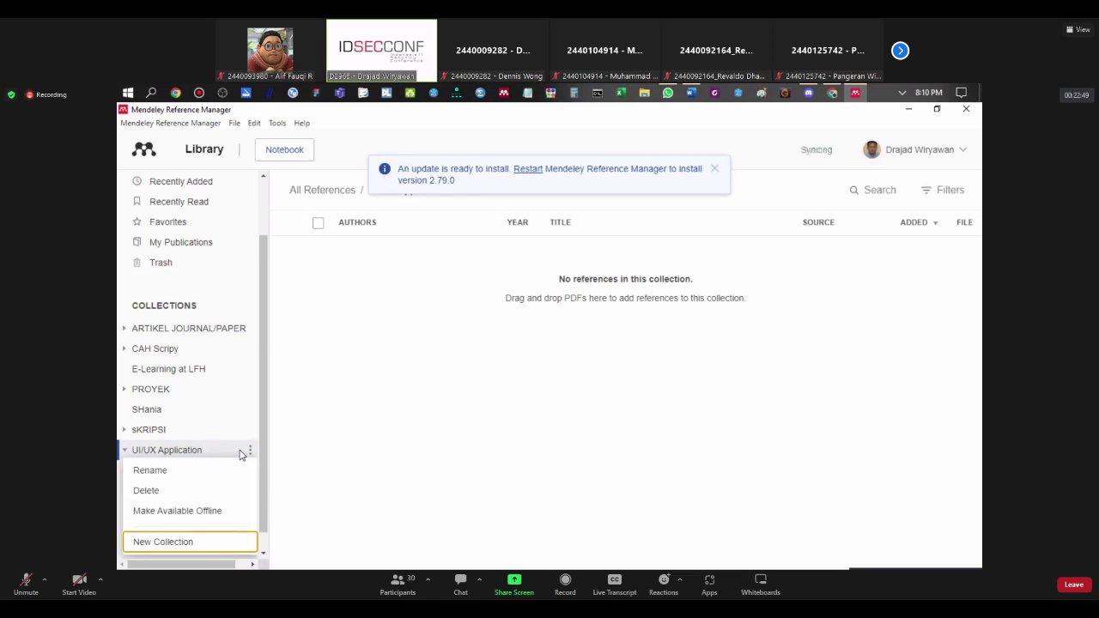
left_click(161, 542)
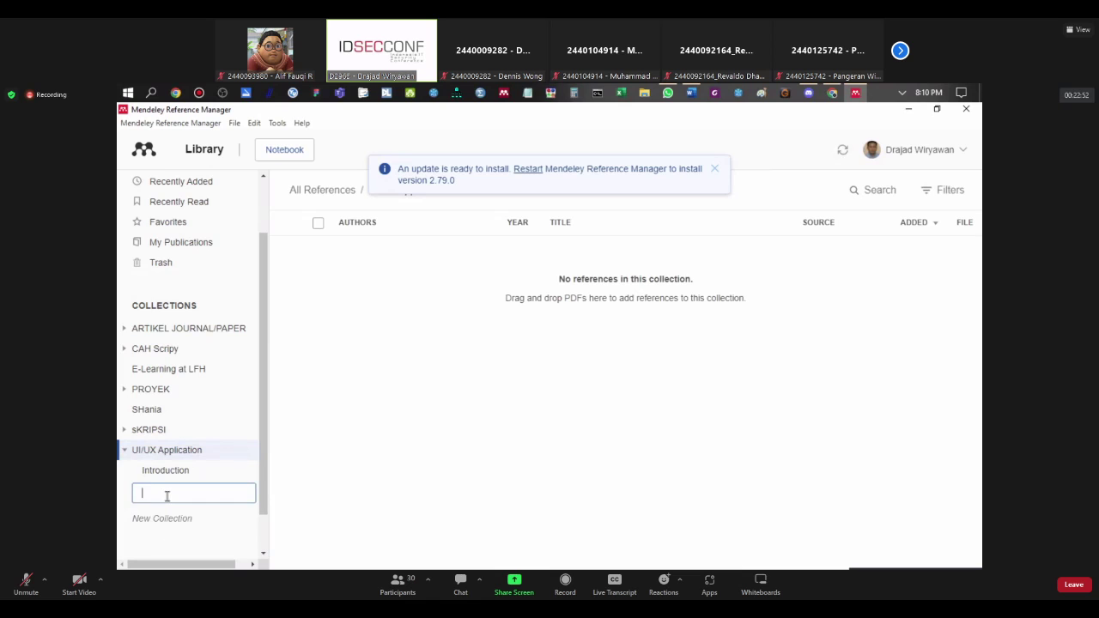
type("Theory")
key("Return")
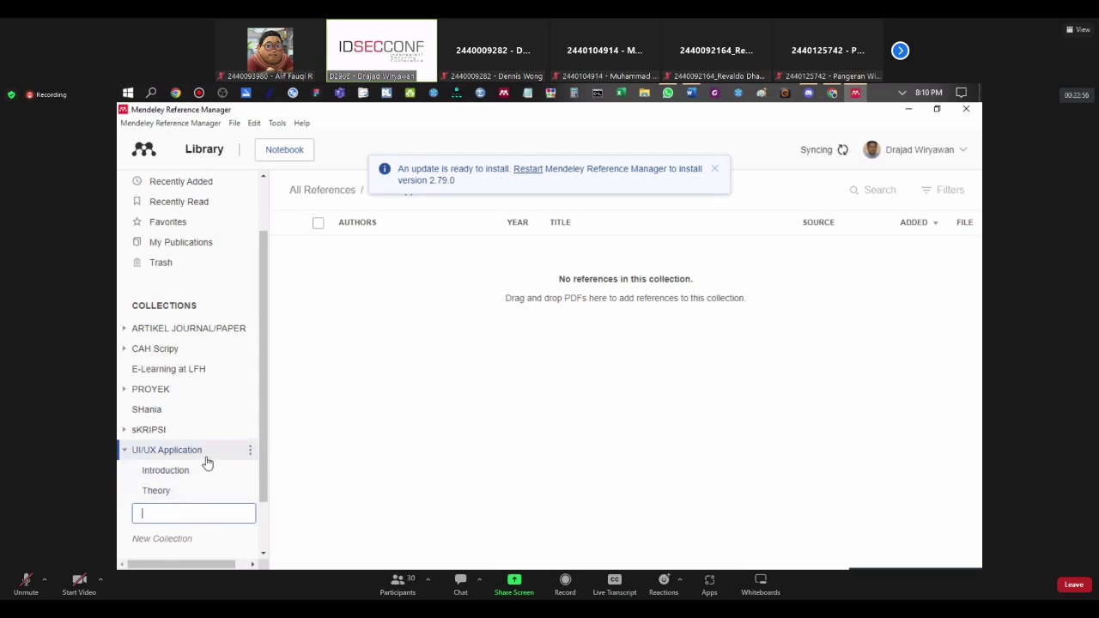
key("Escape")
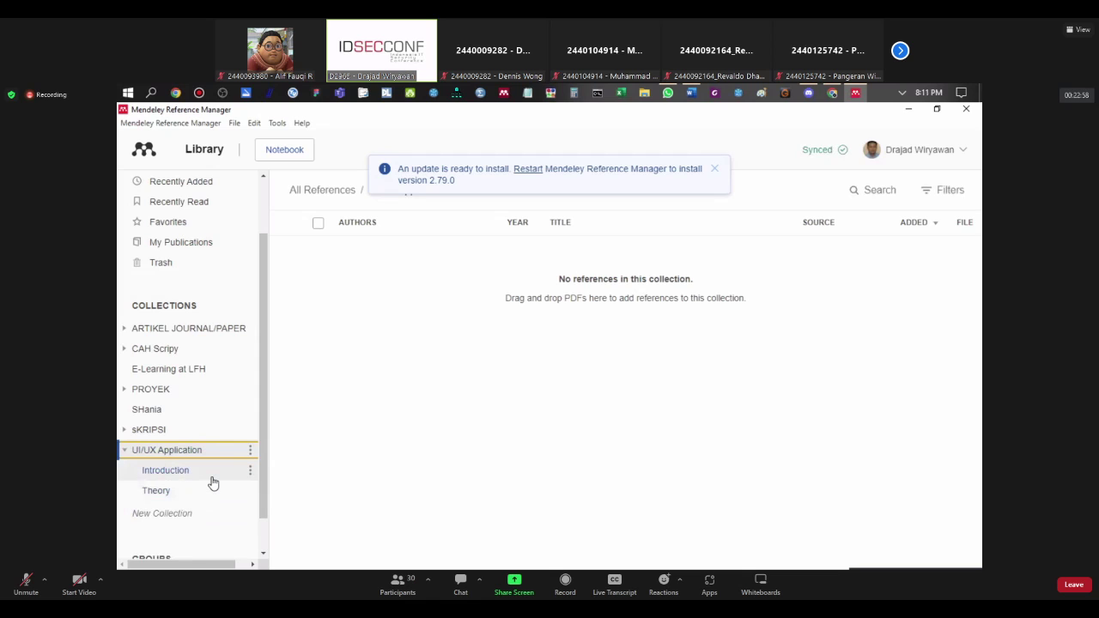
Step: Briefly expand and collapse ARTIKEL JOURNAL/PAPER, CAH Scripy and SecaaS to view their subcollections
left_click(126, 330)
left_click(126, 330)
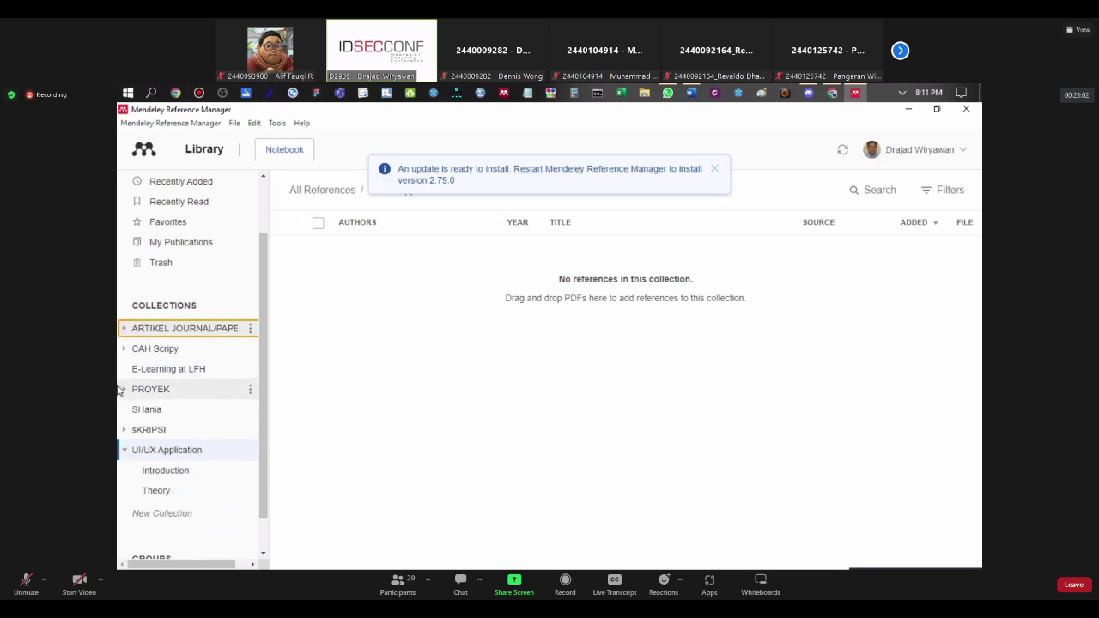
left_click(123, 349)
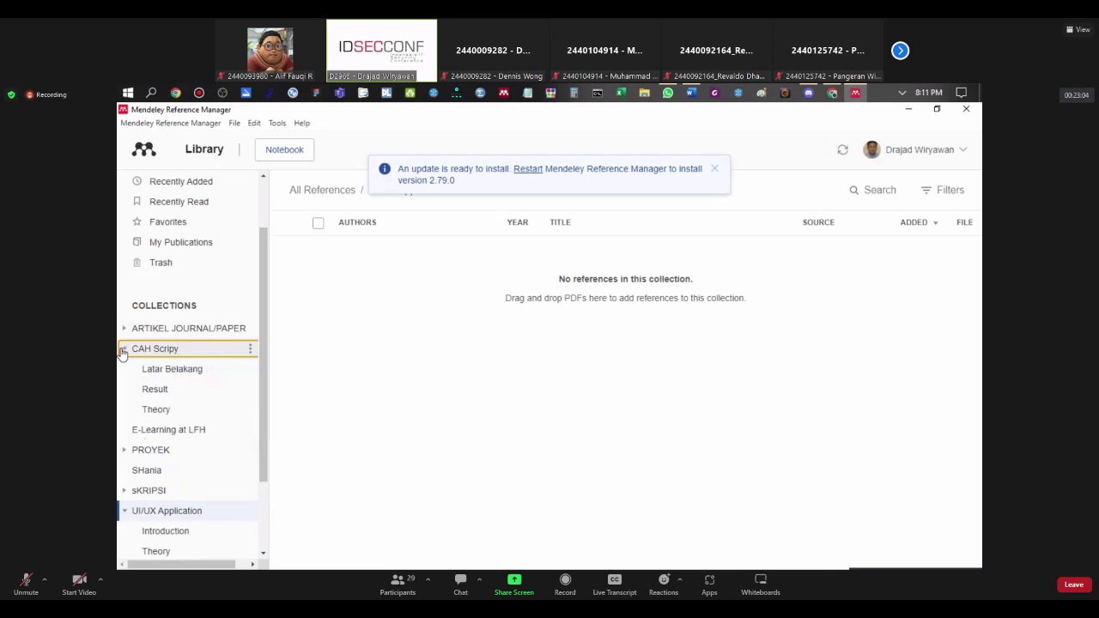
left_click(124, 328)
left_click(133, 349)
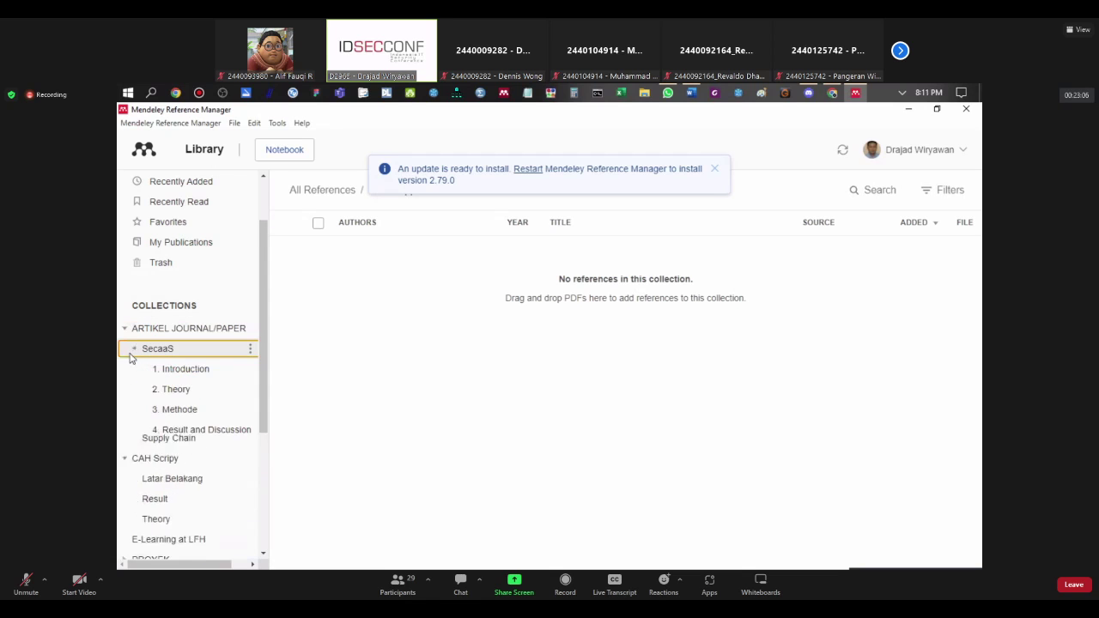
left_click(133, 349)
left_click(124, 327)
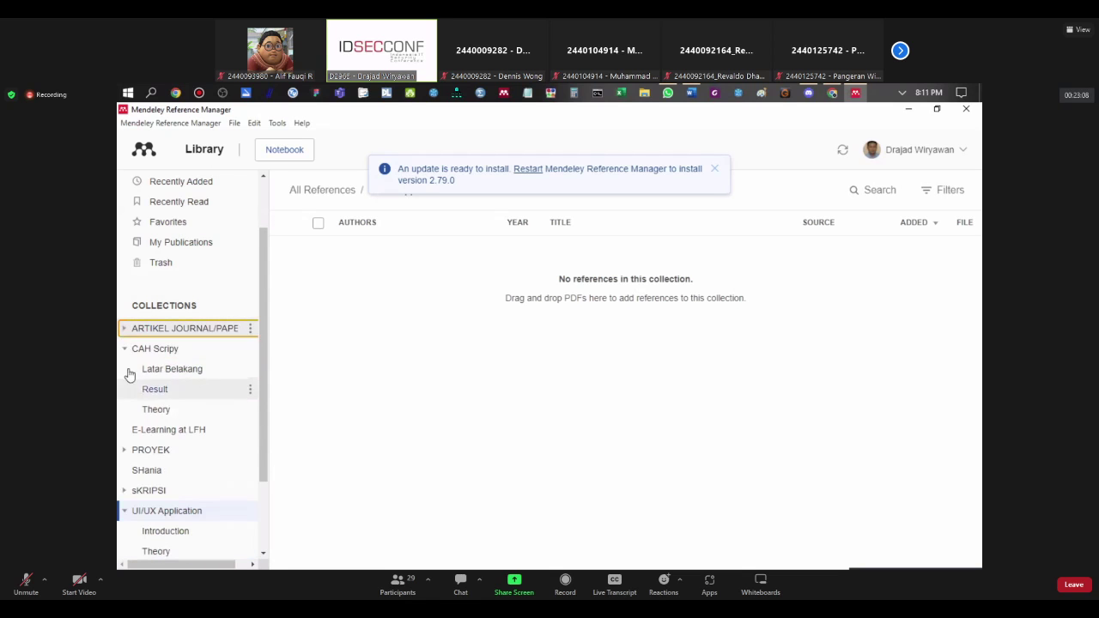
left_click(124, 348)
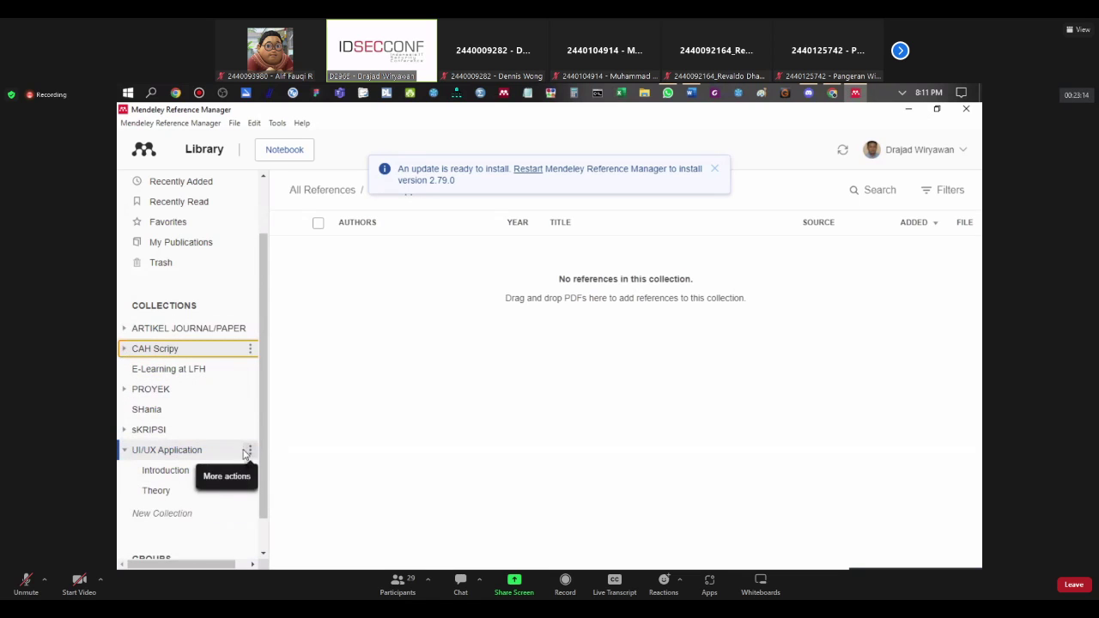
Step: Add a 'Result' subcollection under UI/UX Application, then open the Introduction subcollection
left_click(232, 455)
right_click(232, 455)
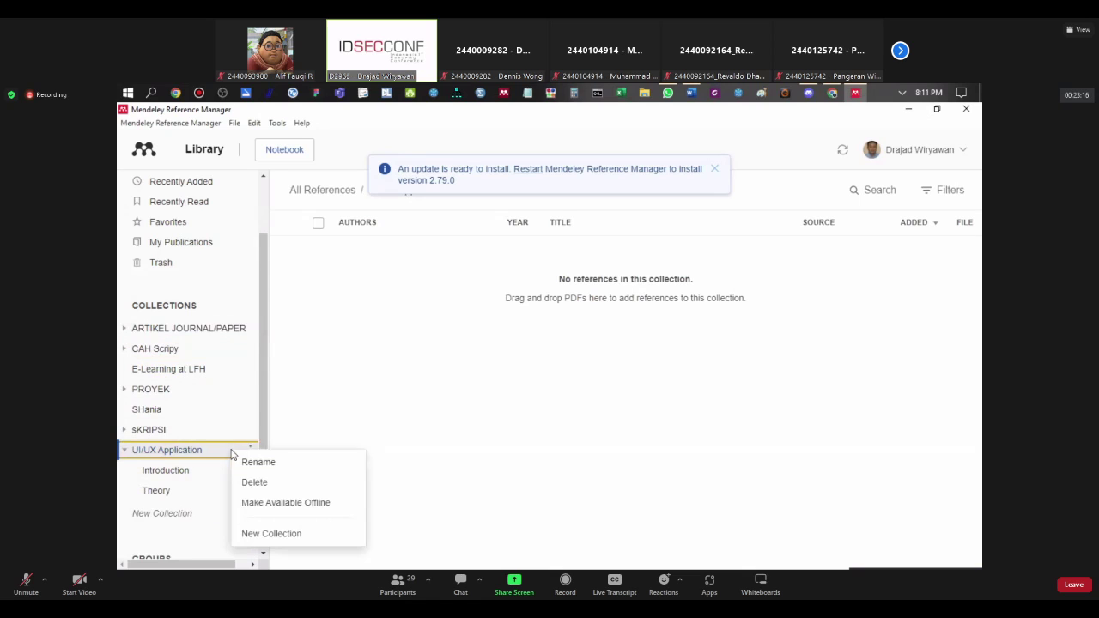
left_click(253, 534)
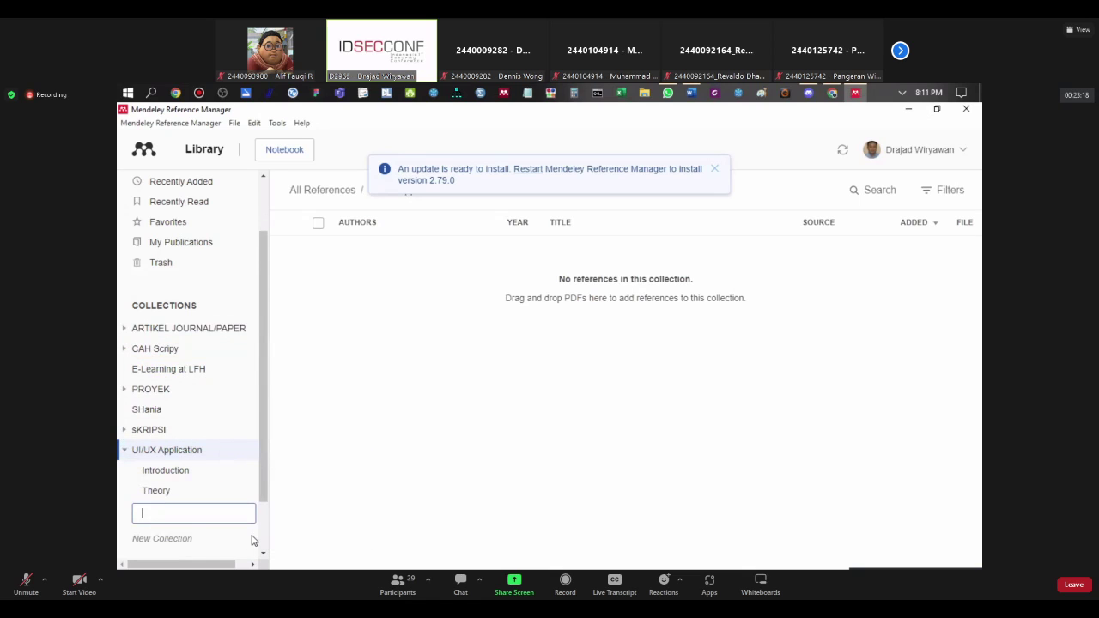
type("Result")
left_click(204, 474)
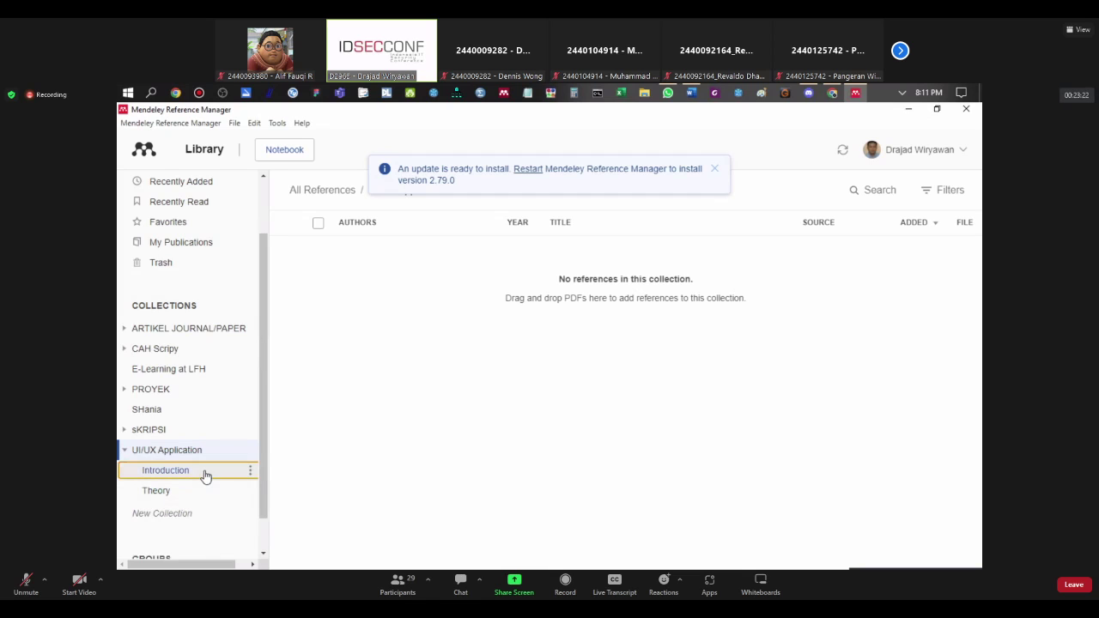
left_click(230, 453)
left_click(250, 451)
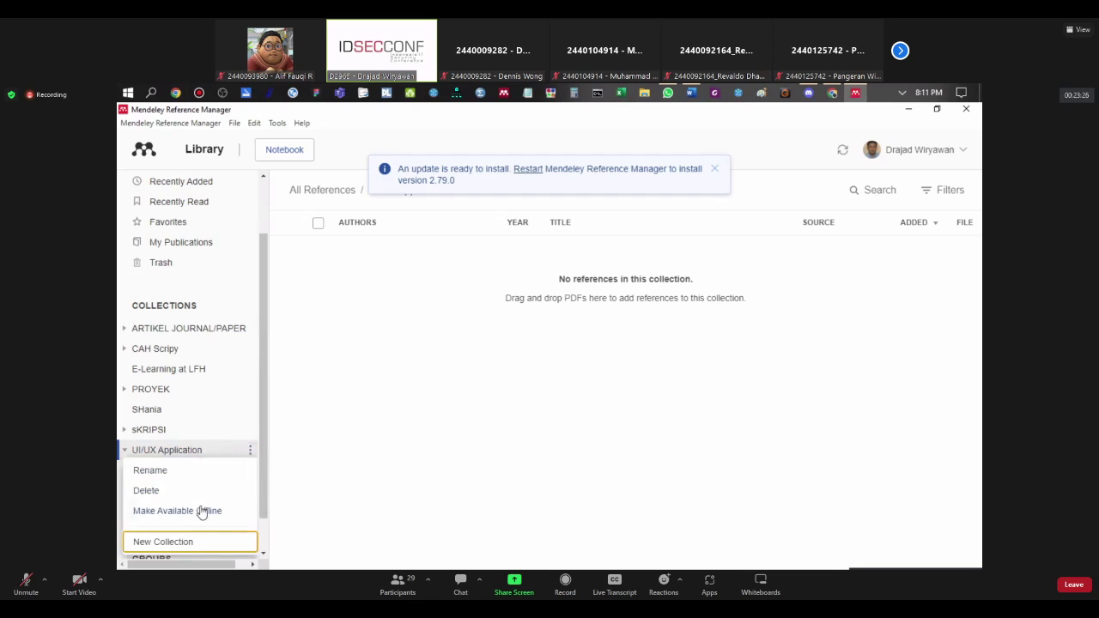
left_click(169, 543)
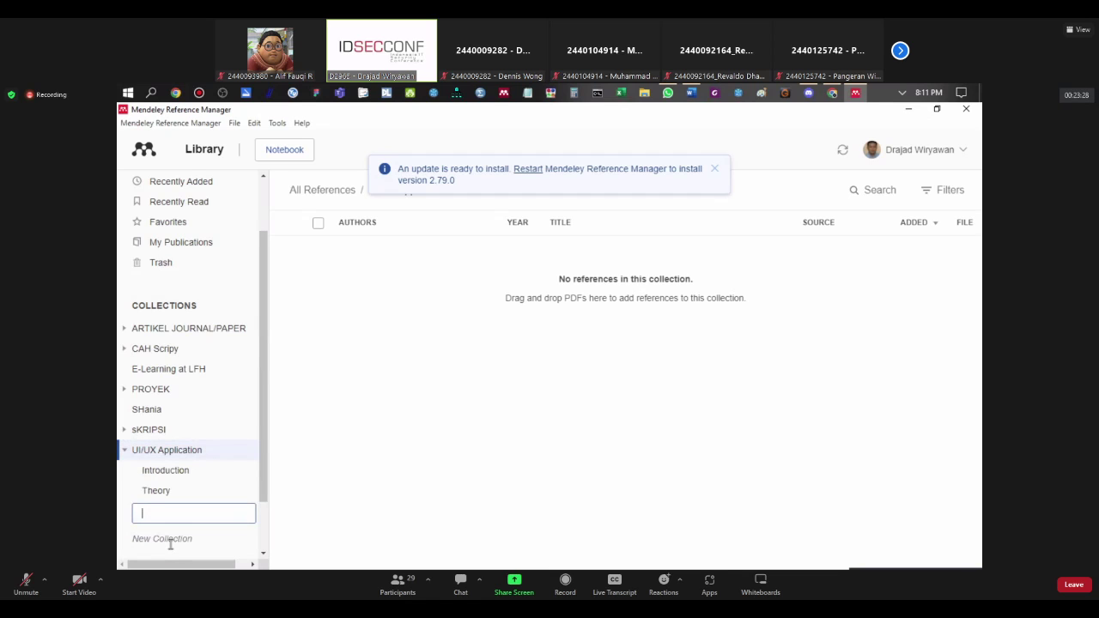
type("Result")
left_click(181, 533)
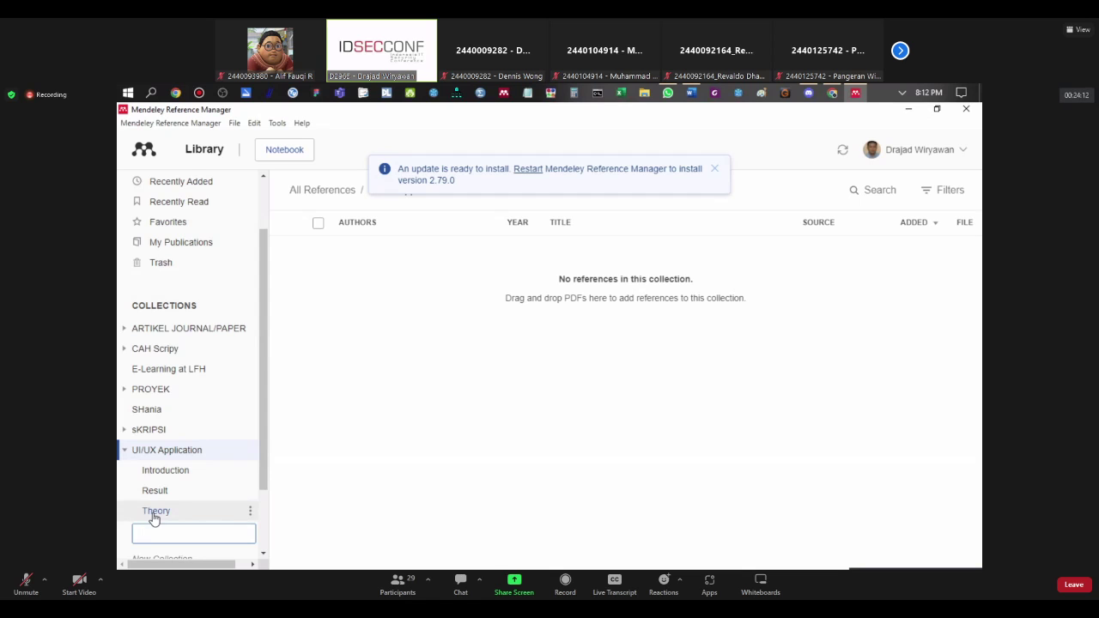
left_click(185, 473)
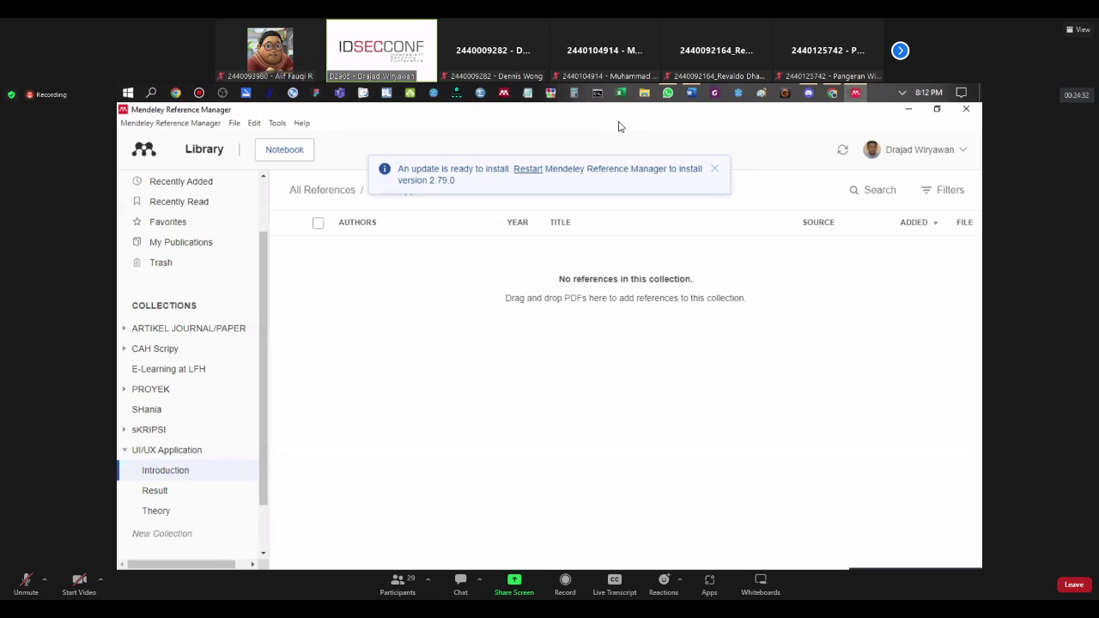
Step: Switch to the Mendeley website in Chrome and copy the search page's address
left_click(832, 93)
left_click(438, 313)
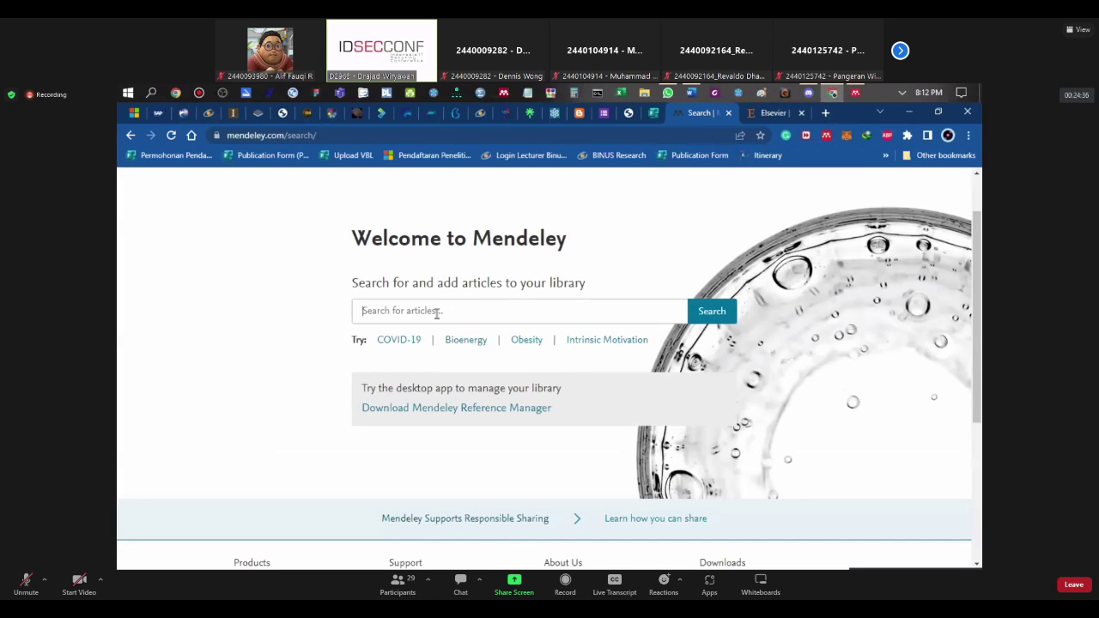
left_click(331, 134)
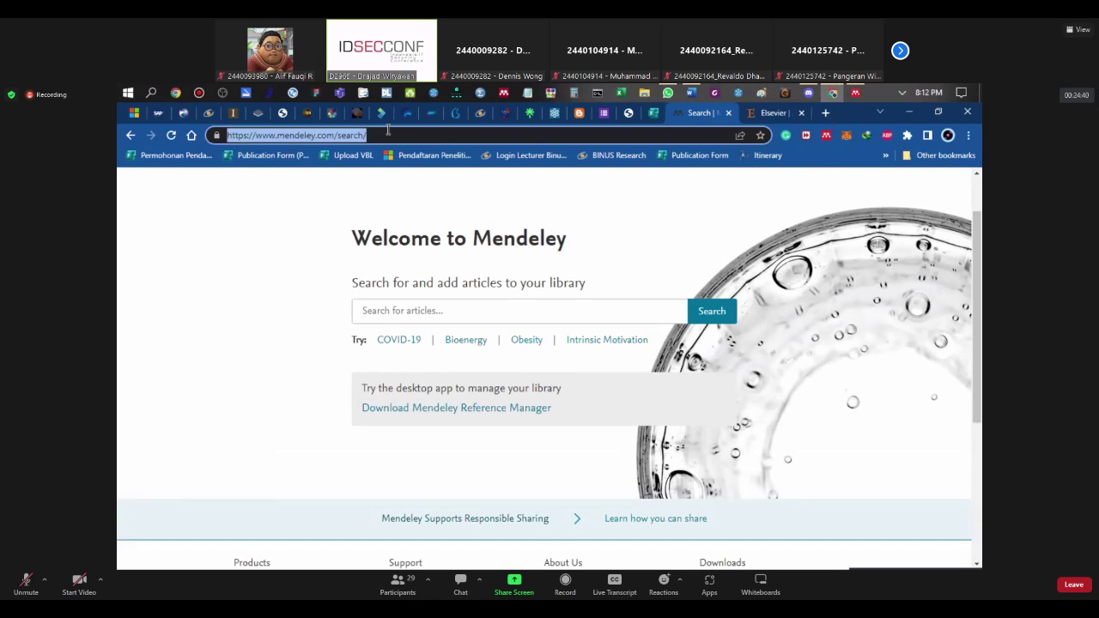
right_click(453, 132)
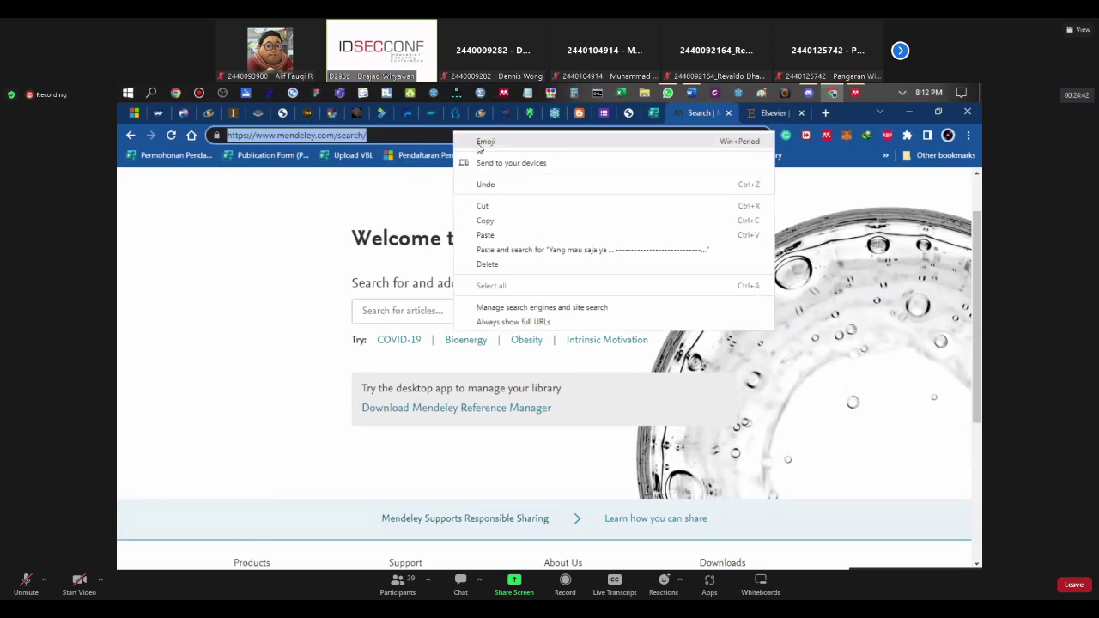
left_click(415, 134)
right_click(414, 135)
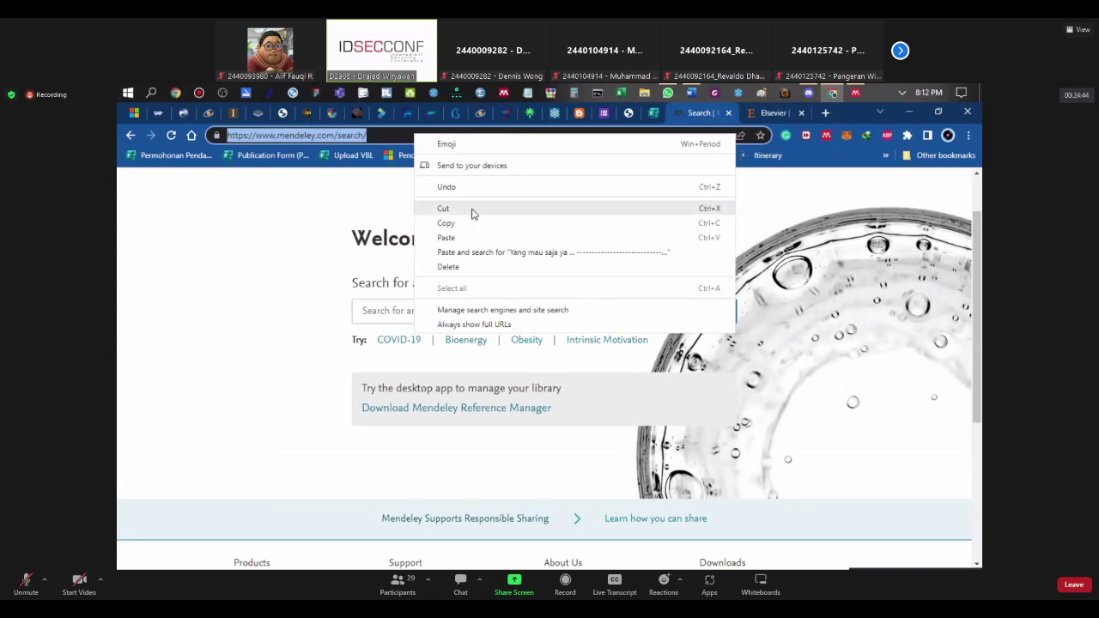
left_click(467, 221)
left_click(557, 190)
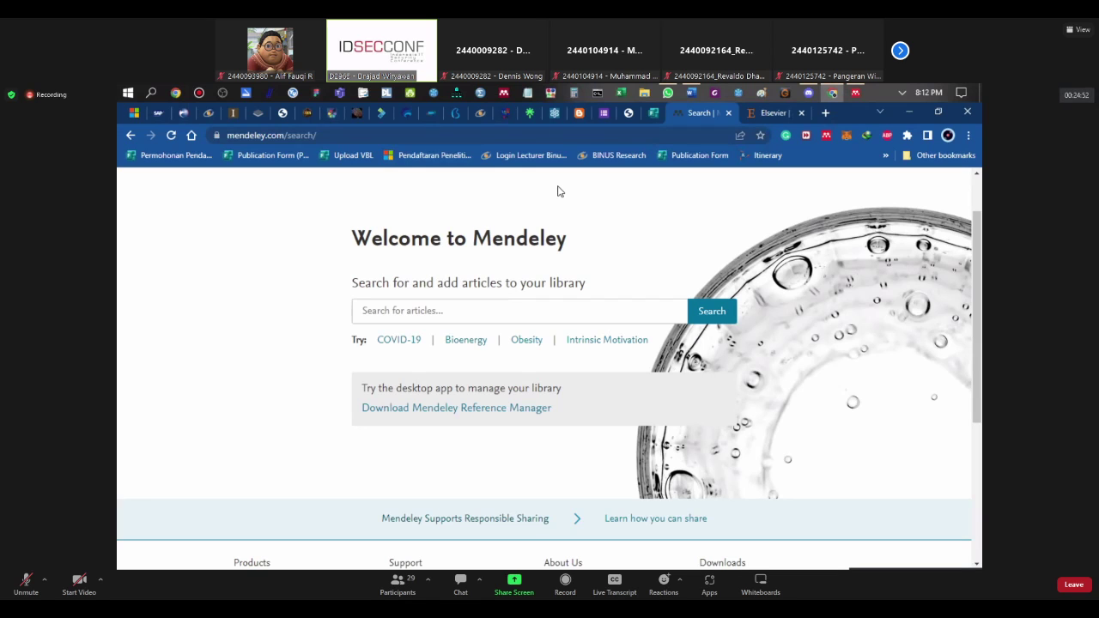
Step: Search the Mendeley catalogue for 'UI UX'
left_click(395, 313)
type("UI UX")
key("Return")
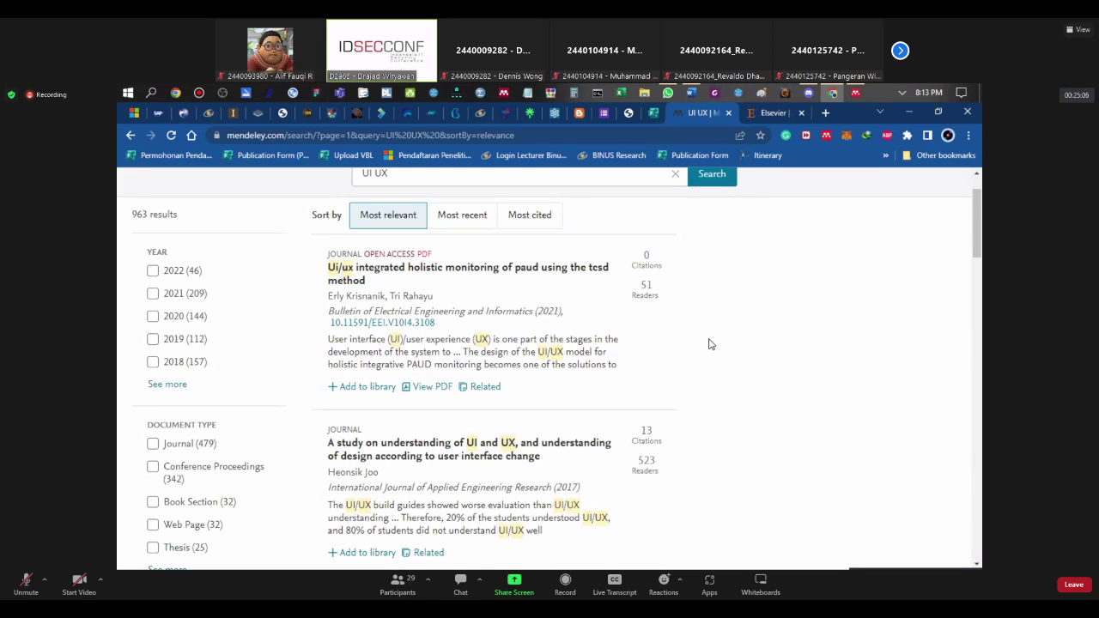
Step: Tick the 2022, 2021 and 2020 year filters so the UI UX results drop to 399
scroll(734, 329, "down", 2)
scroll(503, 345, "up", 3)
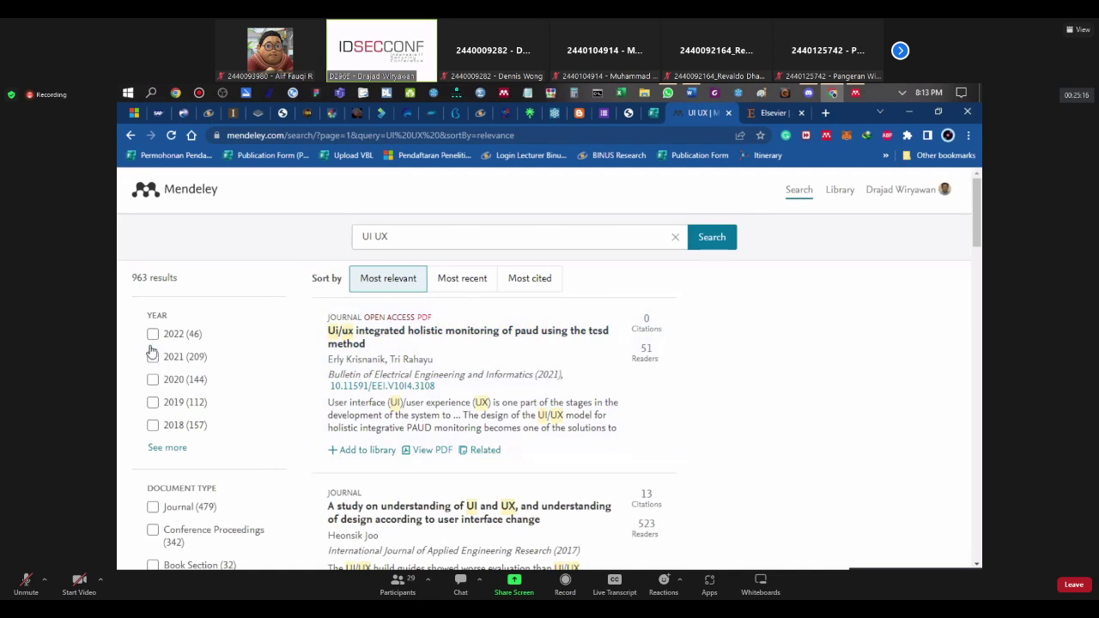
left_click(388, 237)
left_click_drag(410, 238, 348, 241)
left_click(152, 335)
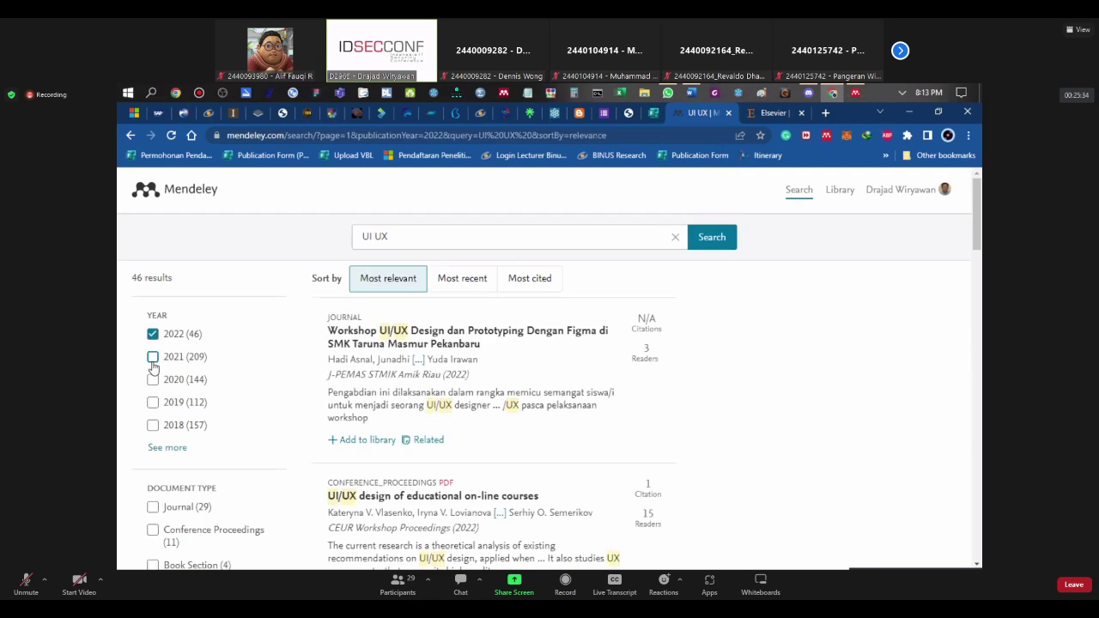
left_click(153, 364)
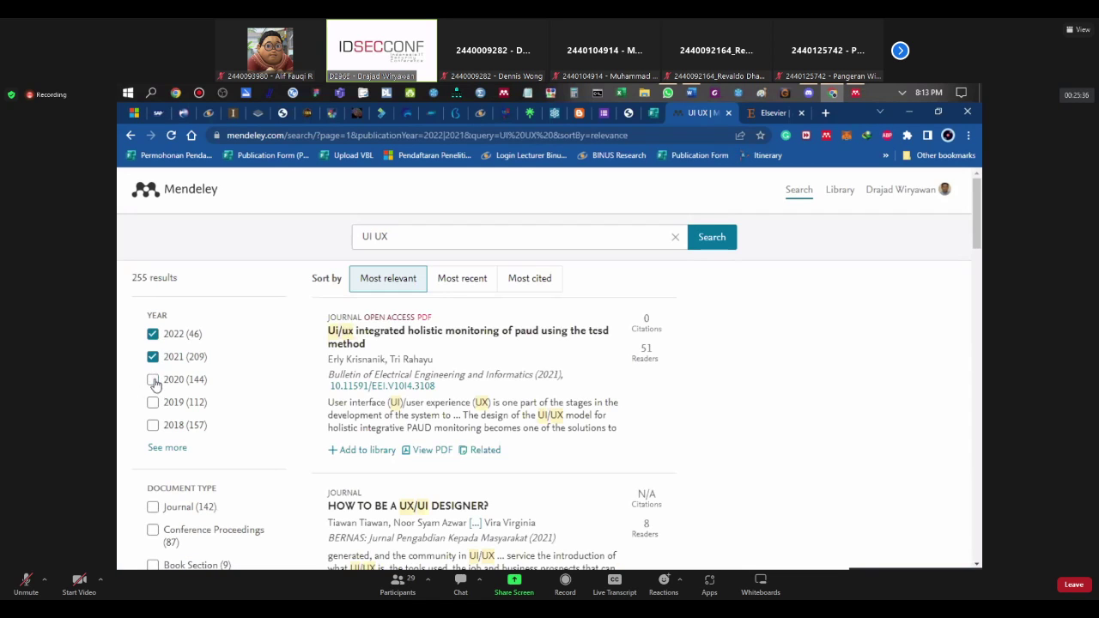
left_click(154, 383)
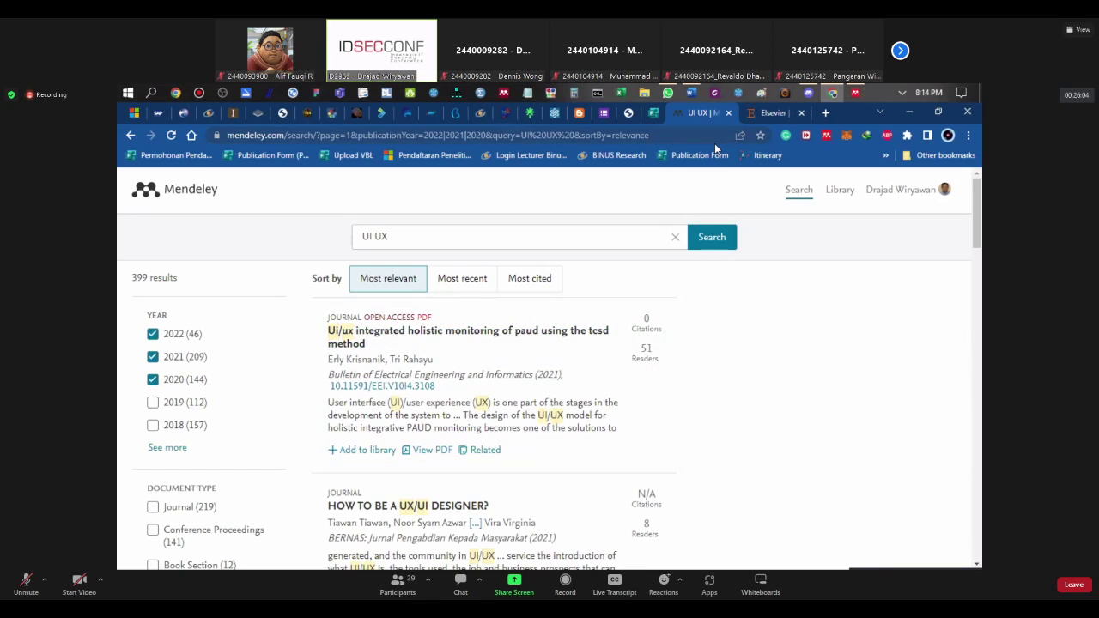
Step: Return to the UI UX search results and open the Mendeley Web Importer and its settings page
left_click(753, 115)
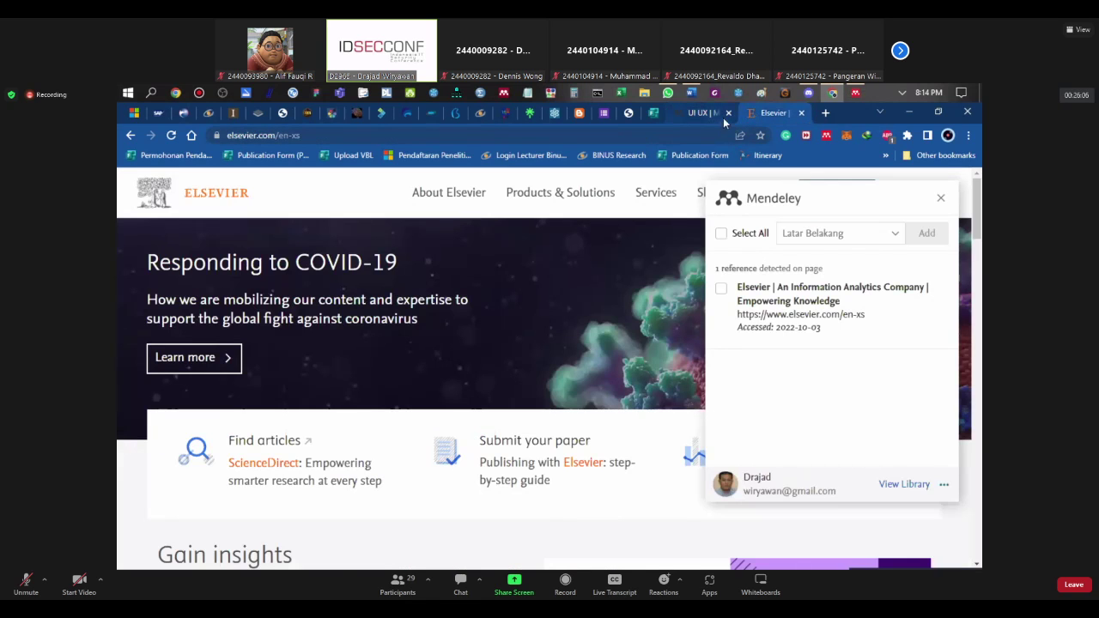
left_click(684, 116)
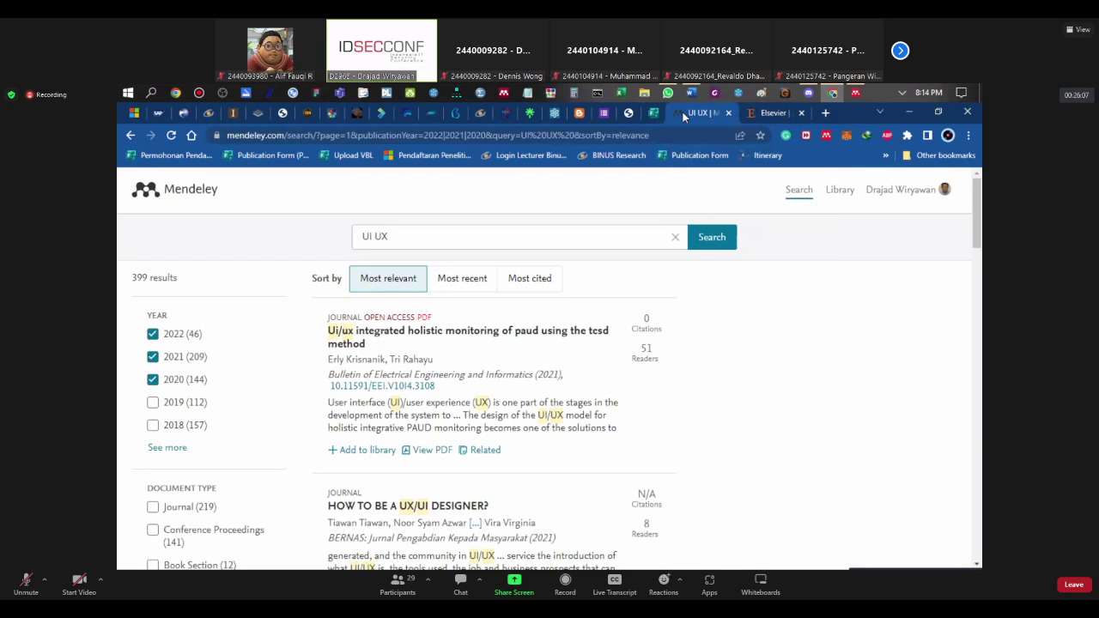
left_click(855, 92)
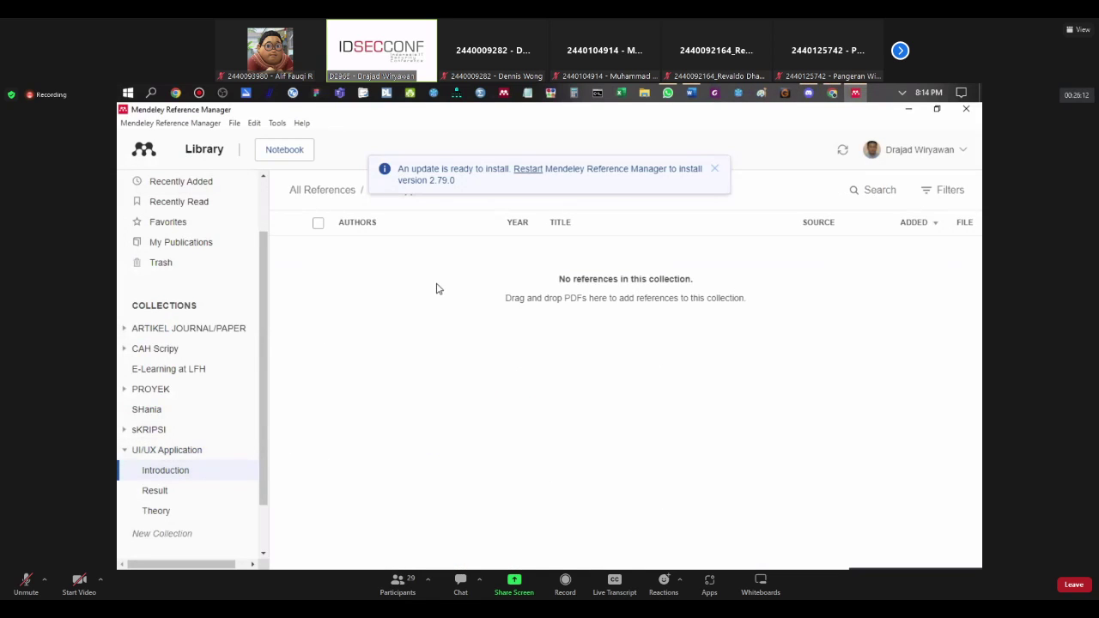
left_click(832, 91)
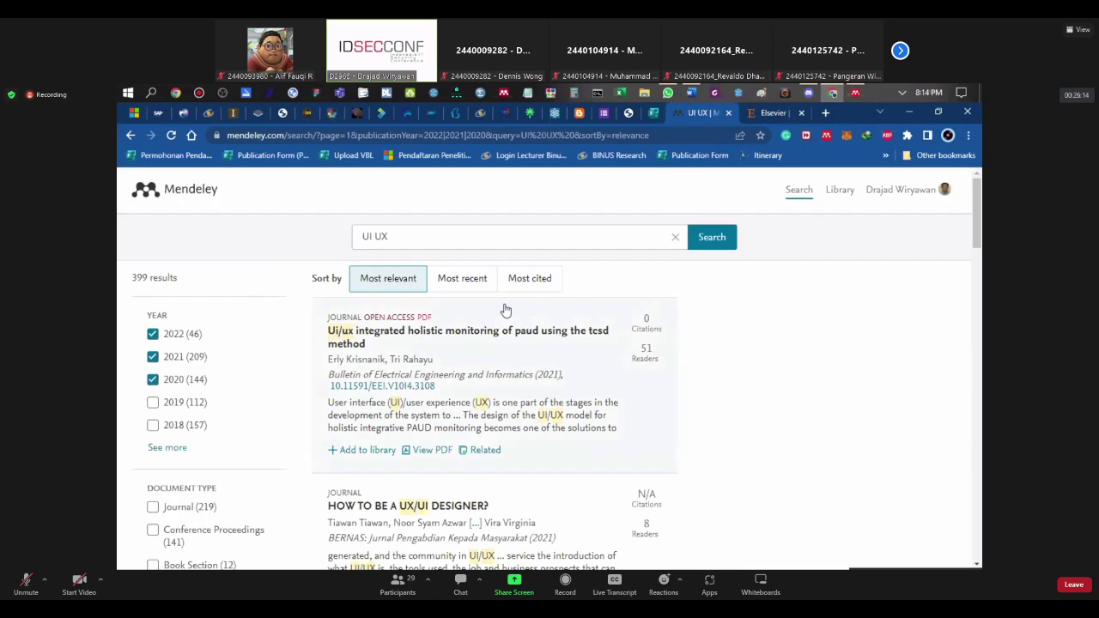
left_click(826, 135)
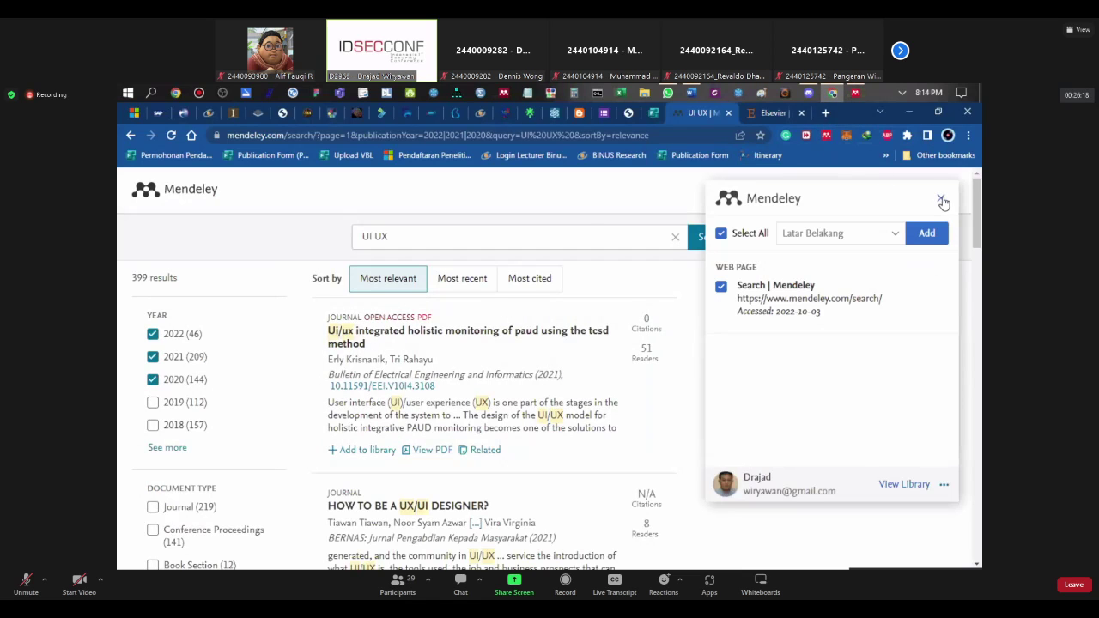
left_click(942, 201)
left_click(826, 136)
left_click(943, 488)
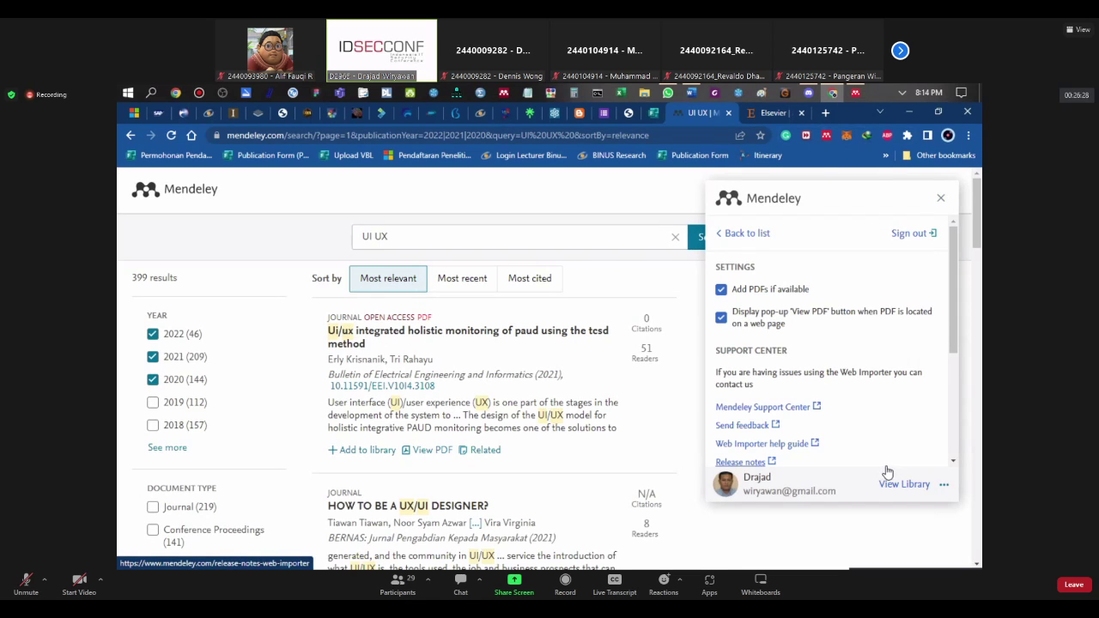
left_click(723, 234)
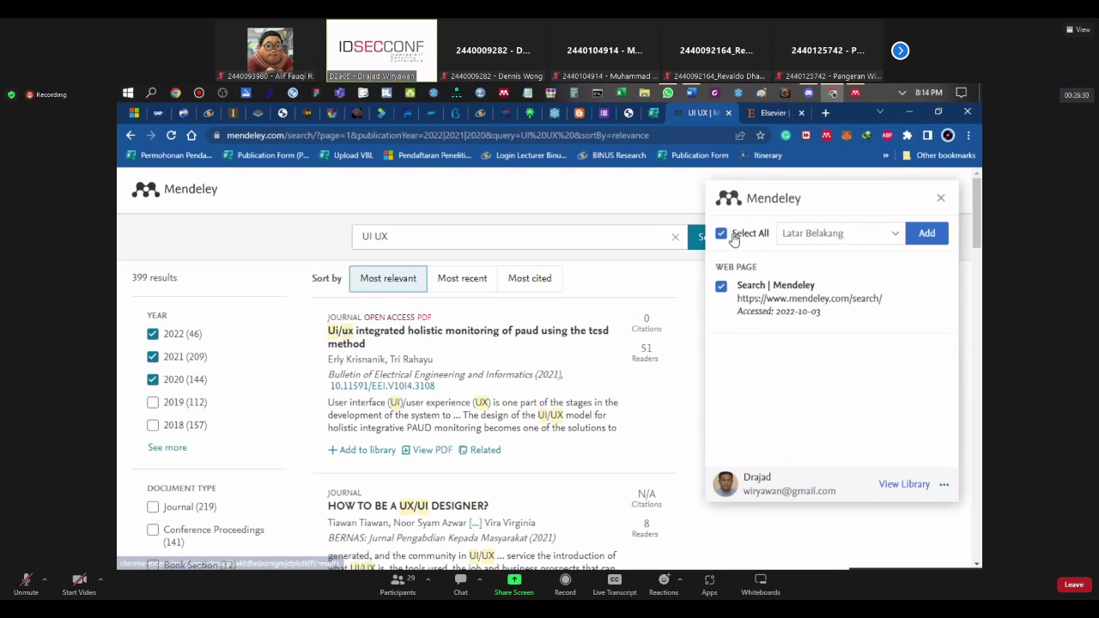
Step: Untick Latar Belakang so the importer saves to My Library, then close the panel
left_click(722, 235)
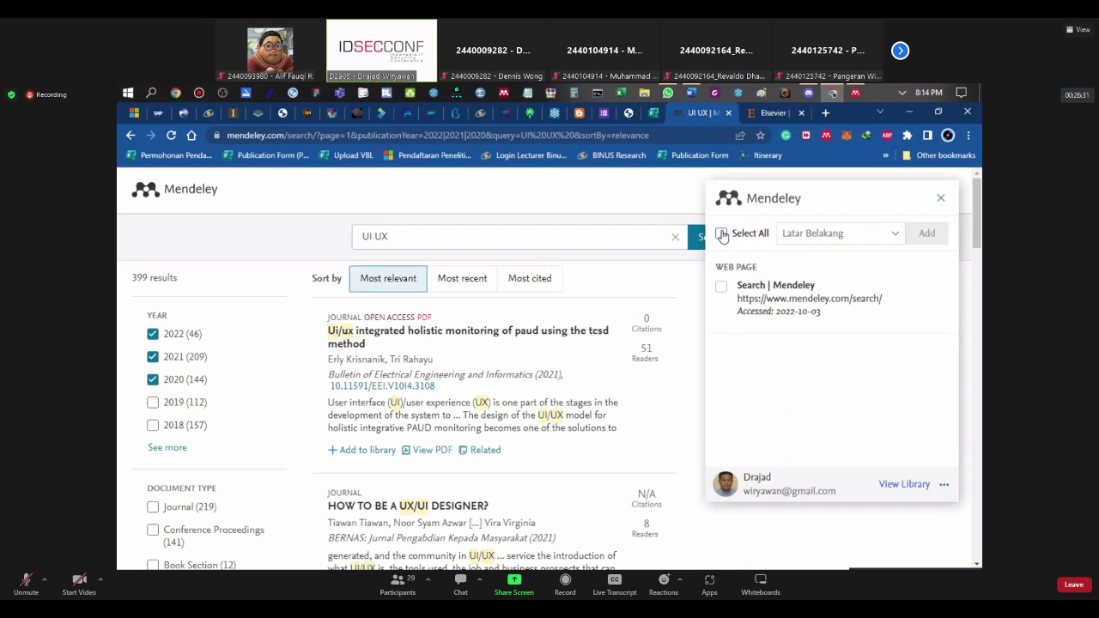
left_click(828, 234)
scroll(820, 349, "down", 2)
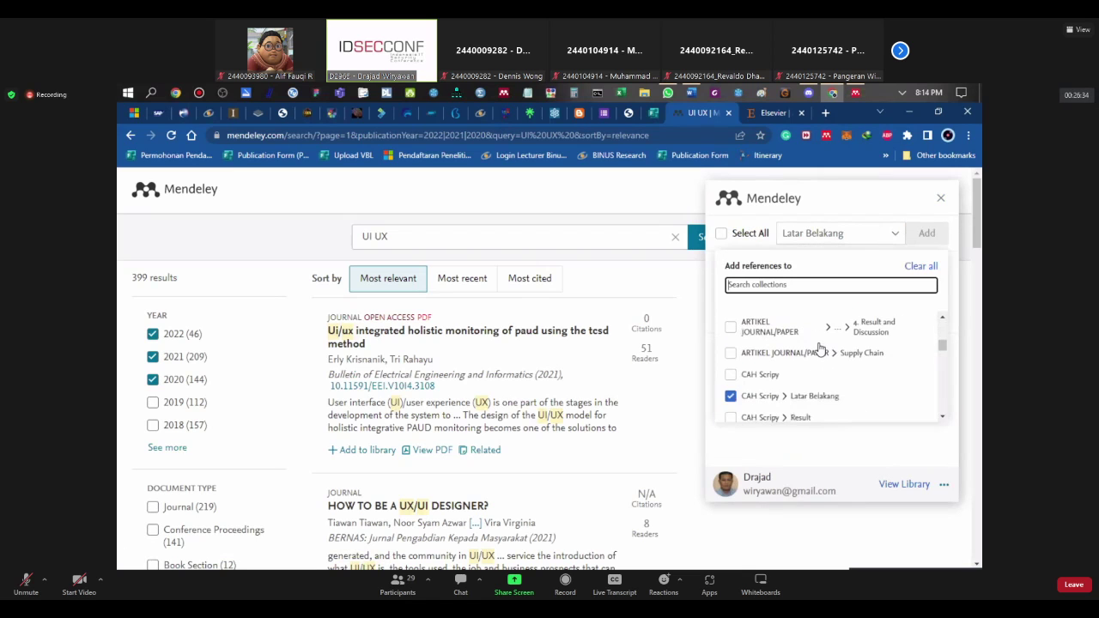
scroll(820, 349, "down", 2)
scroll(820, 352, "up", 2)
left_click(731, 331)
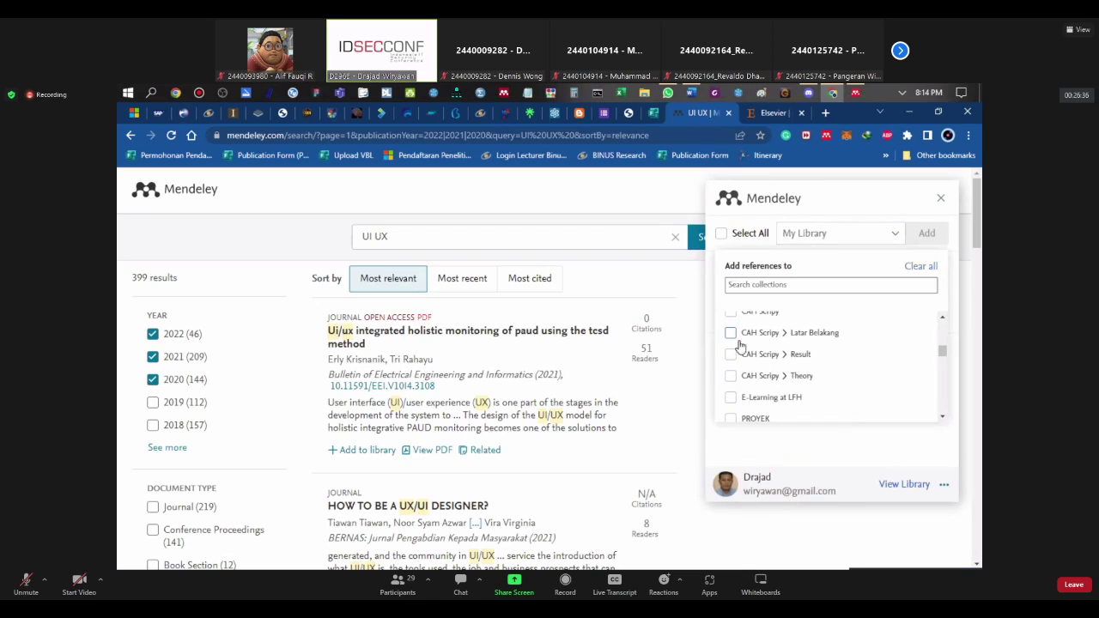
scroll(809, 389, "down", 2)
scroll(809, 389, "down", 6)
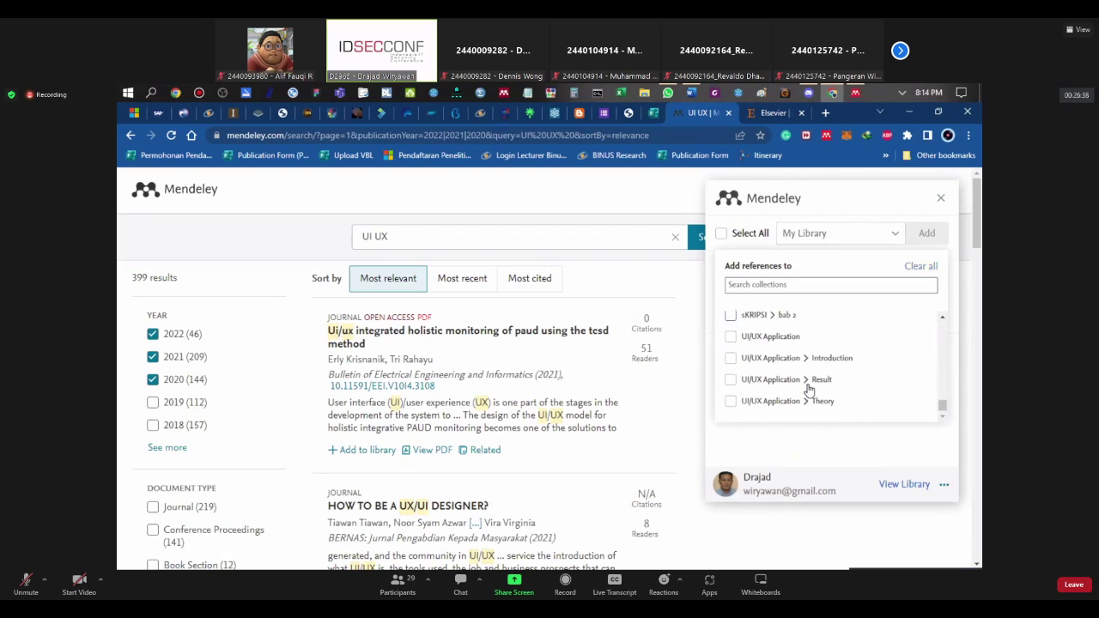
scroll(807, 390, "up", 1)
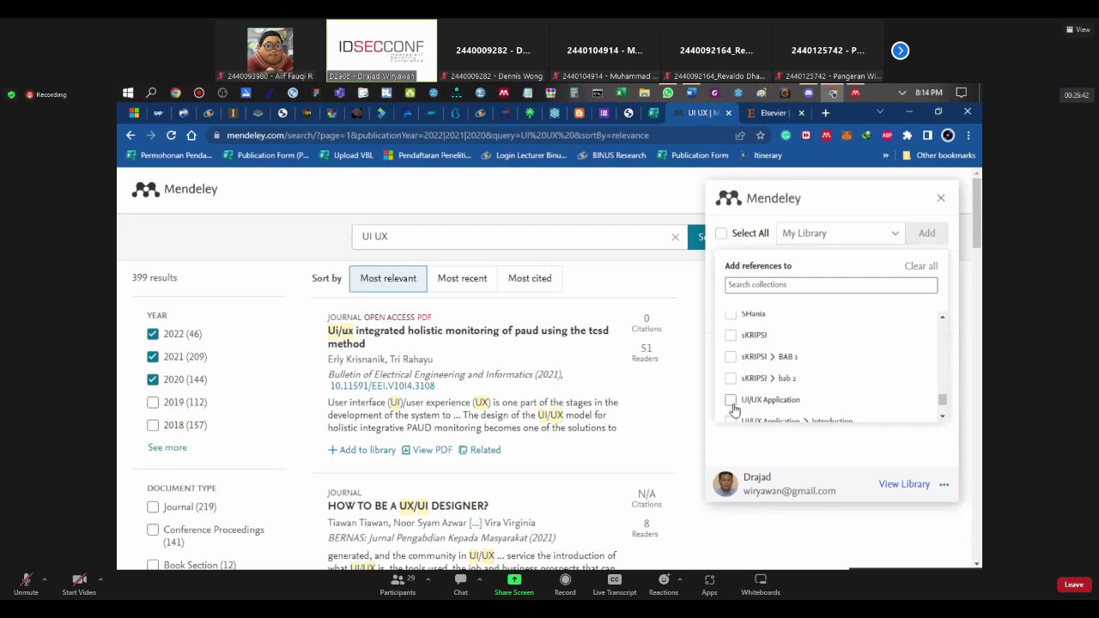
scroll(734, 405, "up", 3)
left_click(722, 233)
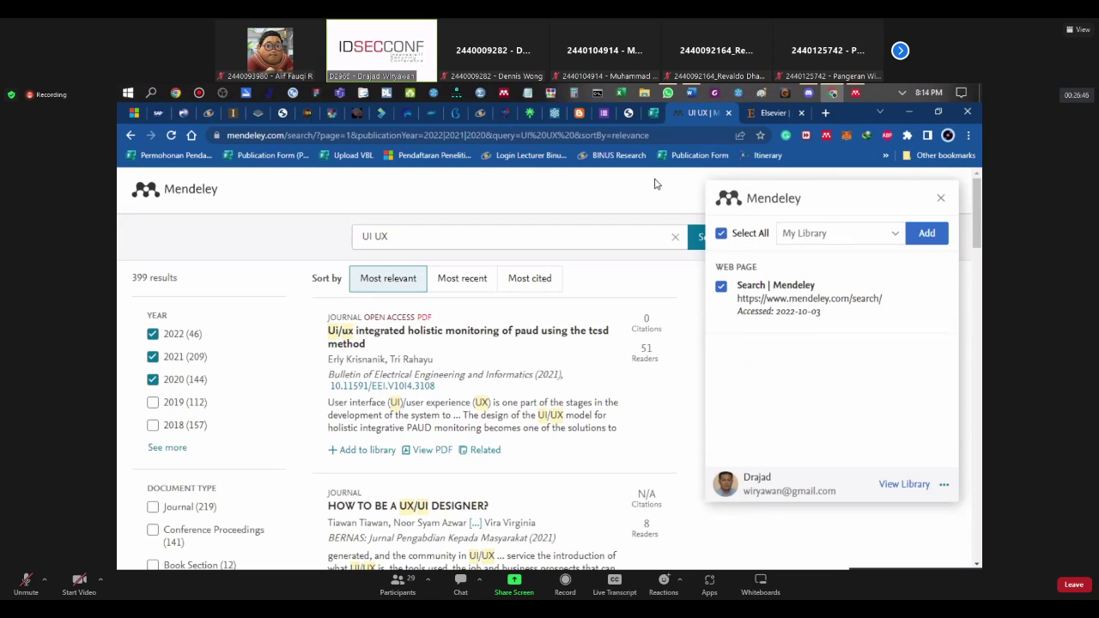
left_click(941, 198)
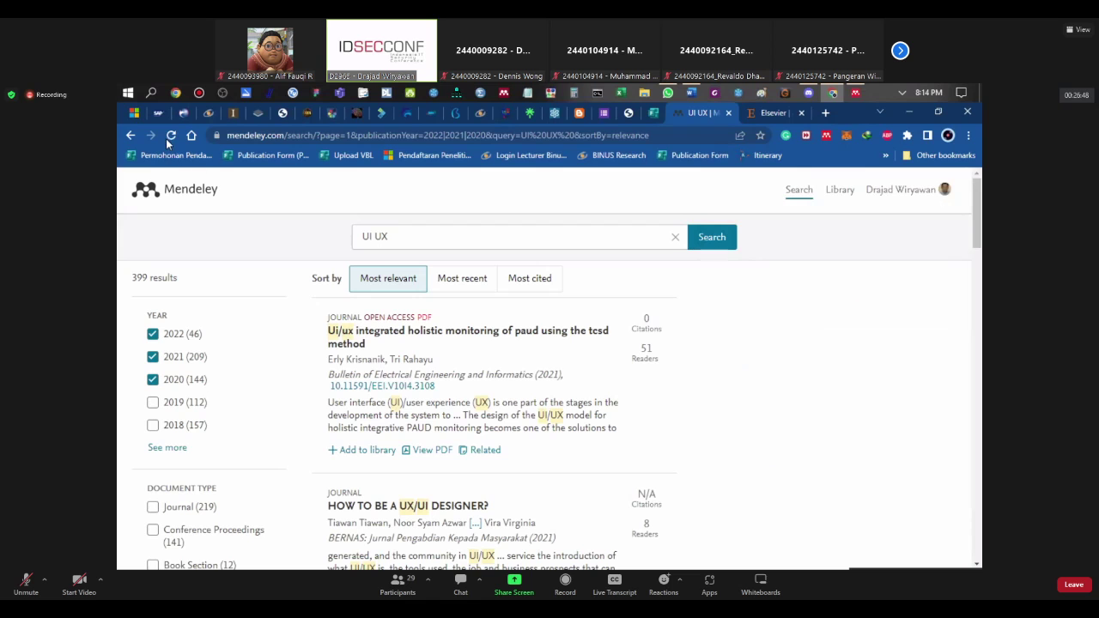
Step: Reload the filtered results page and reopen the importer, now listing 4 detected references
left_click(171, 135)
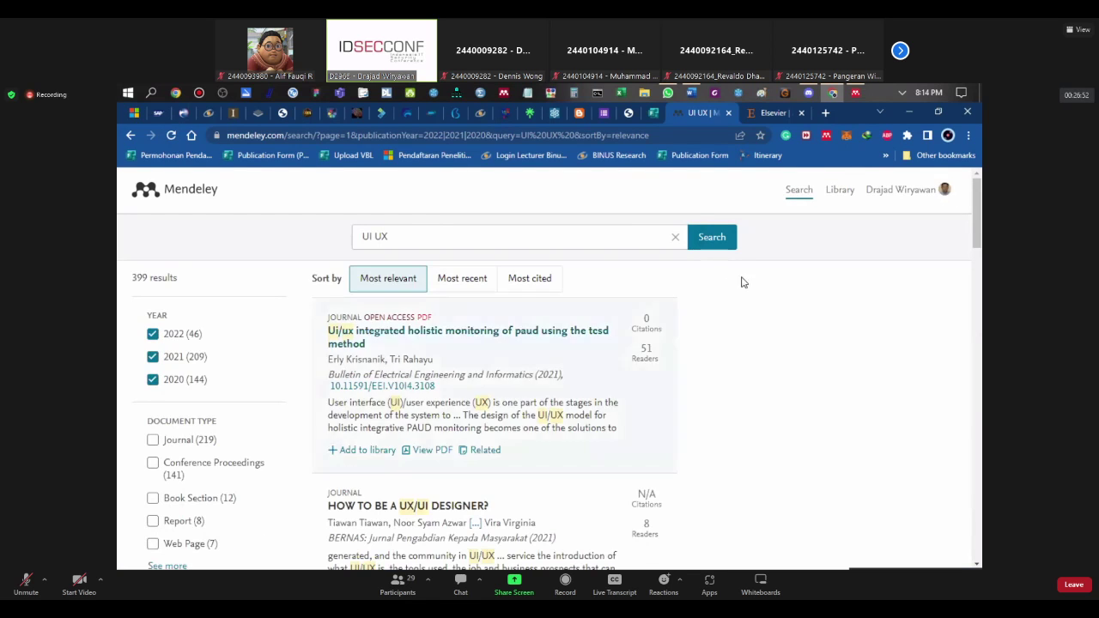
left_click(826, 136)
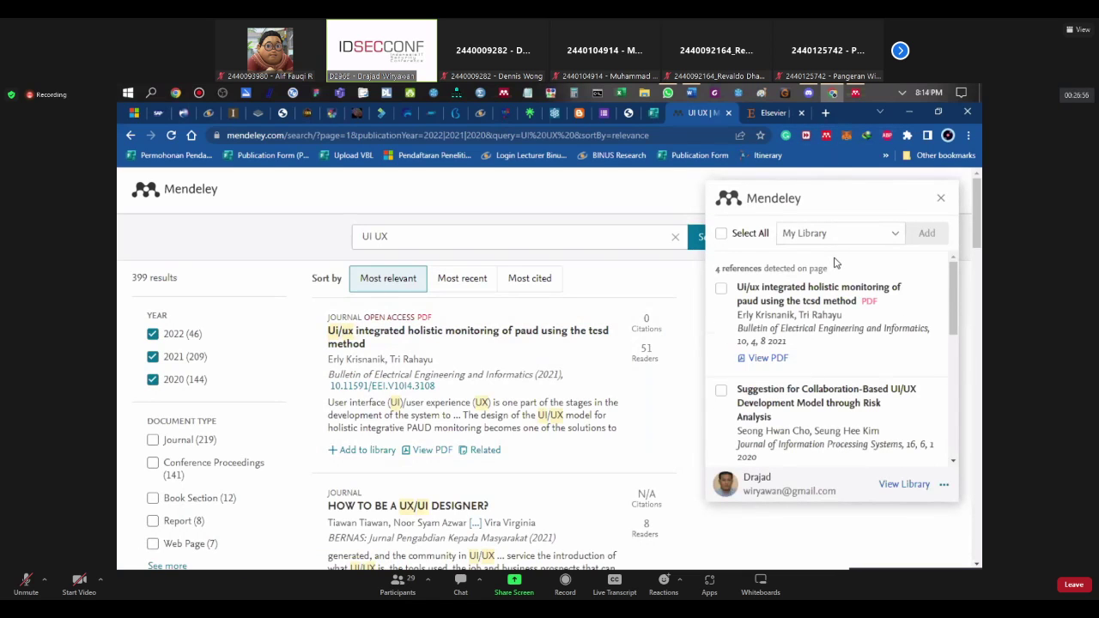
left_click(941, 198)
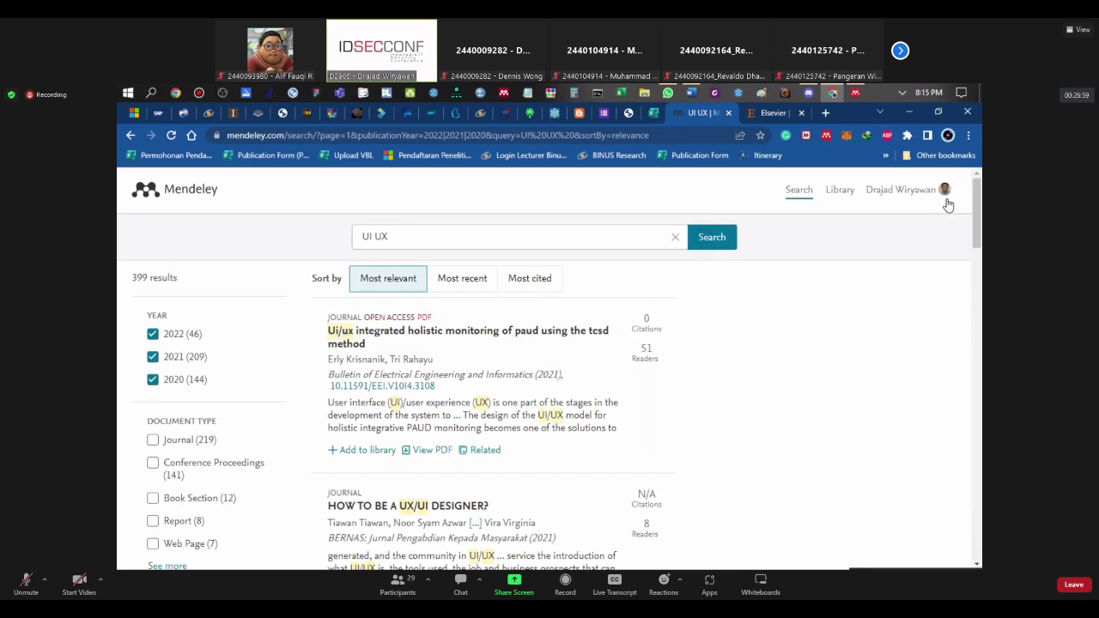
left_click(826, 136)
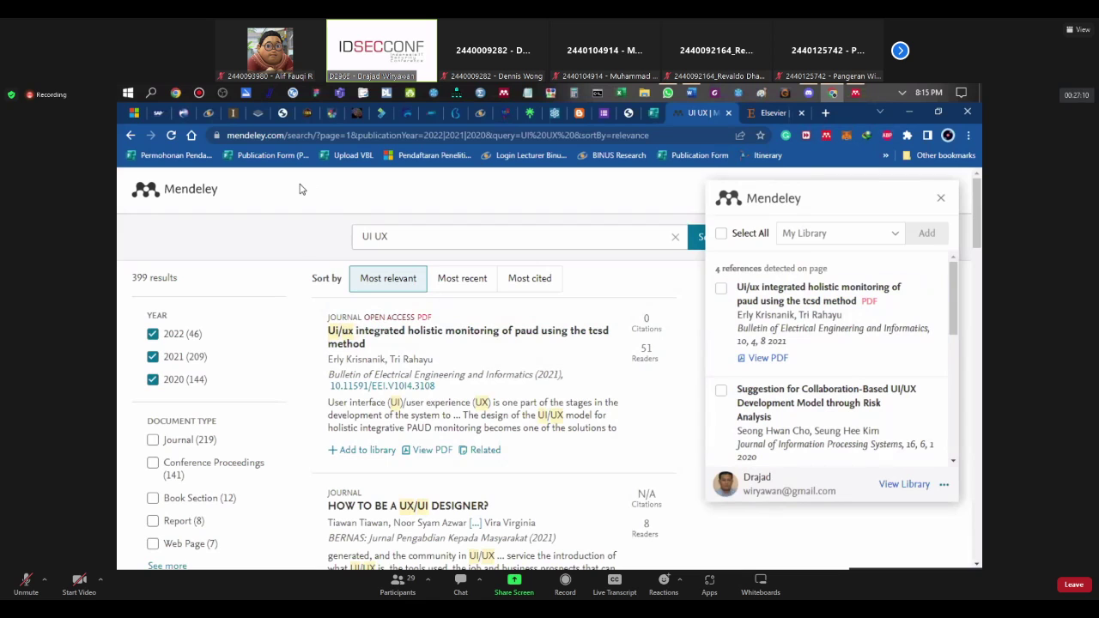
left_click(267, 135)
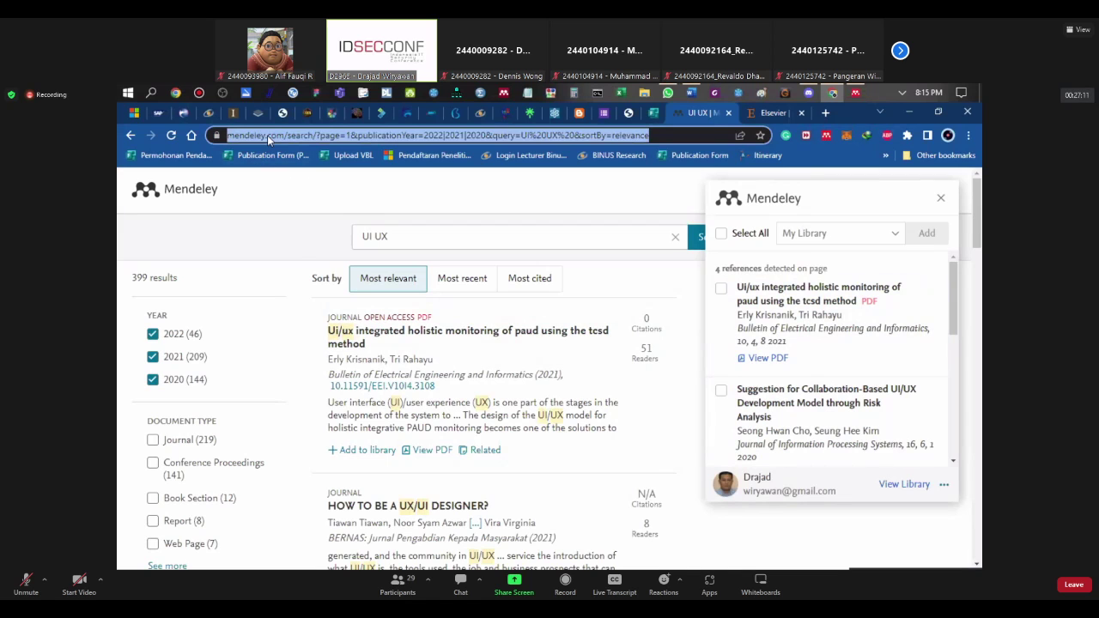
left_click(259, 250)
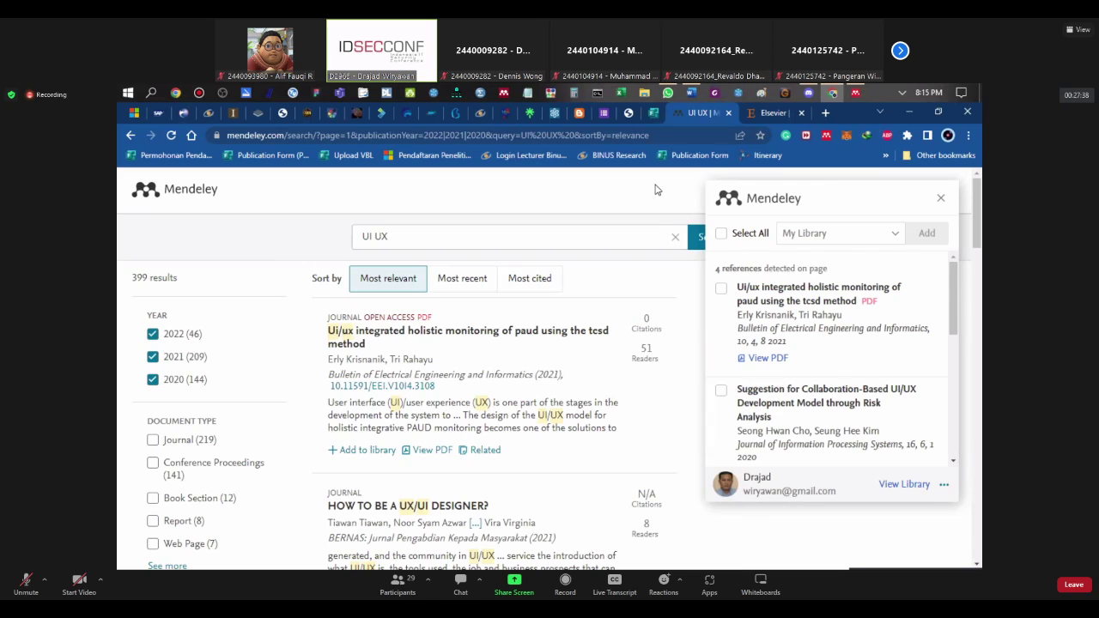
Step: Reopen the importer and tick then untick the first detected reference, leaving none chosen
left_click(940, 201)
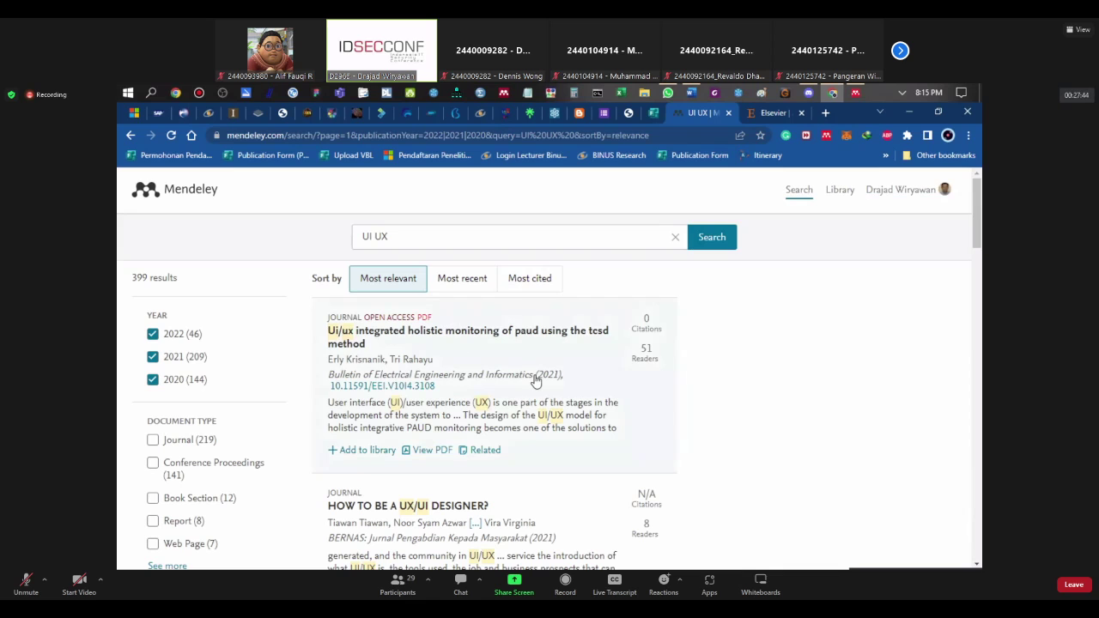
scroll(535, 380, "down", 15)
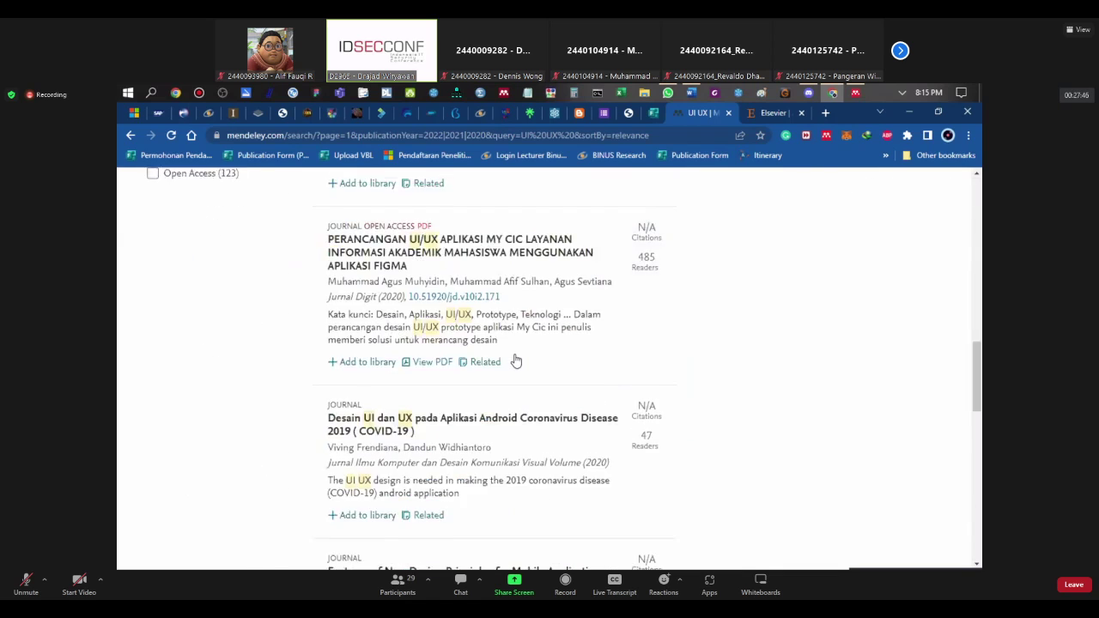
scroll(515, 354, "up", 15)
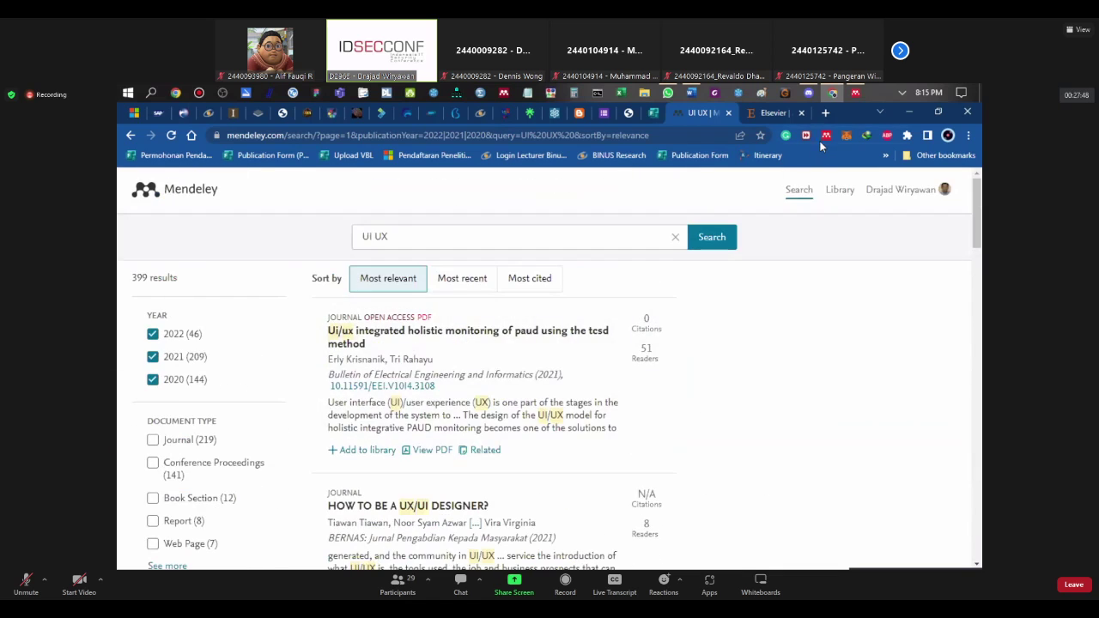
left_click(825, 137)
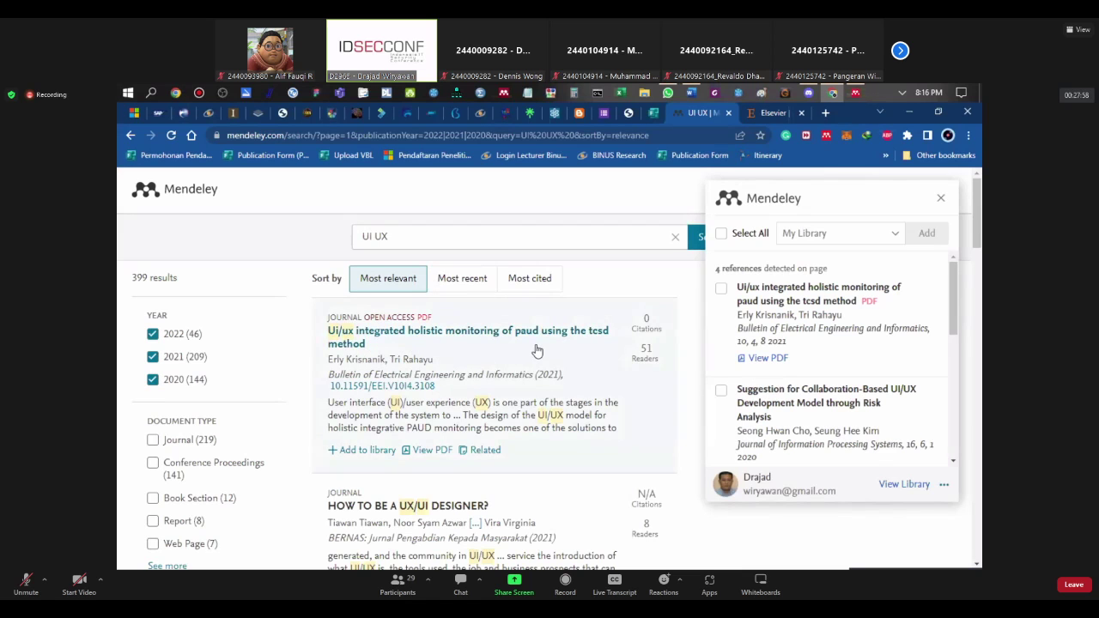
scroll(537, 351, "down", 2)
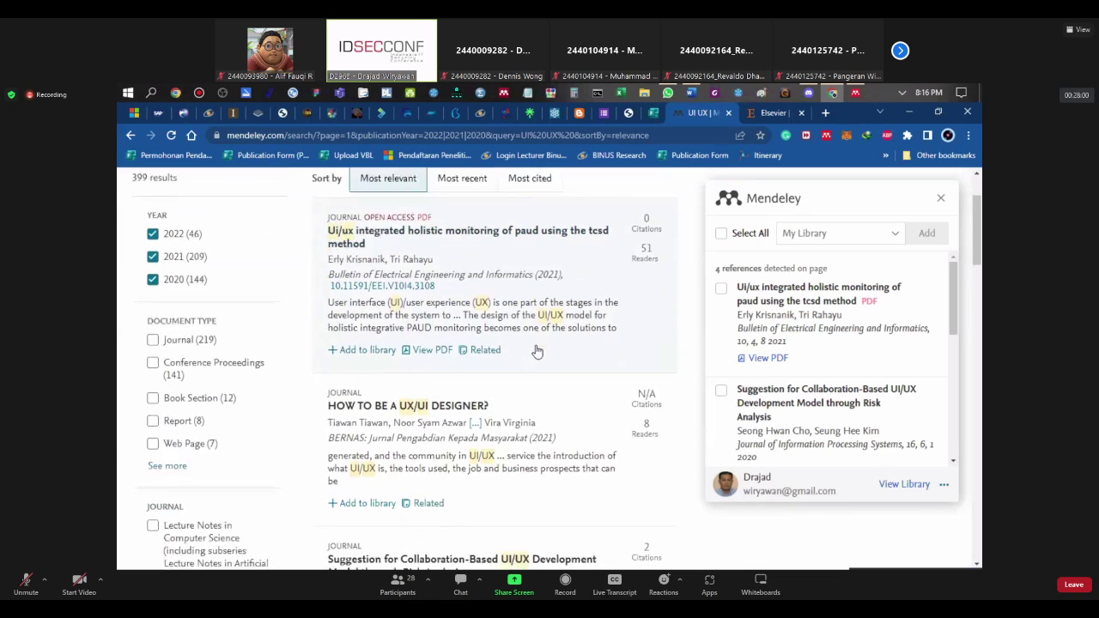
scroll(537, 351, "up", 2)
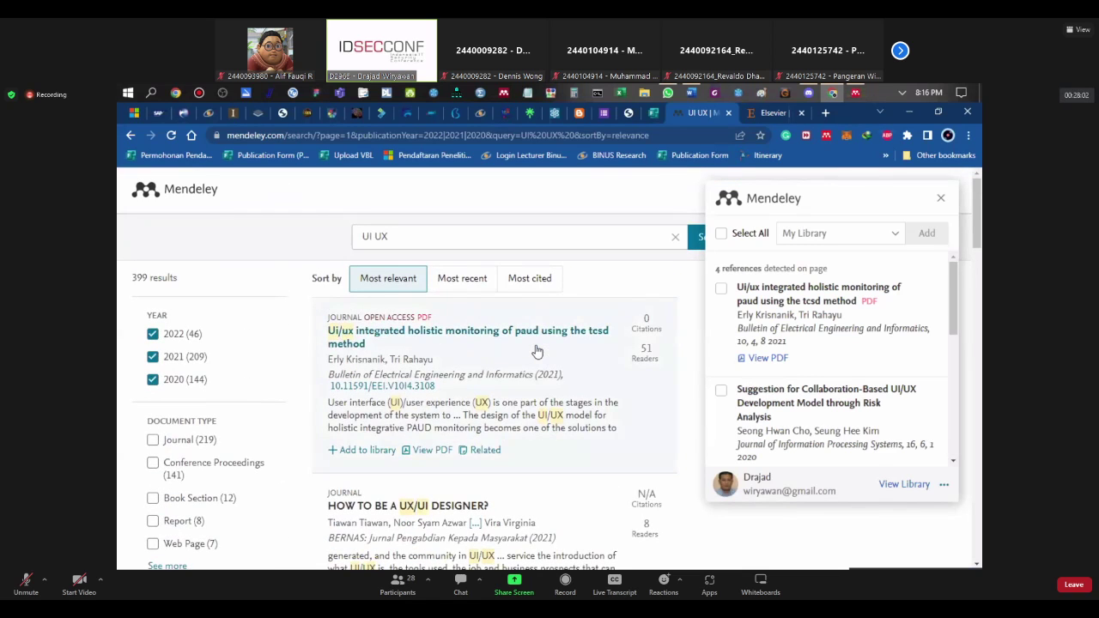
left_click(721, 288)
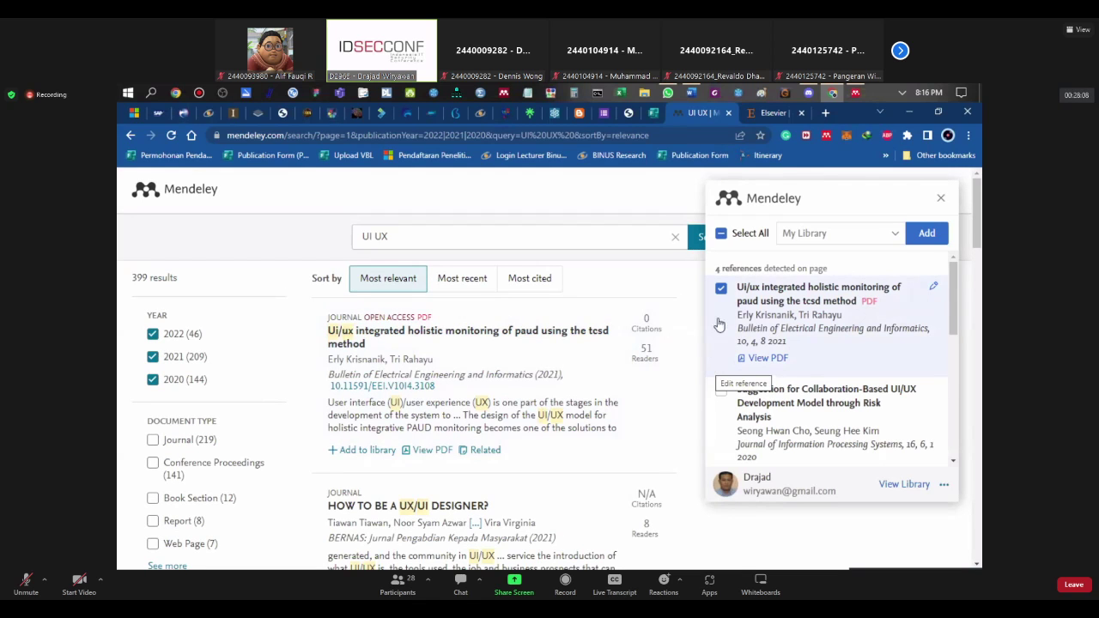
left_click(722, 290)
Step: Close the importer and reload the UI UX search page showing 399 results
scroll(584, 395, "down", 3)
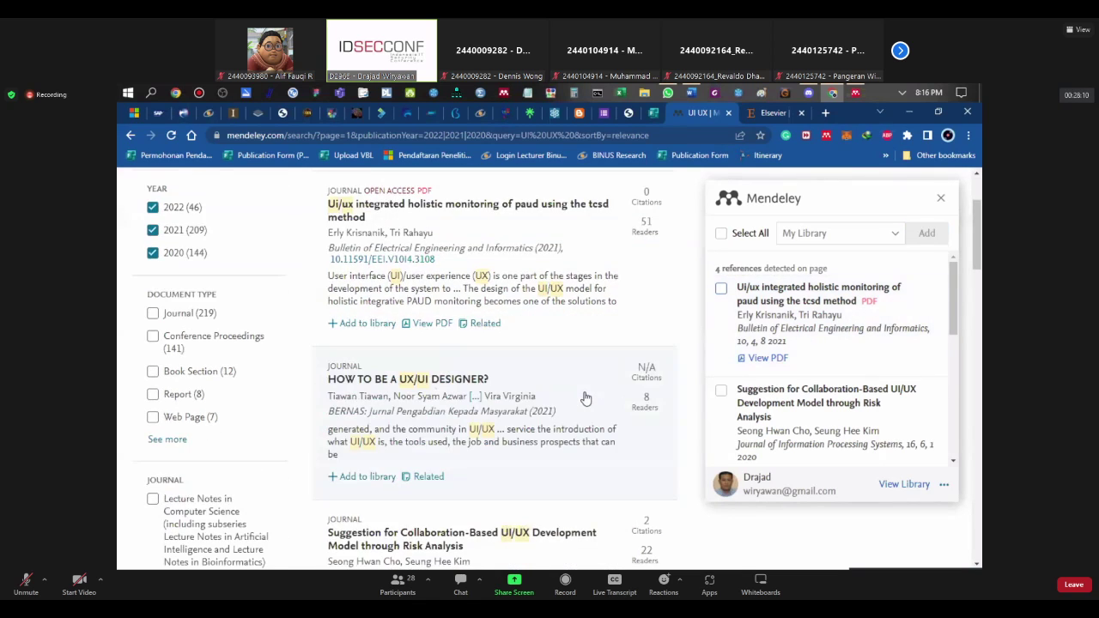
scroll(759, 371, "down", 1)
scroll(760, 372, "down", 1)
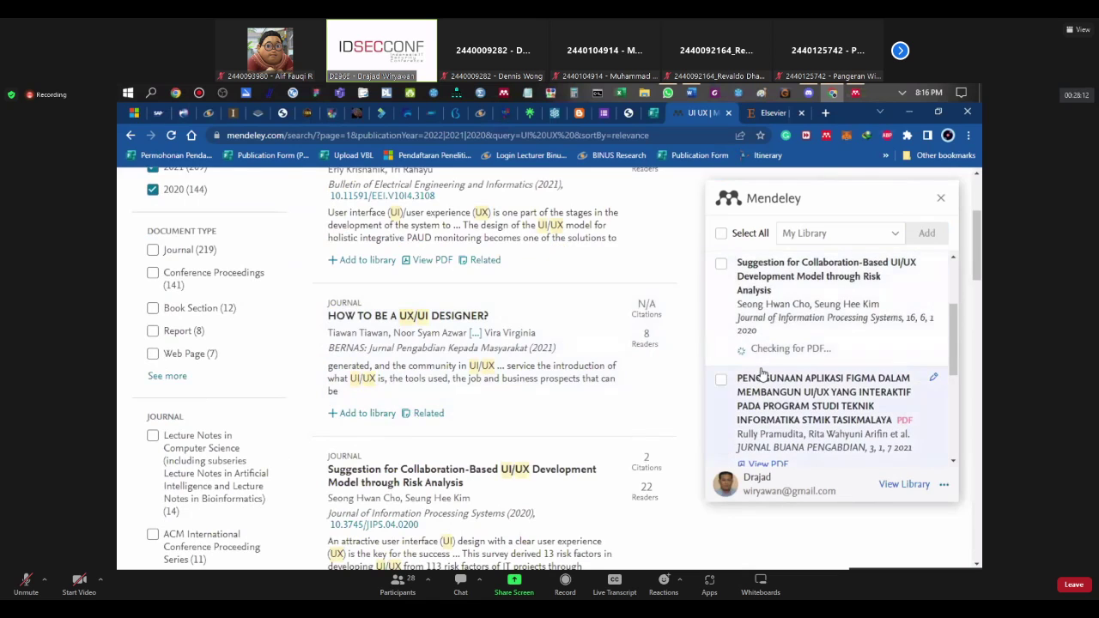
scroll(761, 373, "down", 1)
scroll(760, 374, "up", 1)
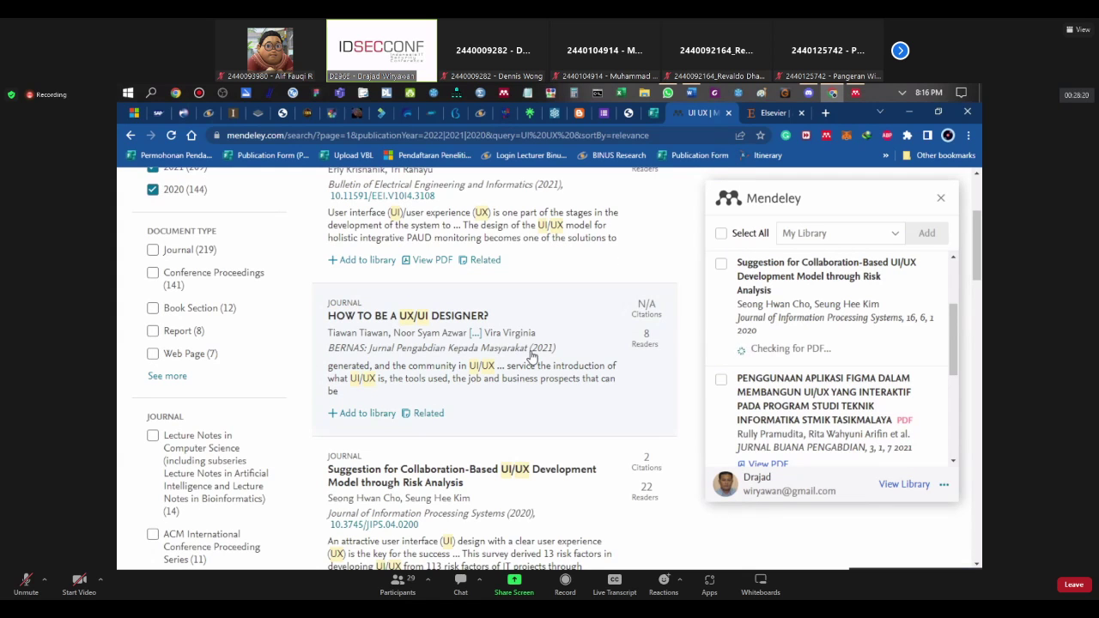
scroll(796, 359, "up", 2)
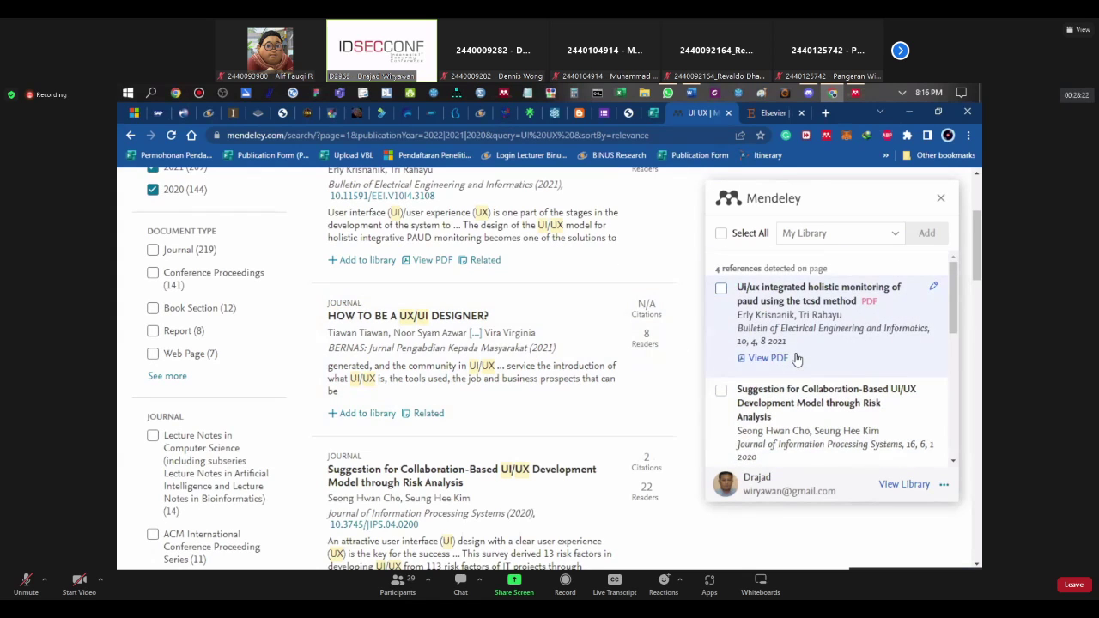
scroll(797, 359, "down", 3)
scroll(797, 358, "up", 3)
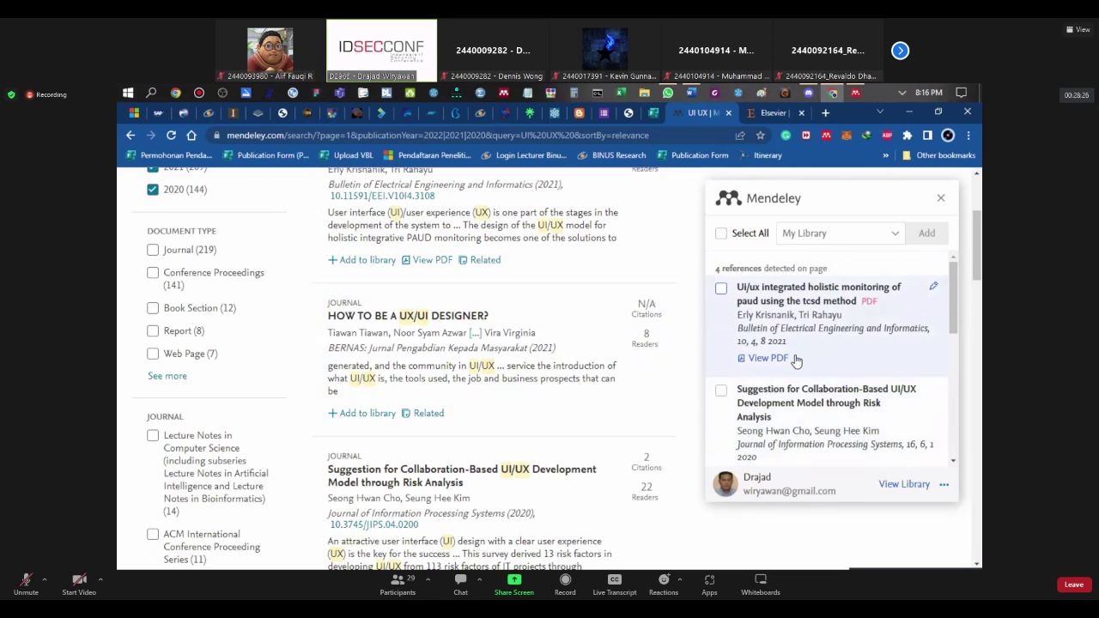
scroll(796, 358, "down", 4)
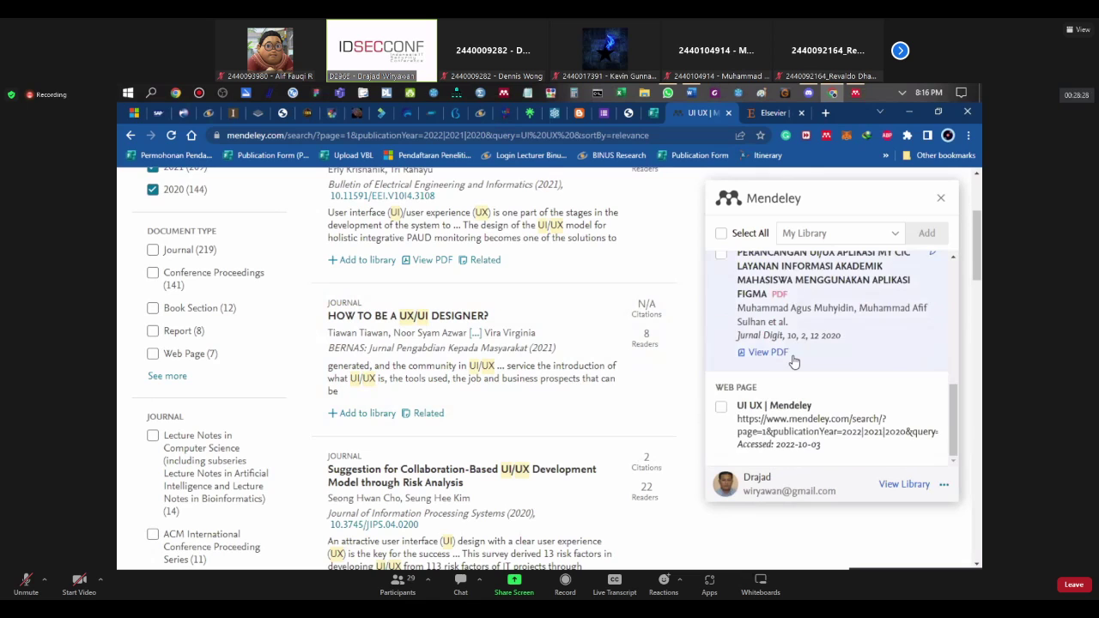
scroll(794, 362, "up", 4)
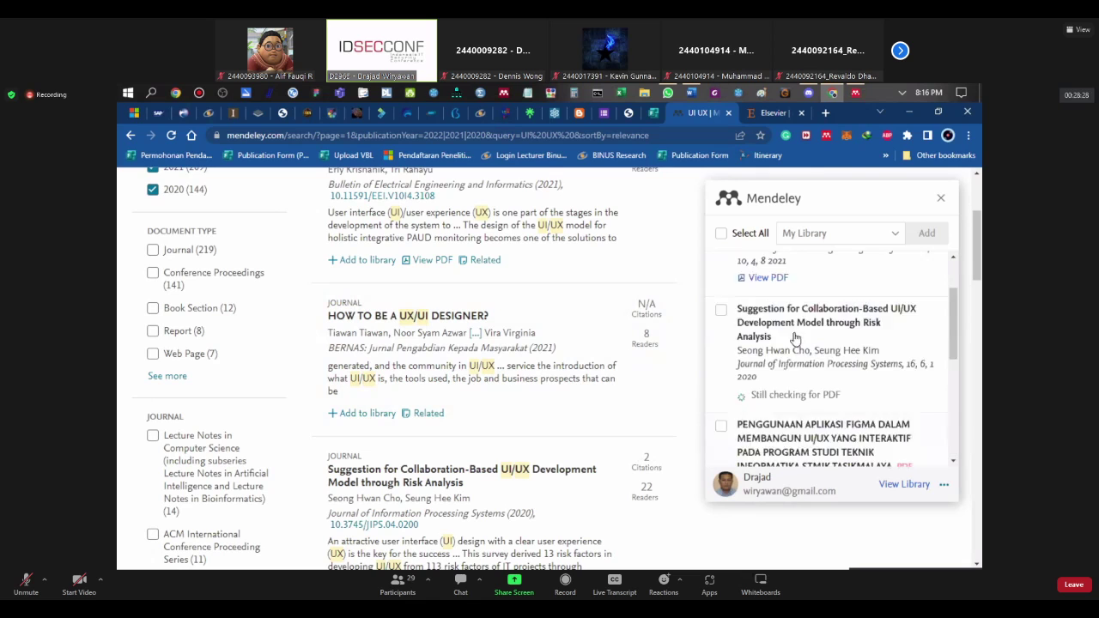
left_click(941, 201)
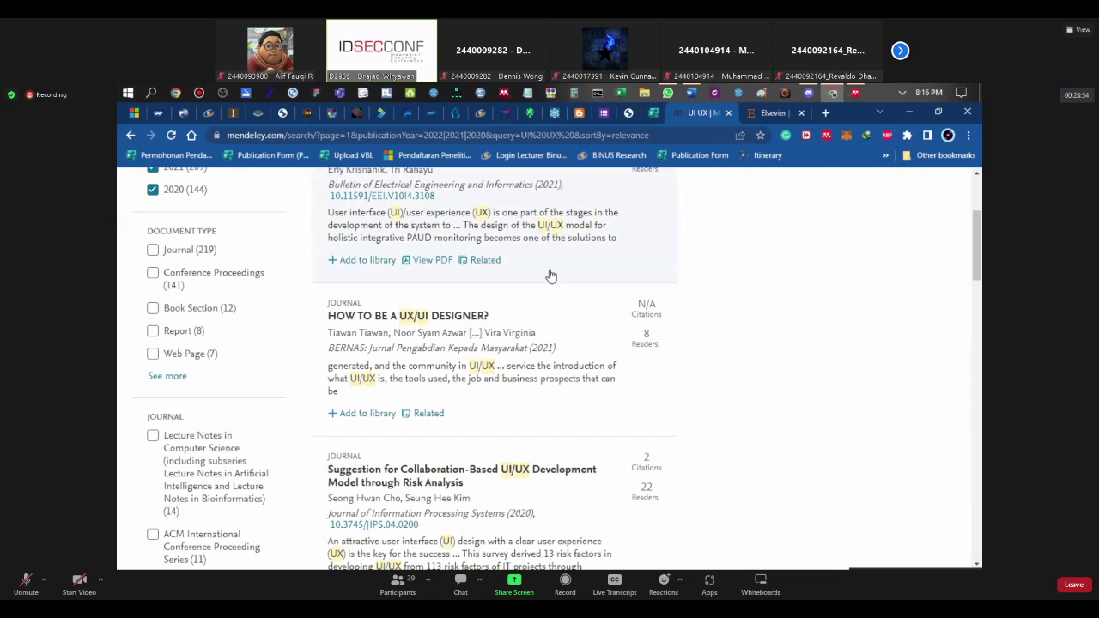
left_click(171, 135)
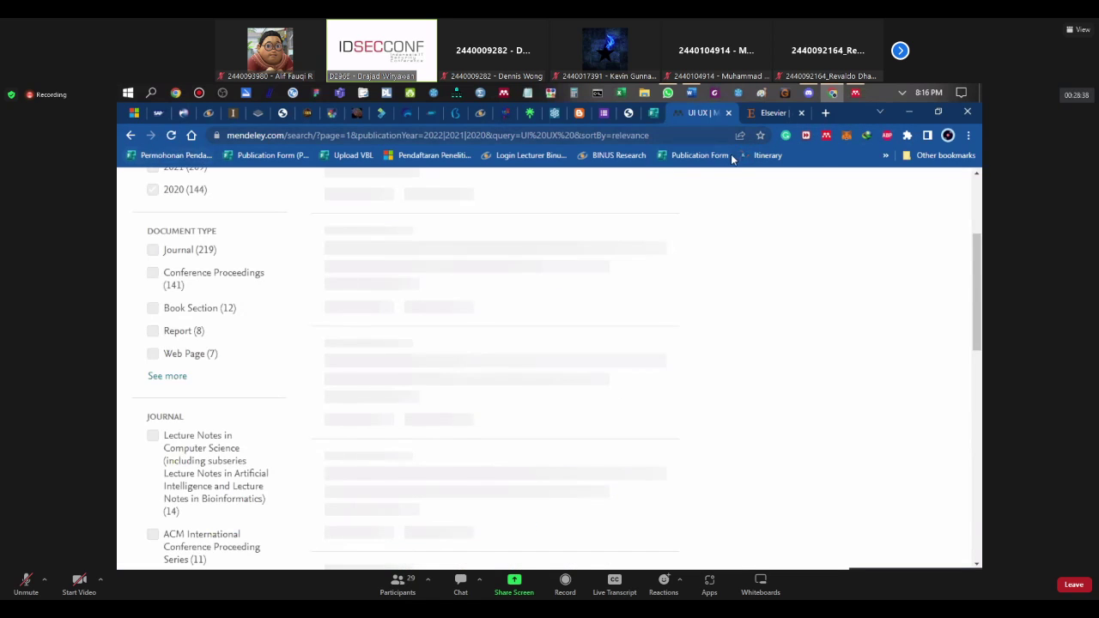
scroll(841, 210, "up", 3)
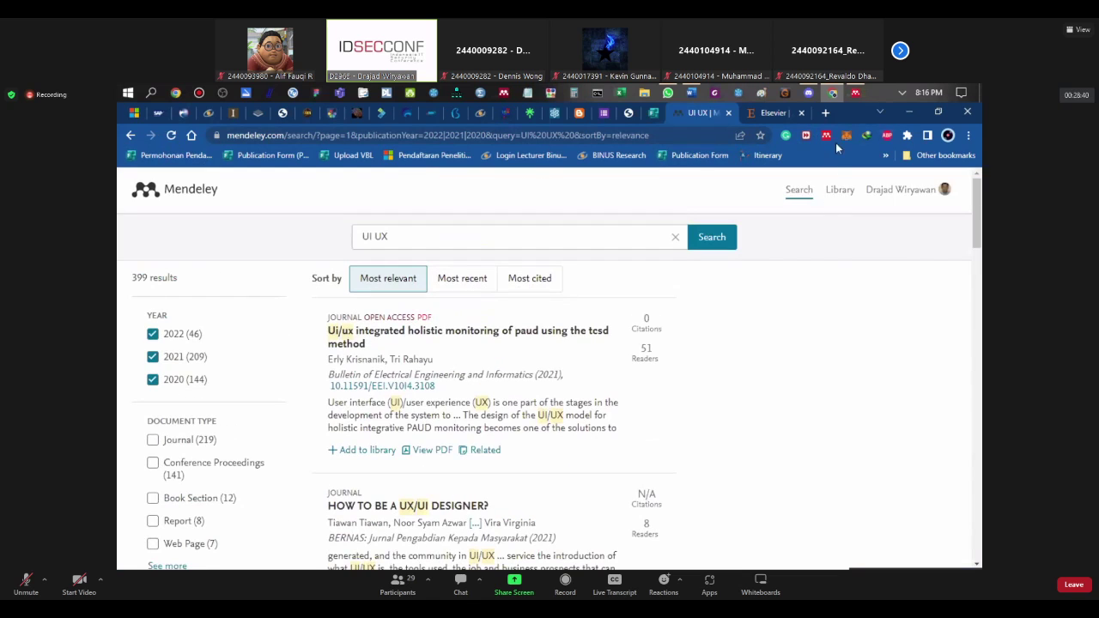
Step: Open the Web Importer and scroll through the 4 references detected for My Library
left_click(827, 136)
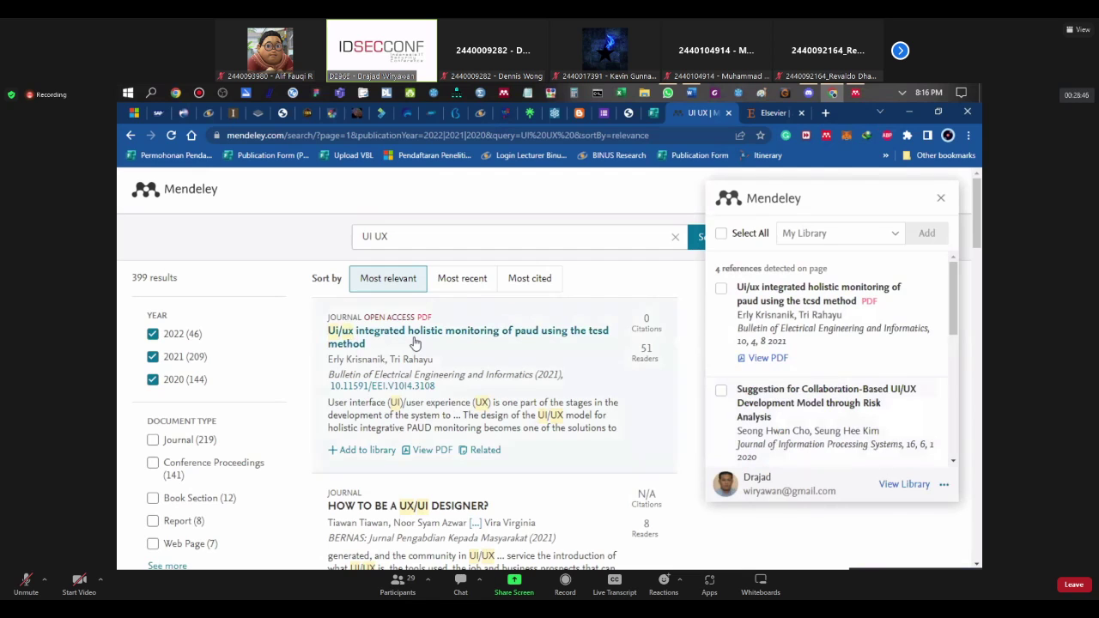
scroll(712, 333, "down", 1)
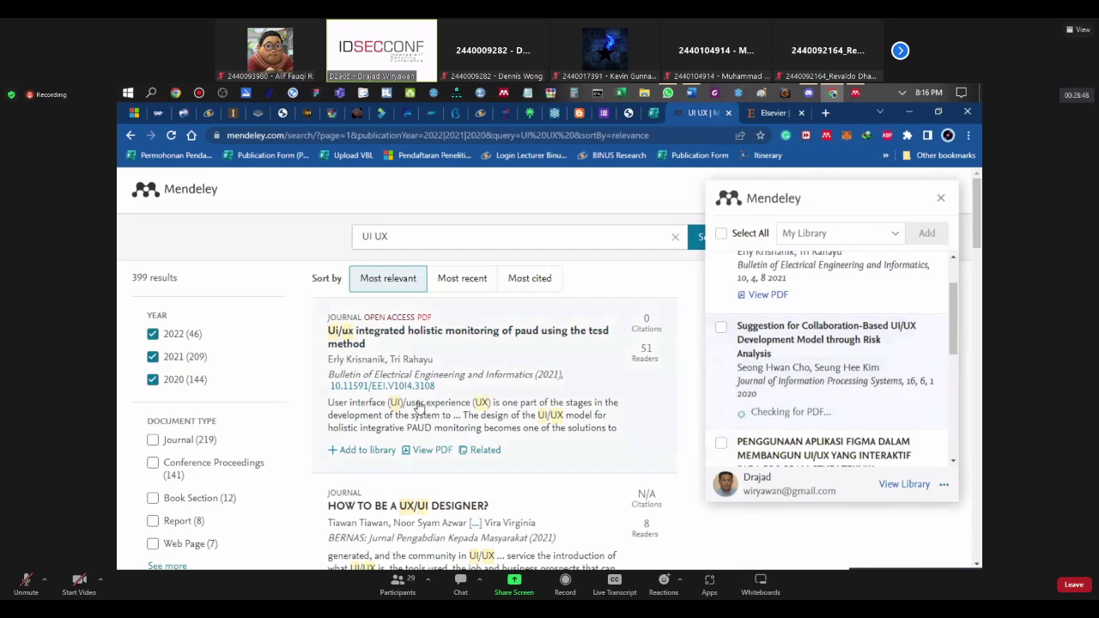
scroll(418, 405, "down", 1)
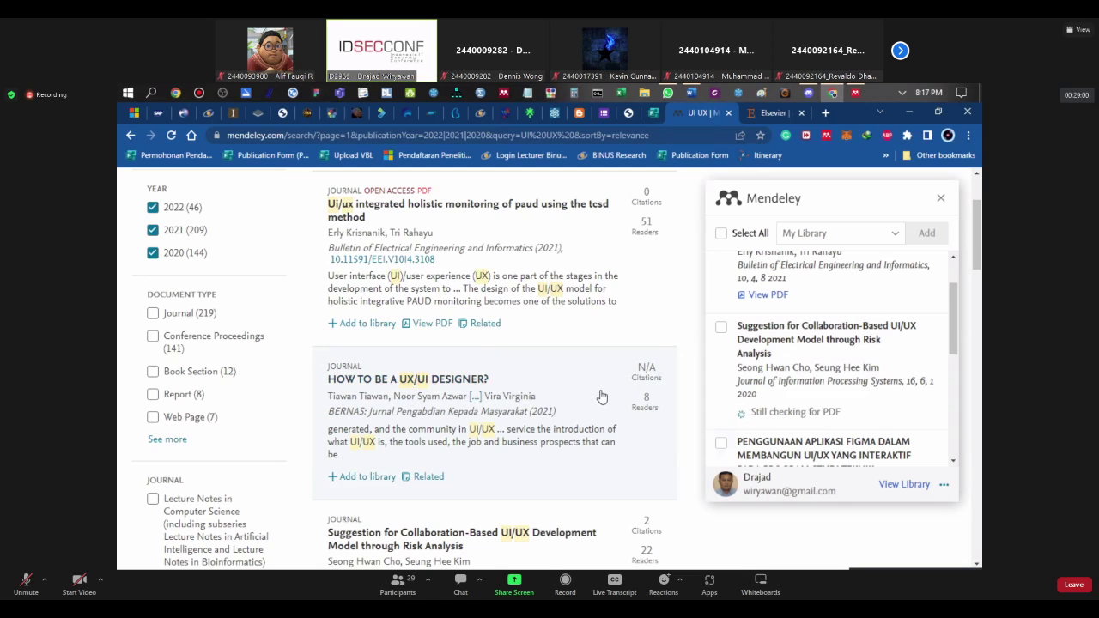
scroll(608, 392, "down", 2)
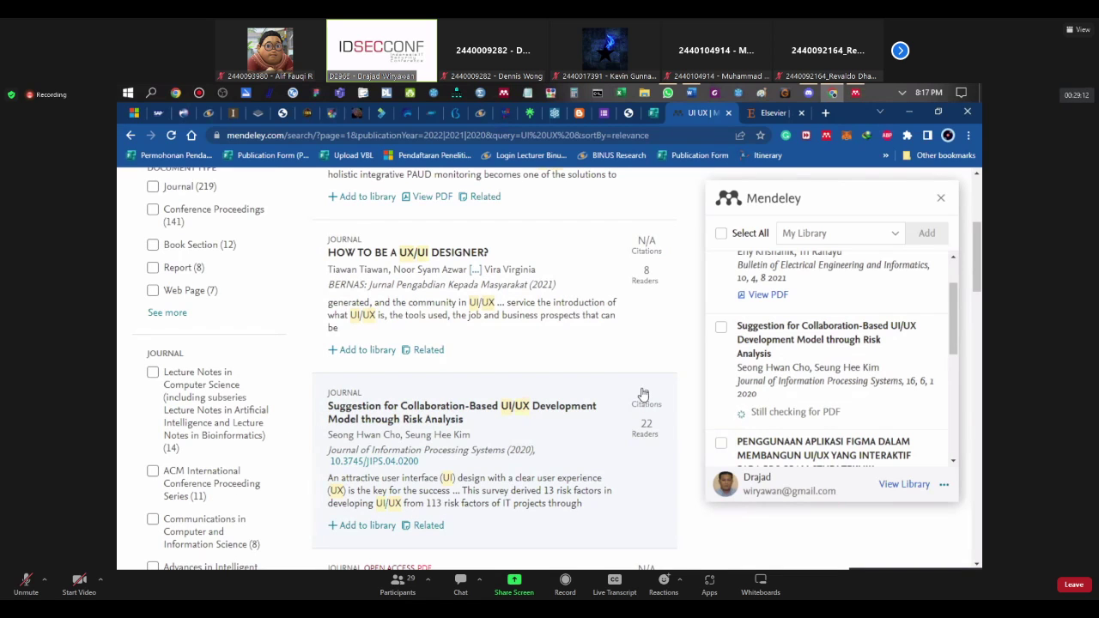
scroll(643, 393, "down", 1)
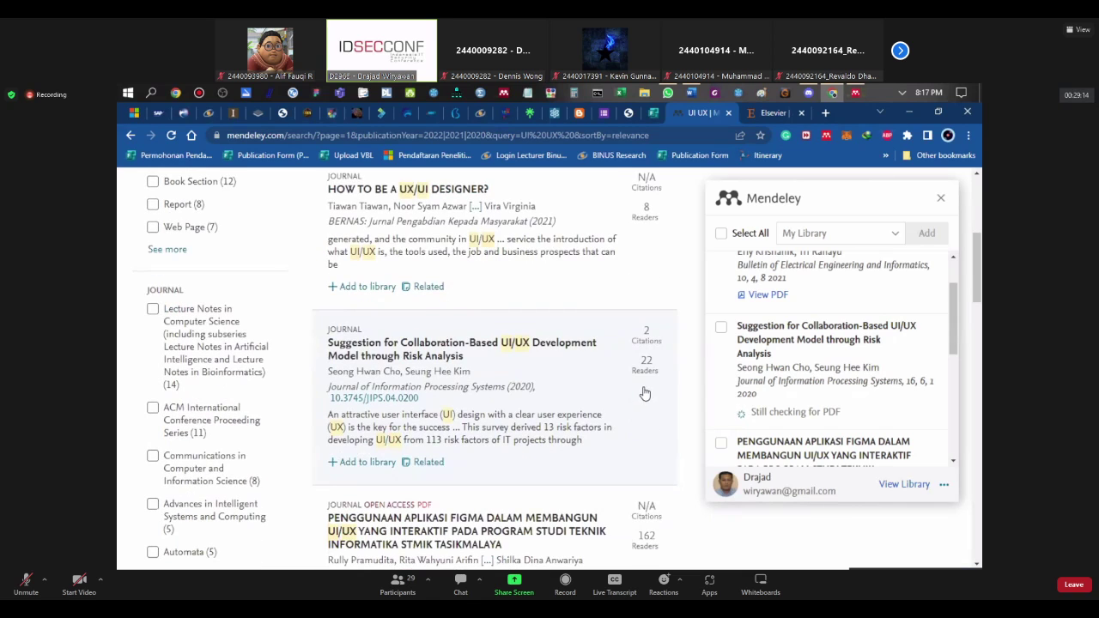
scroll(764, 364, "down", 3)
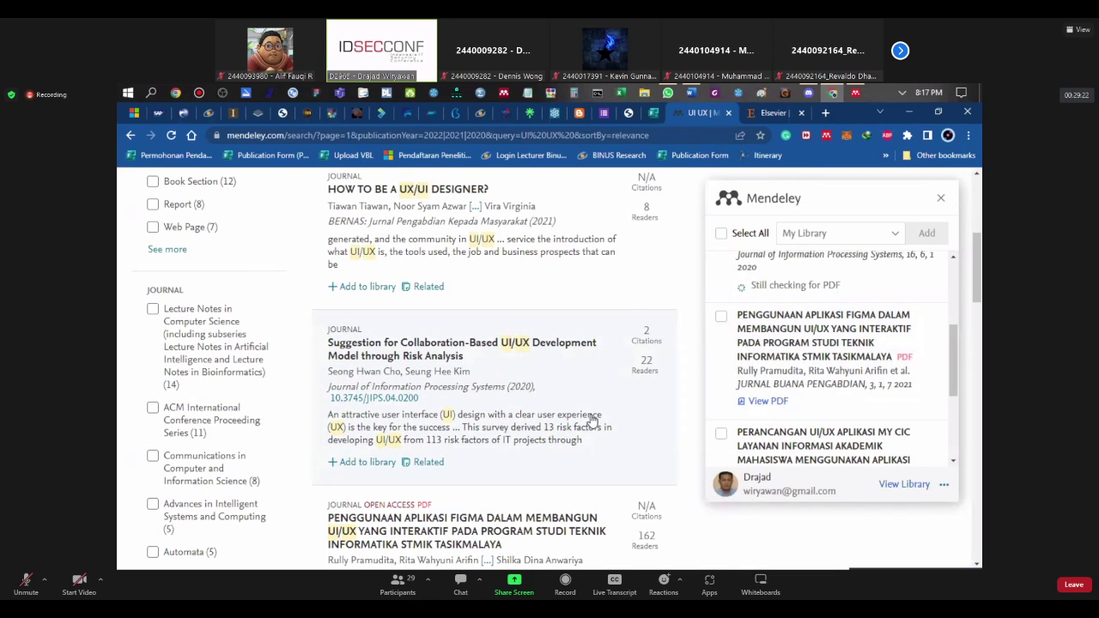
scroll(591, 421, "up", 1)
scroll(772, 371, "up", 3)
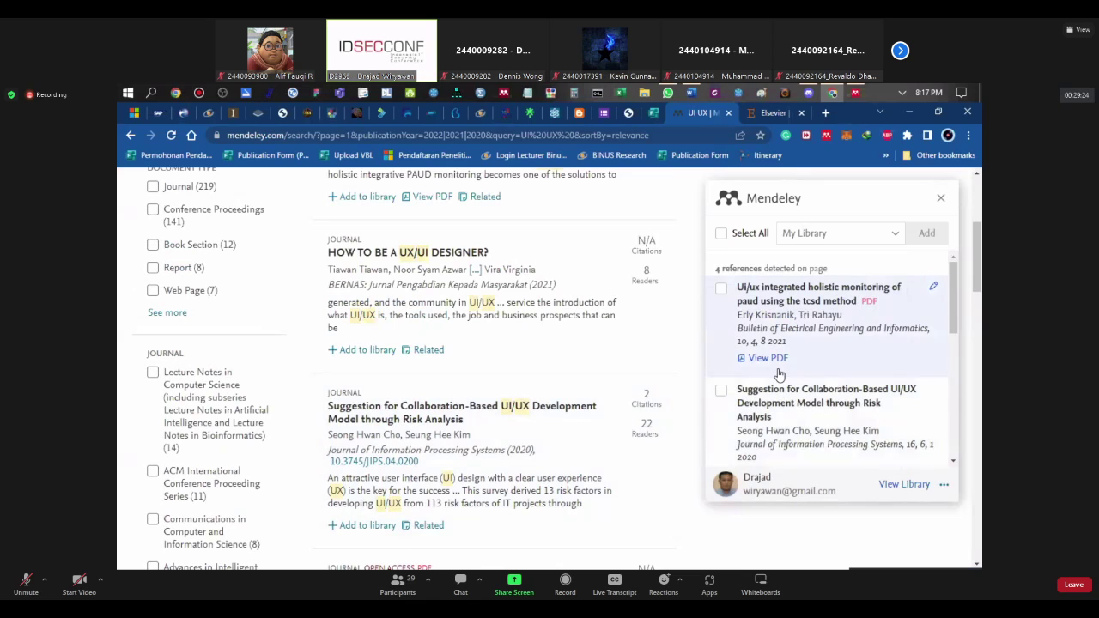
scroll(779, 374, "down", 1)
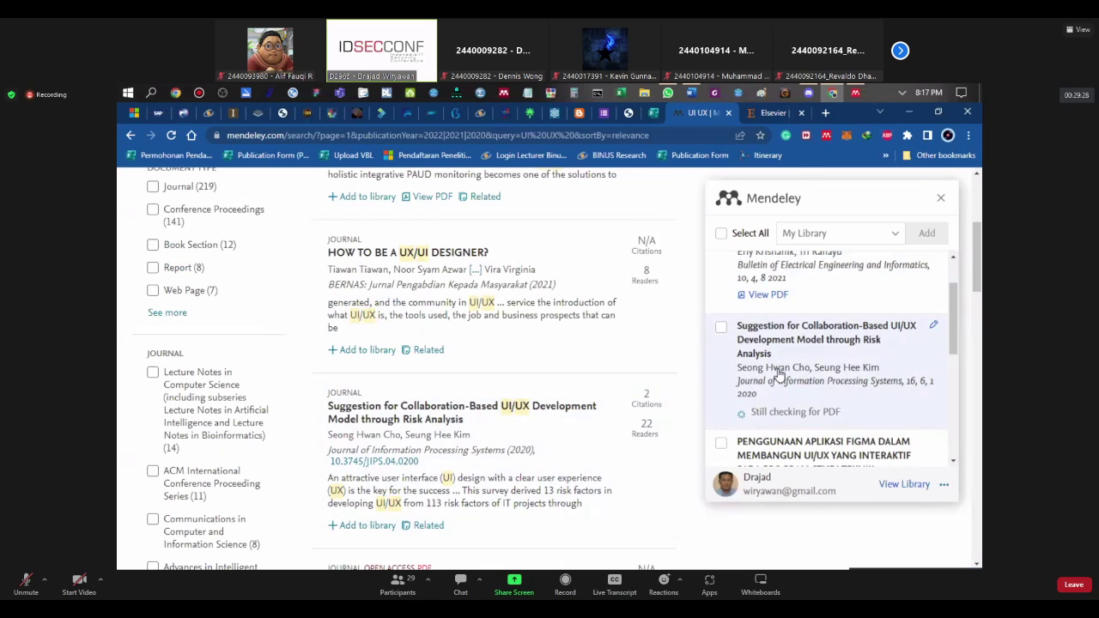
scroll(779, 374, "down", 1)
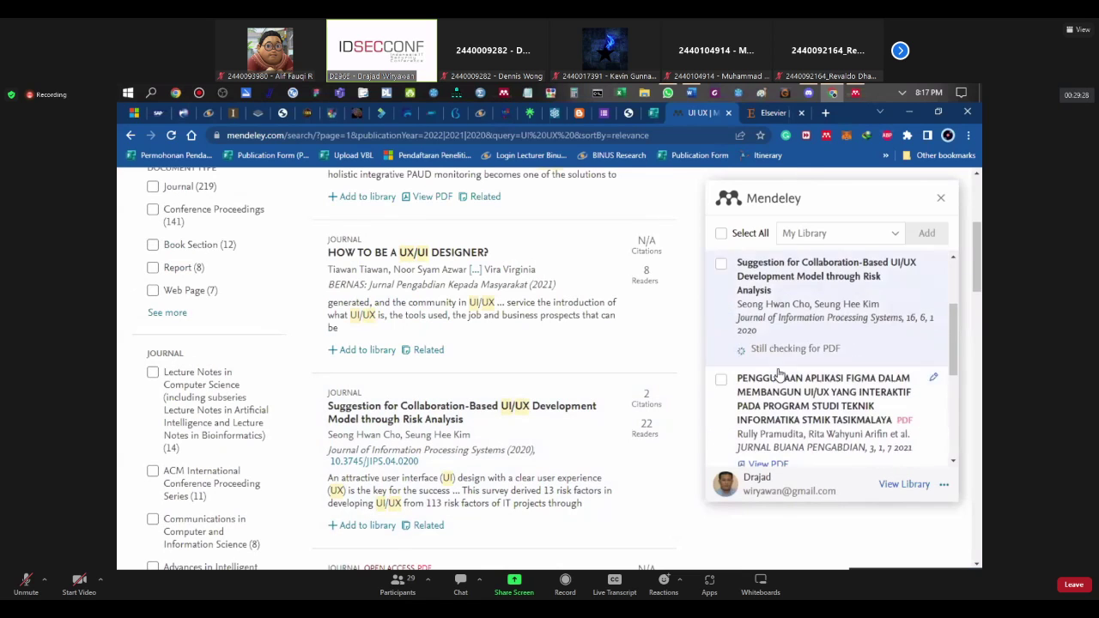
Step: Tick the PENGGUNAAN APLIKASI FIGMA and PERANCANGAN UI/UX APLIKASI MY CIC papers for import
left_click(720, 380)
scroll(734, 408, "down", 1)
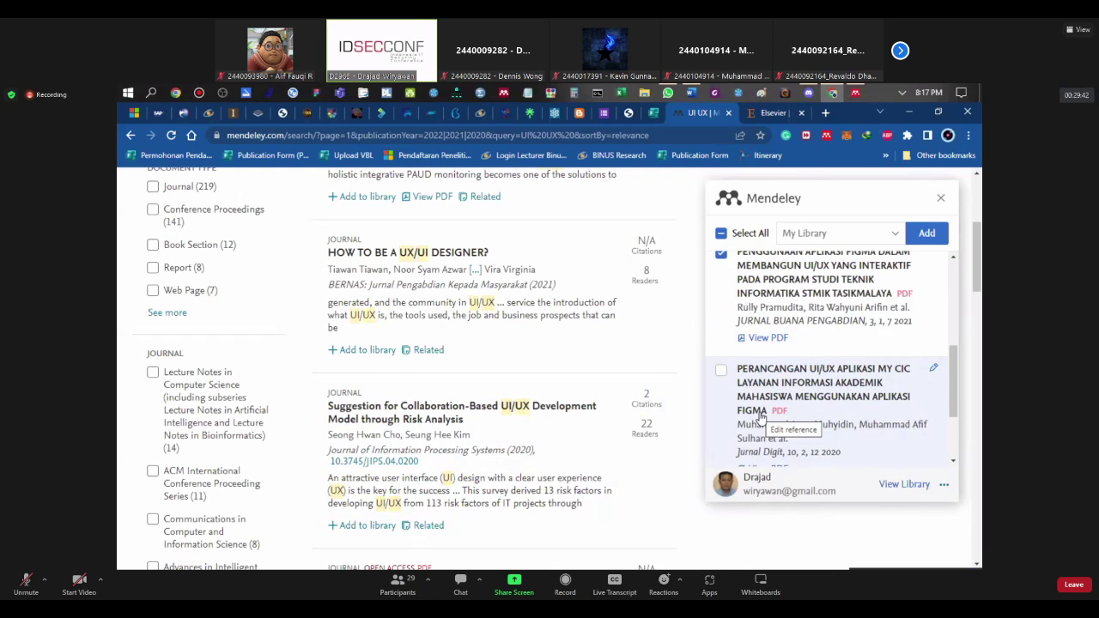
left_click(721, 370)
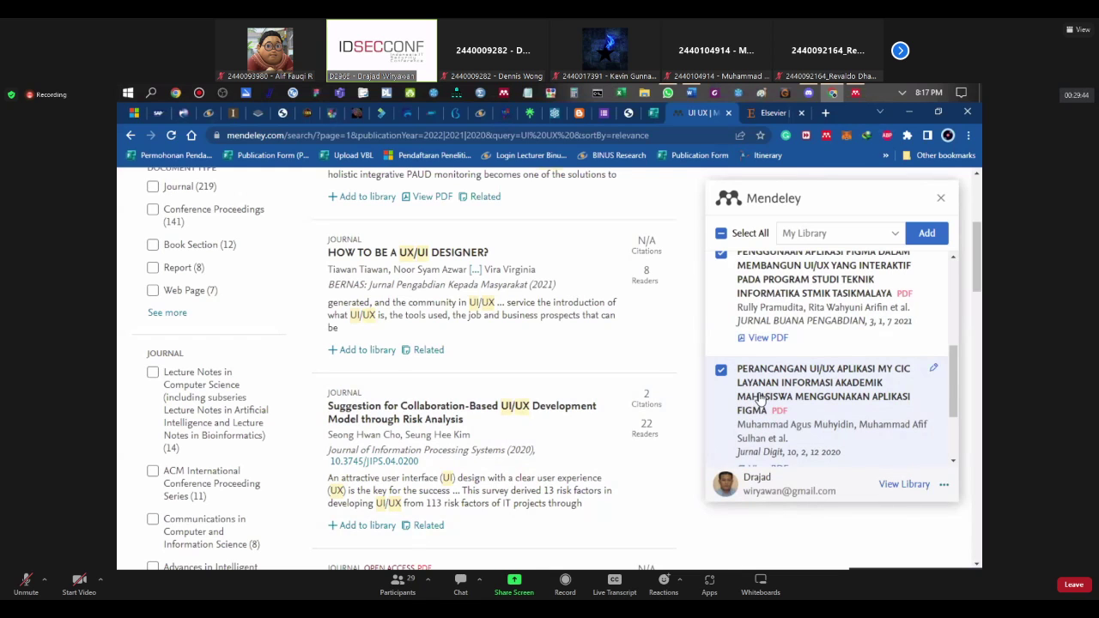
scroll(759, 400, "down", 2)
scroll(804, 412, "down", 3)
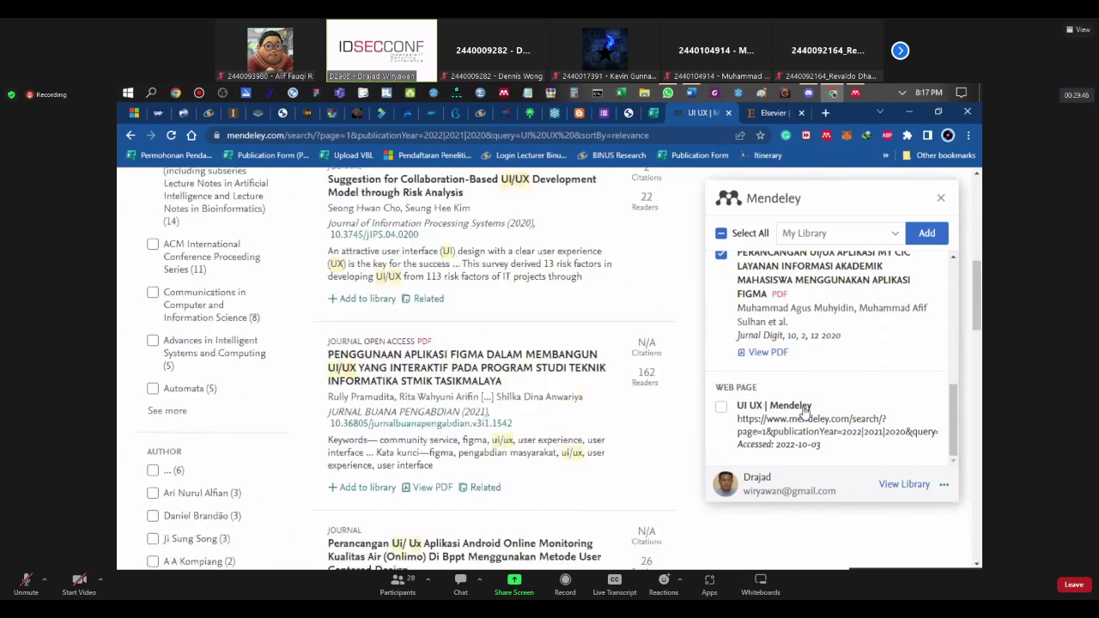
scroll(805, 412, "down", 1)
left_click_drag(954, 420, 963, 319)
scroll(927, 343, "down", 4)
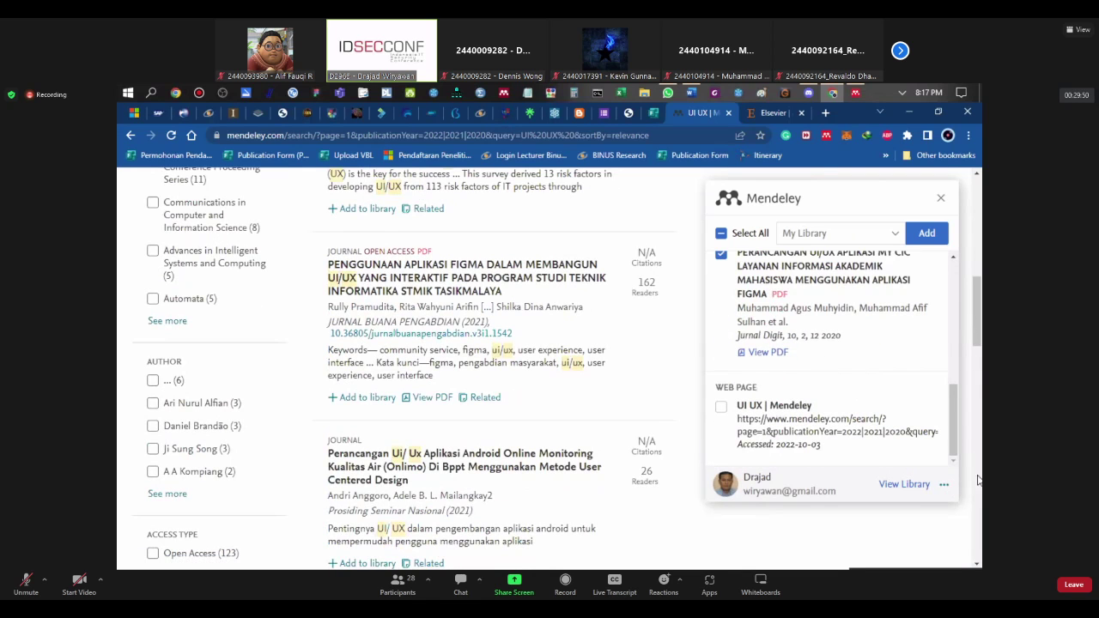
scroll(902, 360, "down", 2)
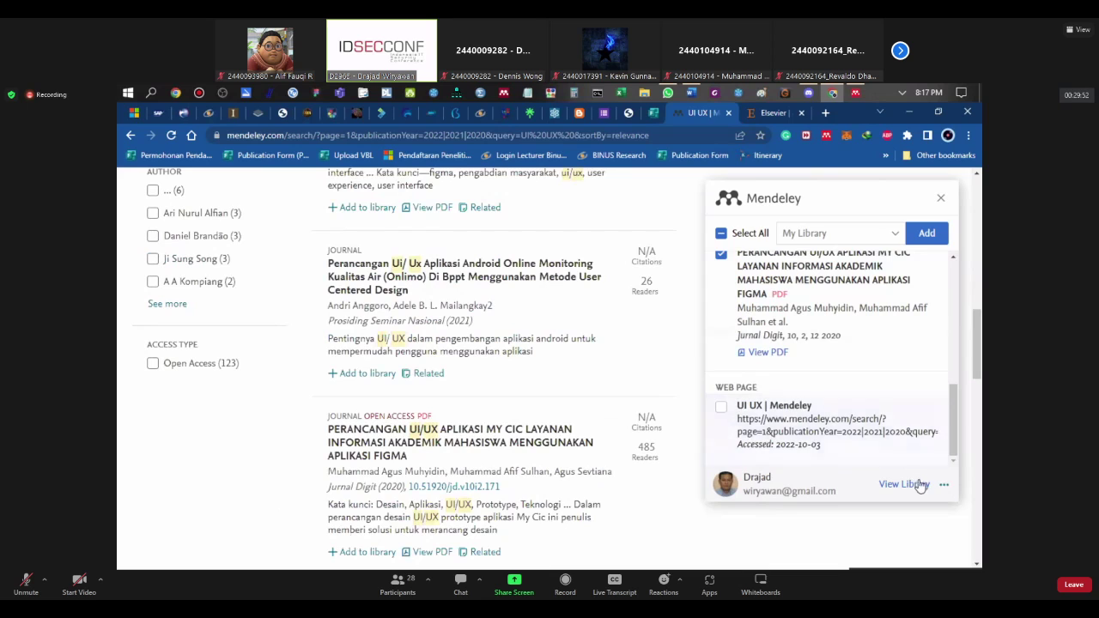
Step: Close the importer over the library tab and return via Elsevier to the UI UX search results
left_click(903, 485)
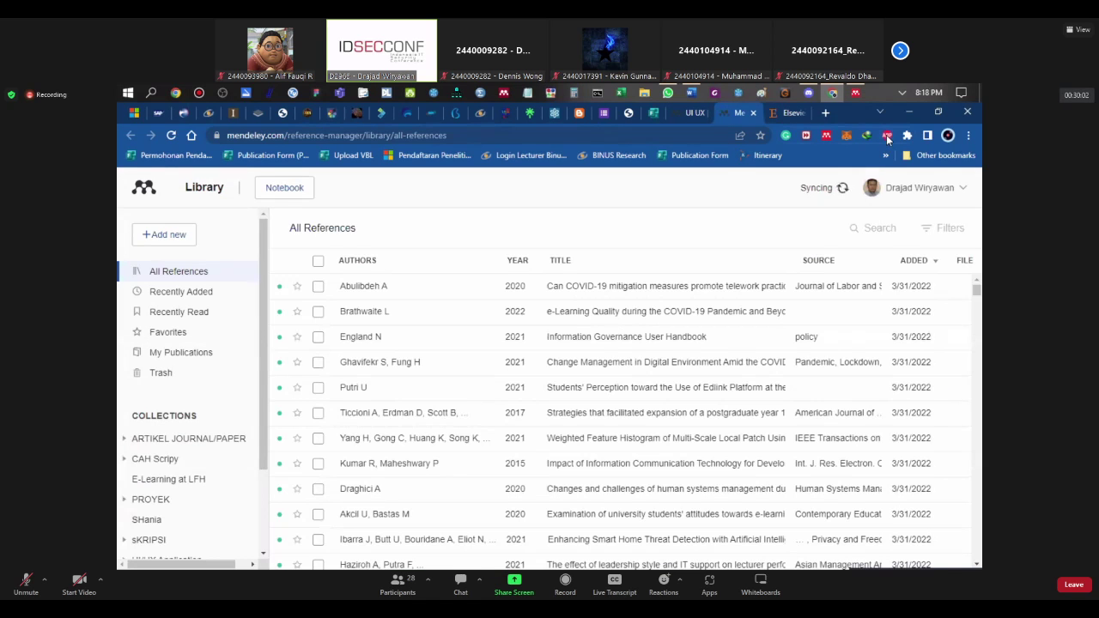
left_click(887, 137)
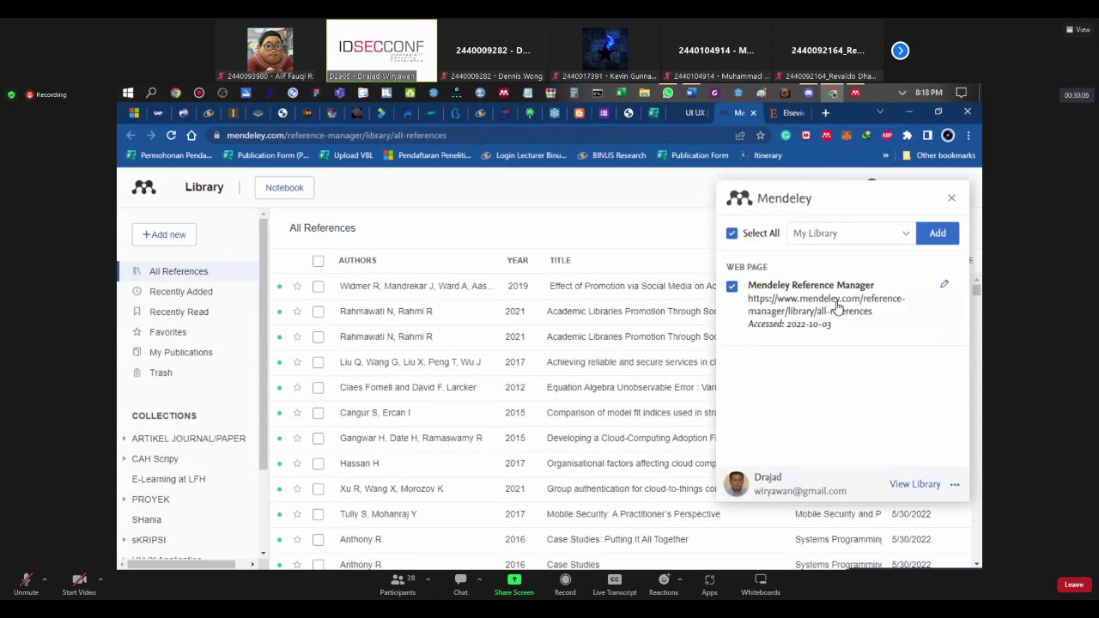
left_click(951, 197)
left_click(825, 136)
left_click(948, 199)
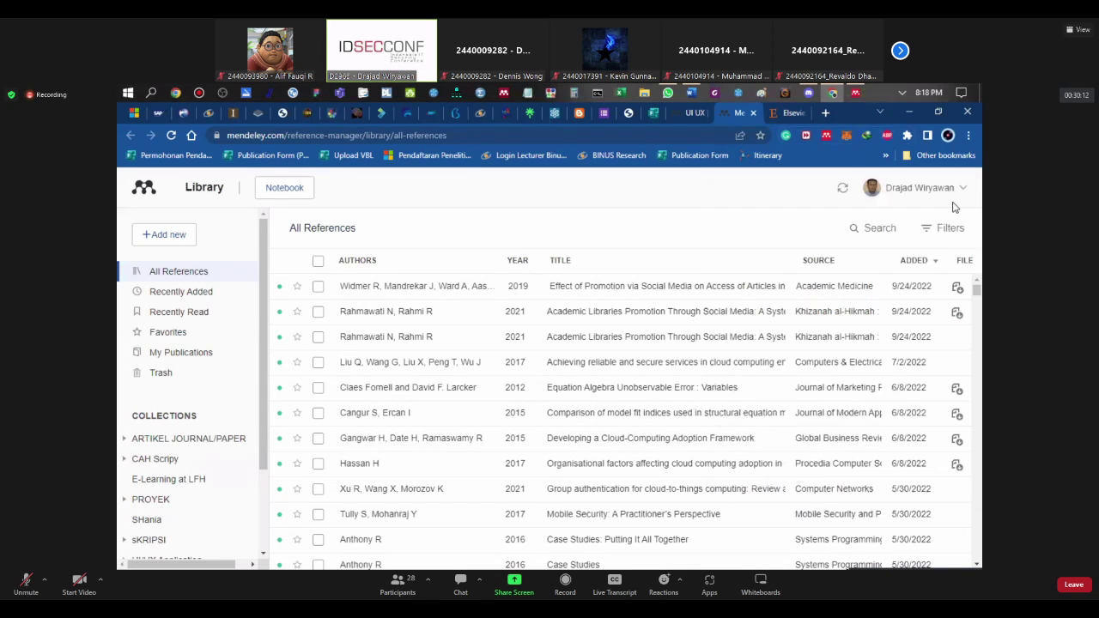
left_click(770, 118)
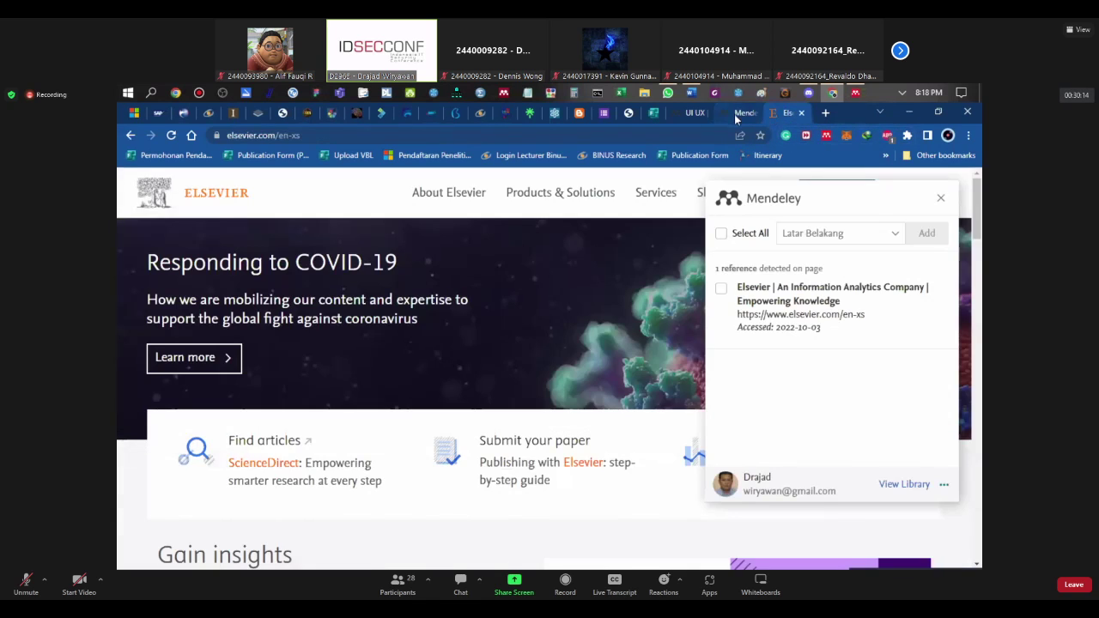
left_click(740, 113)
left_click(693, 113)
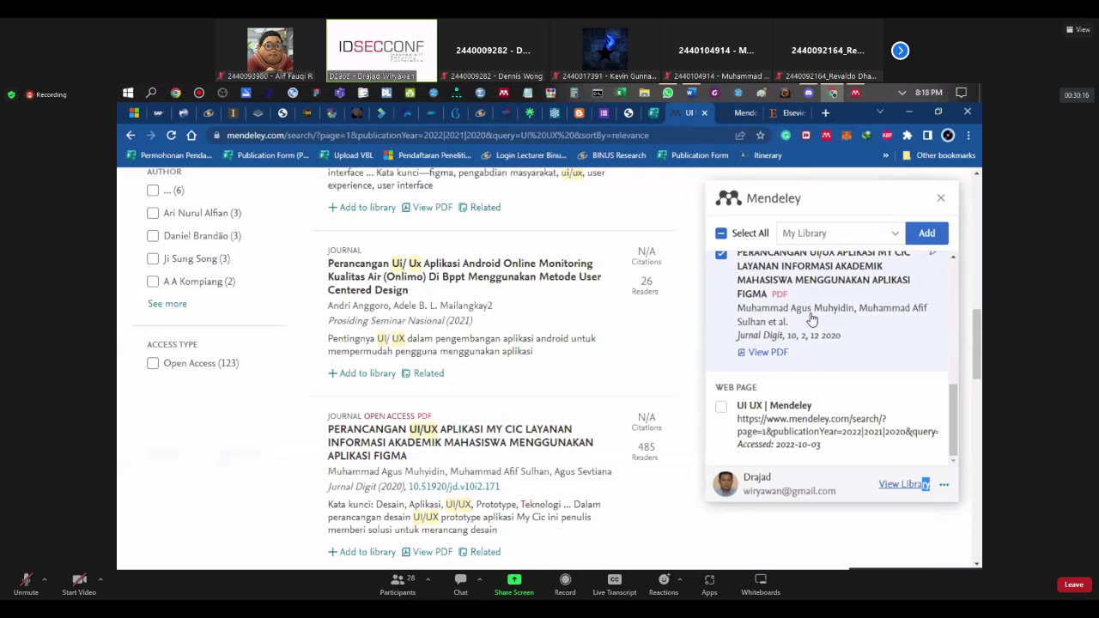
scroll(811, 319, "up", 1)
scroll(811, 319, "up", 1)
scroll(812, 320, "down", 2)
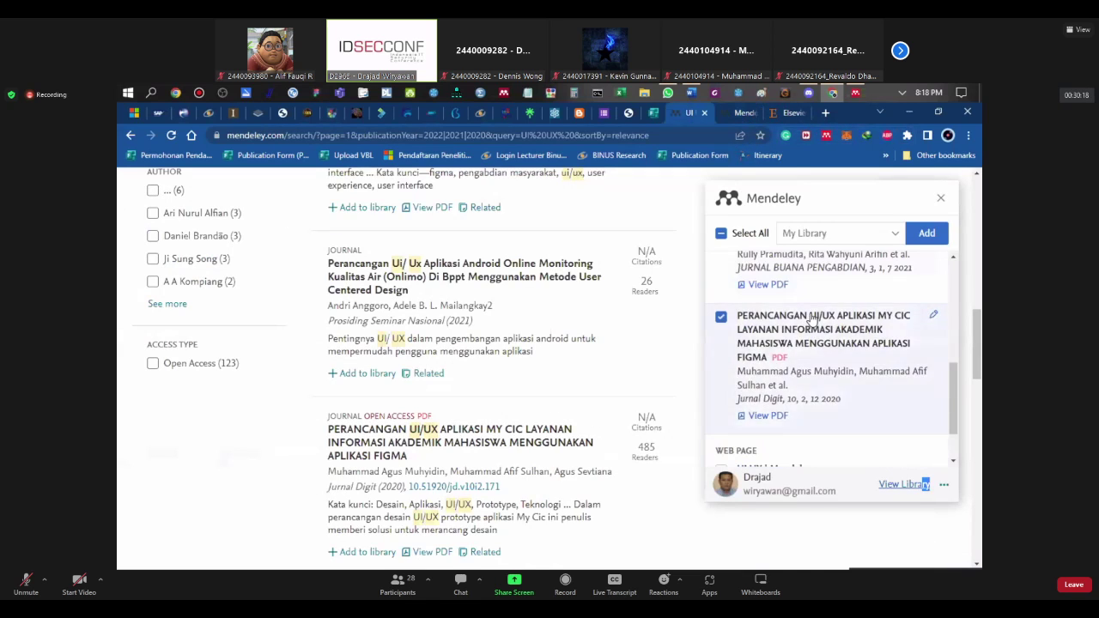
scroll(812, 319, "up", 3)
scroll(781, 343, "down", 1)
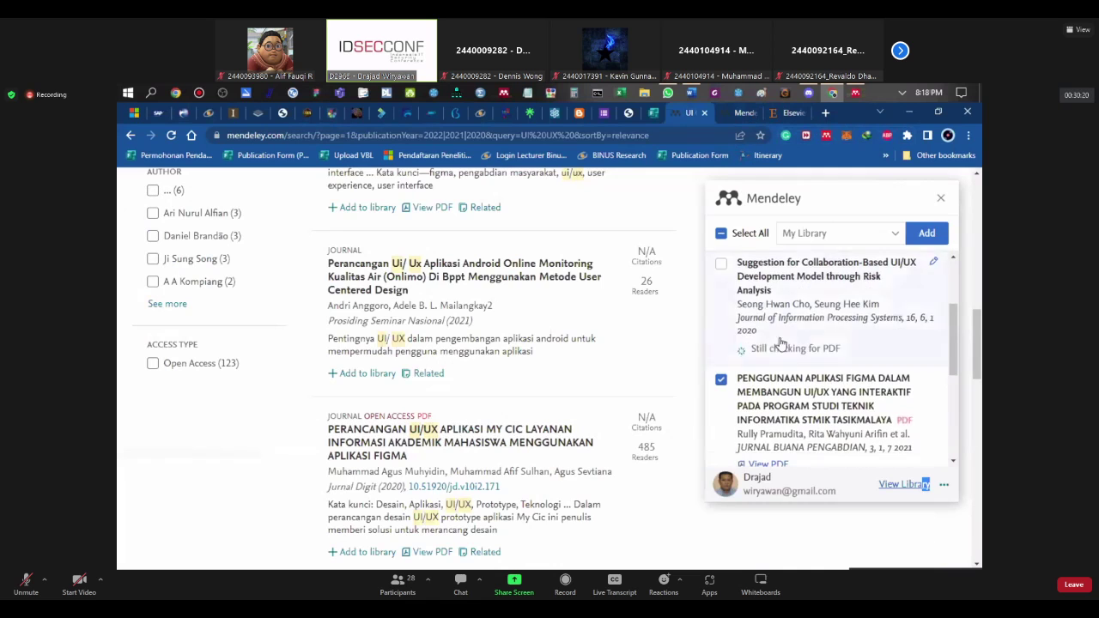
scroll(764, 362, "down", 3)
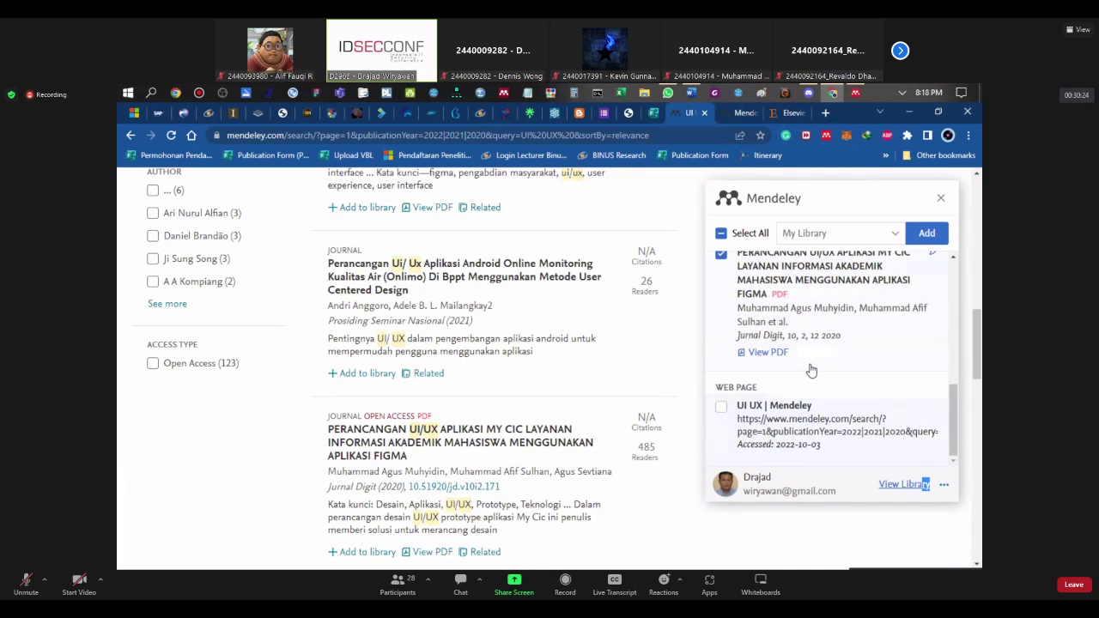
scroll(807, 420, "up", 1)
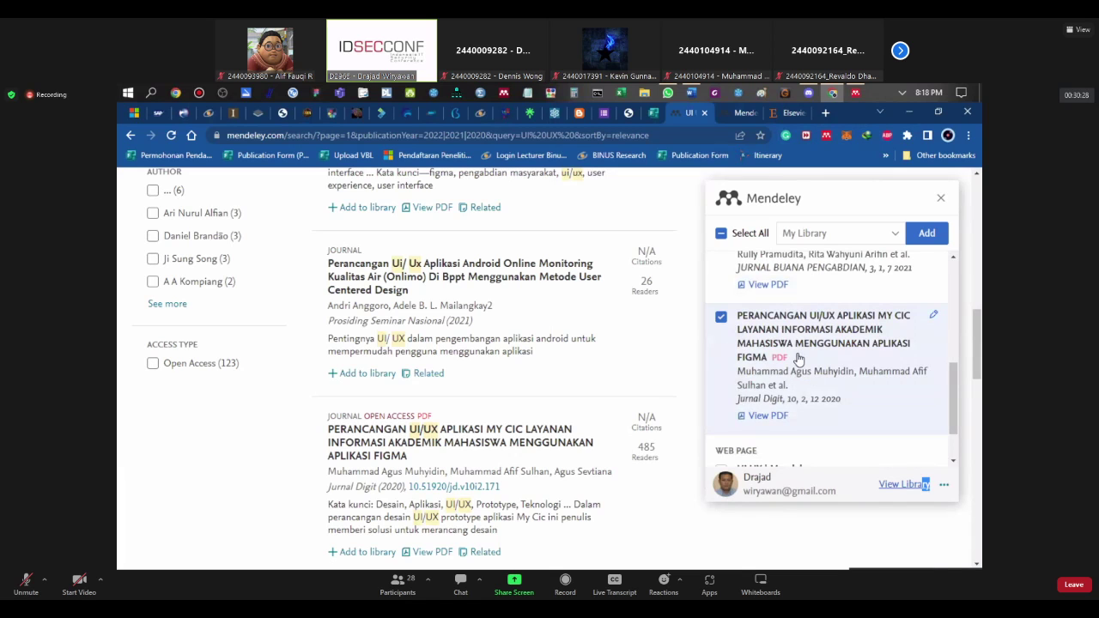
scroll(798, 358, "up", 1)
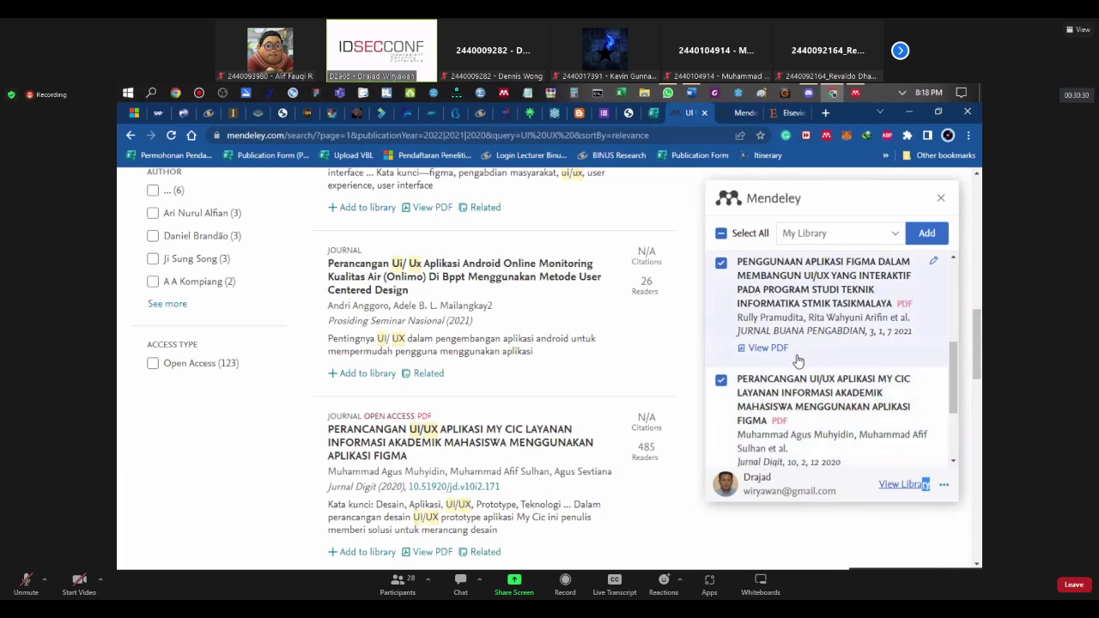
scroll(798, 361, "up", 2)
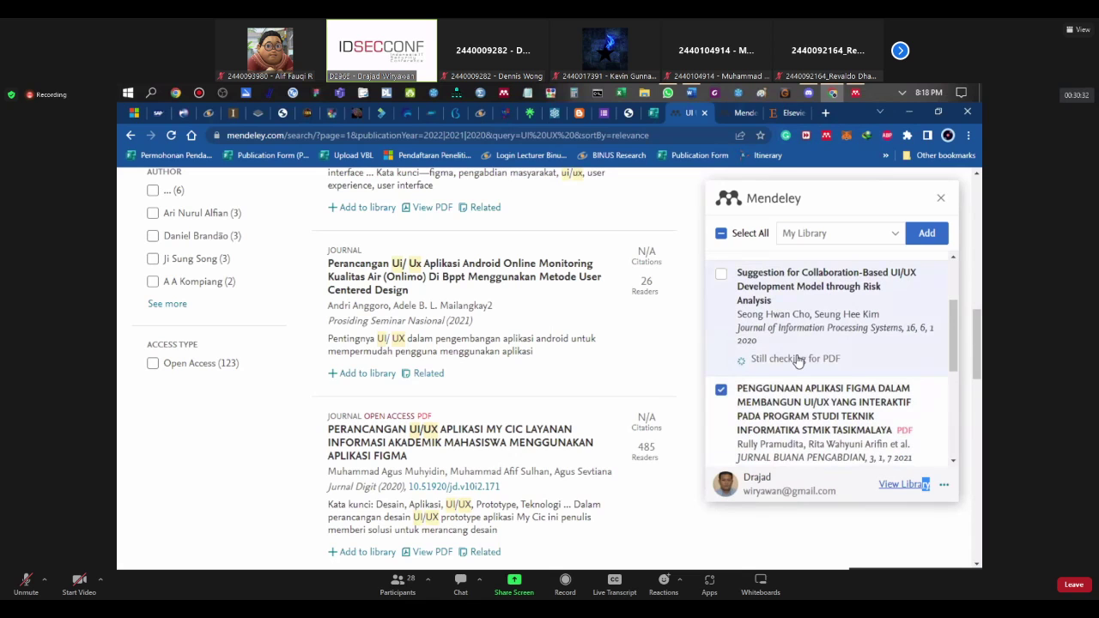
scroll(798, 360, "up", 2)
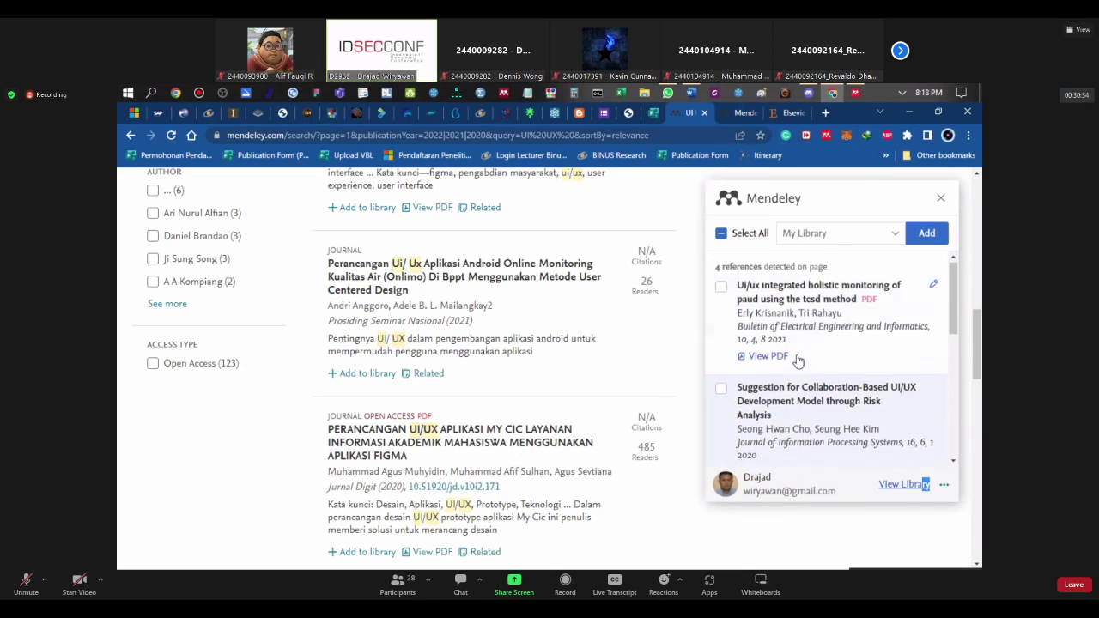
scroll(798, 360, "up", 2)
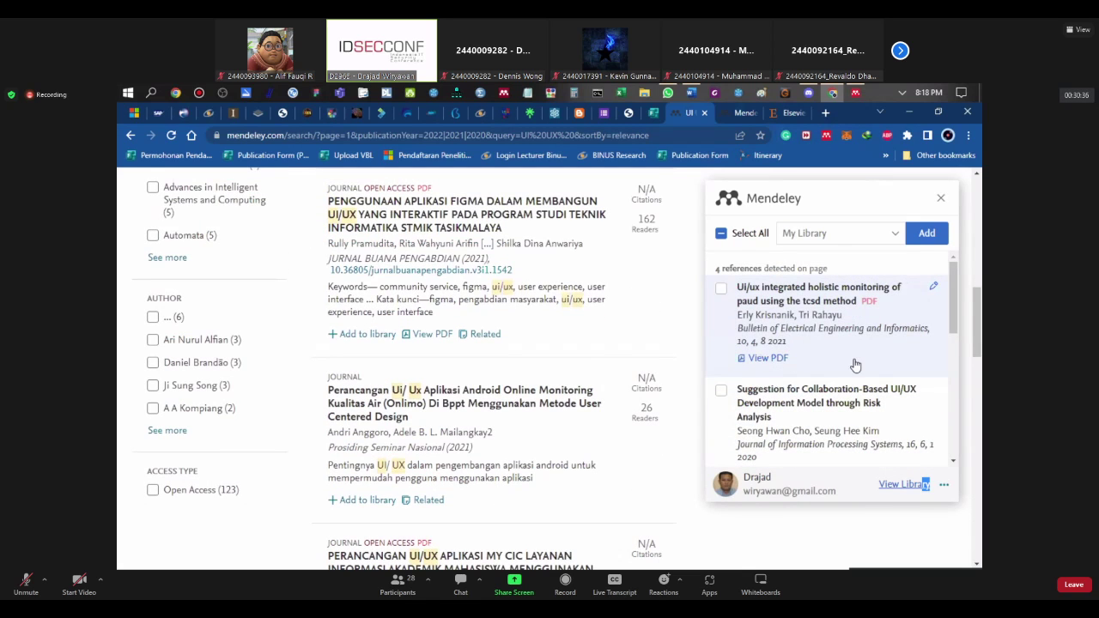
scroll(845, 373, "down", 2)
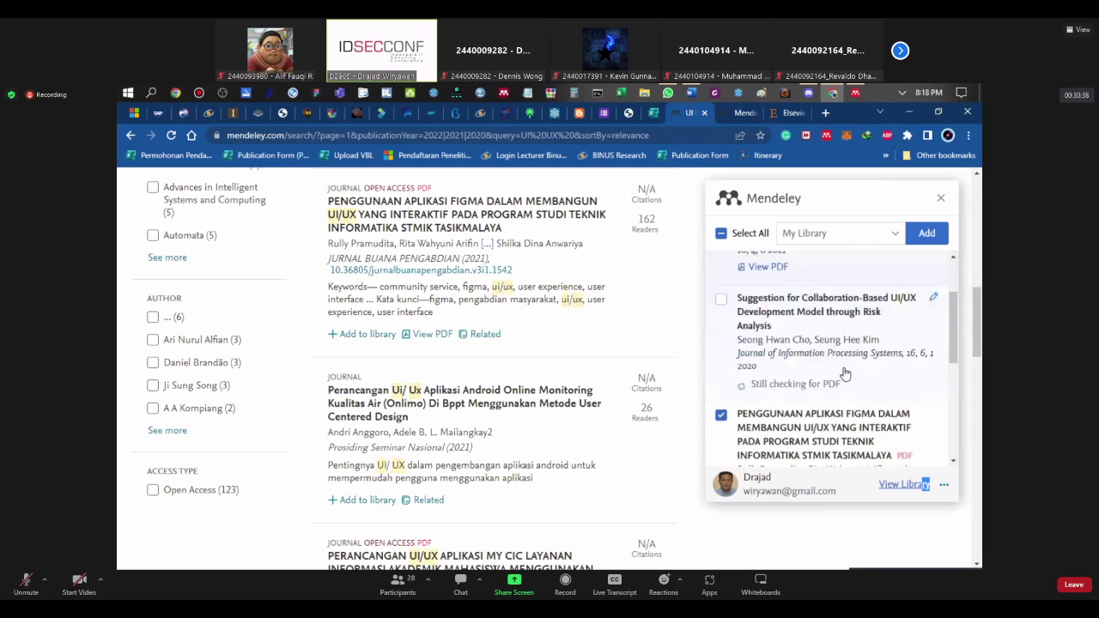
scroll(747, 361, "down", 4)
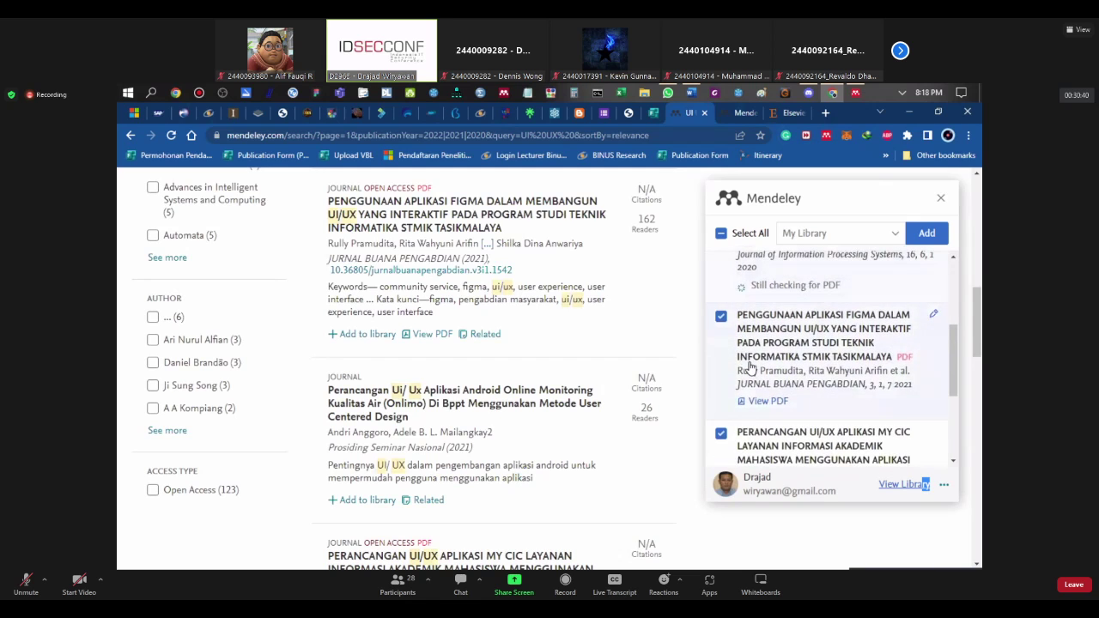
scroll(755, 369, "up", 5)
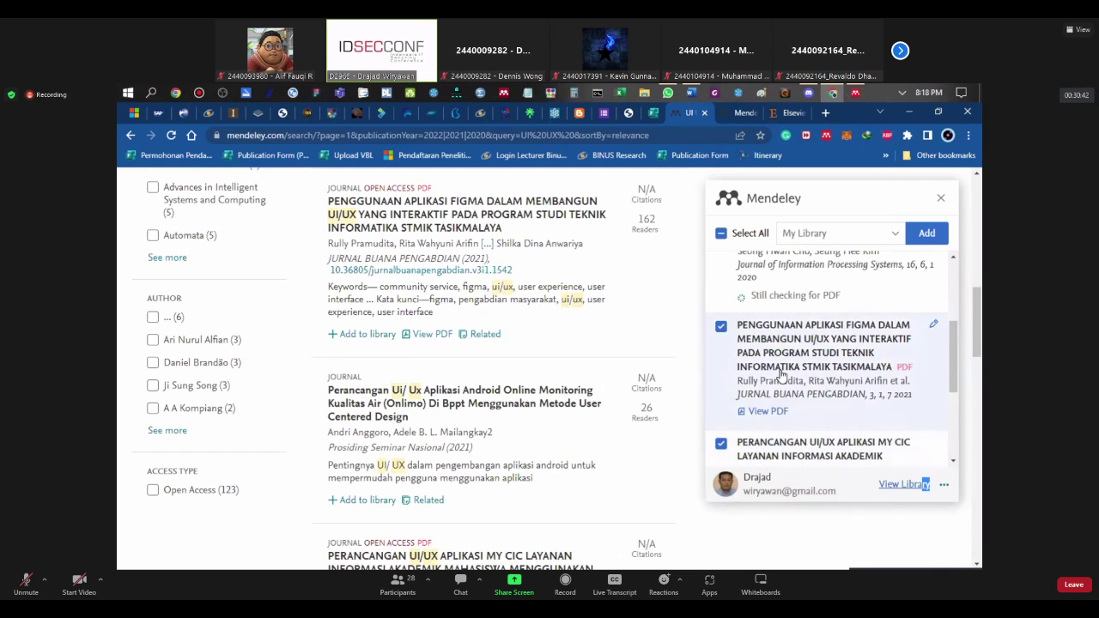
scroll(780, 374, "down", 4)
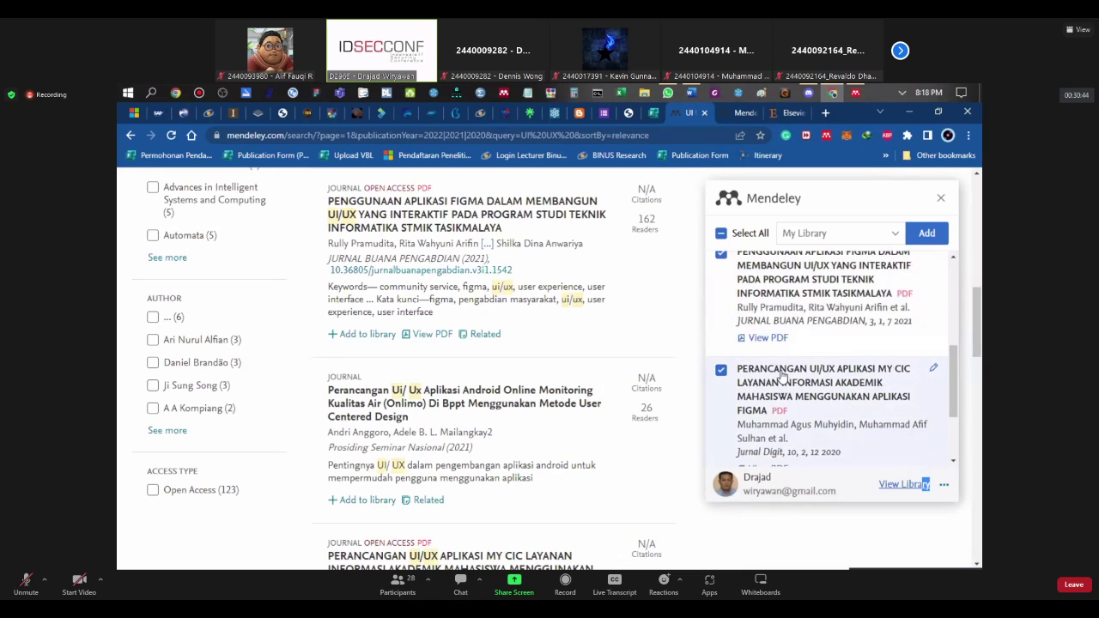
scroll(781, 375, "up", 1)
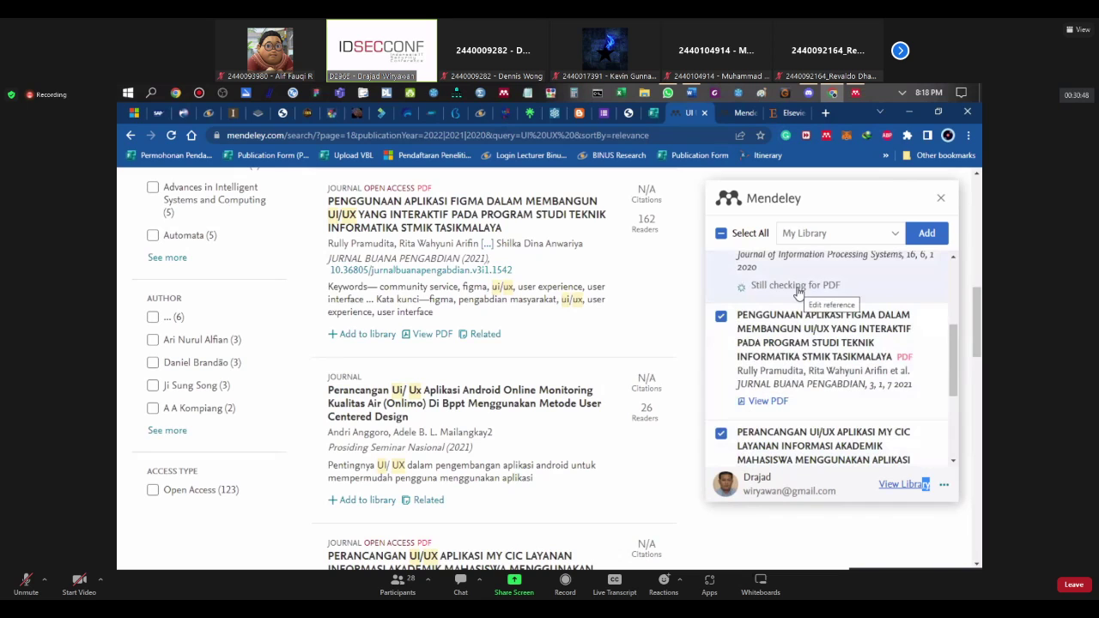
Step: Change the importer's destination from My Library to UI/UX Application > Introduction
left_click(832, 240)
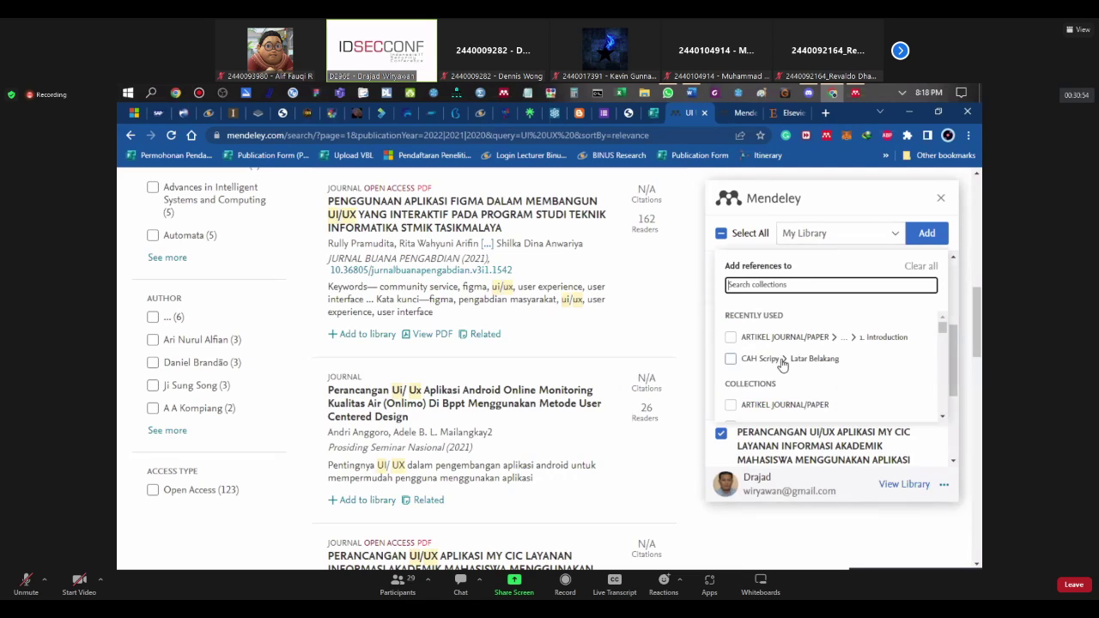
scroll(780, 366, "down", 5)
scroll(779, 366, "up", 3)
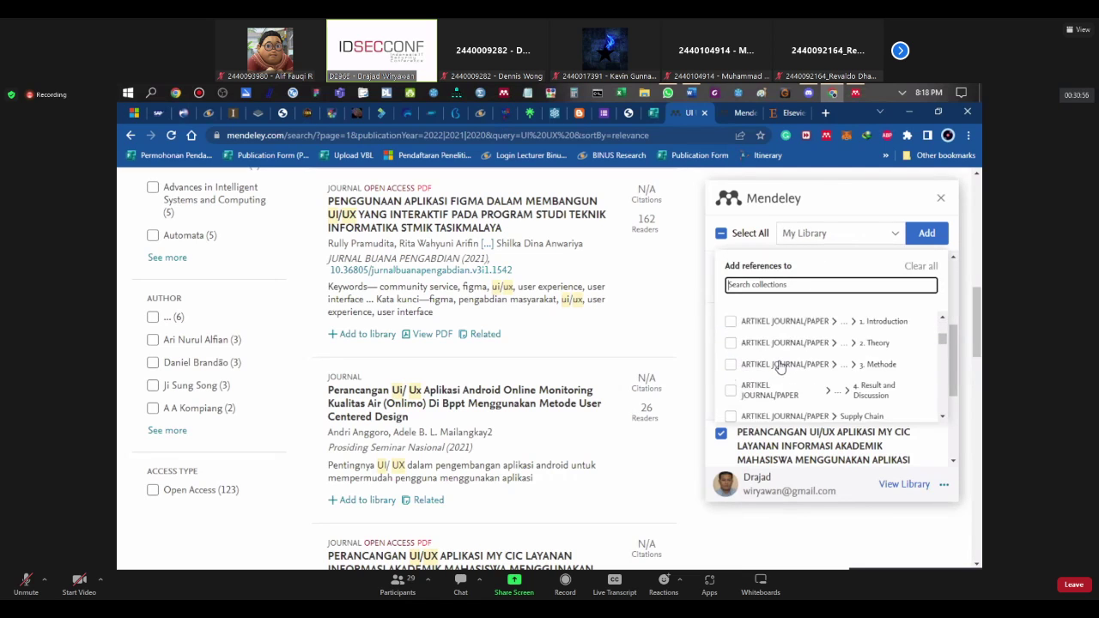
scroll(781, 373, "down", 5)
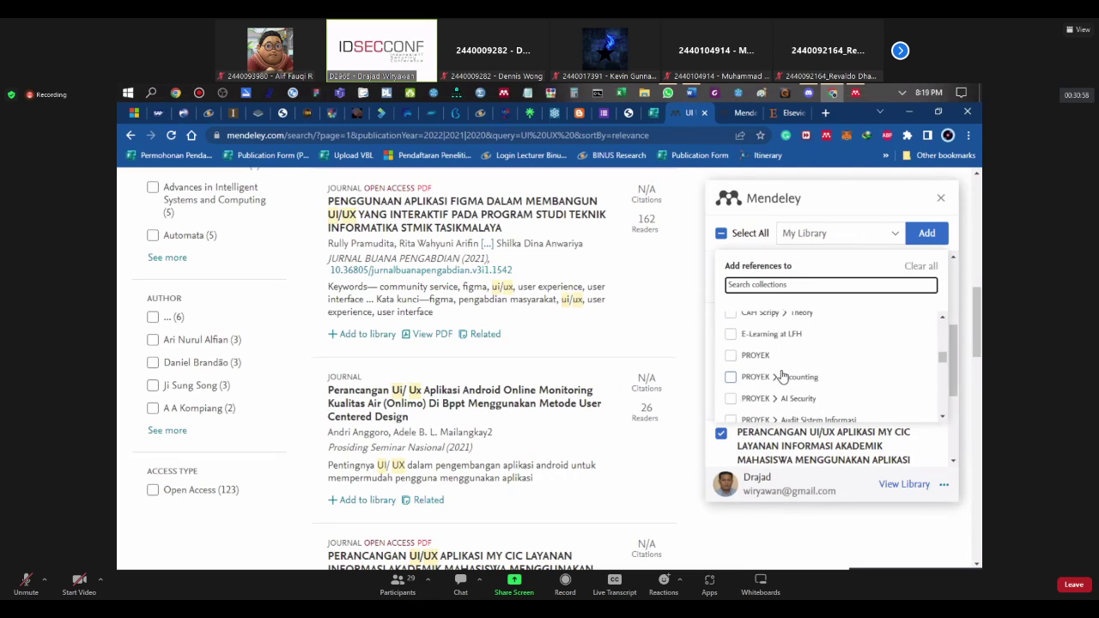
scroll(781, 376, "down", 5)
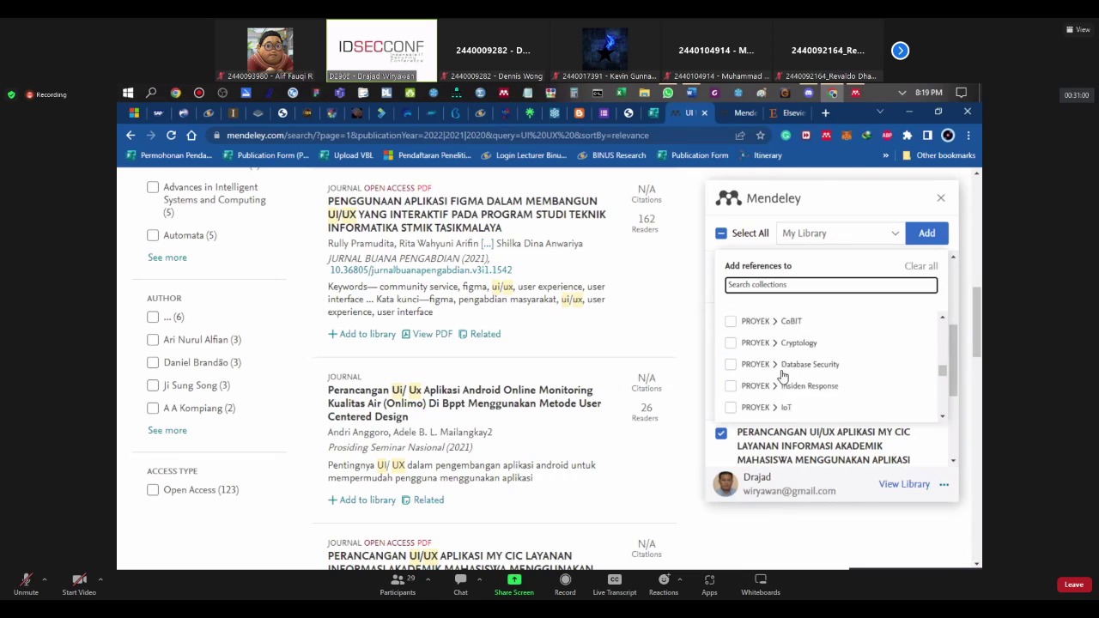
scroll(781, 376, "down", 3)
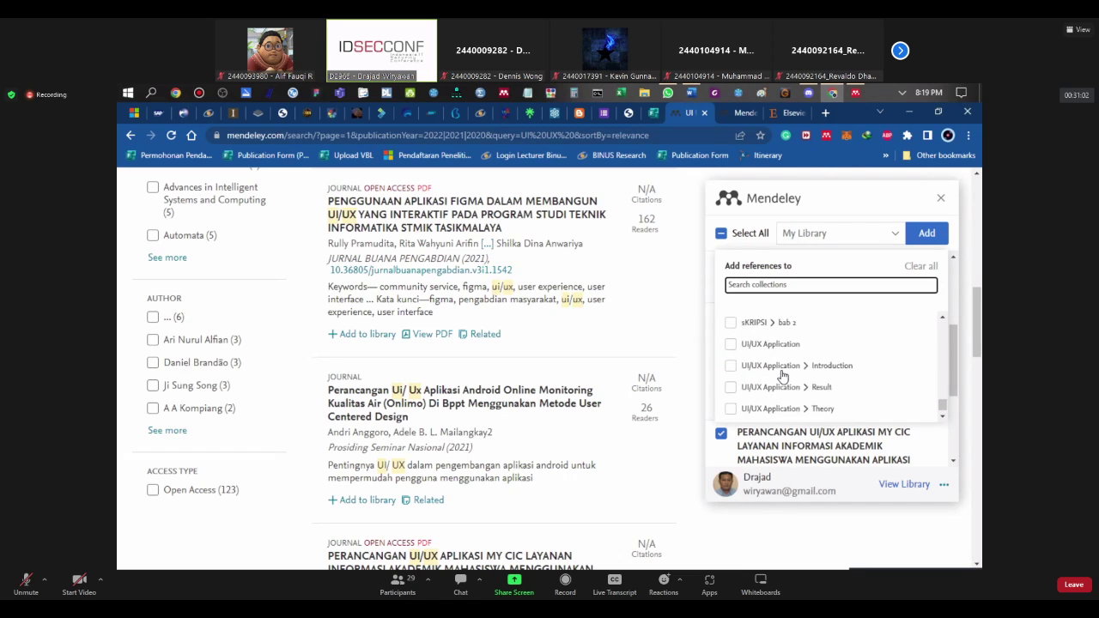
scroll(783, 376, "up", 2)
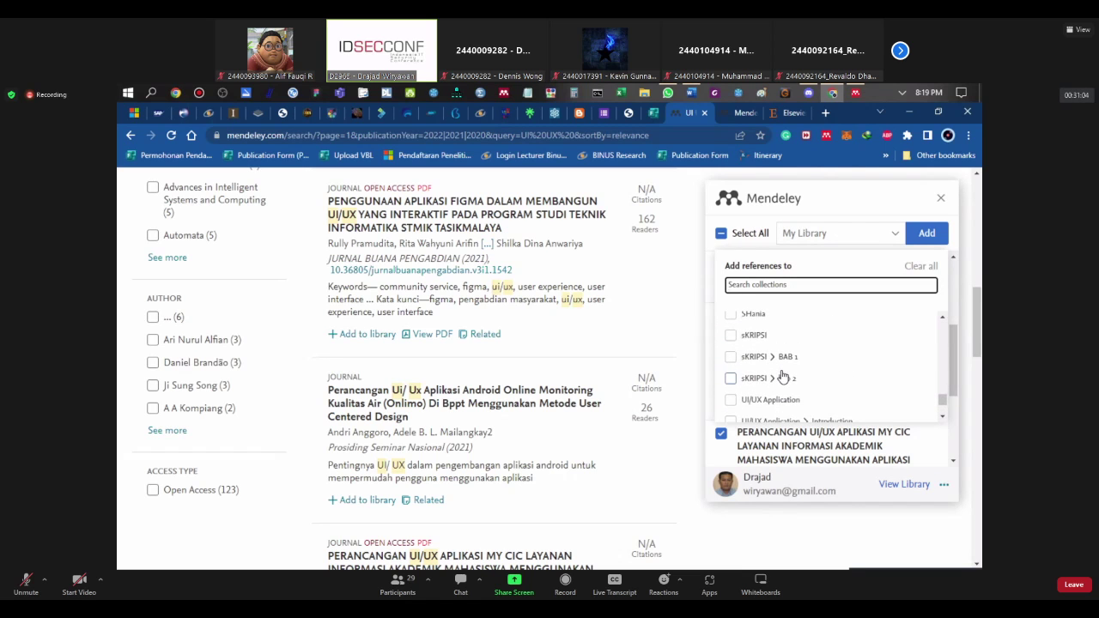
scroll(781, 376, "down", 3)
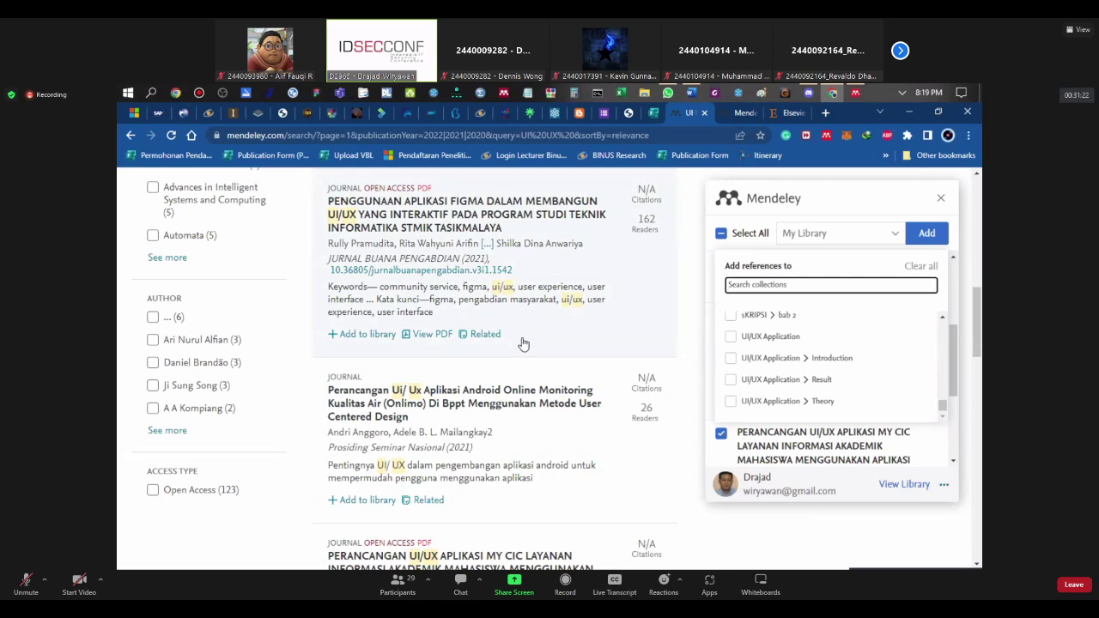
left_click(735, 361)
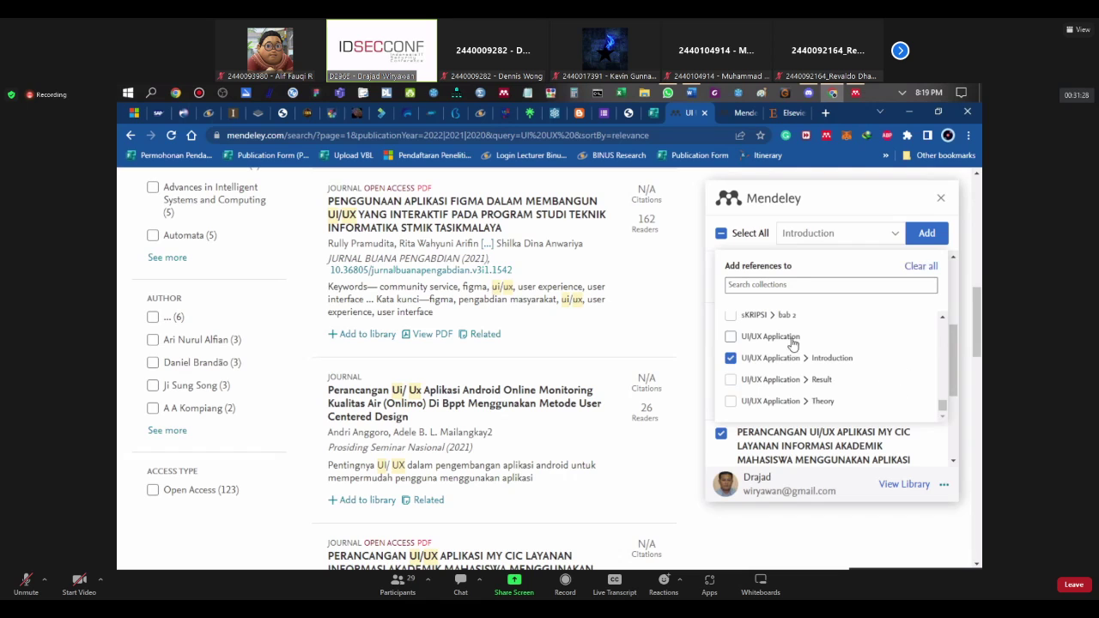
Step: Add both ticked Figma papers to Introduction and check them in Mendeley Reference Manager
left_click(919, 239)
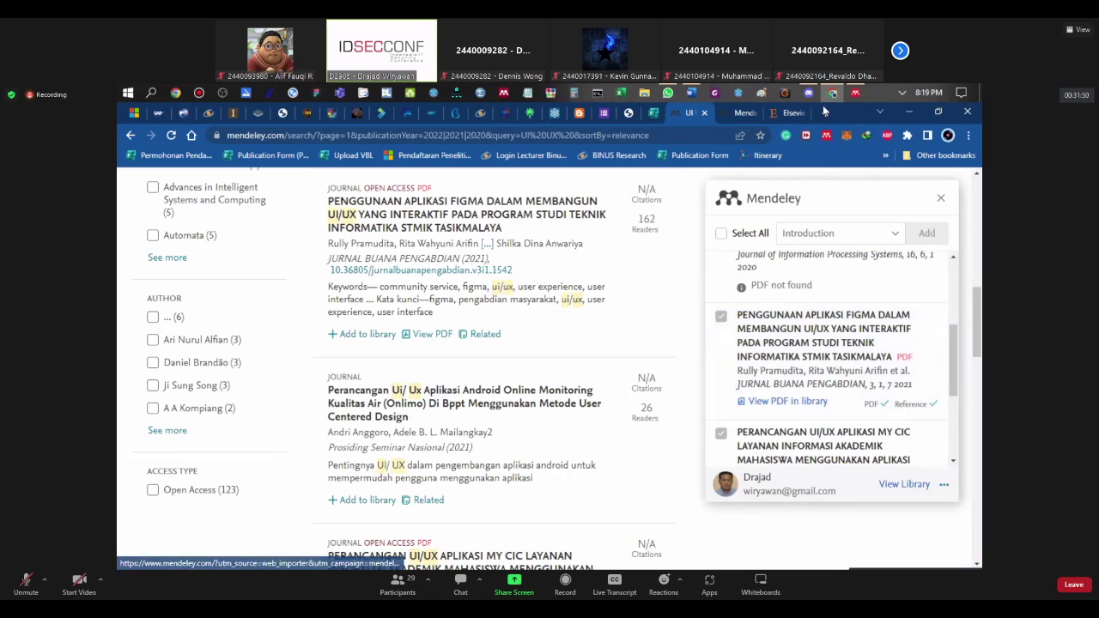
left_click(855, 92)
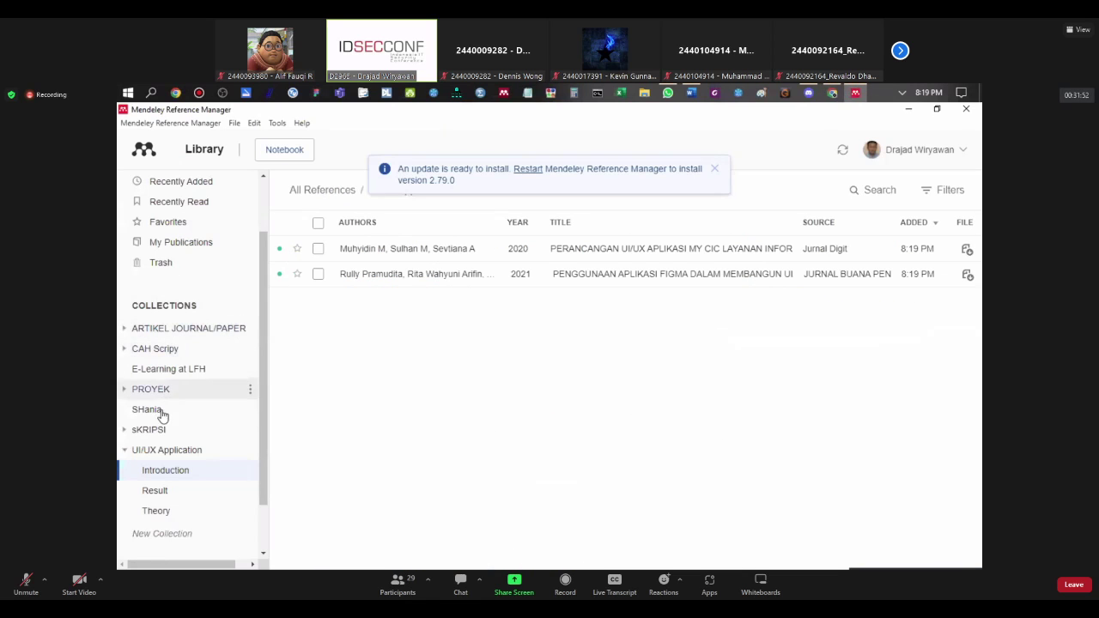
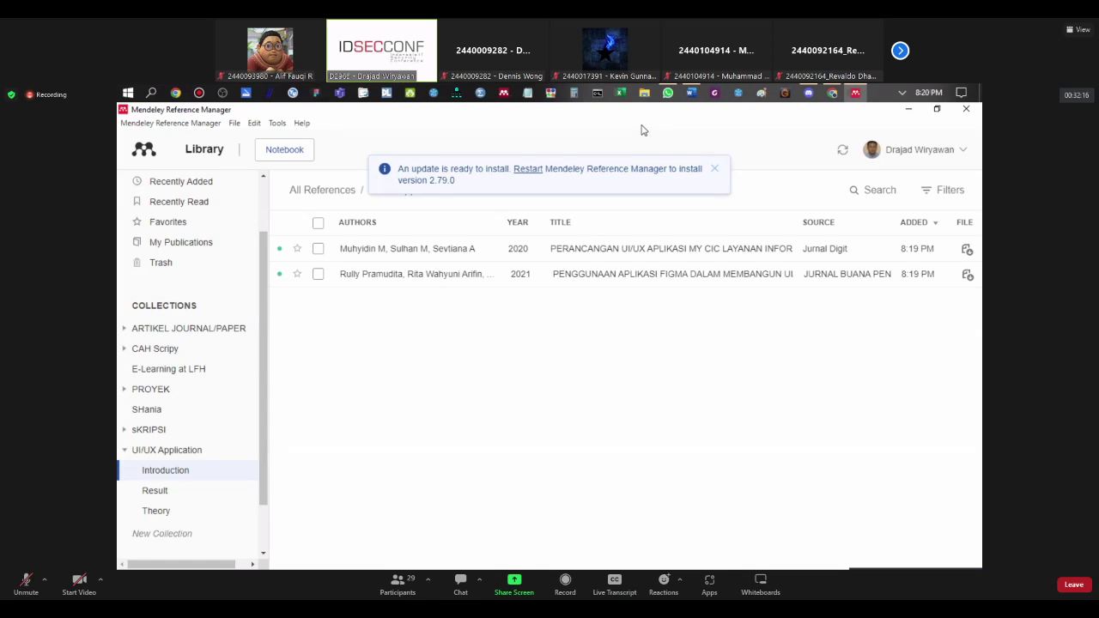
Step: Switch from Mendeley Reference Manager to the blank Word document via the taskbar
left_click(691, 93)
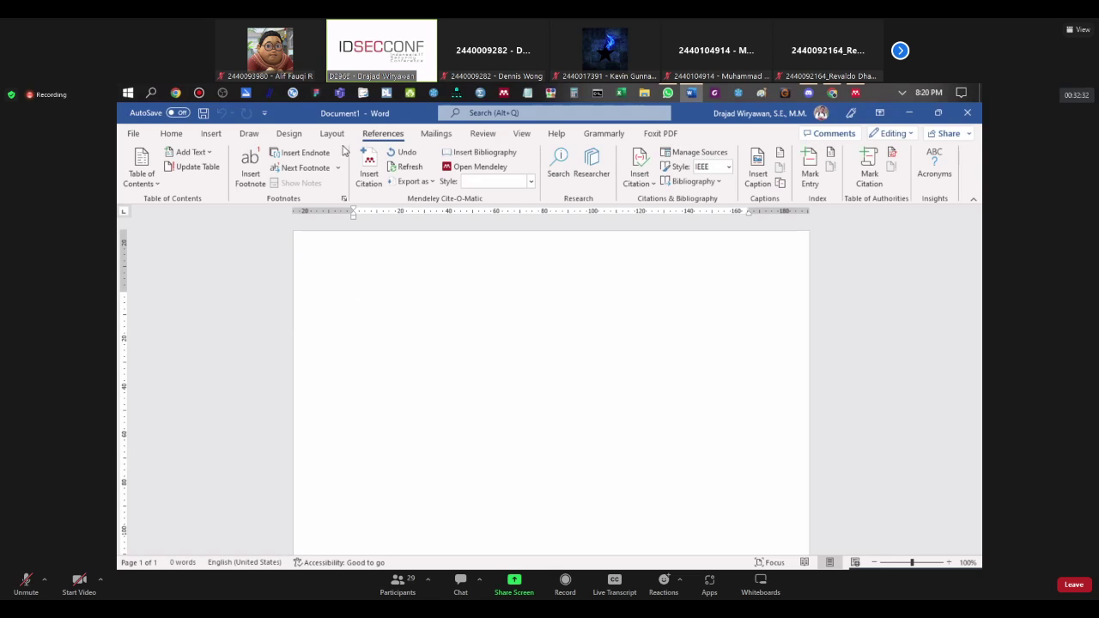
Step: Type a centred placeholder title line at the top of the page
left_click(169, 135)
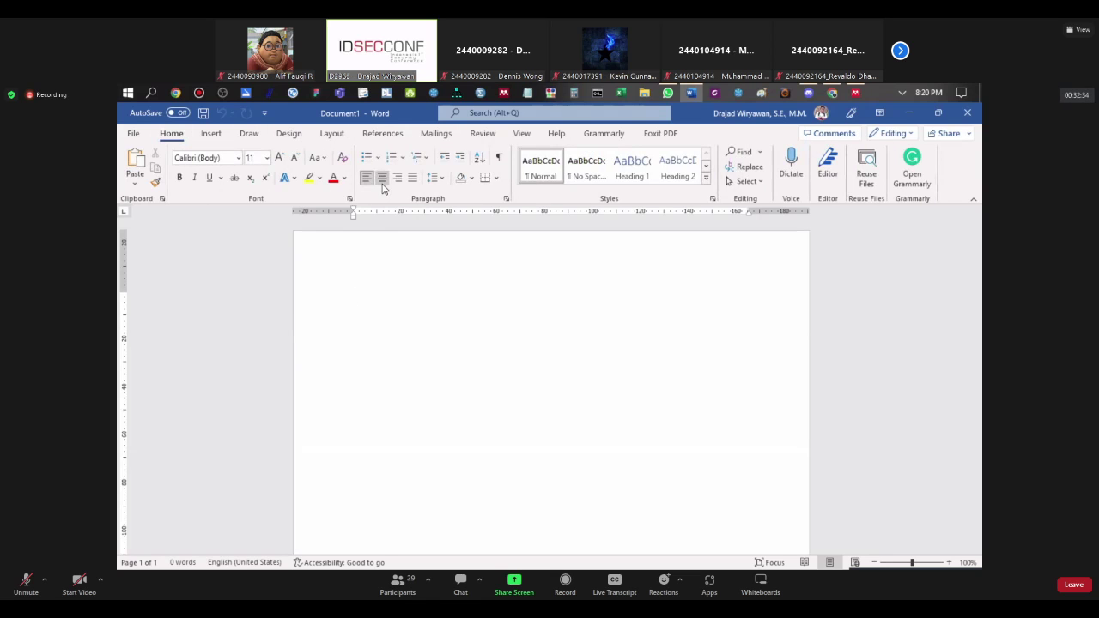
left_click(383, 182)
type("Sdkhfsj;lfjsajfpowe[ojsdfjk;lsc")
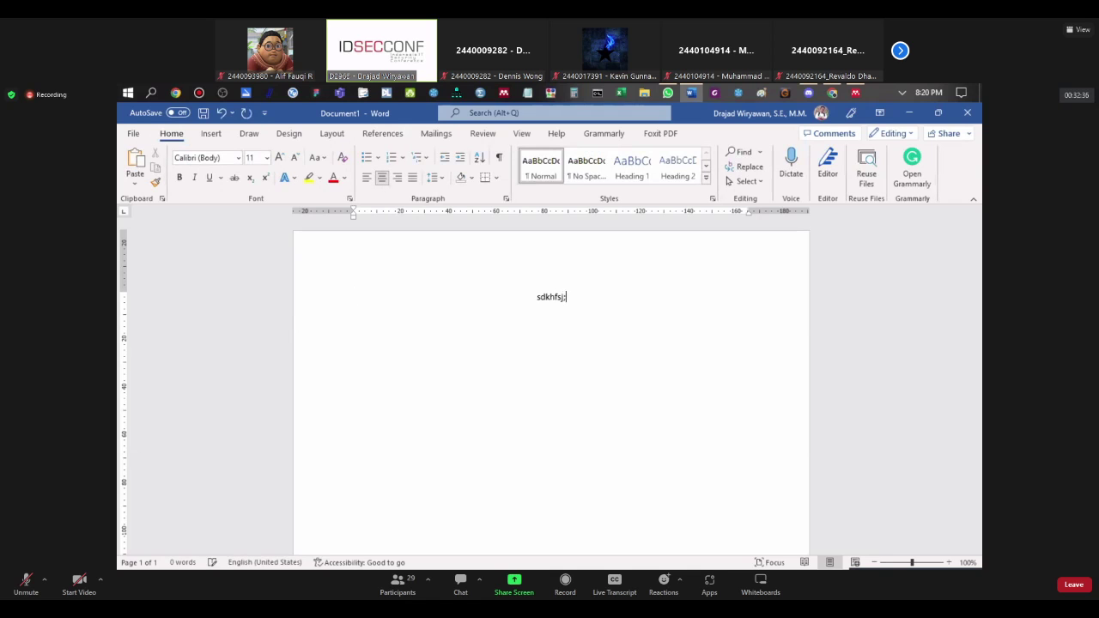
type("jf;lsjd;lfj;lsja;fjfl;")
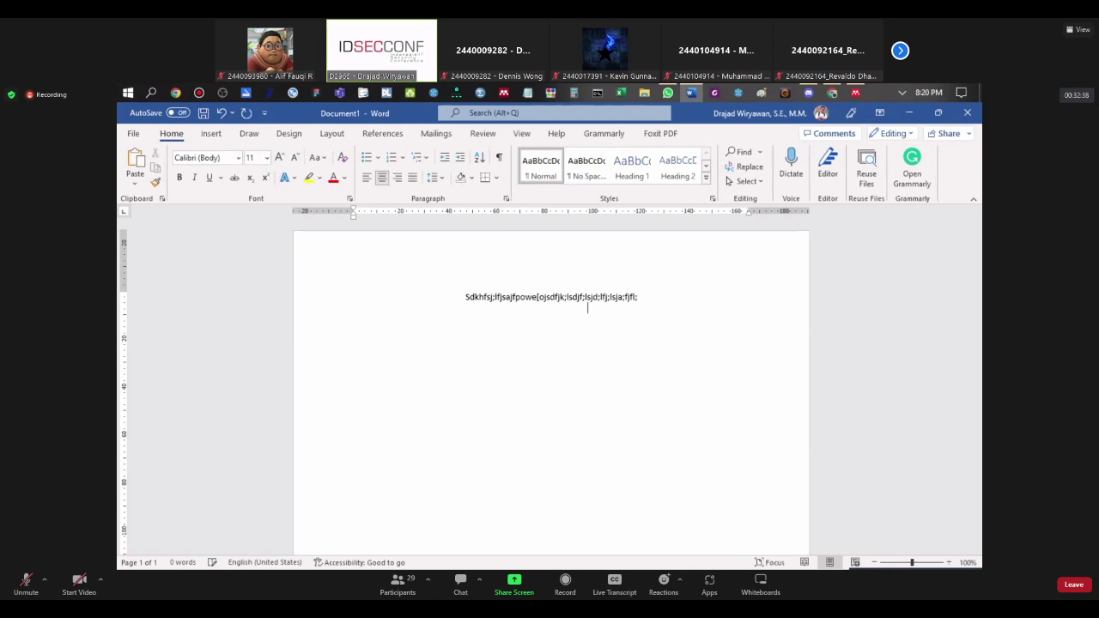
key("Return")
key("Return")
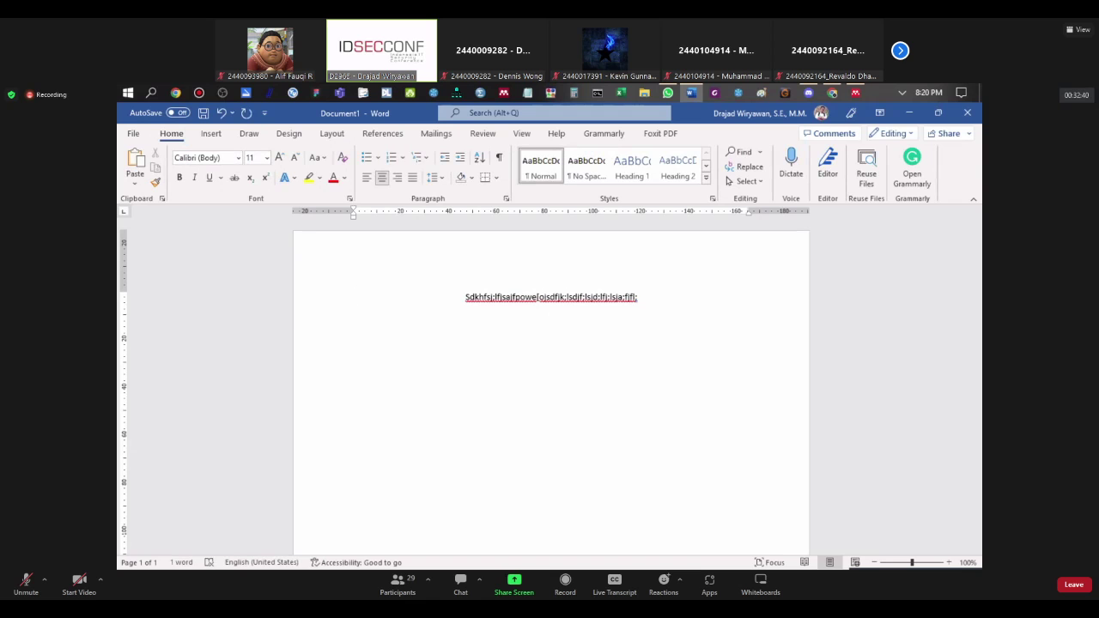
Step: Add the justified heading 'Introduction/Latar Belakang' below the title
left_click(412, 178)
type("Introduction/La")
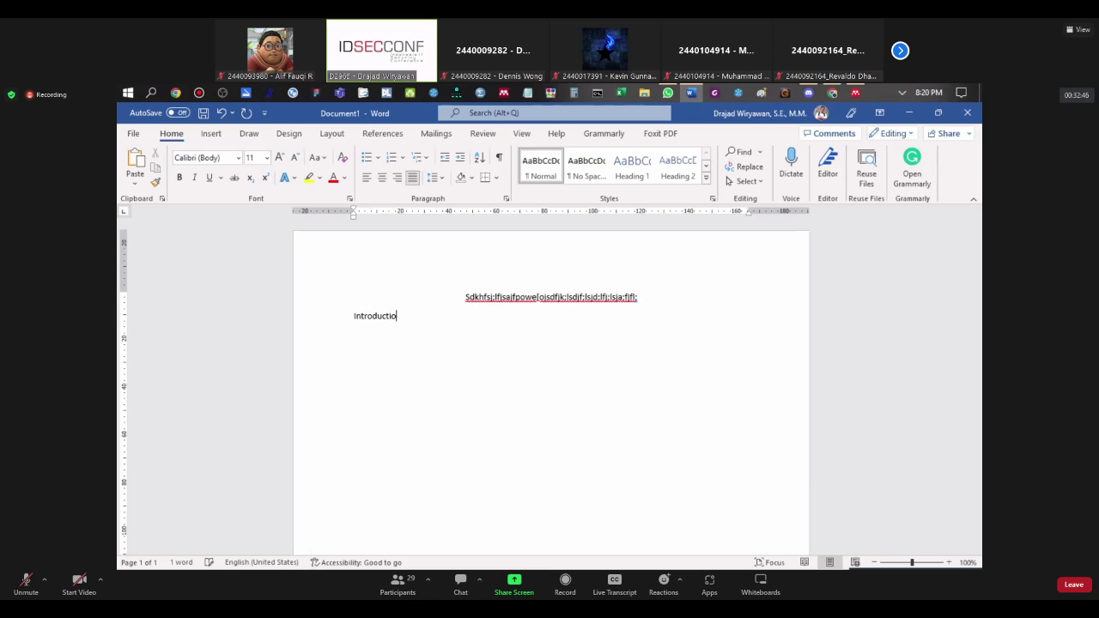
type("tar")
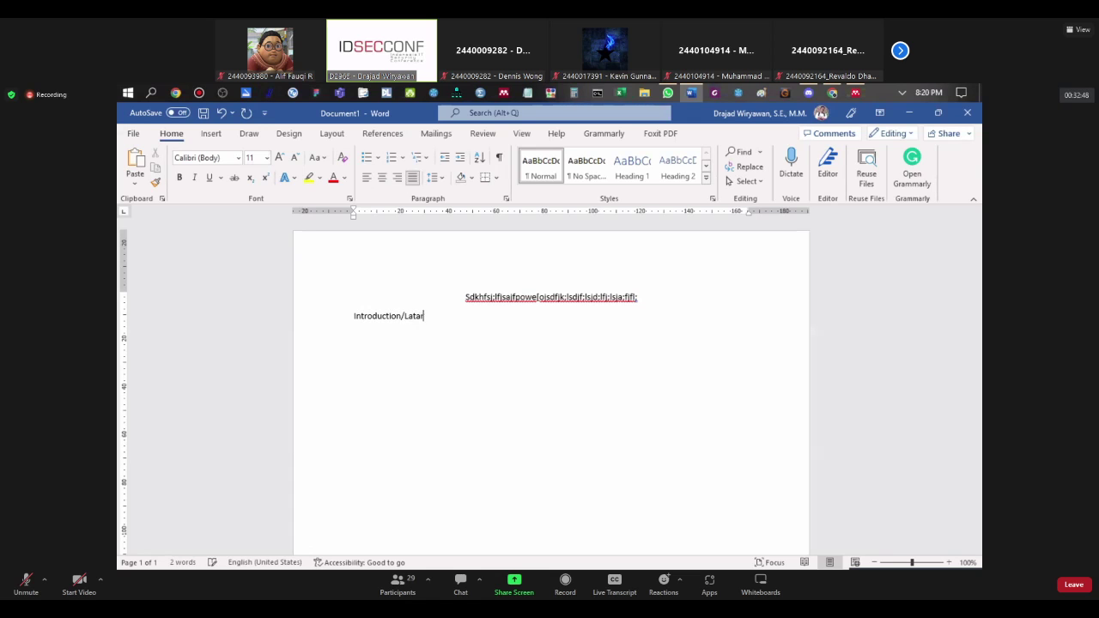
type(" Belakang")
key("Return")
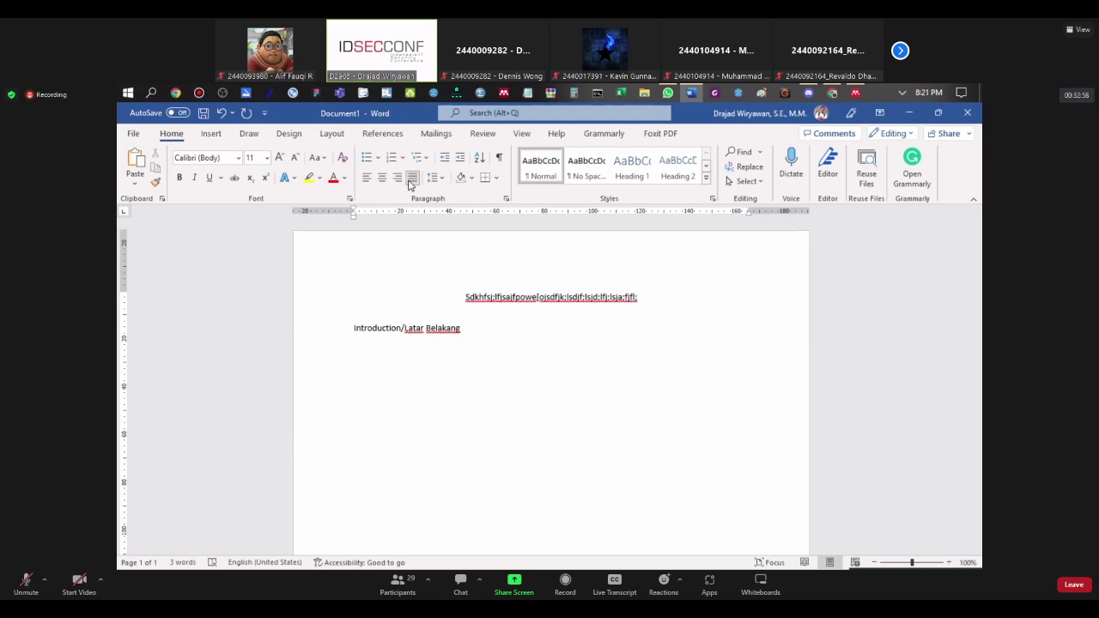
key("Return")
key("Return")
Step: Type a justified placeholder body line under the heading, with the caret at its end
type(";sjr;gfkljs;f;ls;lfj;ljsdf;l;lsdnf nlrkutpeojt;")
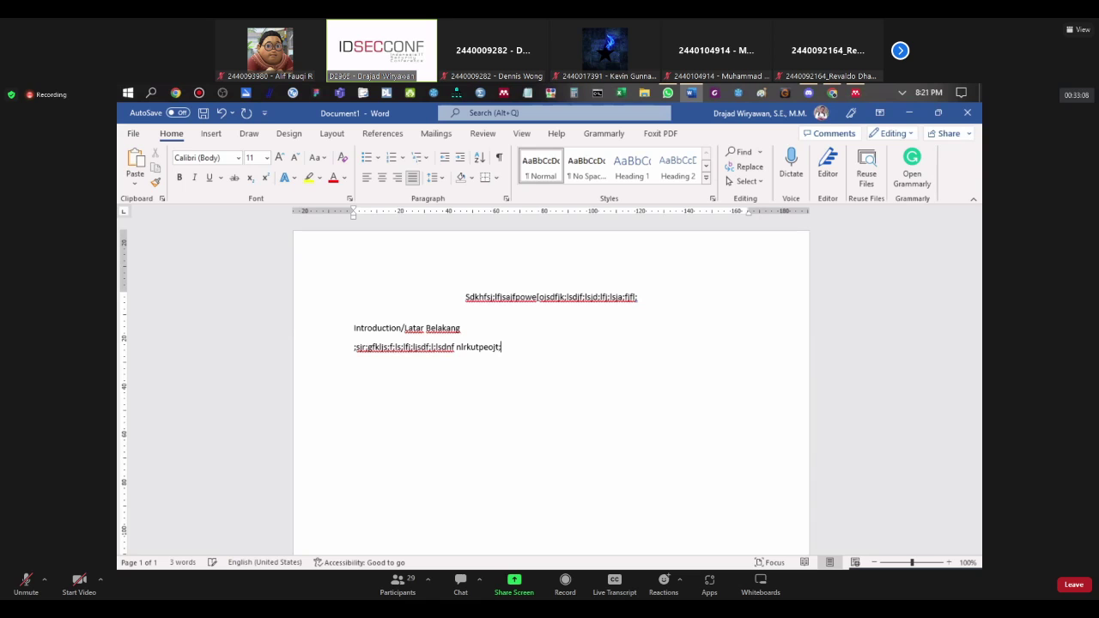
type(";lgrj;ljrg;ljdsl;gj;ldsfg")
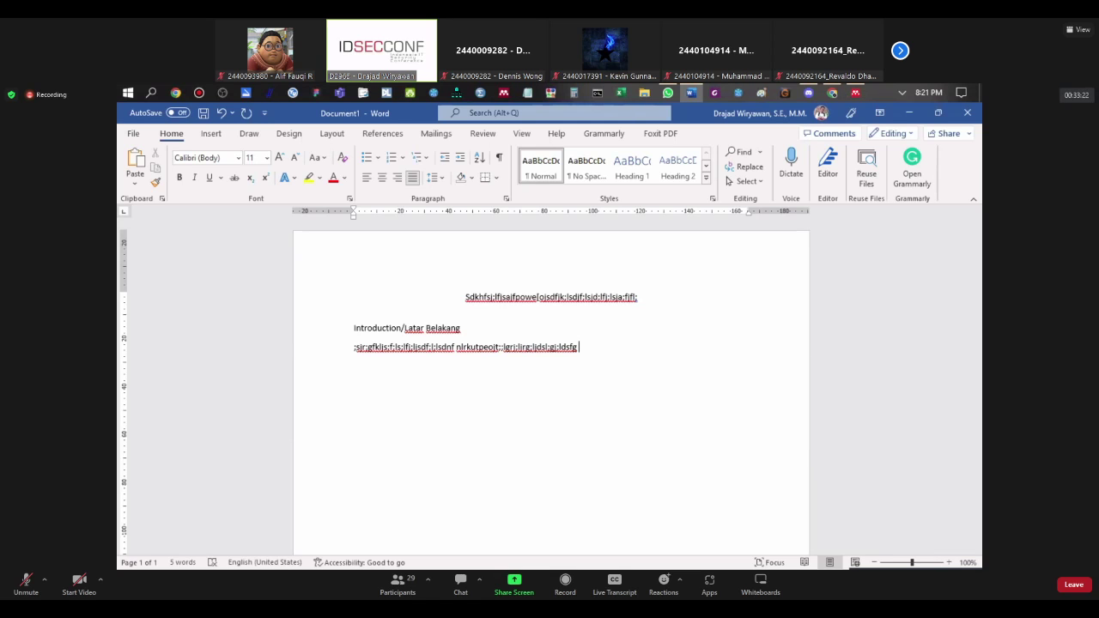
left_click(413, 178)
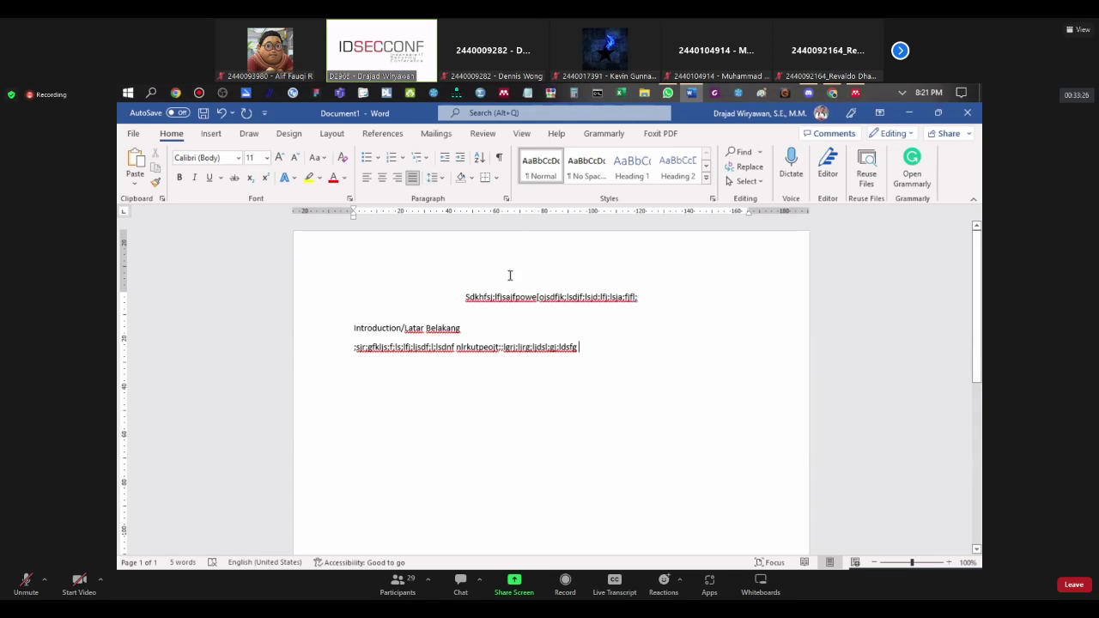
double_click(578, 347)
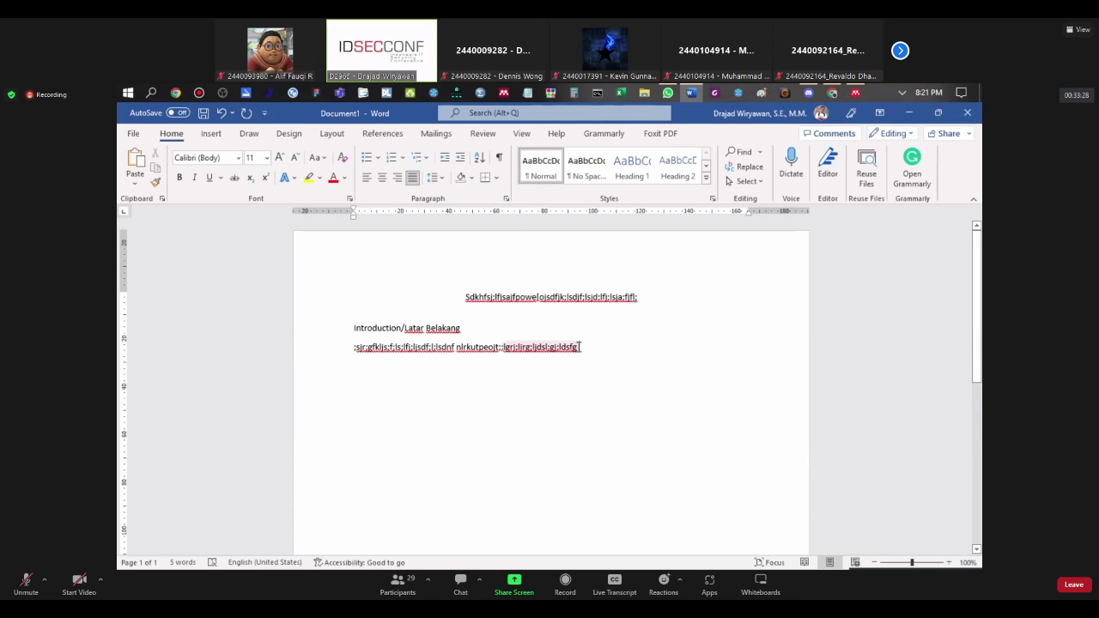
left_click(582, 347)
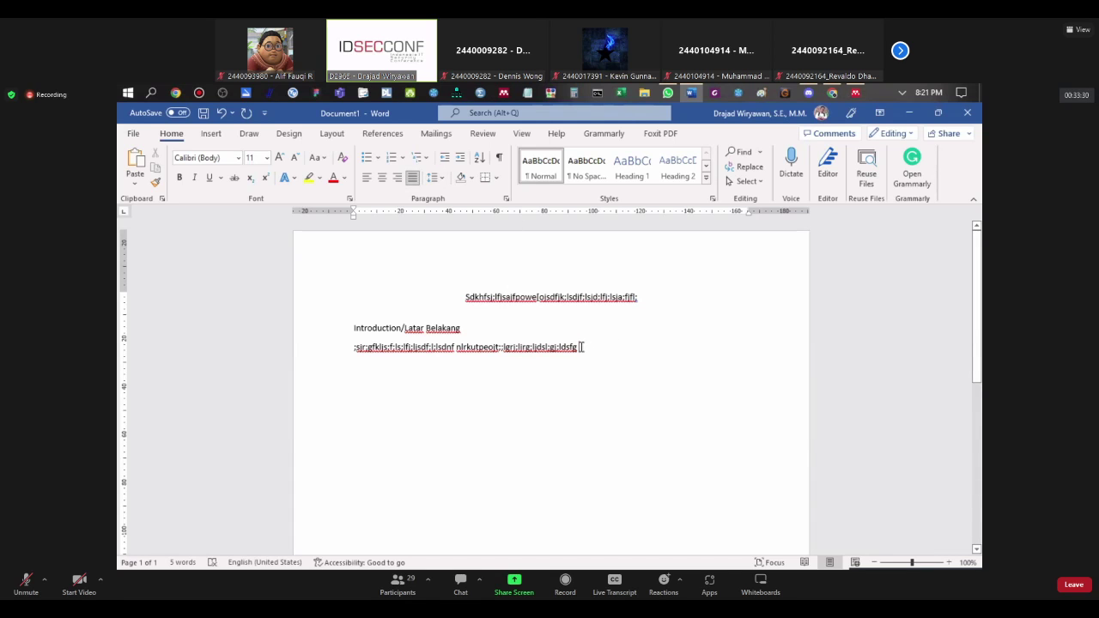
left_click(383, 135)
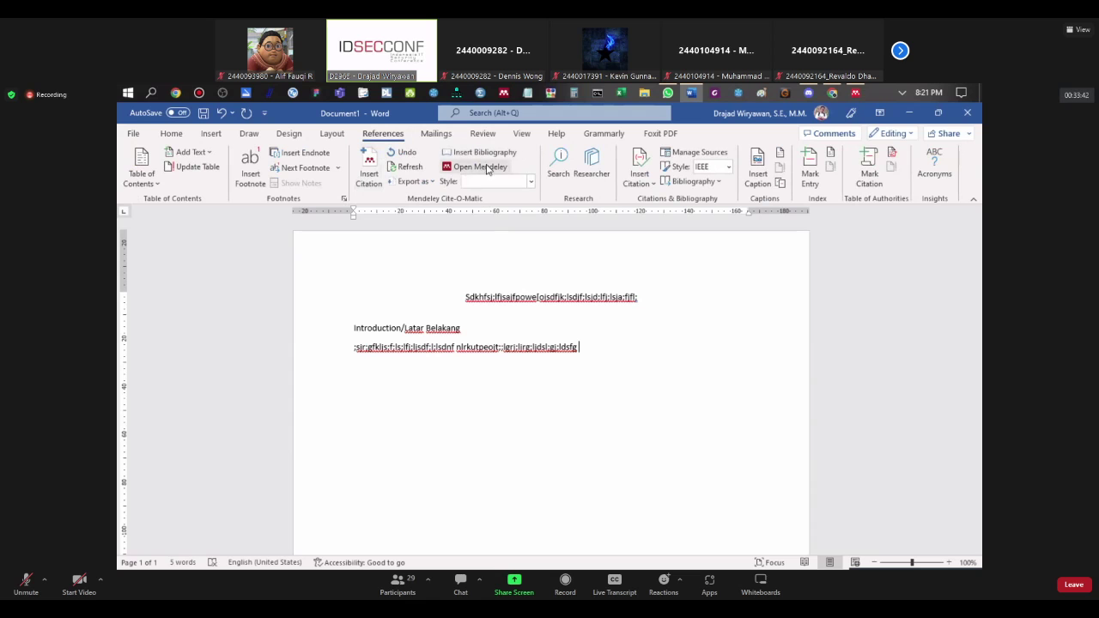
Step: Start a Mendeley citation after the body text, keeping My Library, and go to Mendeley Desktop
double_click(575, 346)
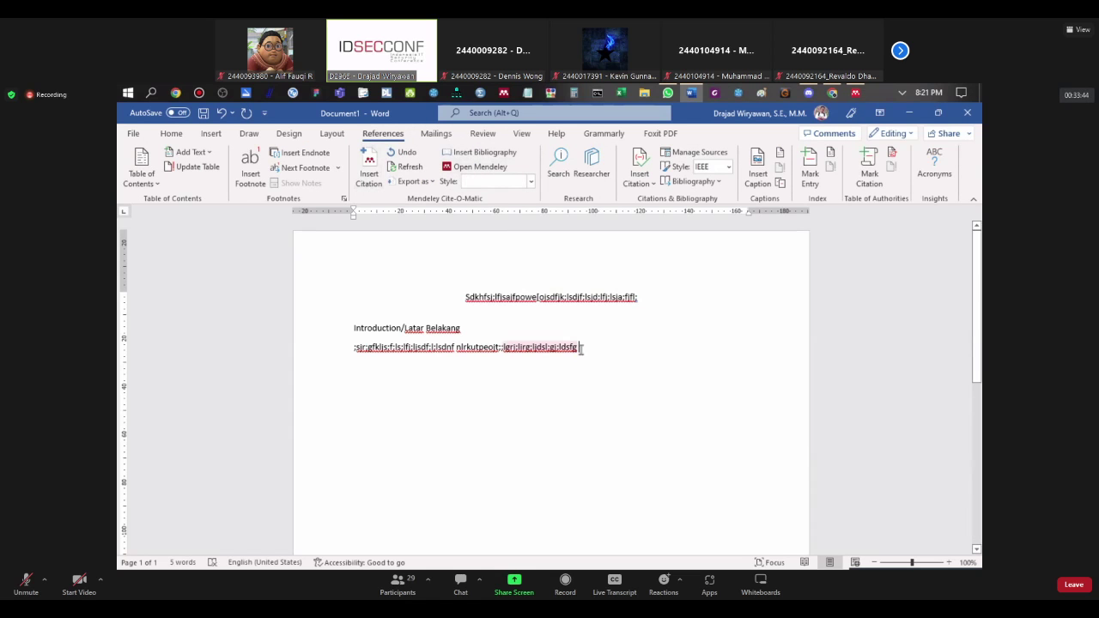
left_click(582, 348)
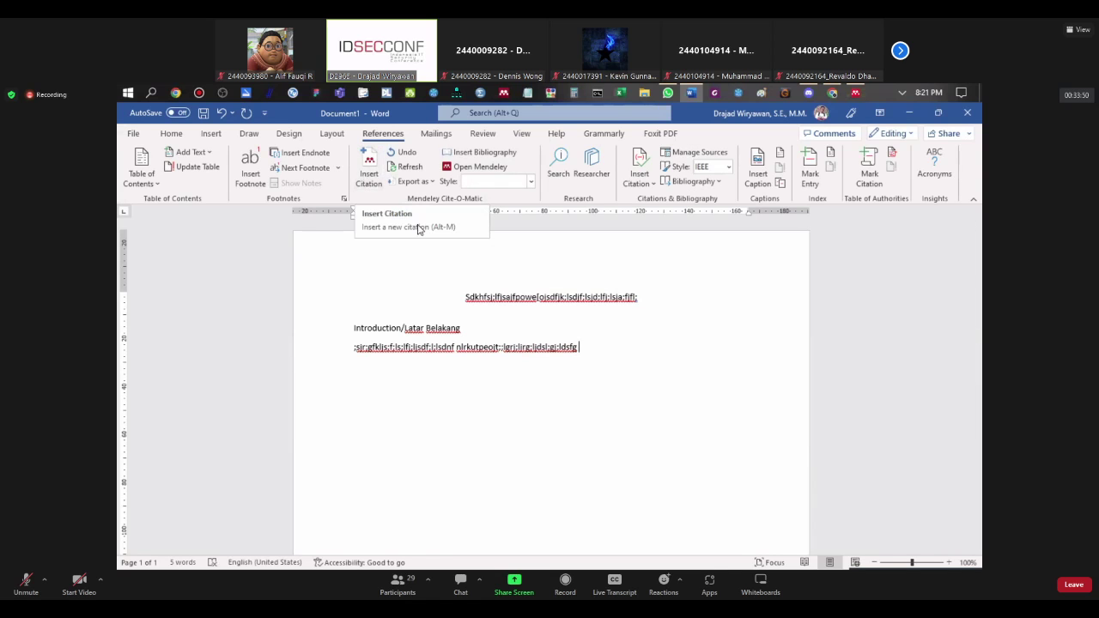
left_click(369, 182)
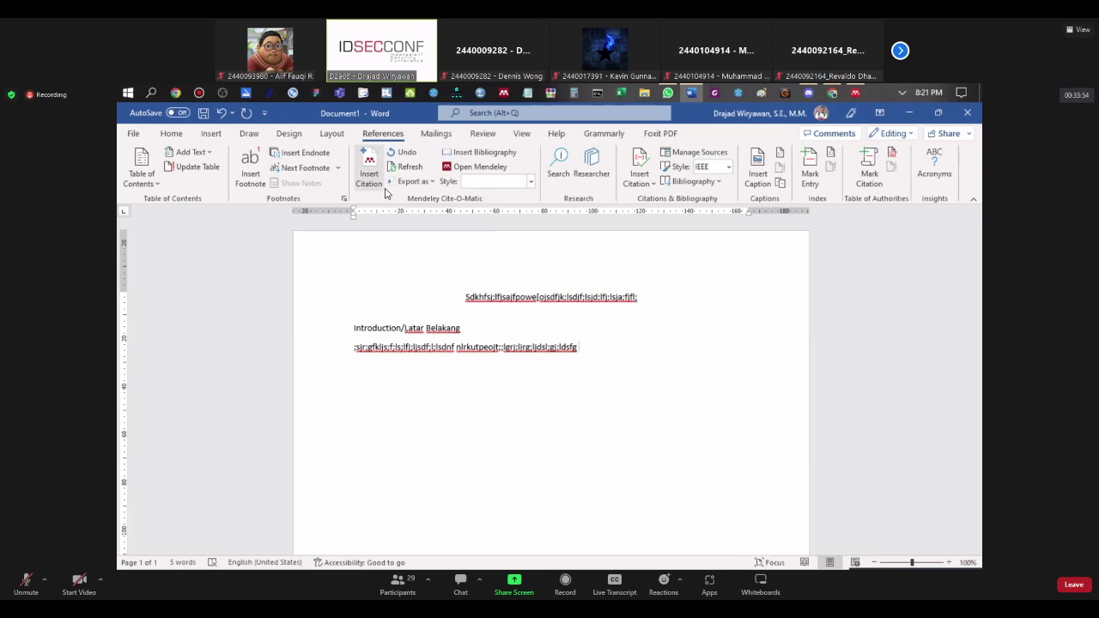
left_click(375, 180)
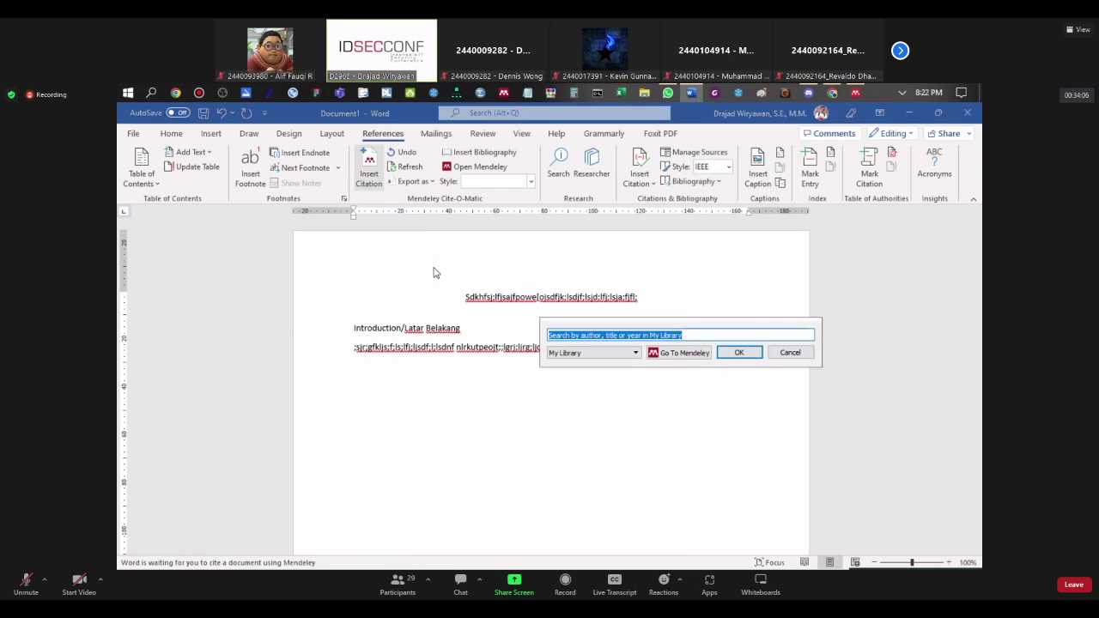
left_click_drag(547, 329, 438, 254)
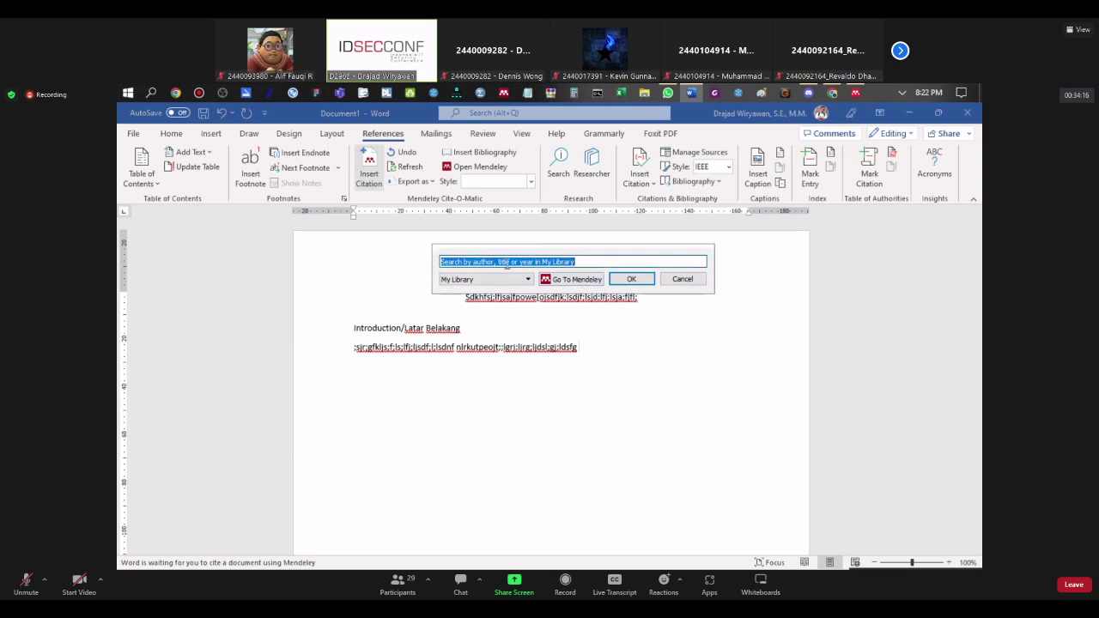
left_click(511, 282)
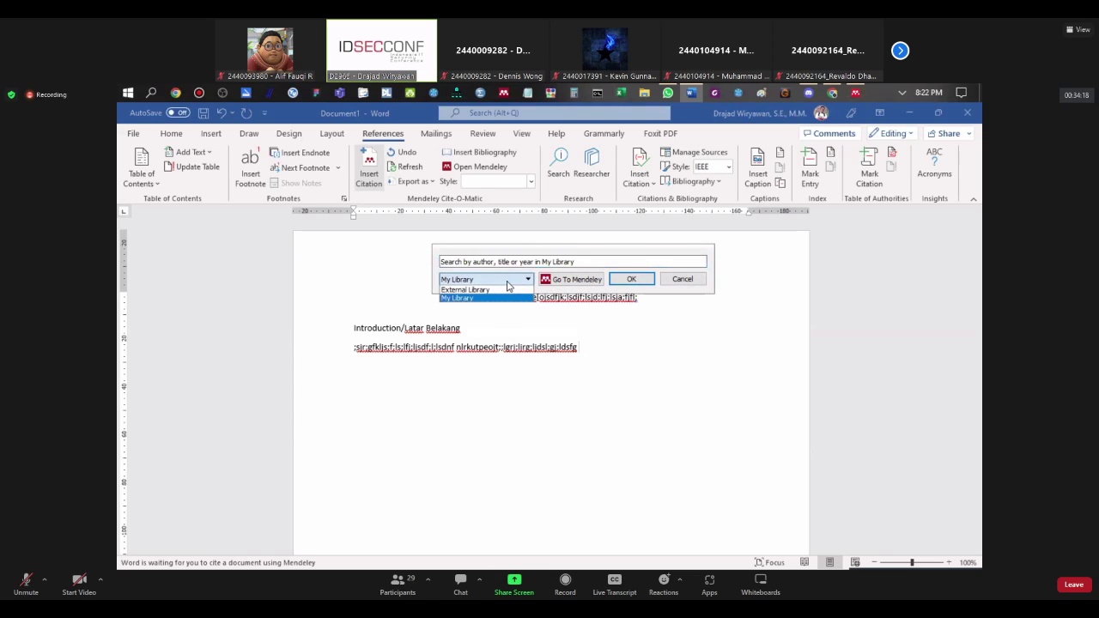
left_click(509, 282)
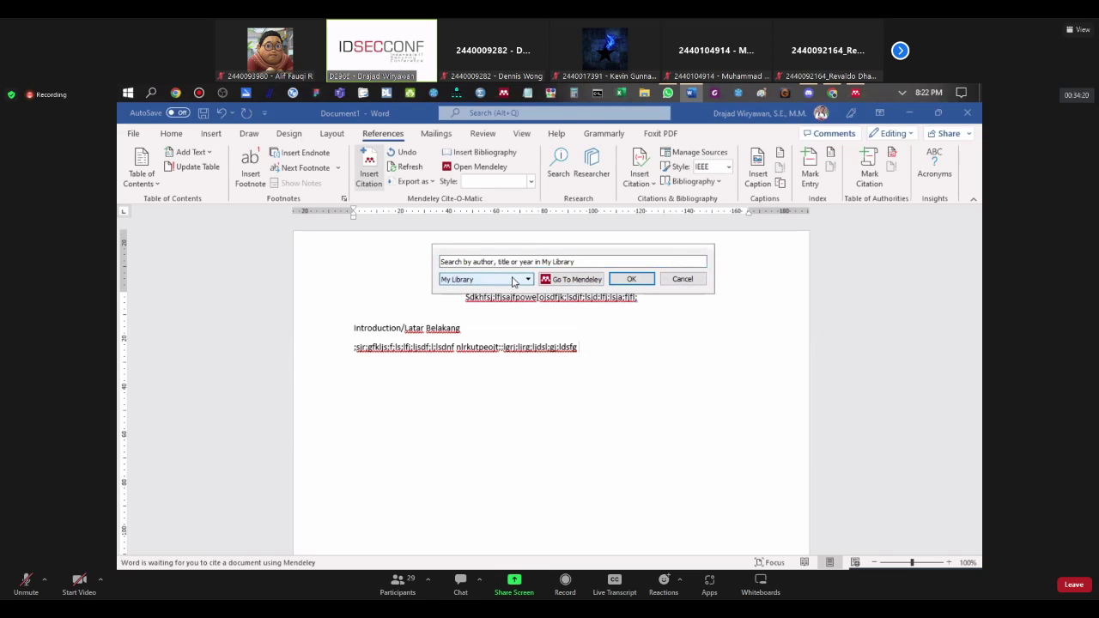
left_click(498, 263)
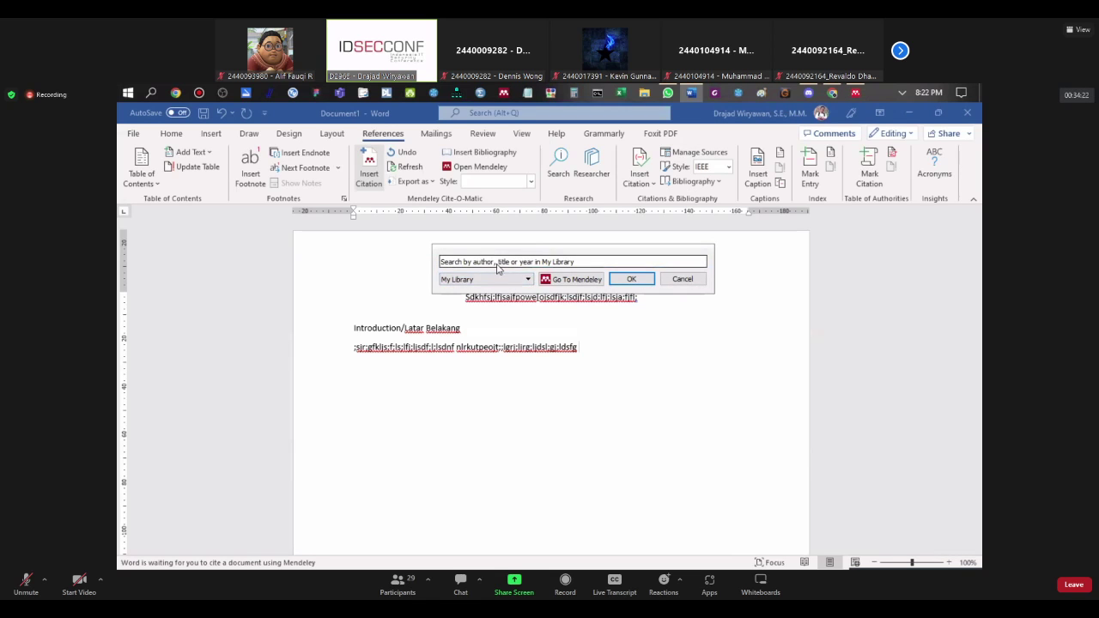
left_click(559, 280)
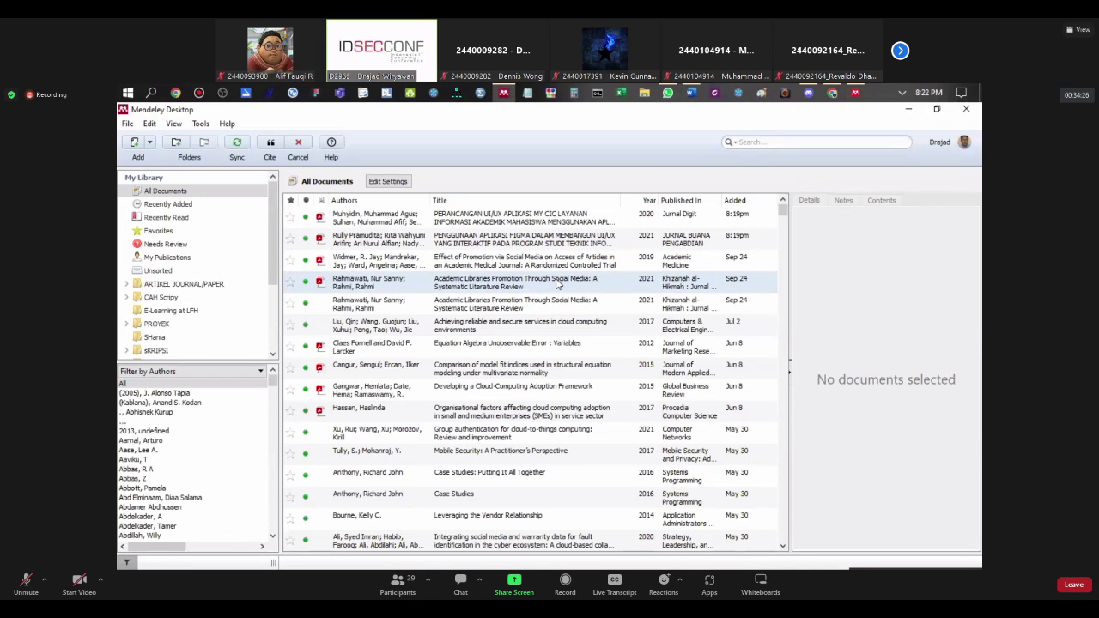
Step: Minimize and restore Mendeley Desktop, browse its folder sidebar, then return to Word
left_click(908, 109)
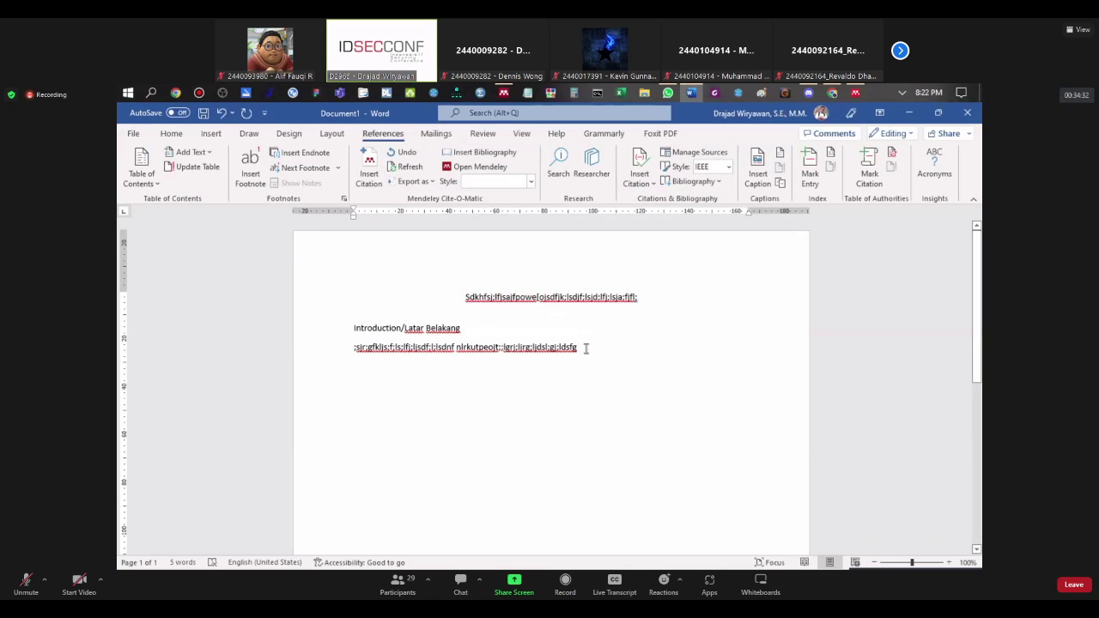
left_click(505, 94)
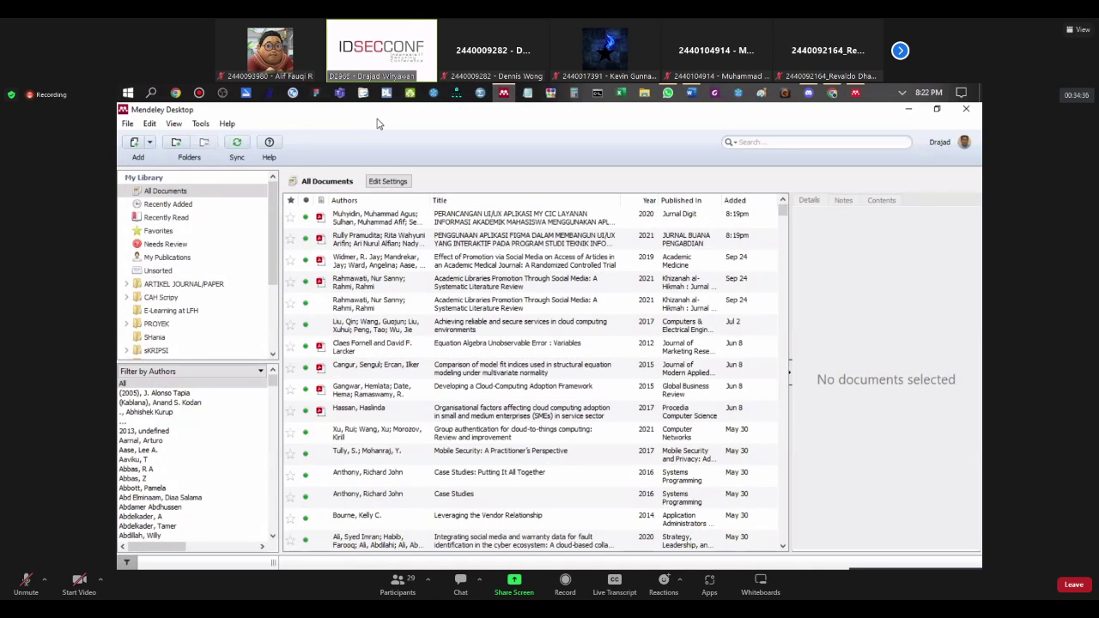
scroll(193, 351, "down", 2)
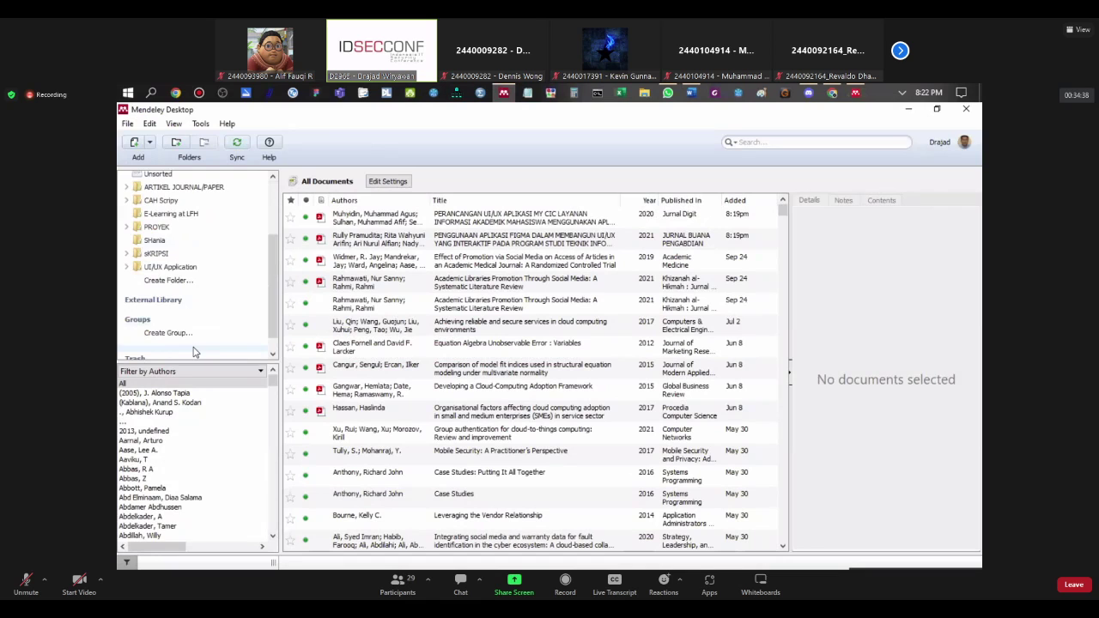
scroll(194, 351, "up", 2)
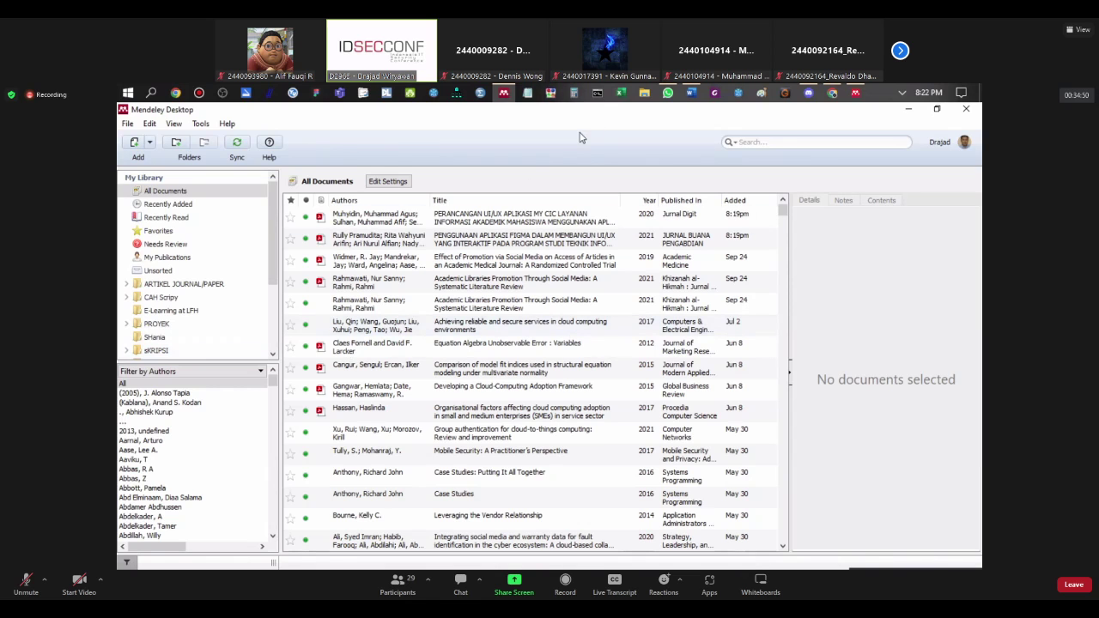
left_click(691, 93)
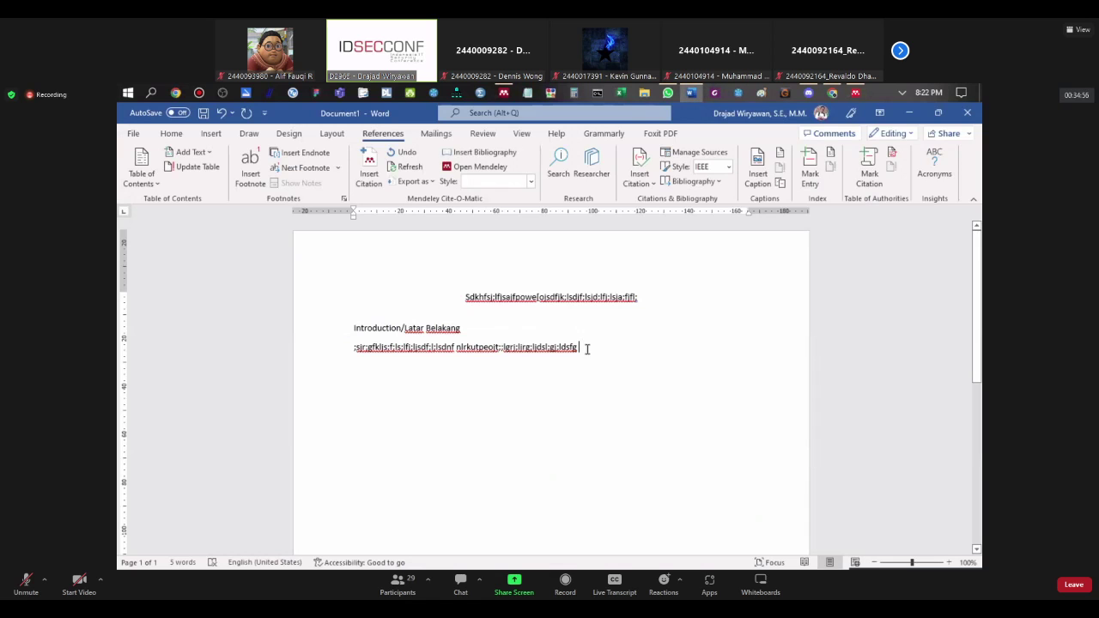
Step: Start a new citation and open the UI/UX Application folder in a restored Mendeley window
left_click(375, 185)
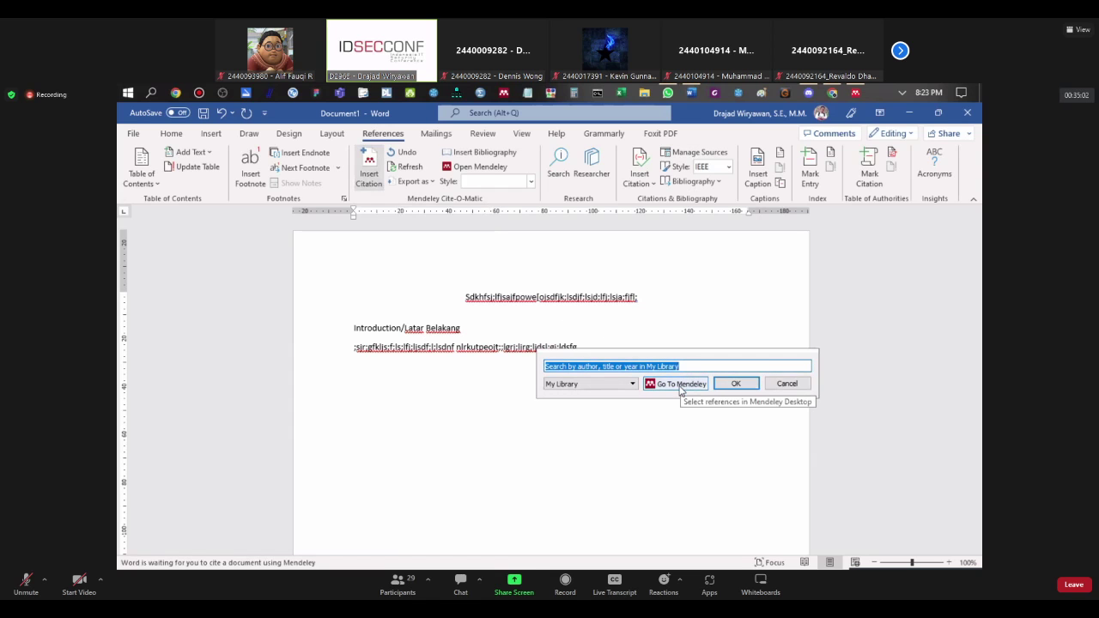
left_click(681, 383)
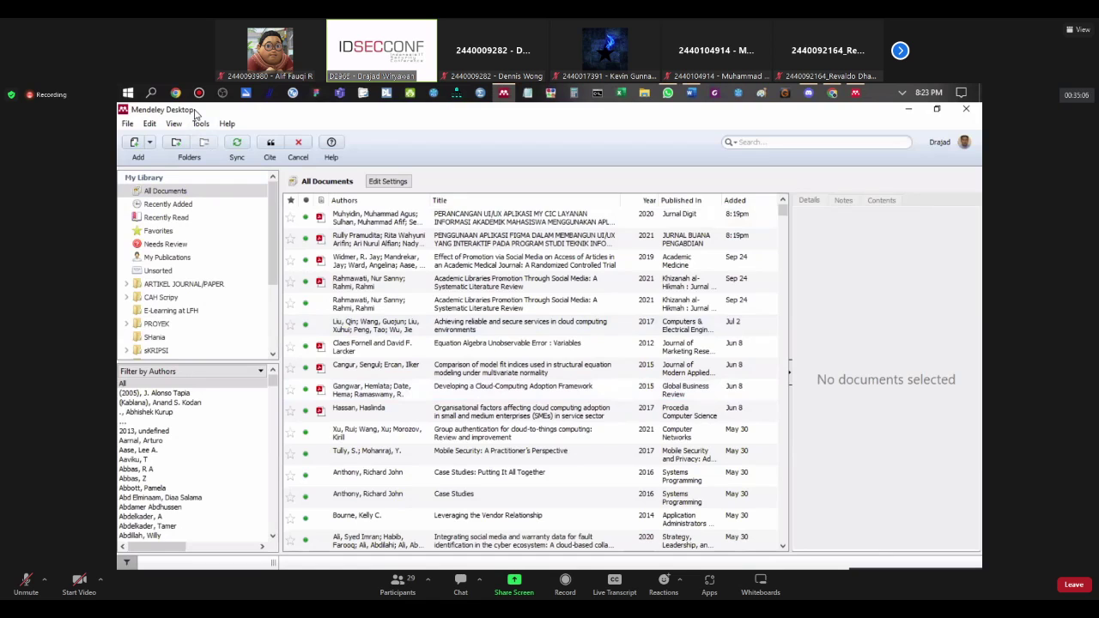
double_click(196, 114)
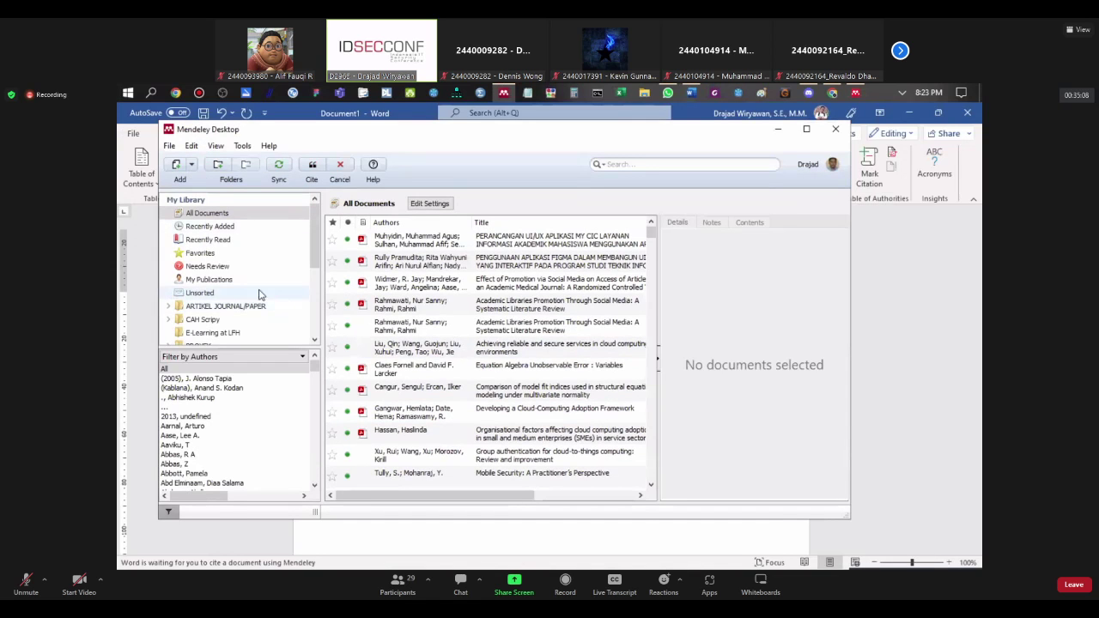
scroll(219, 300, "down", 1)
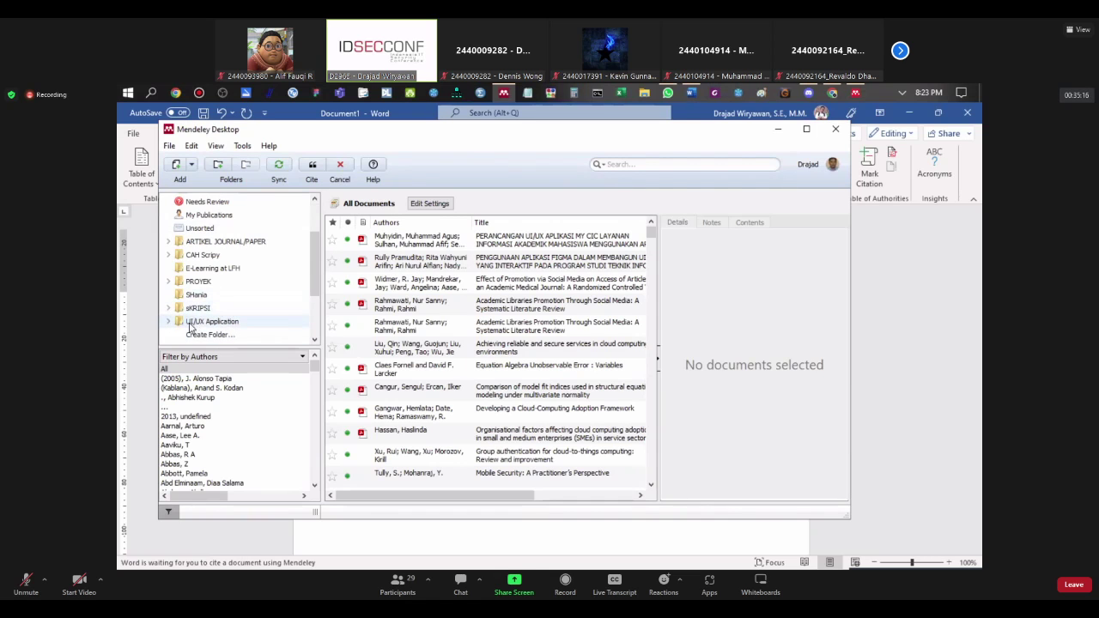
left_click(194, 323)
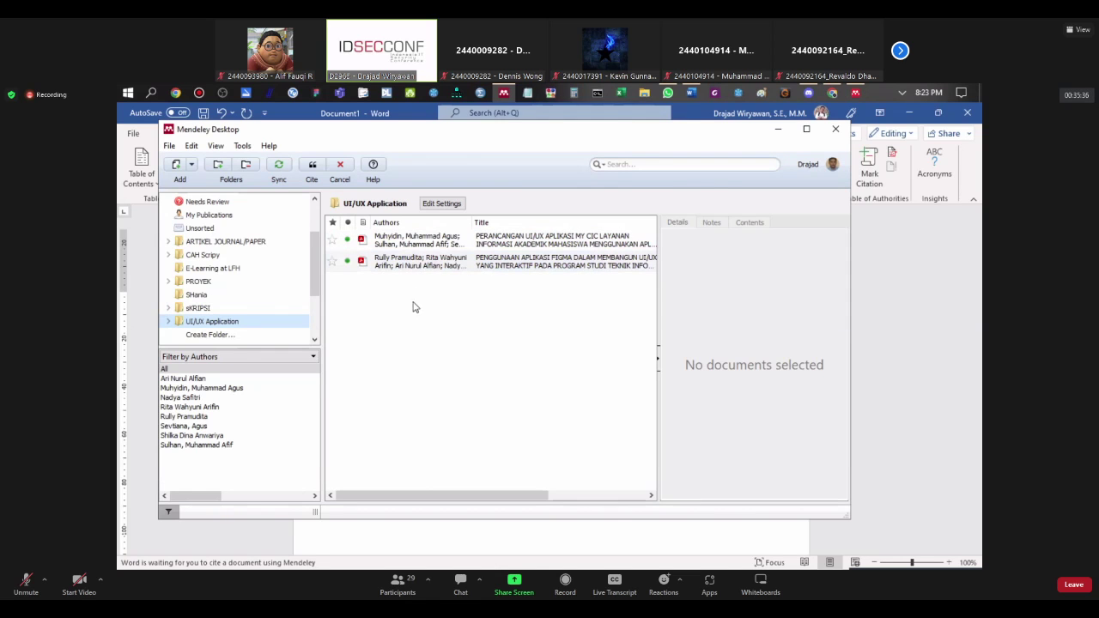
Step: Cite both UI/UX Application papers into Word as [1], [2]
left_click(388, 246)
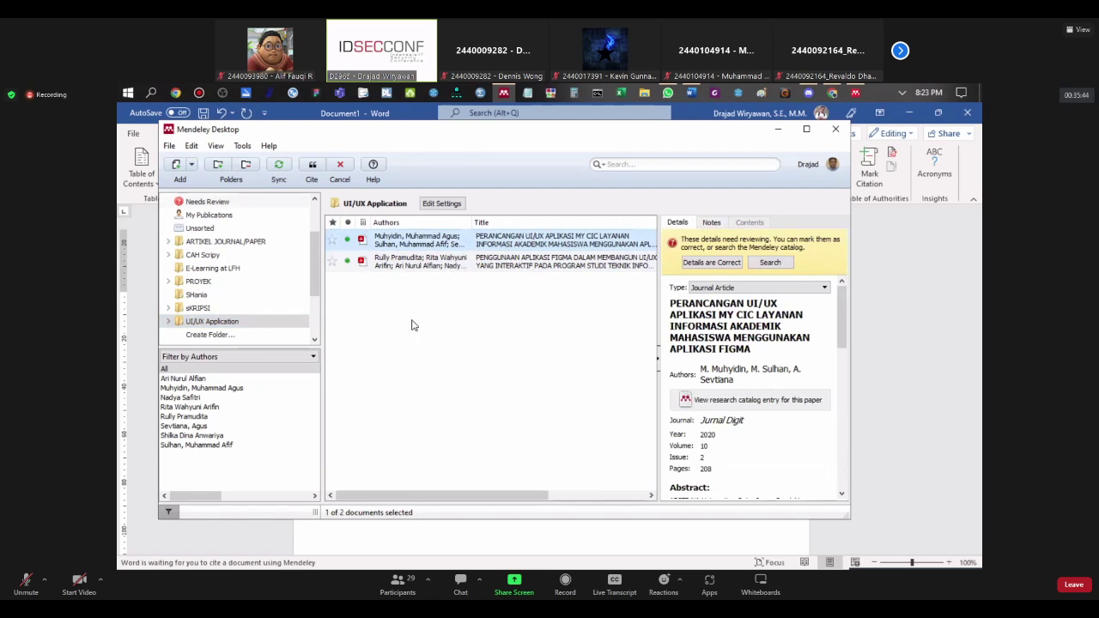
left_click(416, 262, "shift")
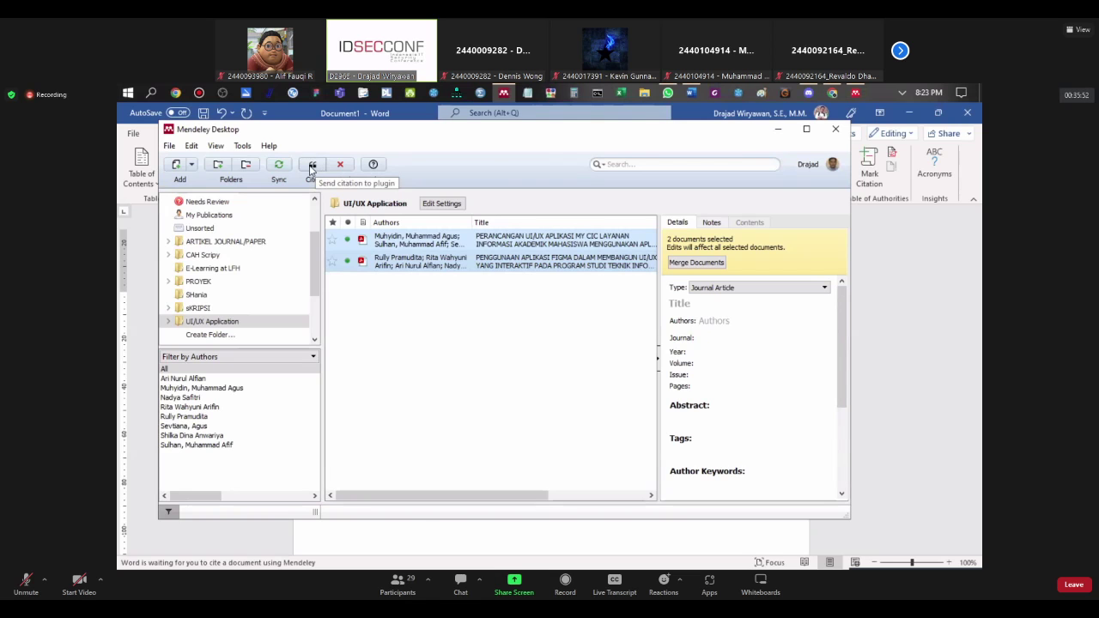
left_click(312, 166)
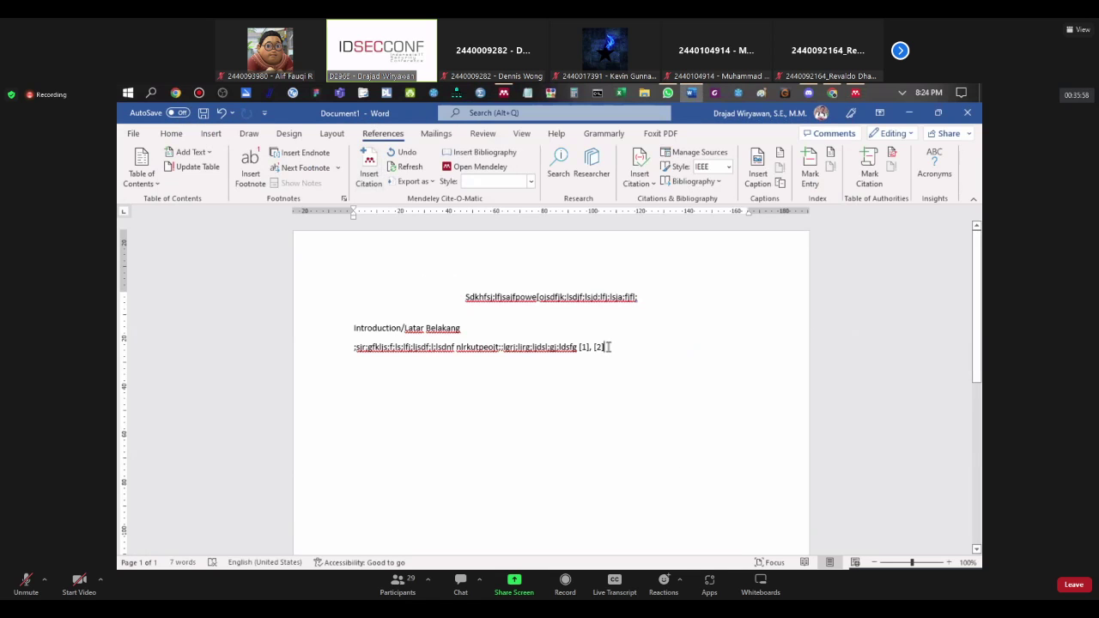
left_click_drag(608, 346, 581, 346)
Step: Change the Mendeley citation style to American Psychological Association 7th edition
left_click(650, 358)
left_click(615, 348)
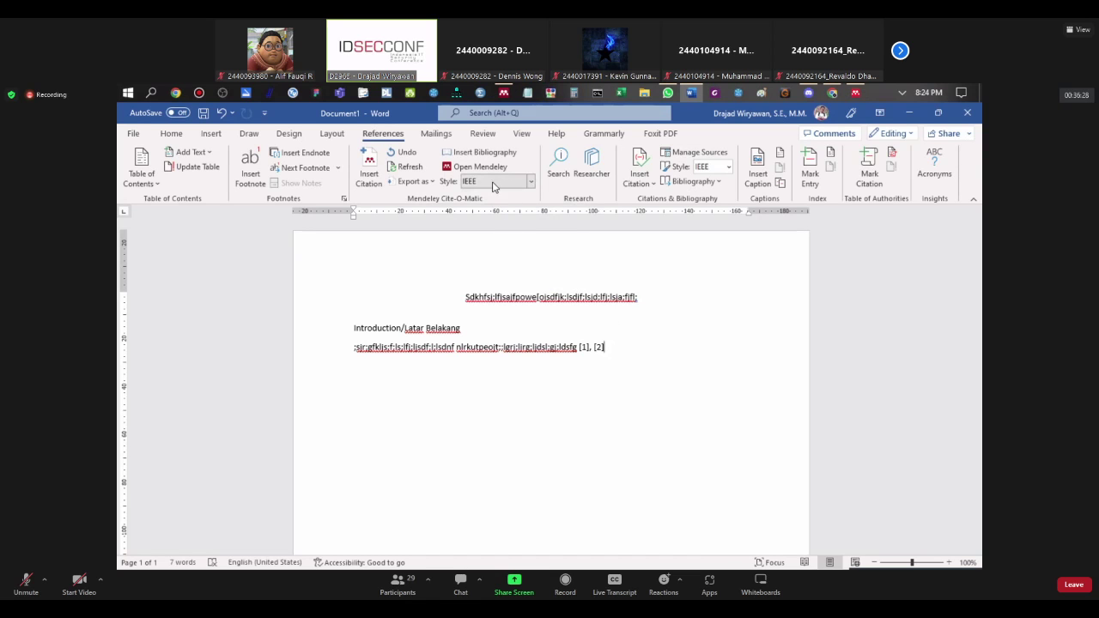
left_click(493, 183)
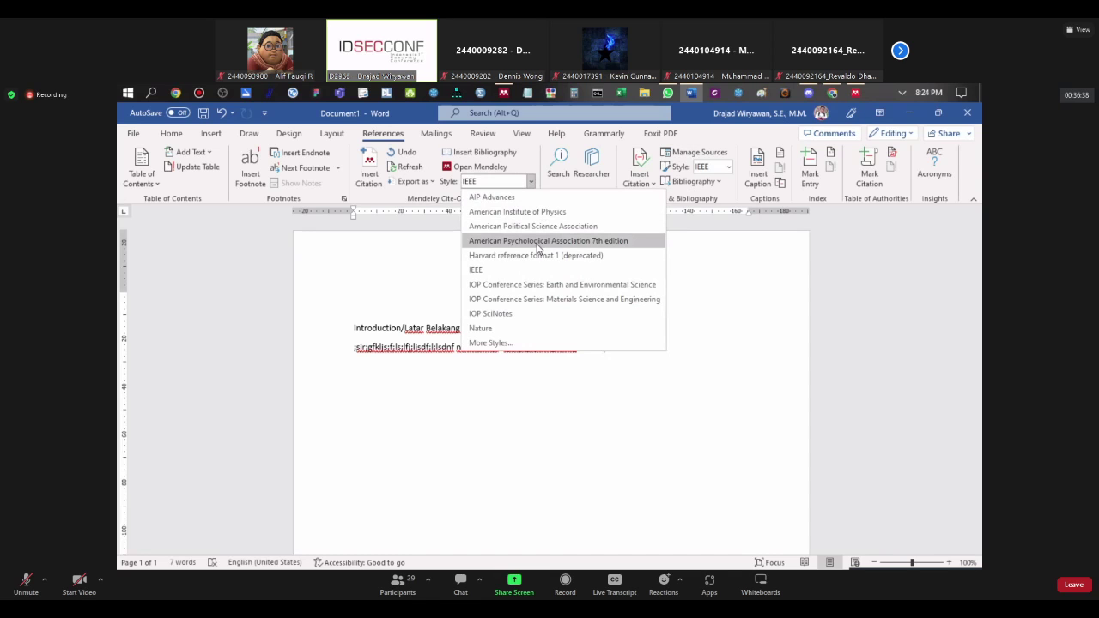
left_click(538, 242)
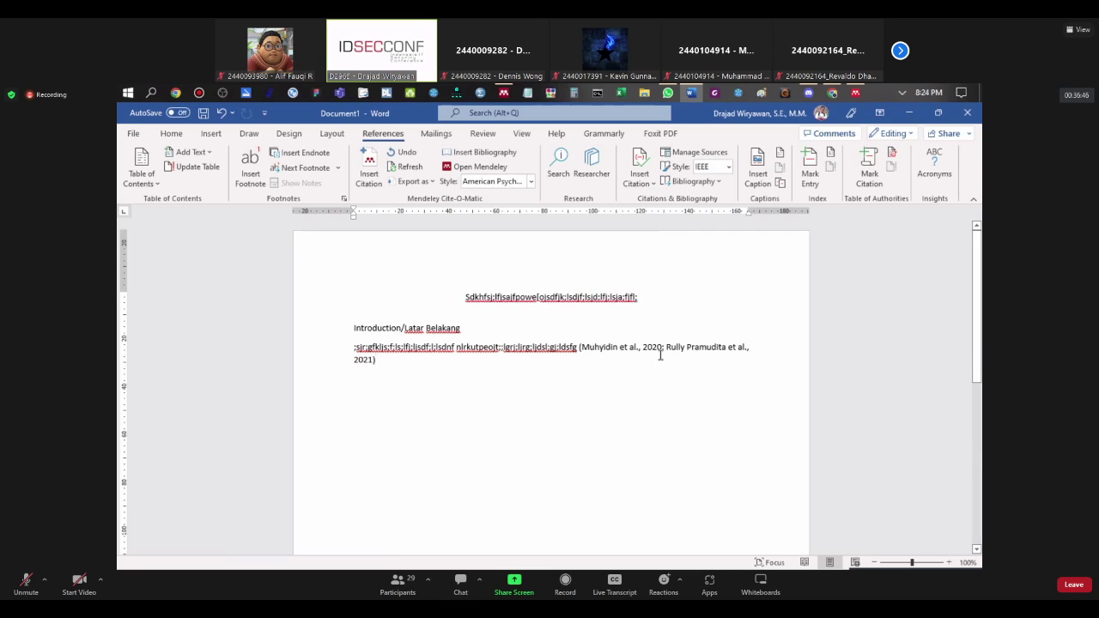
Step: Continue the paragraph with more sample text and start another citation from Mendeley
type("... ")
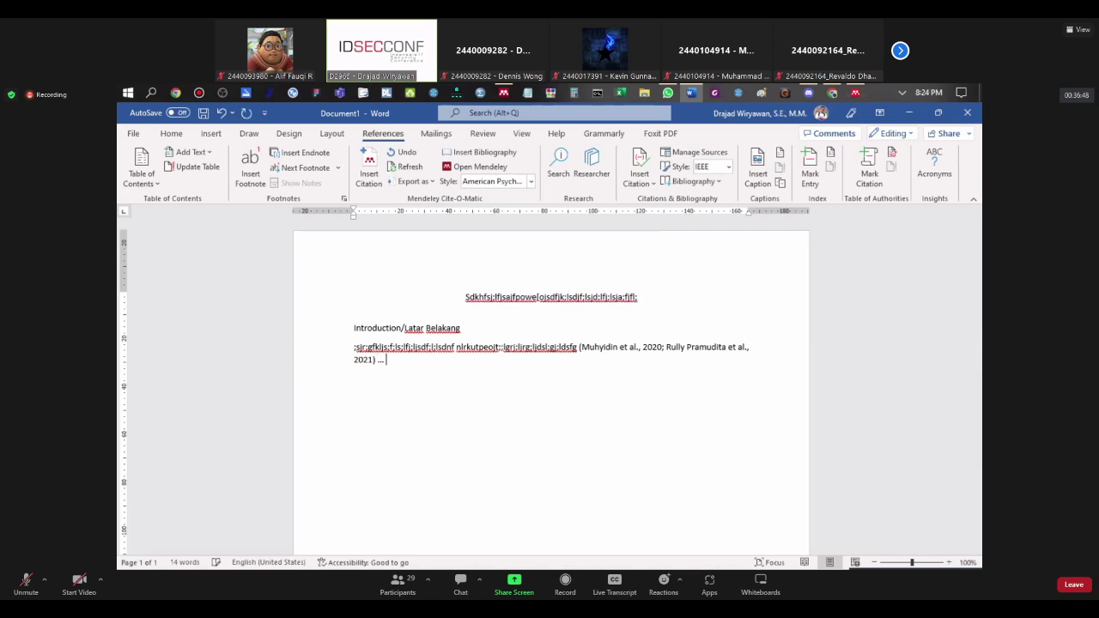
type("ashdkjahskdjhkjsahdkjahskjdhkjashdjkhak")
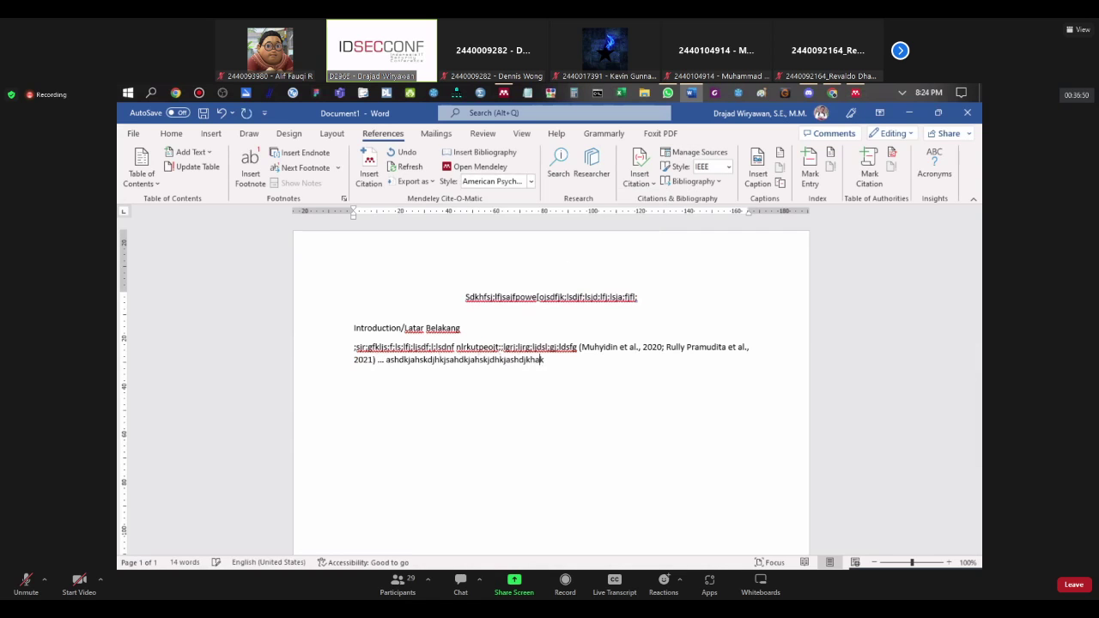
type("jshdkjhsdkjhjksadhjkashdjkahskdjjkahsdjkhajksdhj")
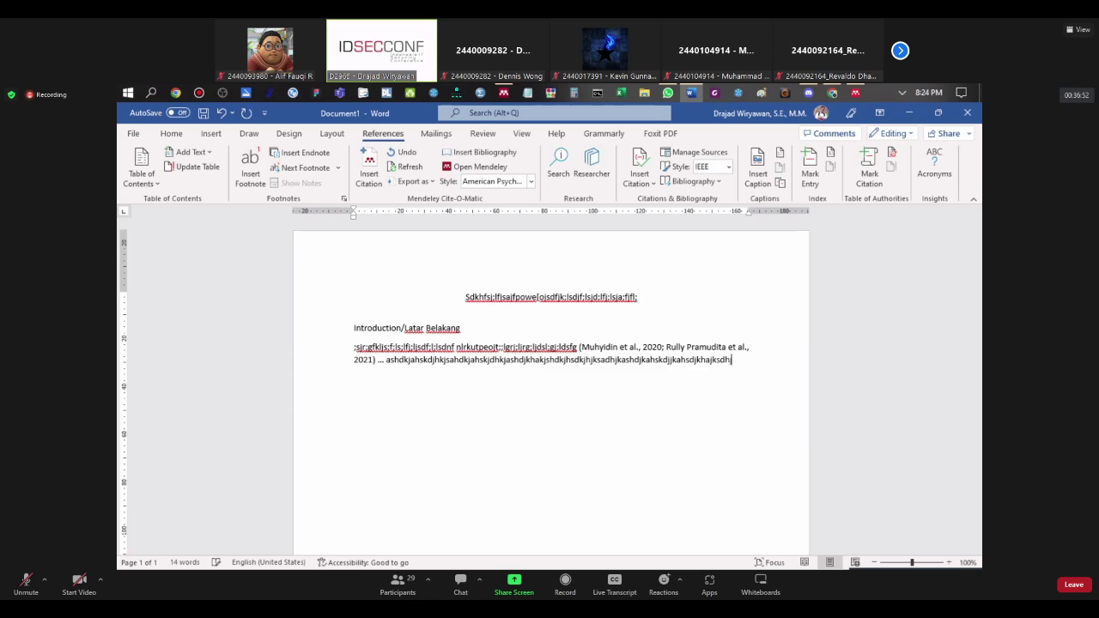
type("kahsdjhasjkdhkajshdkjahsdkjhakjhdsjkhdkjahaskjd")
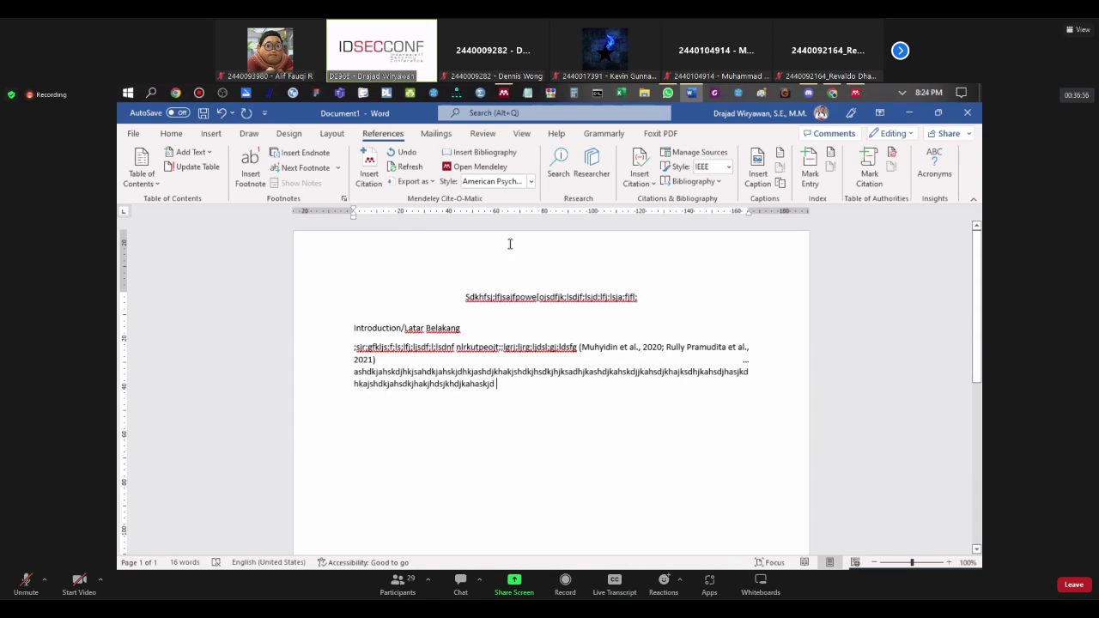
left_click(370, 167)
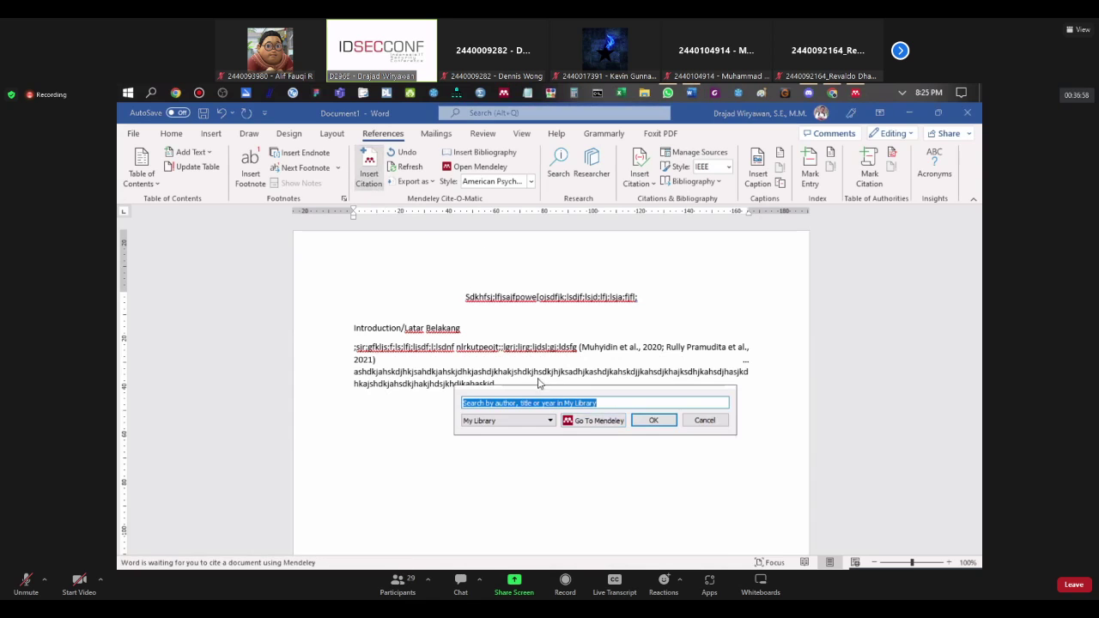
left_click(591, 421)
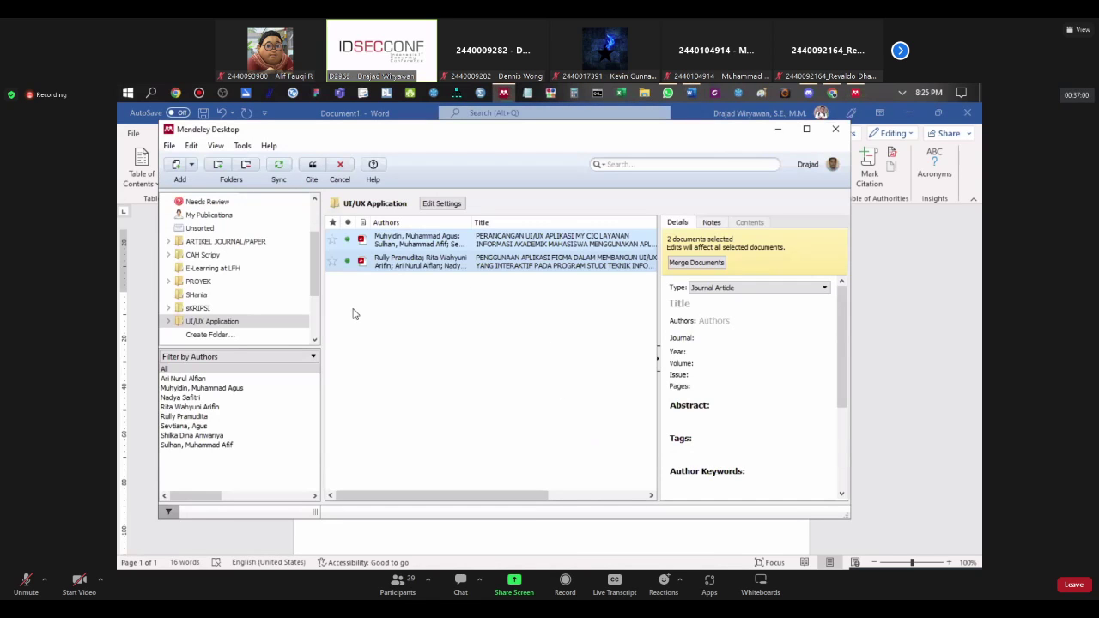
Step: Move the UI/UX Application folder into sKRIPSI and open the PROYEK folder
left_click(170, 321)
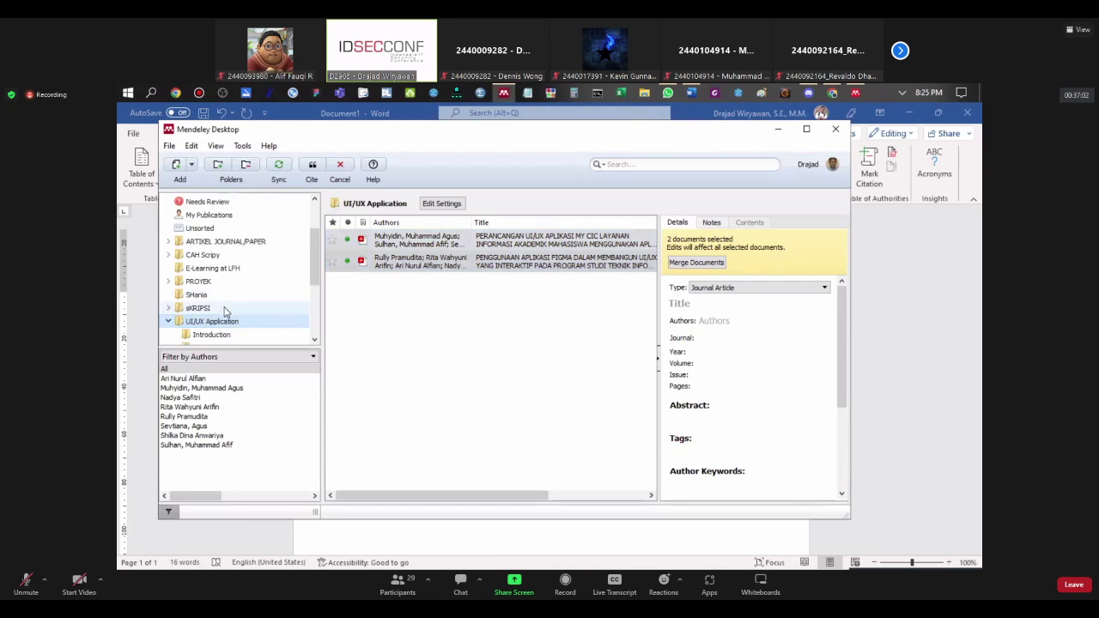
scroll(225, 311, "down", 1)
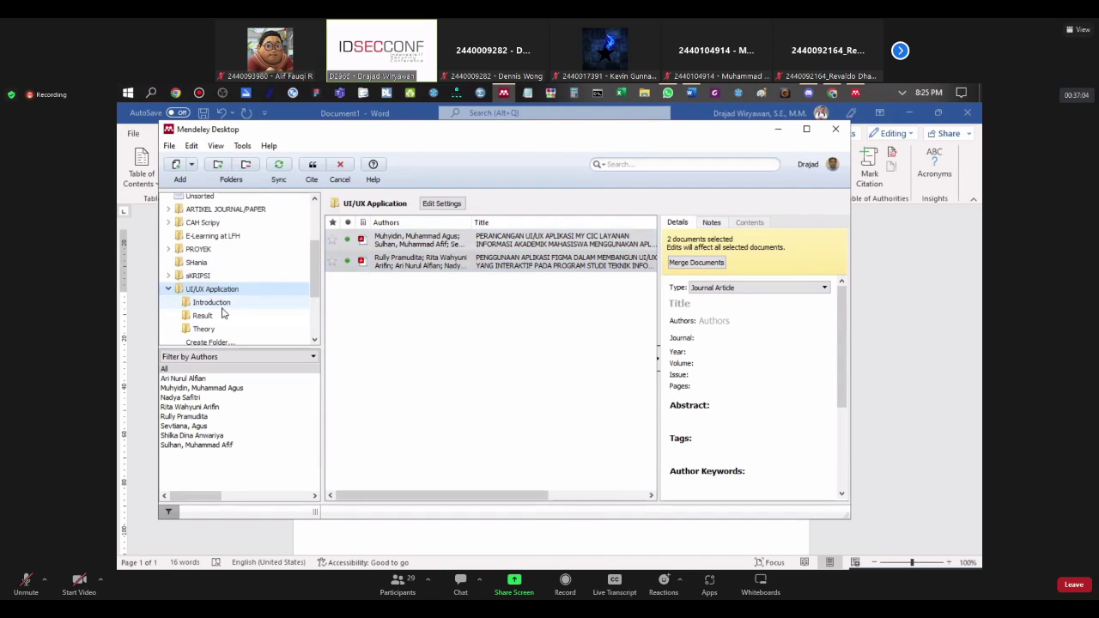
left_click_drag(213, 290, 170, 281)
left_click(209, 291)
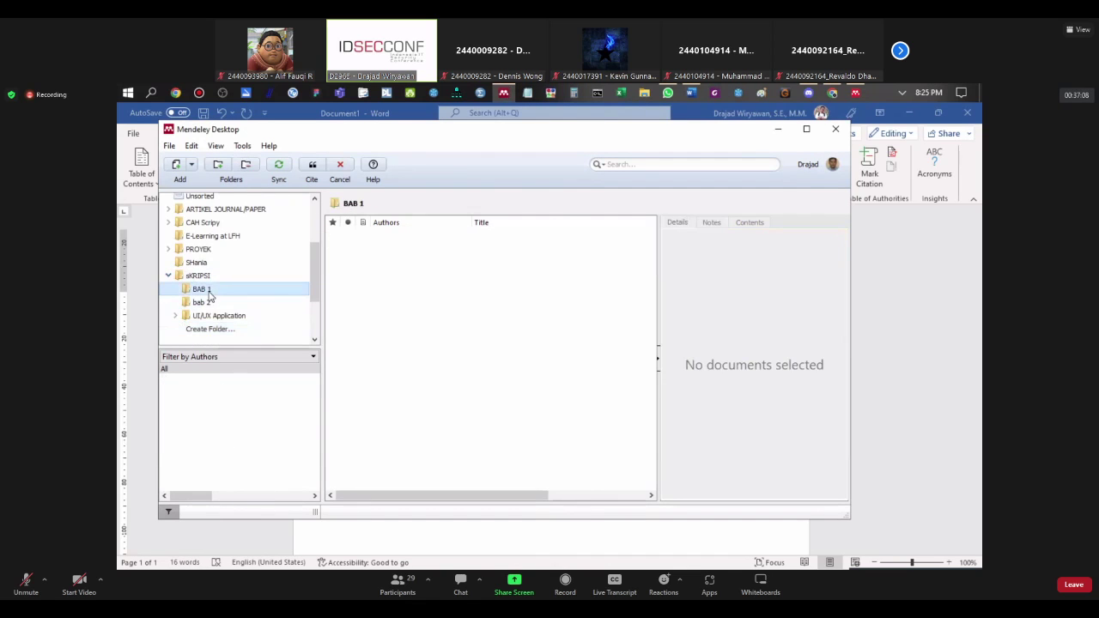
left_click(204, 301)
left_click(196, 262)
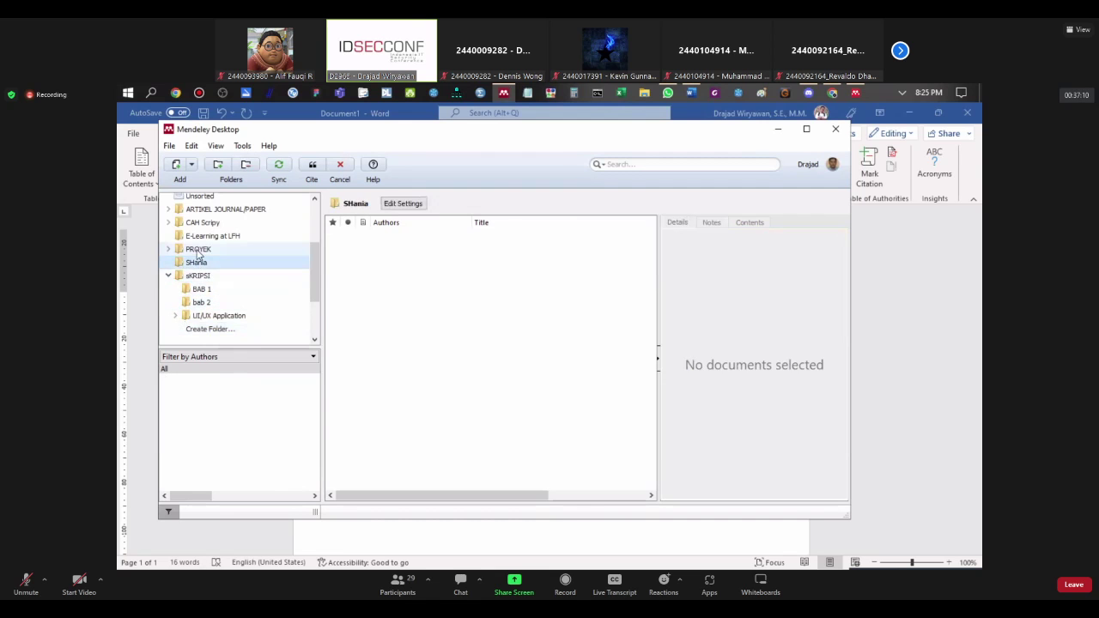
left_click(197, 248)
Step: Select eight PROYEK papers, starting with the robot malicious-attacks paper, and cite them in Word
scroll(410, 330, "down", 1)
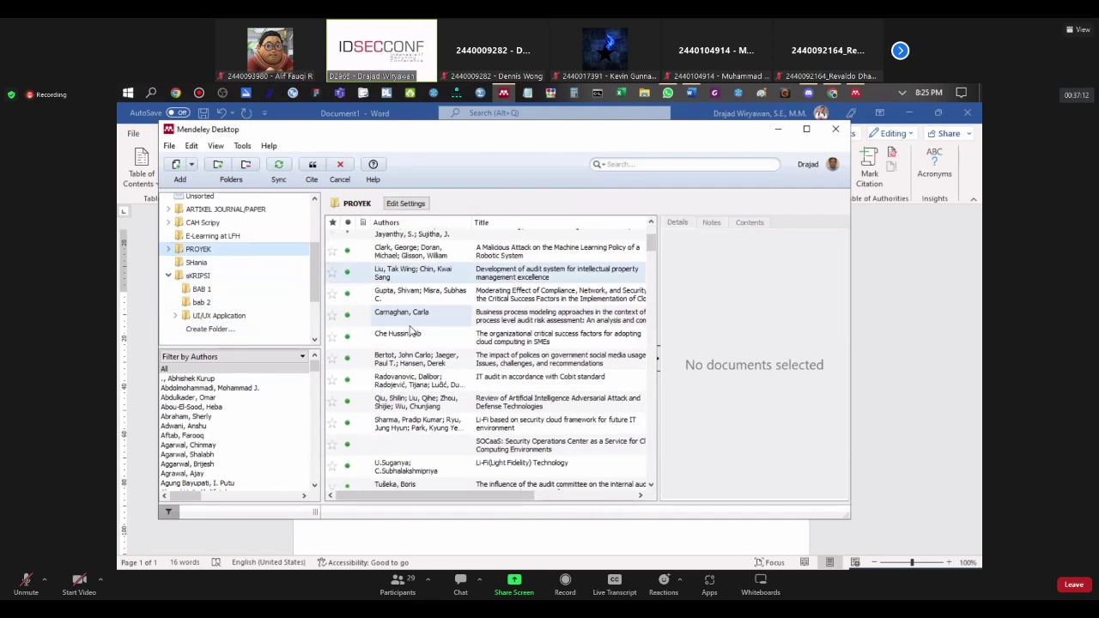
scroll(411, 331, "up", 3)
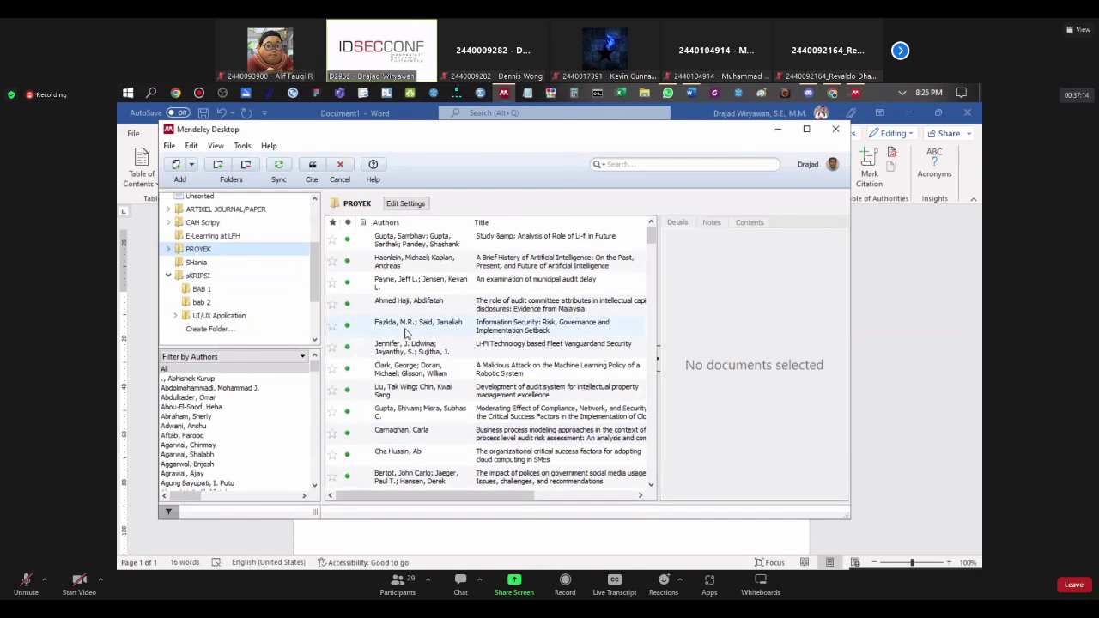
scroll(407, 333, "down", 3)
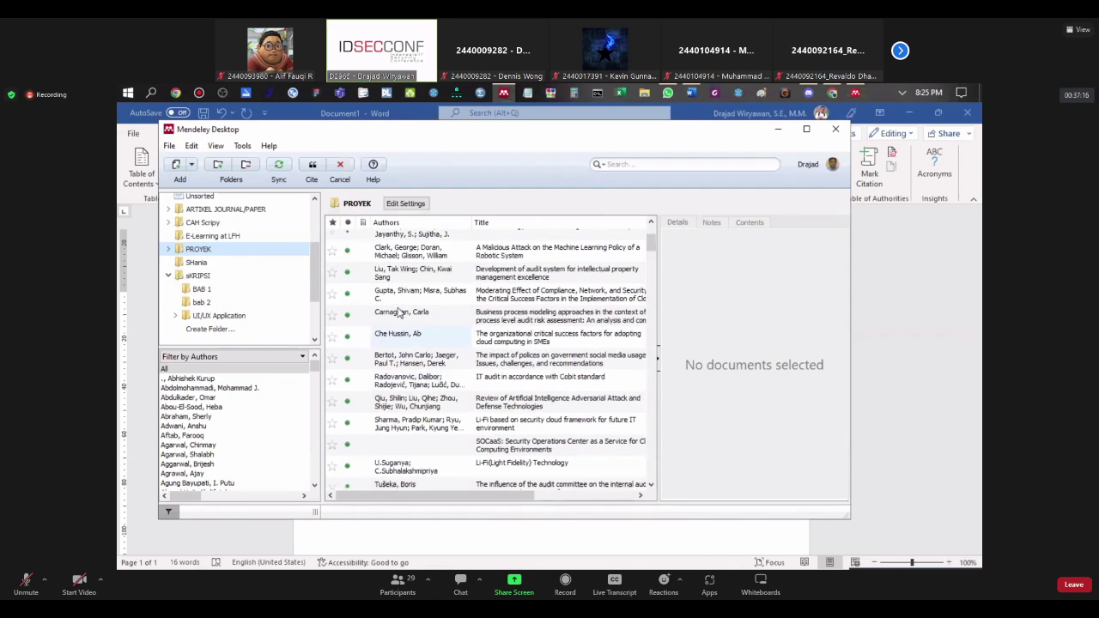
left_click(395, 250)
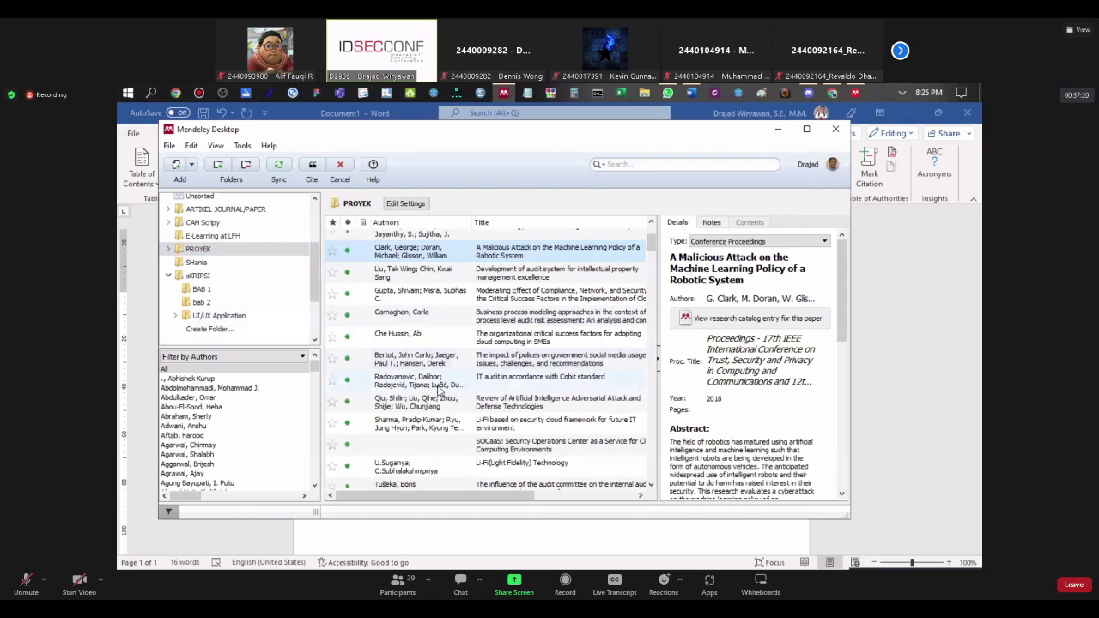
left_click(404, 410, "shift")
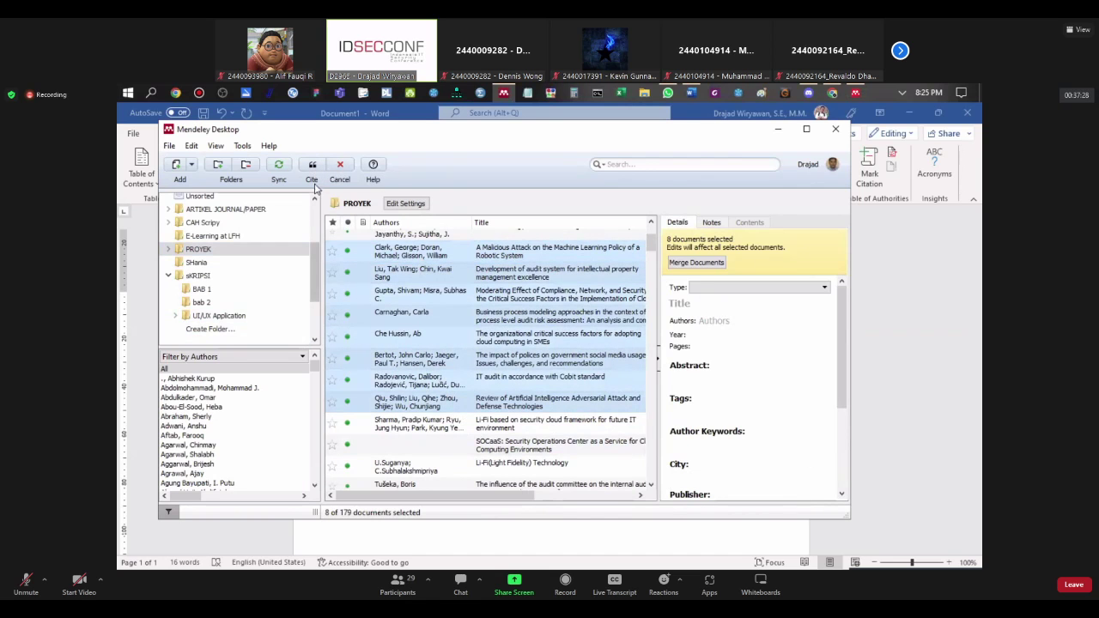
left_click(312, 167)
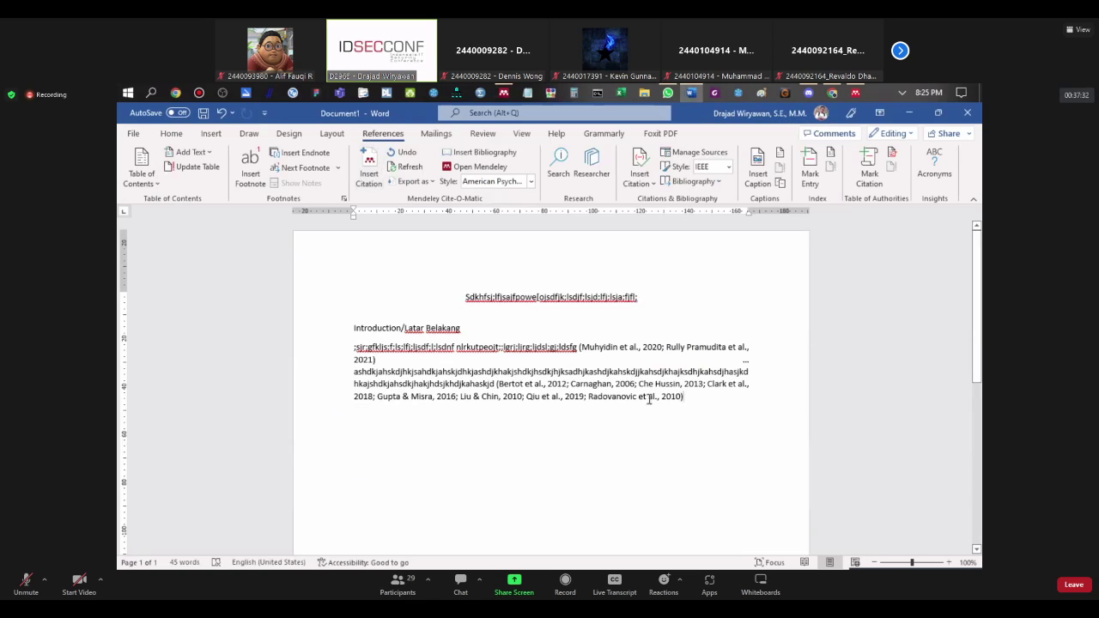
left_click_drag(685, 396, 496, 384)
Step: Switch the citation style back to IEEE numbering
left_click(693, 397)
left_click(494, 187)
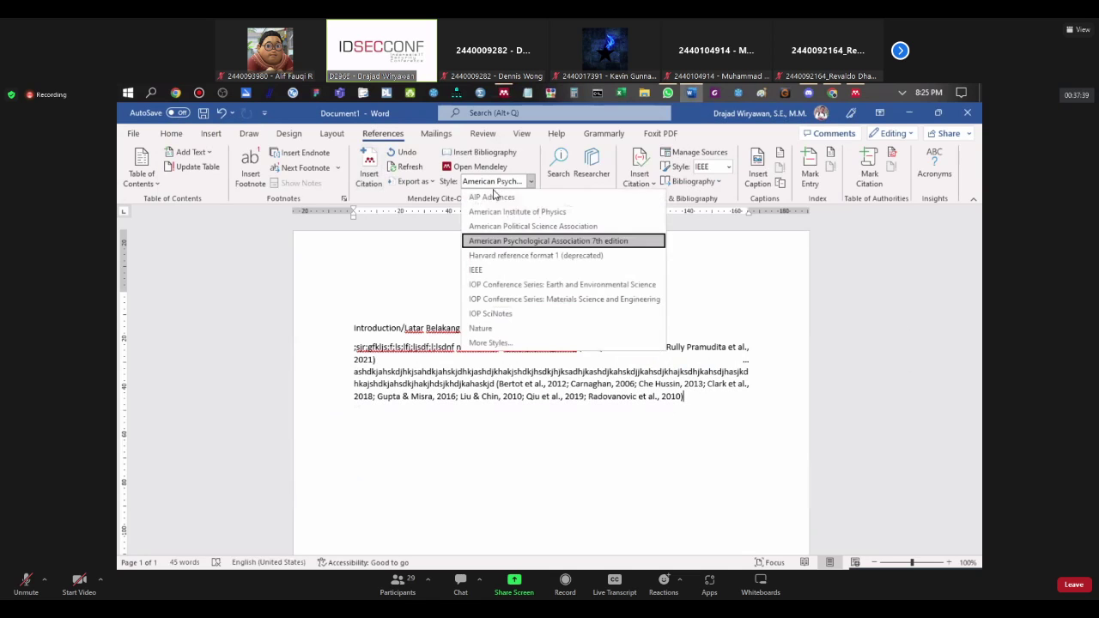
left_click(510, 270)
Step: Delete the trailing ellipsis and split the text into a new paragraph after [2]
triple_click(560, 300)
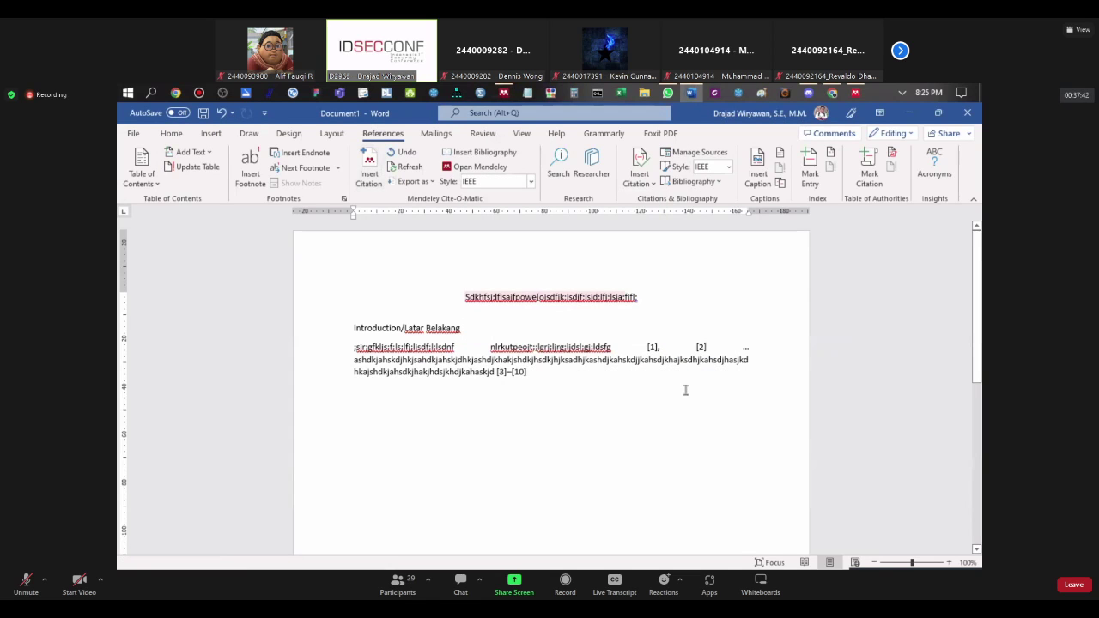
left_click(752, 348)
key("Delete")
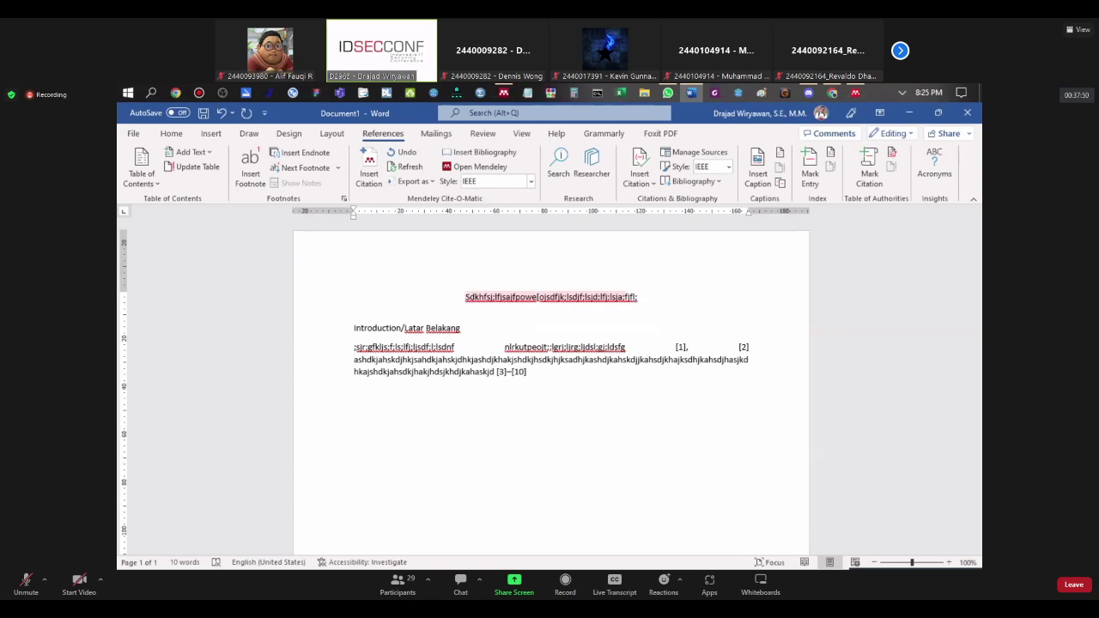
key("BackSpace")
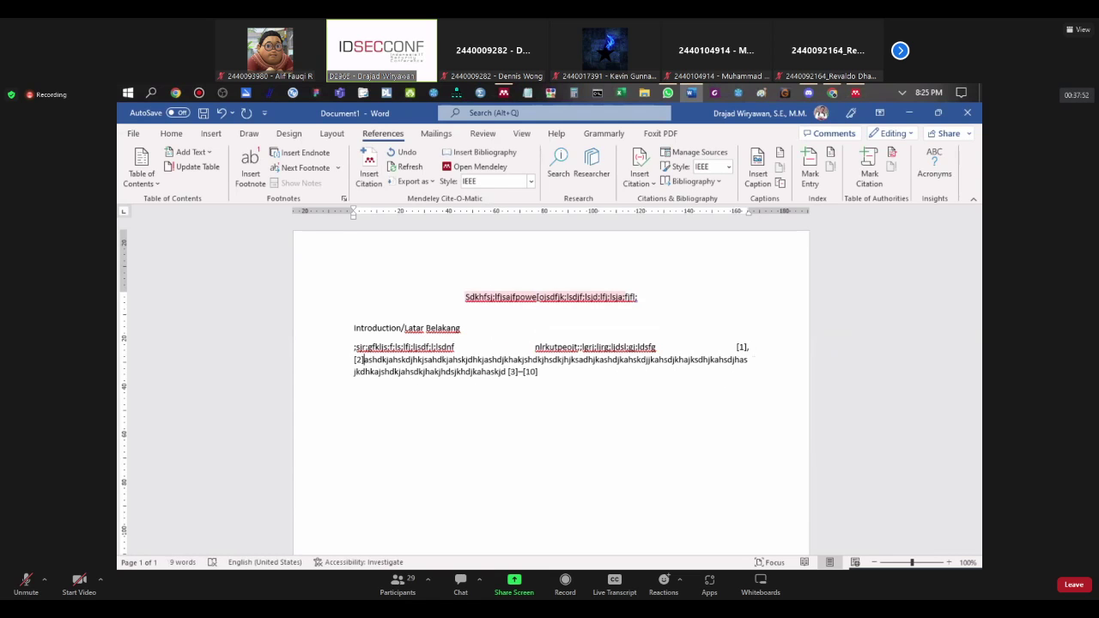
key("Return")
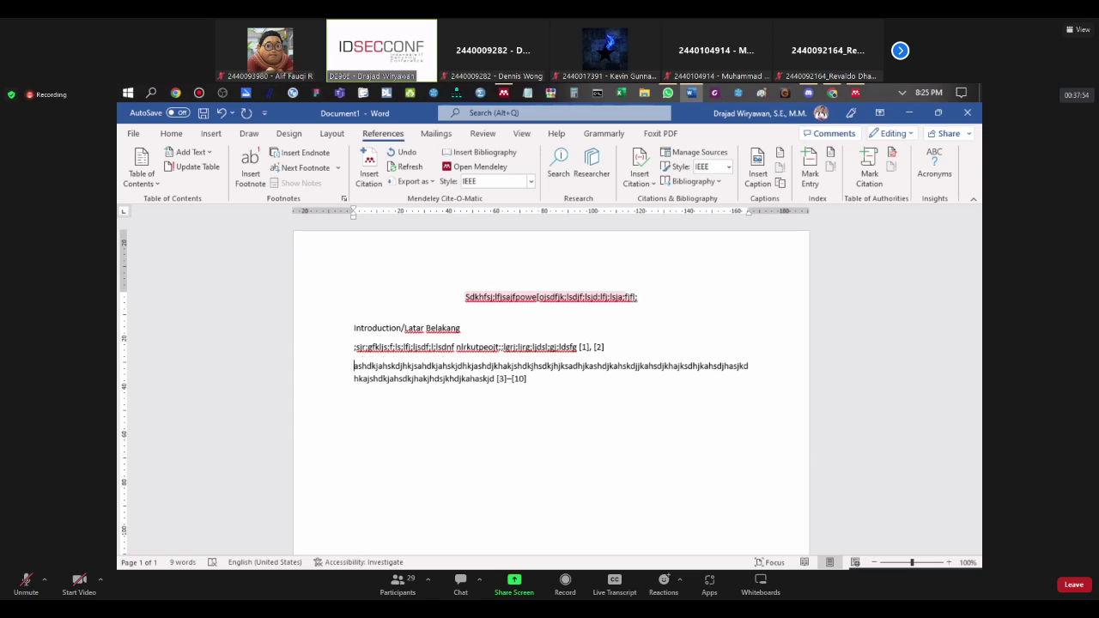
Step: Add a third placeholder paragraph below the [3]–[10] citation and begin a new citation
key("BackSpace")
key("shift+Return")
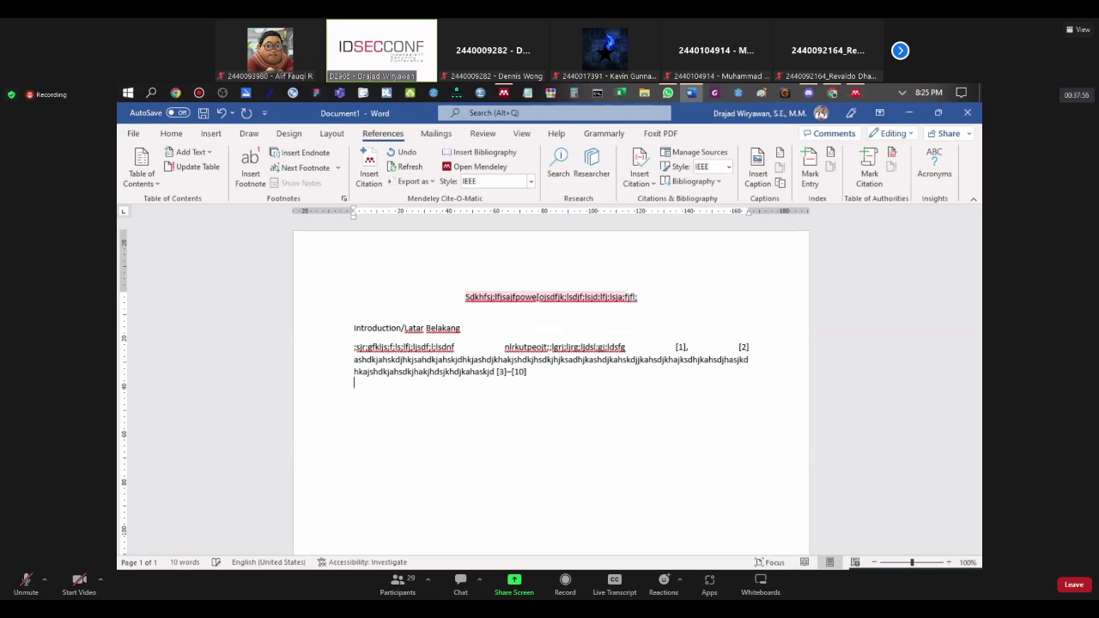
key("ctrl+End")
left_click(557, 376)
key("Return")
key("Return")
type("askjdlkajsdkljaksdjklajsdkjlkasfdk")
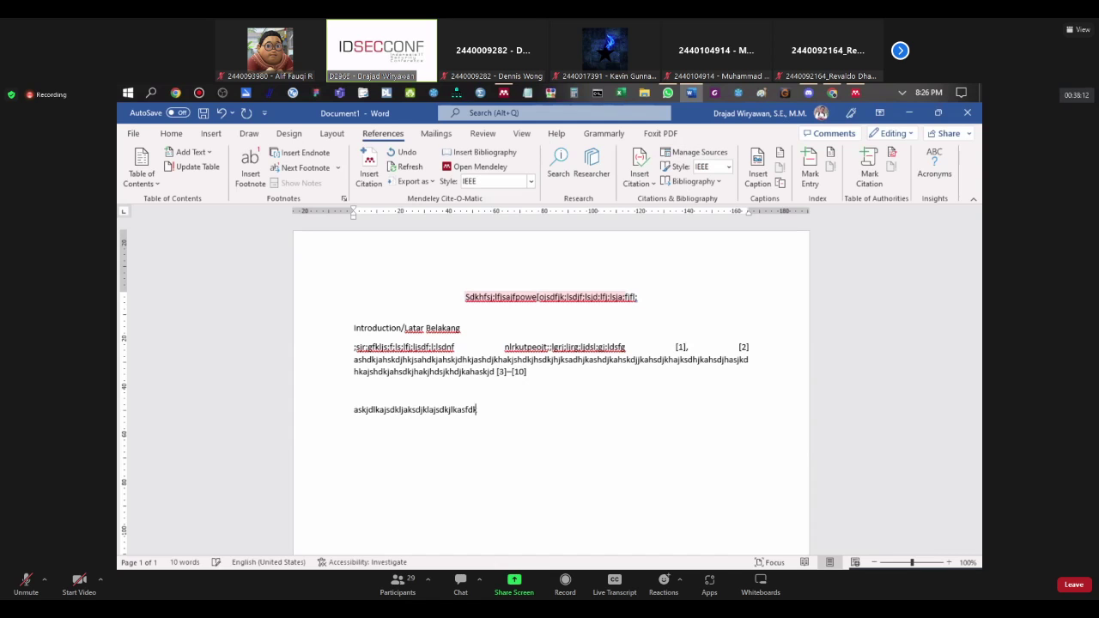
type("lajsdkljaskdjklasd nalkdjsklajsdkljaklsjd")
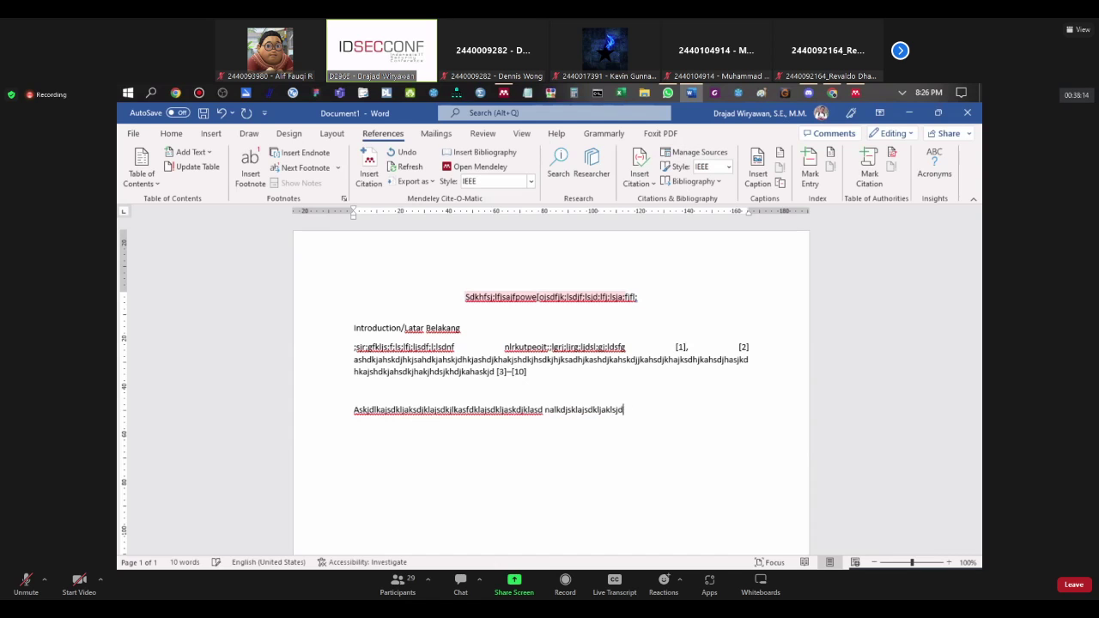
type("klajskdjasjdkkdjsaklajsdklajs")
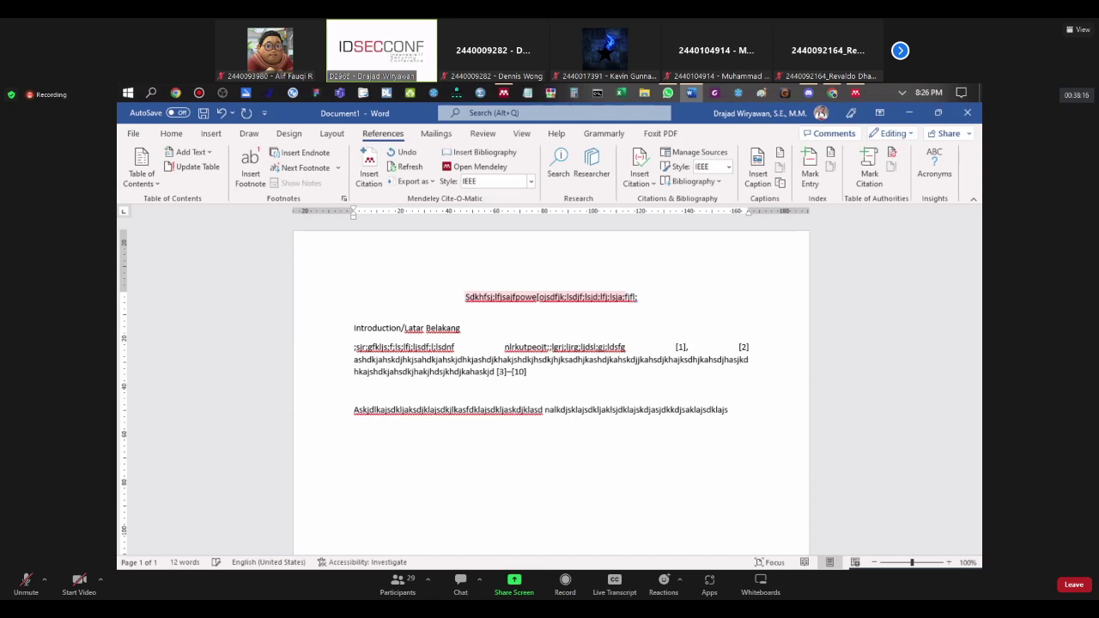
left_click(373, 184)
Step: Select 91 PROYEK references from Artificial Intelligence in Cyber Security onward and cite them as [11]–[100]
left_click(823, 453)
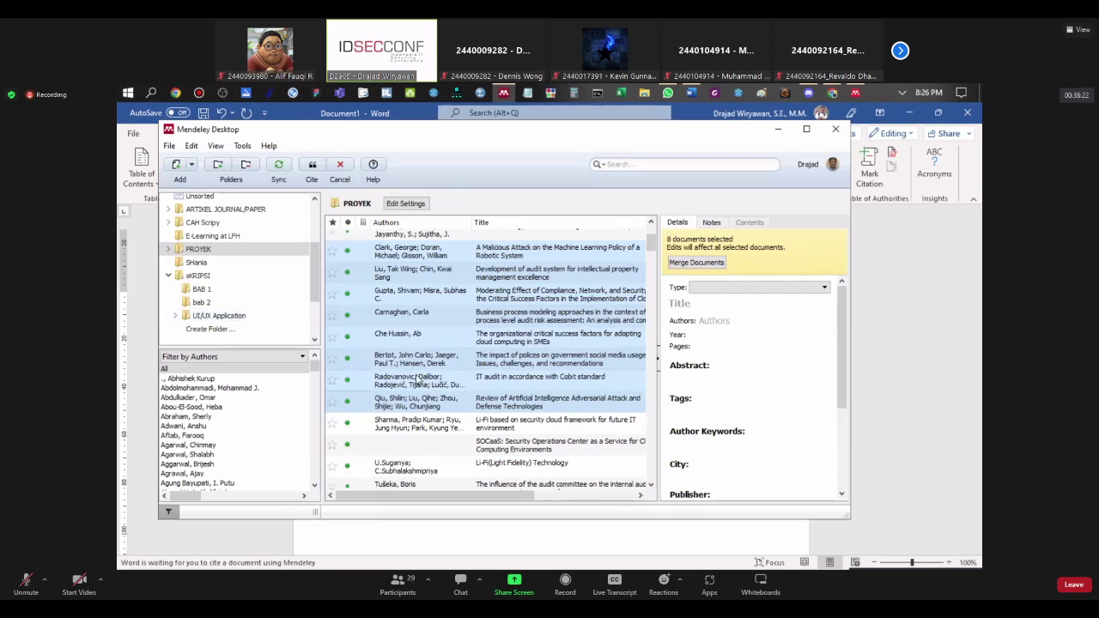
scroll(418, 381, "down", 15)
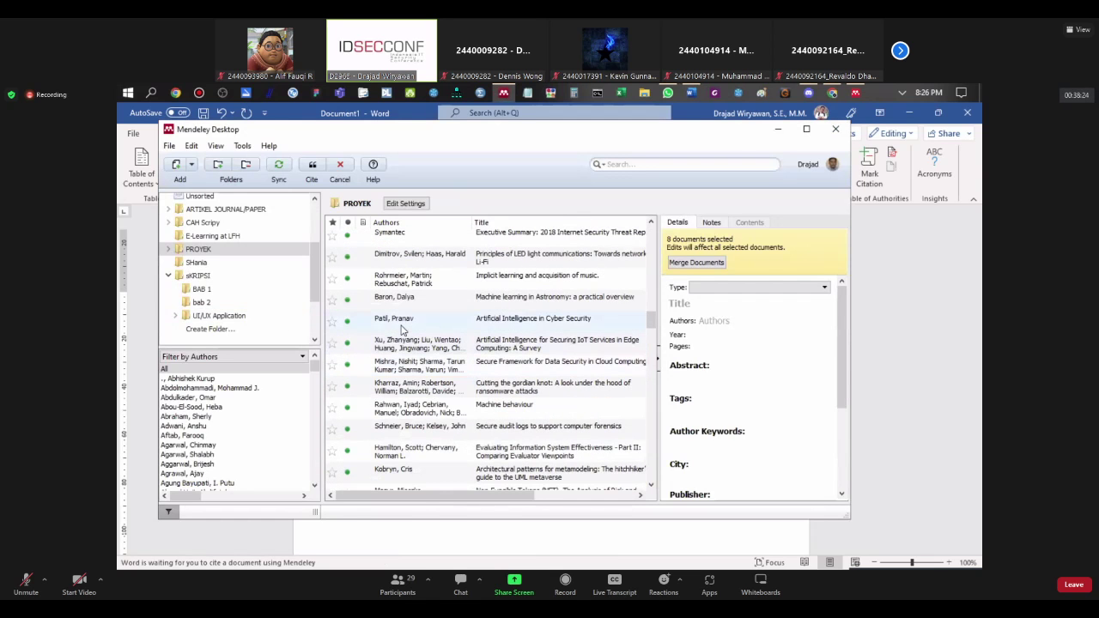
left_click(402, 329)
scroll(420, 378, "down", 10)
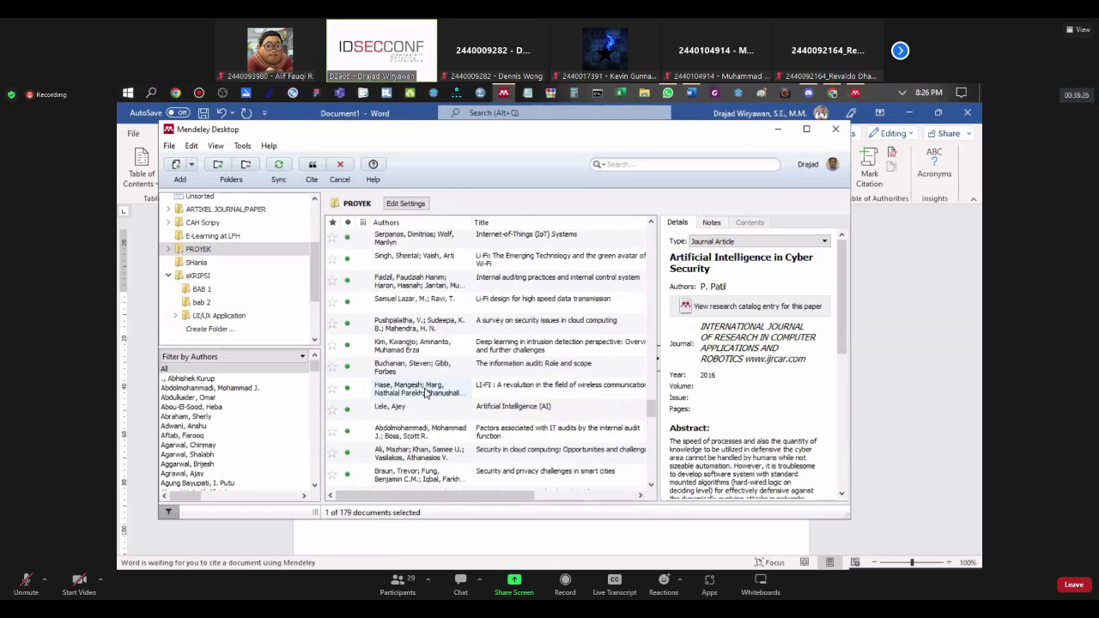
scroll(423, 393, "down", 5)
left_click(435, 434, "shift")
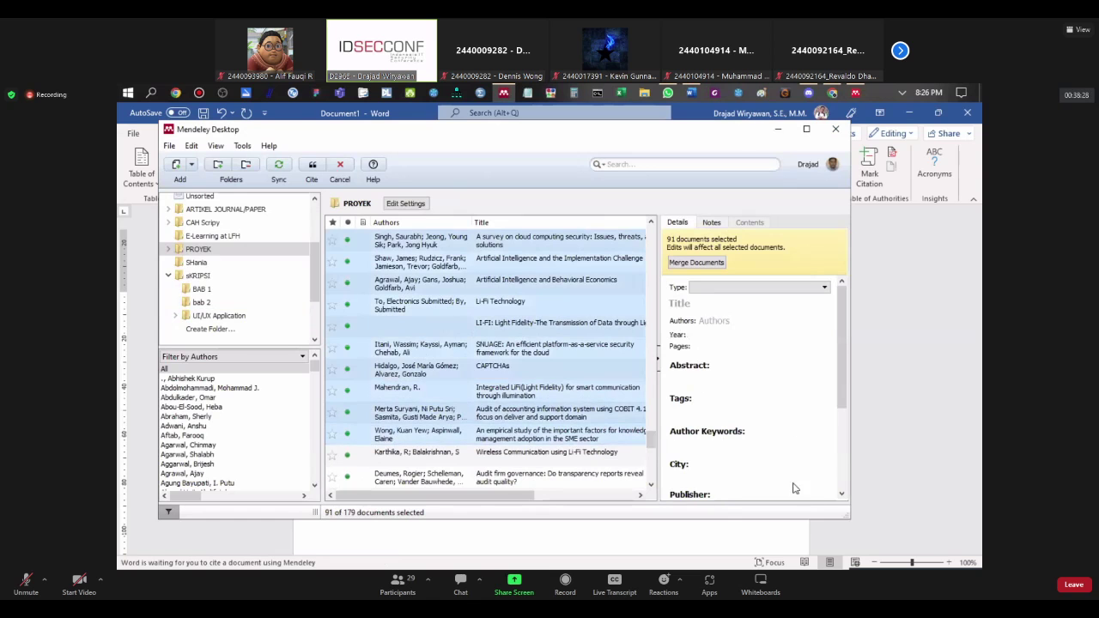
scroll(375, 267, "up", 5)
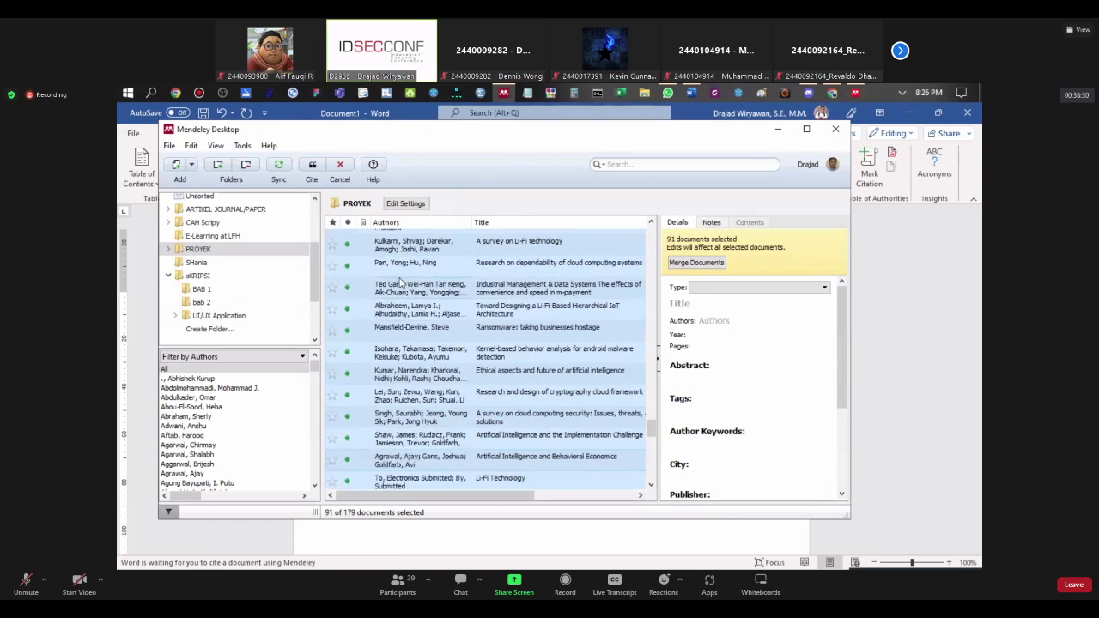
left_click(312, 166)
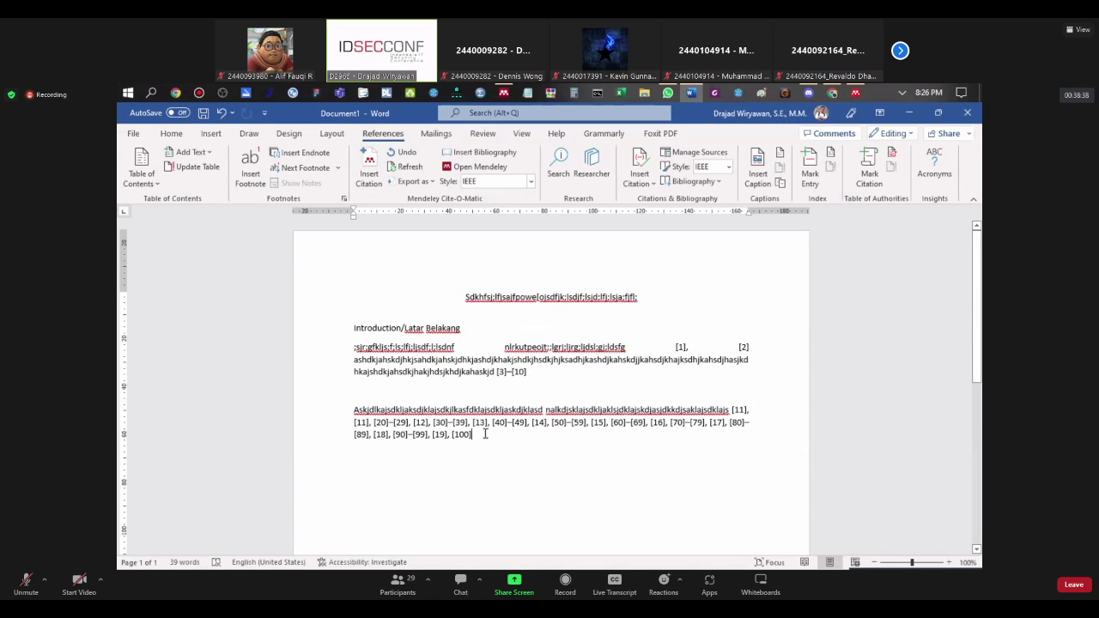
Step: Add two empty lines after the [100] citation and place the caret on the lower one
left_click_drag(473, 434, 349, 429)
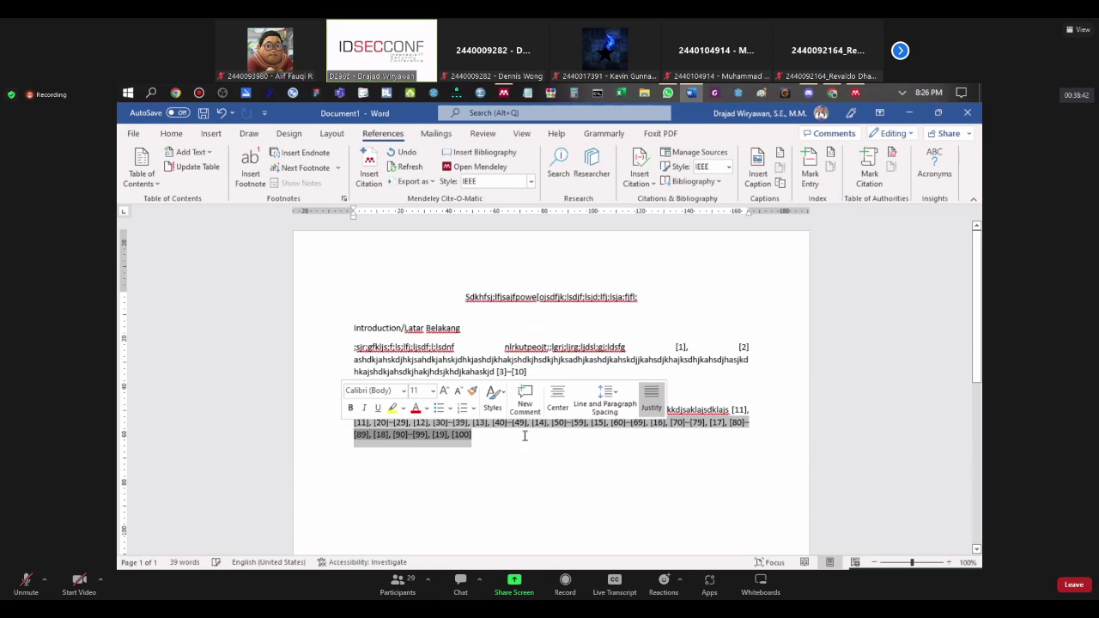
left_click(587, 431)
key("Return")
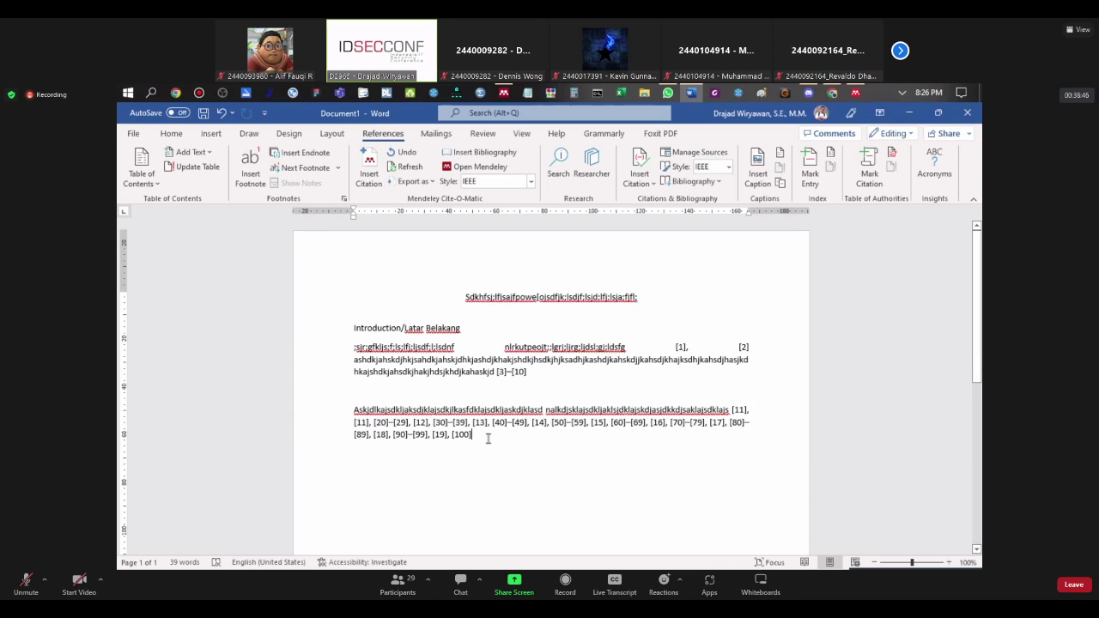
key("Return")
key("Return")
left_click_drag(486, 424, 474, 436)
left_click(510, 485)
left_click_drag(481, 437, 687, 348)
left_click(571, 447)
left_click(451, 469)
left_click(449, 464)
left_click(451, 470)
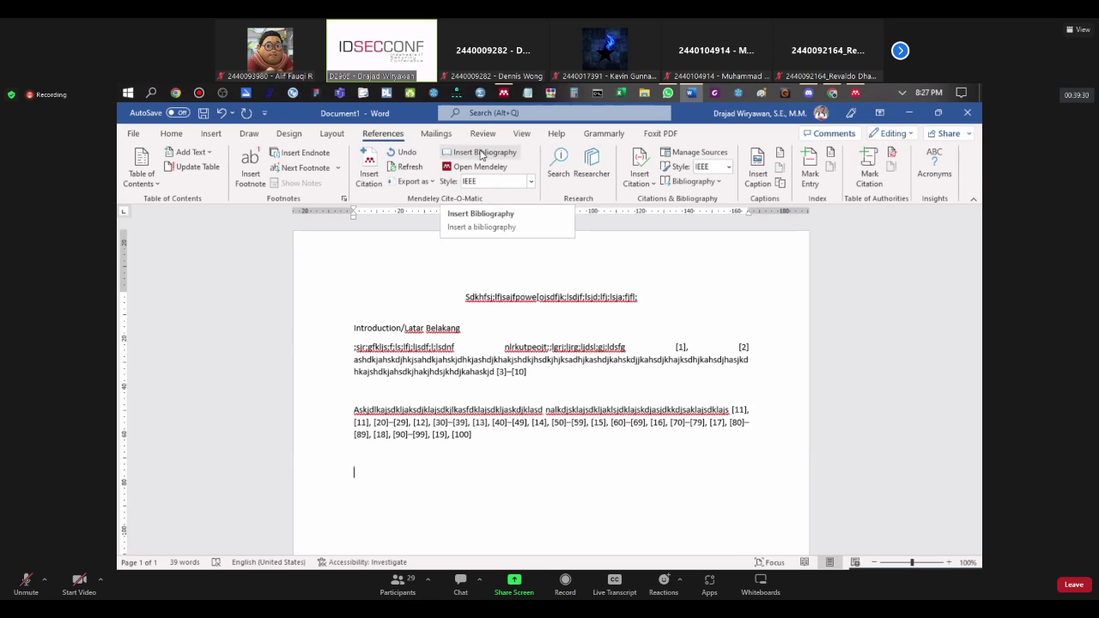
Step: Insert the Mendeley bibliography and review its entries [1] to [100]
left_click(481, 153)
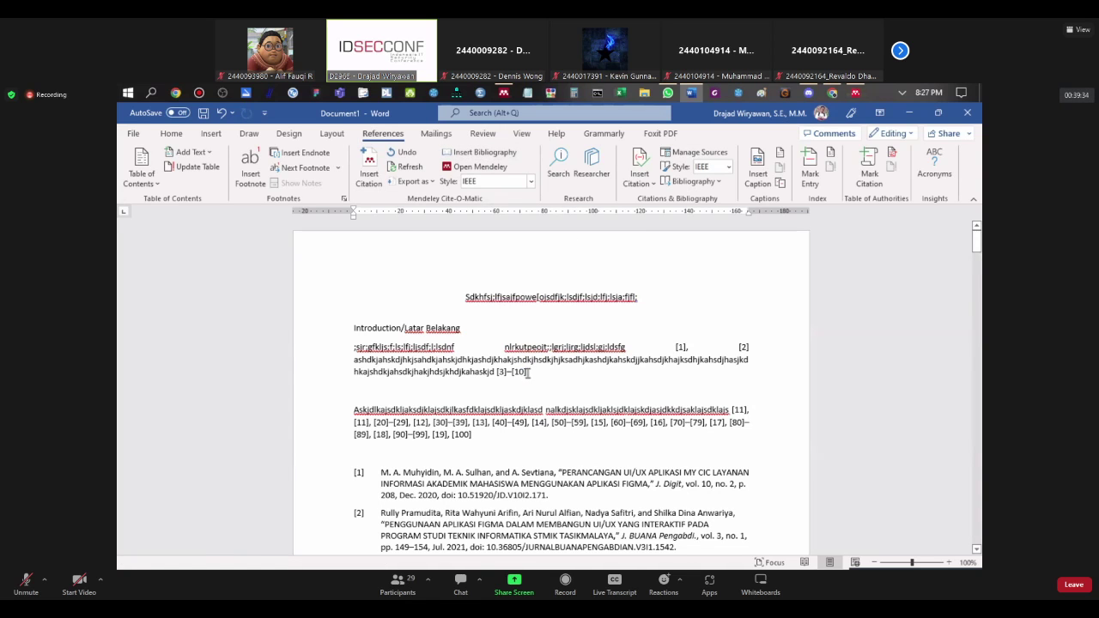
scroll(587, 443, "down", 6)
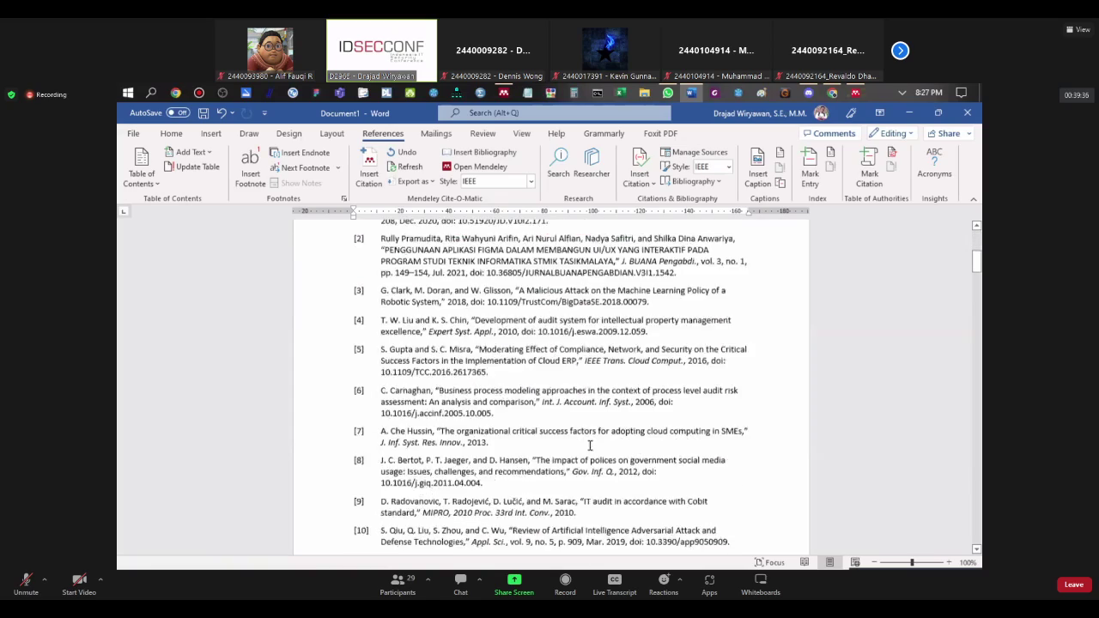
scroll(590, 444, "down", 20)
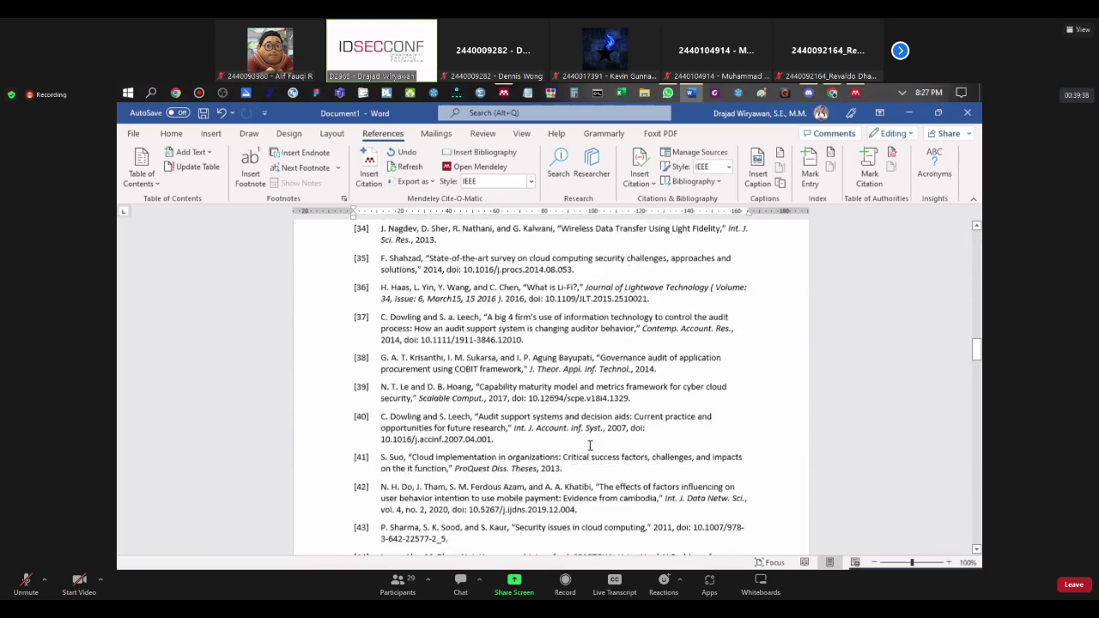
scroll(590, 445, "down", 20)
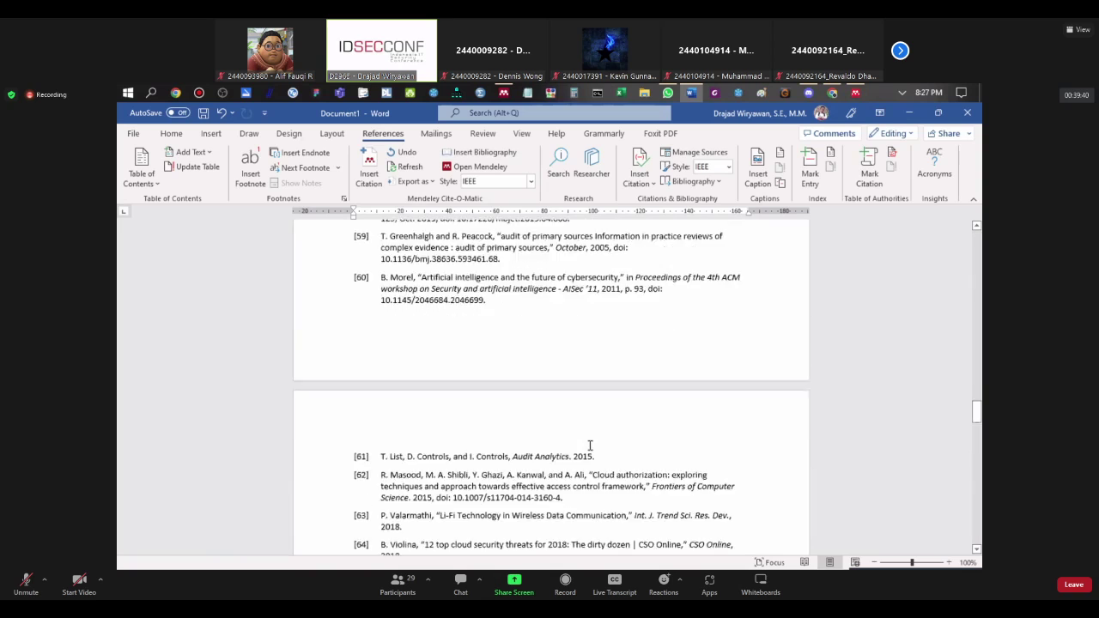
scroll(590, 445, "down", 20)
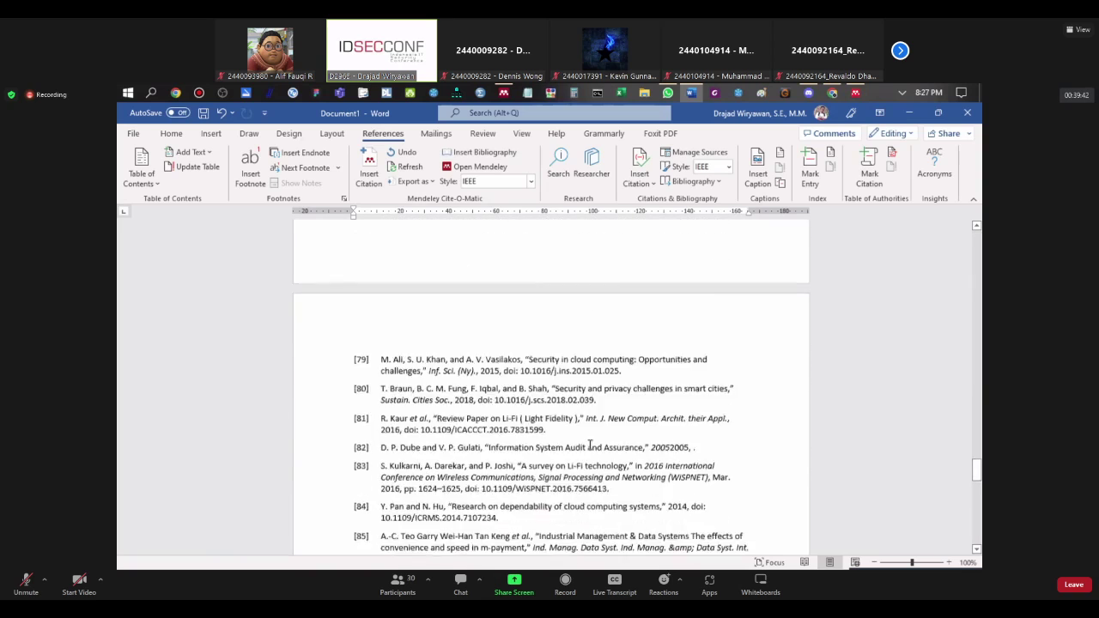
scroll(590, 445, "down", 20)
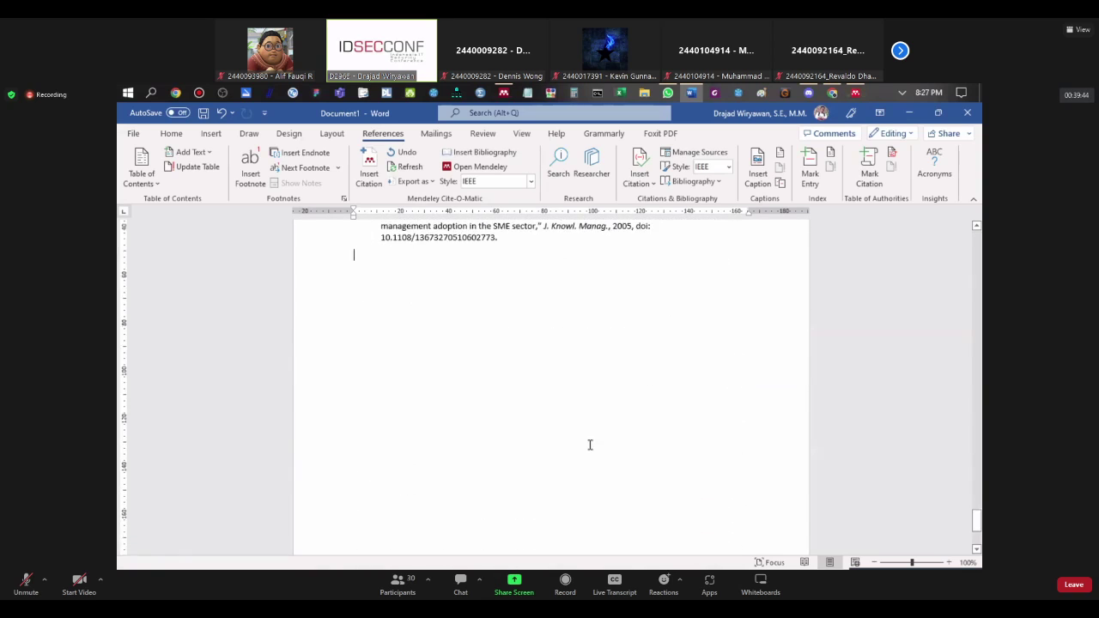
scroll(590, 444, "up", 3)
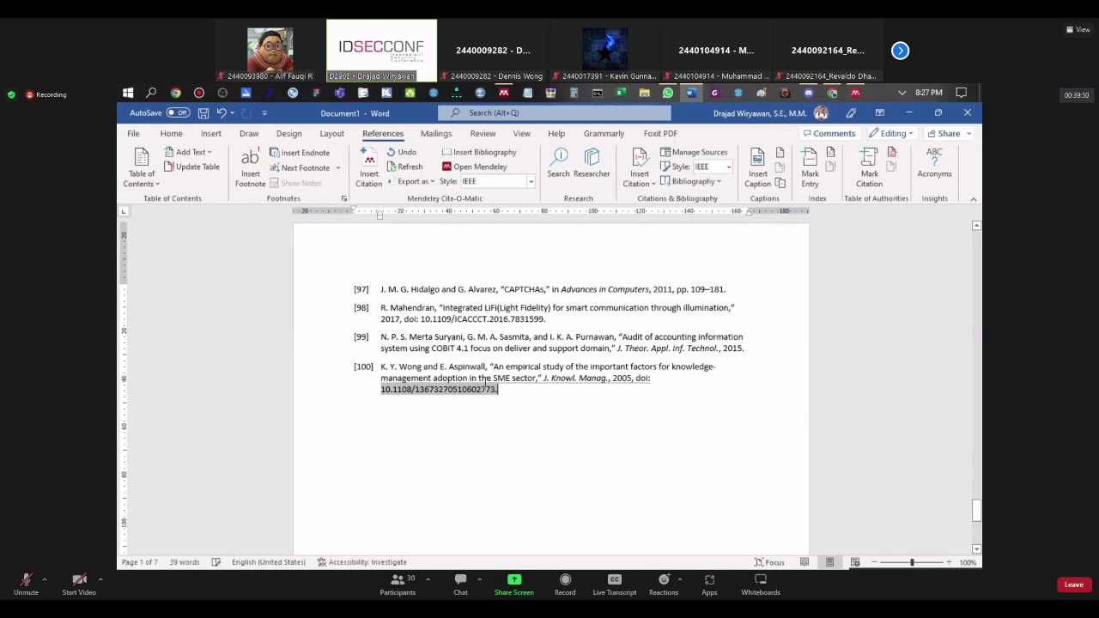
scroll(393, 246, "up", 10)
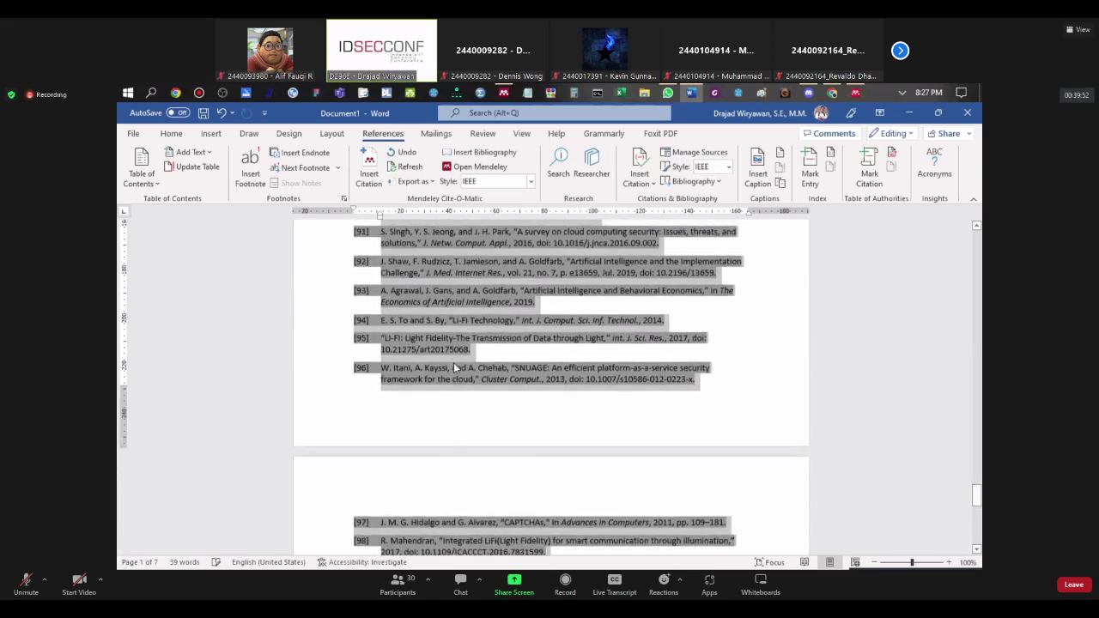
scroll(454, 363, "up", 15)
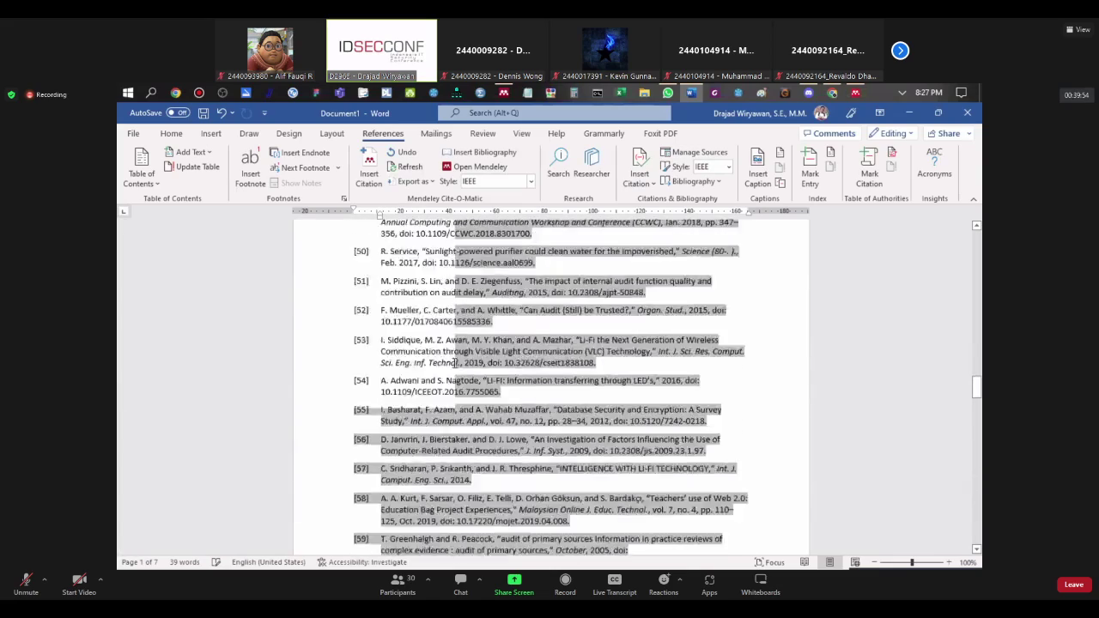
scroll(454, 363, "up", 10)
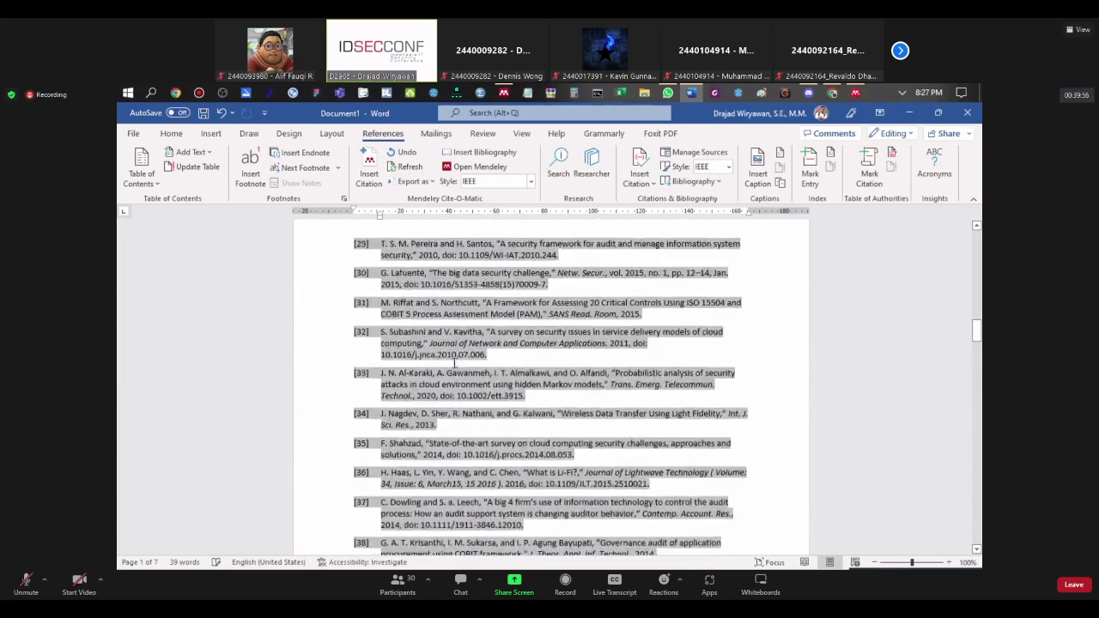
scroll(454, 362, "up", 15)
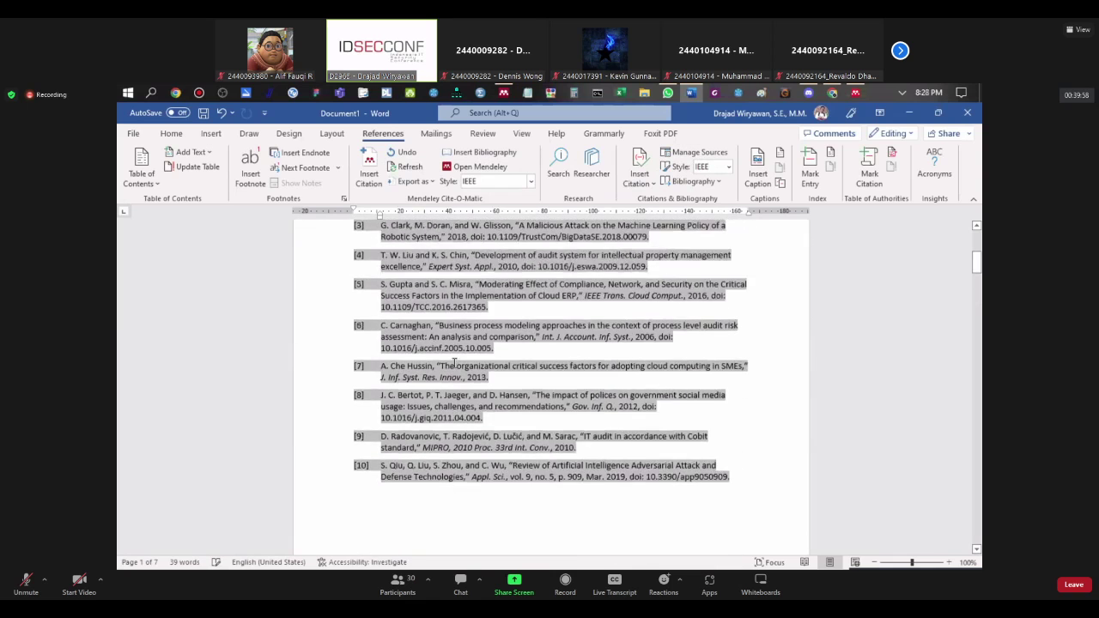
scroll(454, 362, "down", 3)
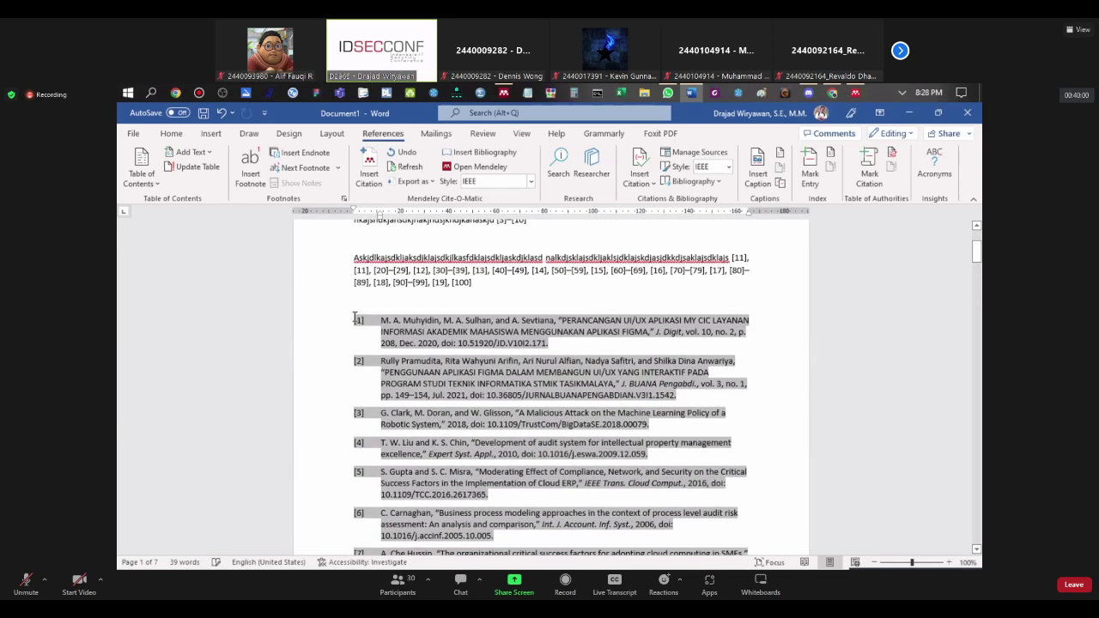
Step: Justify the selected reference entries
left_click(360, 321)
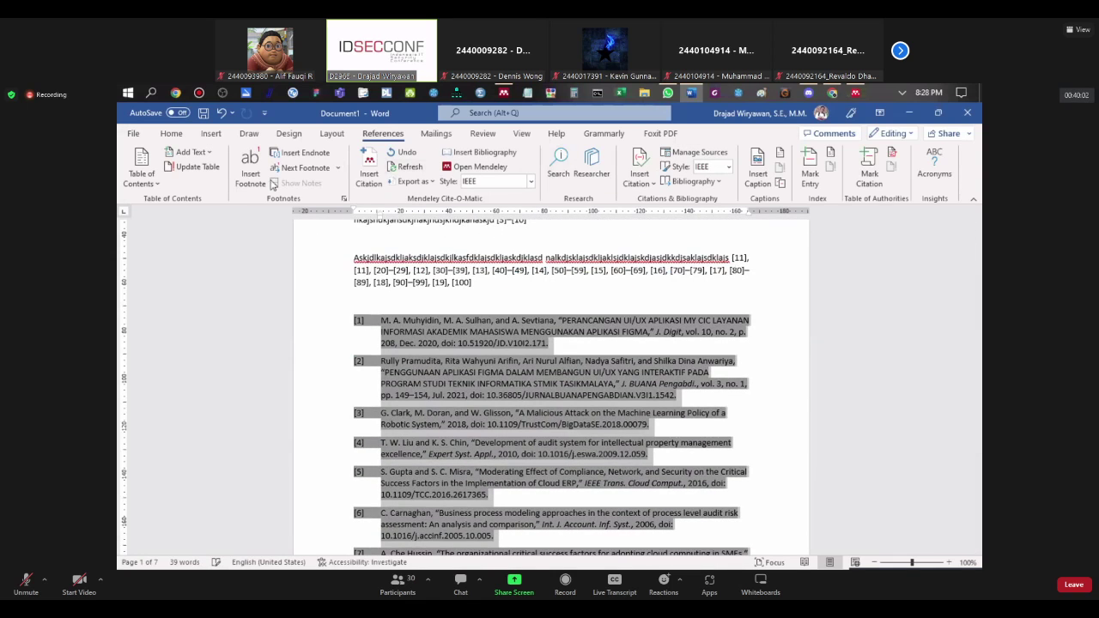
left_click(172, 135)
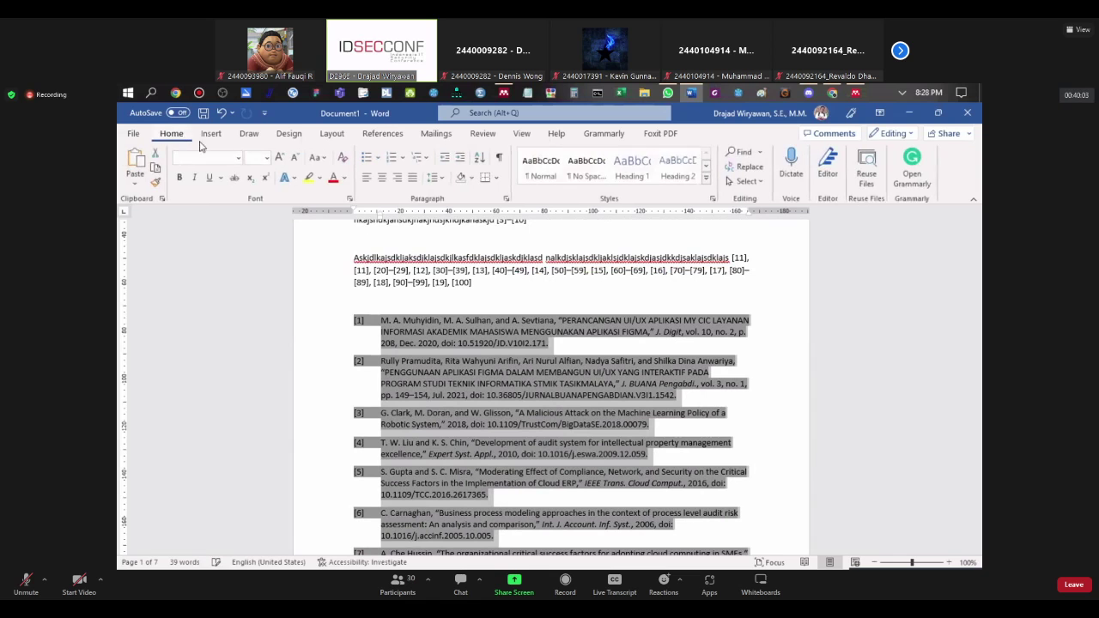
left_click(412, 179)
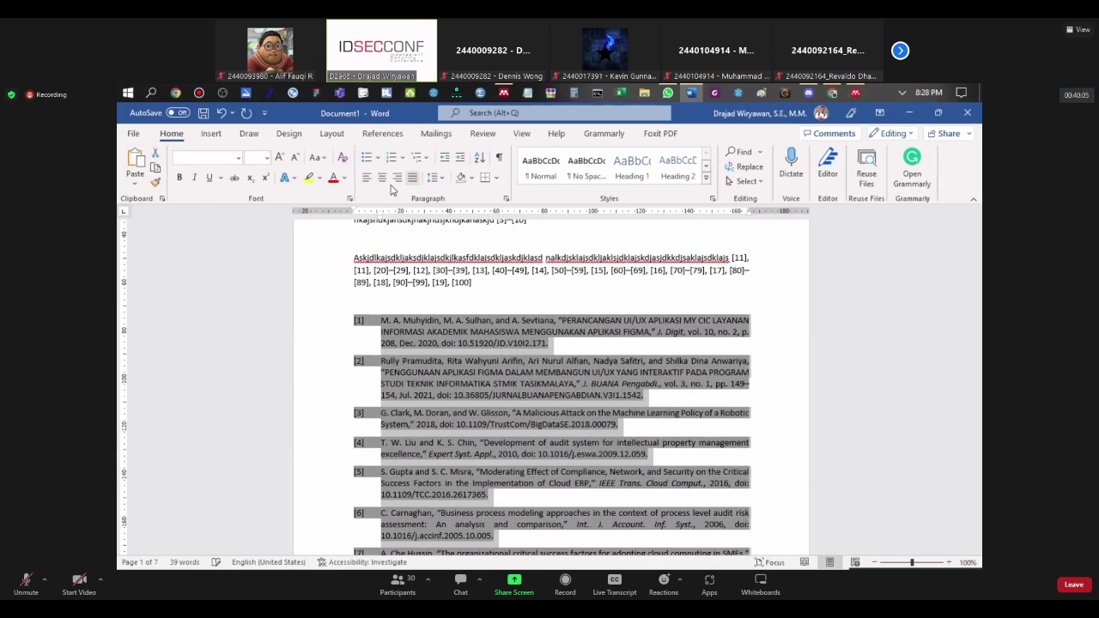
Step: Set the reference entries to Times New Roman, size 10
left_click(238, 161)
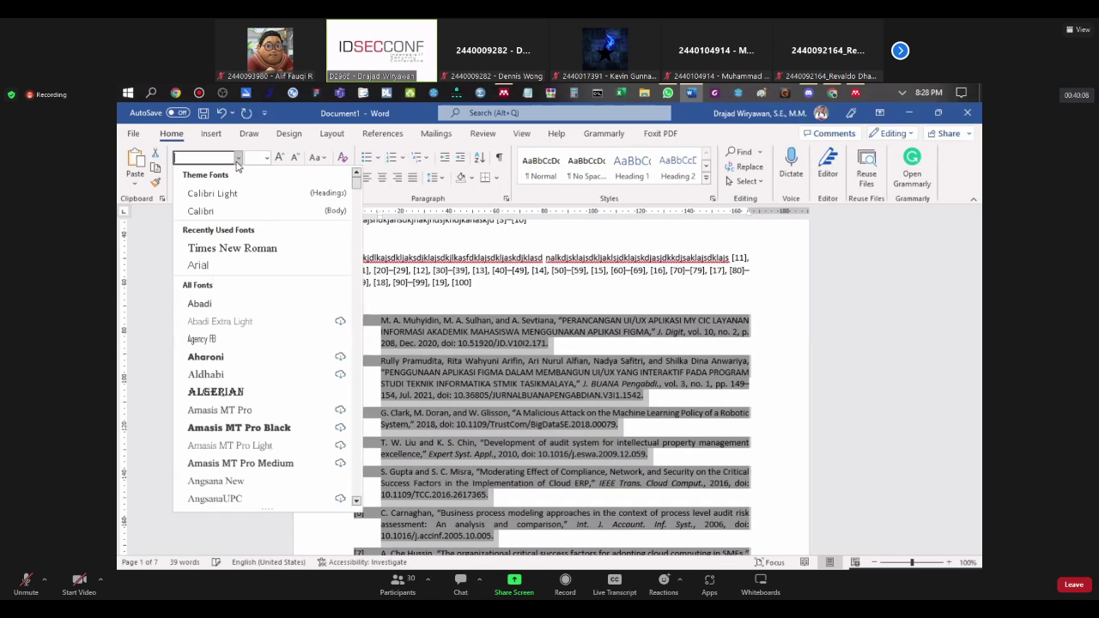
left_click(217, 244)
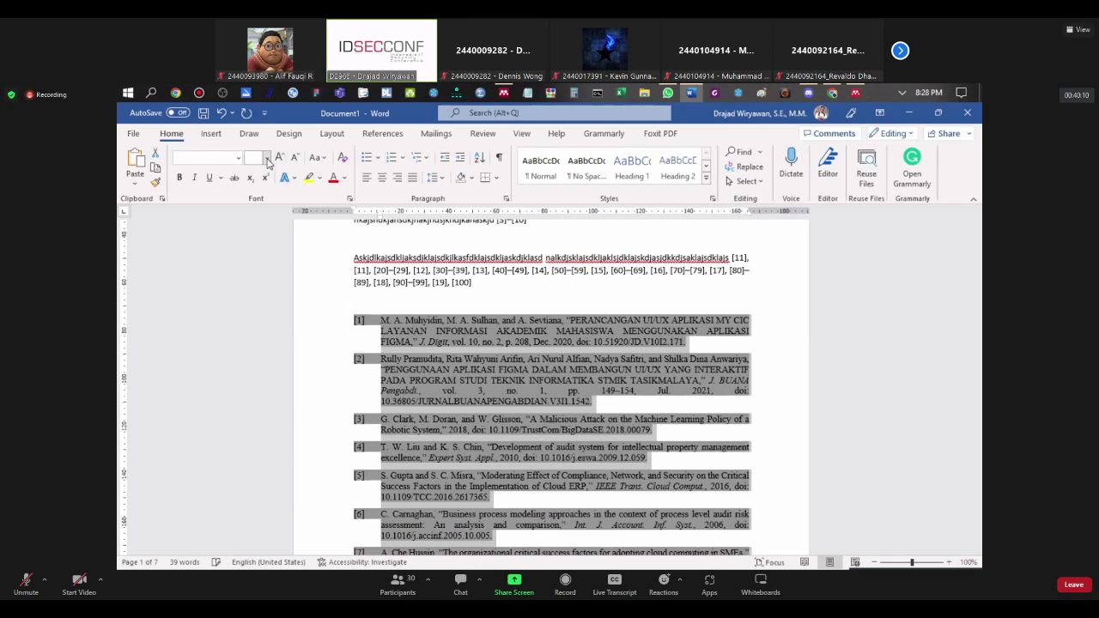
left_click(267, 158)
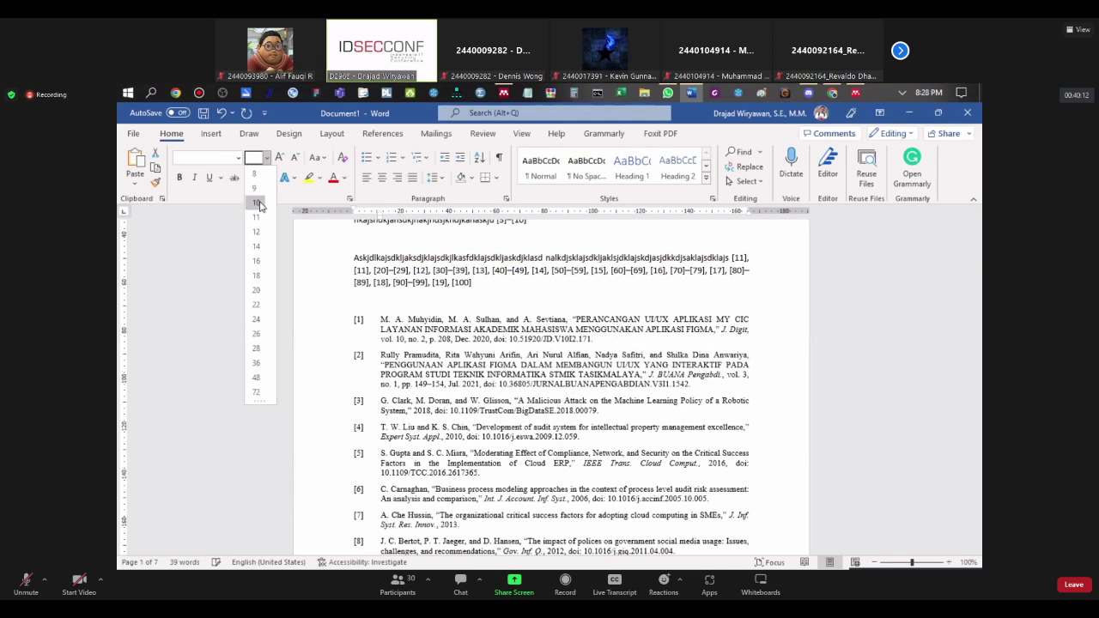
left_click(258, 204)
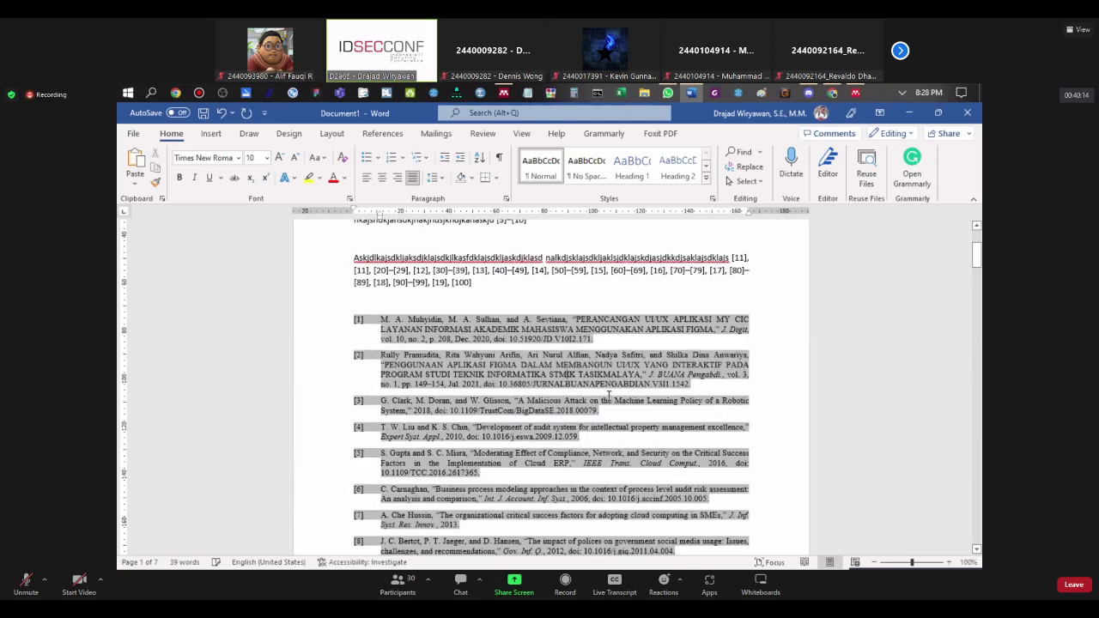
Step: Centre the empty line above reference [1]
scroll(607, 399, "down", 3)
scroll(768, 439, "down", 6)
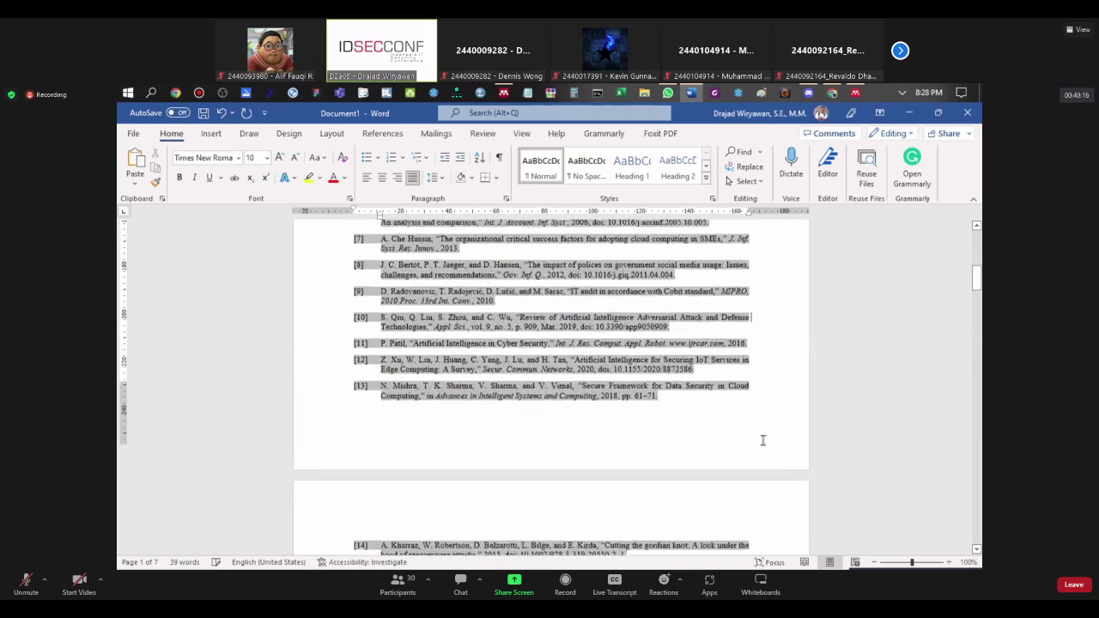
scroll(758, 438, "down", 7)
scroll(756, 440, "up", 14)
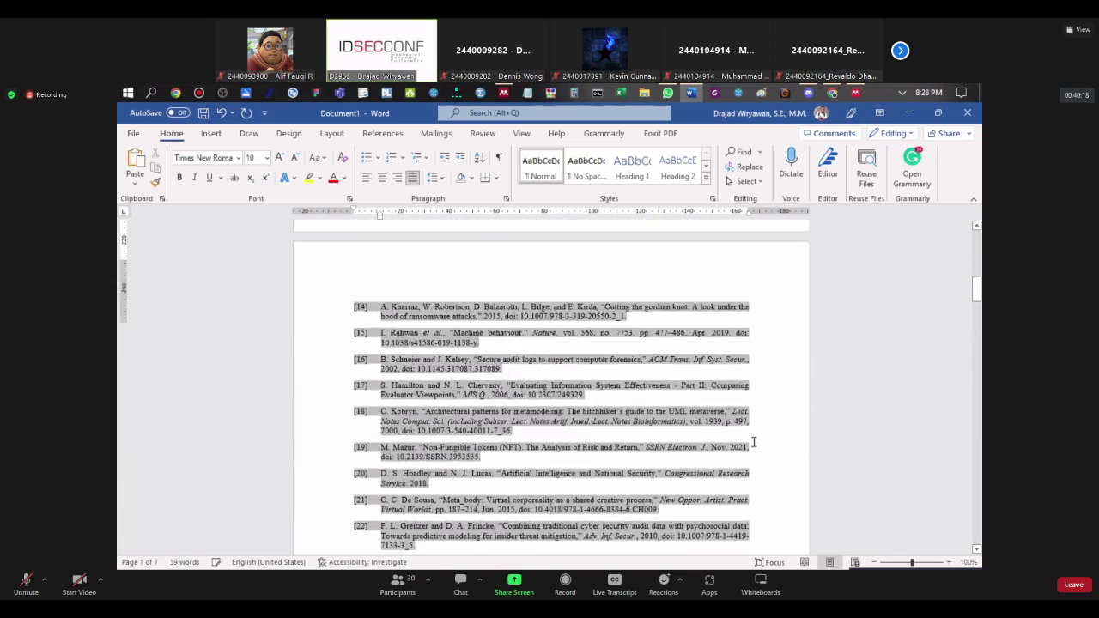
scroll(751, 441, "up", 3)
scroll(644, 386, "down", 1)
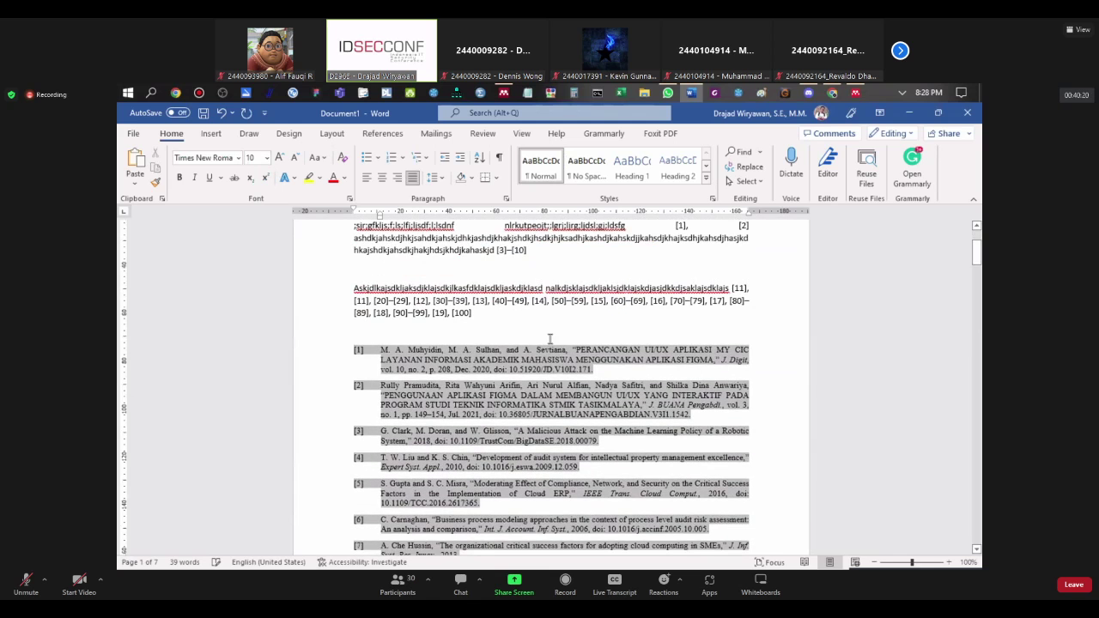
left_click(546, 335)
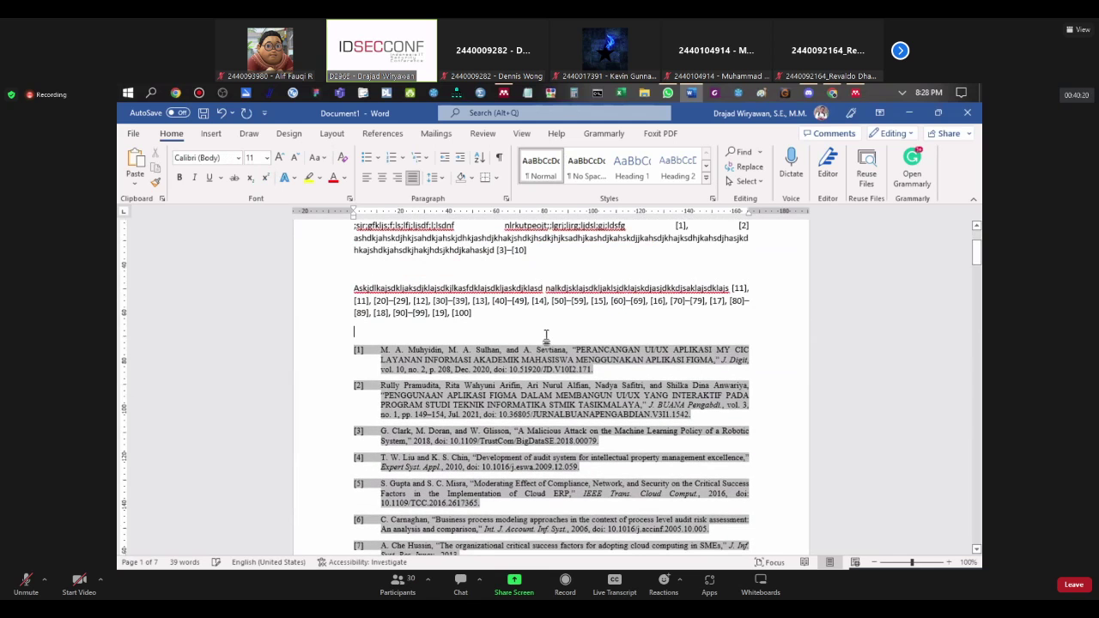
left_click(382, 178)
Step: Type the DAFTAR PUSTAKA heading and add a blank line after the citation paragraph
type("DAFT")
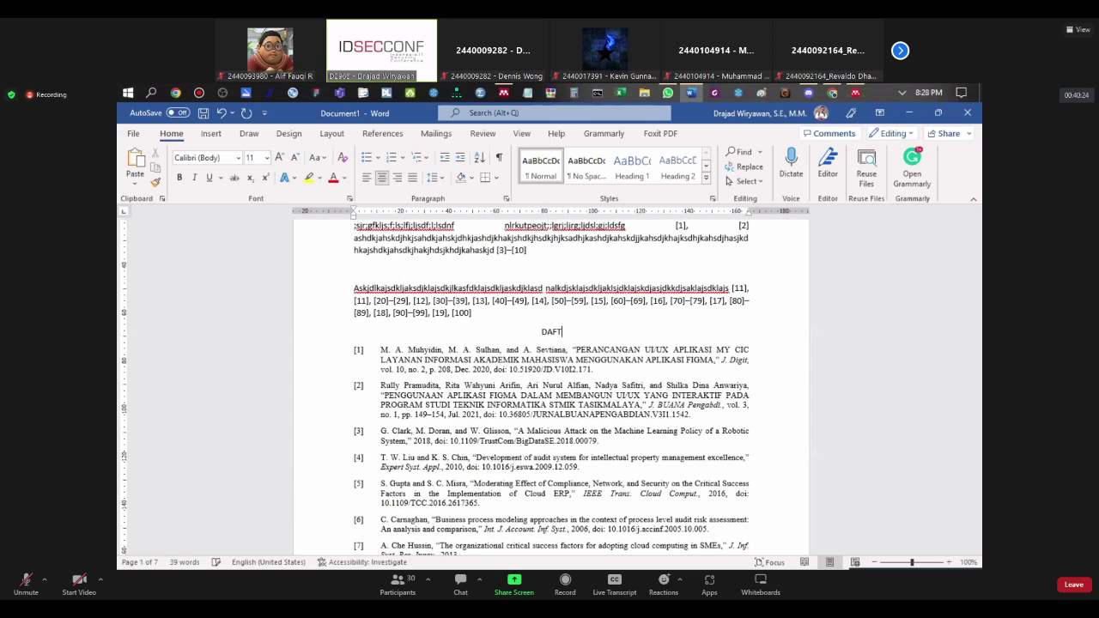
type("AR PUSTAKA")
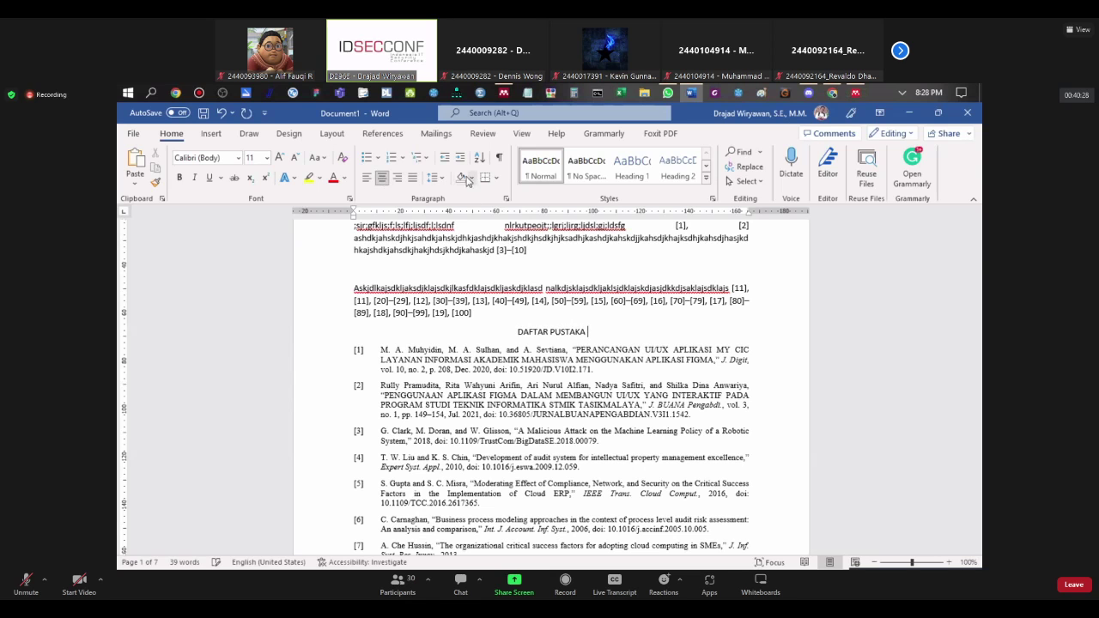
left_click(539, 316)
key("Return")
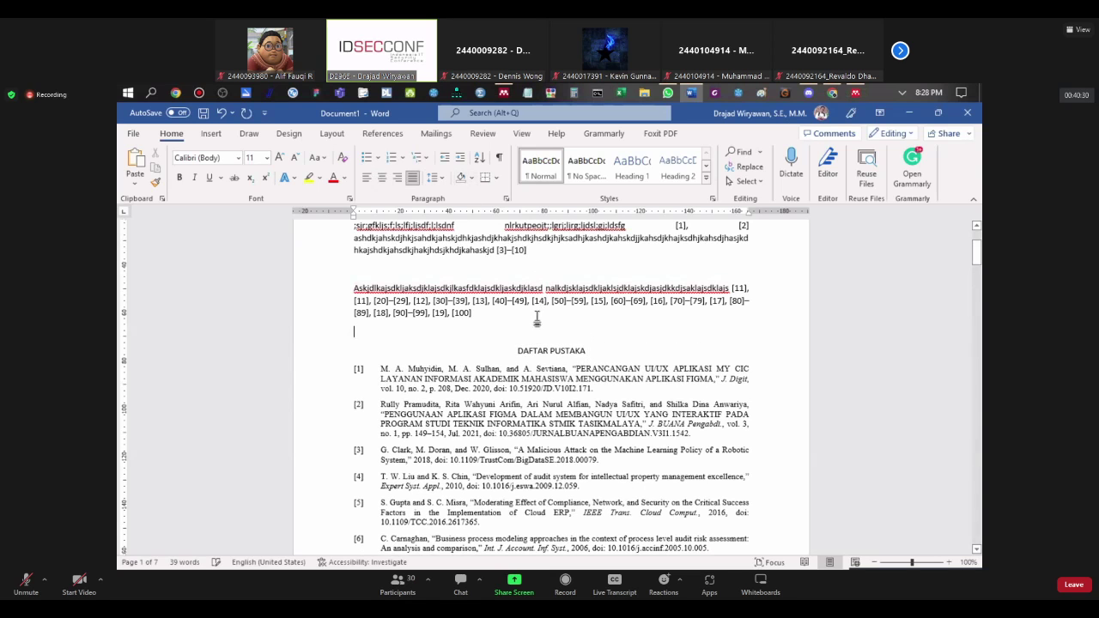
scroll(540, 344, "down", 10)
scroll(541, 358, "down", 12)
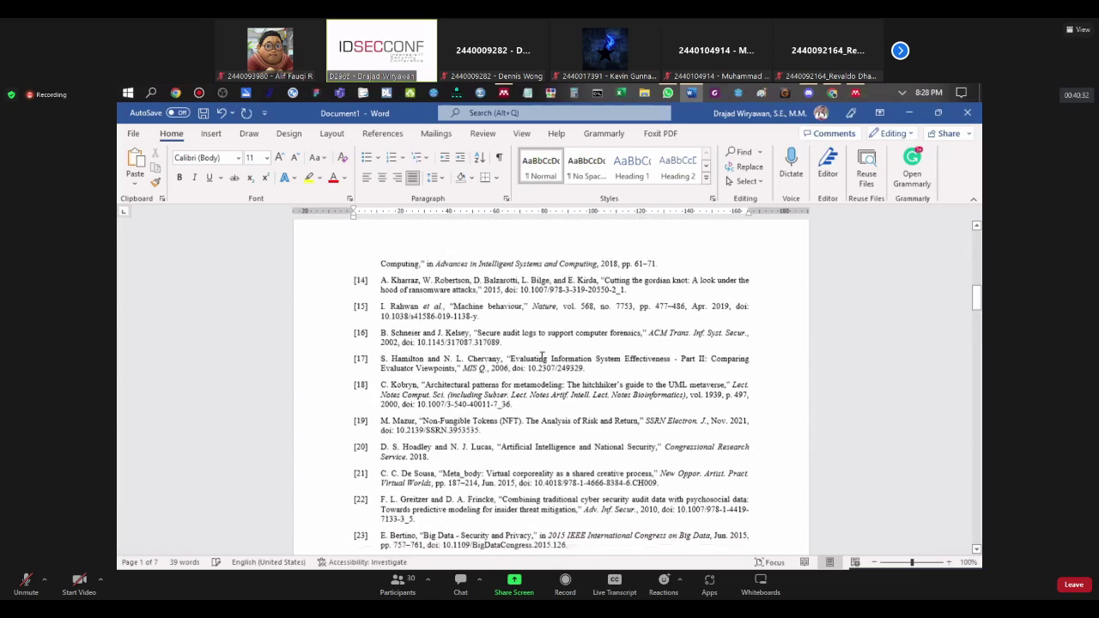
scroll(542, 358, "down", 4)
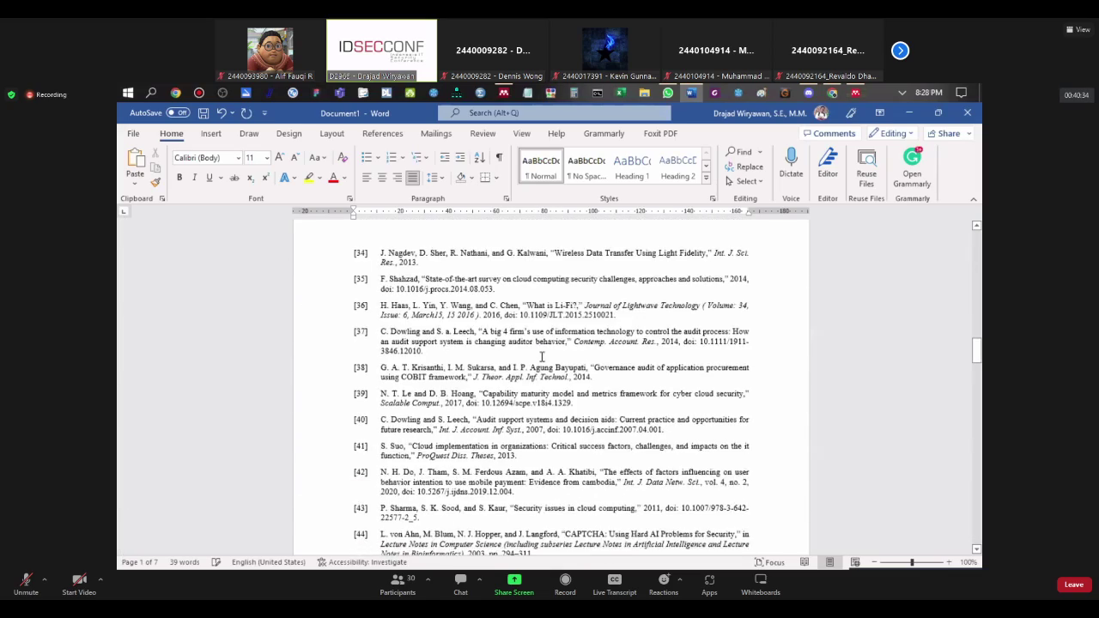
scroll(541, 357, "up", 20)
scroll(542, 357, "up", 1)
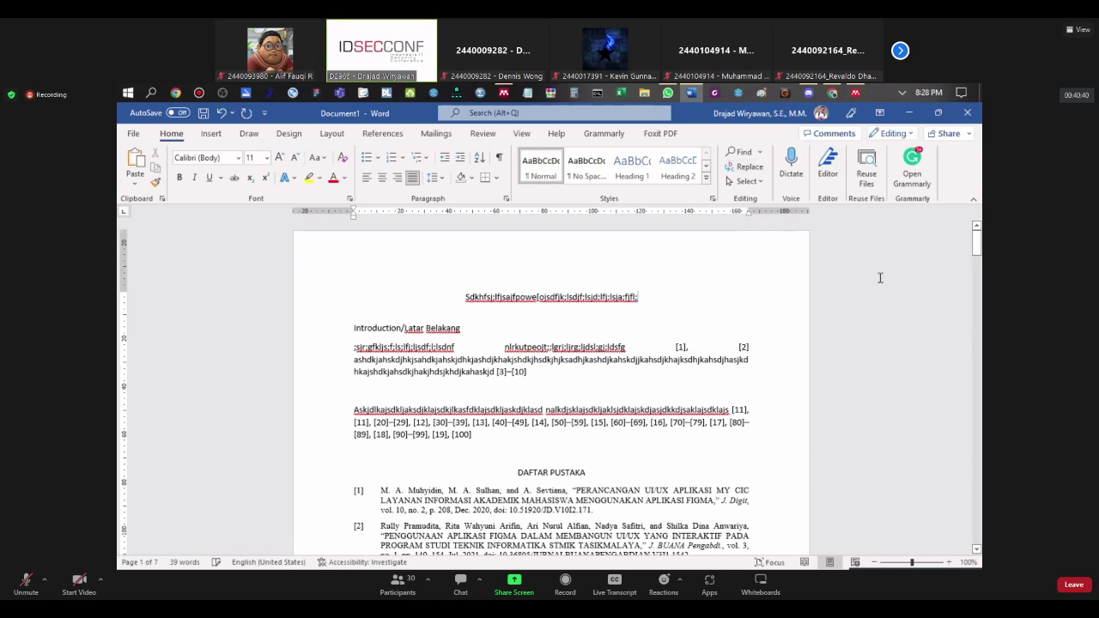
key("ctrl+Home")
key("End")
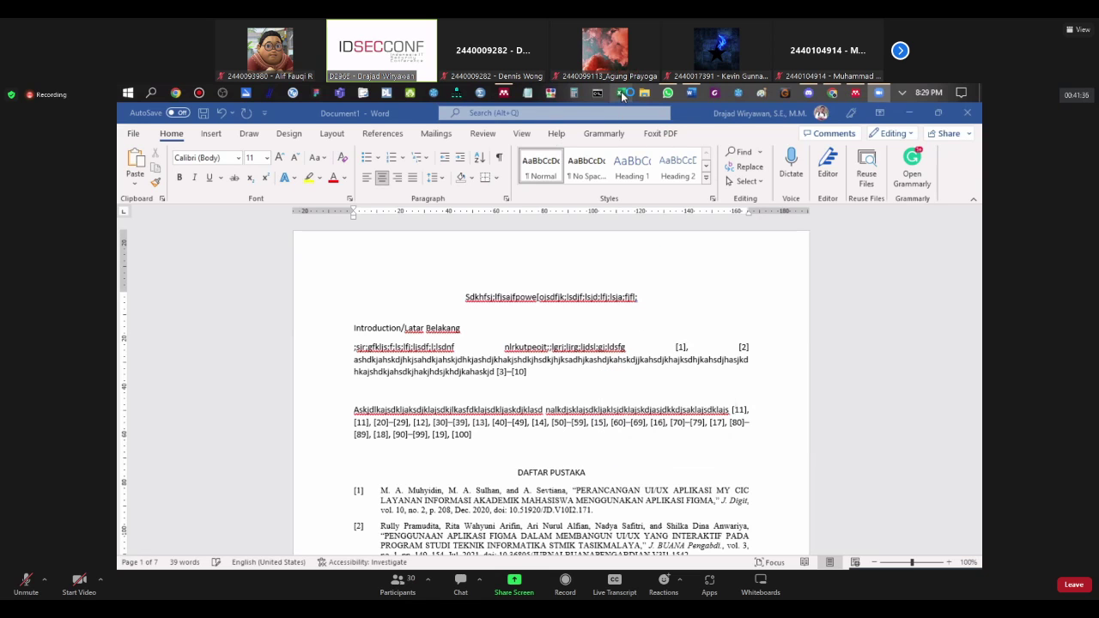
Step: Create and maximise a blank Excel workbook Book1, select cell E3, then return to the browser
left_click(622, 96)
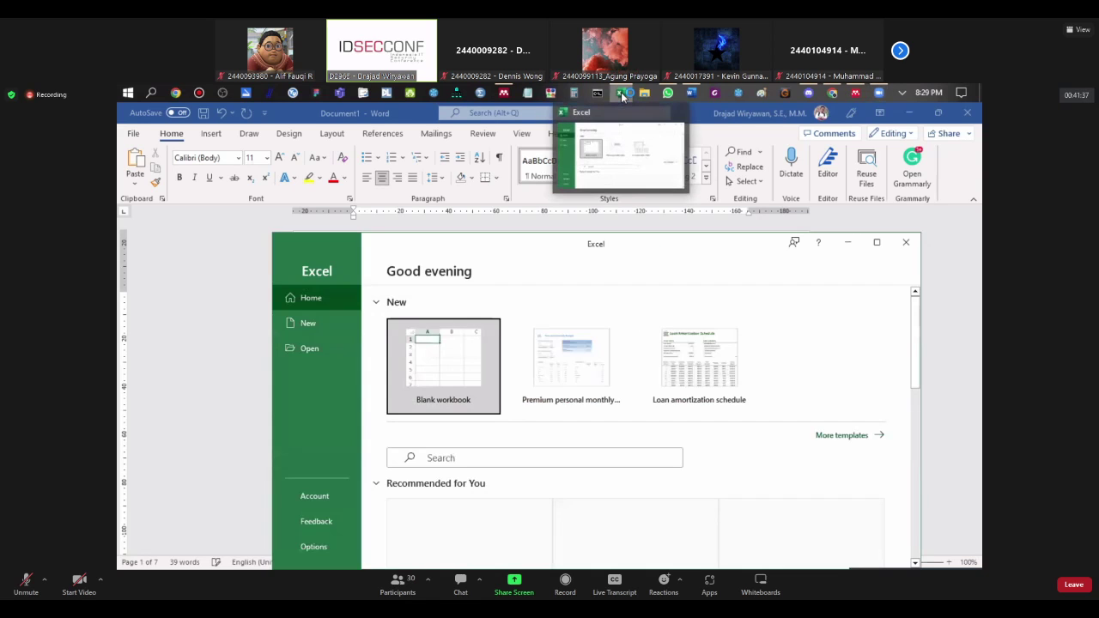
left_click(460, 359)
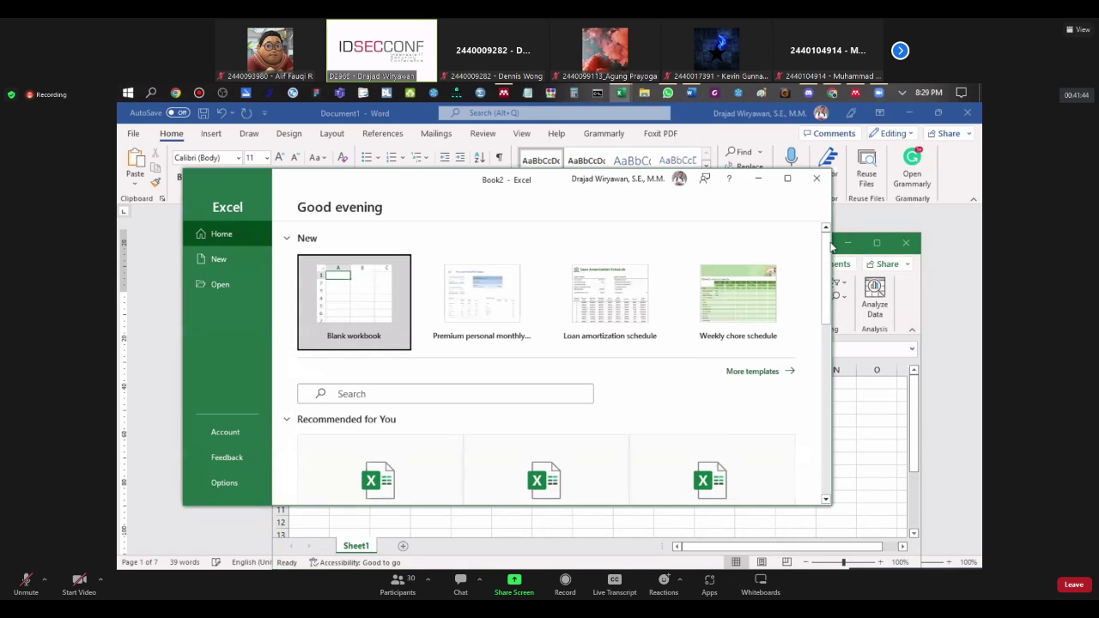
left_click(816, 177)
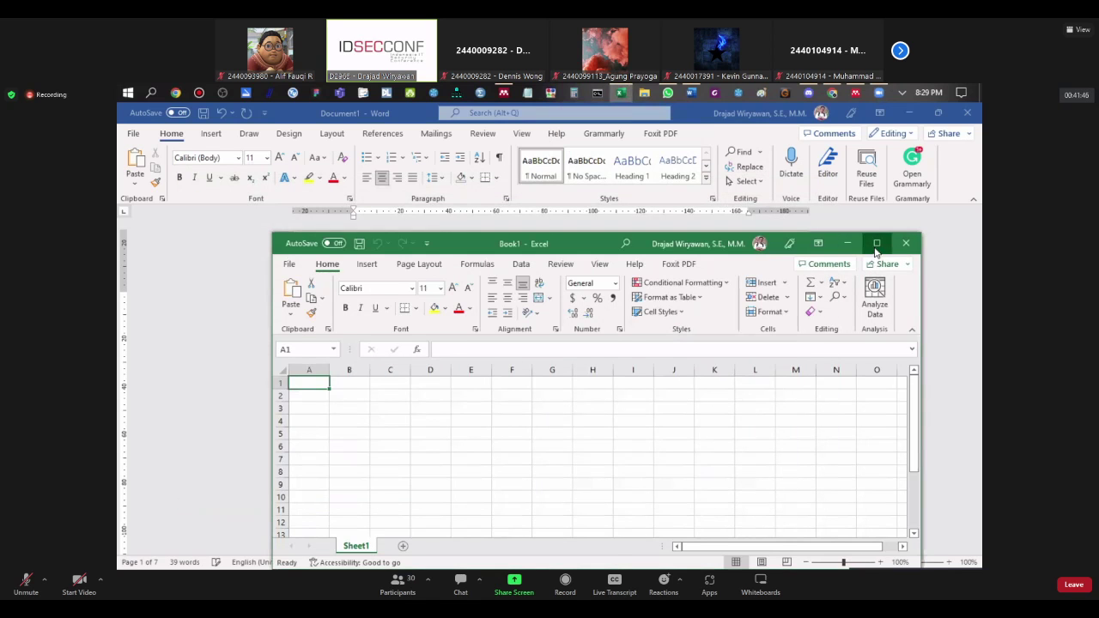
left_click(877, 244)
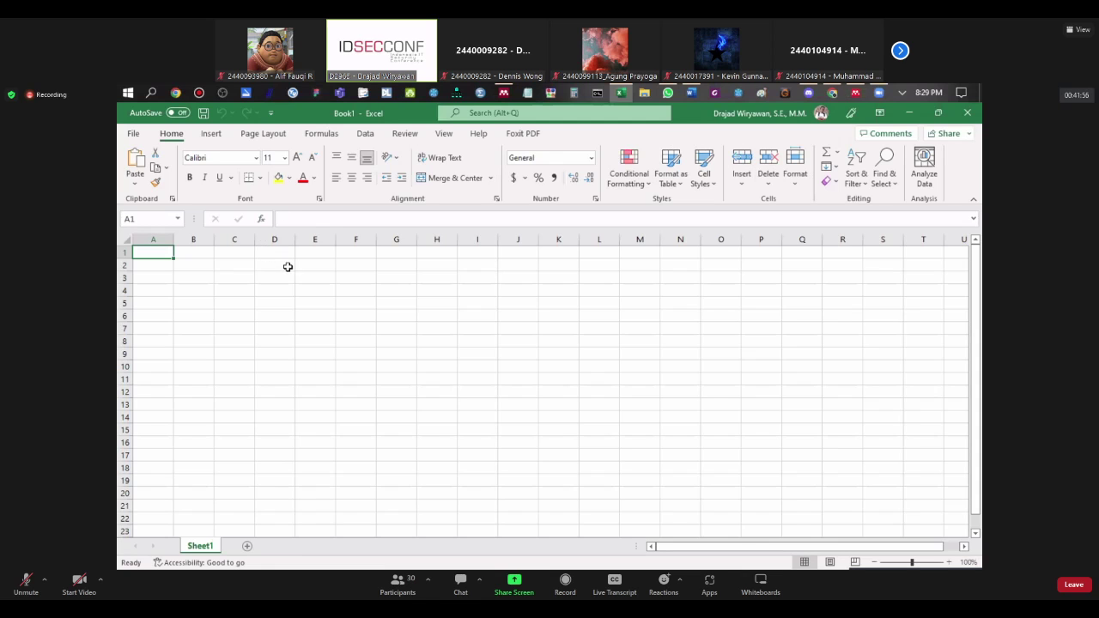
left_click(314, 280)
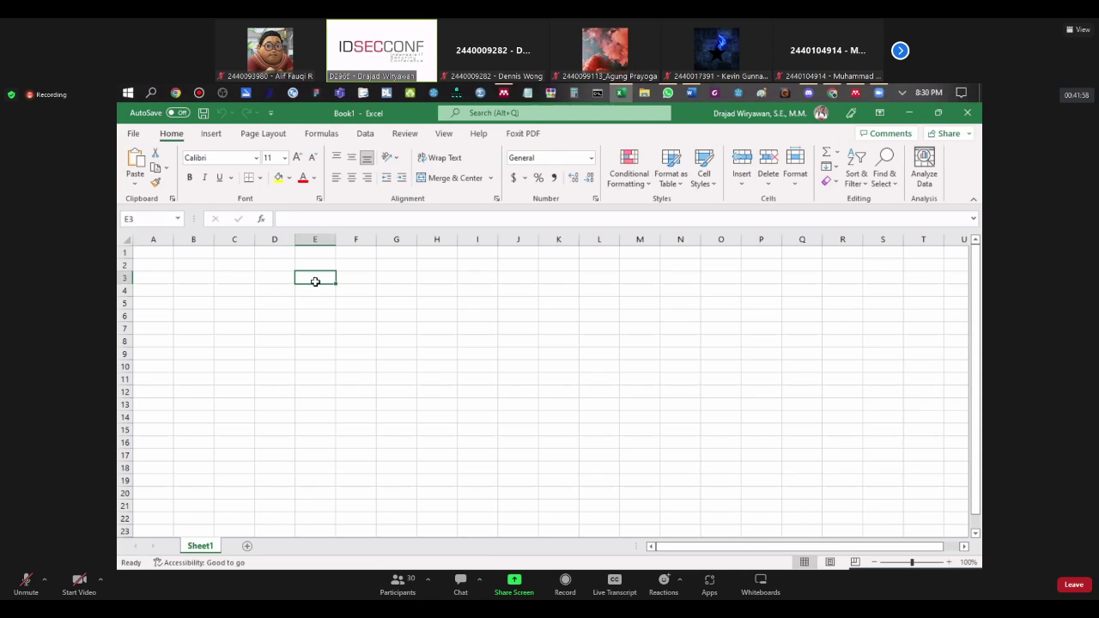
left_click(832, 93)
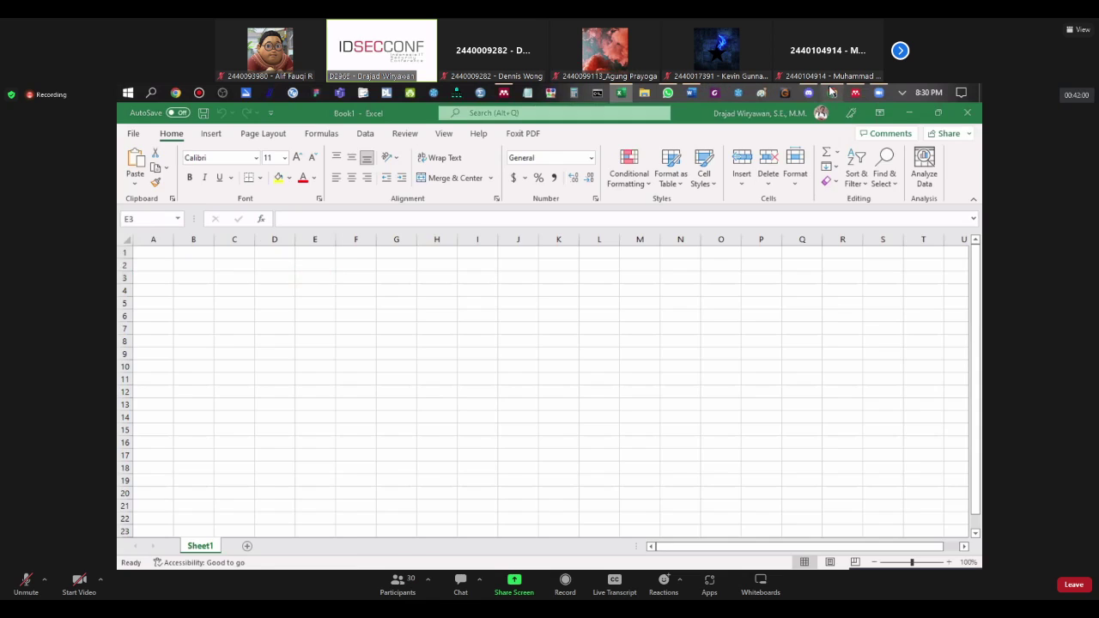
Step: Cycle through the Mendeley, Elsevier and Google Form tabs, closing the Mendeley importer panel
left_click(740, 112)
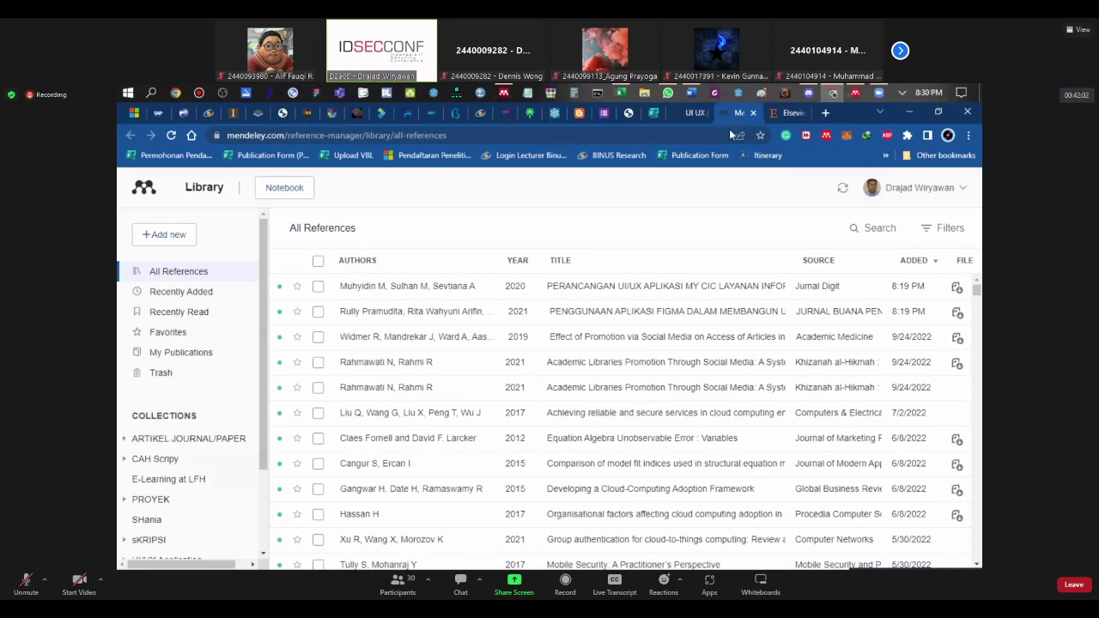
left_click(788, 114)
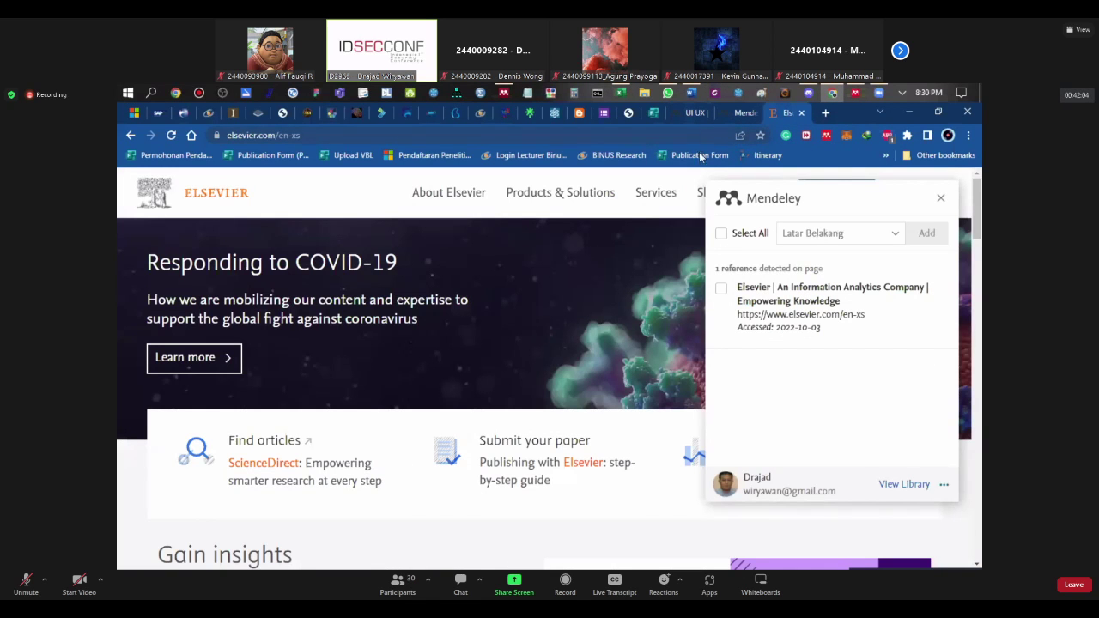
left_click(699, 176)
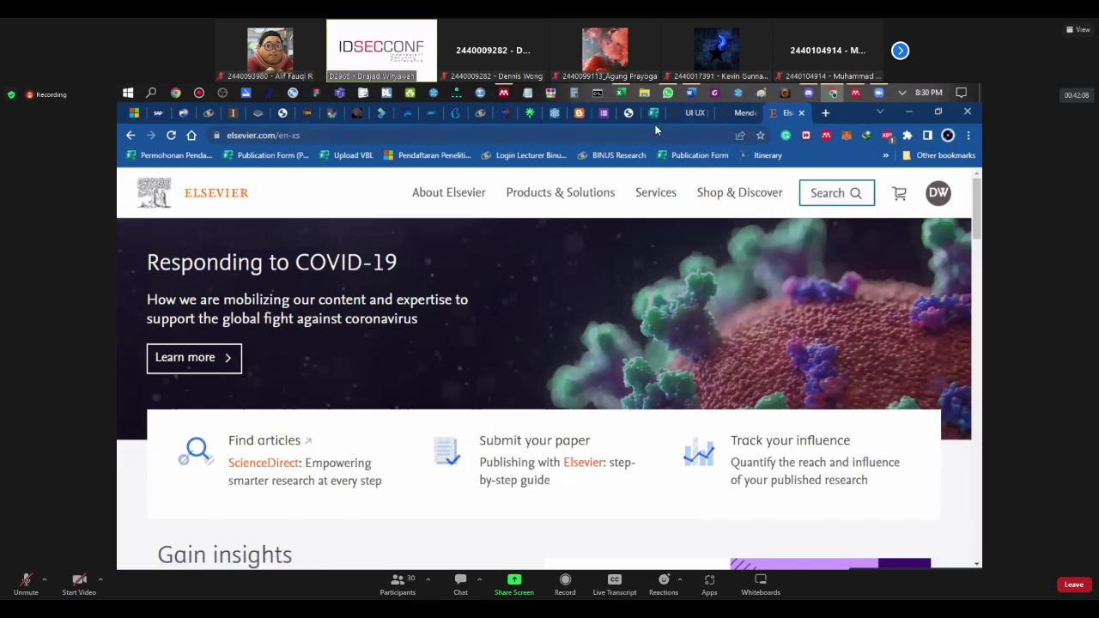
left_click(656, 114)
left_click(672, 113)
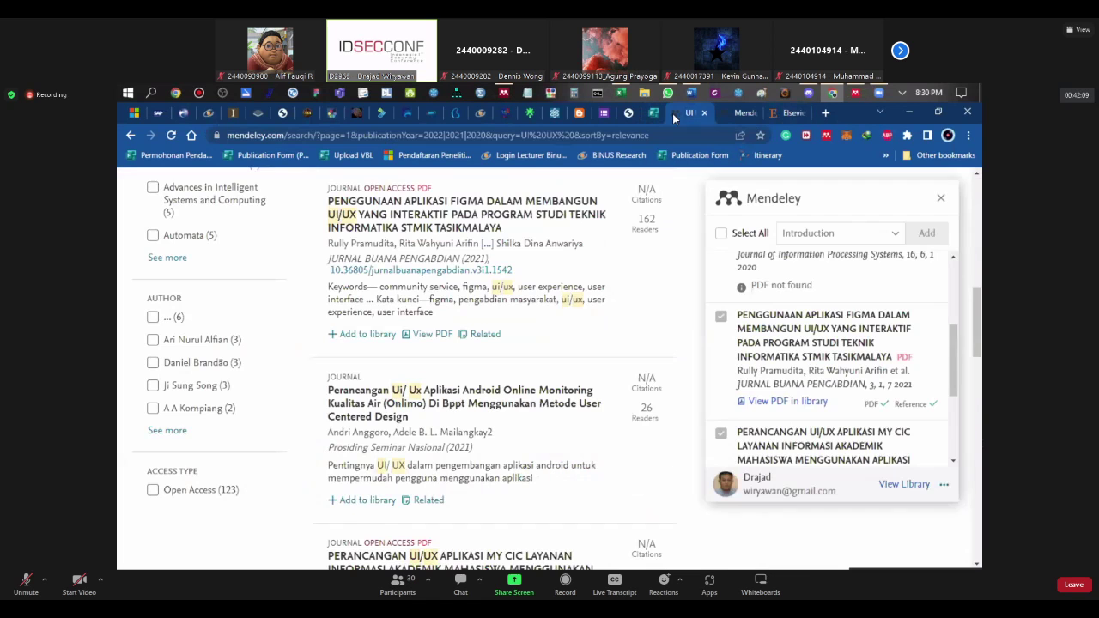
left_click(790, 113)
Step: Open mendeley.com in a new tab and scroll down to its footer links
left_click(825, 112)
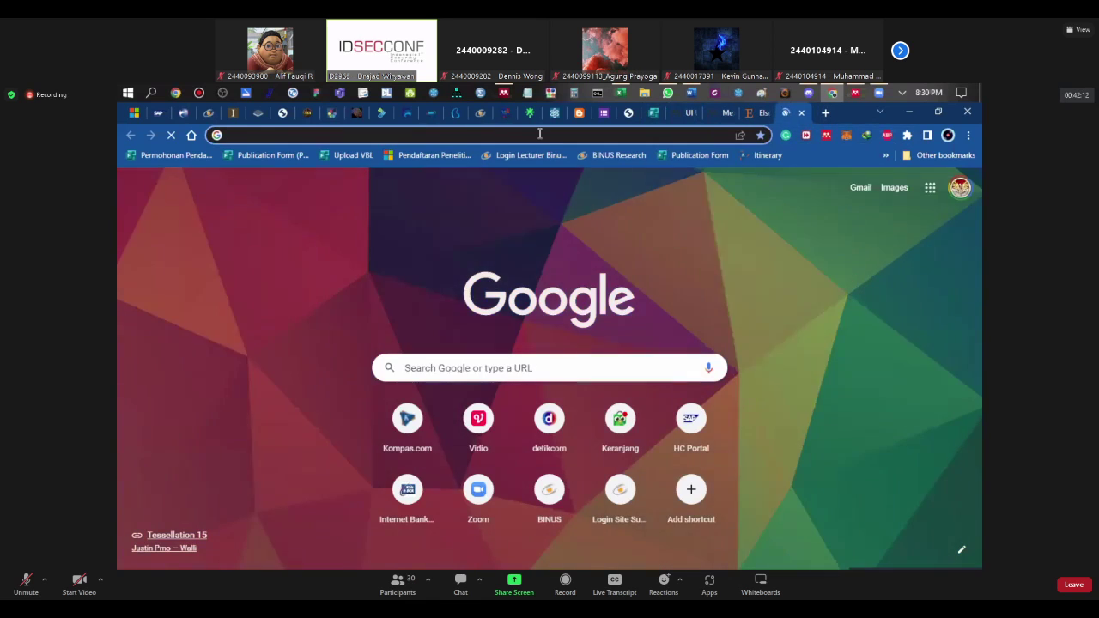
left_click(540, 133)
type("mendeley.com")
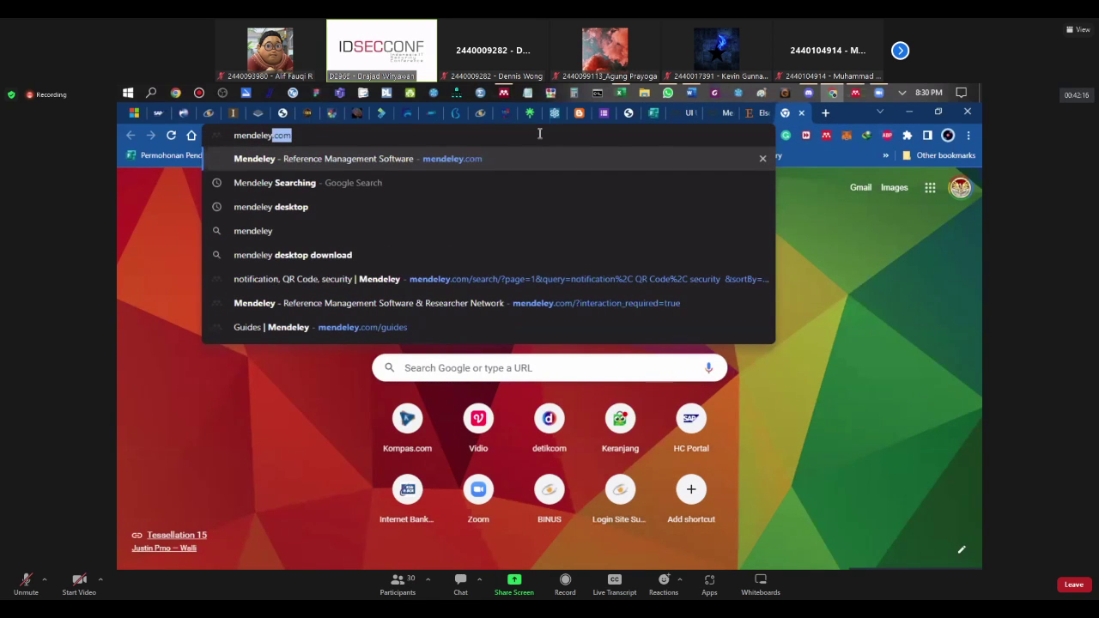
key("Return")
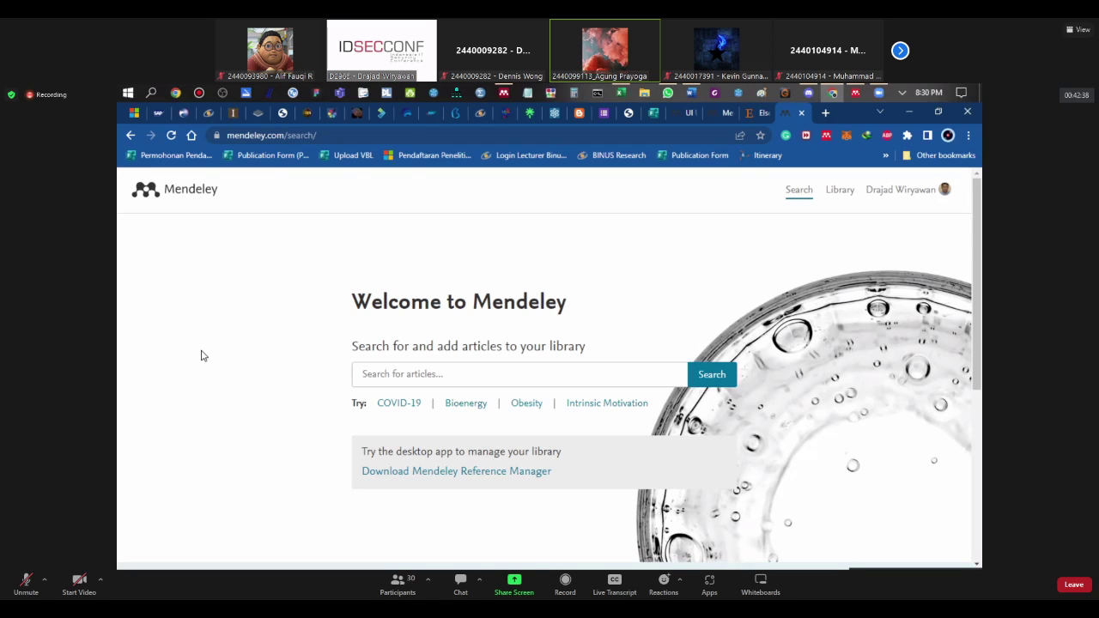
scroll(202, 355, "down", 1)
scroll(200, 356, "up", 1)
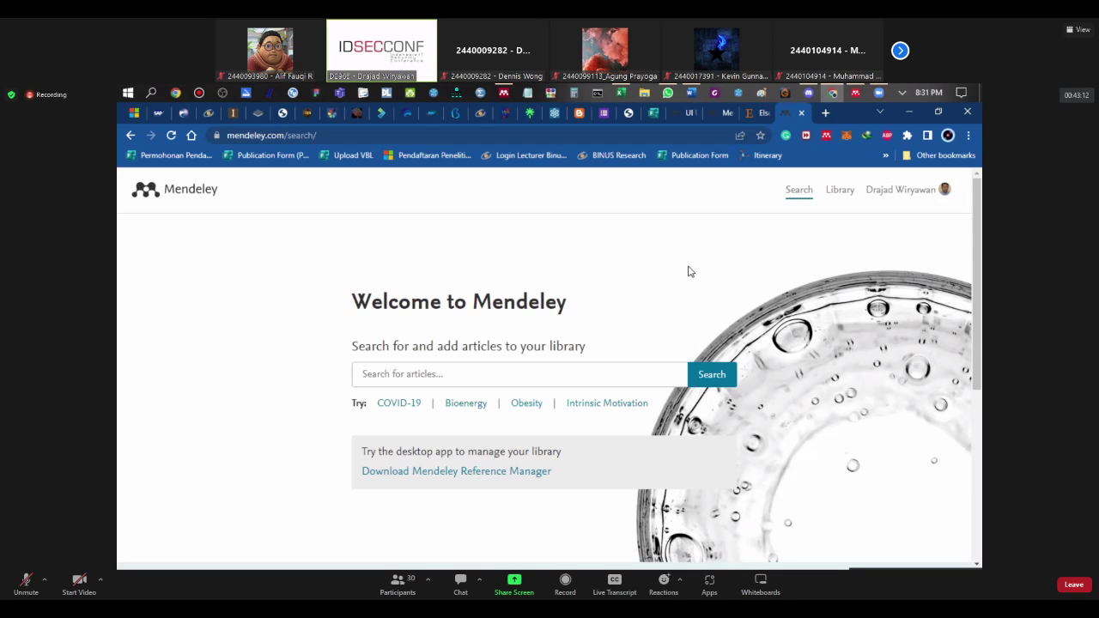
scroll(287, 370, "down", 3)
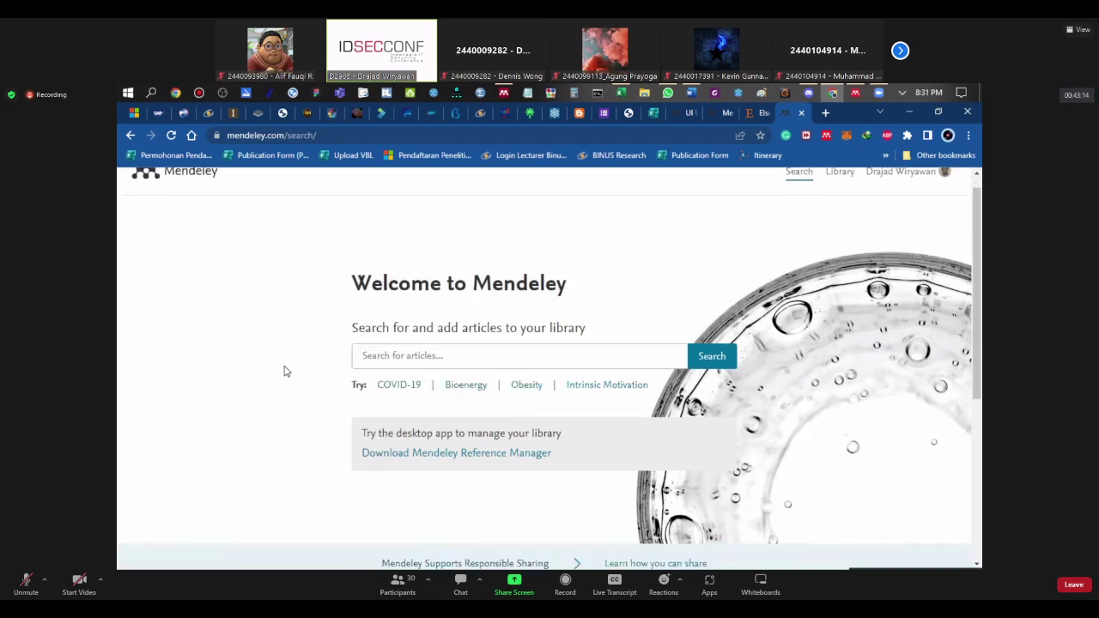
scroll(278, 373, "up", 3)
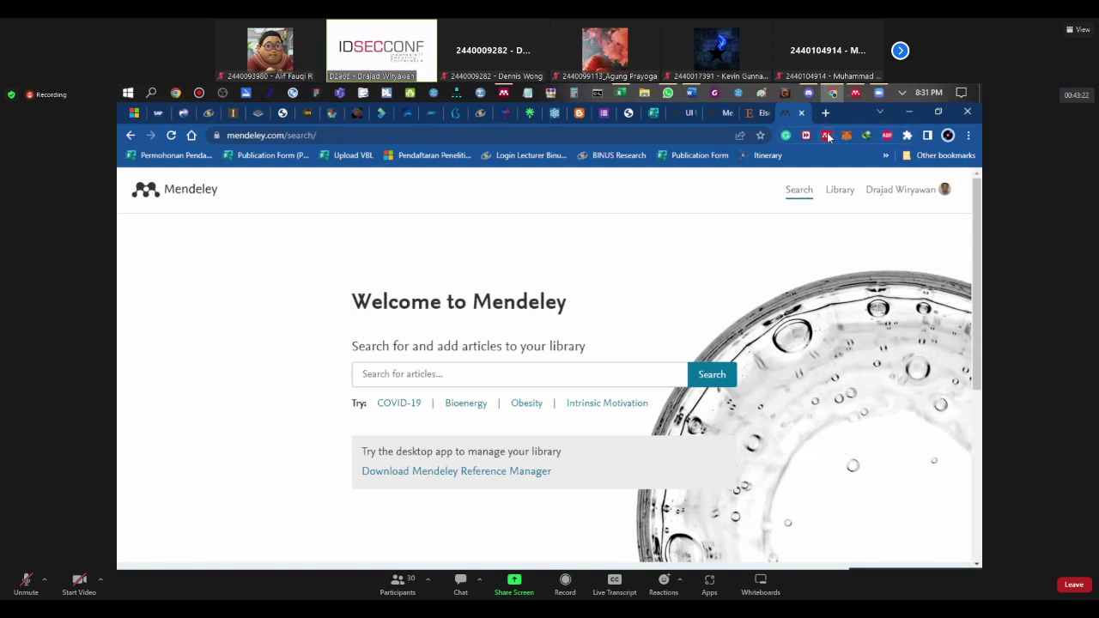
scroll(343, 258, "down", 3)
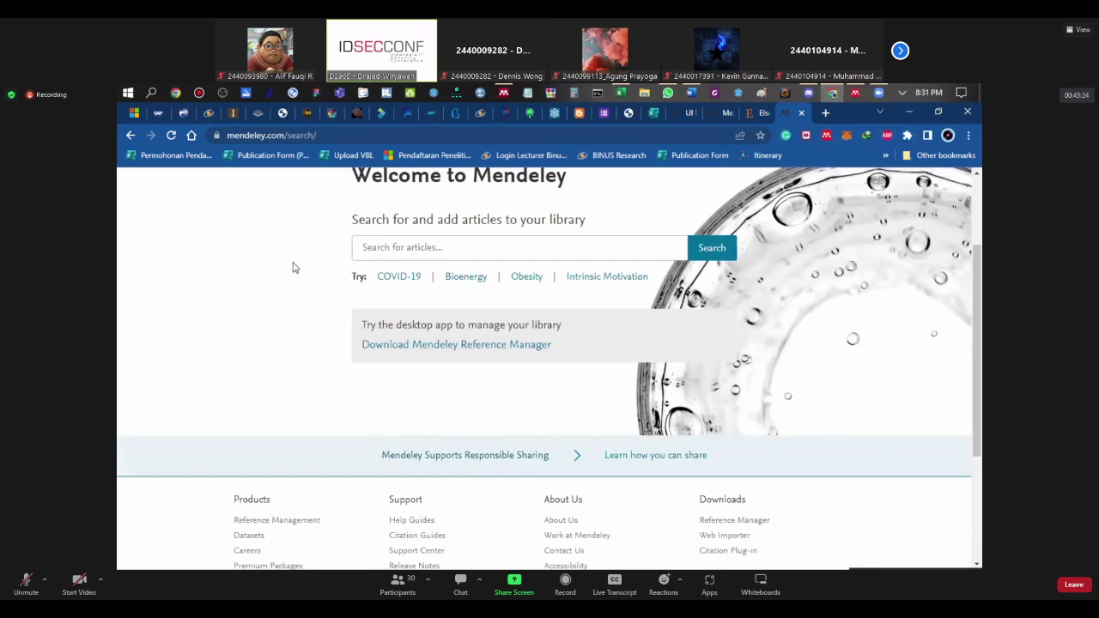
scroll(258, 296, "down", 3)
scroll(266, 296, "up", 2)
scroll(300, 295, "down", 2)
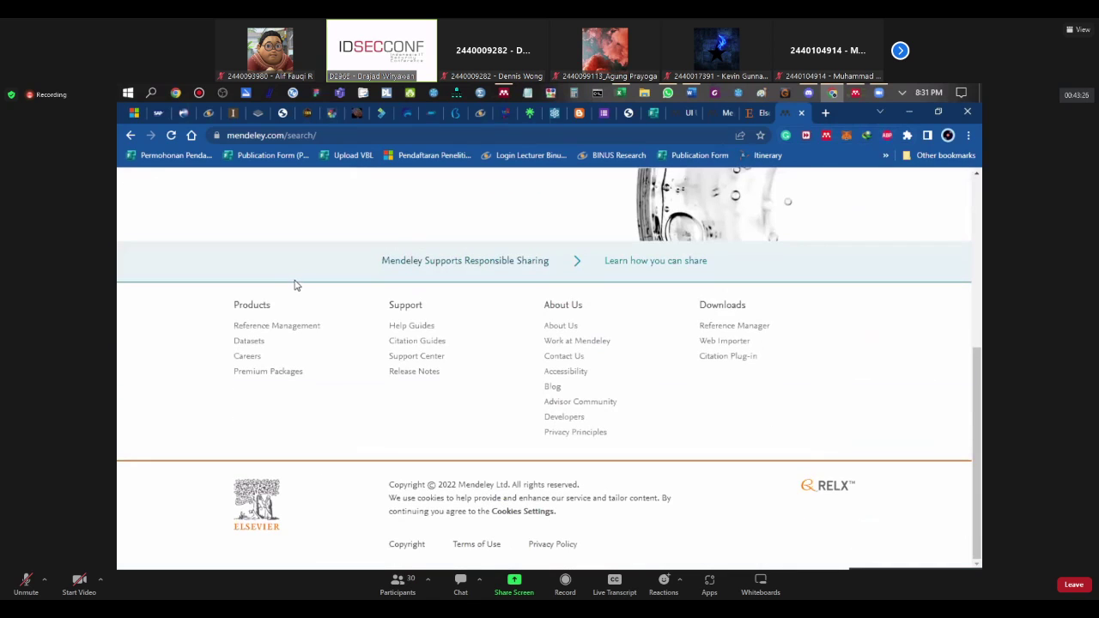
Step: Open Mendeley Support Center from the footer, browse its home page, and select the URL
left_click(415, 357)
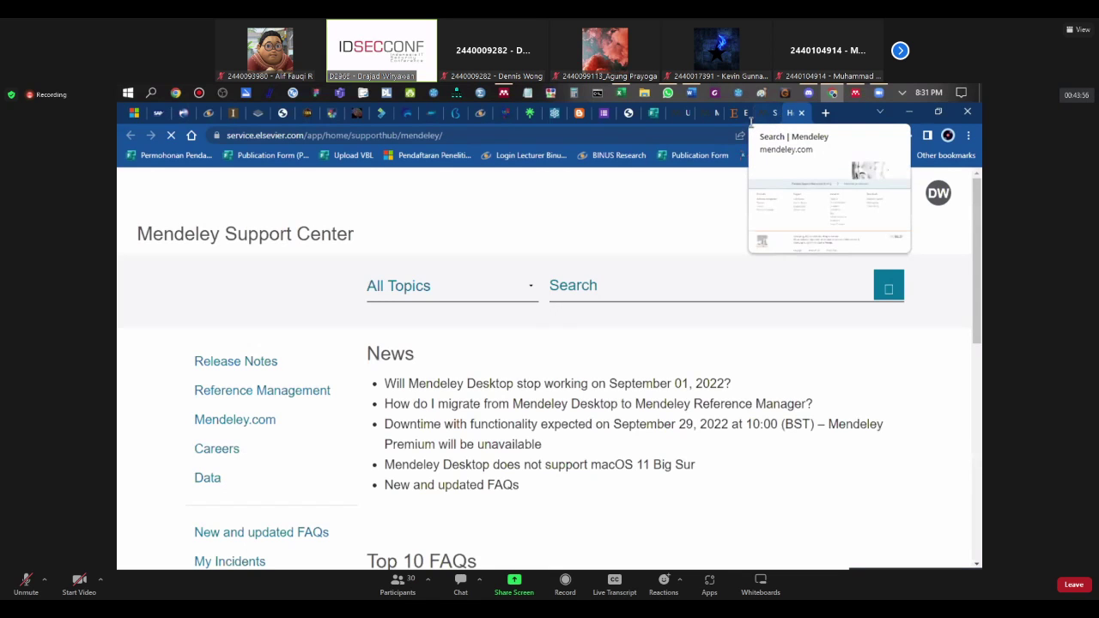
scroll(168, 408, "down", 3)
scroll(168, 409, "up", 1)
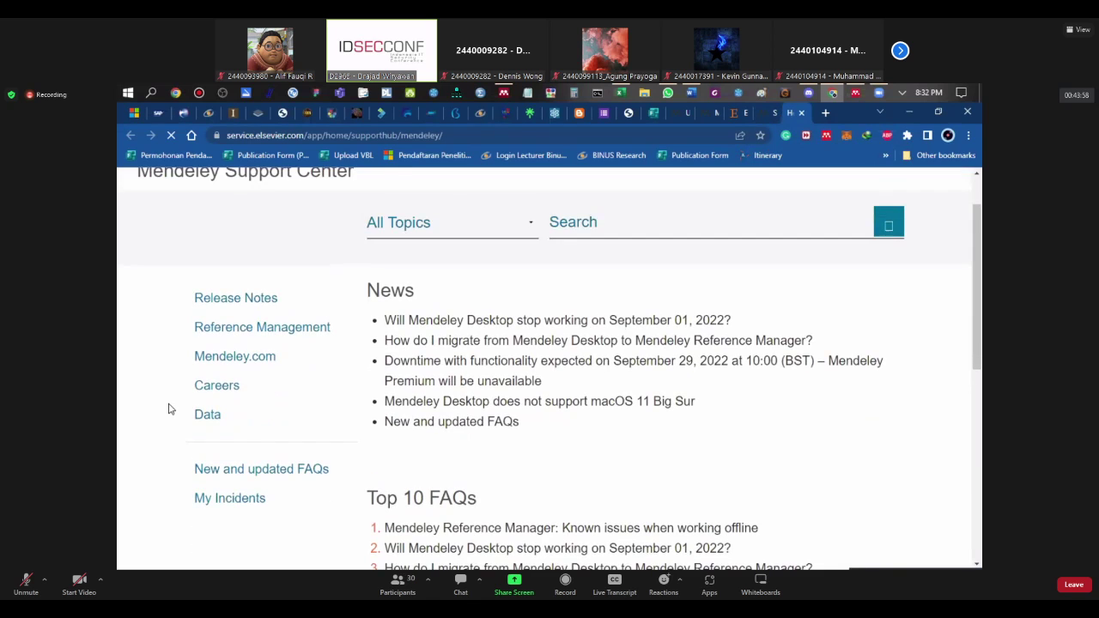
scroll(168, 409, "up", 1)
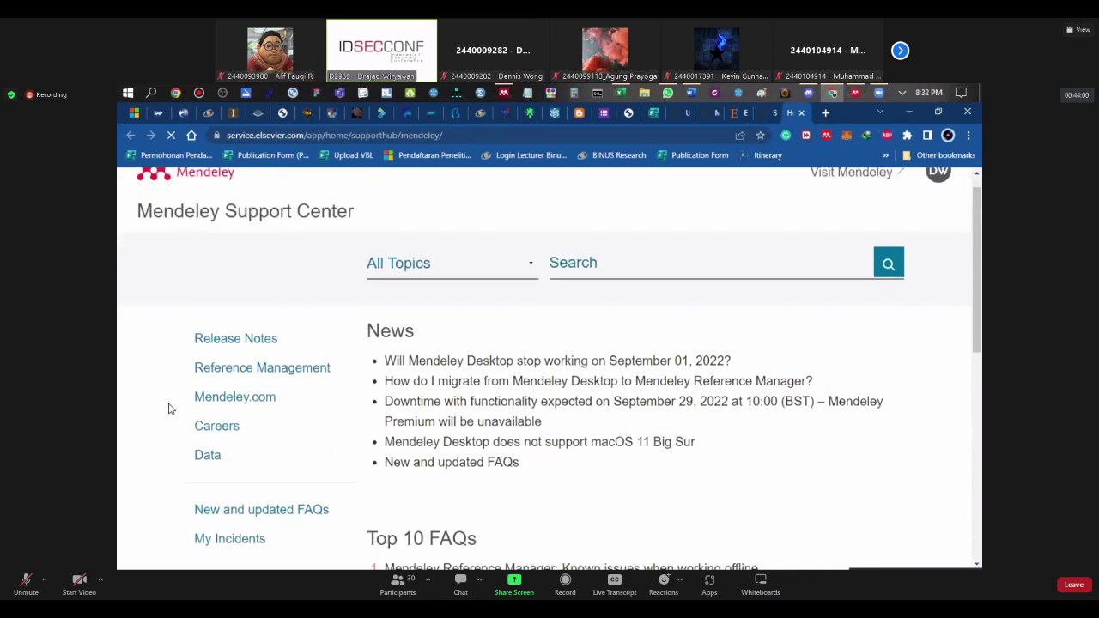
scroll(166, 407, "down", 6)
scroll(204, 396, "up", 6)
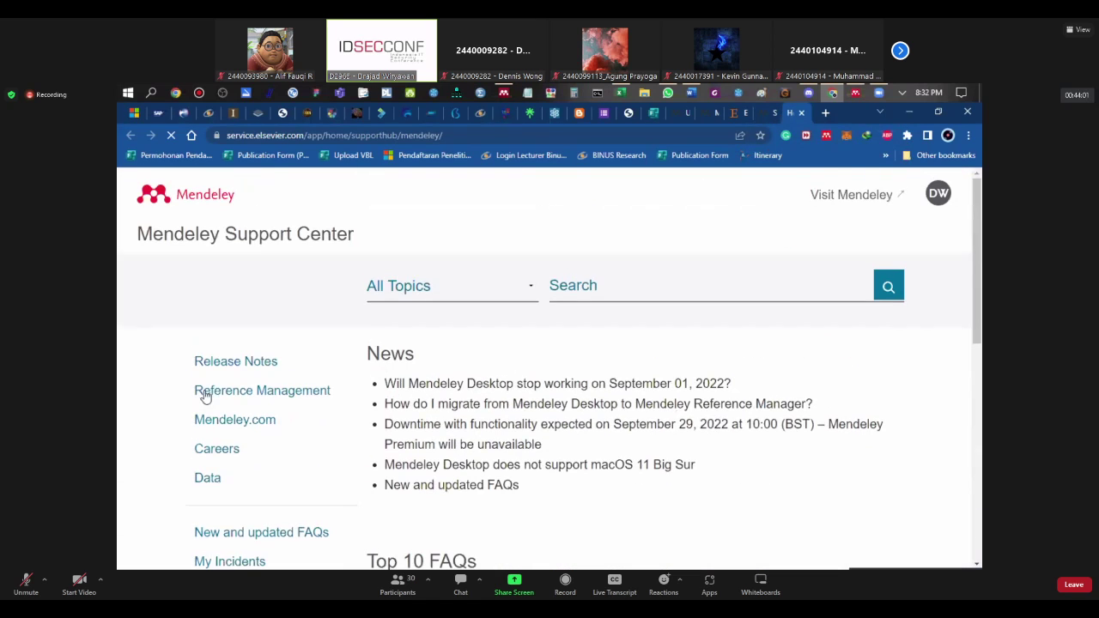
left_click(405, 135)
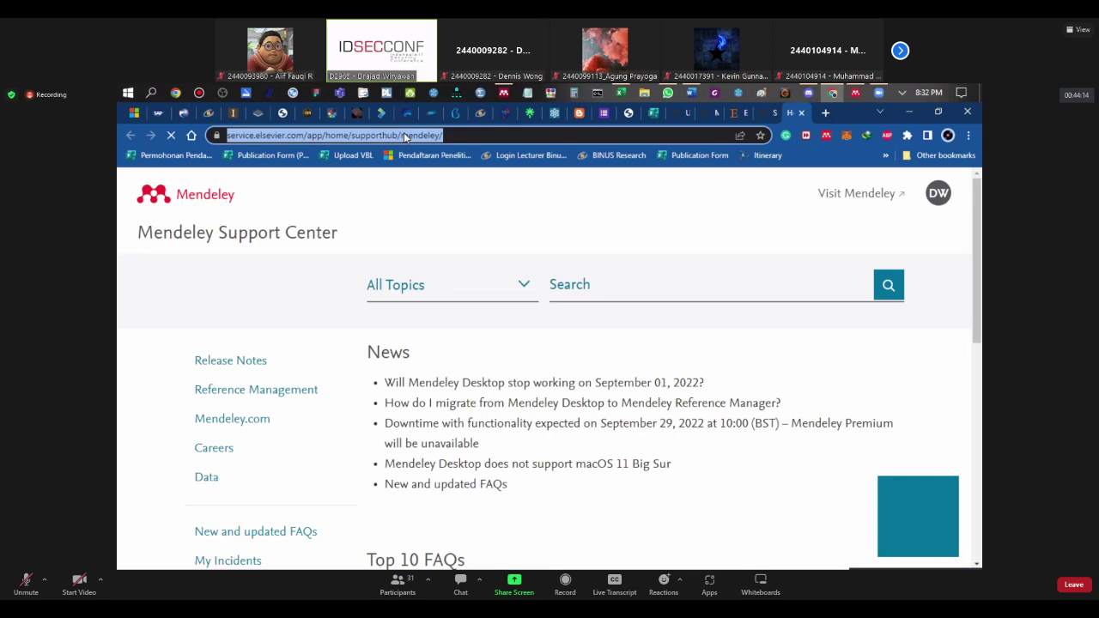
Step: Search 'how to add mendeley cite on google docs' and highlight the snippet saying it's unsupported
type("how to a")
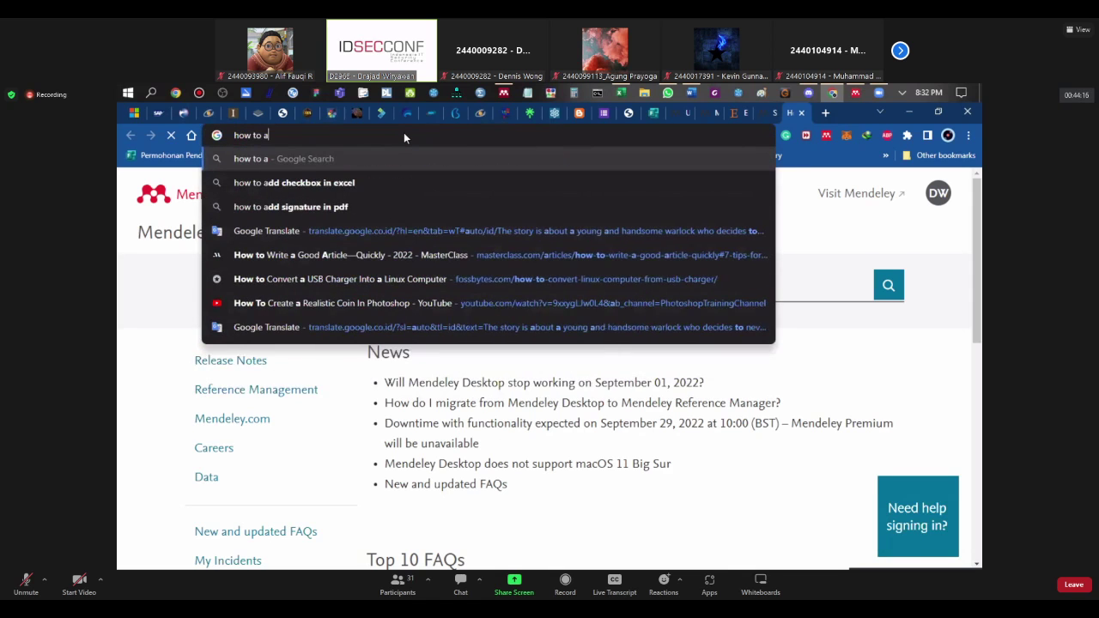
type("dd mendeley")
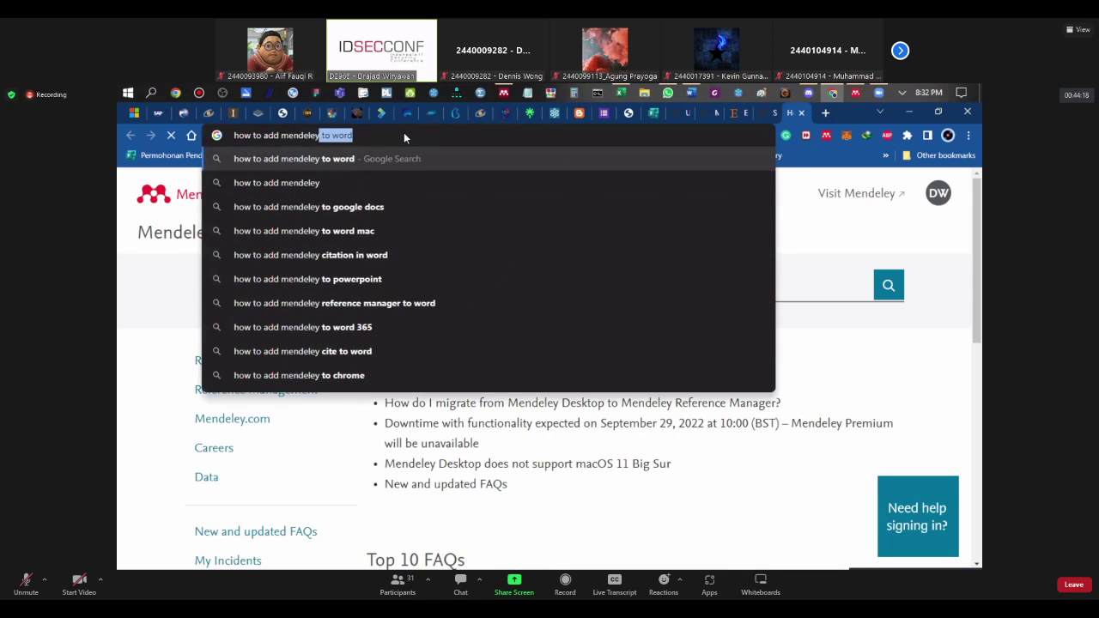
type(" cite")
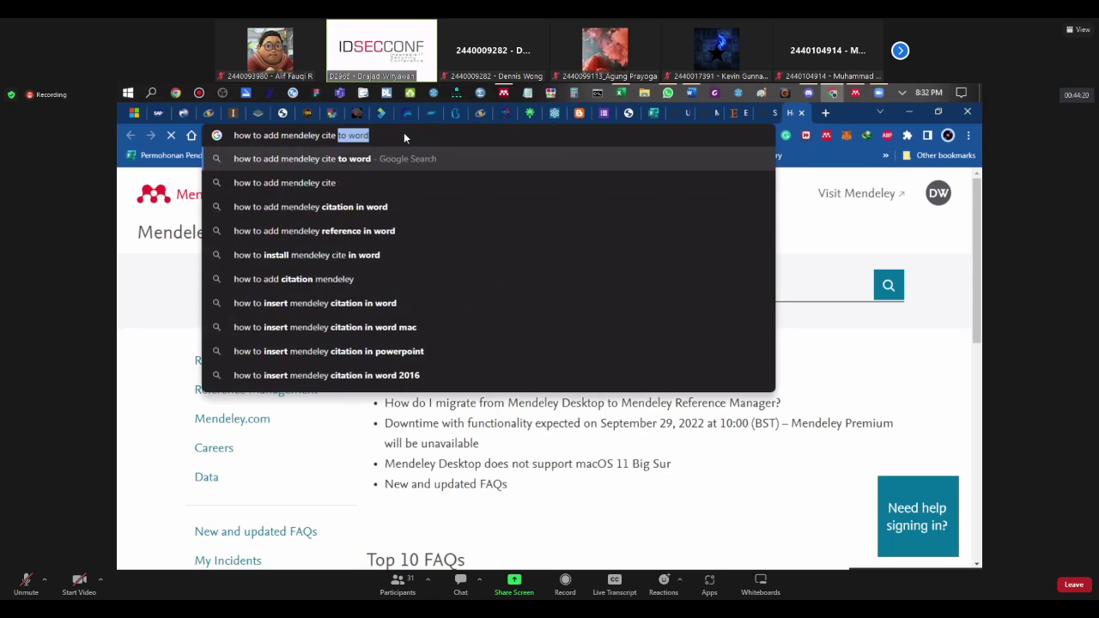
type(" on g")
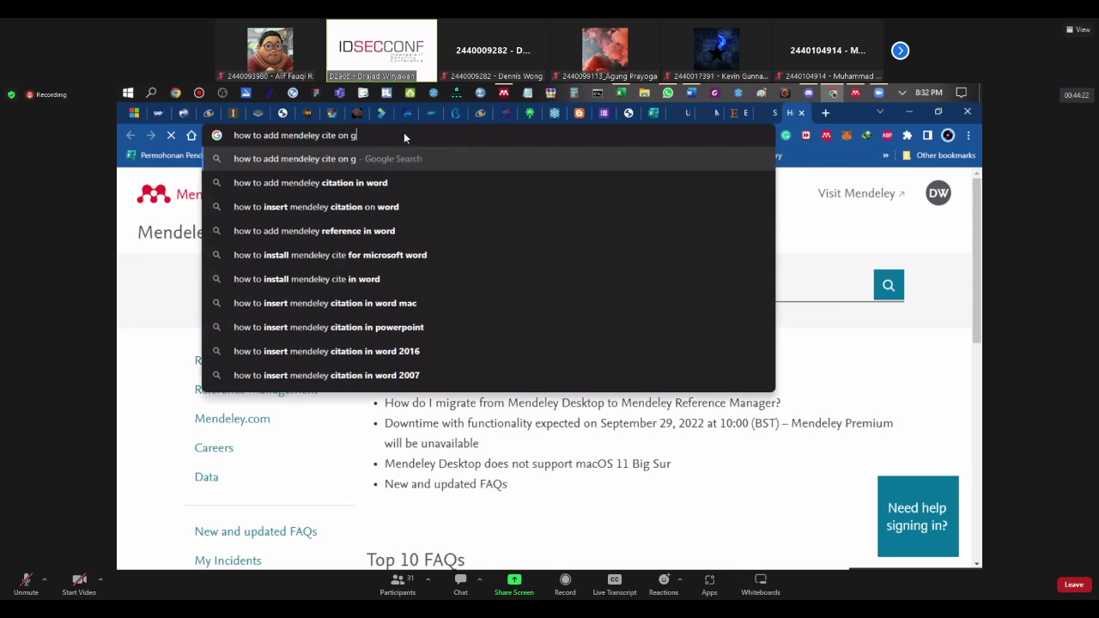
type("oogle docs")
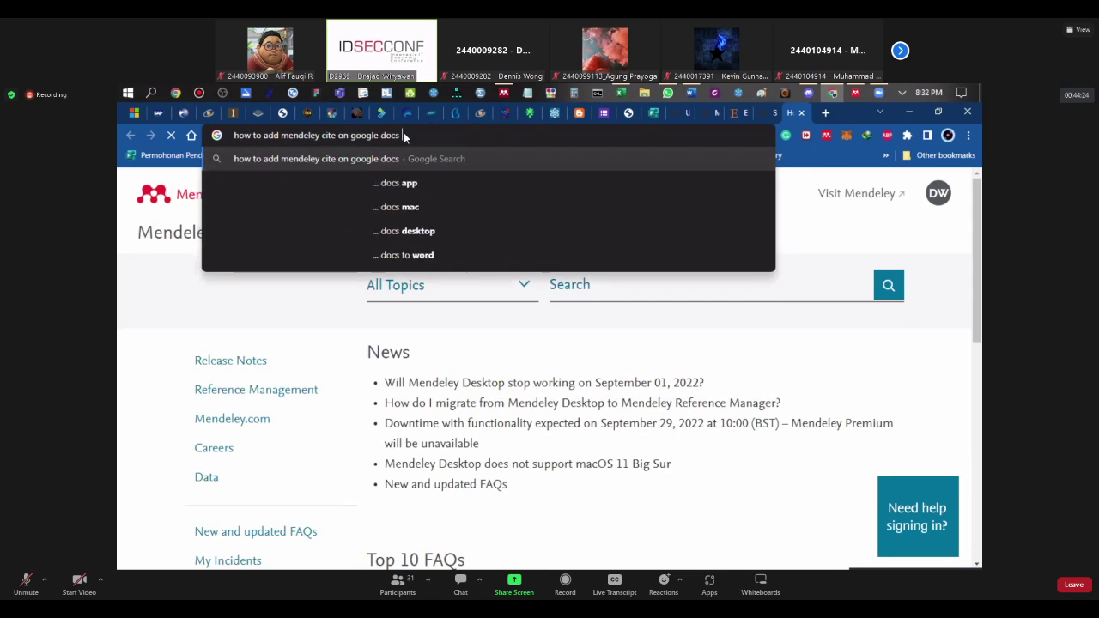
key("Return")
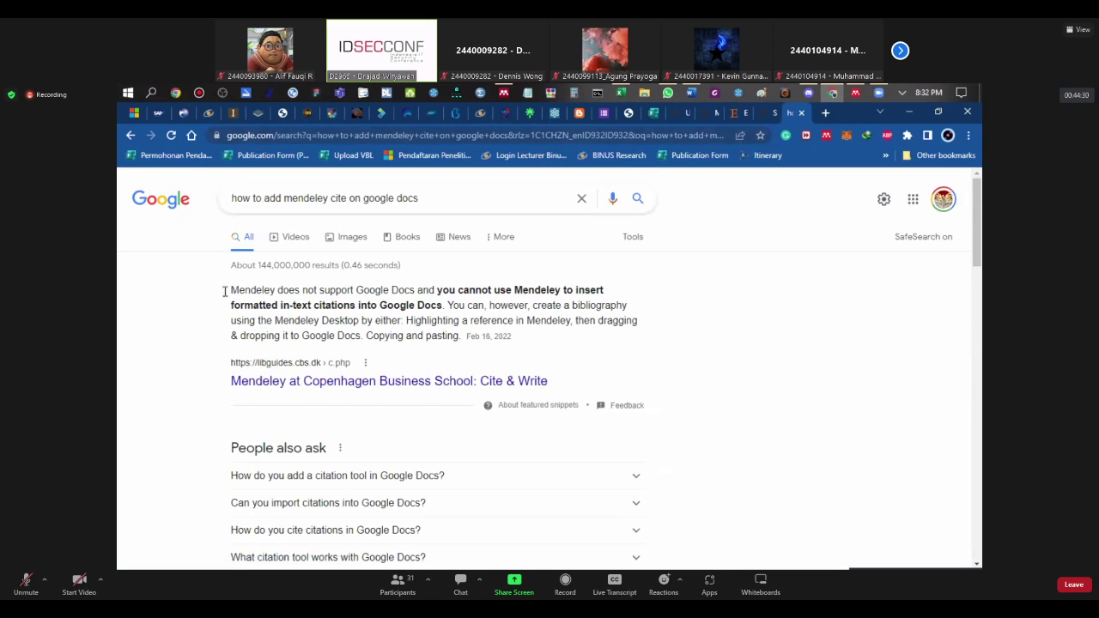
left_click_drag(227, 290, 446, 306)
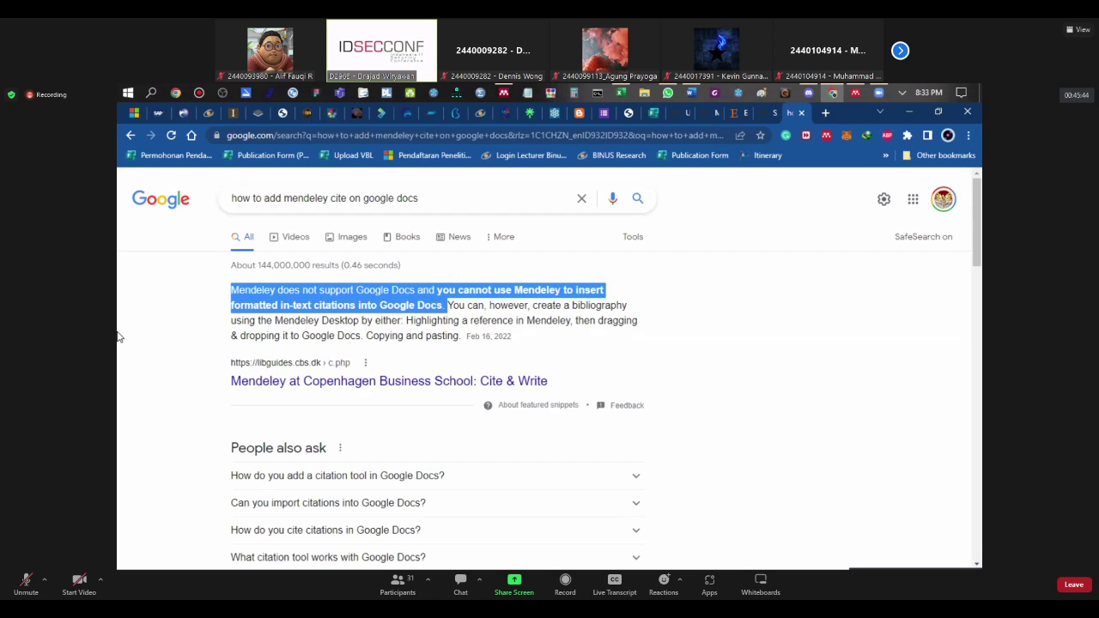
scroll(118, 336, "down", 1)
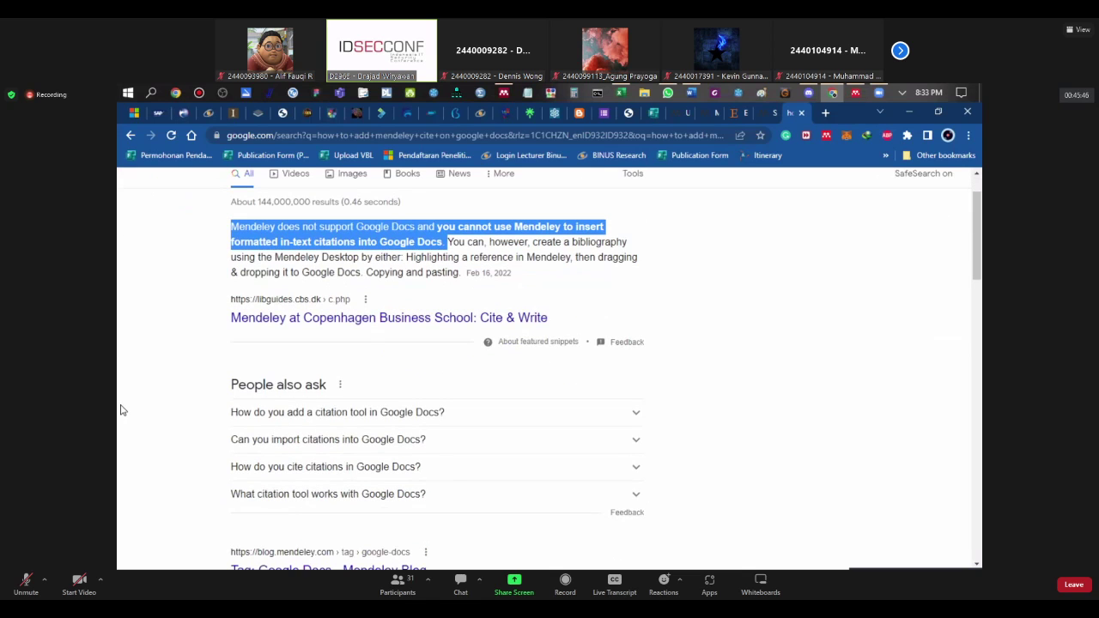
scroll(122, 408, "down", 3)
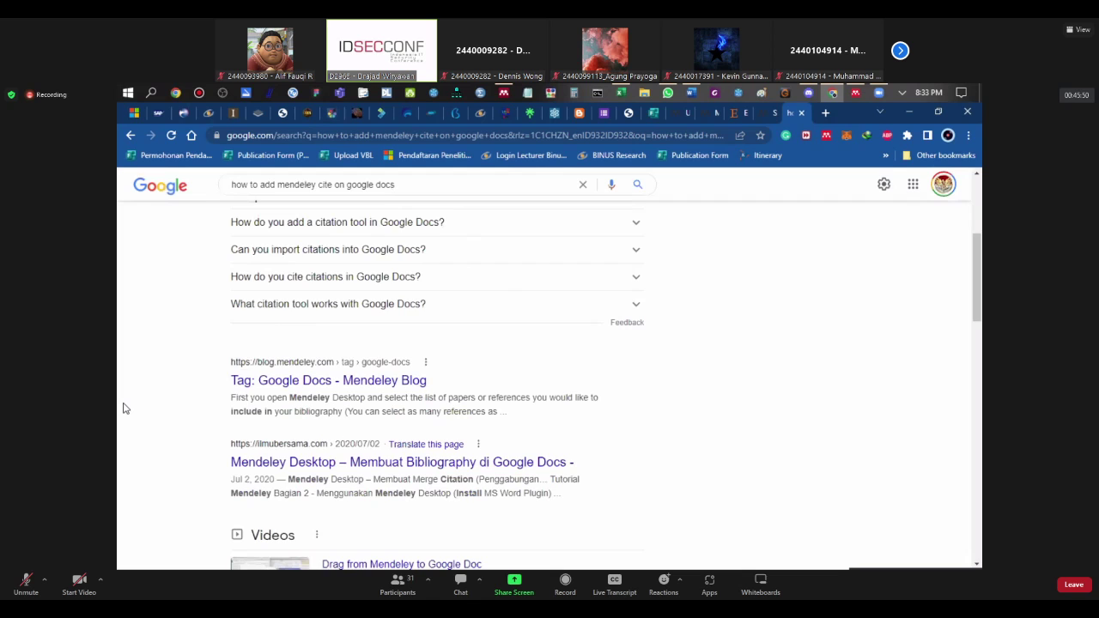
scroll(123, 408, "down", 2)
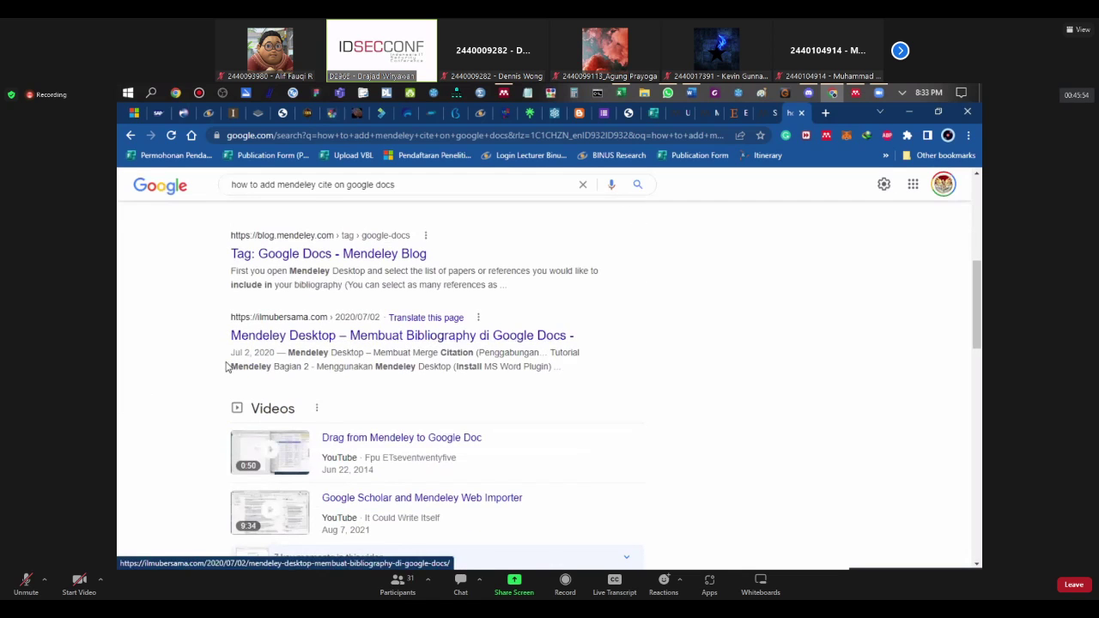
scroll(229, 365, "up", 4)
scroll(341, 307, "up", 2)
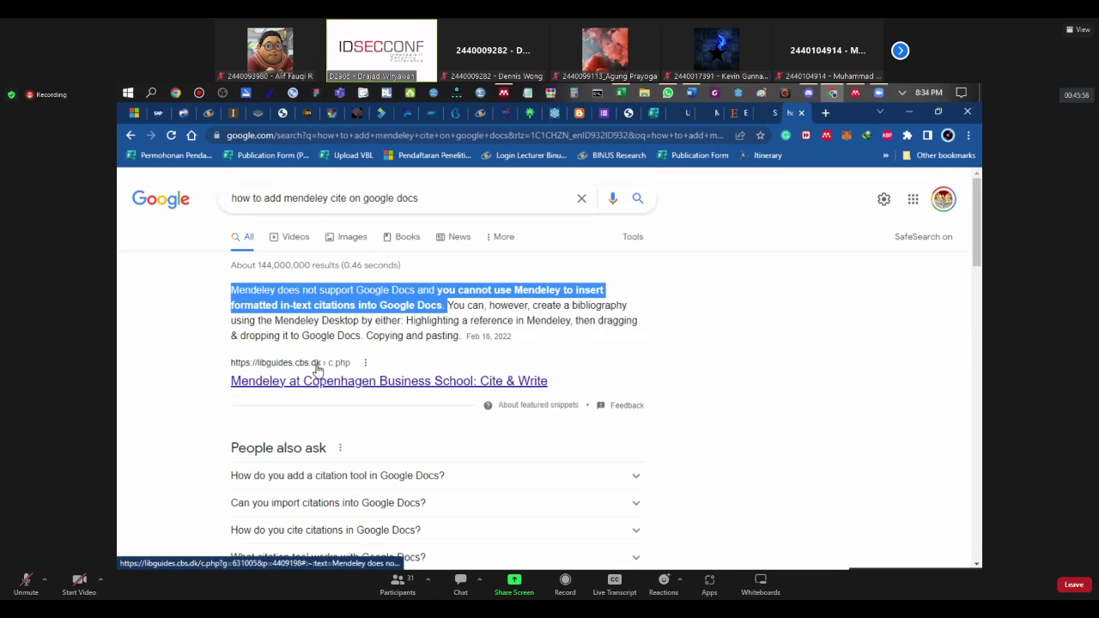
scroll(316, 367, "down", 5)
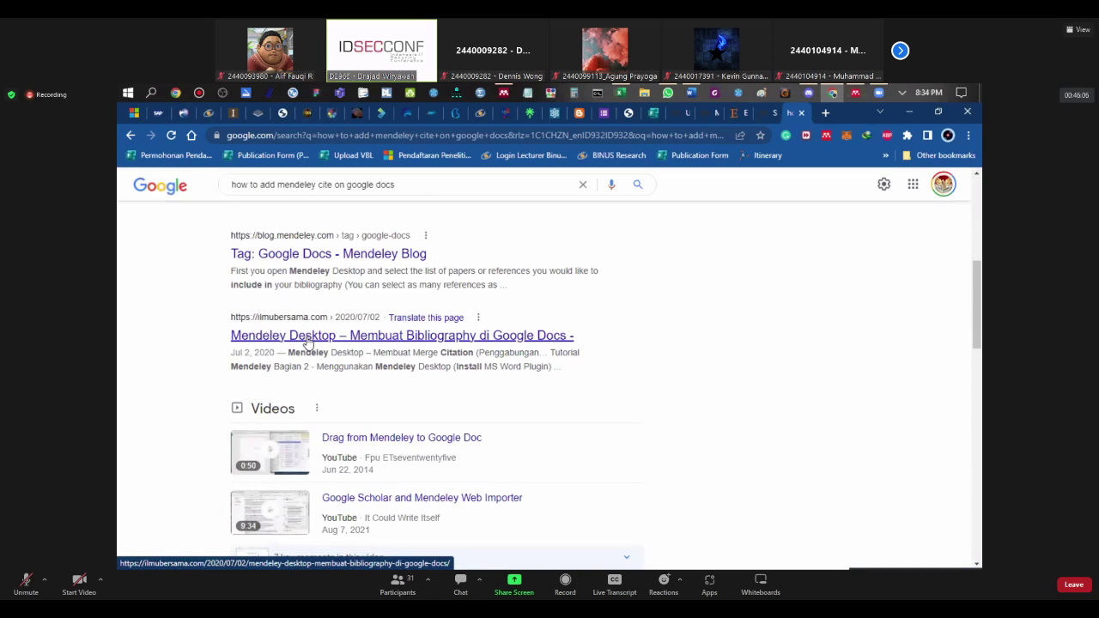
Step: Open the ilmubersama.com Mendeley Google Docs bibliography article and pop its tutorial PDF out
left_click(307, 340)
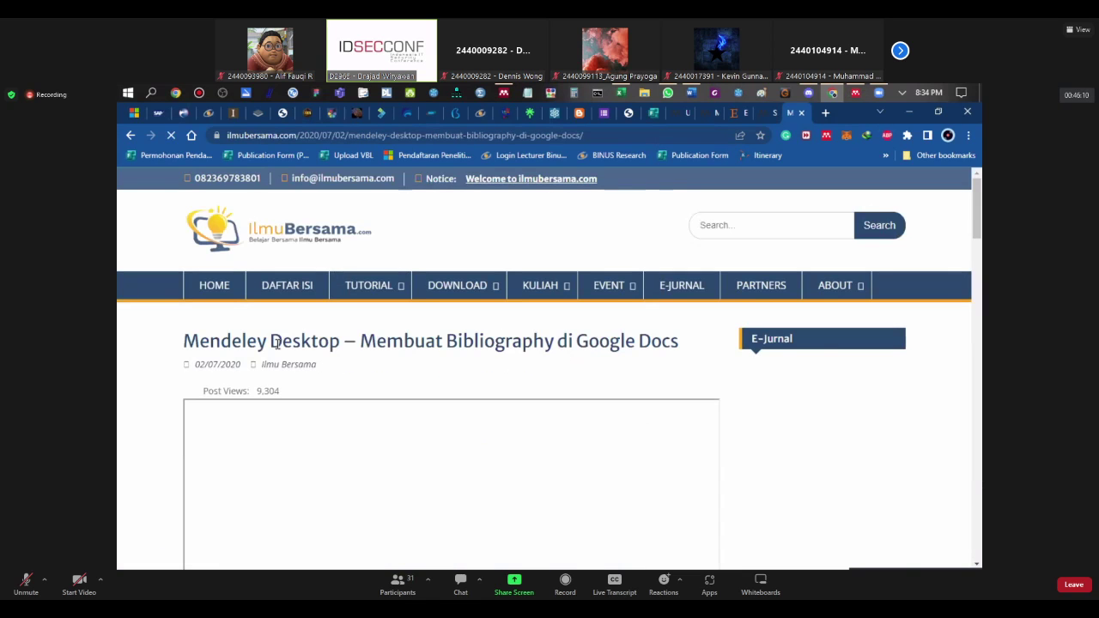
scroll(278, 343, "down", 2)
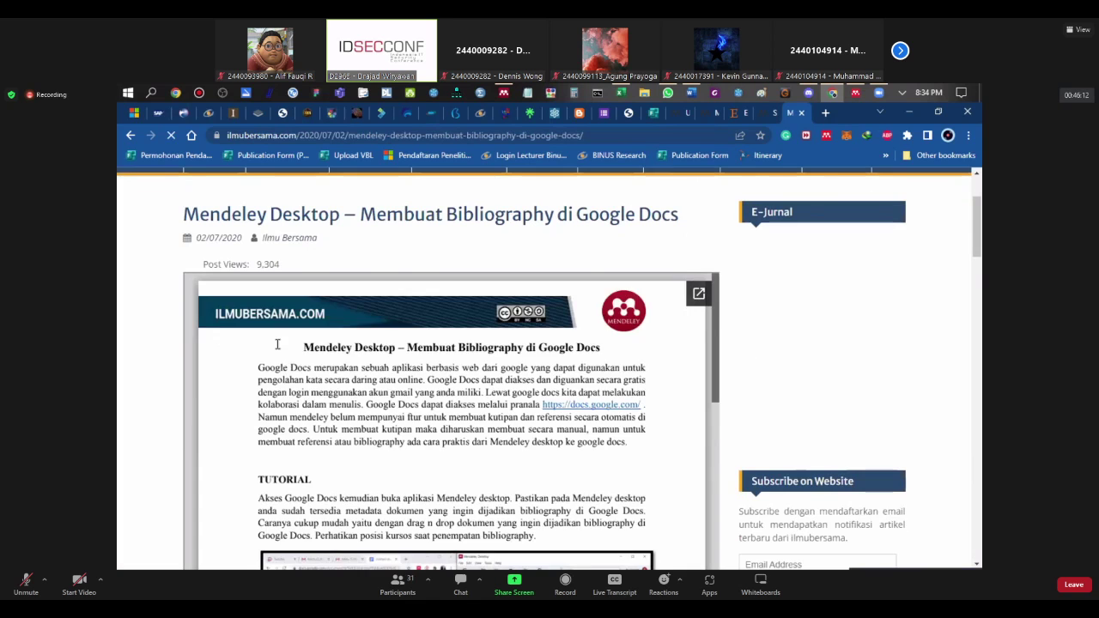
scroll(277, 343, "down", 3)
scroll(363, 368, "down", 1)
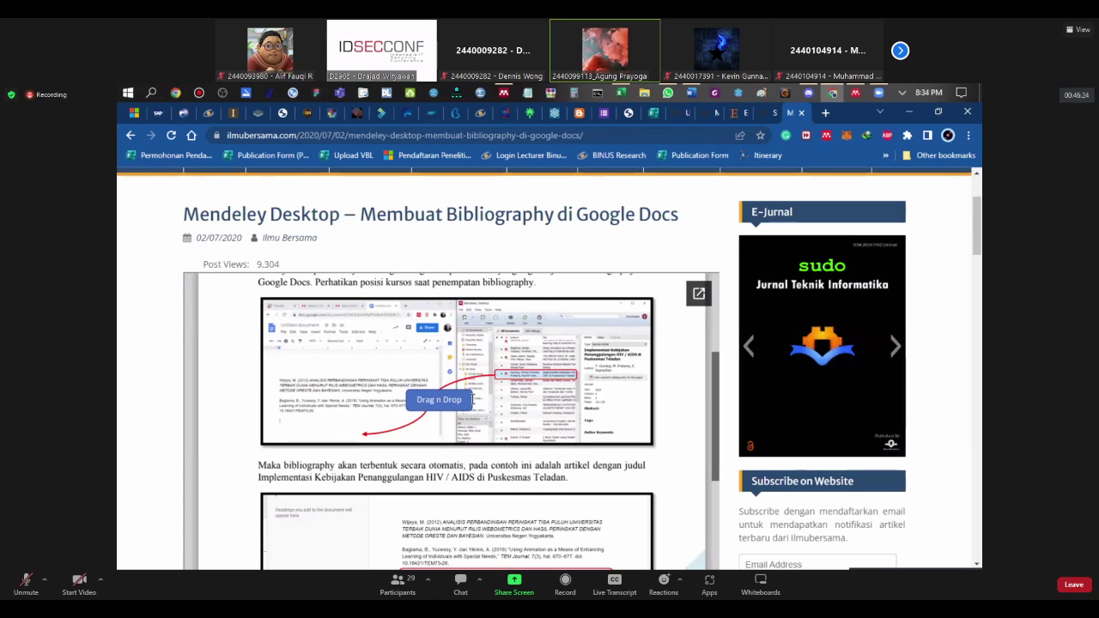
scroll(463, 404, "down", 3)
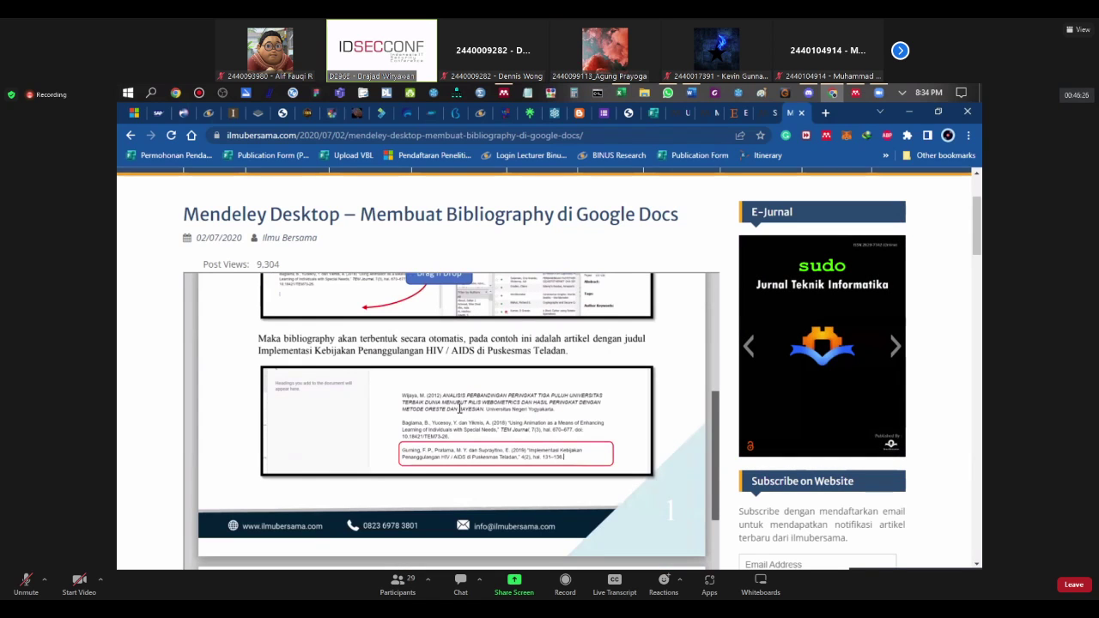
scroll(407, 465, "down", 2)
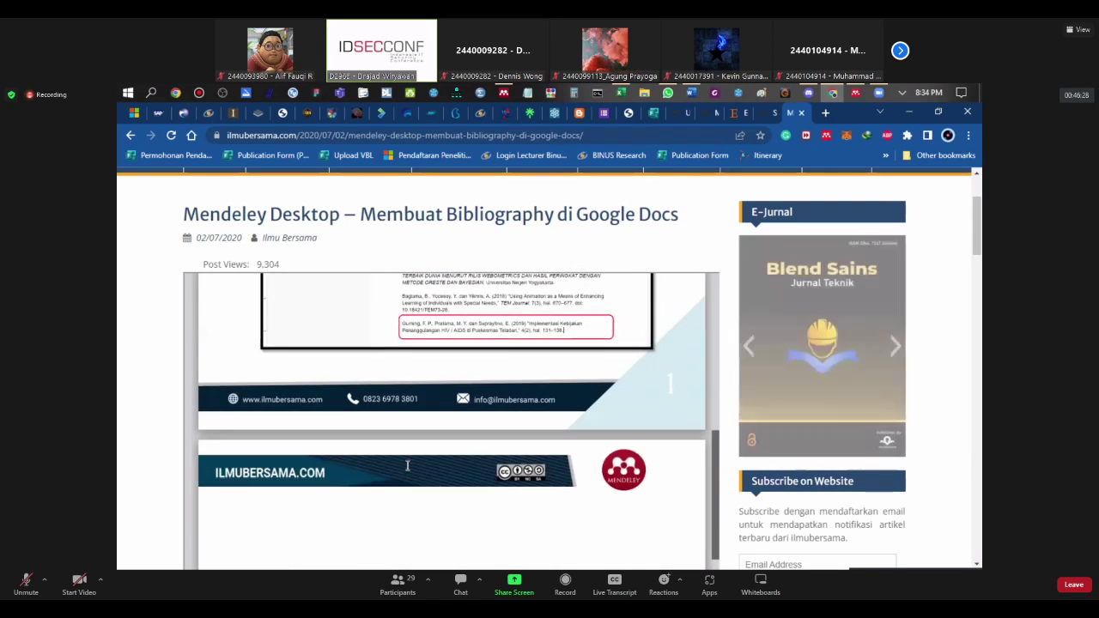
scroll(407, 464, "up", 5)
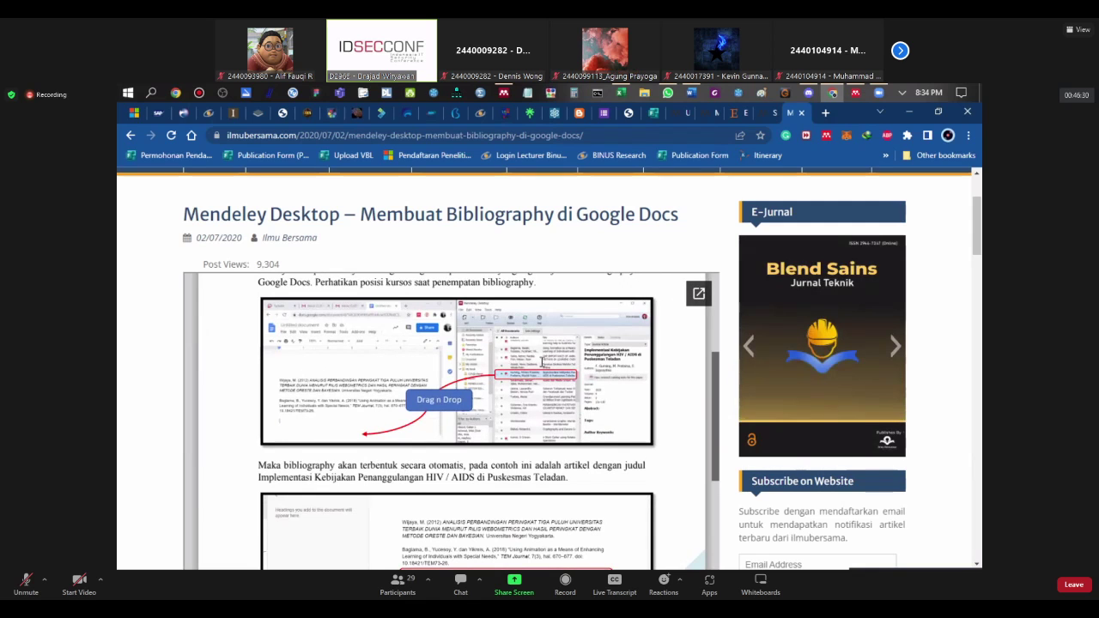
left_click(699, 293)
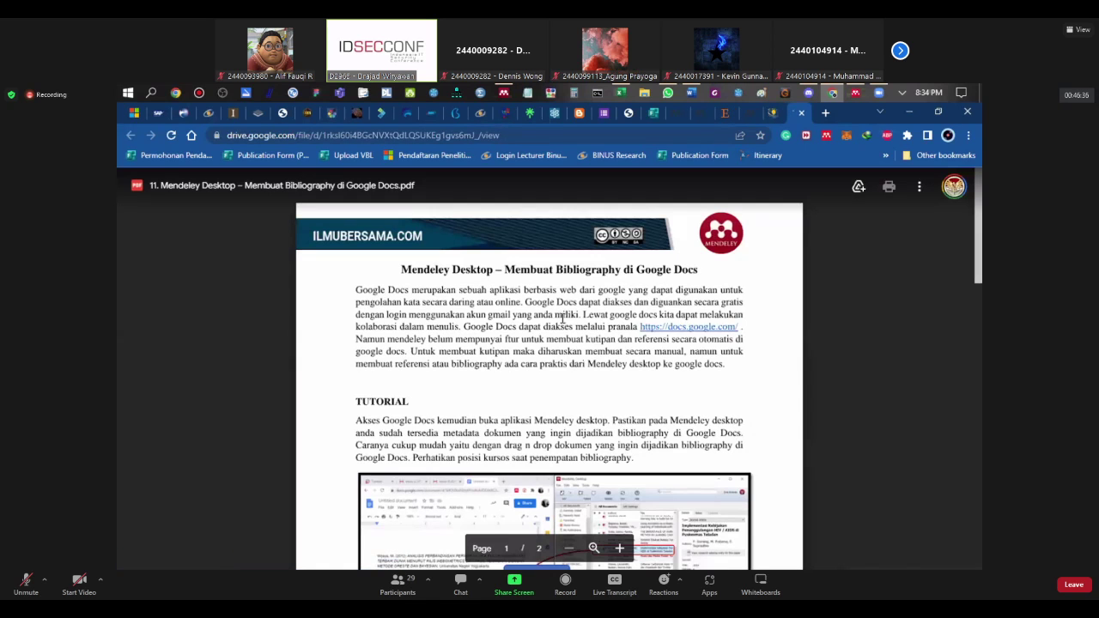
scroll(609, 336, "down", 4)
scroll(610, 337, "up", 3)
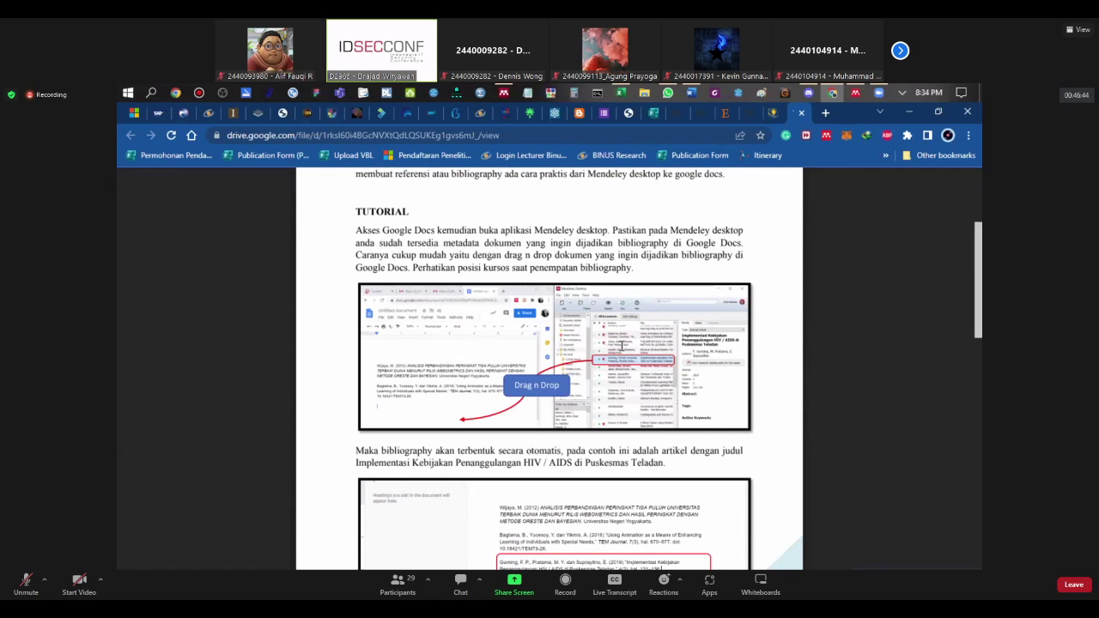
Step: Select the Li-Fi Emerging Technology article and drag it toward the UI/UX Application collection
left_click(504, 92)
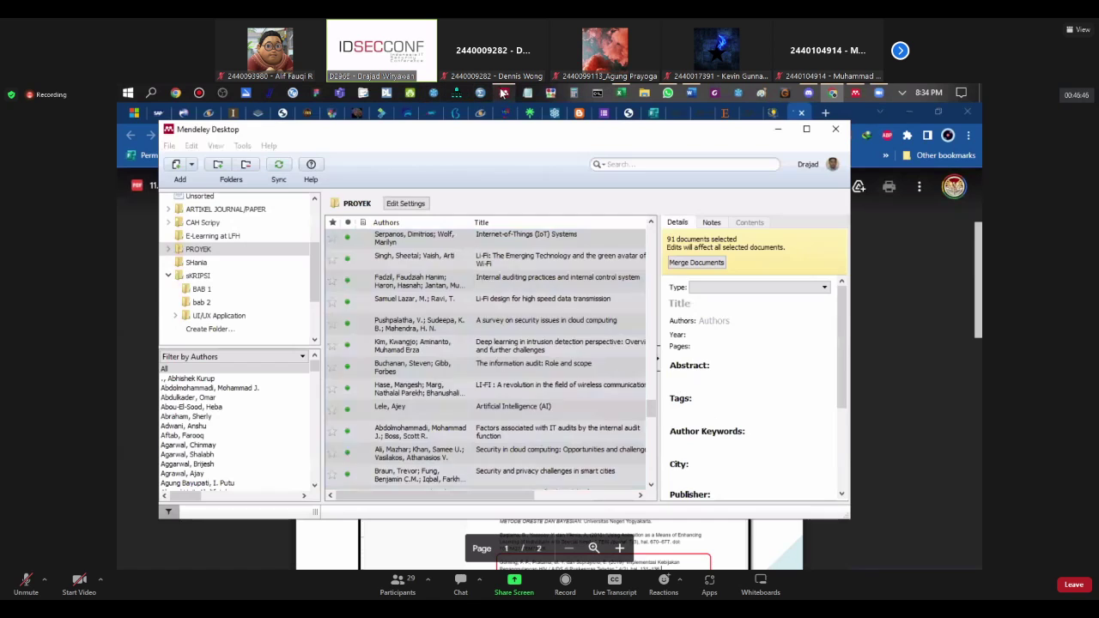
left_click(396, 262)
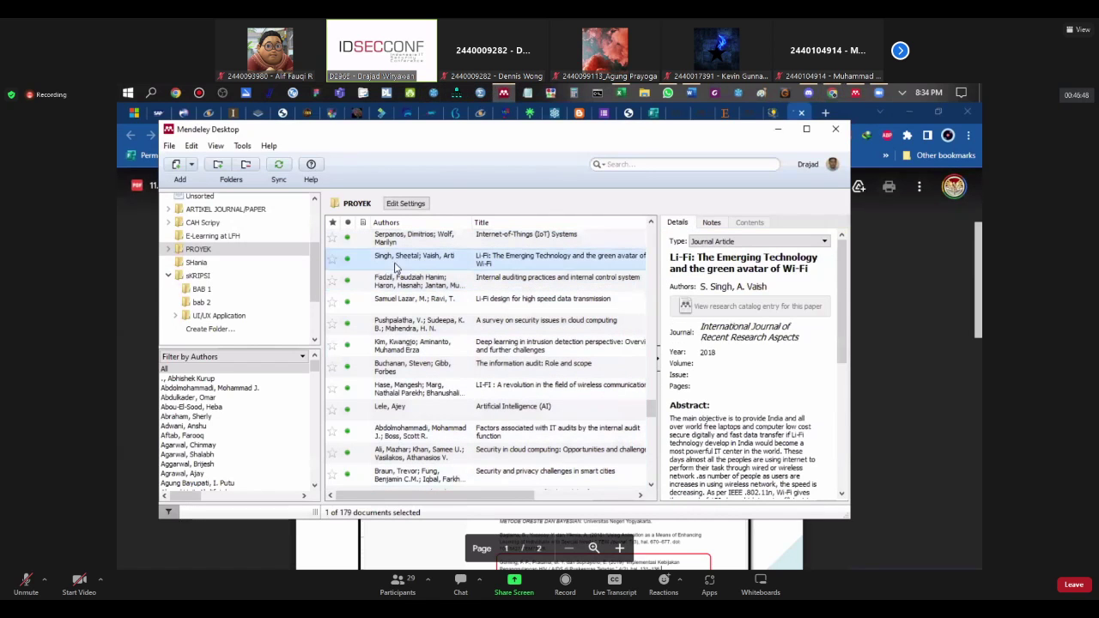
mouse_move(397, 264)
left_mouse_down()
mouse_move(163, 371)
mouse_move(314, 323)
mouse_move(421, 258)
mouse_move(391, 256)
left_mouse_up()
Step: Toggle between Mendeley Desktop, Mendeley Reference Manager and the tutorial PDF
left_click(776, 131)
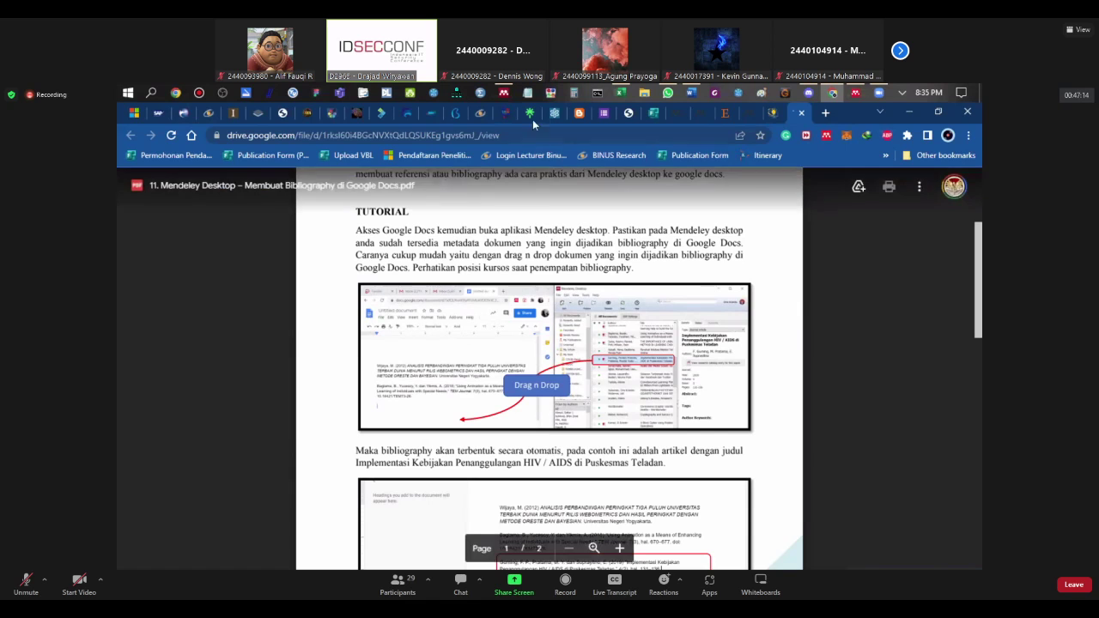
left_click(502, 92)
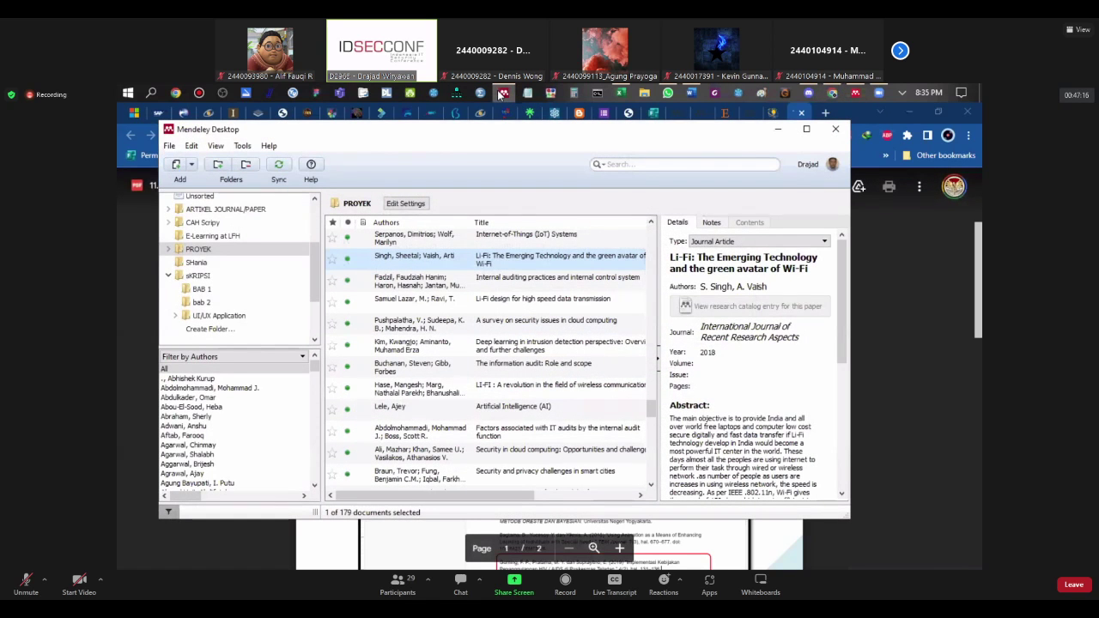
left_click(508, 94)
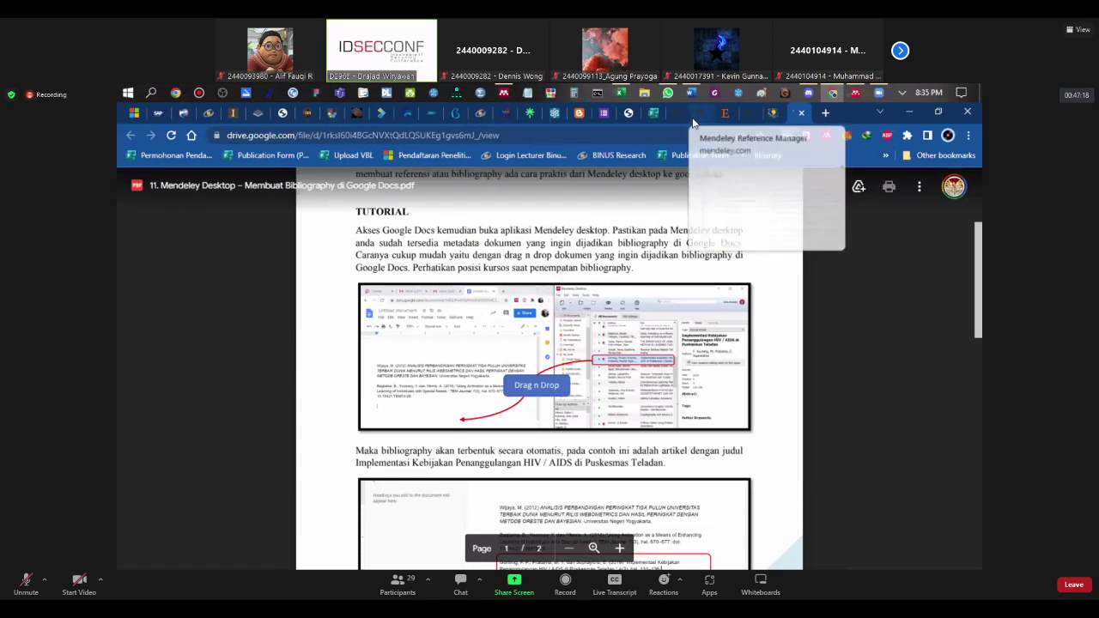
left_click(854, 93)
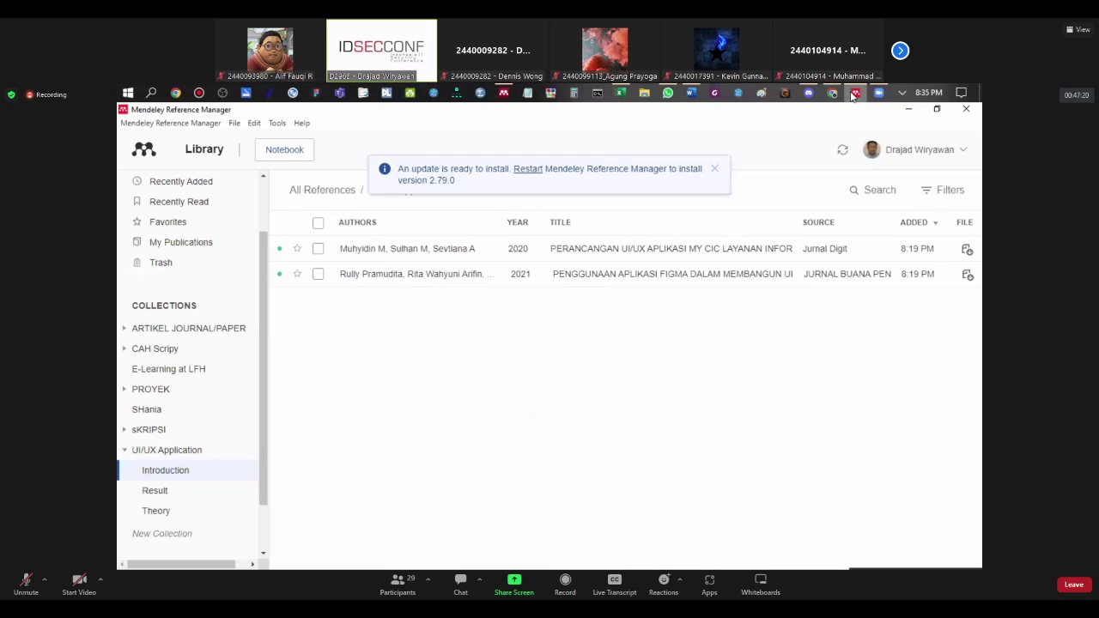
left_click(854, 92)
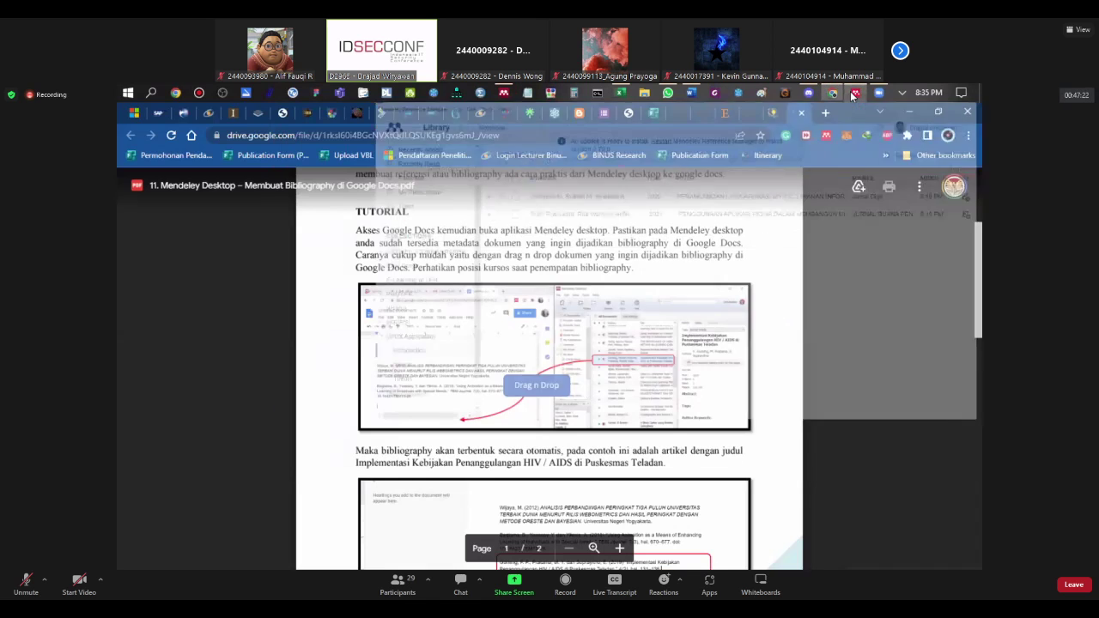
left_click(855, 93)
left_click(854, 93)
left_click(854, 93)
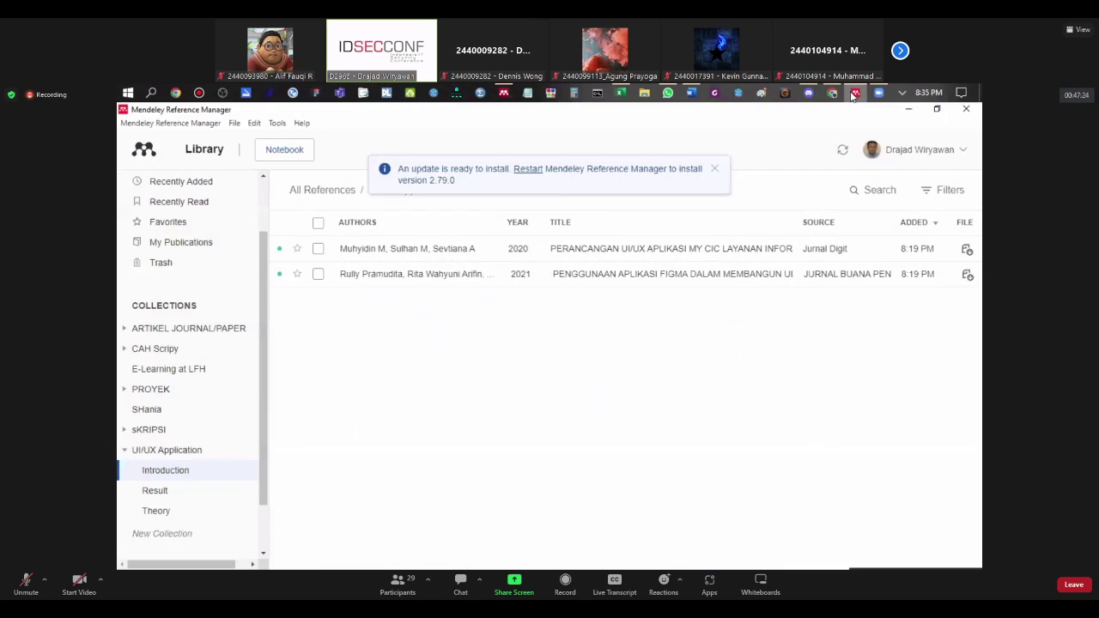
left_click(854, 93)
left_click(854, 93)
left_click(503, 92)
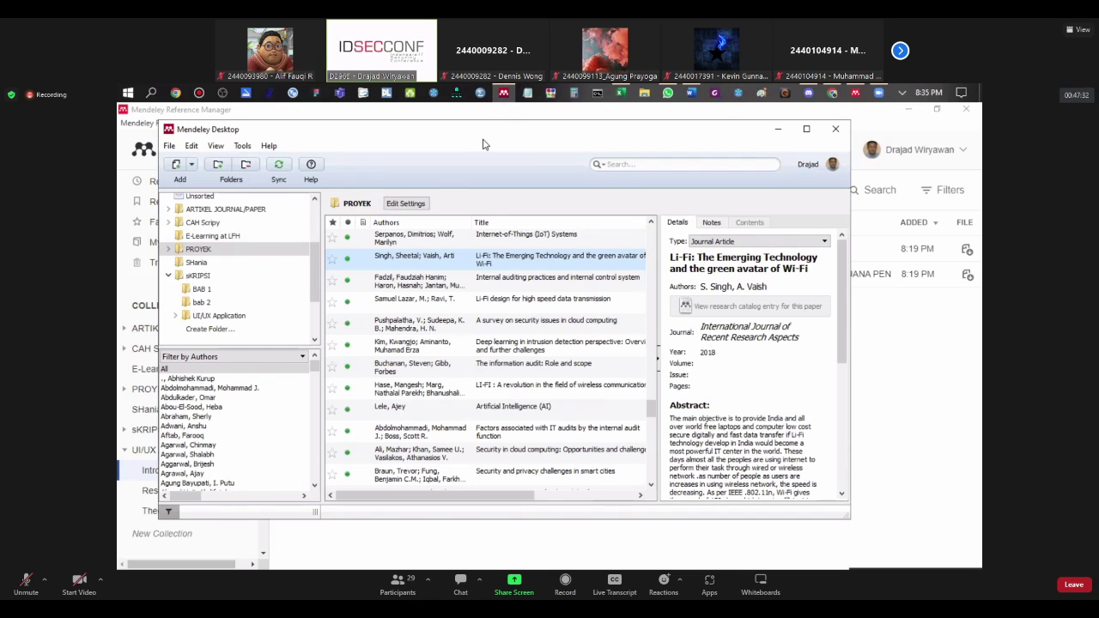
Step: Reposition the Mendeley Desktop window, then return to the Word document
left_click_drag(475, 141, 529, 146)
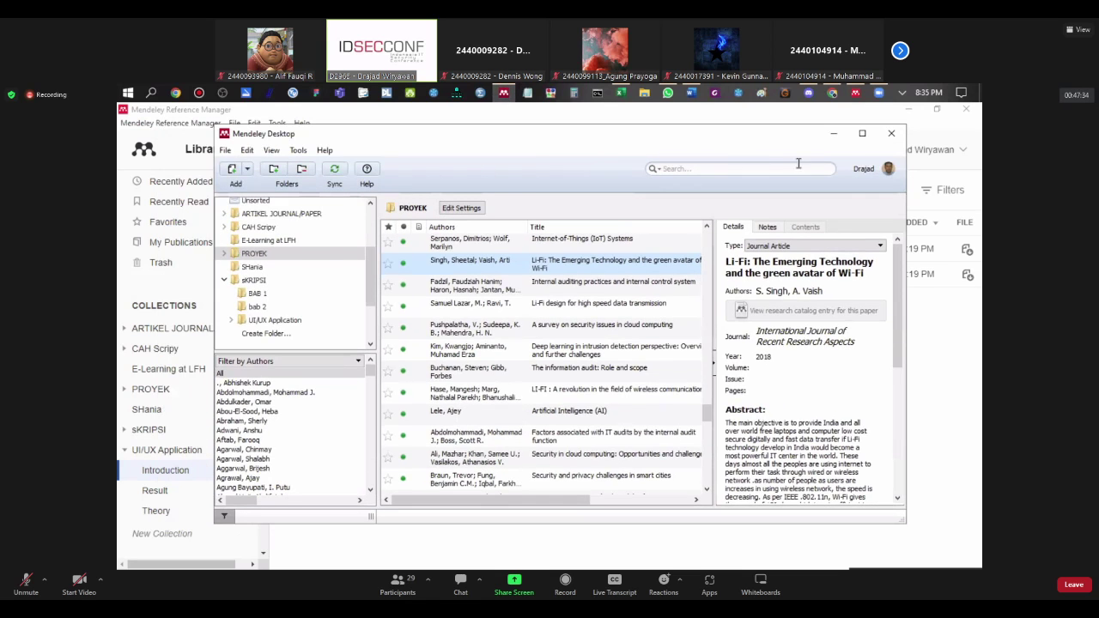
left_click(855, 95)
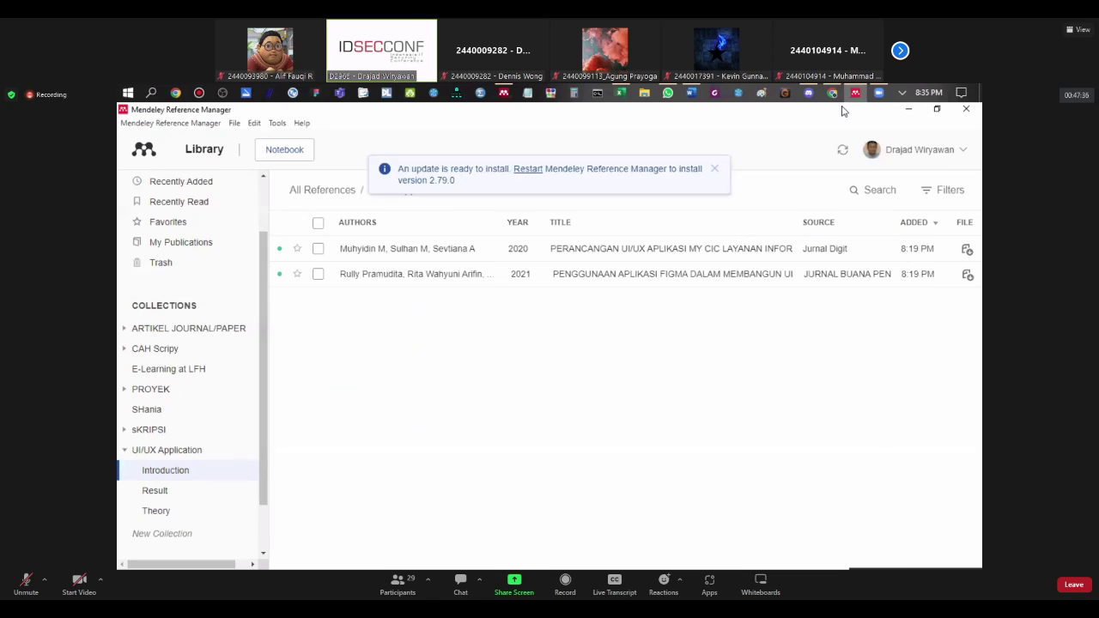
left_click(856, 94)
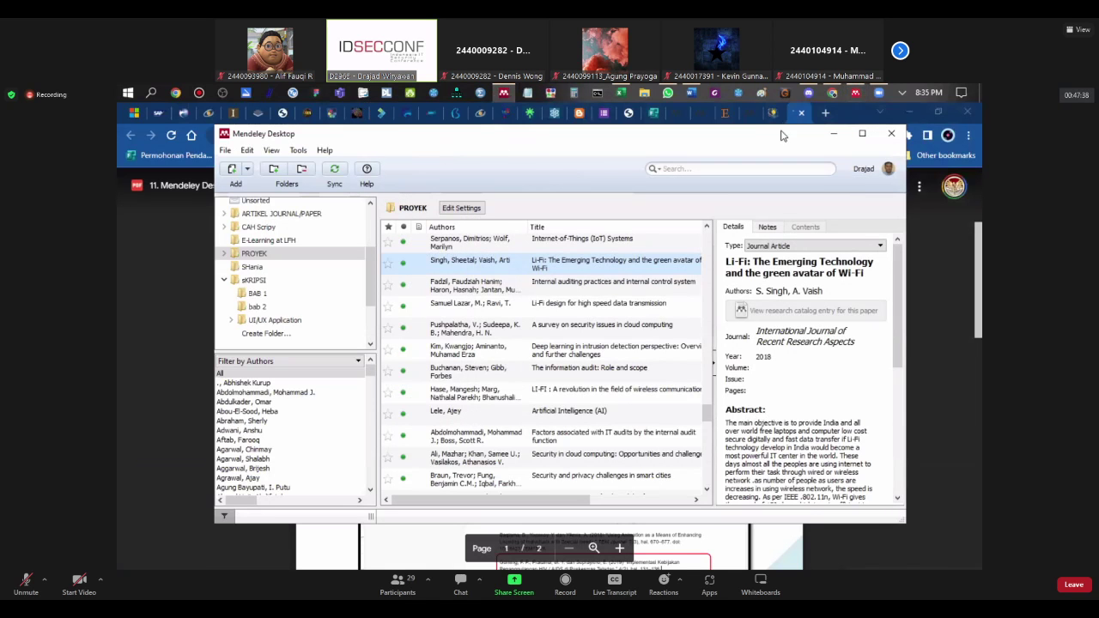
left_click_drag(767, 144, 642, 160)
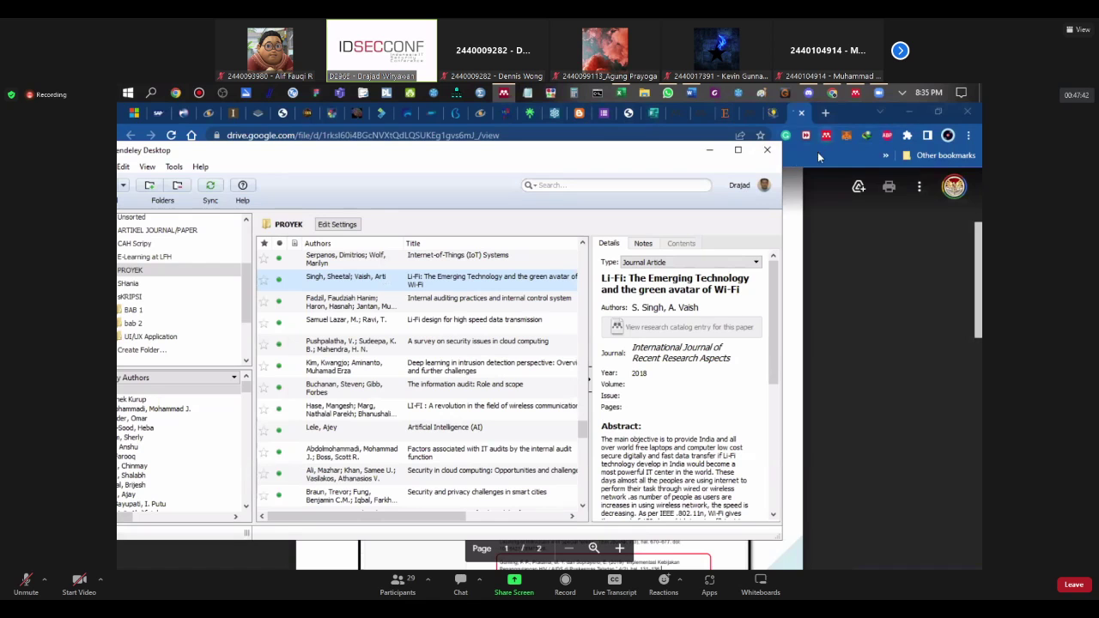
left_click_drag(679, 153, 710, 170)
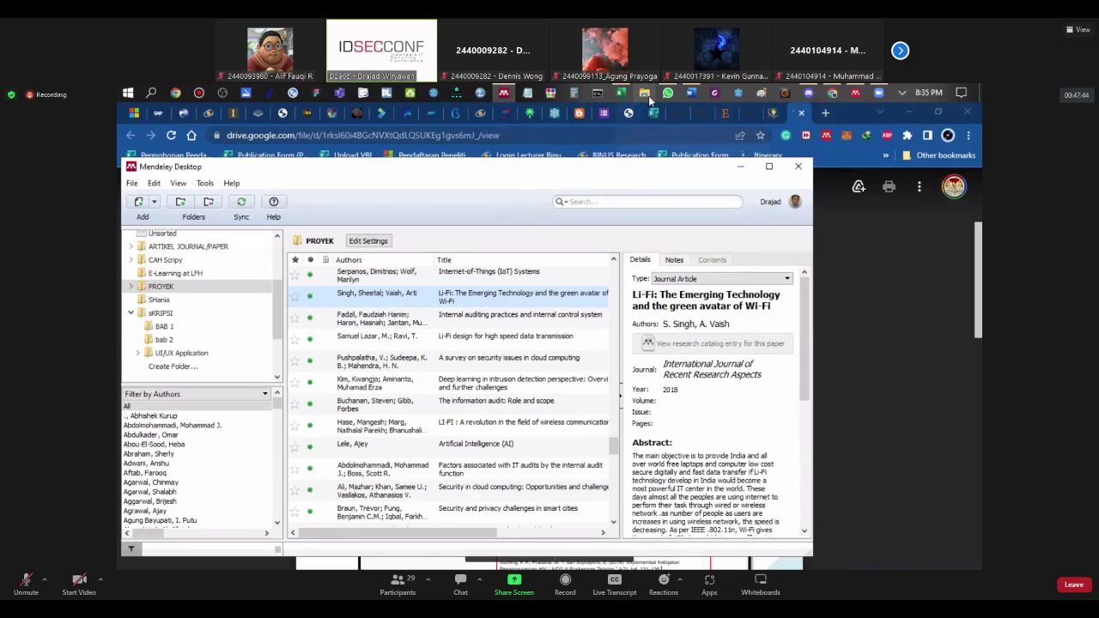
left_click(691, 92)
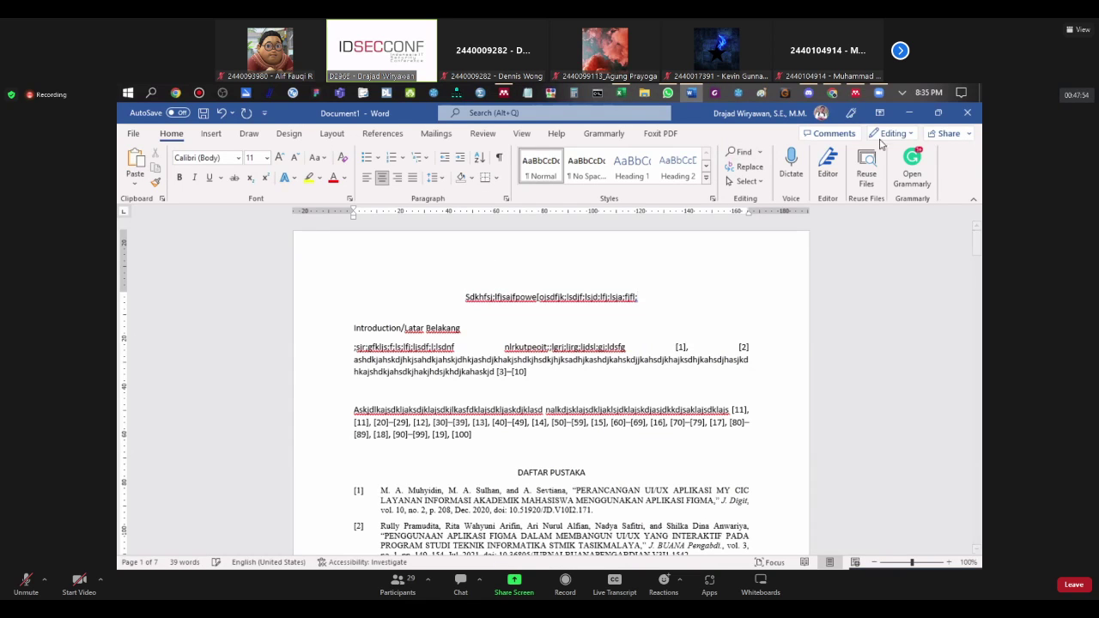
left_click(831, 92)
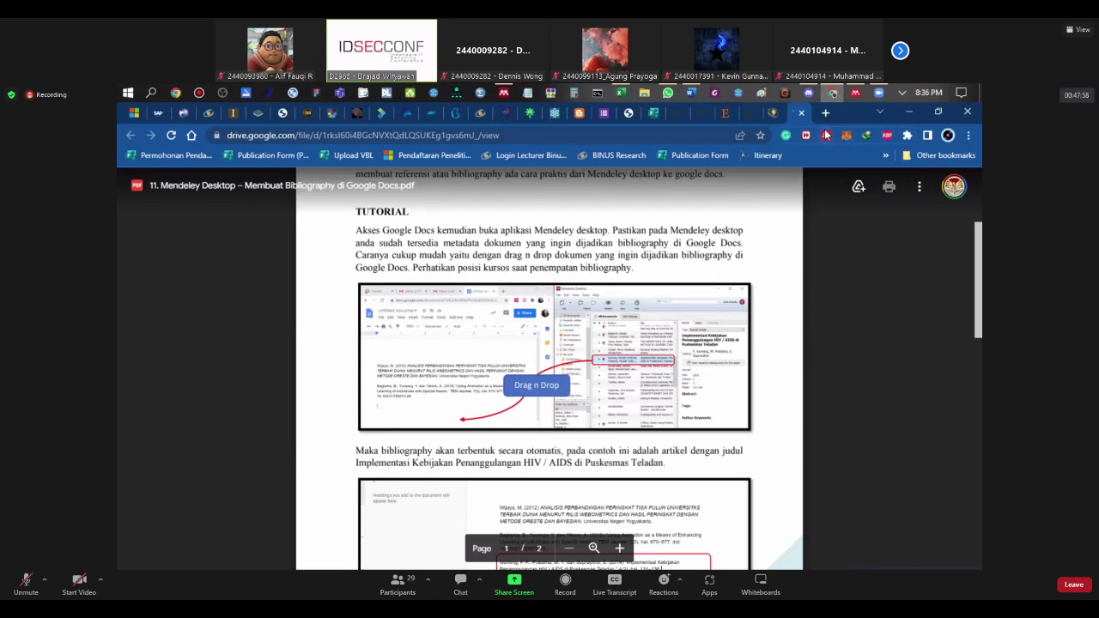
scroll(592, 305, "down", 2)
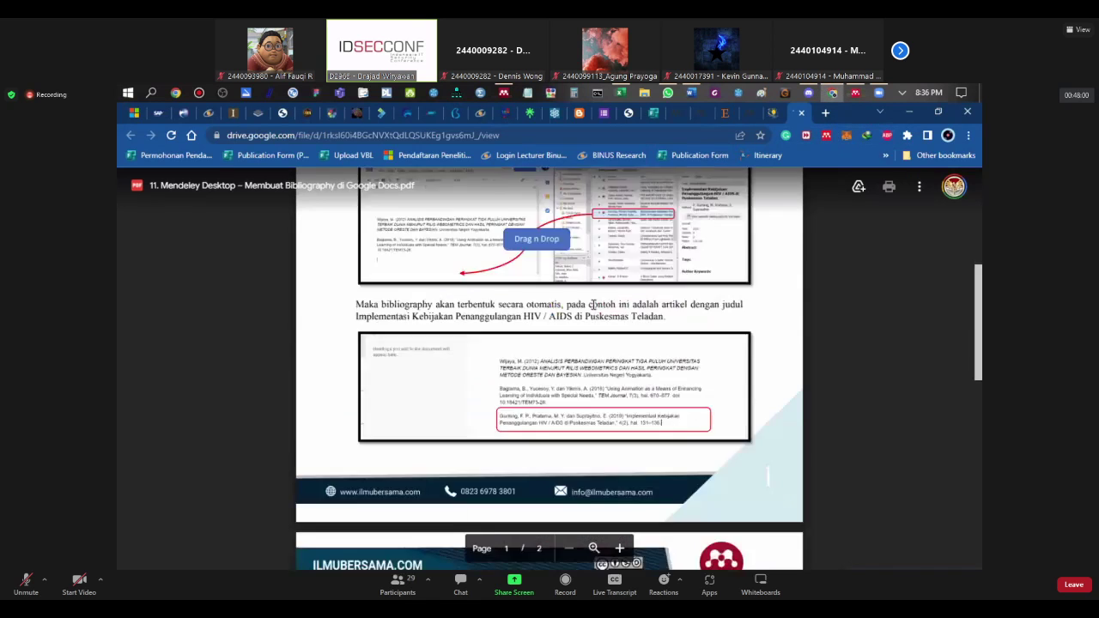
scroll(593, 305, "down", 2)
scroll(592, 305, "up", 5)
left_click(692, 92)
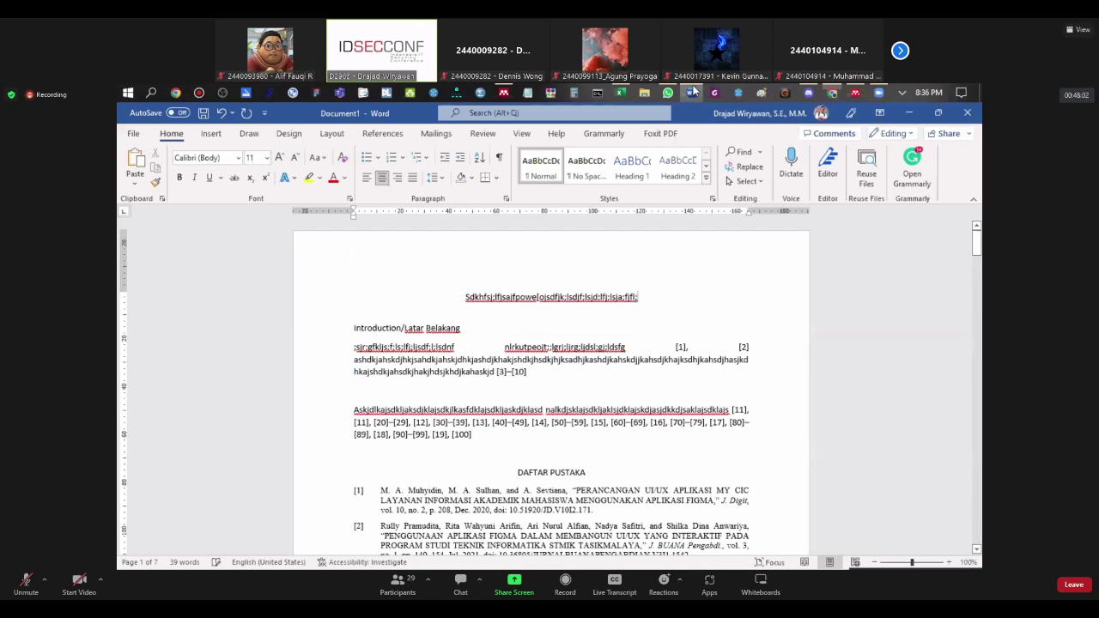
scroll(497, 408, "down", 10)
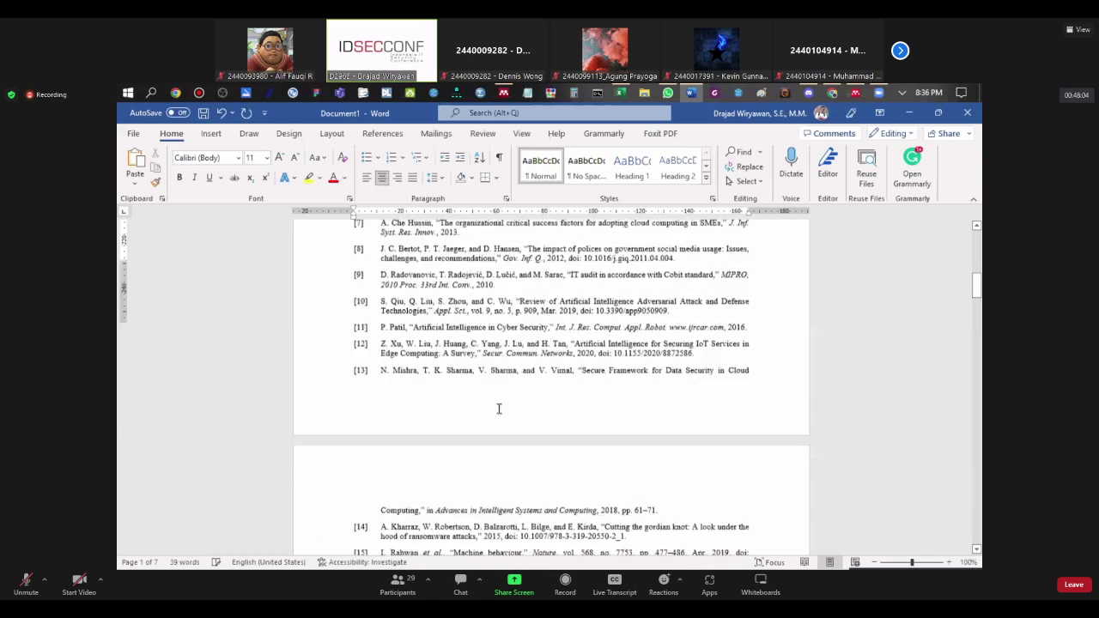
scroll(498, 409, "down", 10)
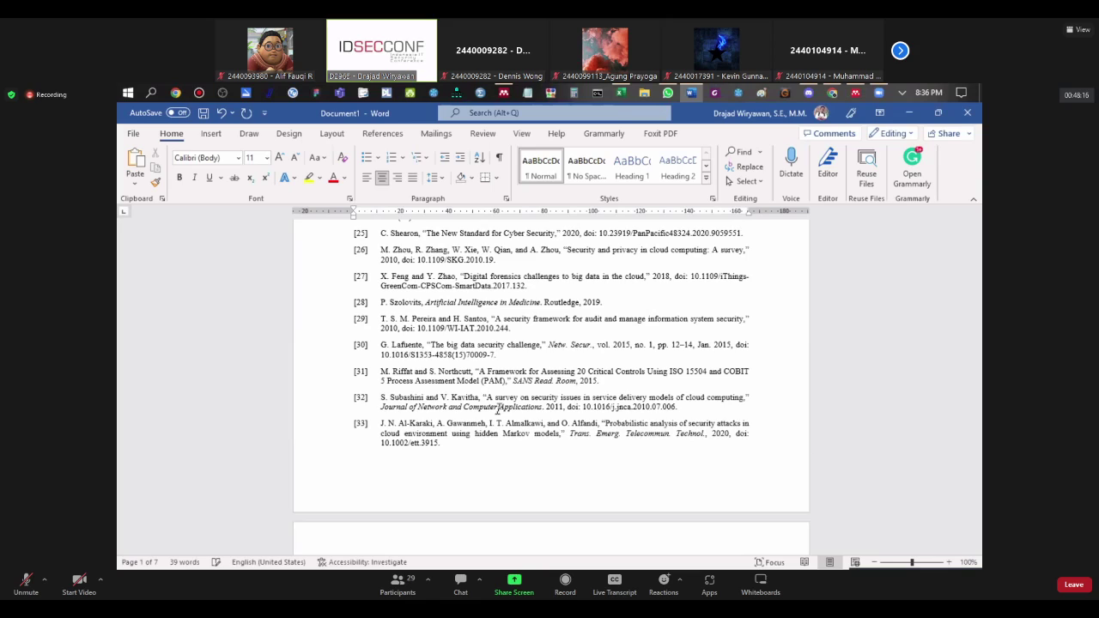
scroll(602, 410, "down", 15)
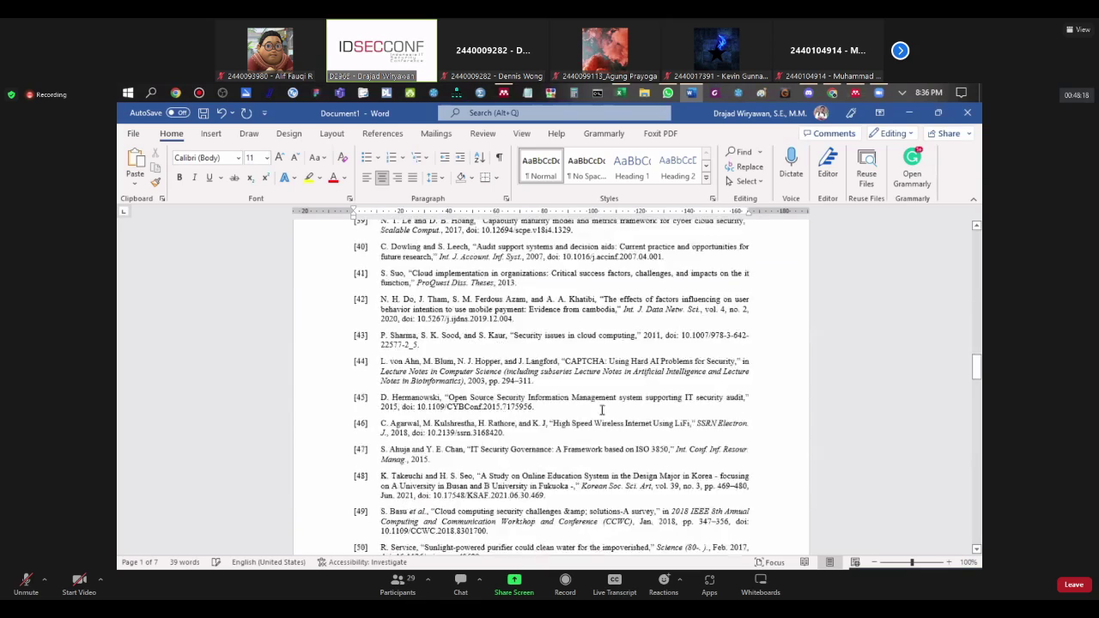
scroll(602, 410, "down", 14)
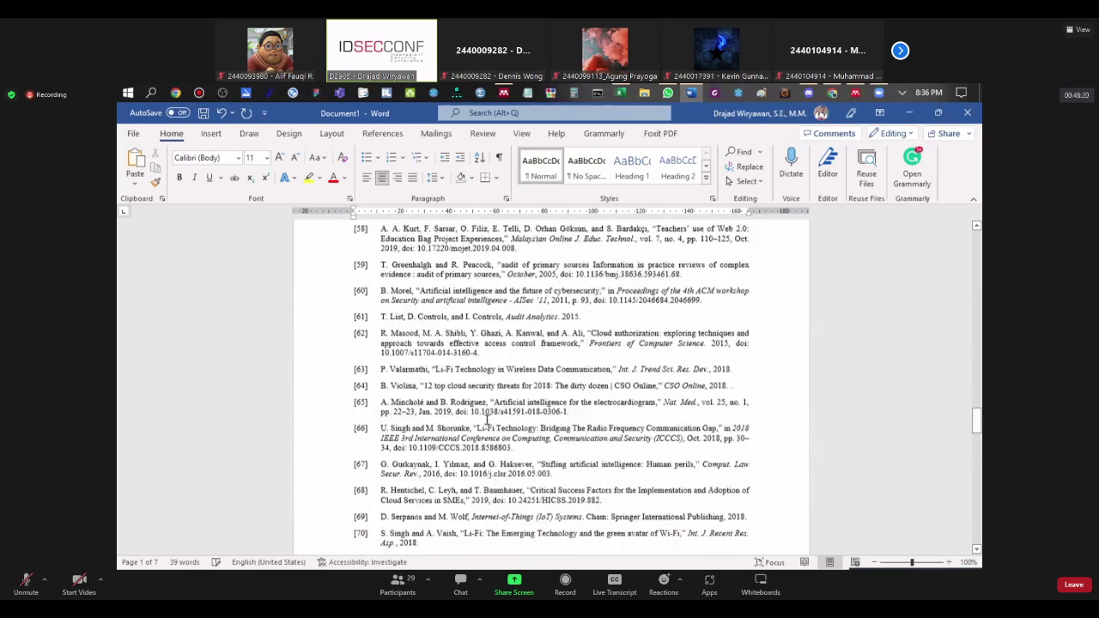
scroll(482, 422, "down", 14)
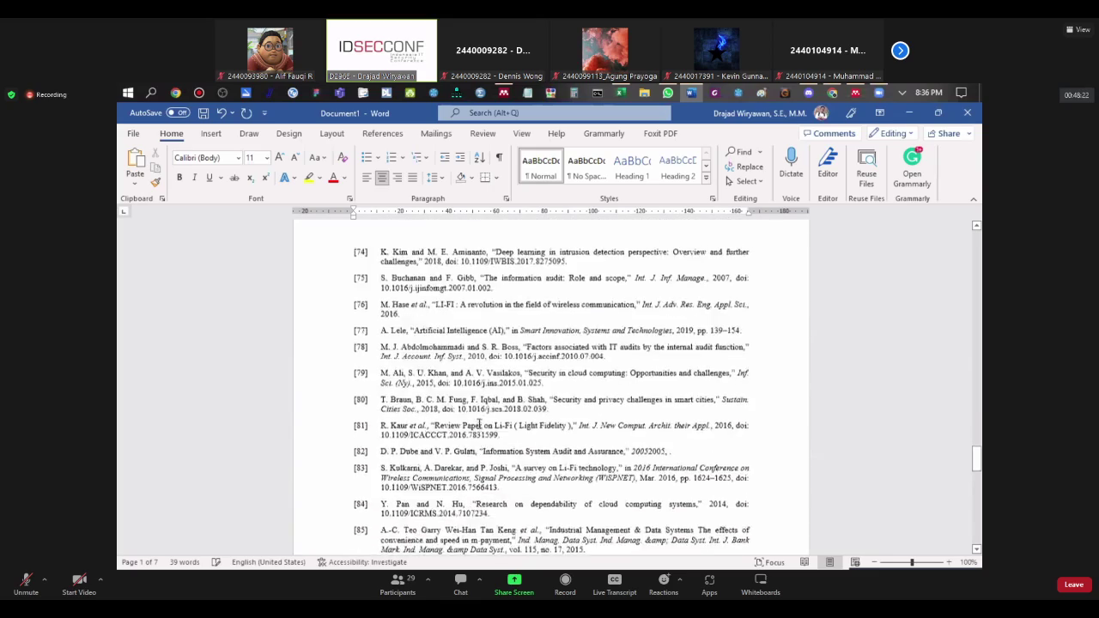
scroll(471, 427, "down", 10)
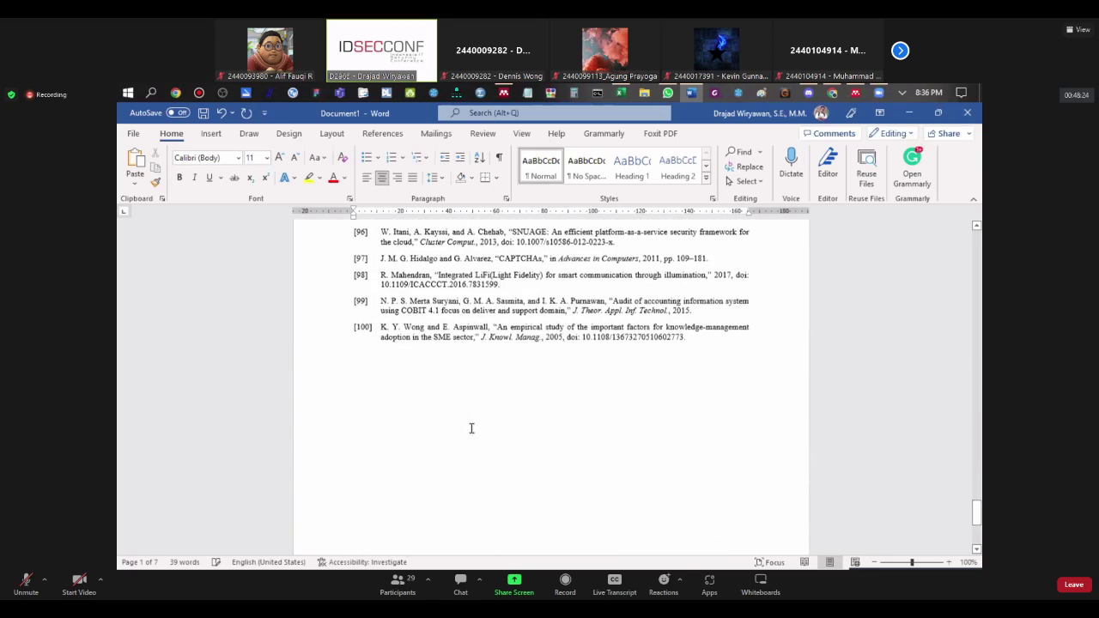
scroll(446, 398, "up", 20)
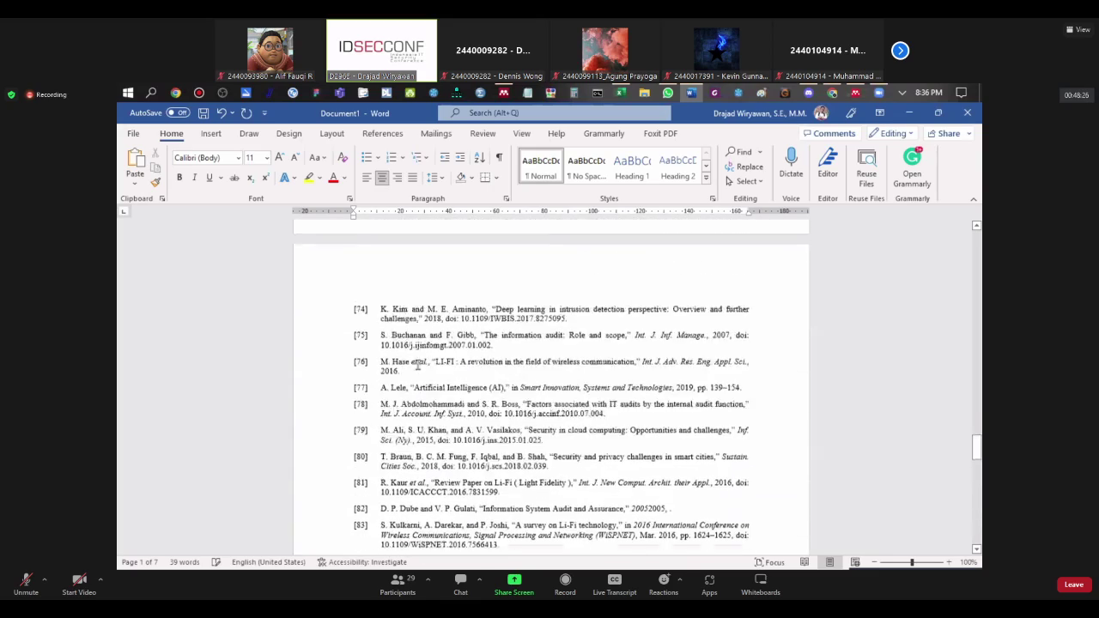
scroll(418, 366, "up", 20)
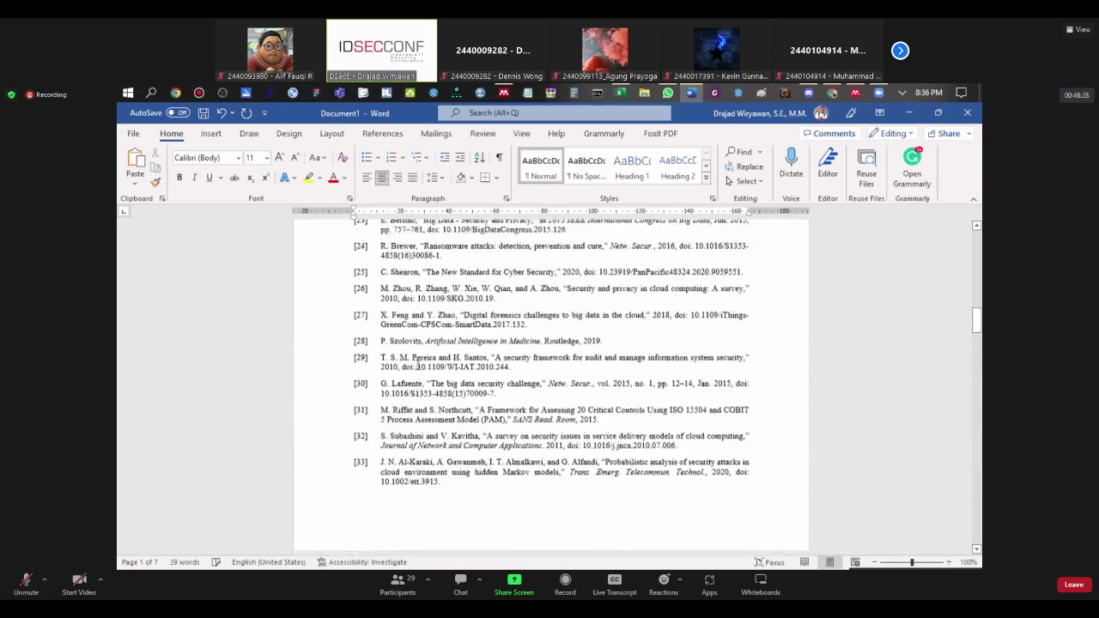
scroll(418, 366, "up", 8)
scroll(415, 365, "up", 5)
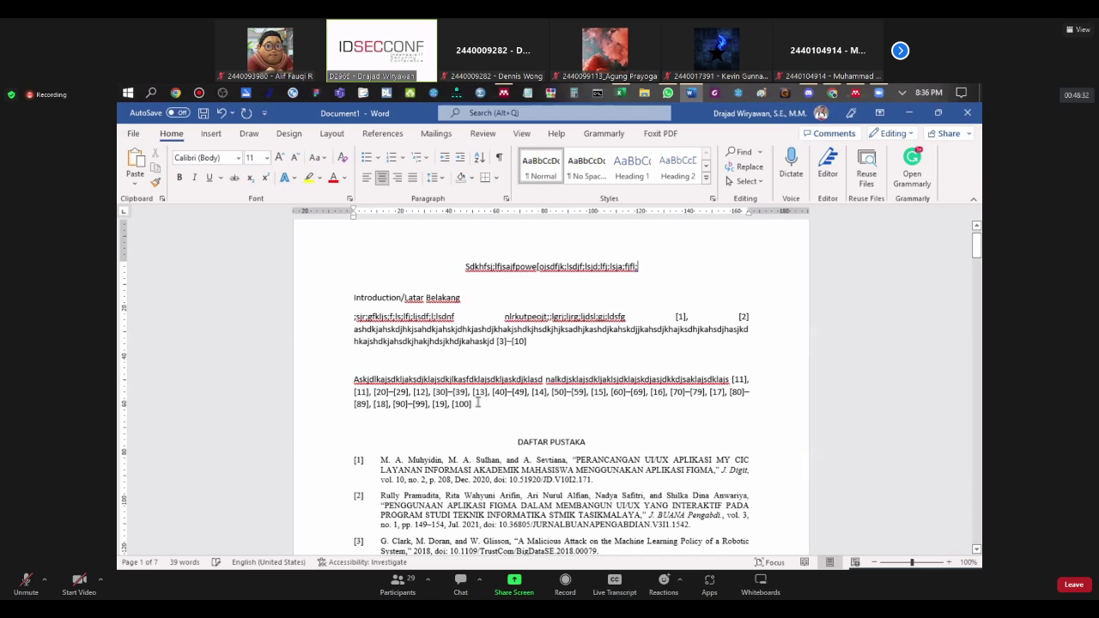
left_click_drag(476, 404, 550, 317)
left_click(353, 359)
left_click(353, 317)
left_click(643, 312, "shift")
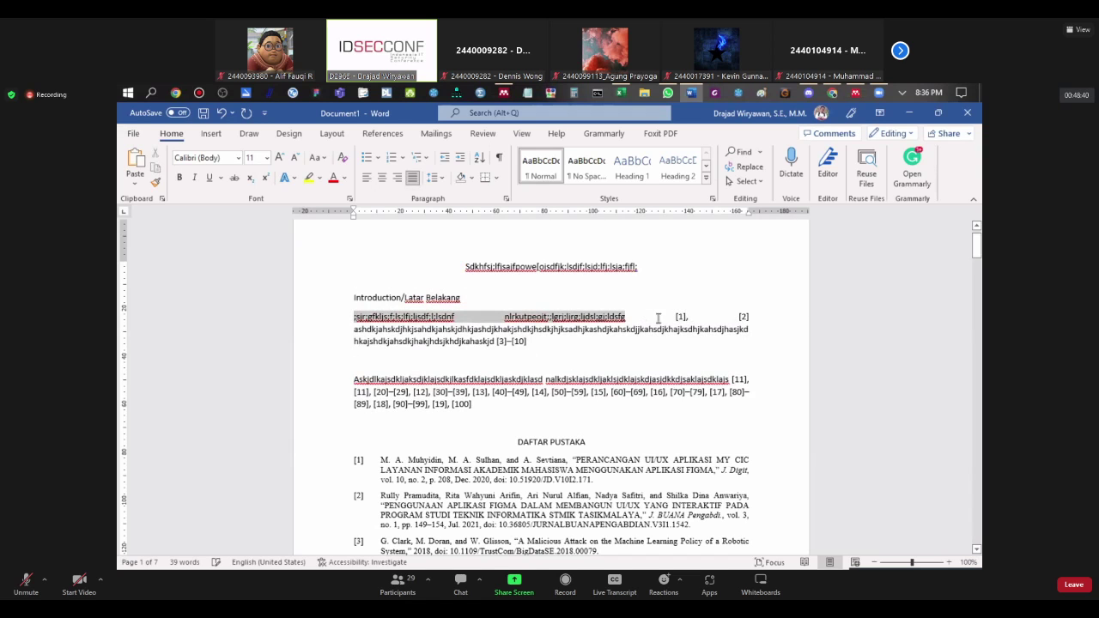
left_click_drag(676, 317, 752, 318)
left_click(783, 340)
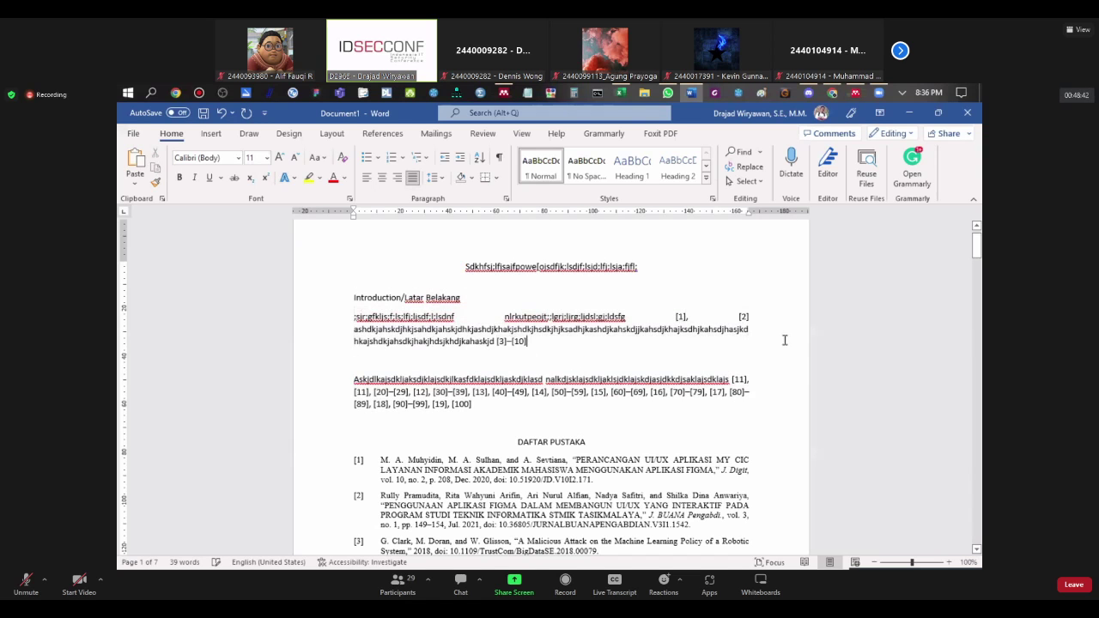
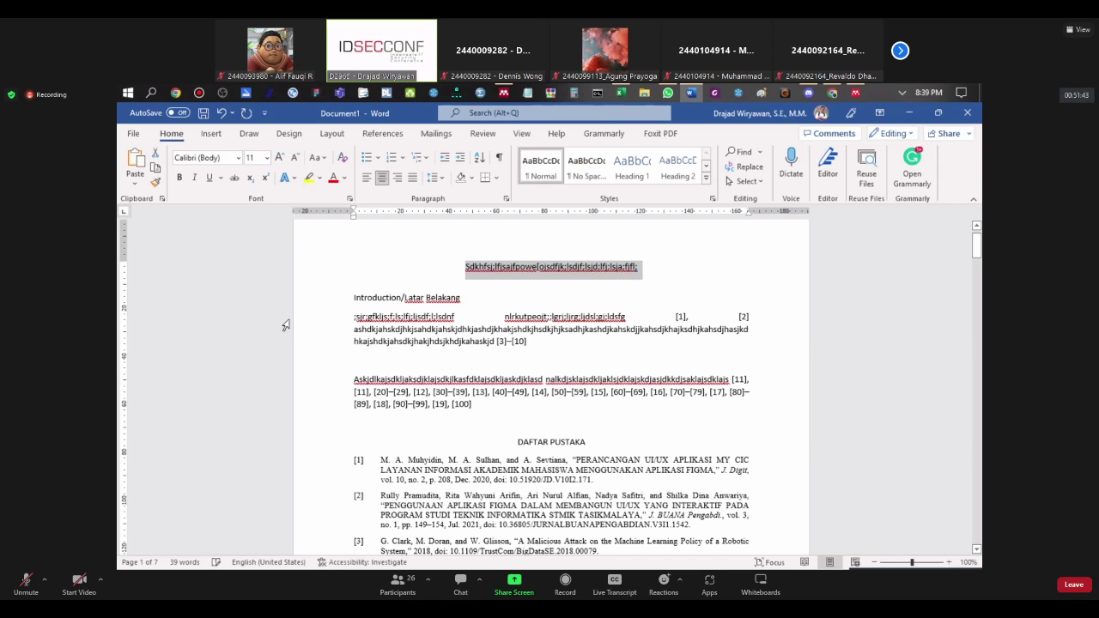
Step: Check the spelling suggestions on the document title, then switch to Publish or Perish
left_click(359, 250)
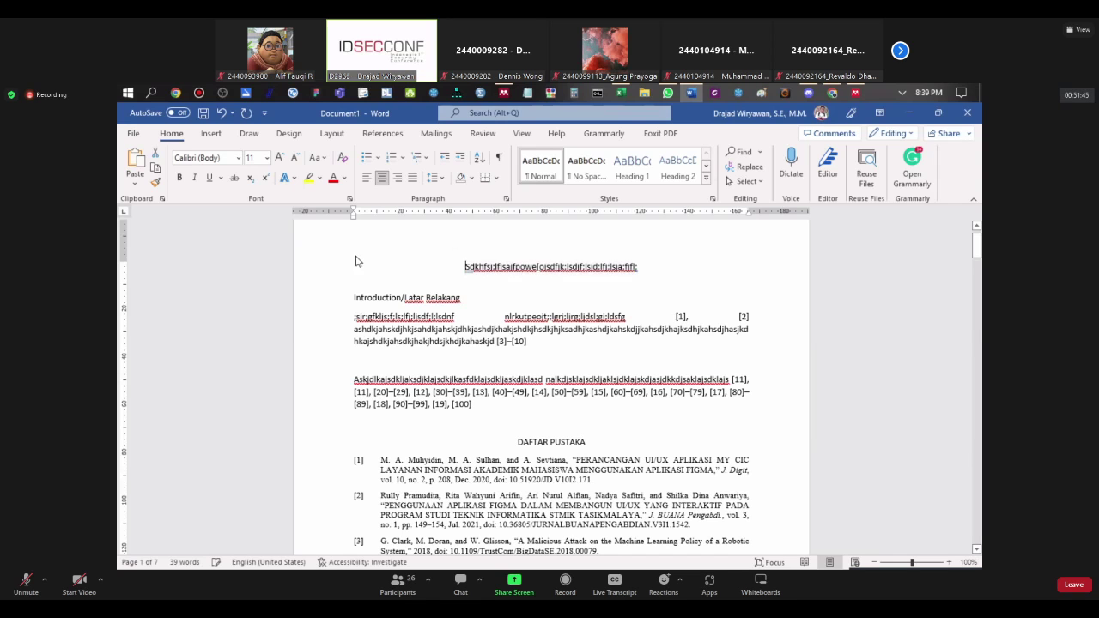
right_click(468, 266)
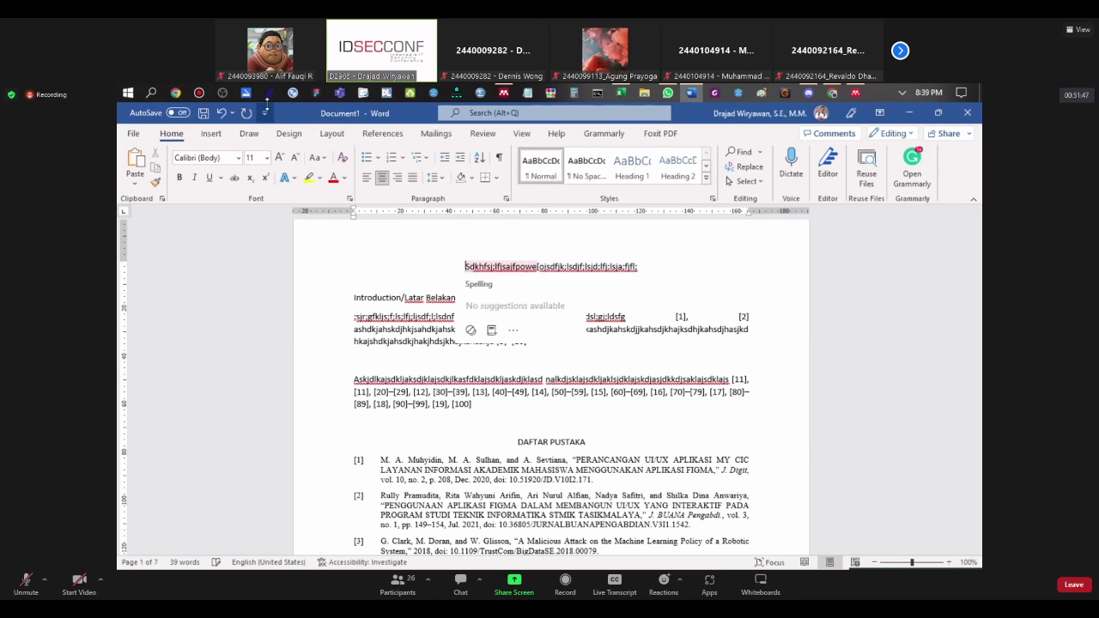
key("Escape")
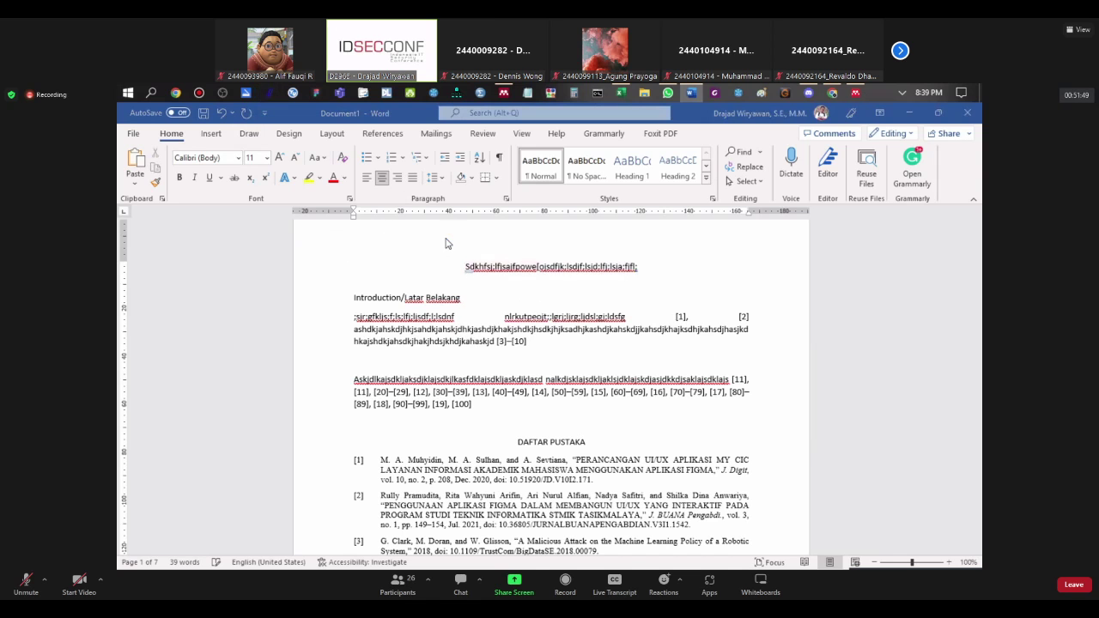
key("alt+Tab")
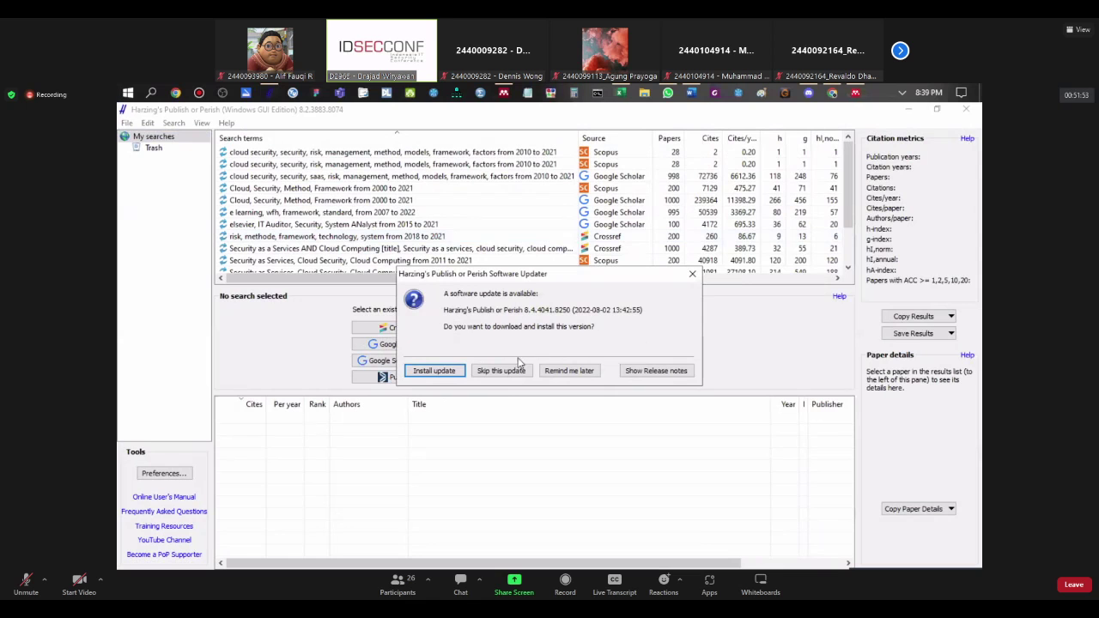
Step: Try installing the Publish or Perish update and dismiss the Error 740 failure
left_click(455, 375)
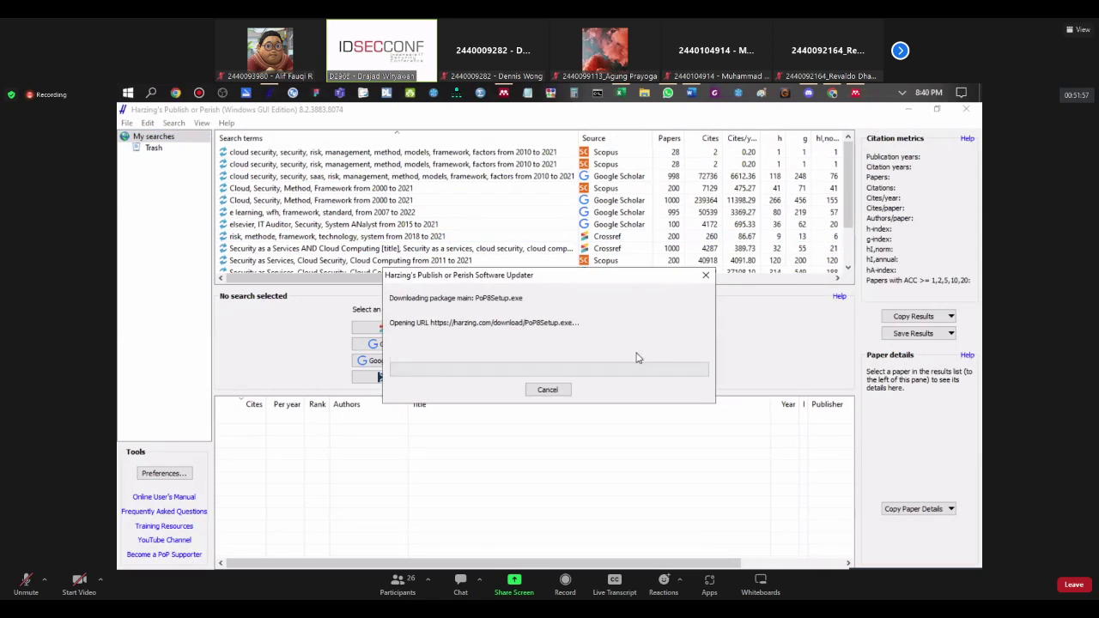
left_click(965, 112)
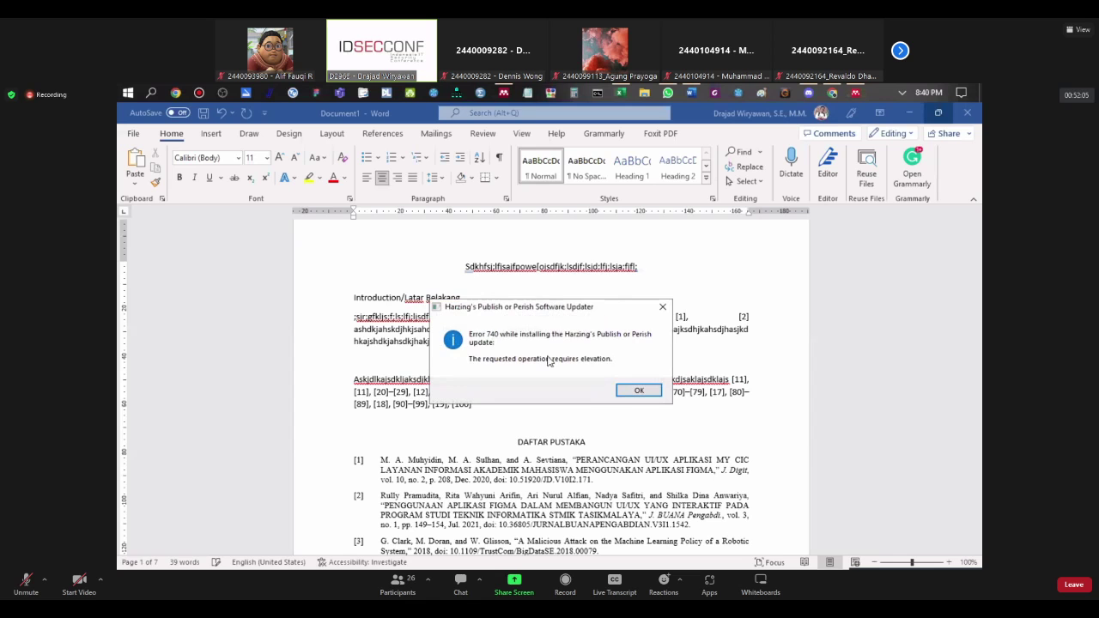
left_click(637, 391)
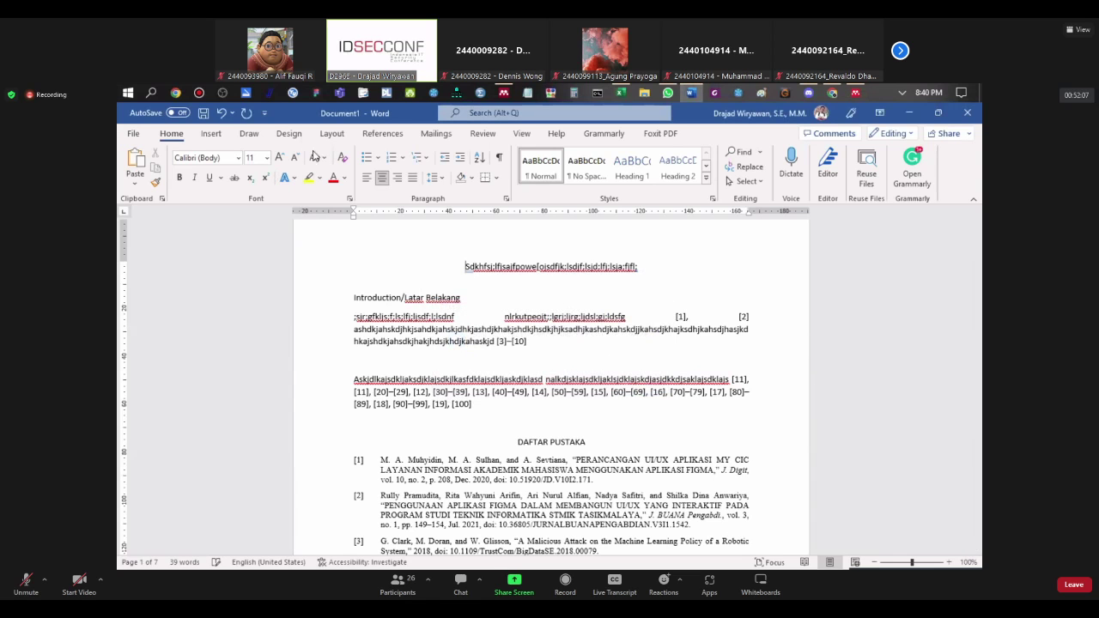
Step: Minimize Publish or Perish and move to Chrome's address bar
left_click(270, 93)
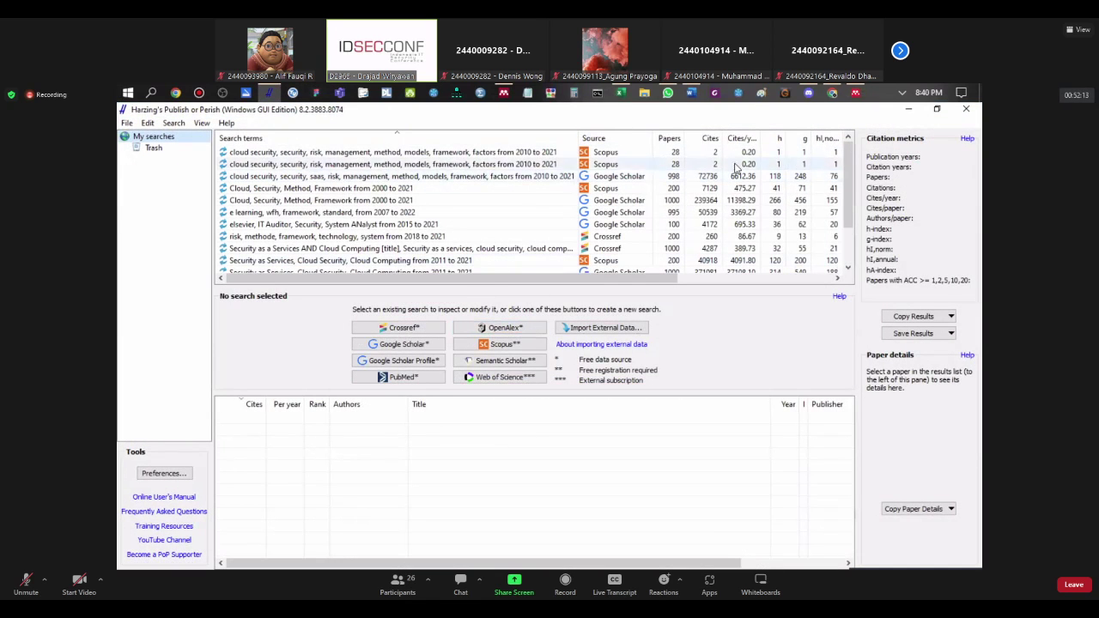
left_click(909, 109)
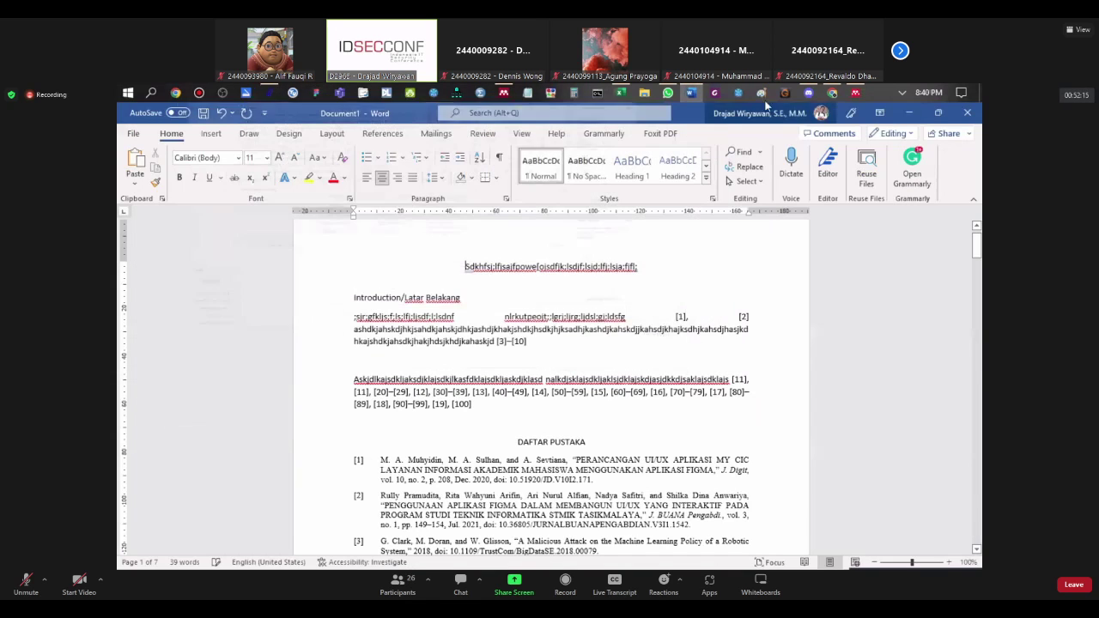
left_click(832, 93)
left_click(523, 135)
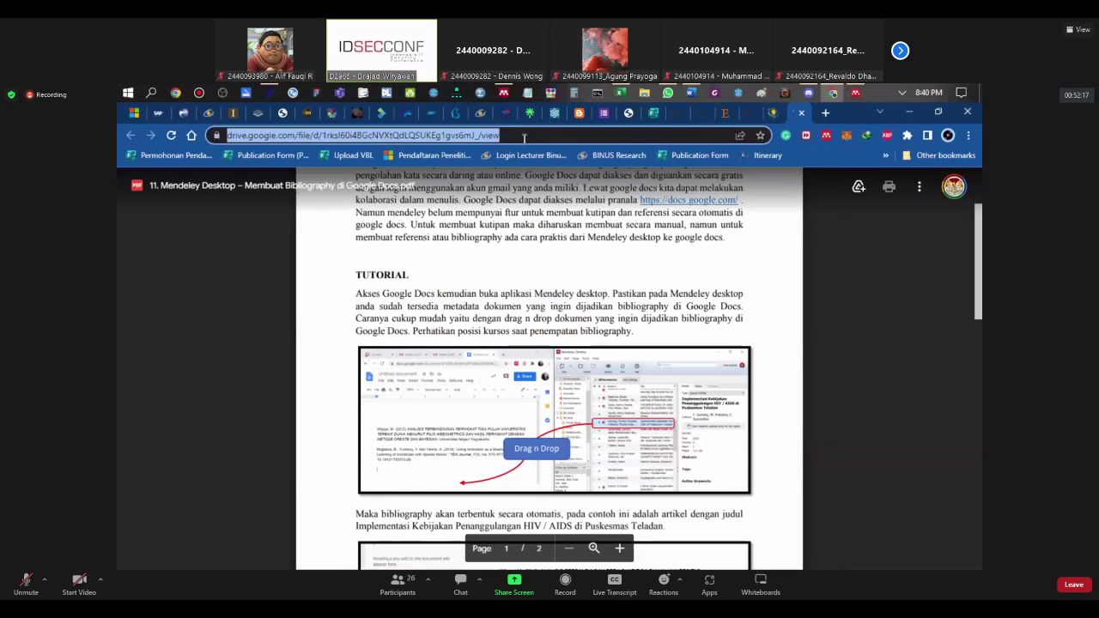
Step: Search Google for 'publish n perish' and open the harzing.com result
type("publish ")
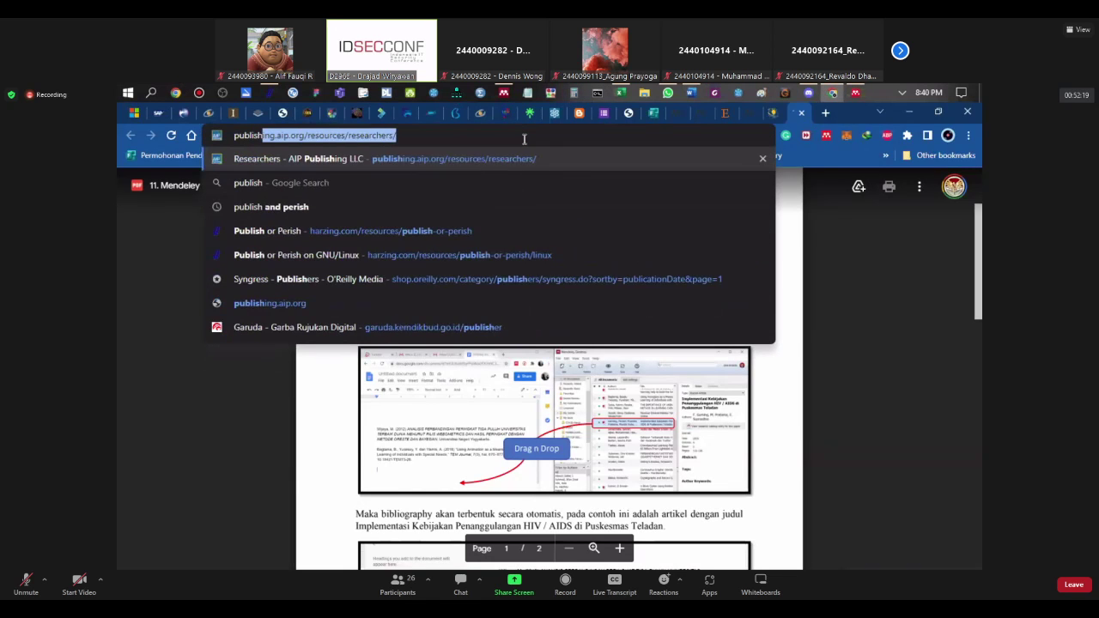
type("n perish")
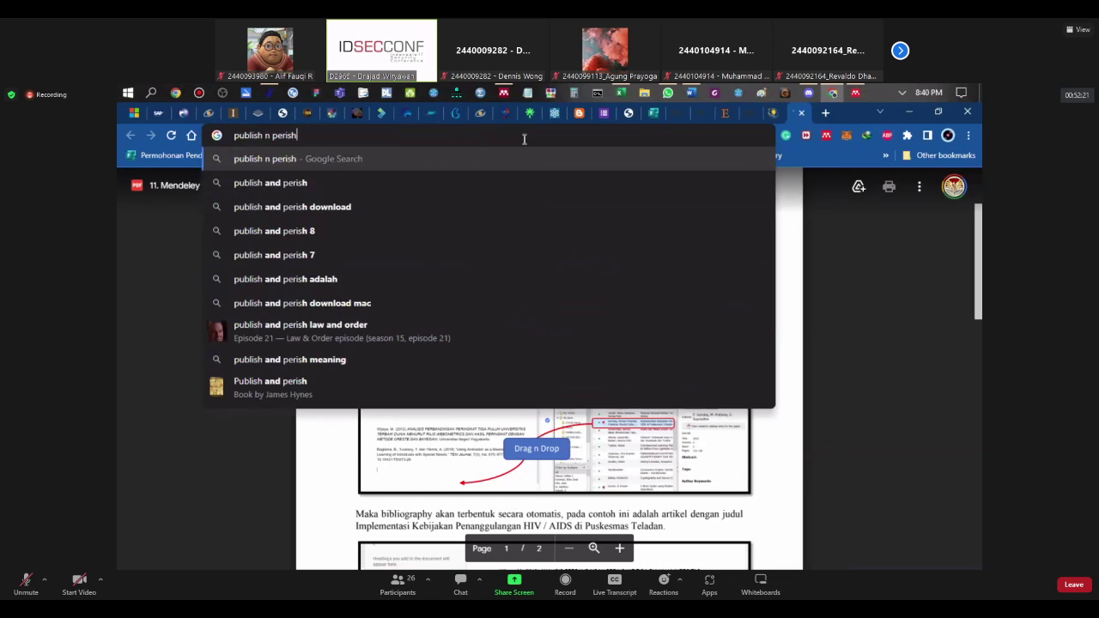
key("Return")
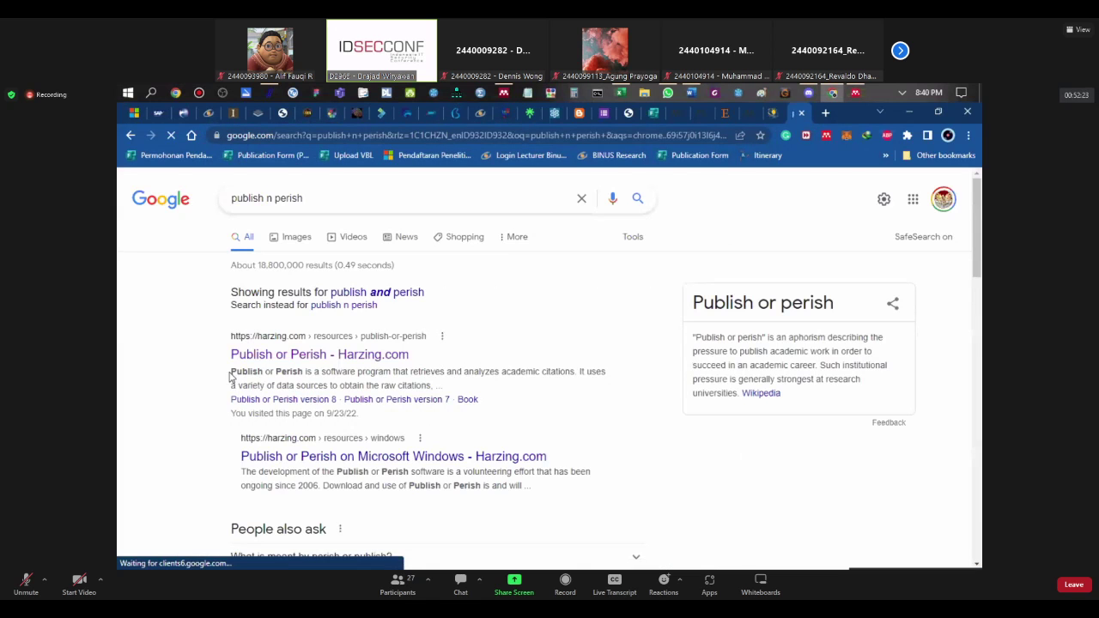
left_click(253, 358)
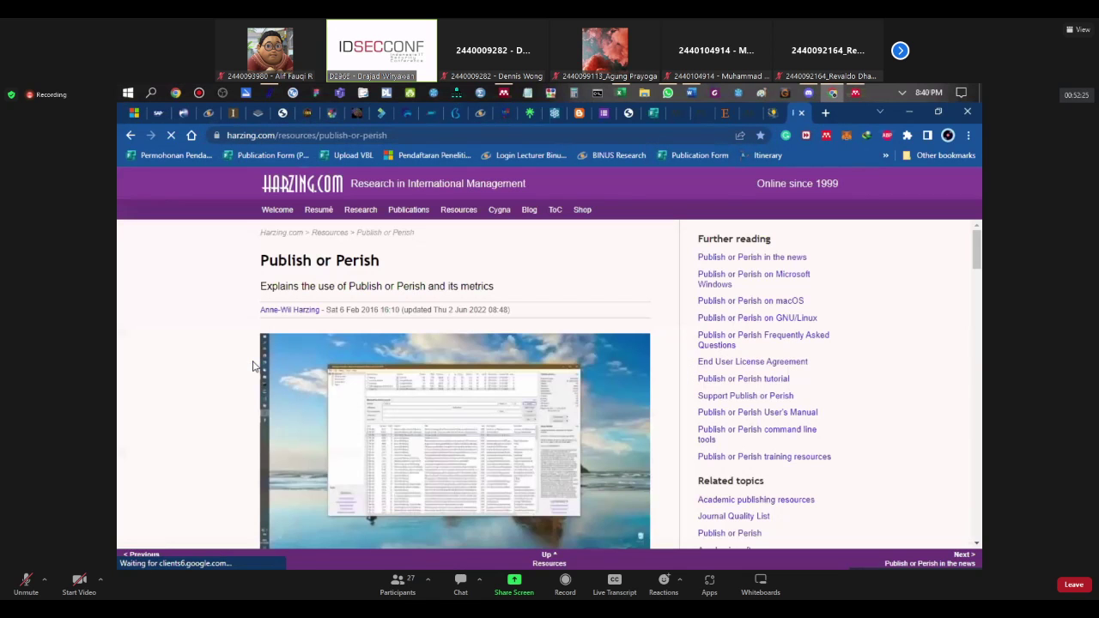
scroll(228, 373, "down", 4)
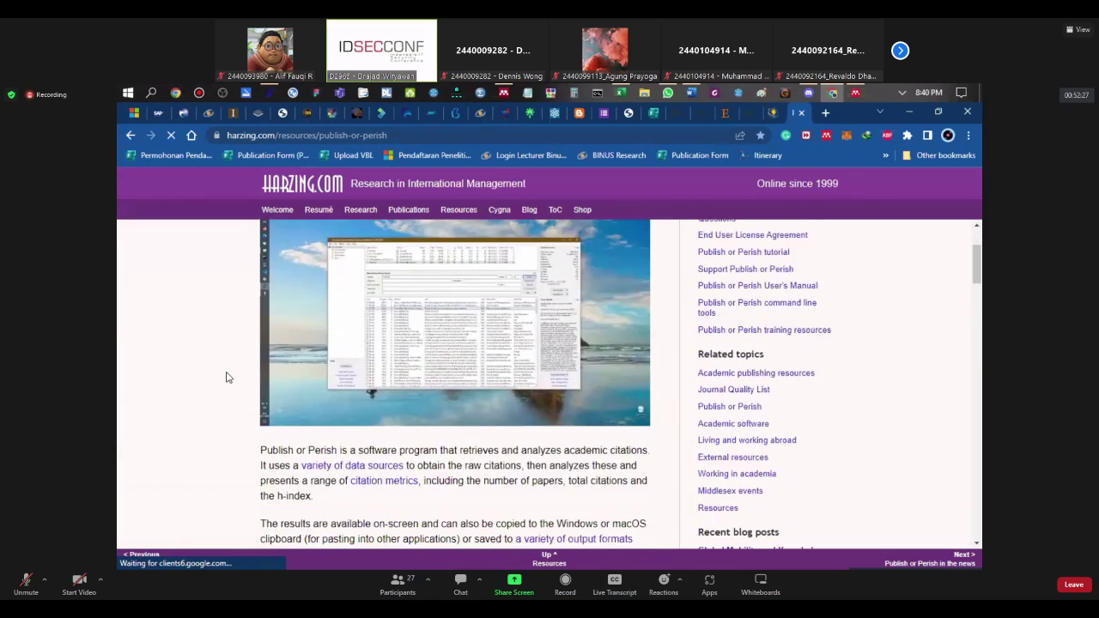
scroll(224, 385, "up", 5)
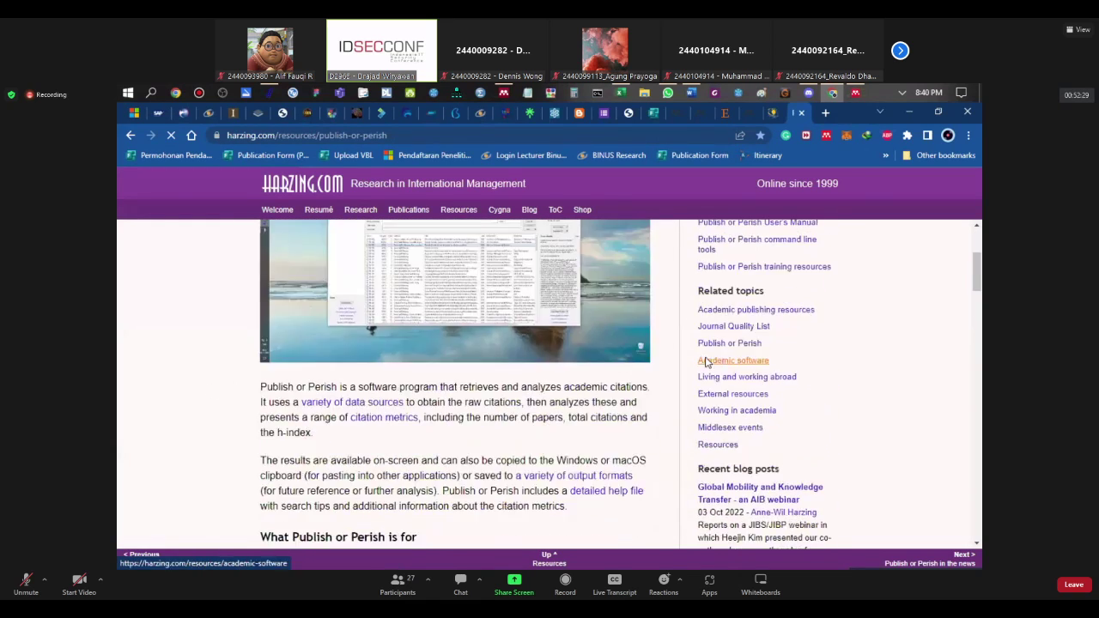
Step: Browse the harzing.com Resources page
left_click(456, 210)
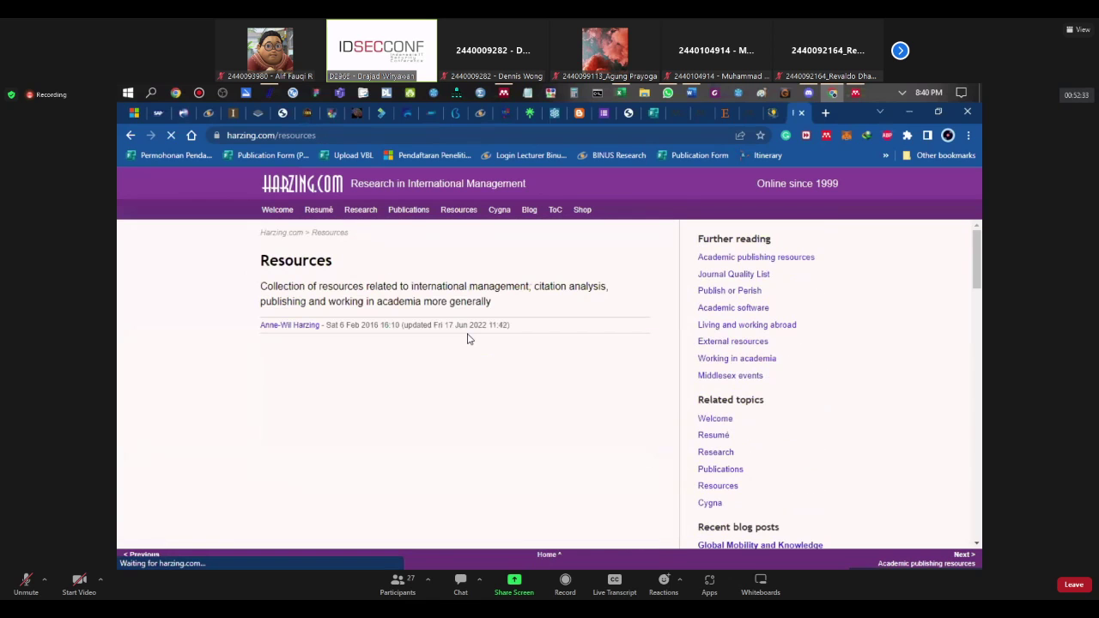
scroll(468, 339, "down", 5)
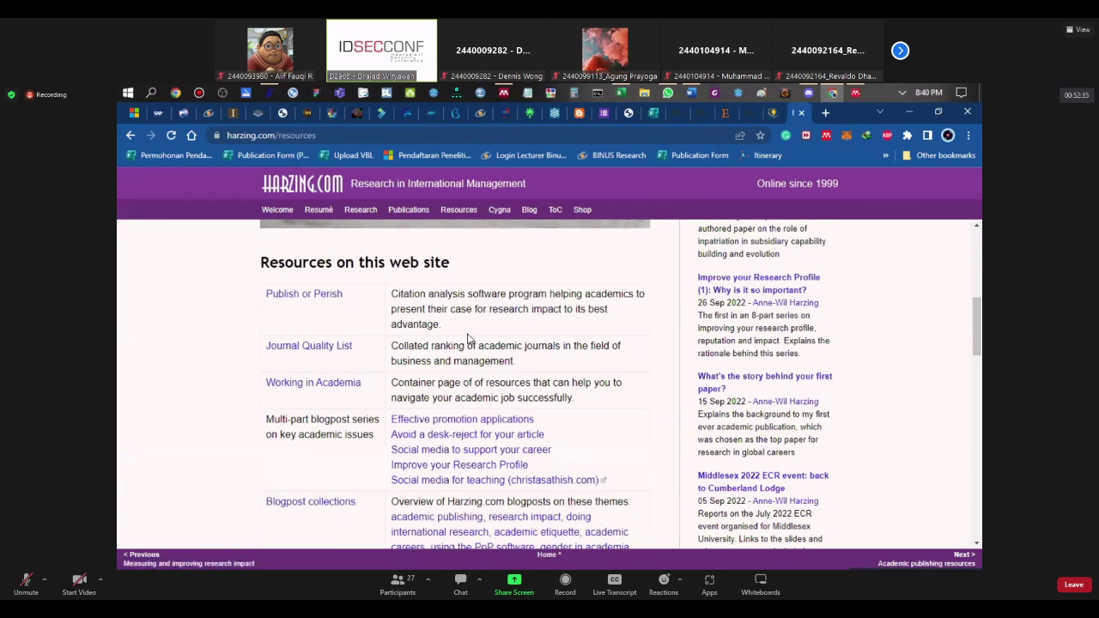
scroll(468, 339, "down", 4)
scroll(468, 340, "up", 4)
Step: Review the Publish or Perish download and installation sections, then return to the app
left_click(346, 294)
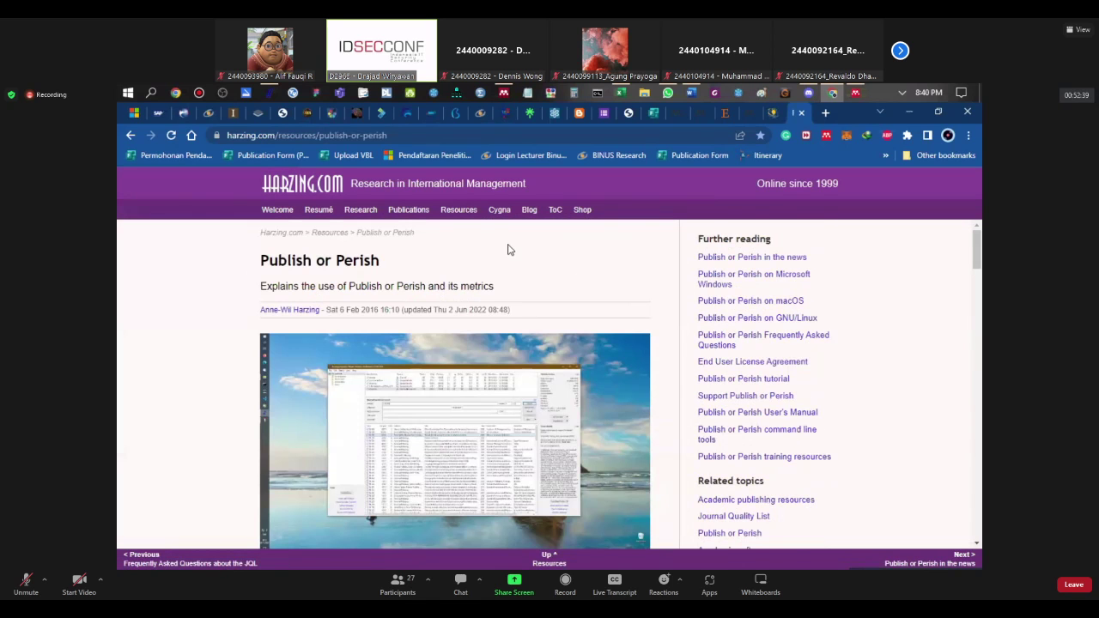
scroll(448, 355, "down", 10)
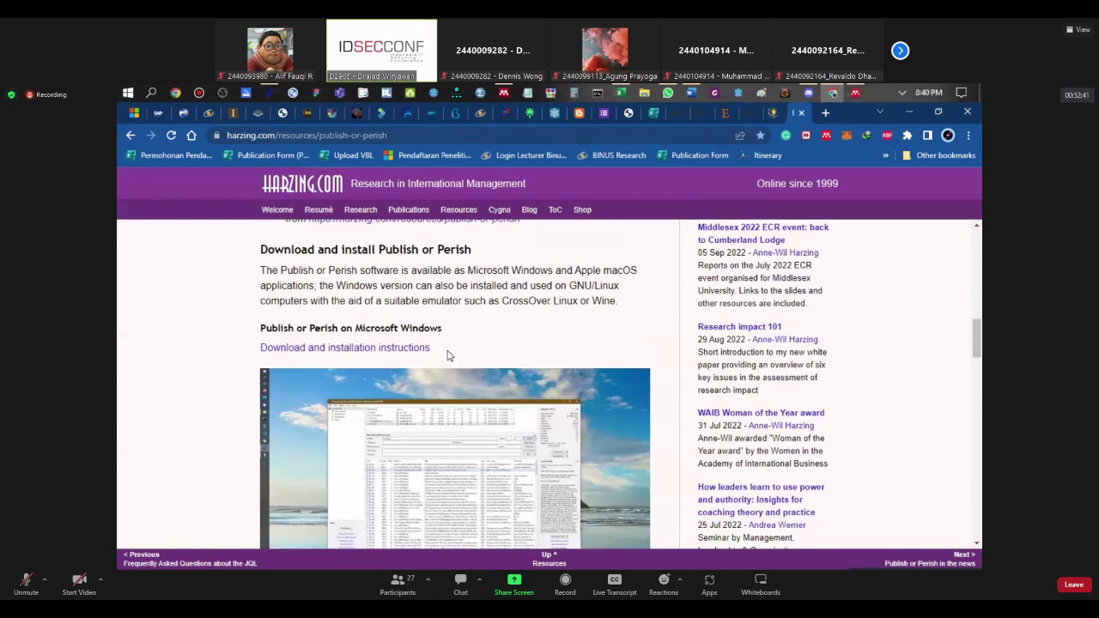
scroll(446, 356, "down", 4)
scroll(447, 356, "up", 4)
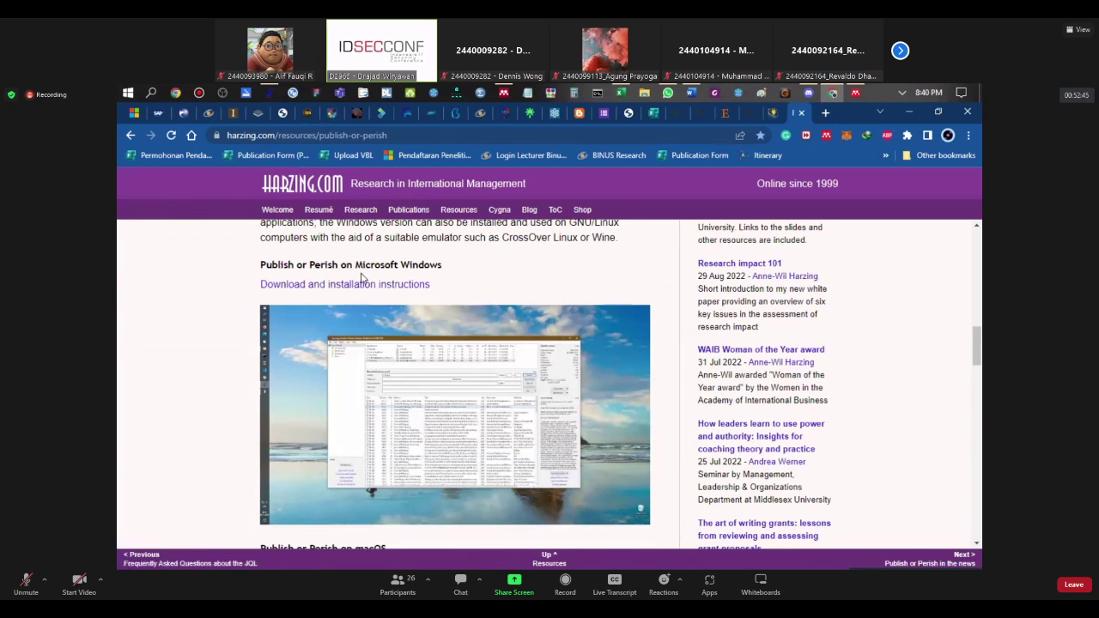
scroll(417, 294, "down", 5)
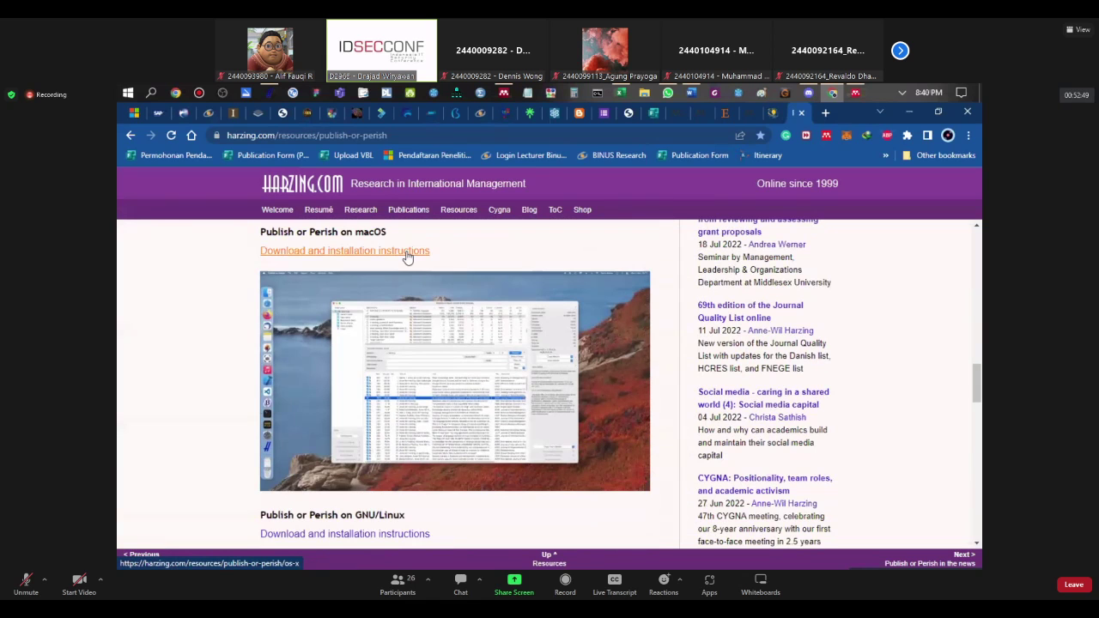
scroll(408, 258, "down", 3)
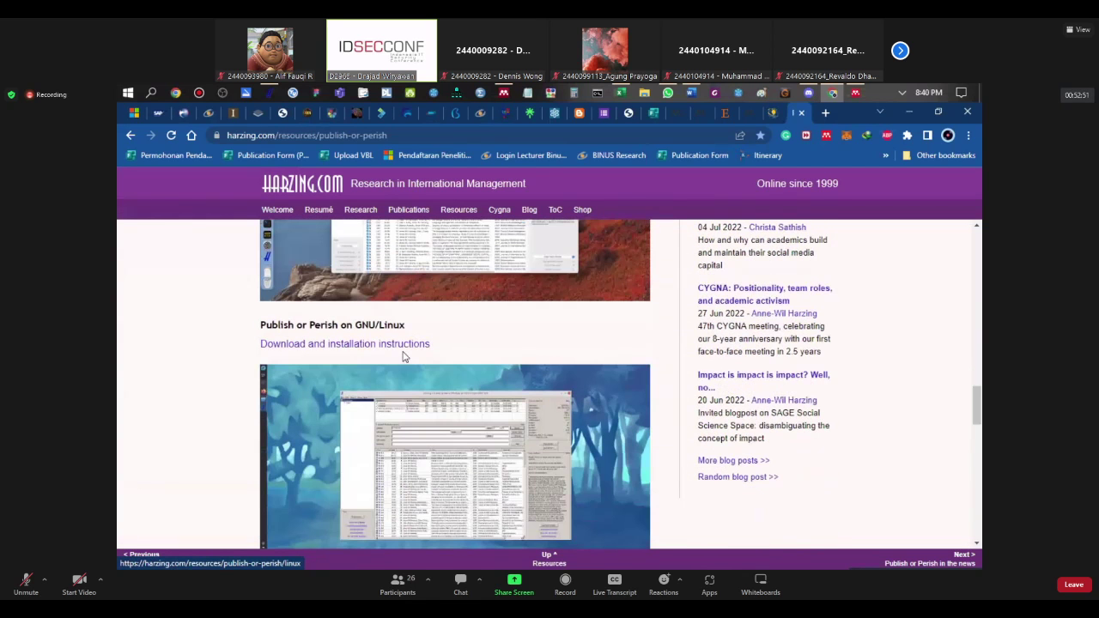
scroll(400, 349, "down", 3)
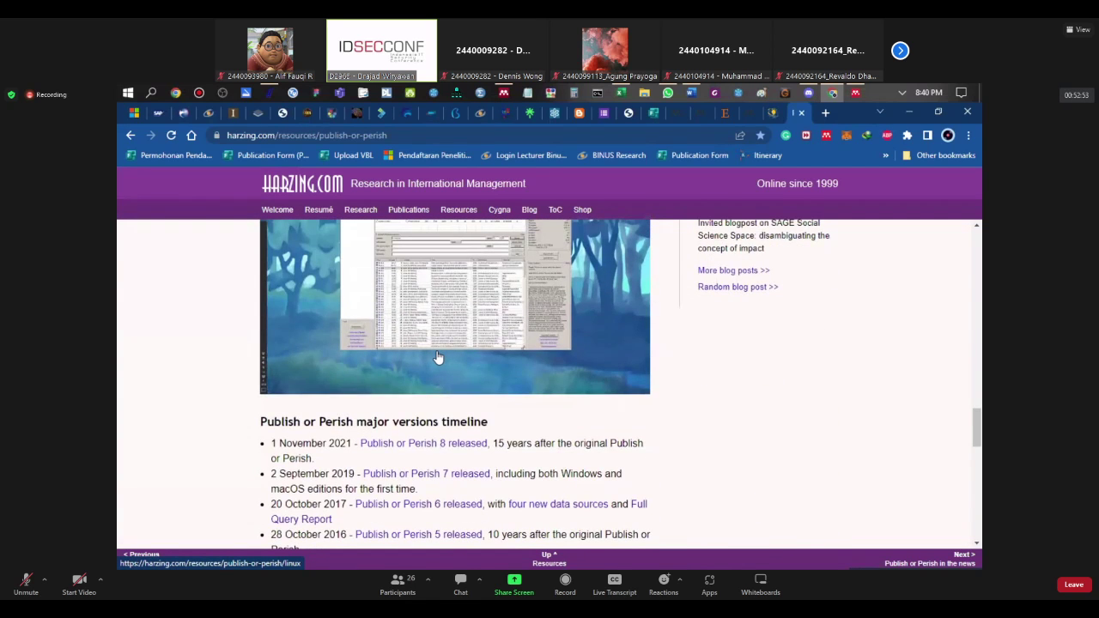
scroll(453, 358, "up", 10)
scroll(455, 361, "up", 6)
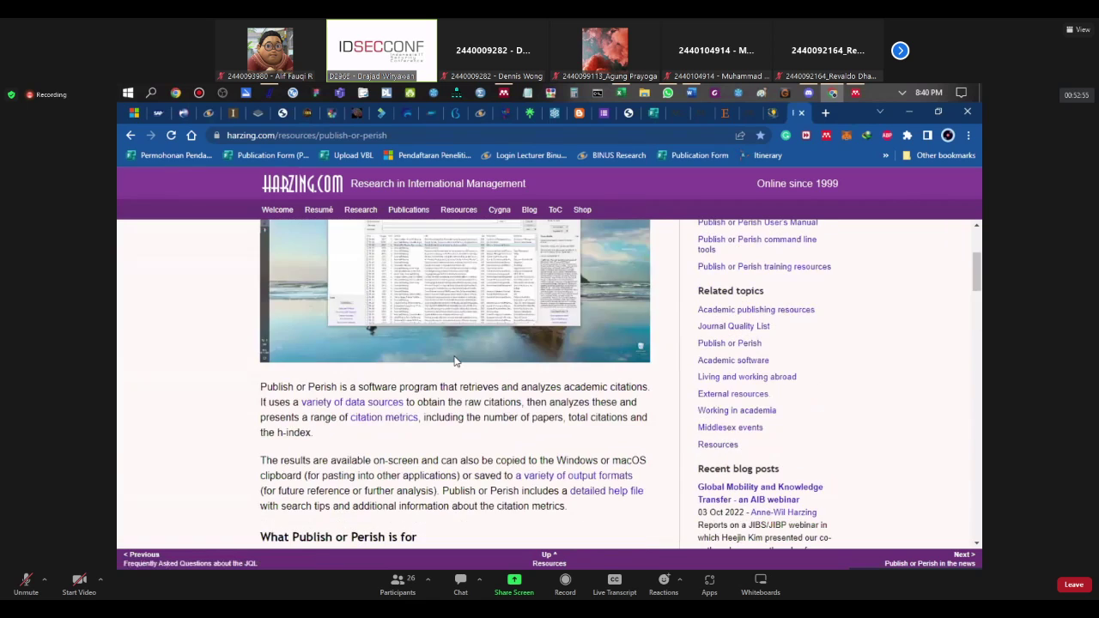
scroll(455, 361, "down", 1)
scroll(455, 361, "down", 1)
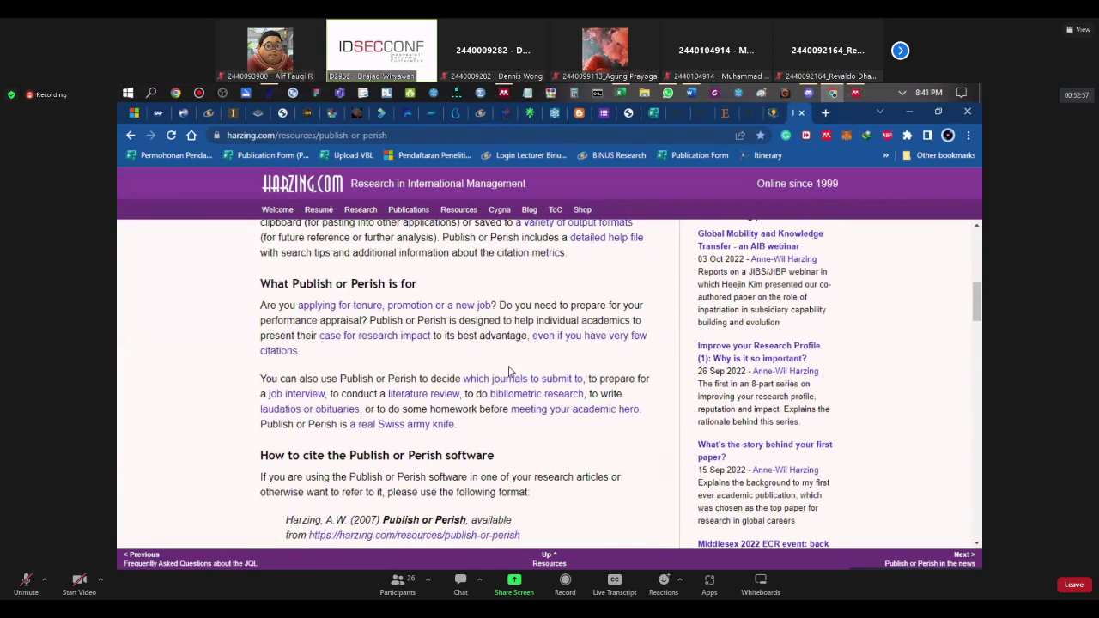
scroll(508, 371, "down", 2)
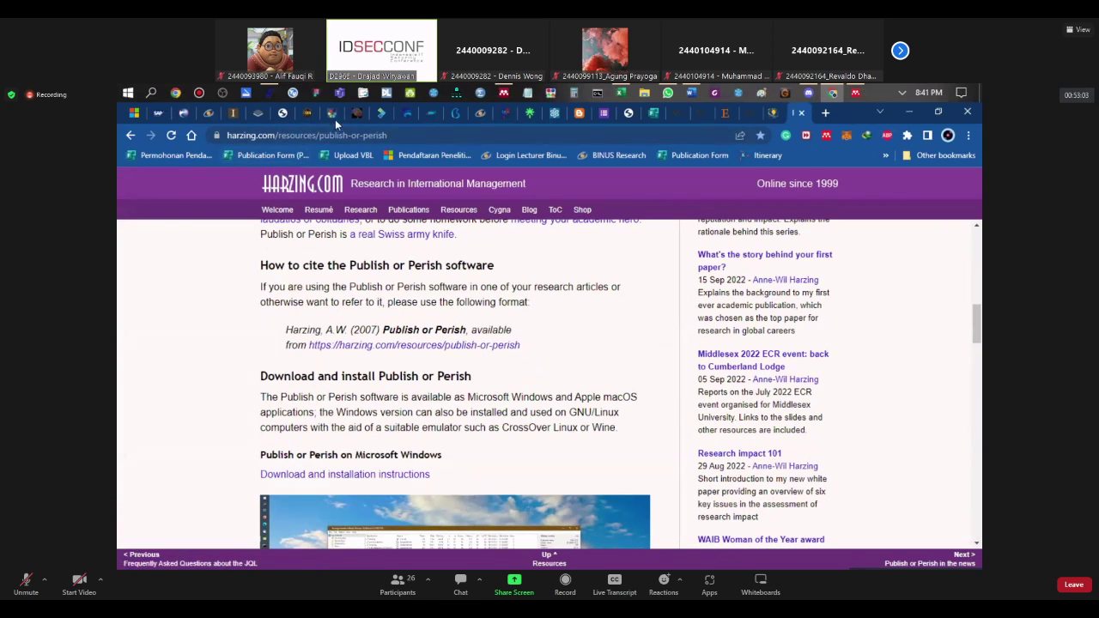
left_click(268, 92)
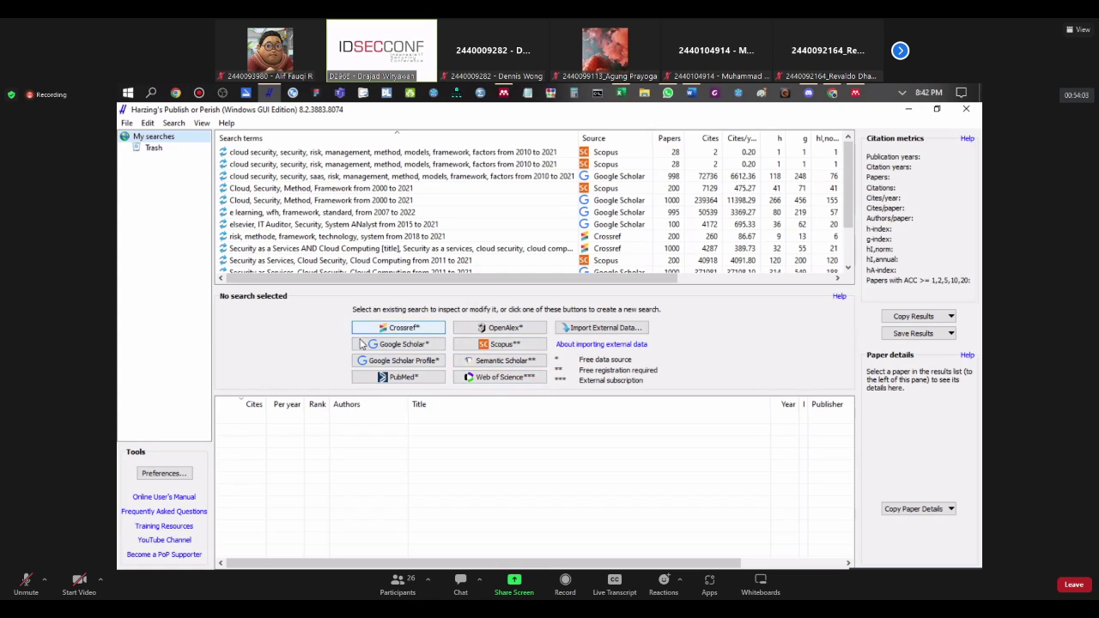
left_click(407, 327)
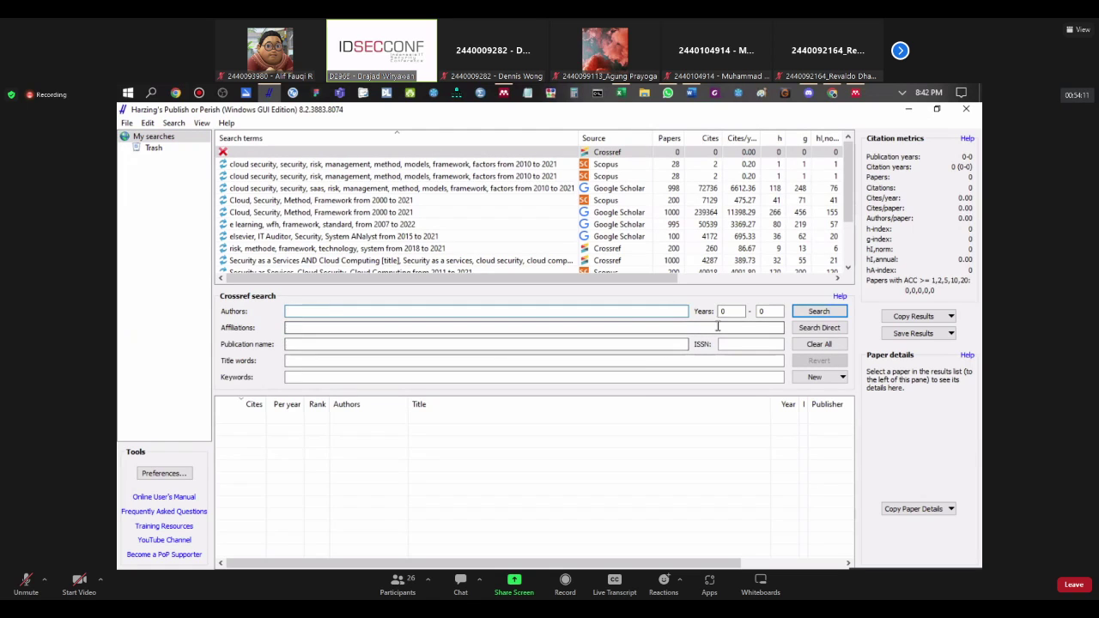
key("Tab")
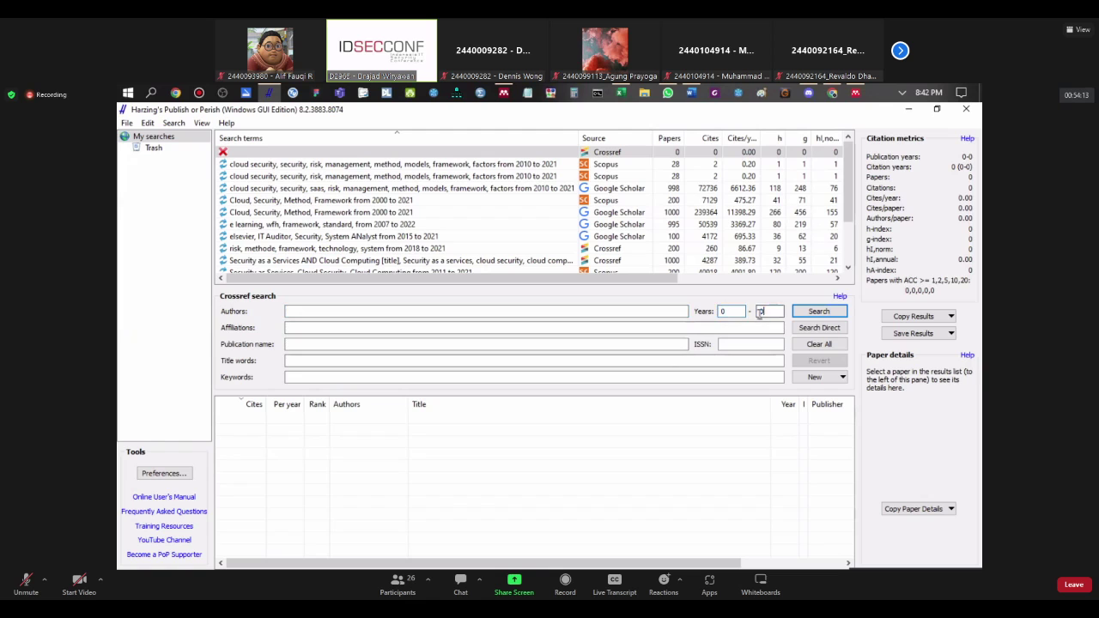
key("Tab")
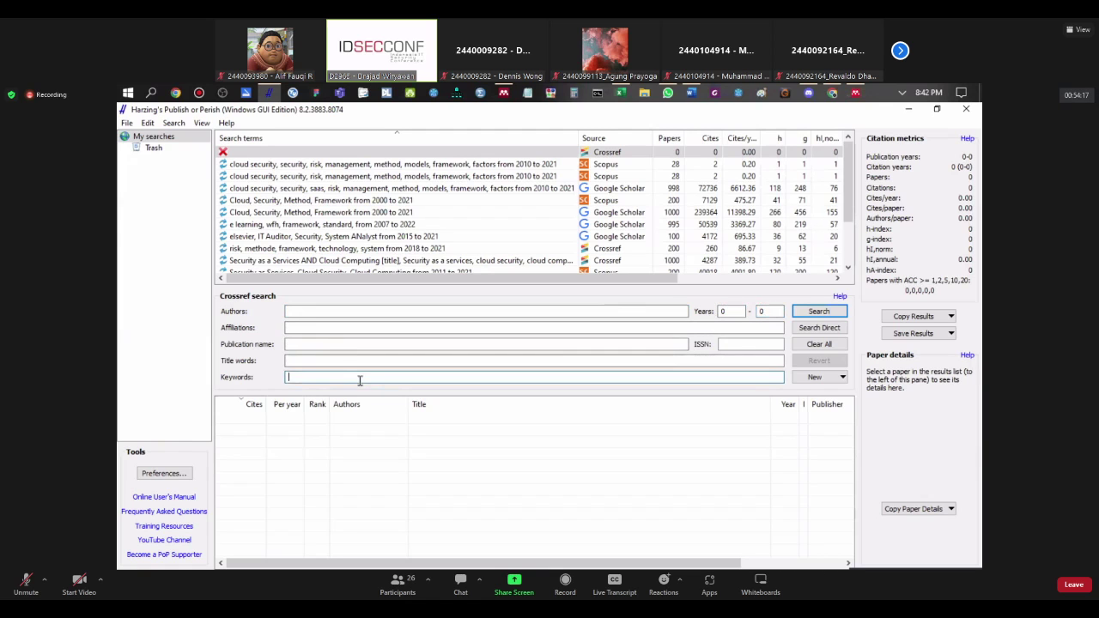
left_click(316, 312)
left_click(308, 377)
left_click(202, 124)
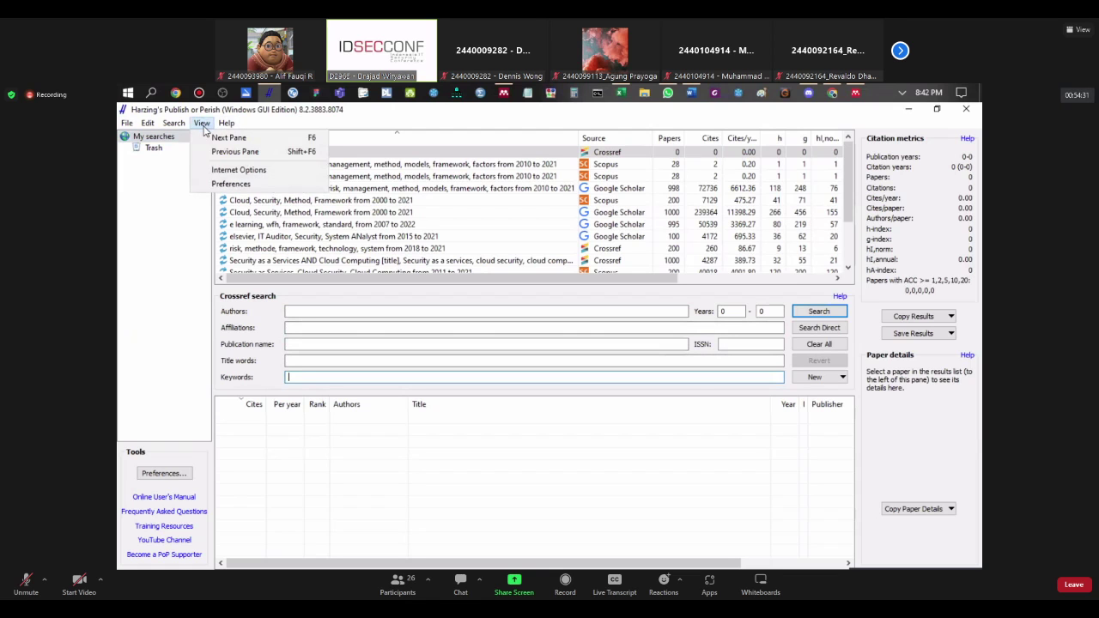
left_click(231, 185)
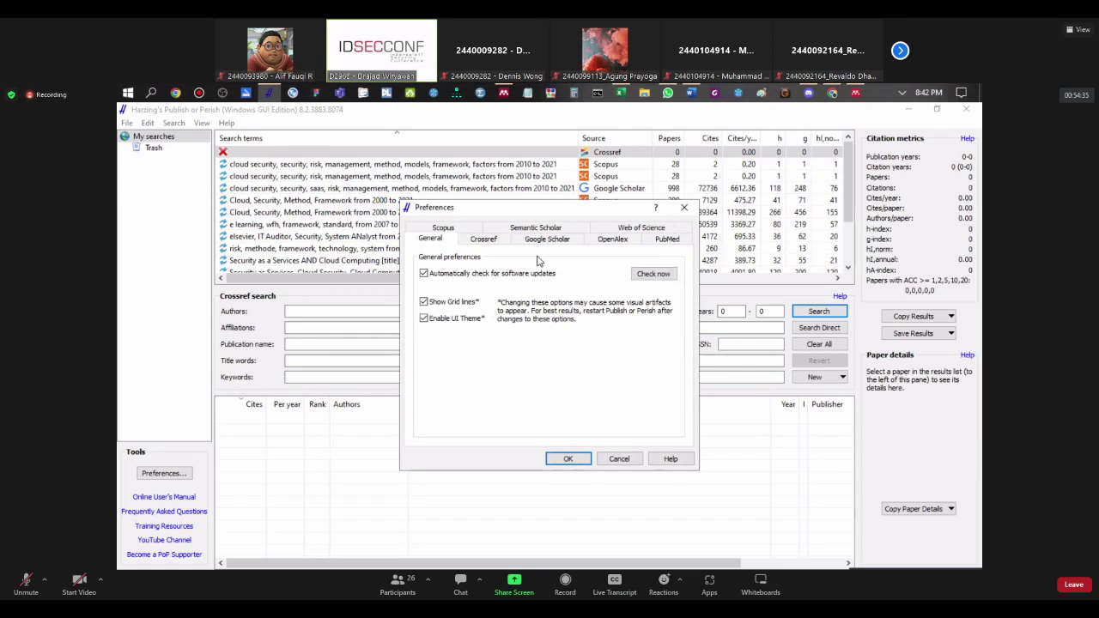
left_click(483, 243)
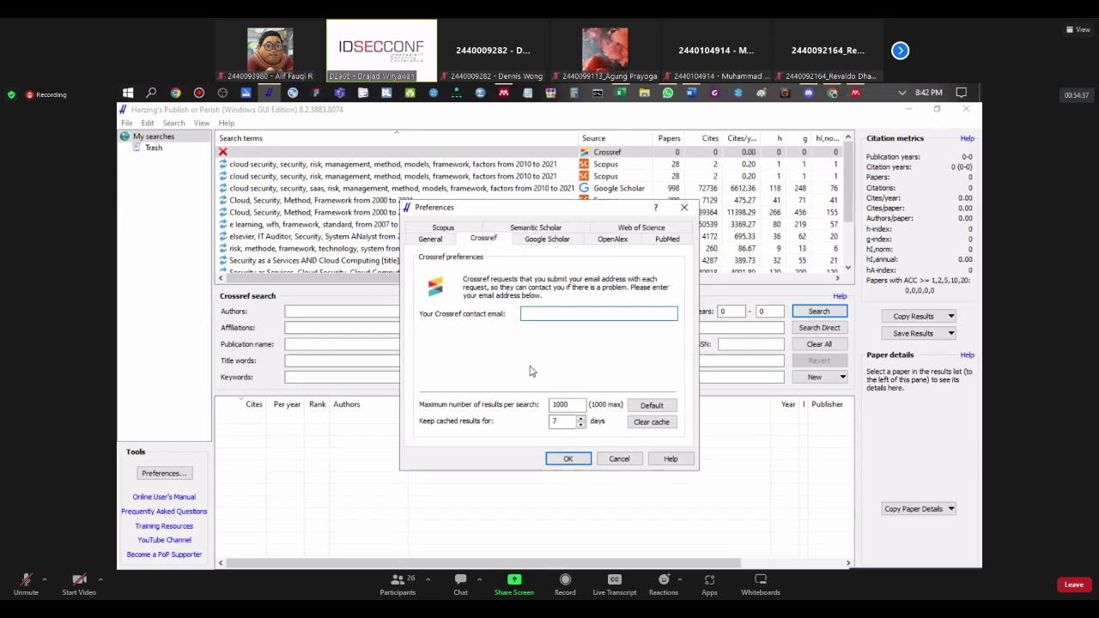
left_click_drag(572, 403, 547, 405)
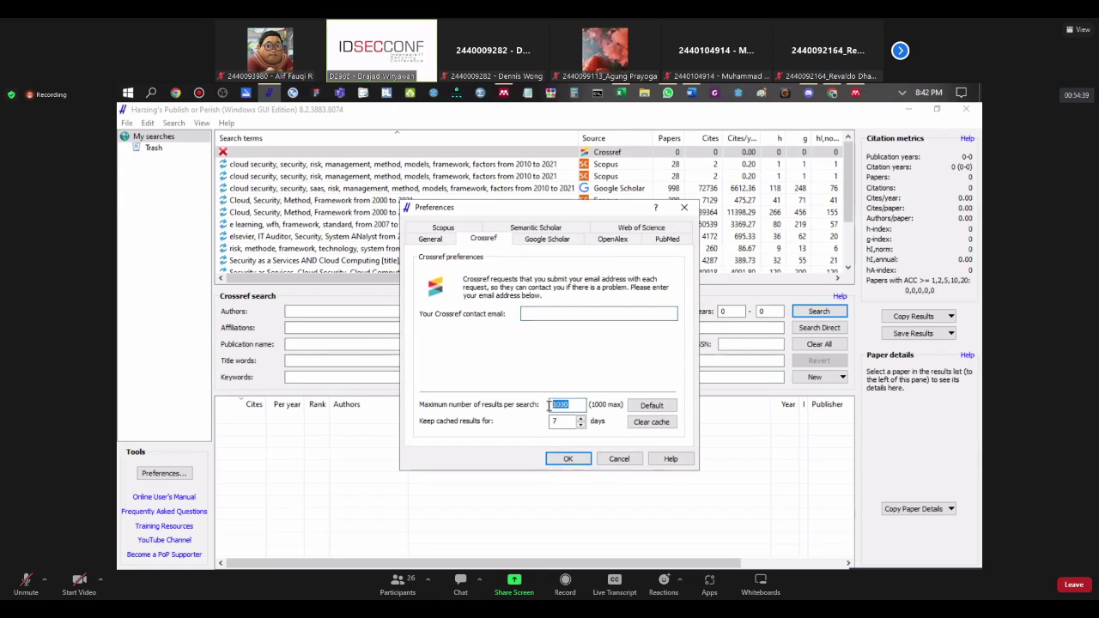
left_click(554, 240)
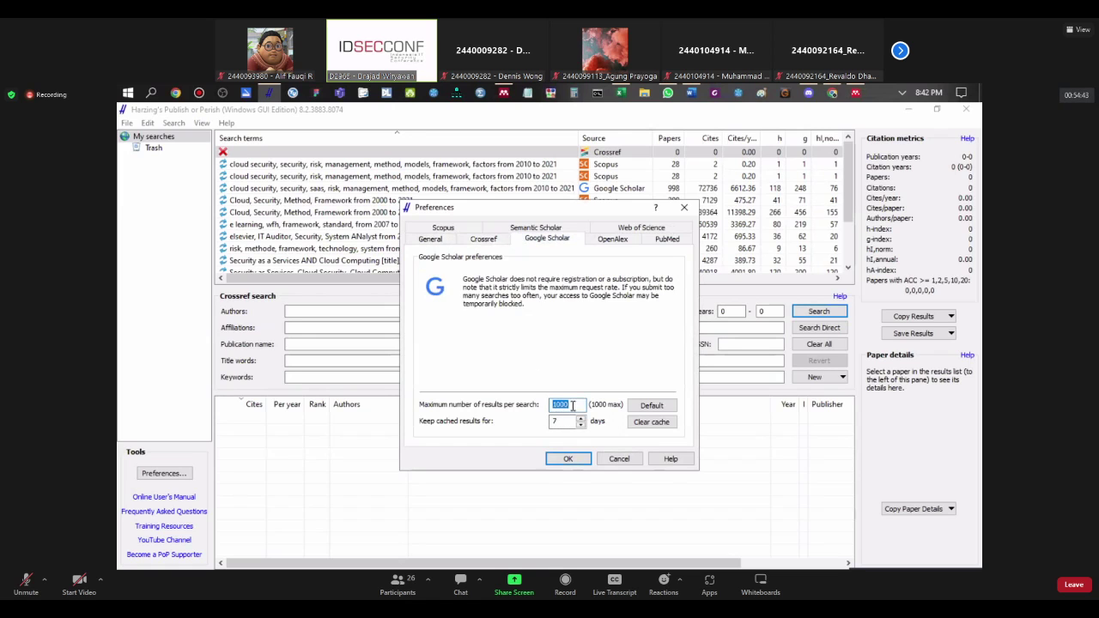
left_click(443, 228)
left_click(553, 404)
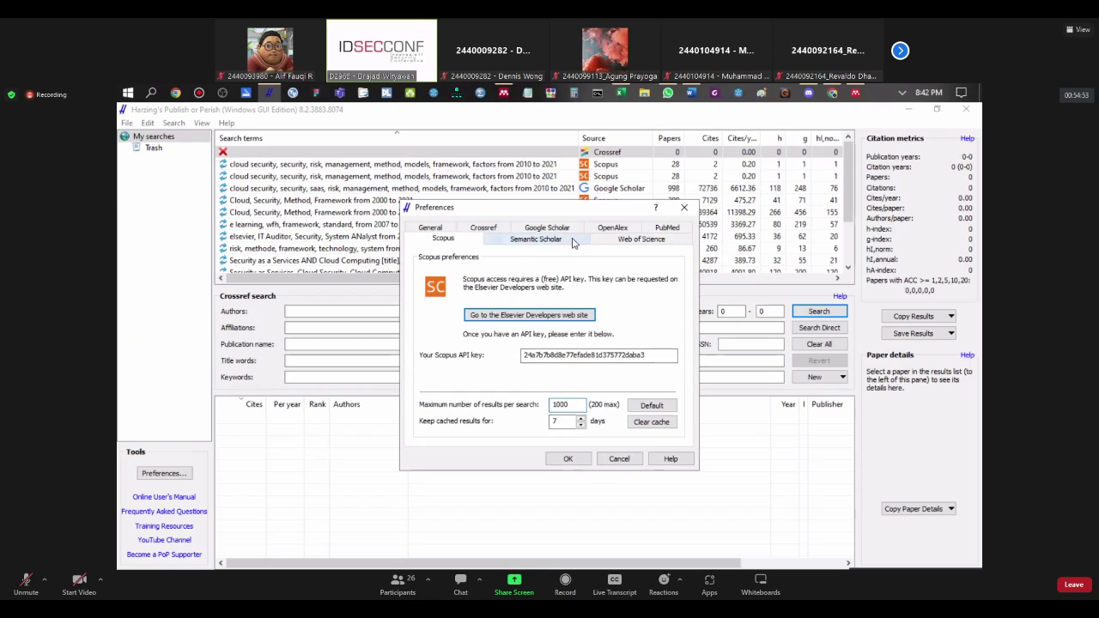
left_click(640, 239)
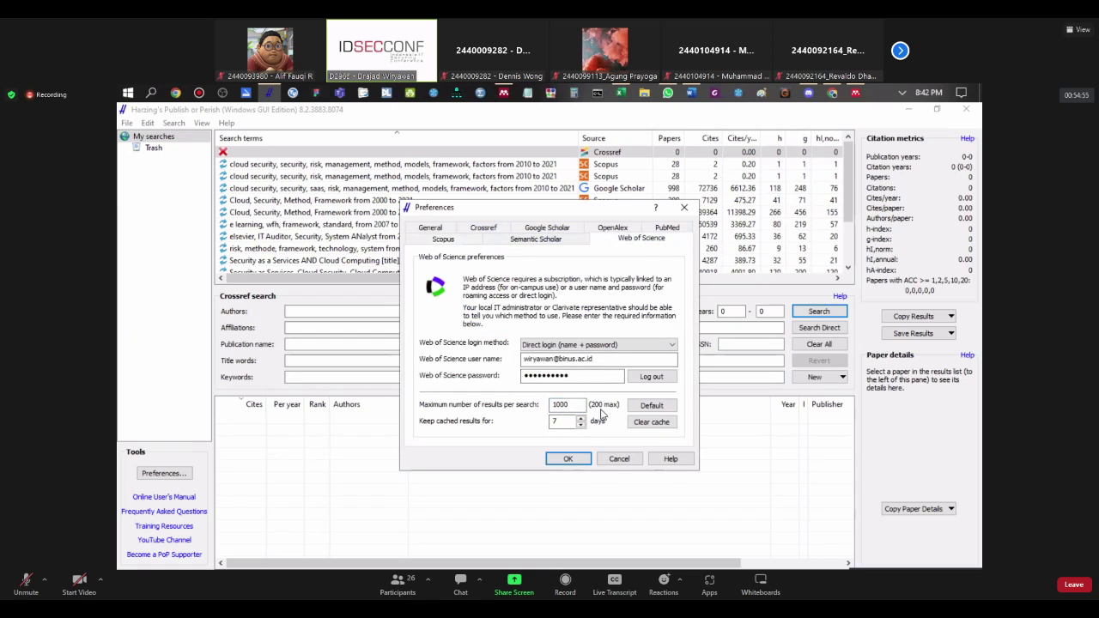
left_click(666, 227)
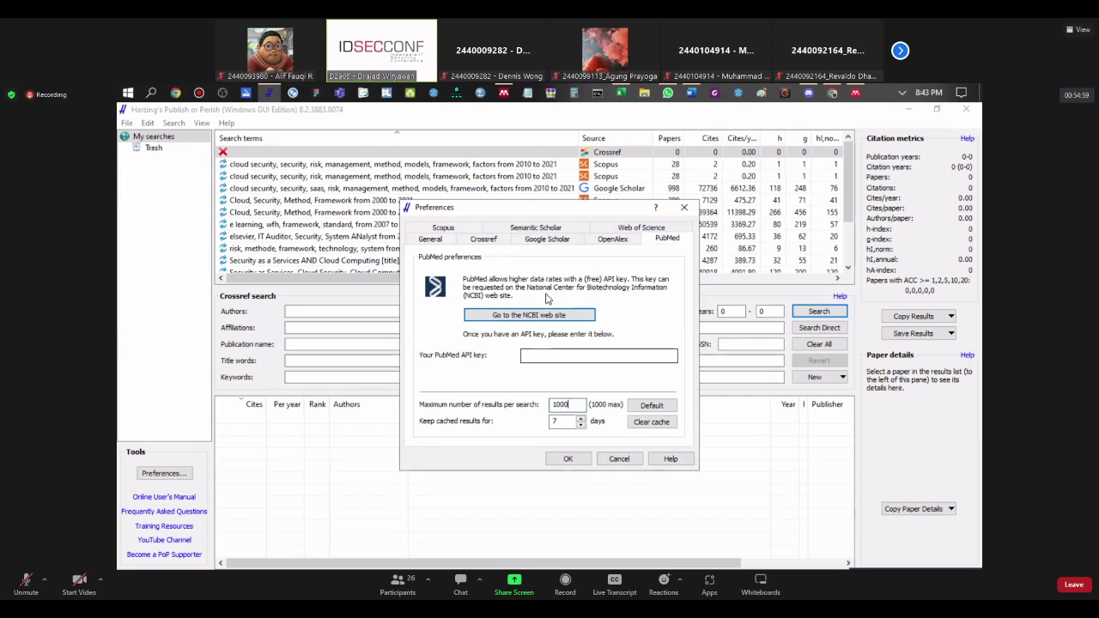
left_click(550, 242)
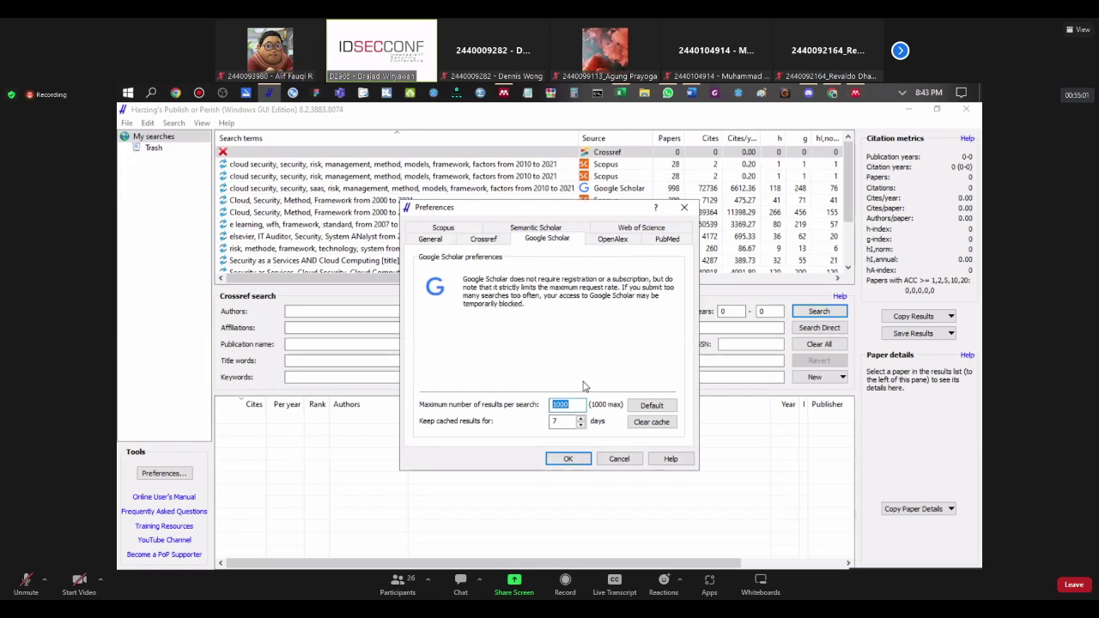
left_click(610, 244)
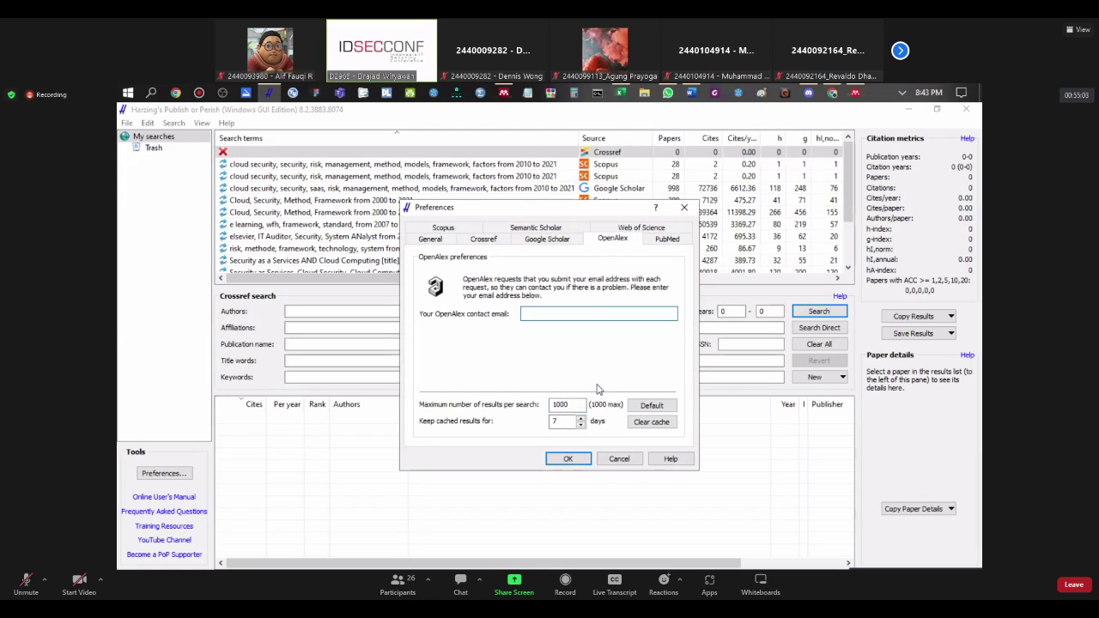
left_click(669, 244)
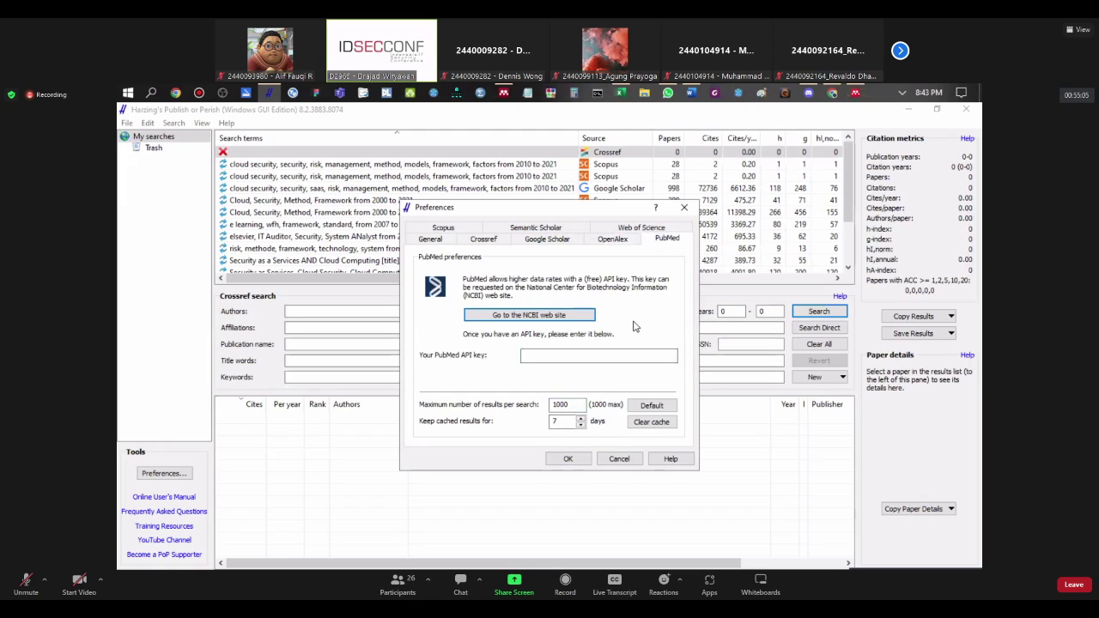
left_click(445, 228)
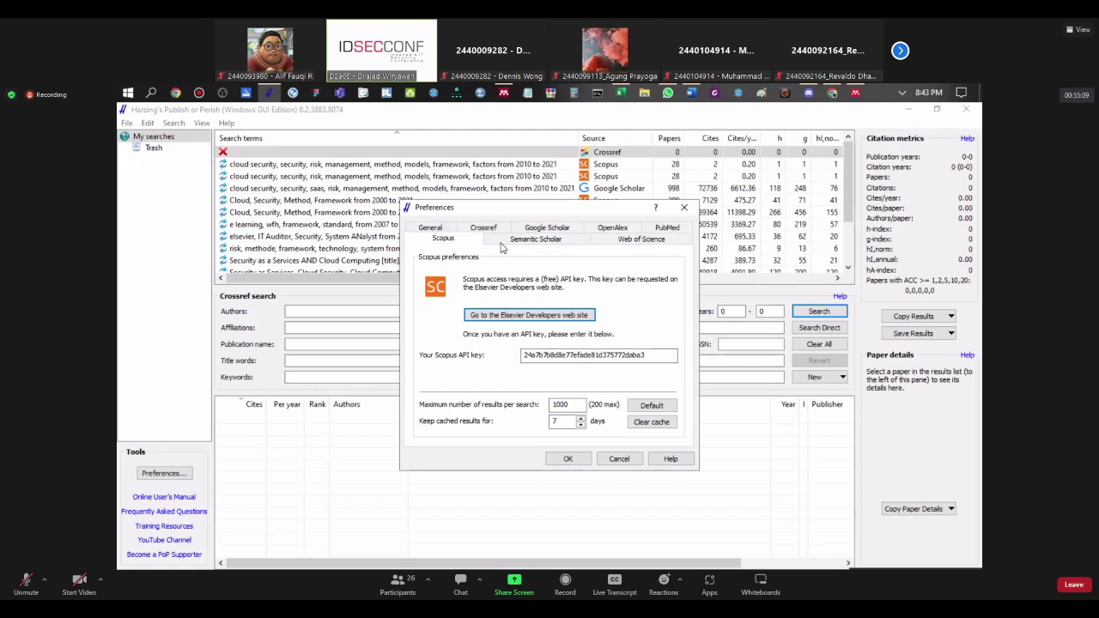
left_click(624, 245)
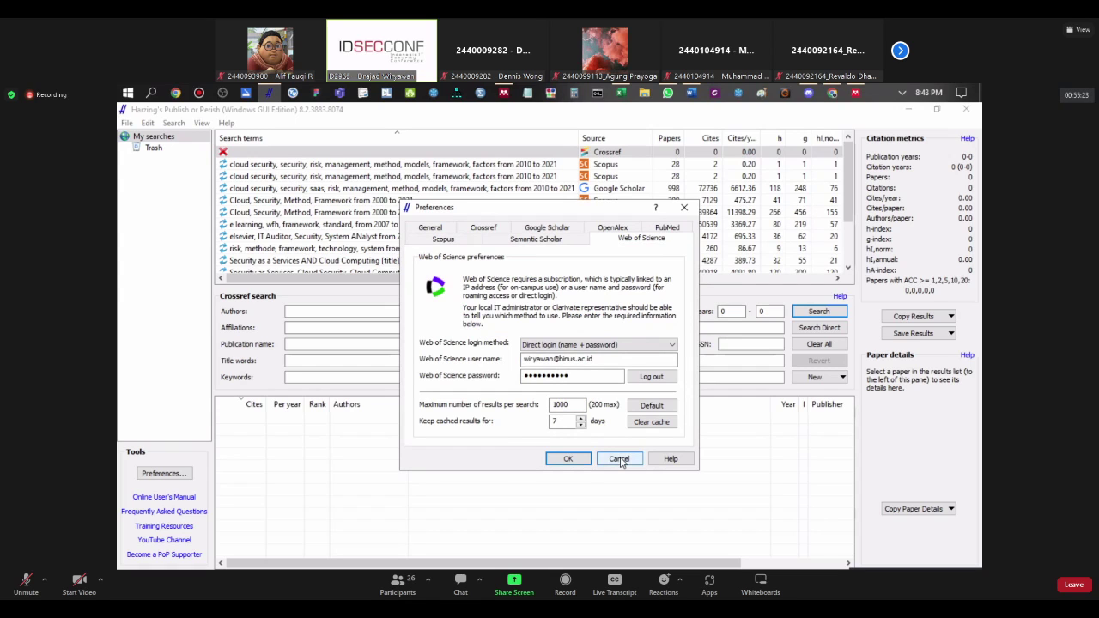
left_click(444, 241)
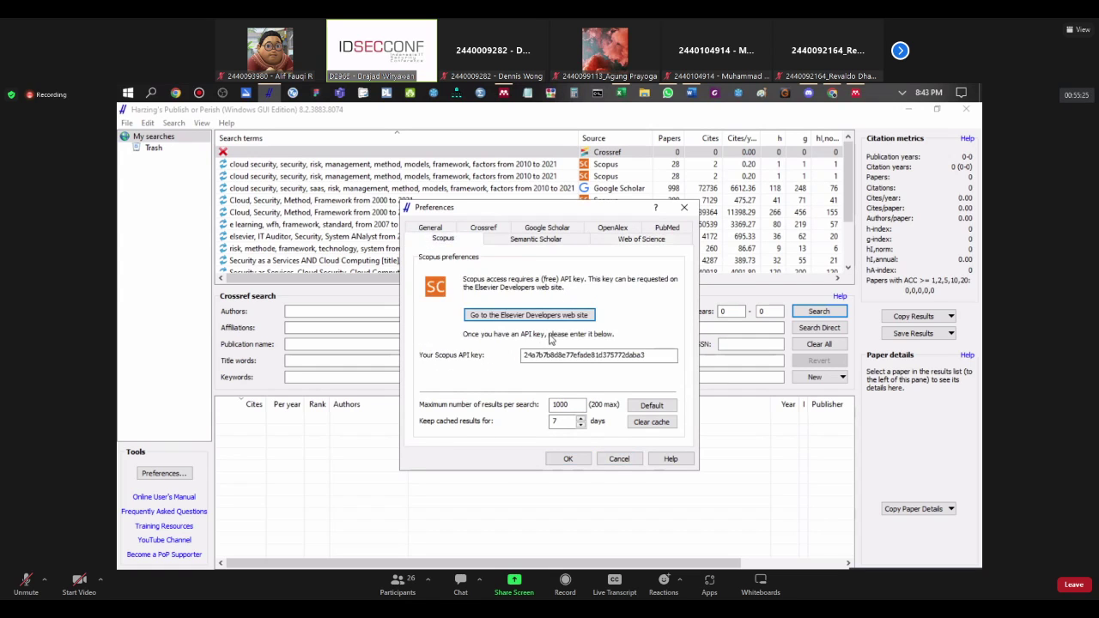
left_click_drag(648, 355, 497, 355)
left_click(616, 460)
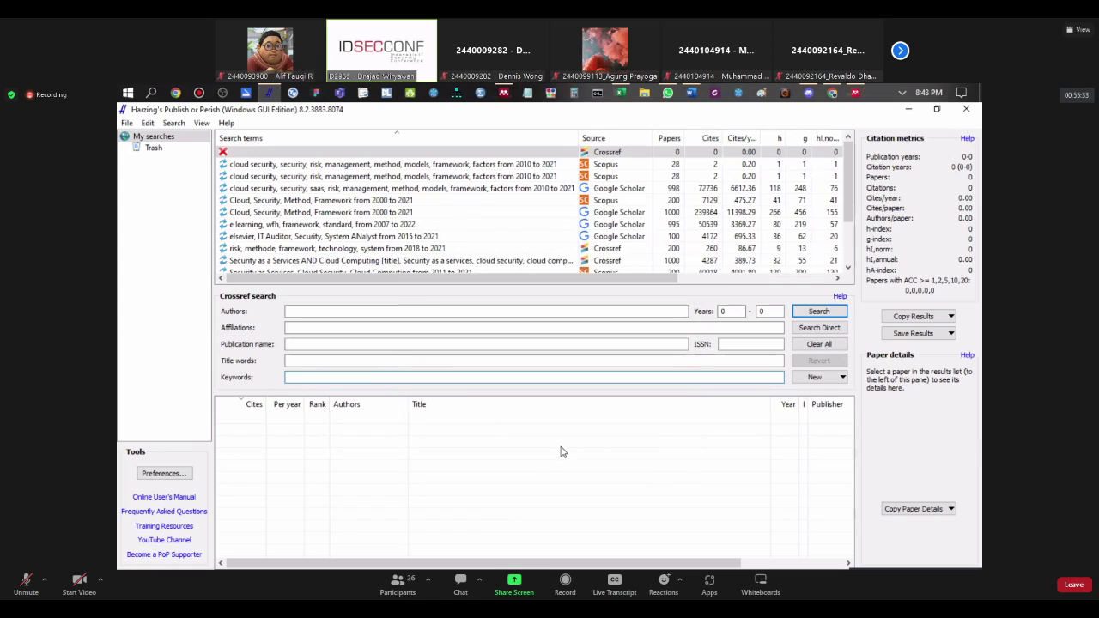
left_click(743, 316)
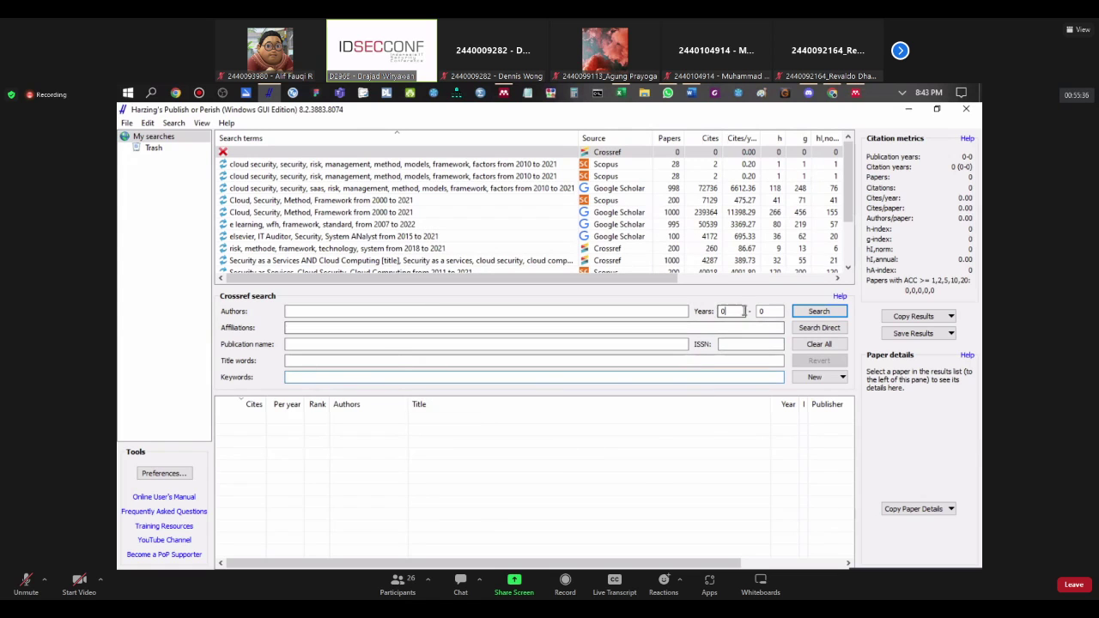
Step: Set the Crossref search years from 2019 to 2022
left_click(382, 375)
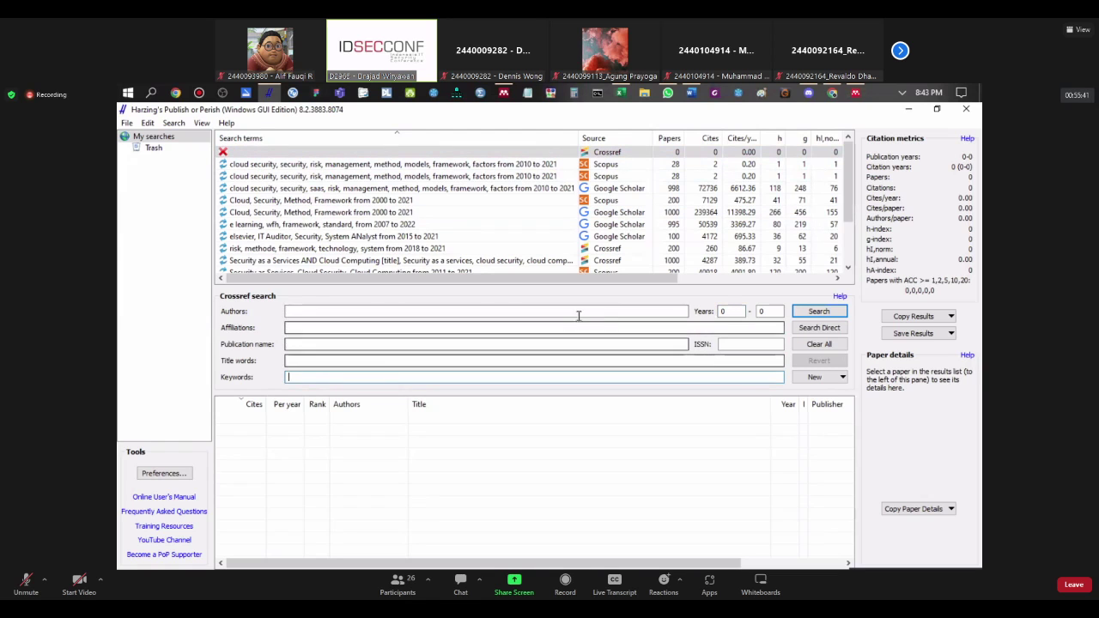
left_click(721, 315)
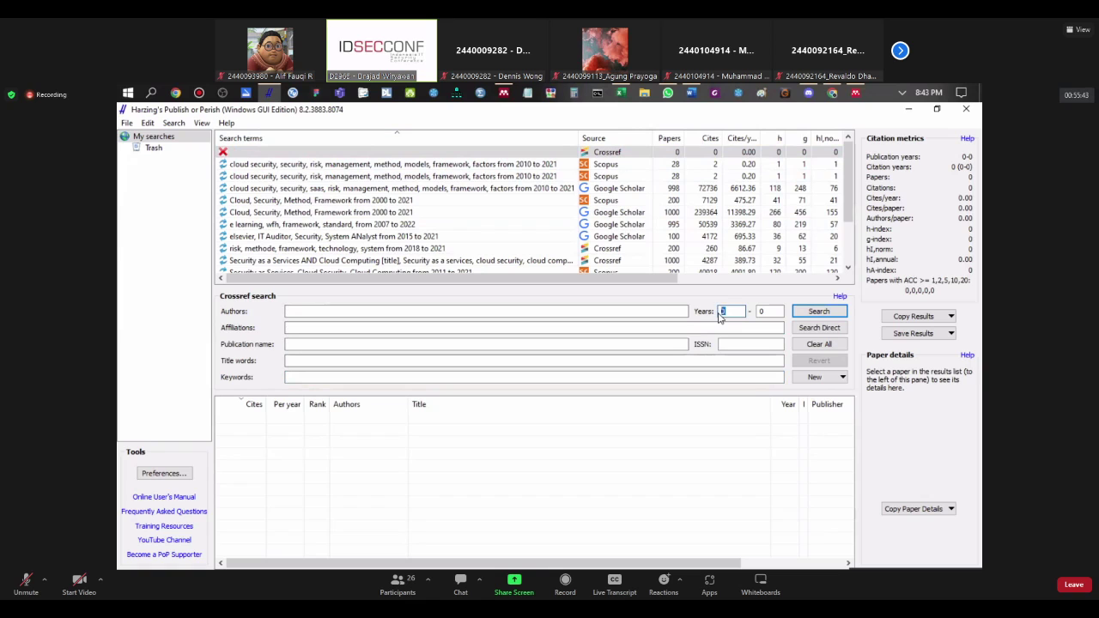
type("20")
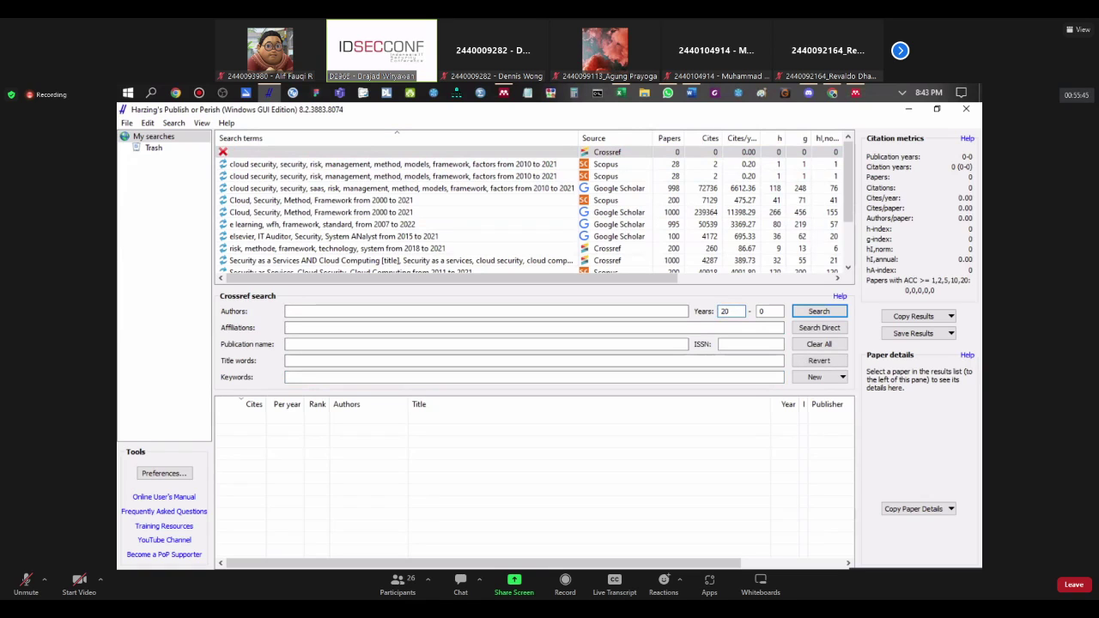
type("19")
double_click(759, 317)
type("2022")
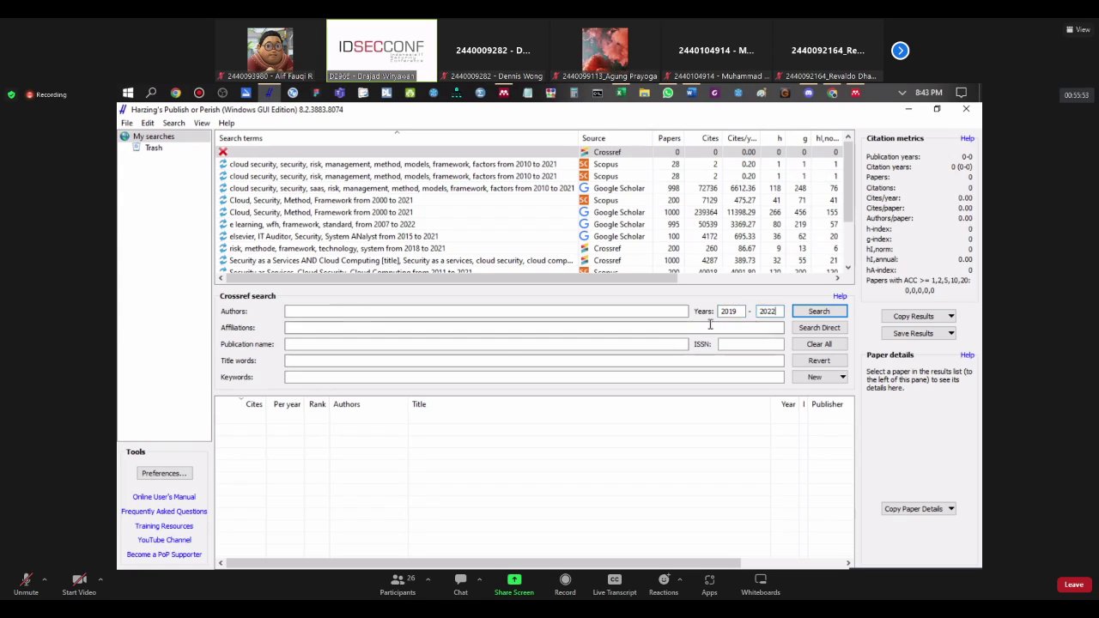
Step: Enter the keywords 'UI, UX, Apps, Trend', correcting typos along the way
left_click(302, 376)
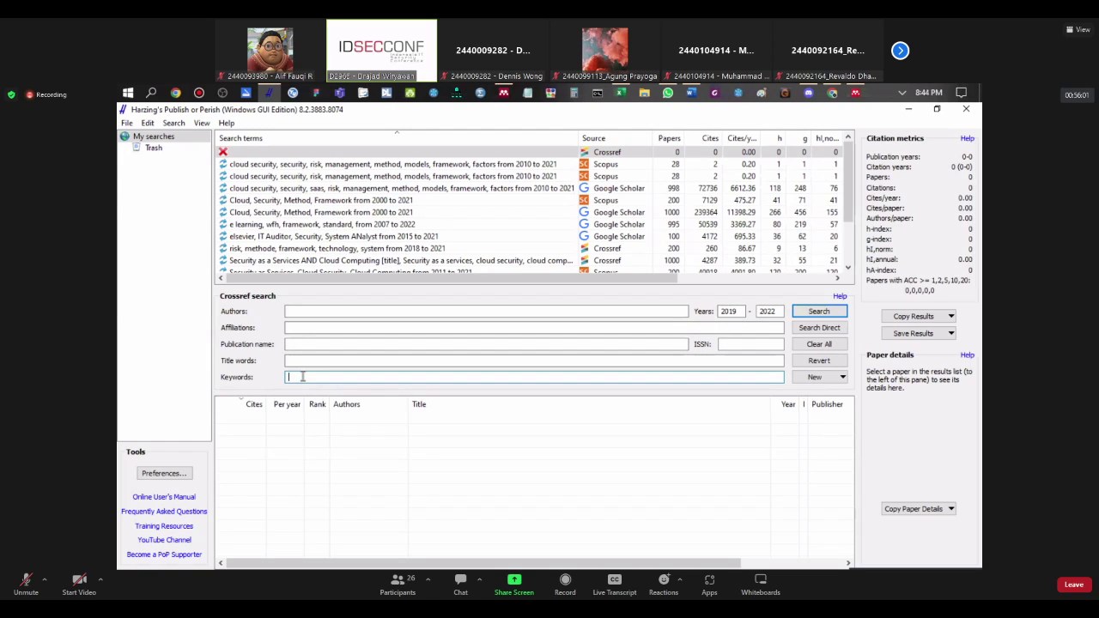
type("UI, UX, Apps, Trend")
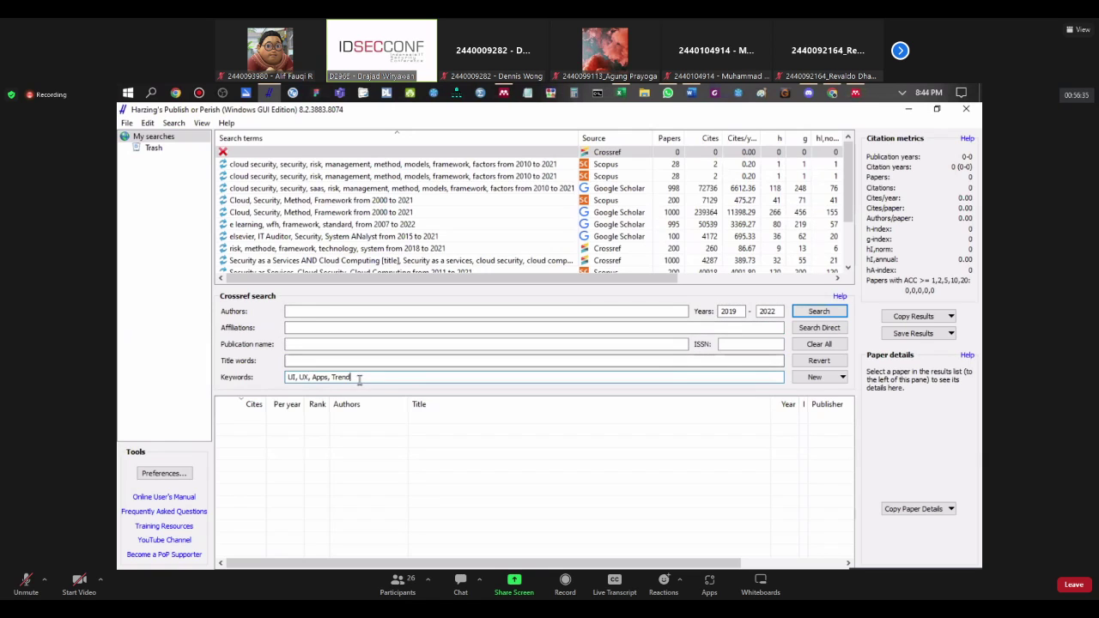
left_click(266, 362)
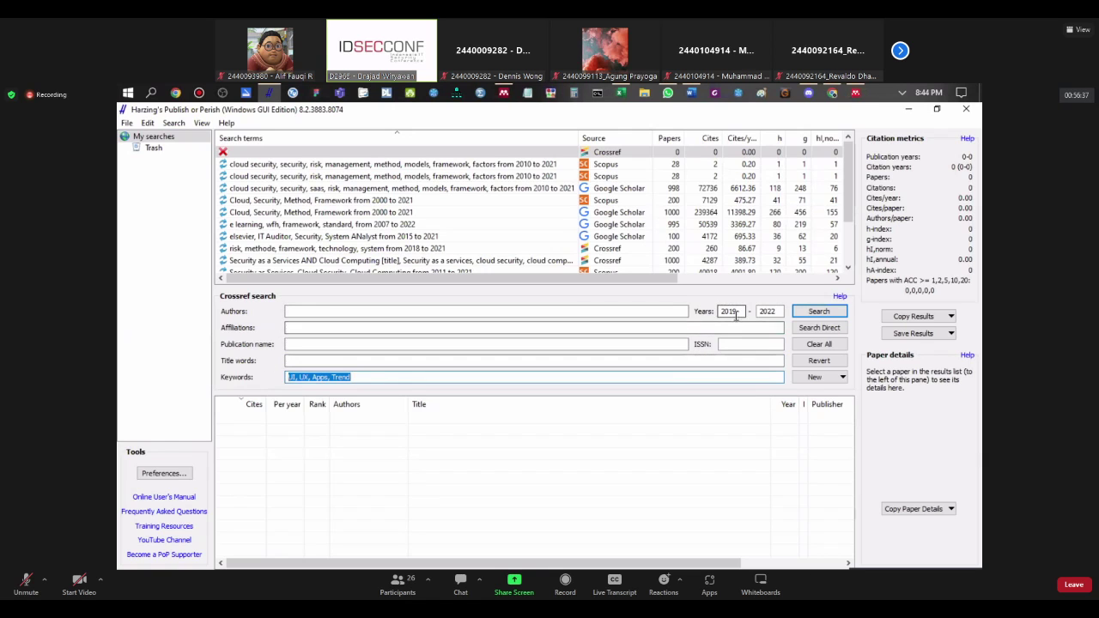
Step: Start the Crossref search, switching between Excel, Publish or Perish and Chrome while it runs
left_click(818, 312)
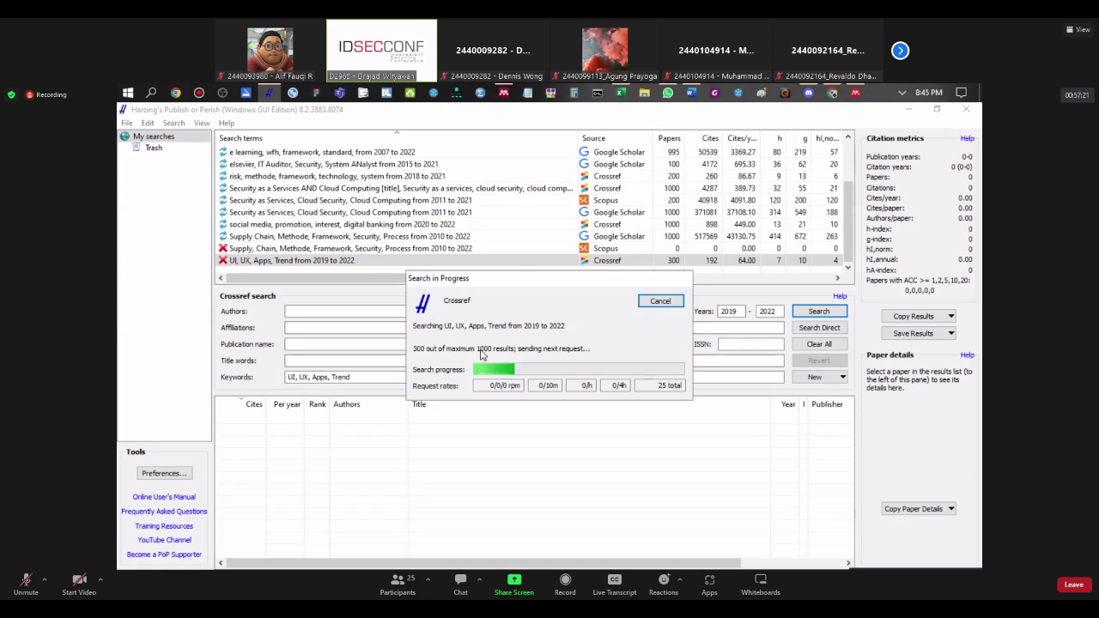
left_click(620, 93)
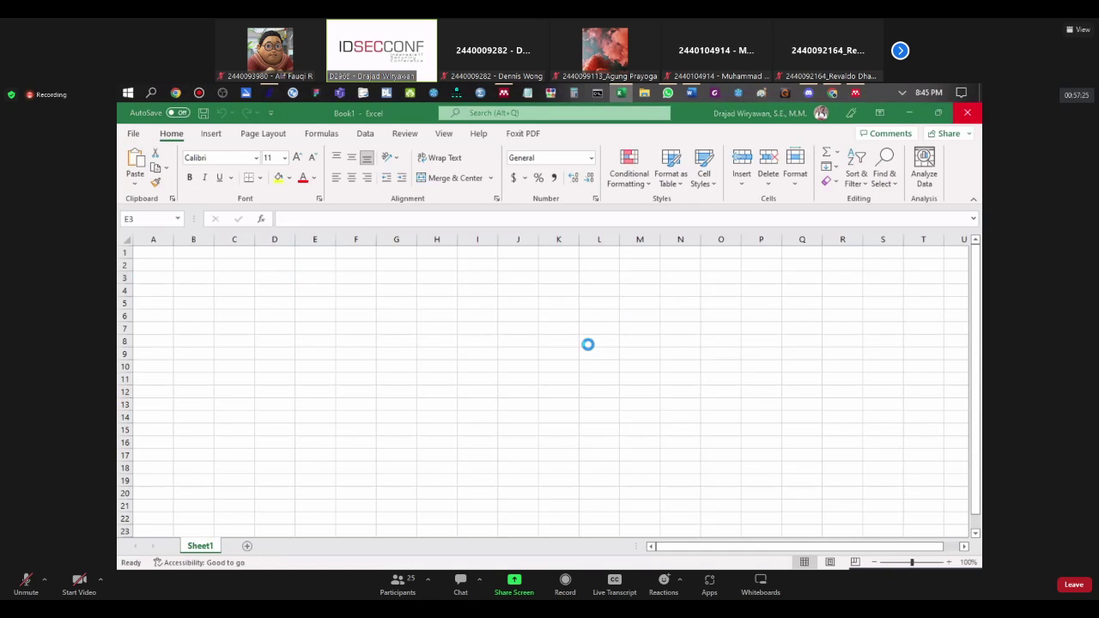
key("alt+Tab")
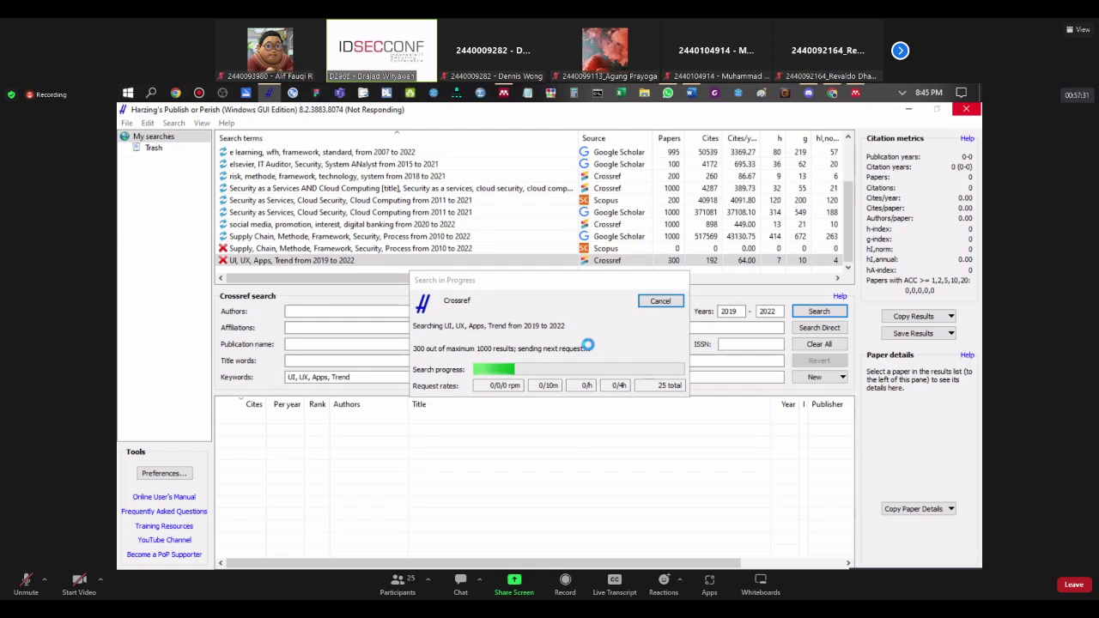
key("alt+Tab")
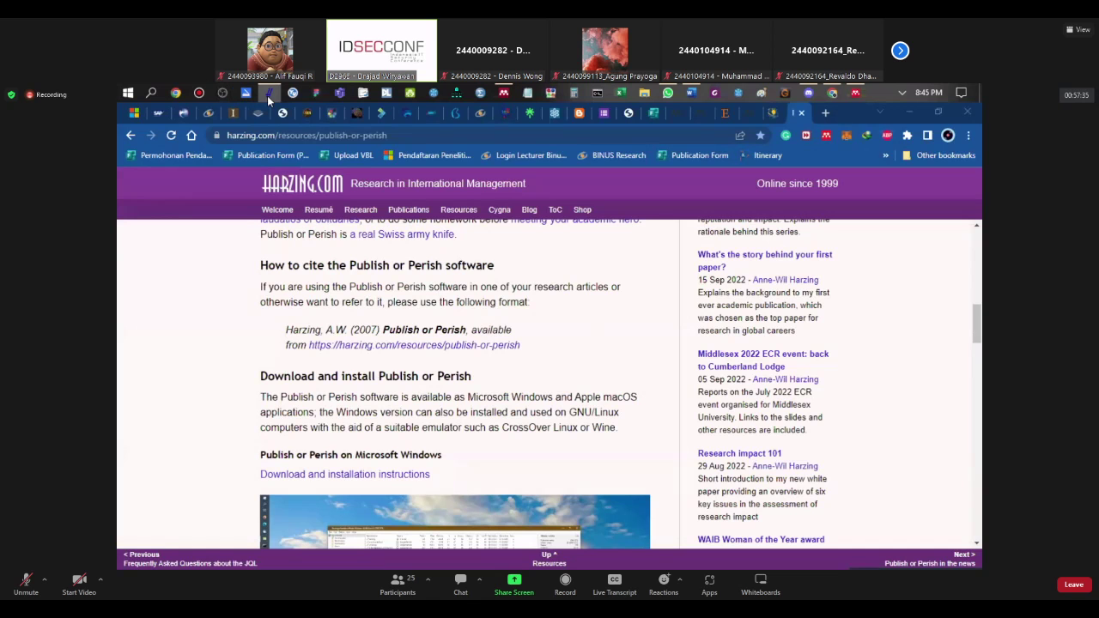
Step: Minimize Chrome to reveal Publish or Perish, whose search finishes with 1000 papers
left_click(912, 112)
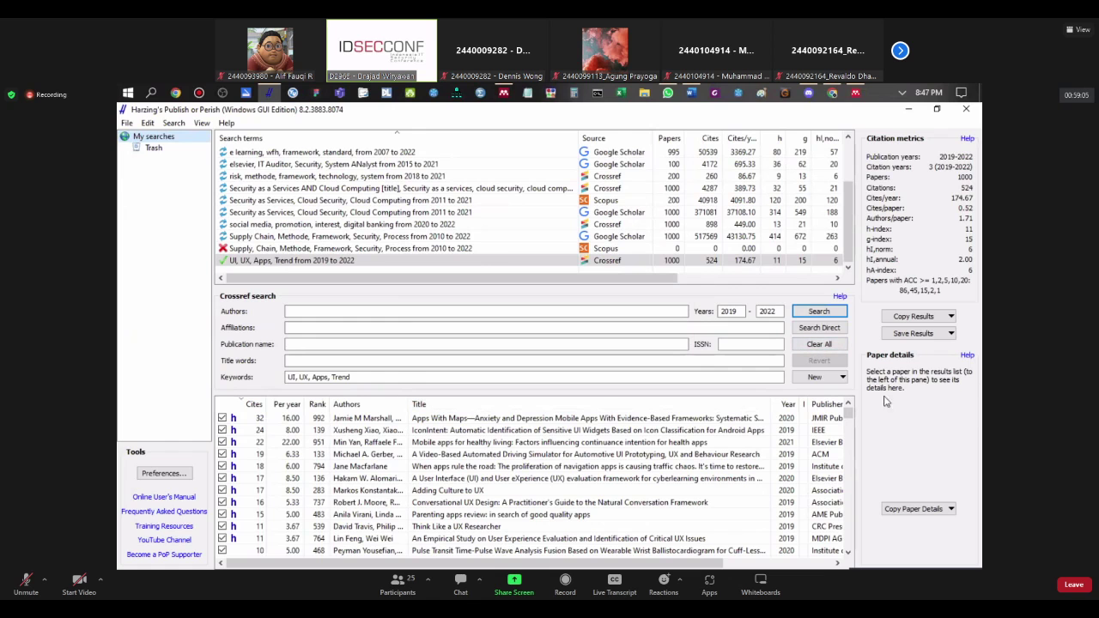
Step: Inspect the details of the top result, a 2020 JMIR article cited 32 times
scroll(848, 416, "down", 1)
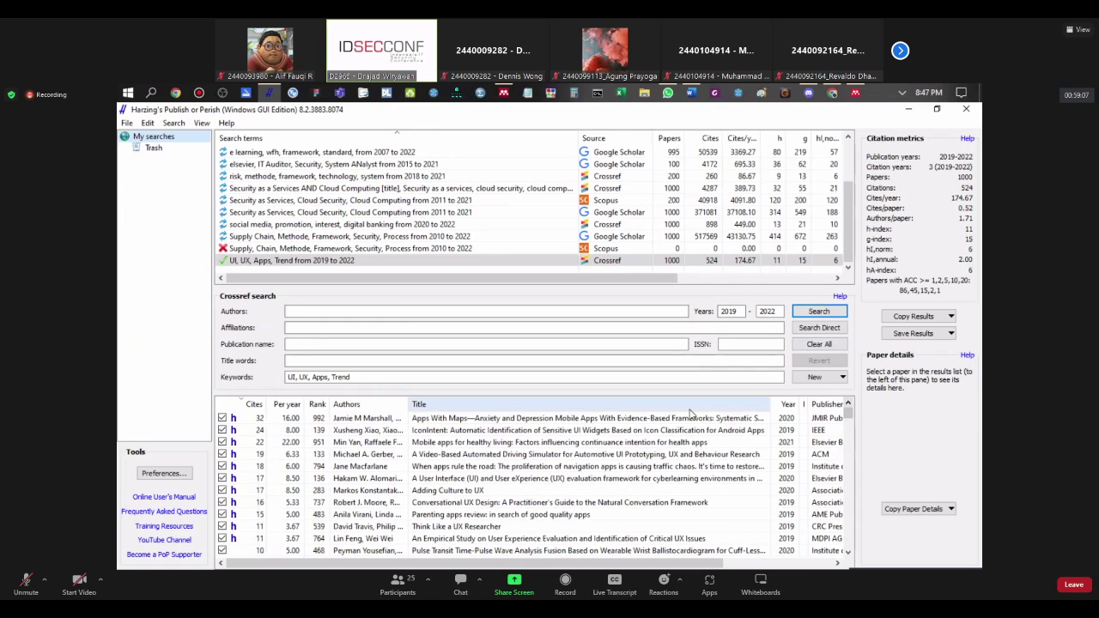
scroll(691, 415, "down", 1)
scroll(691, 414, "up", 2)
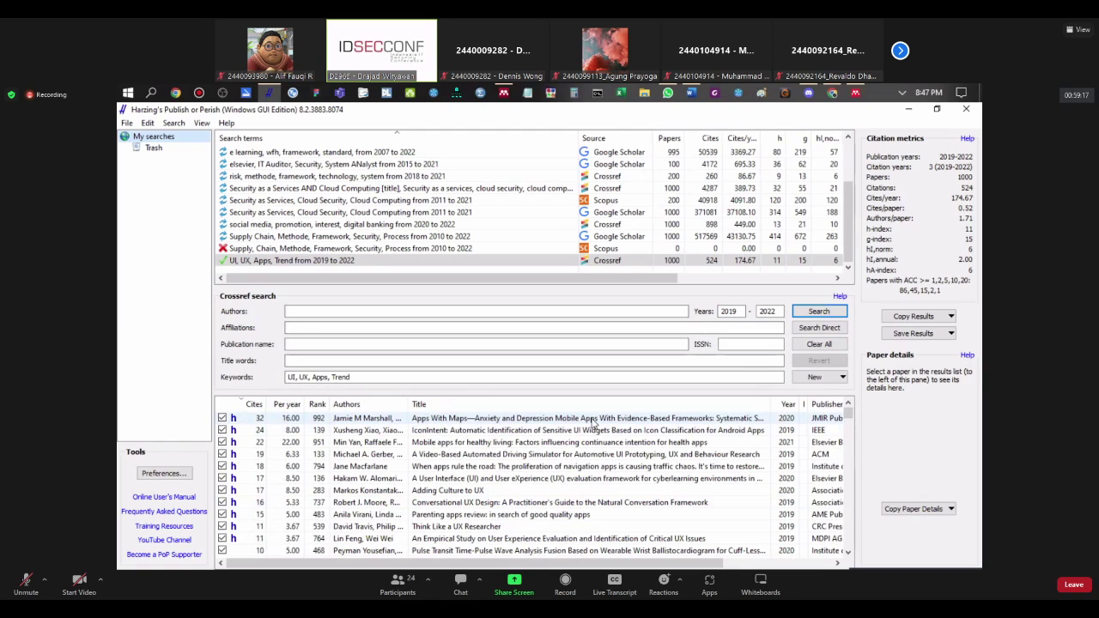
left_click(746, 421)
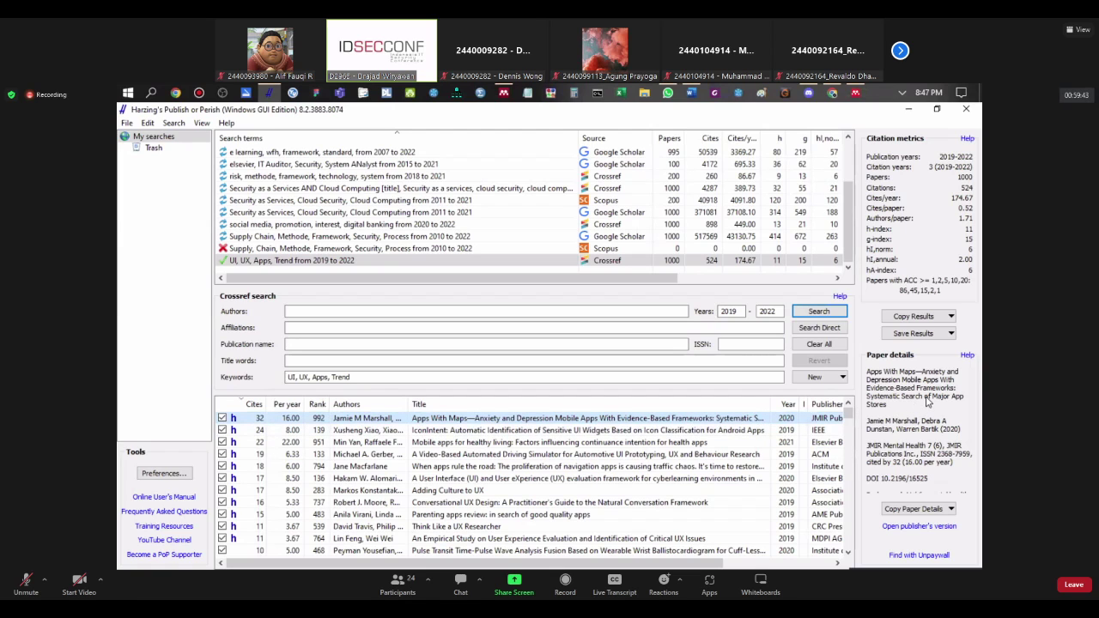
Step: Widen the Authors column and scroll right to show Title, Year, Publisher and Type
scroll(391, 461, "down", 15)
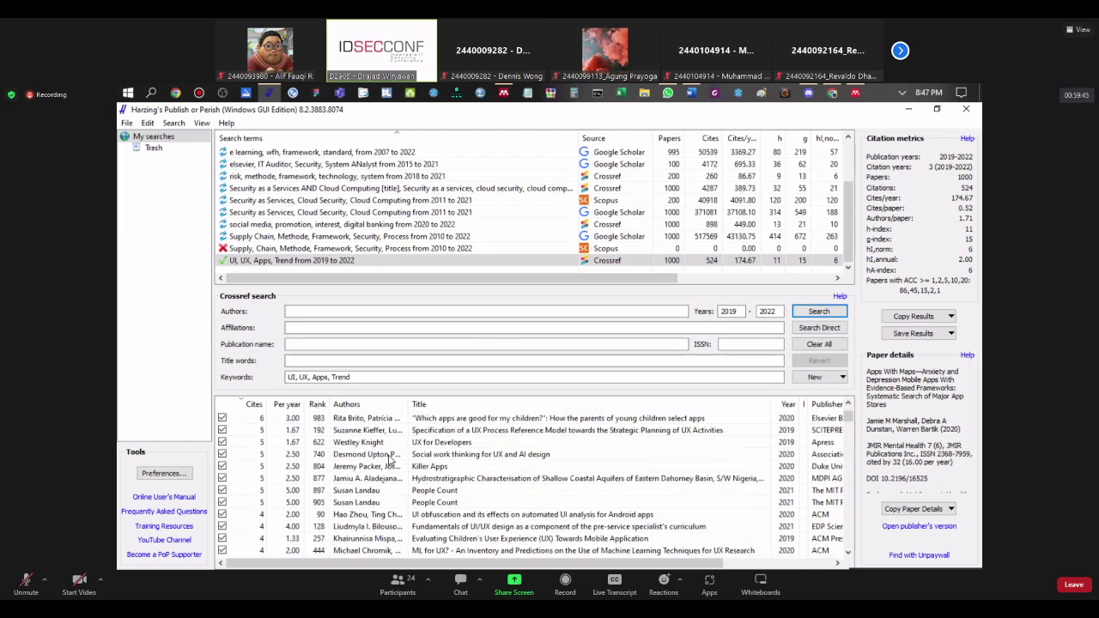
scroll(391, 461, "up", 15)
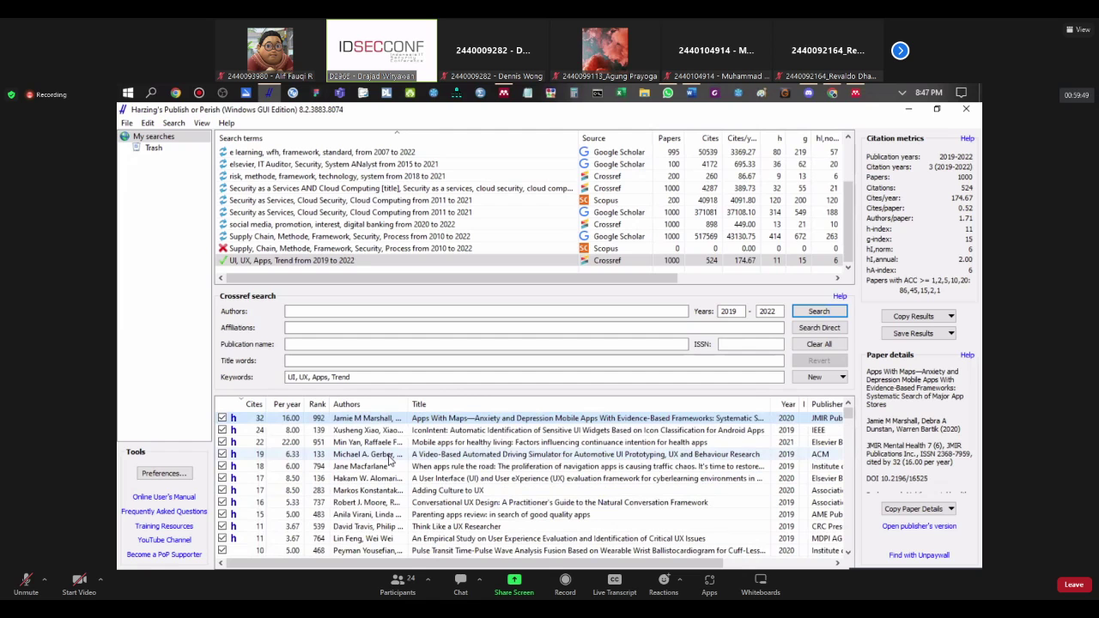
mouse_move(408, 403)
left_mouse_down()
mouse_move(464, 417)
mouse_move(417, 417)
left_mouse_up()
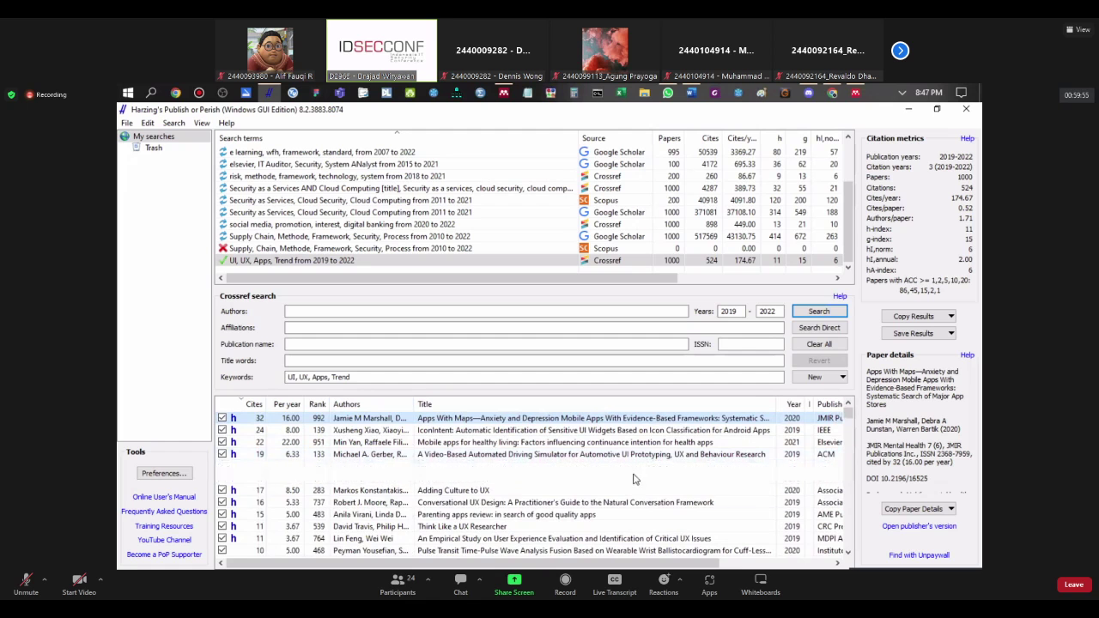
left_click_drag(625, 565, 710, 567)
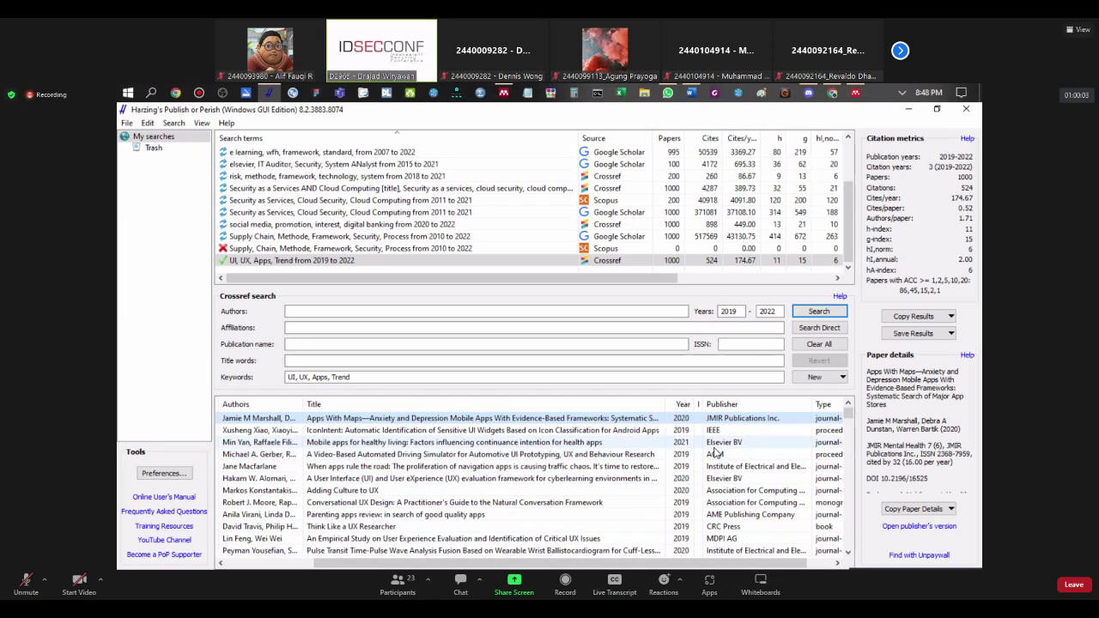
left_click(717, 430)
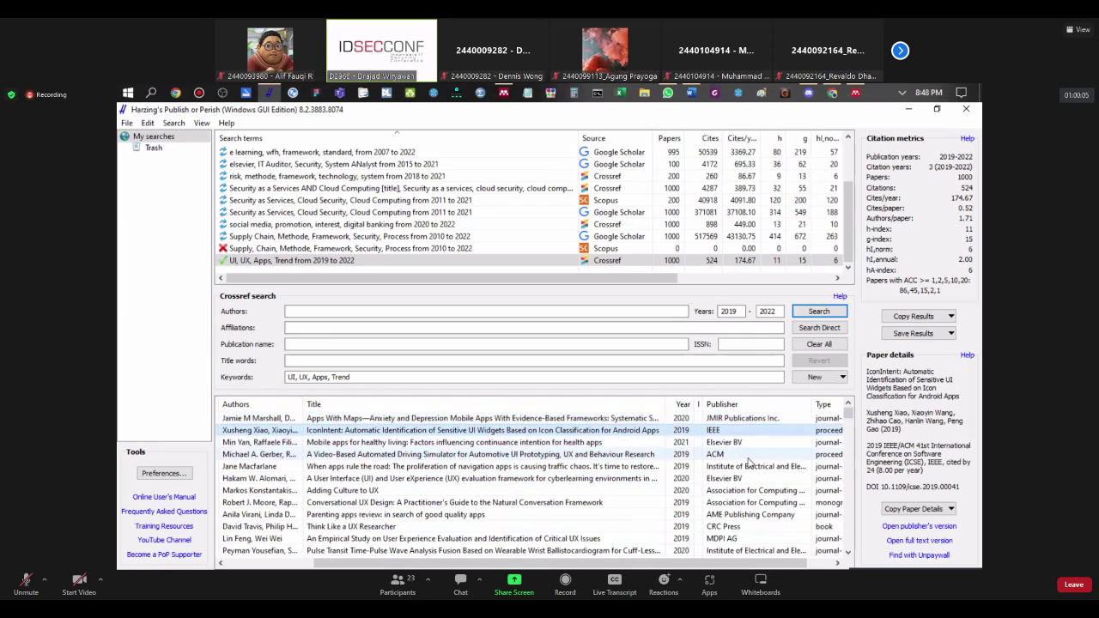
left_click(750, 465)
left_click(722, 455)
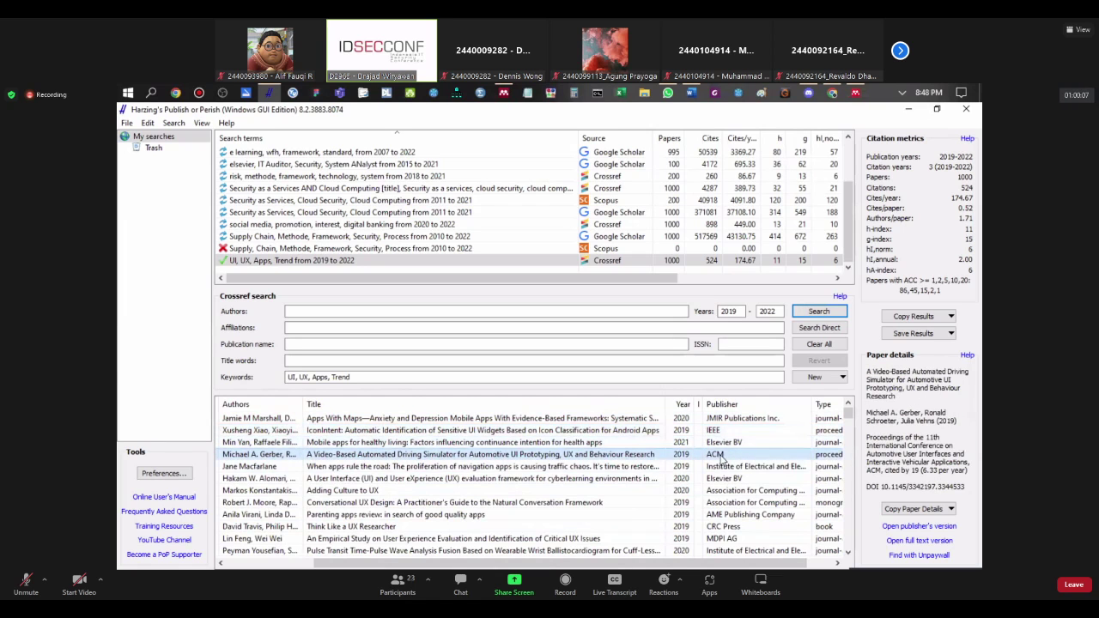
scroll(743, 487, "down", 1)
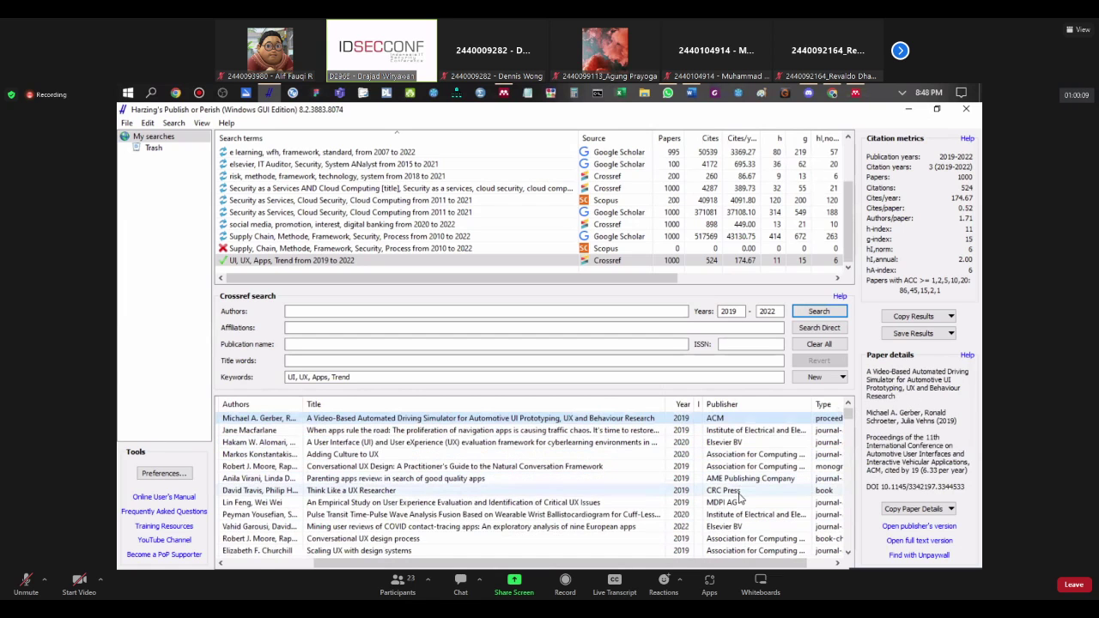
scroll(739, 502, "down", 3)
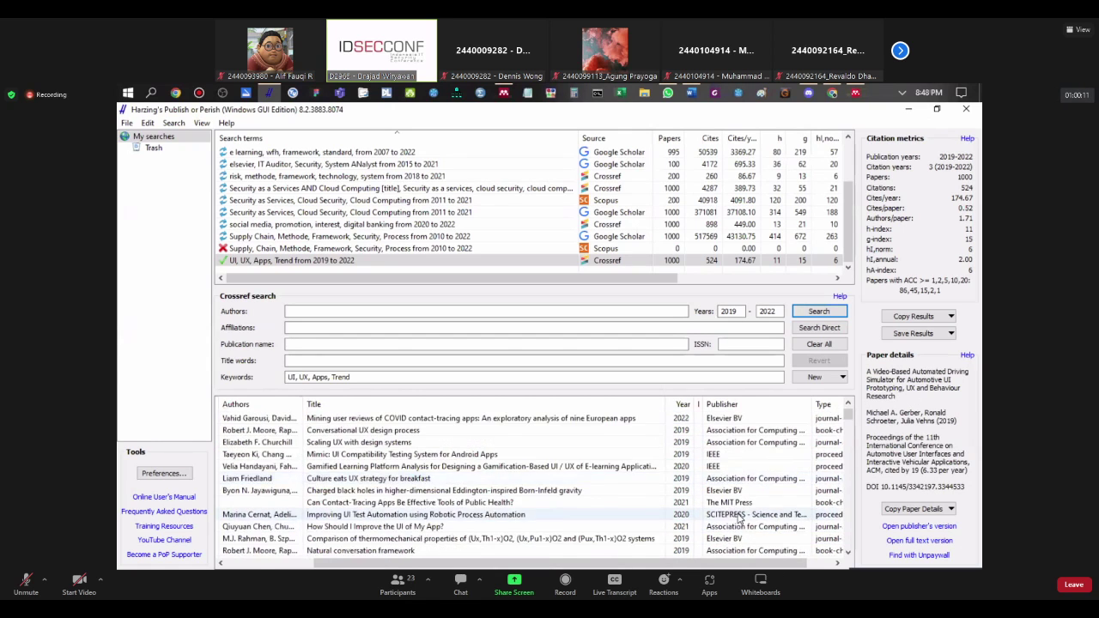
scroll(738, 519, "down", 3)
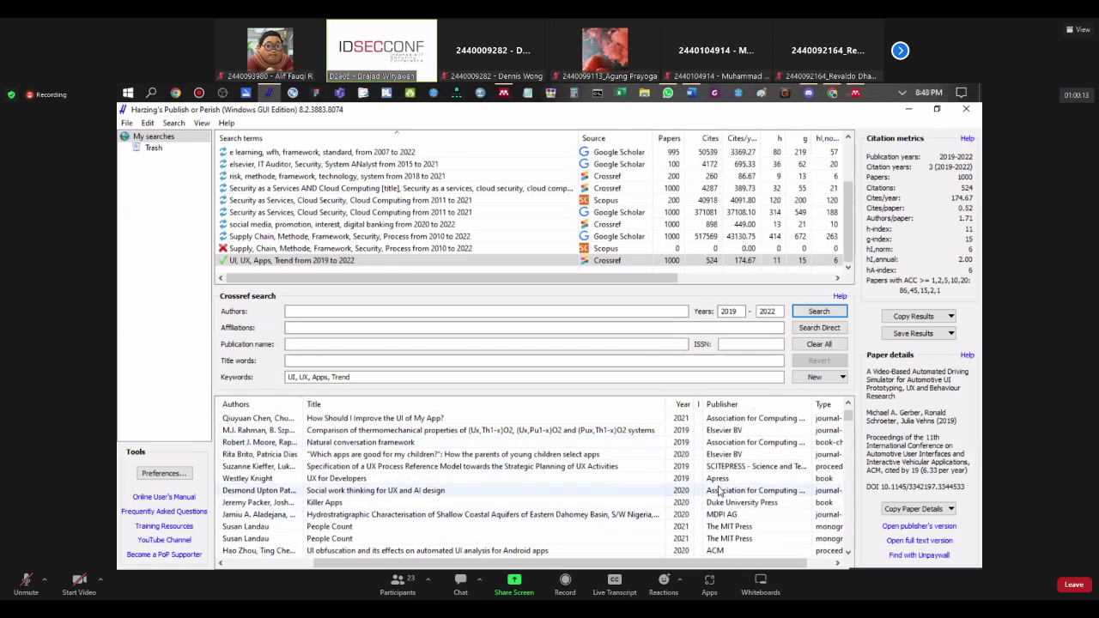
left_click(720, 480)
scroll(759, 519, "down", 2)
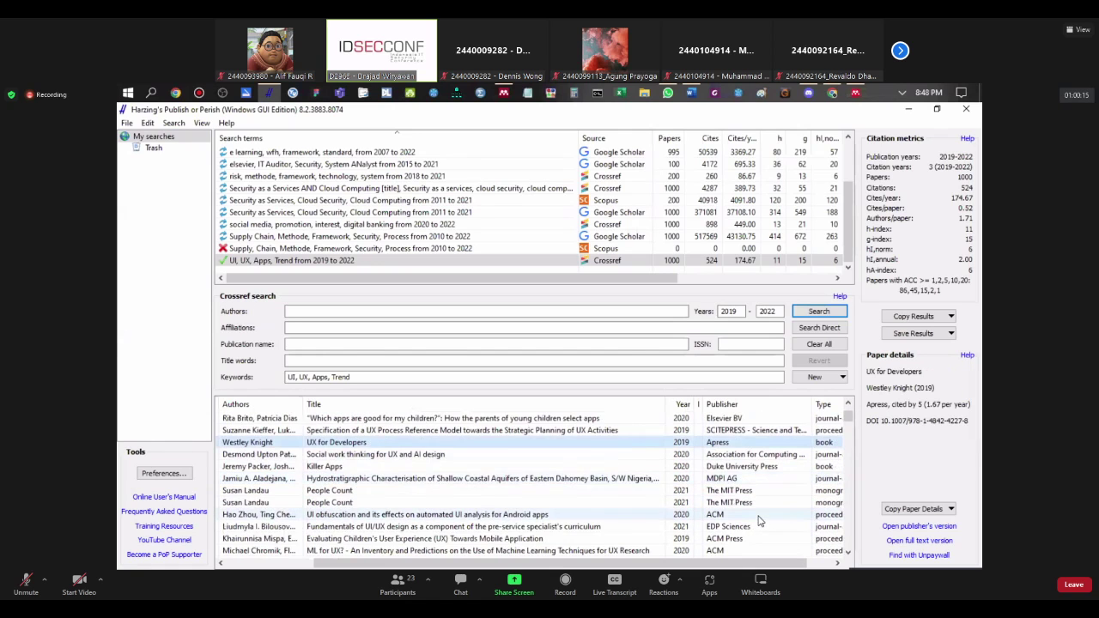
scroll(759, 519, "down", 2)
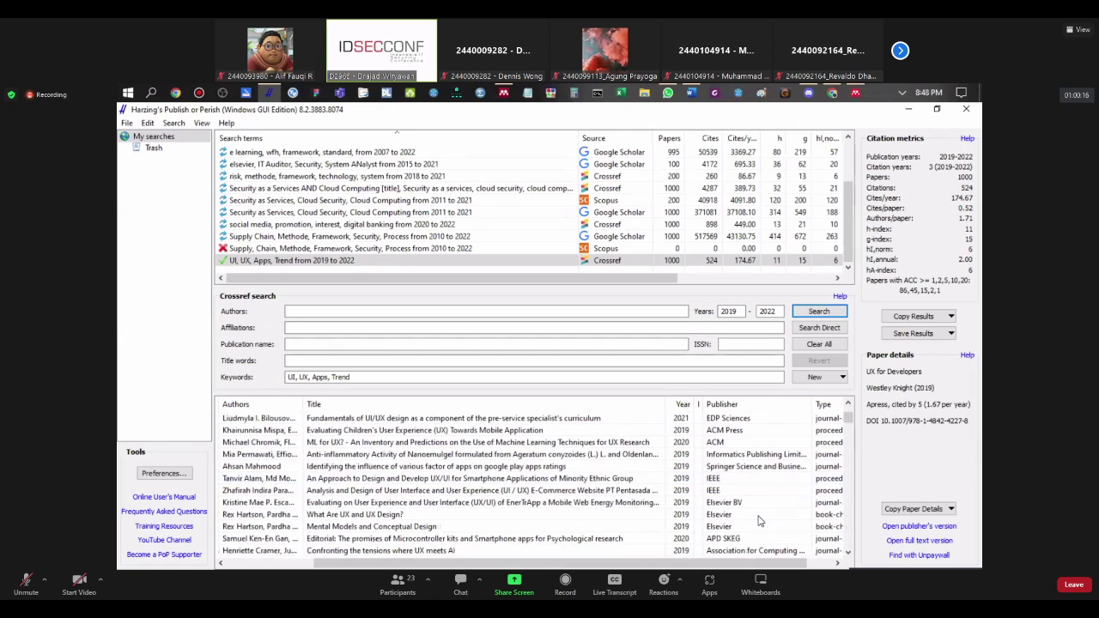
left_click(746, 467)
scroll(764, 536, "down", 1)
scroll(764, 538, "down", 1)
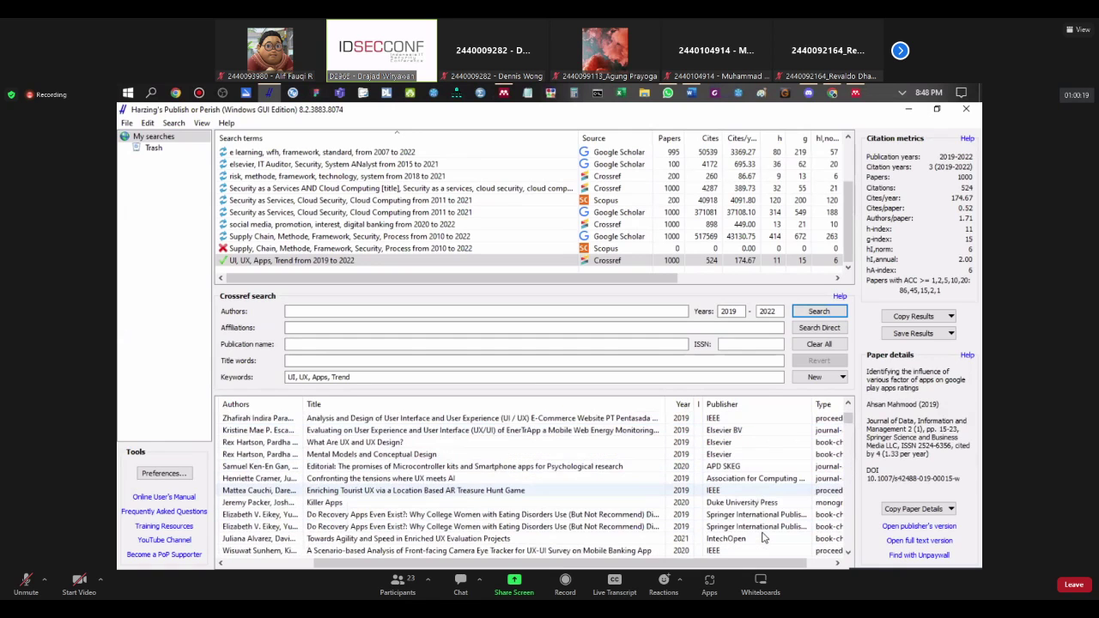
scroll(764, 537, "down", 2)
scroll(763, 537, "up", 4)
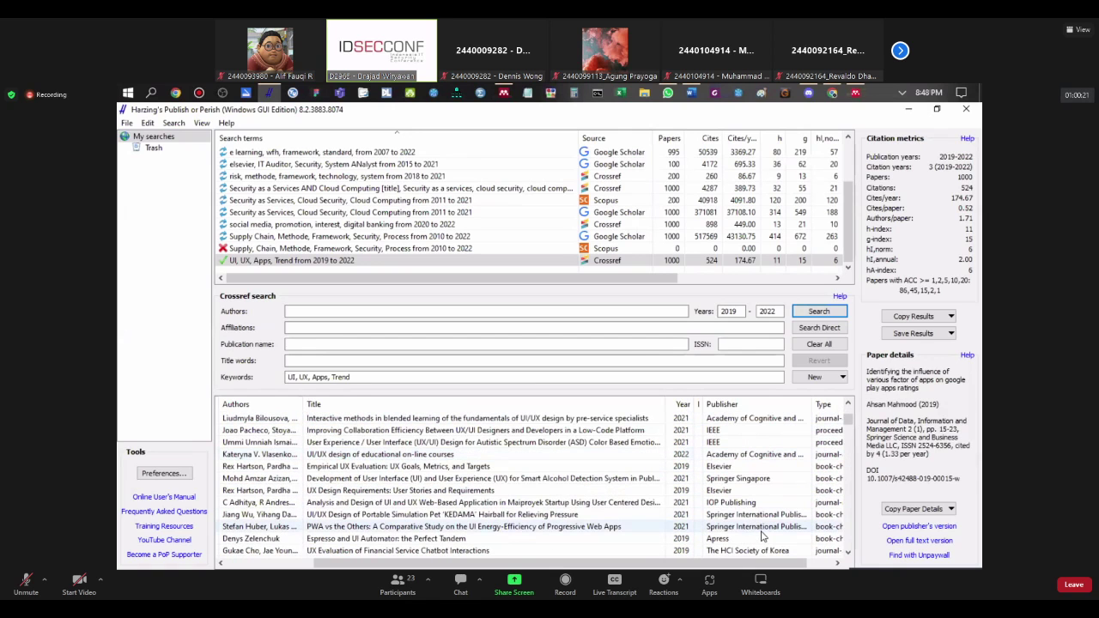
left_click(735, 504)
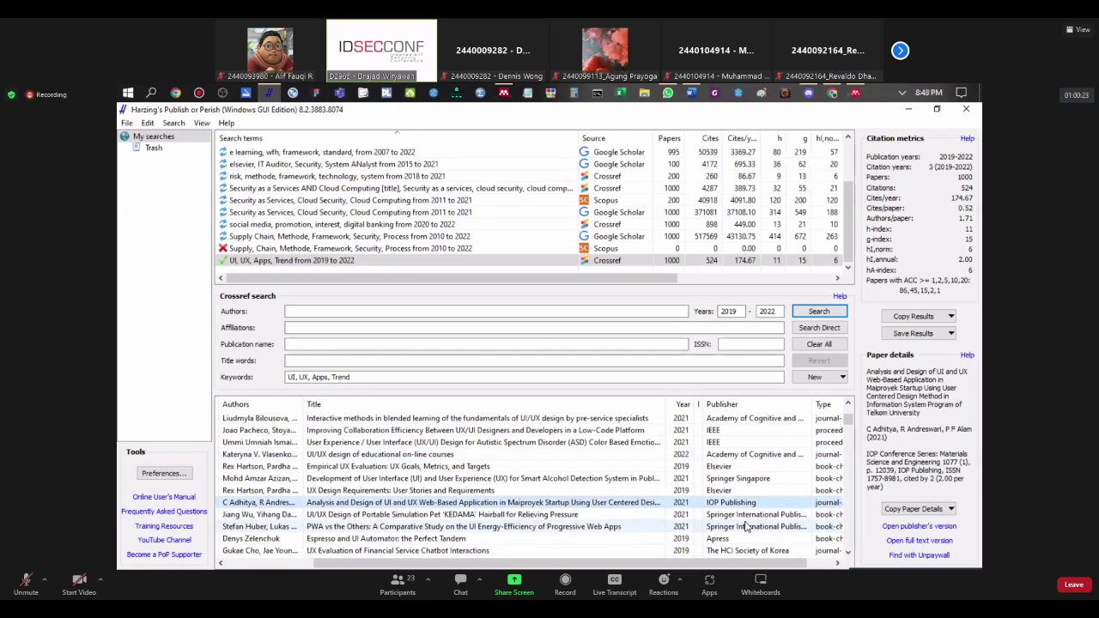
scroll(745, 526, "down", 1)
scroll(745, 526, "down", 1)
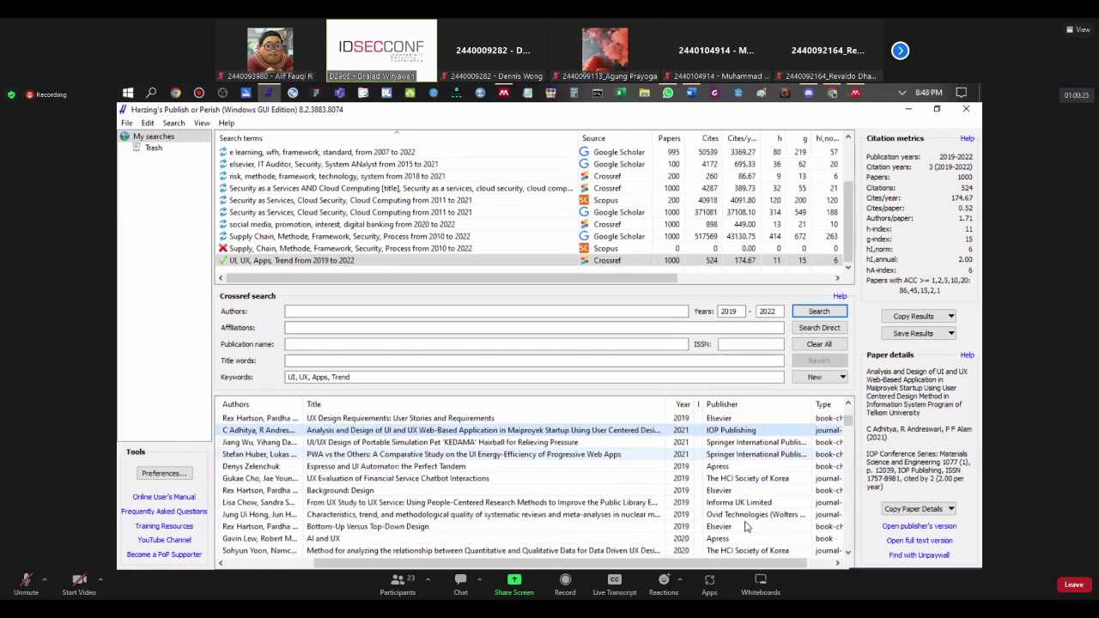
scroll(745, 526, "down", 6)
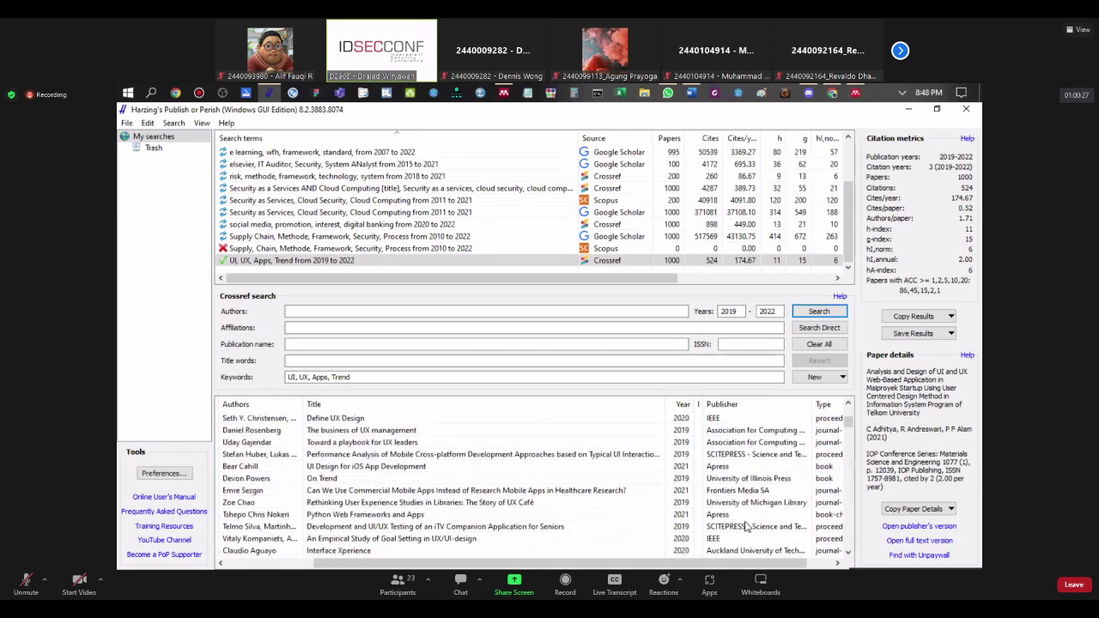
scroll(745, 526, "down", 6)
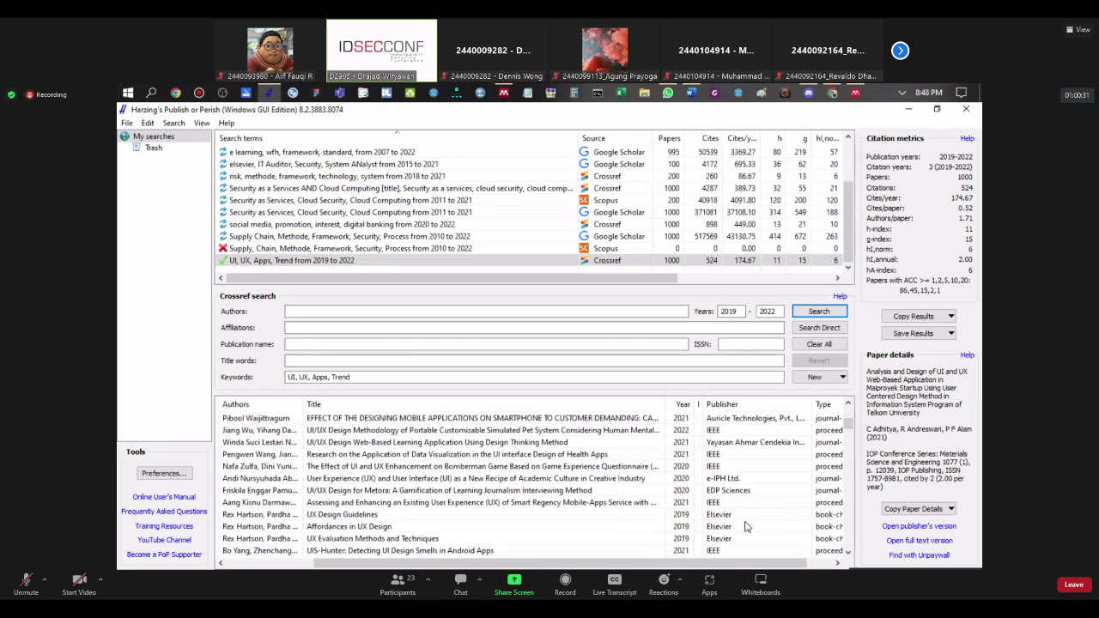
scroll(745, 527, "down", 6)
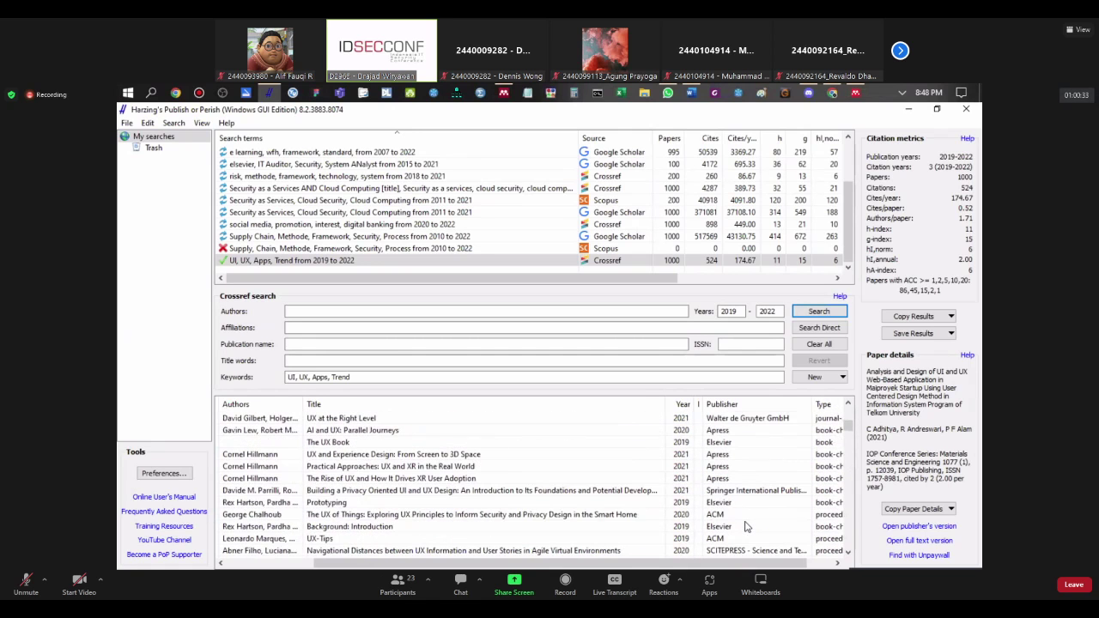
scroll(745, 526, "down", 2)
scroll(745, 527, "down", 5)
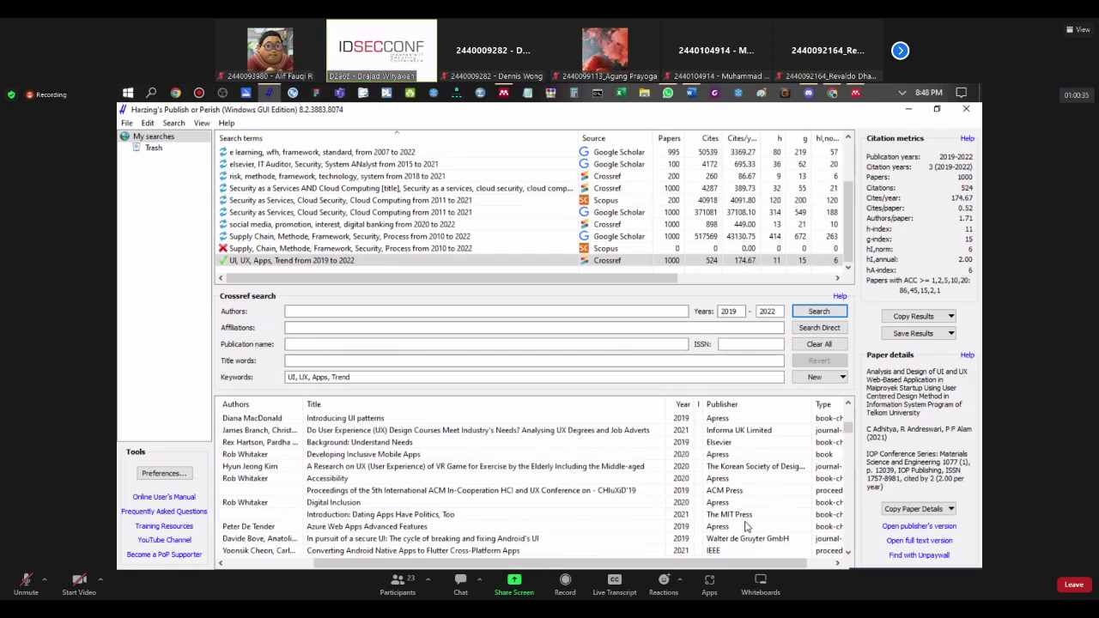
scroll(746, 526, "down", 5)
scroll(745, 524, "down", 5)
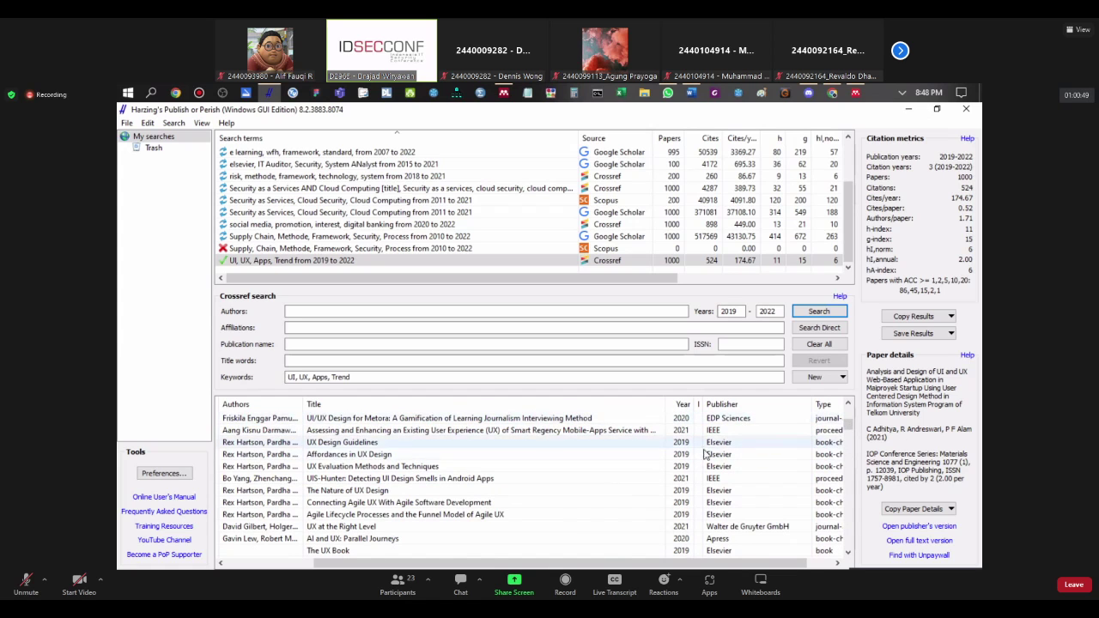
Step: Choose to save the citation metrics as a CSV file from Save Results
left_click(949, 317)
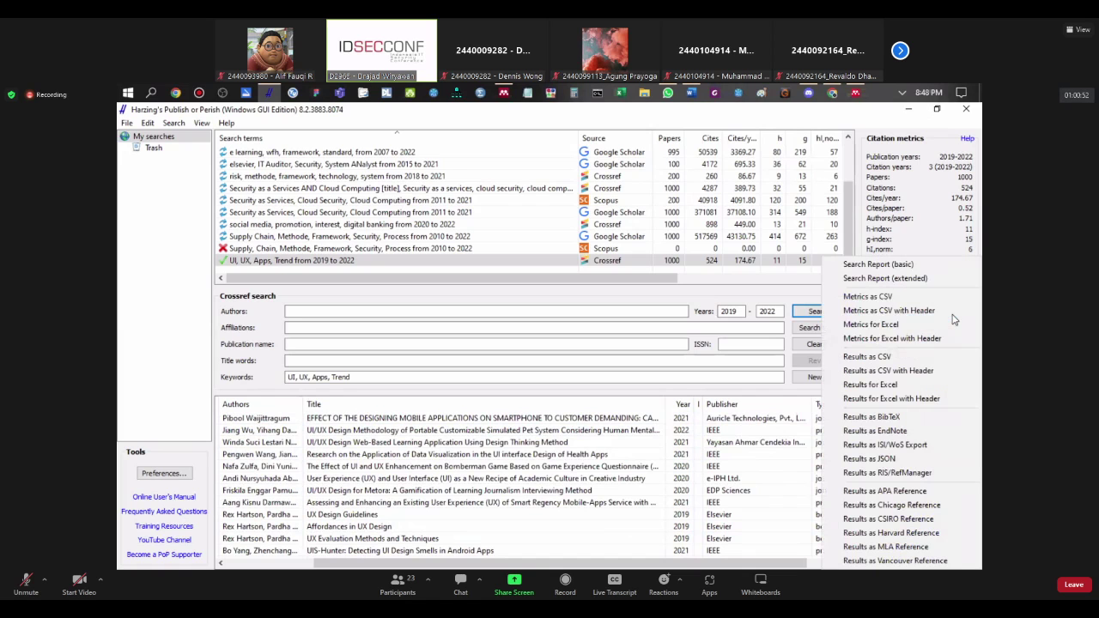
left_click(777, 464)
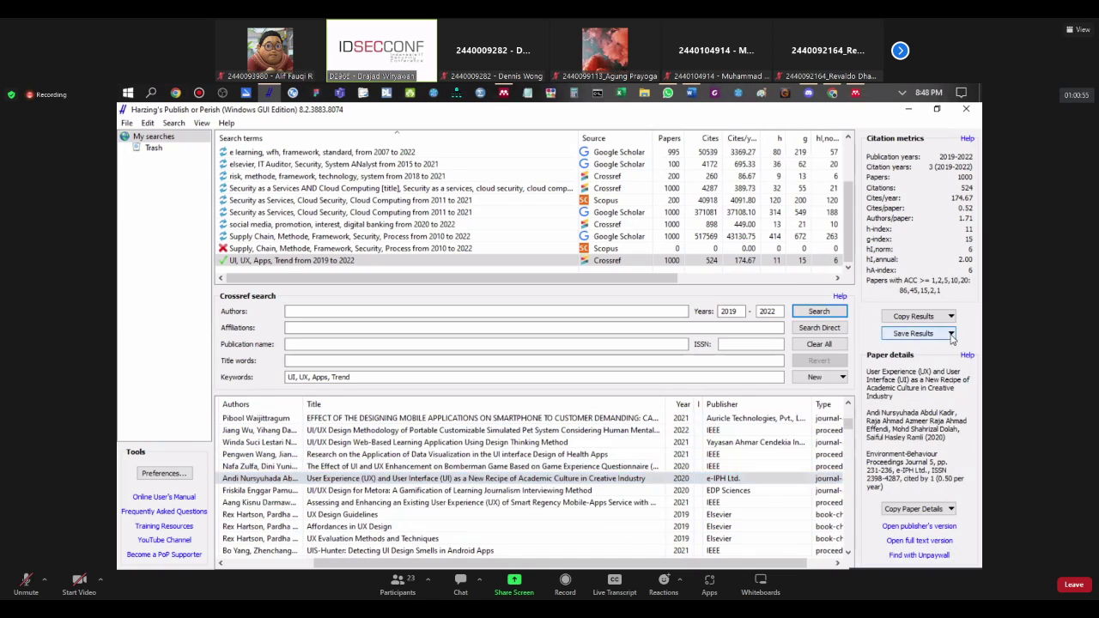
left_click(951, 334)
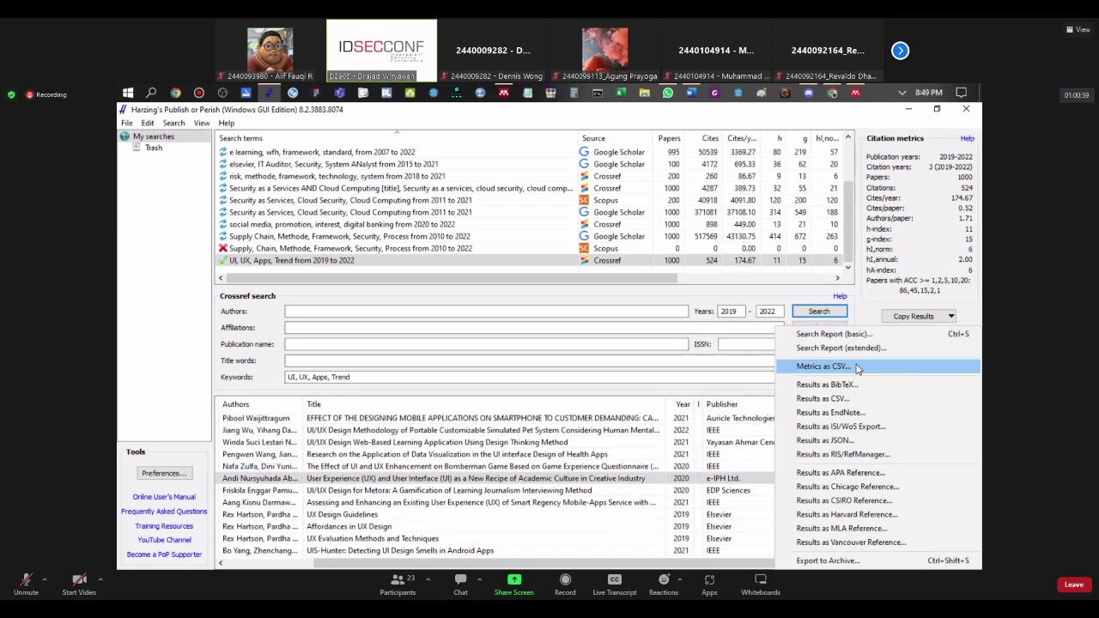
left_click(856, 367)
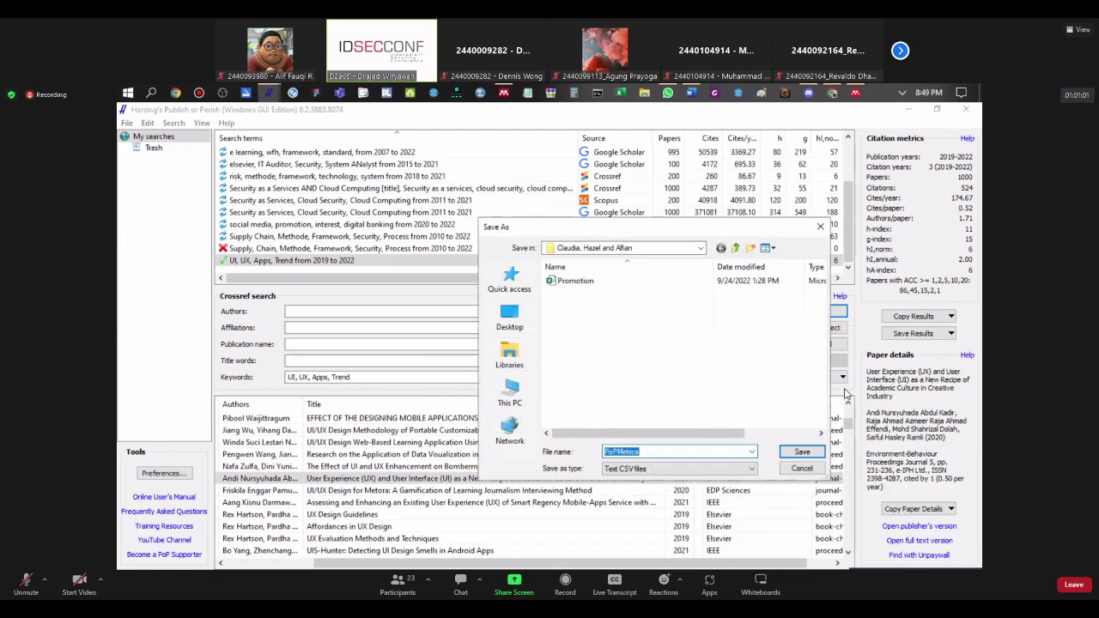
Step: Browse drive D to the ISYS6538003 folder and save PoPMetrics as Text CSV
left_click(735, 247)
left_click(510, 397)
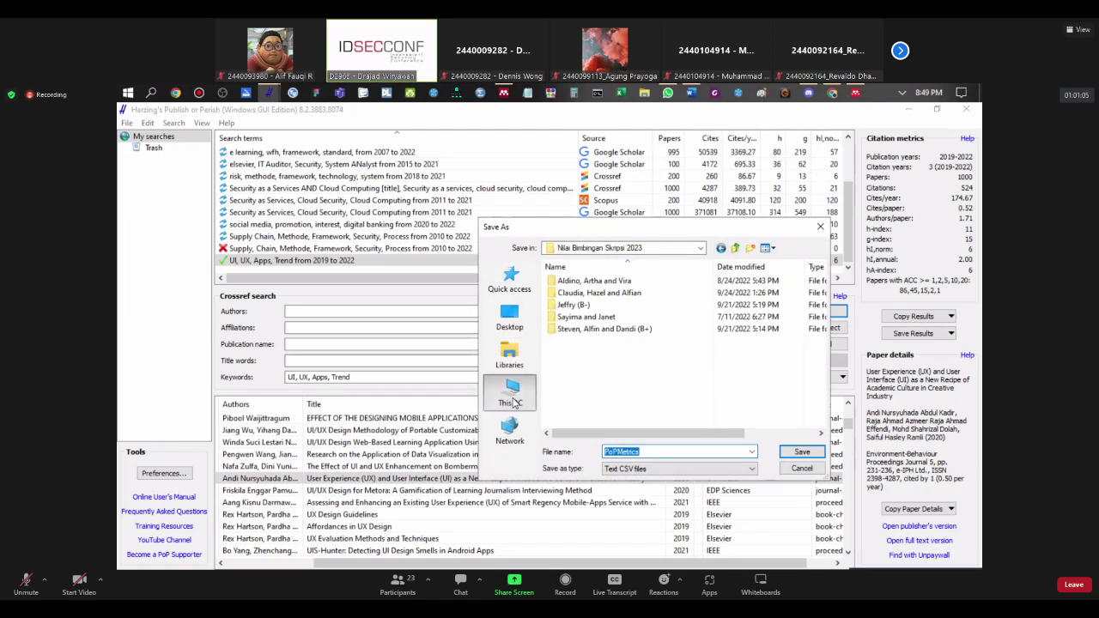
scroll(625, 335, "down", 3)
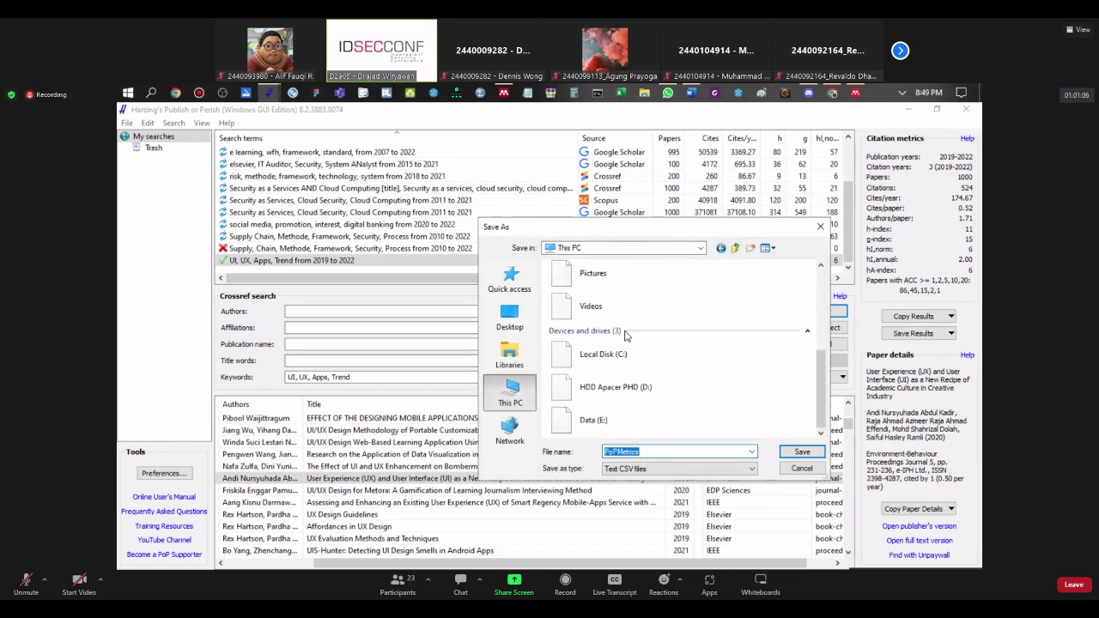
double_click(622, 390)
double_click(596, 292)
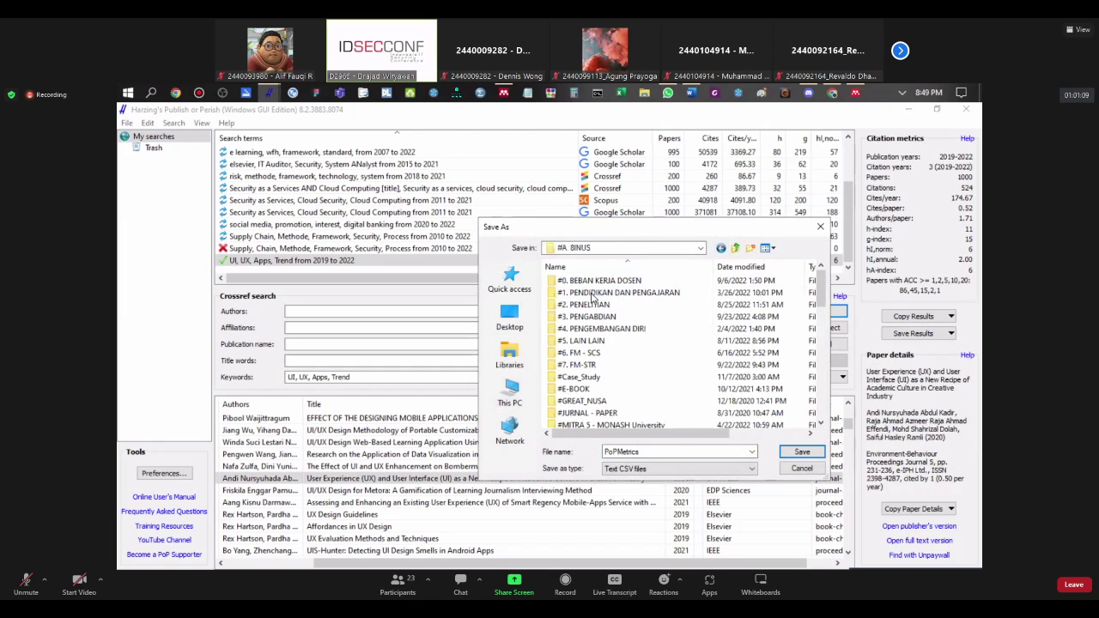
left_click(599, 294)
double_click(598, 294)
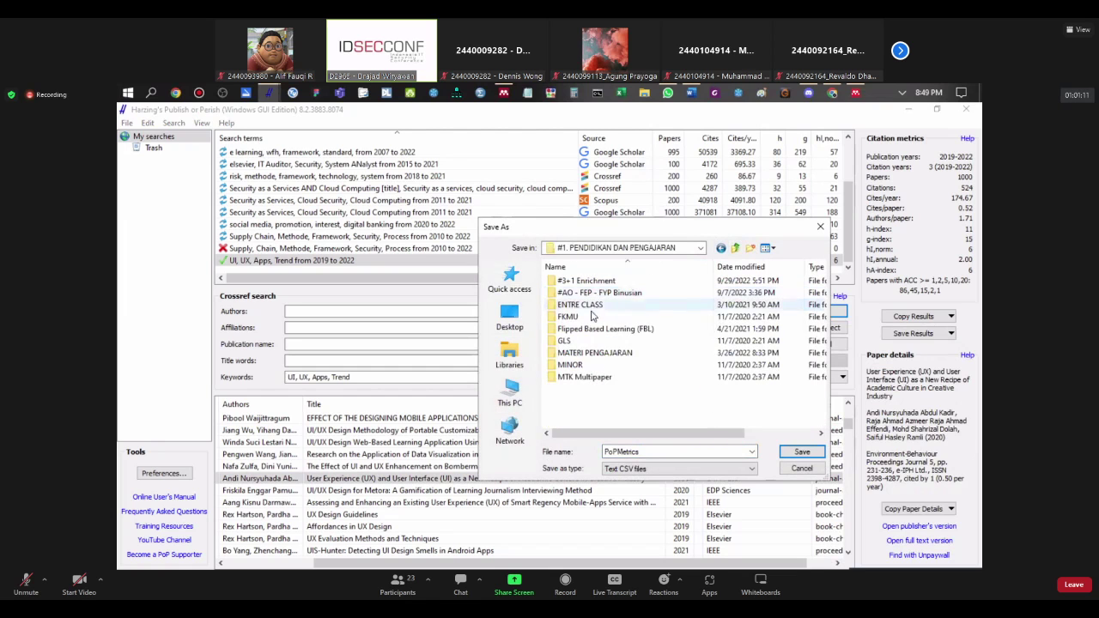
double_click(601, 353)
double_click(588, 293)
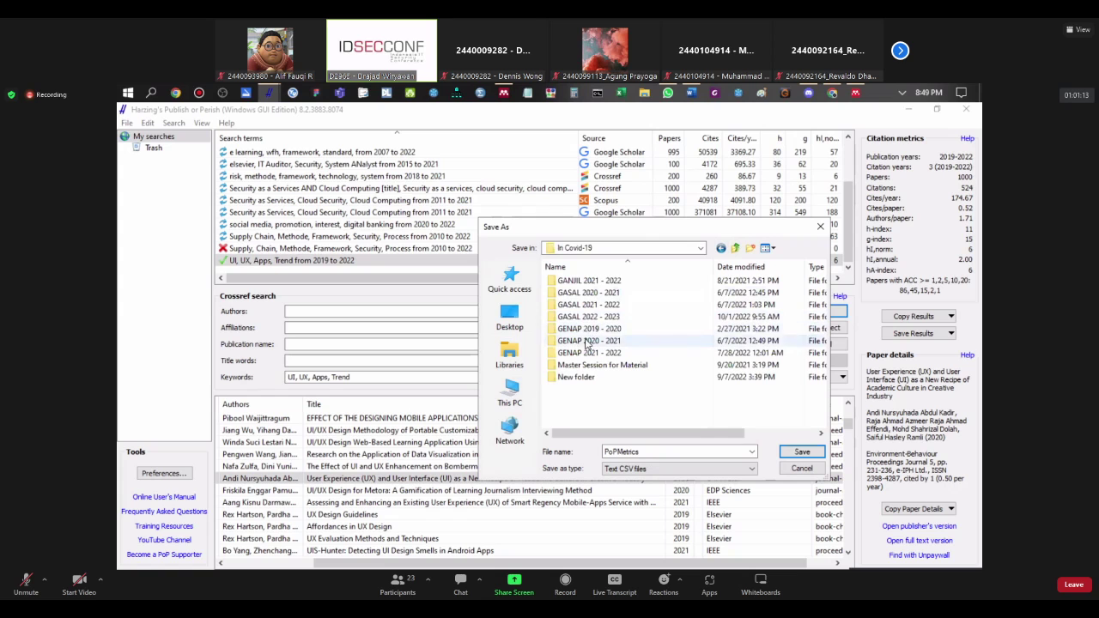
double_click(589, 316)
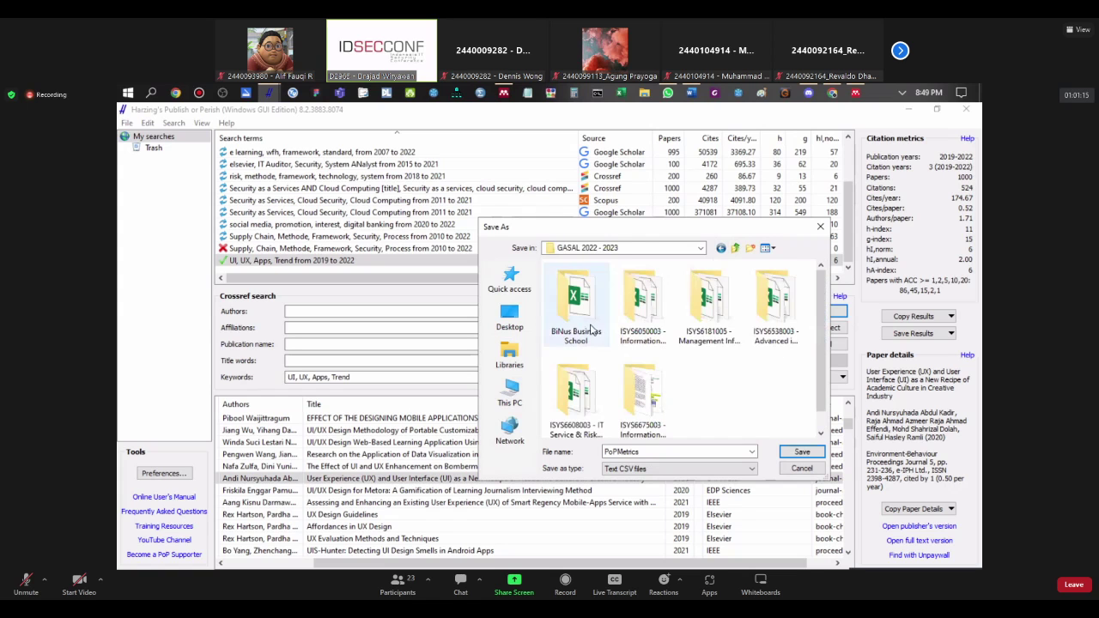
scroll(601, 347, "down", 1)
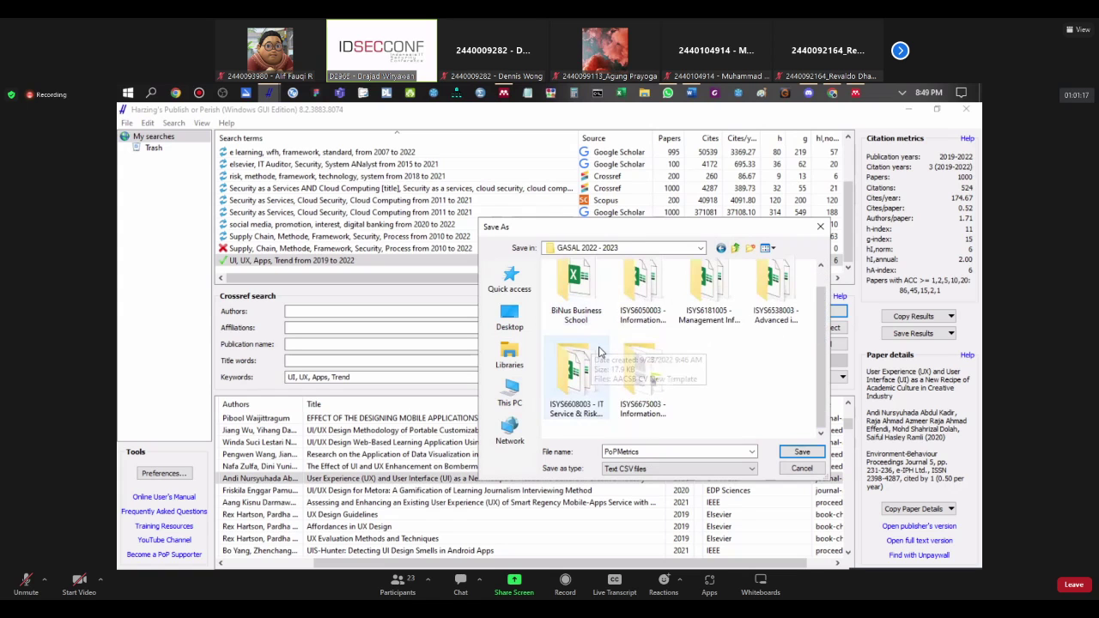
double_click(772, 291)
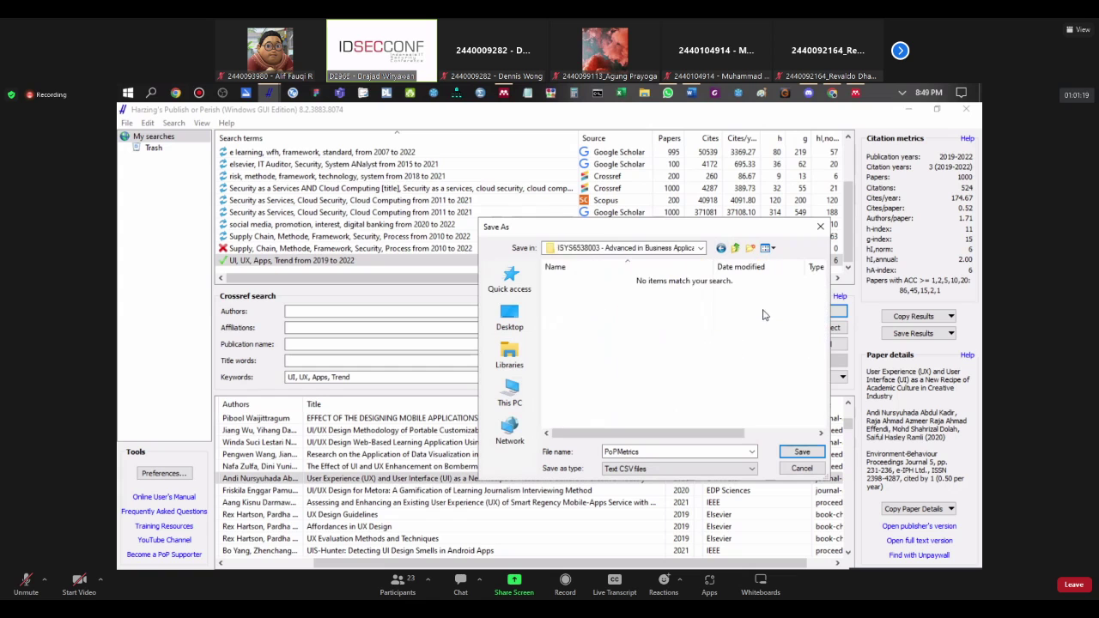
left_click(801, 452)
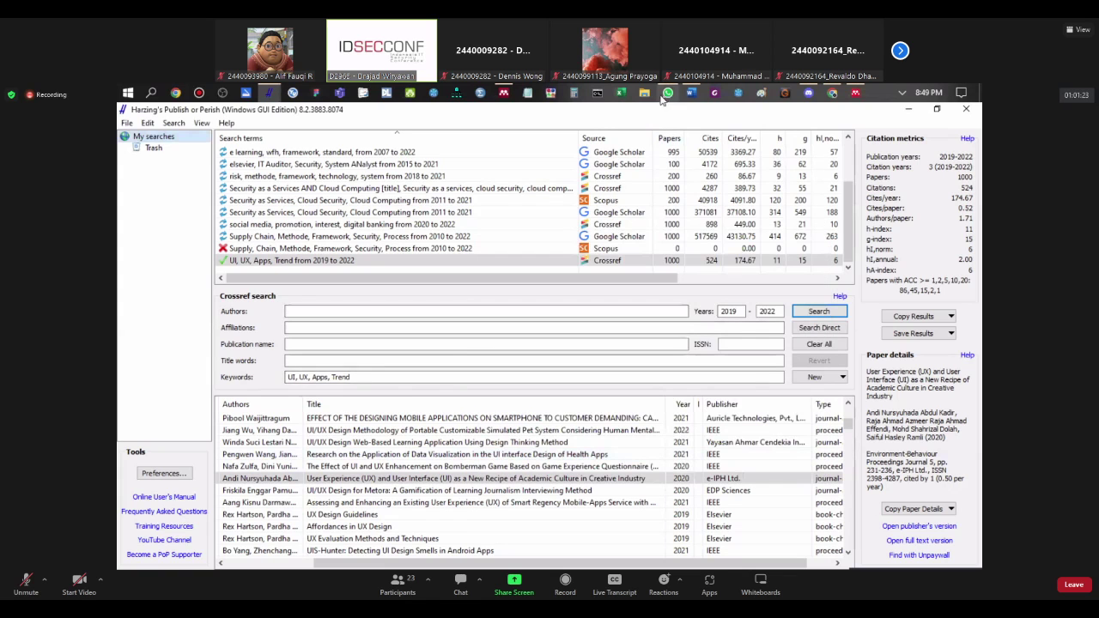
Step: Browse D:\#A. BINUS down to ISYS6538003, confirm PoPMetrics is a 1 KB CSV, then return
left_click(644, 92)
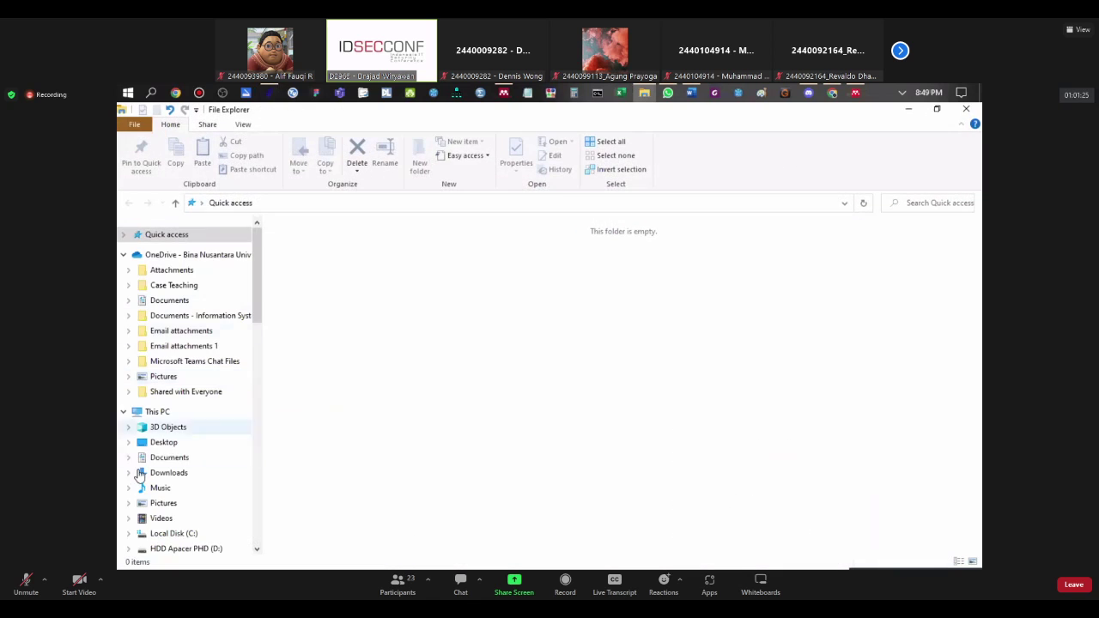
left_click(152, 548)
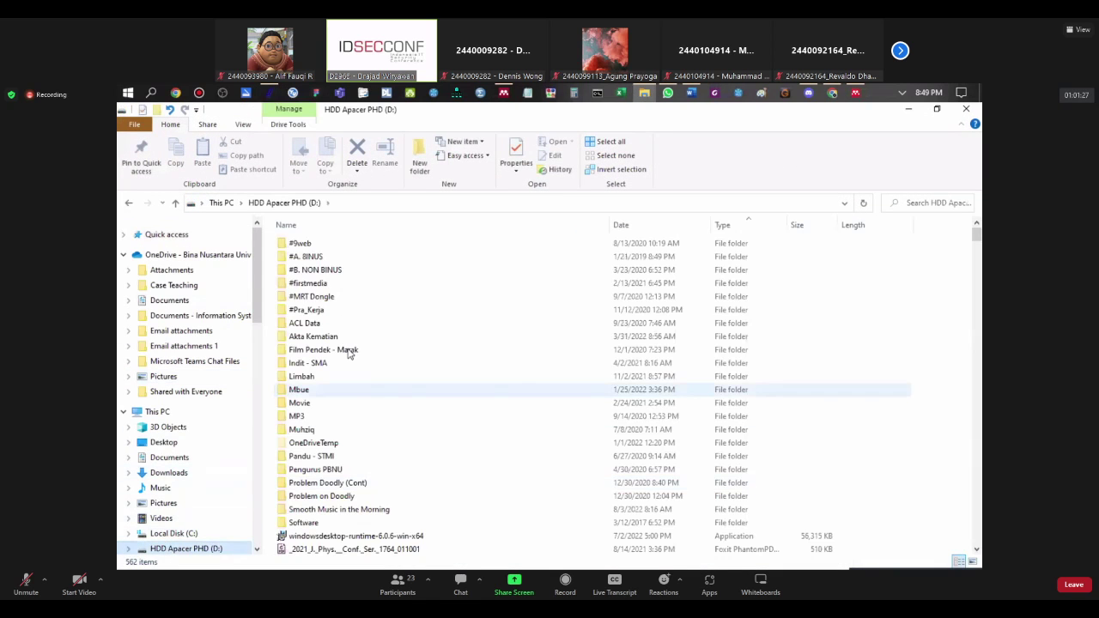
double_click(318, 259)
double_click(317, 256)
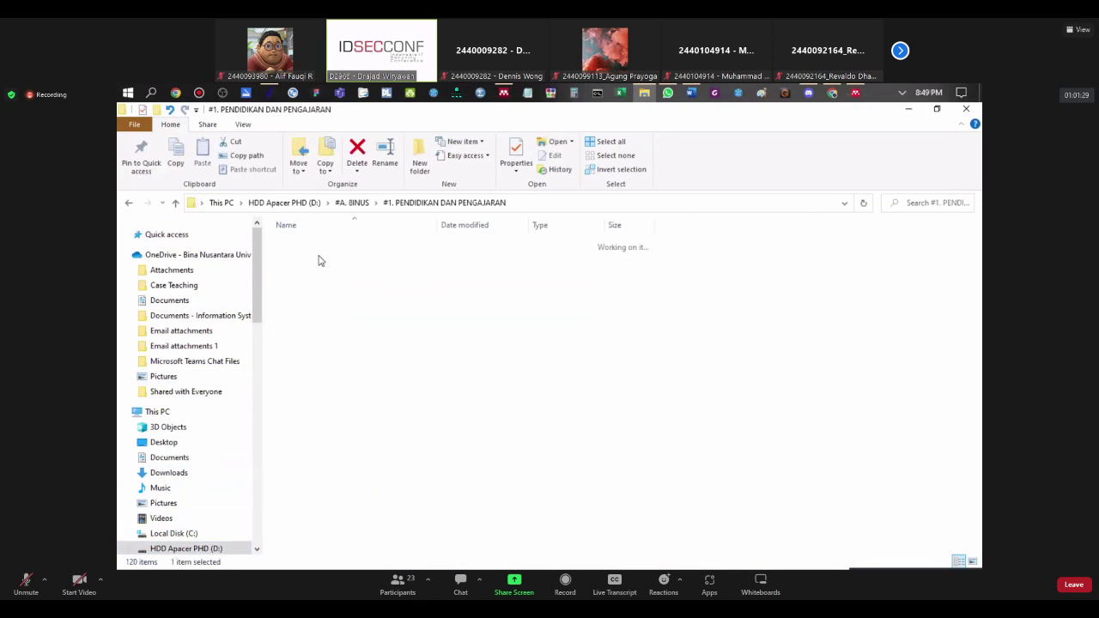
left_click(316, 322)
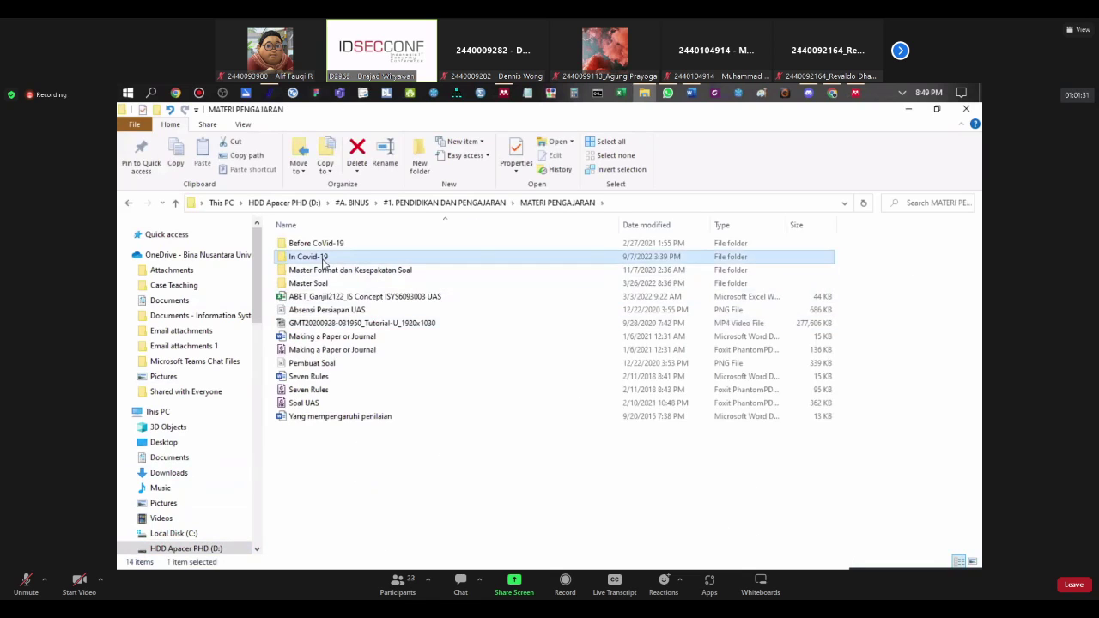
double_click(318, 257)
double_click(320, 283)
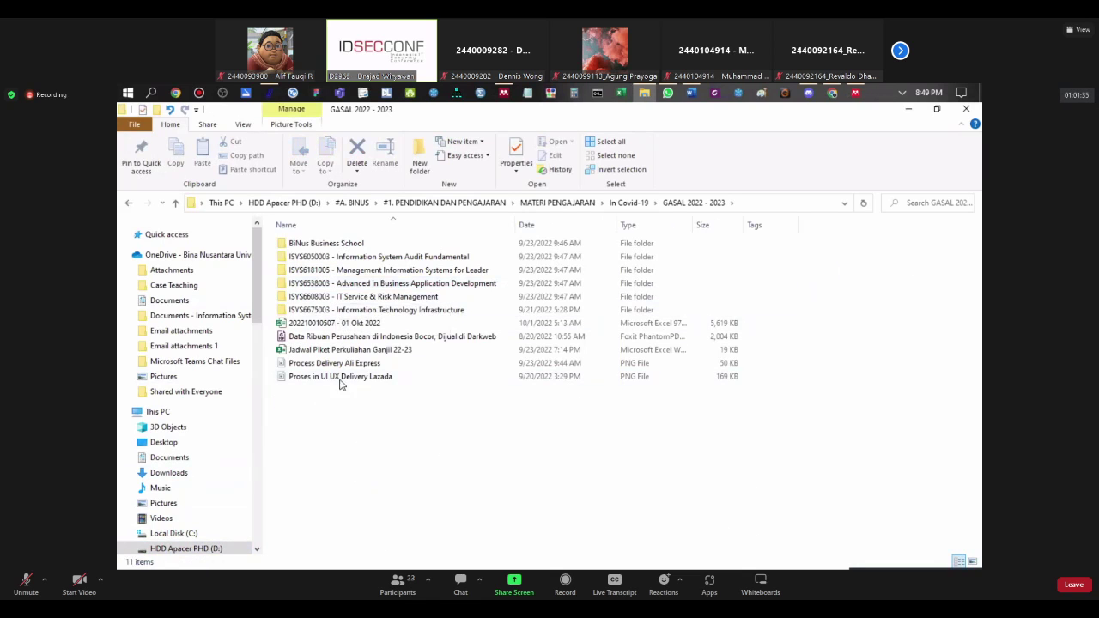
double_click(320, 284)
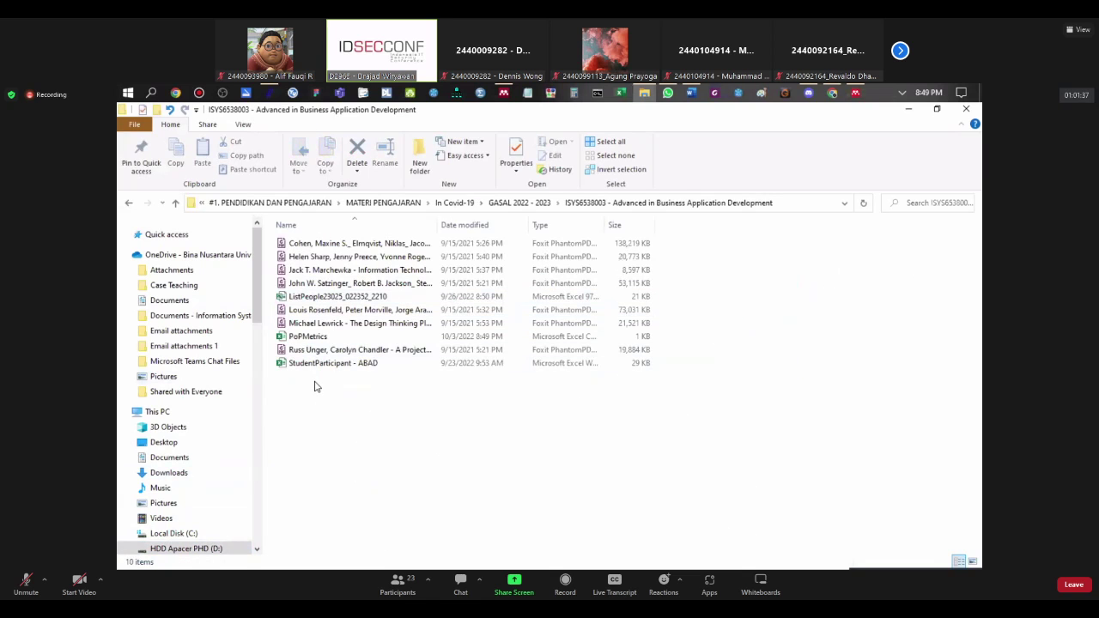
left_click(307, 337)
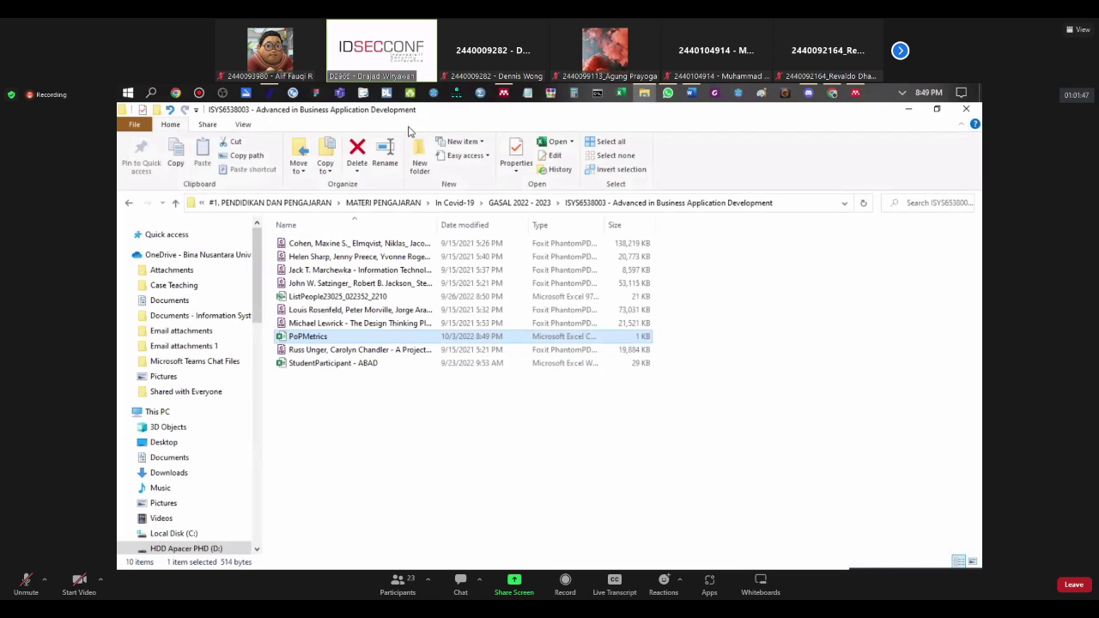
left_click(268, 92)
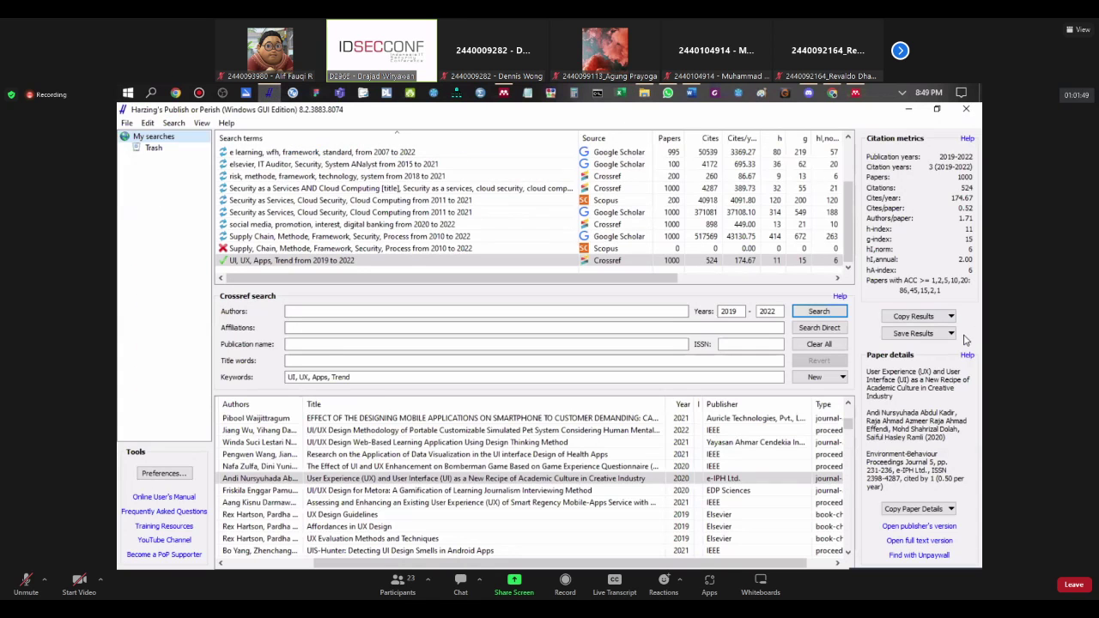
Step: Export all results as CSV over PoPMetrics and open the 588 KB file in Excel
left_click(950, 333)
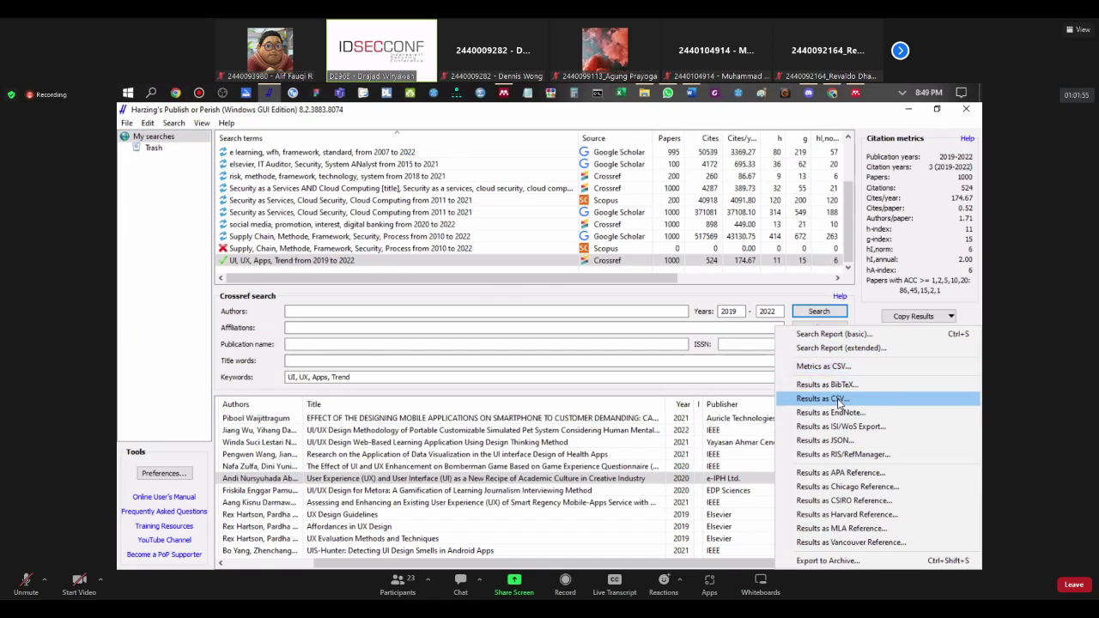
left_click(839, 400)
left_click(577, 281)
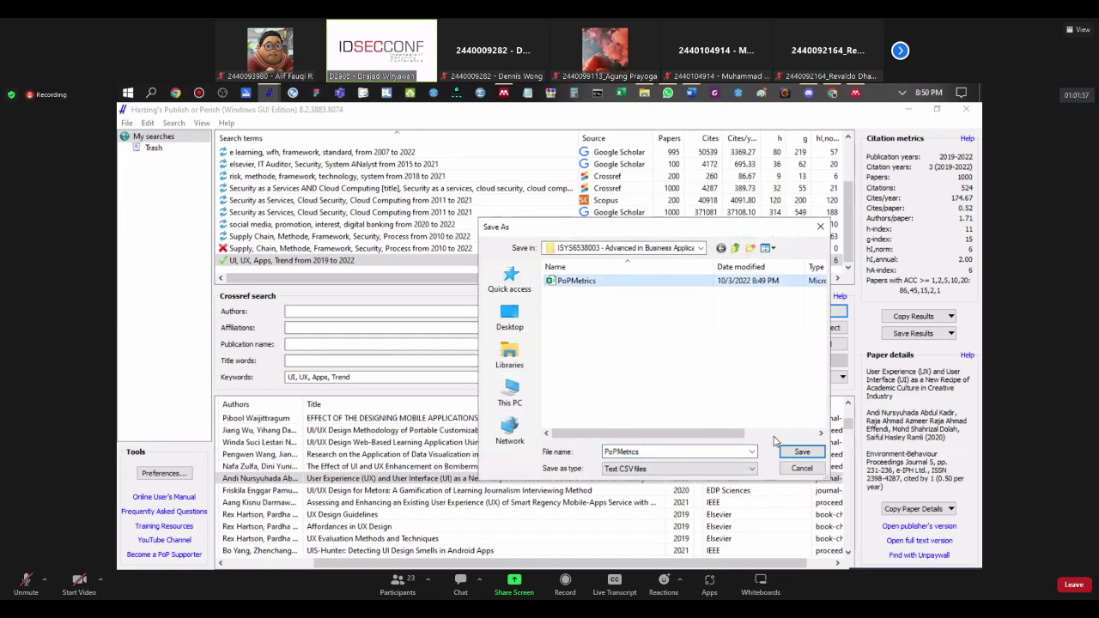
left_click(800, 451)
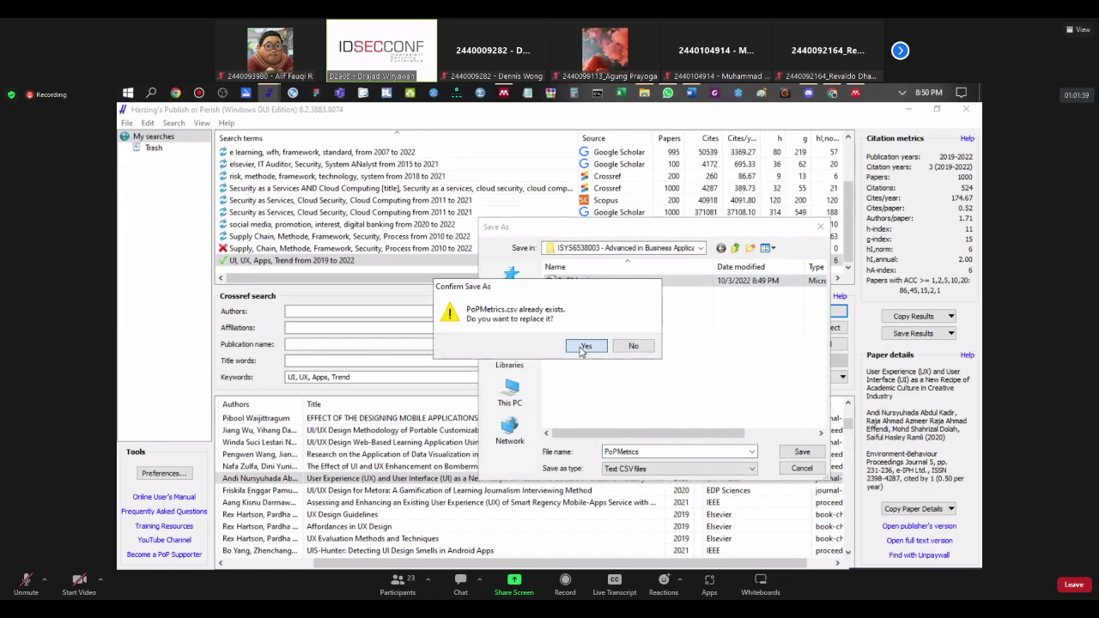
left_click(586, 348)
left_click(644, 92)
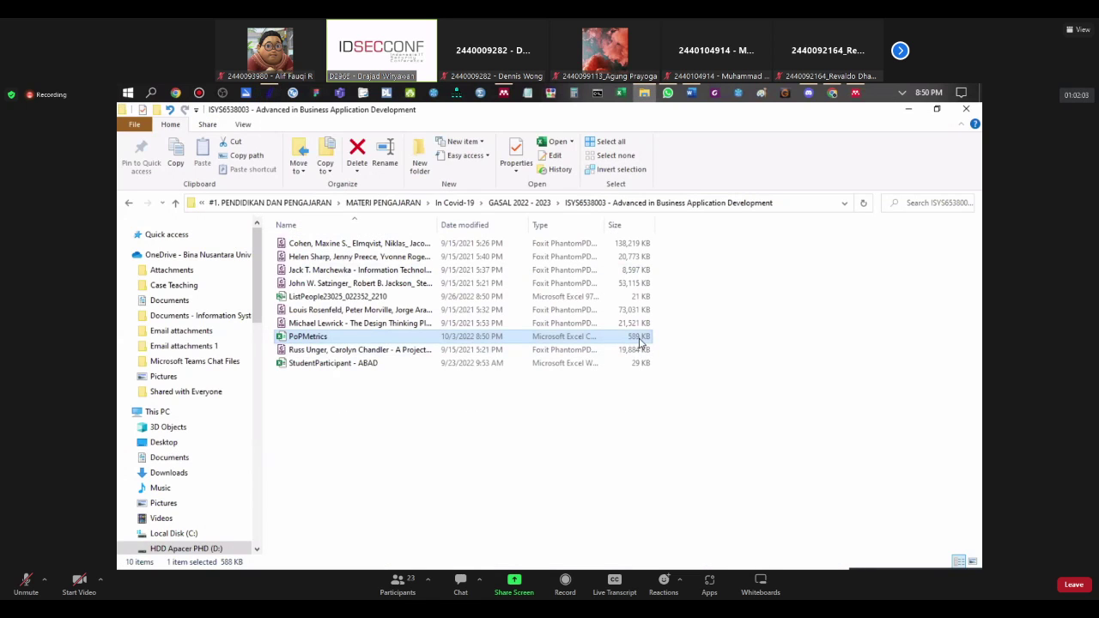
double_click(392, 337)
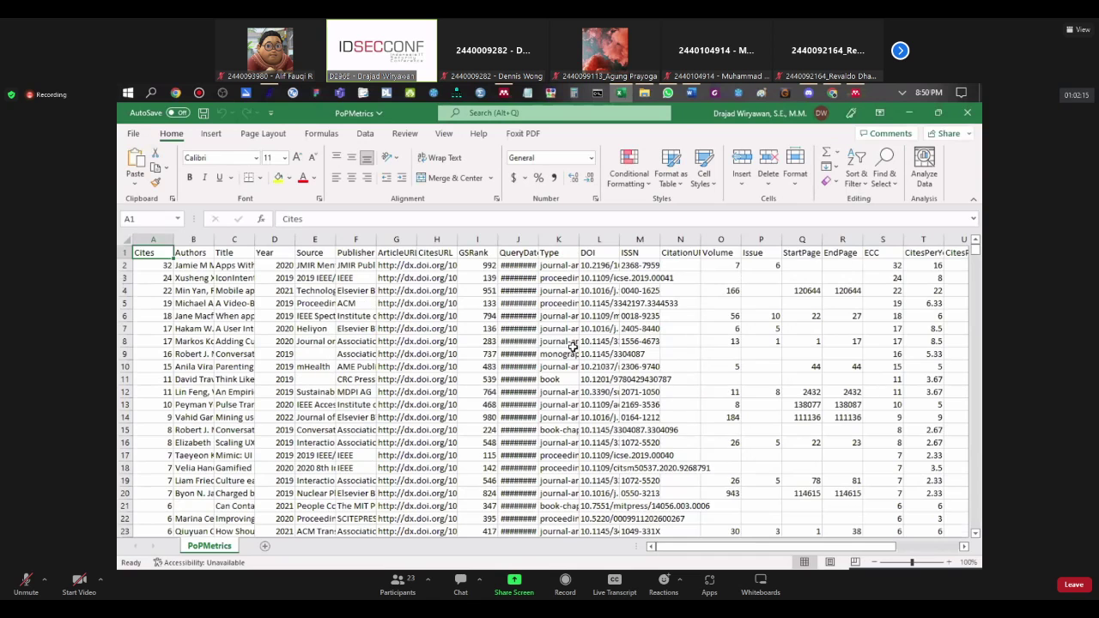
Step: Widen the ArticleURL and Publisher columns and centre the publisher cells F2:F15
scroll(532, 342, "down", 1)
scroll(567, 344, "up", 1)
left_click_drag(416, 241, 495, 253)
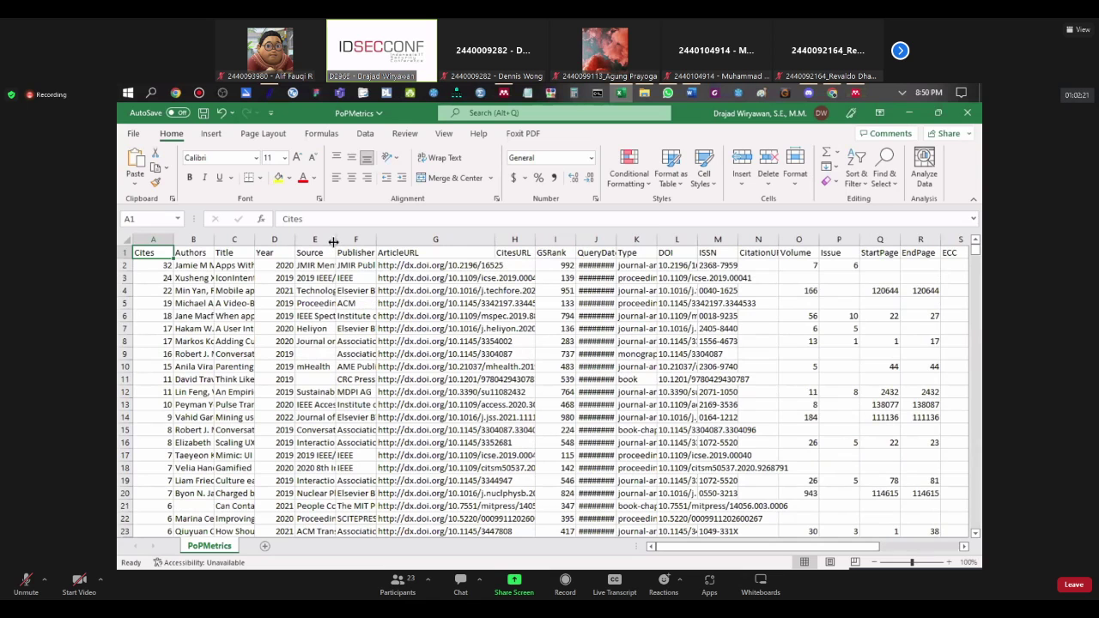
left_click_drag(375, 241, 452, 249)
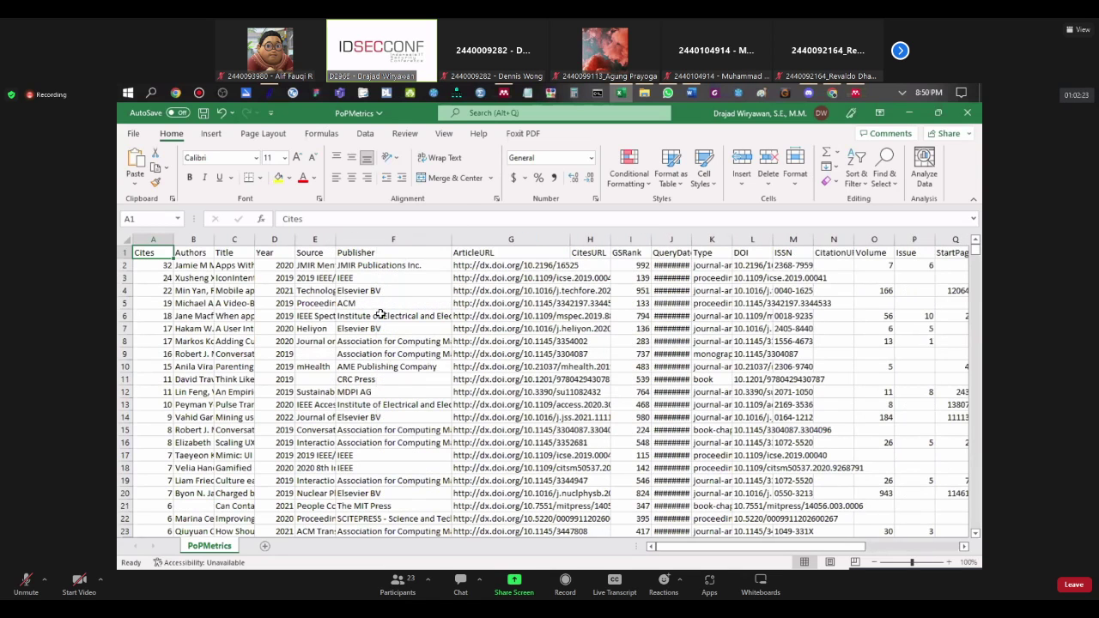
left_click(371, 277)
left_click_drag(373, 269, 378, 429)
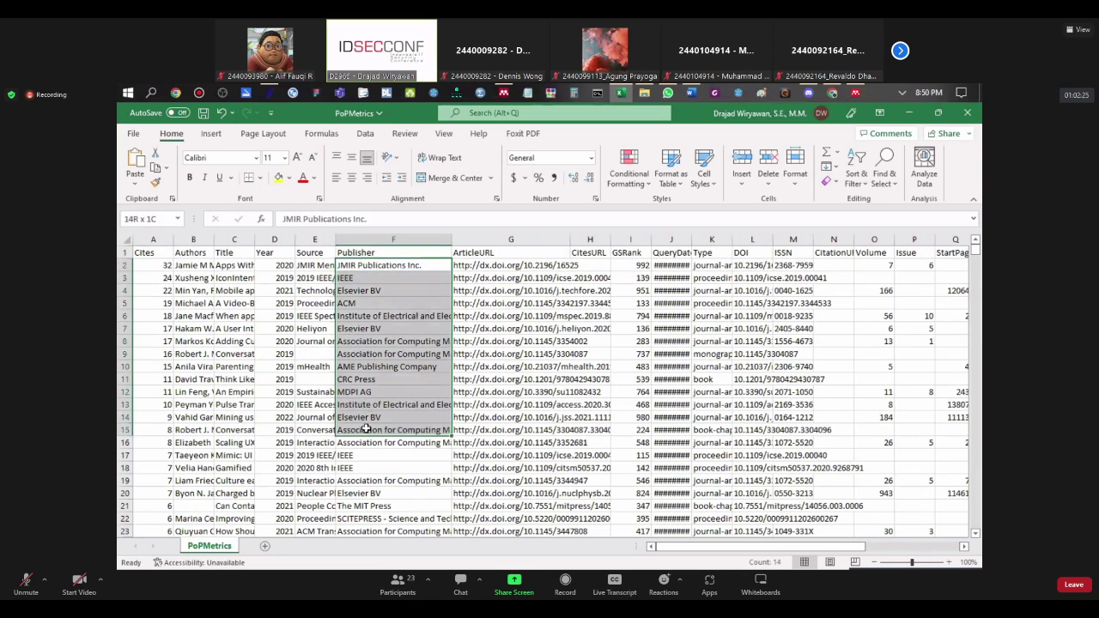
left_click(351, 178)
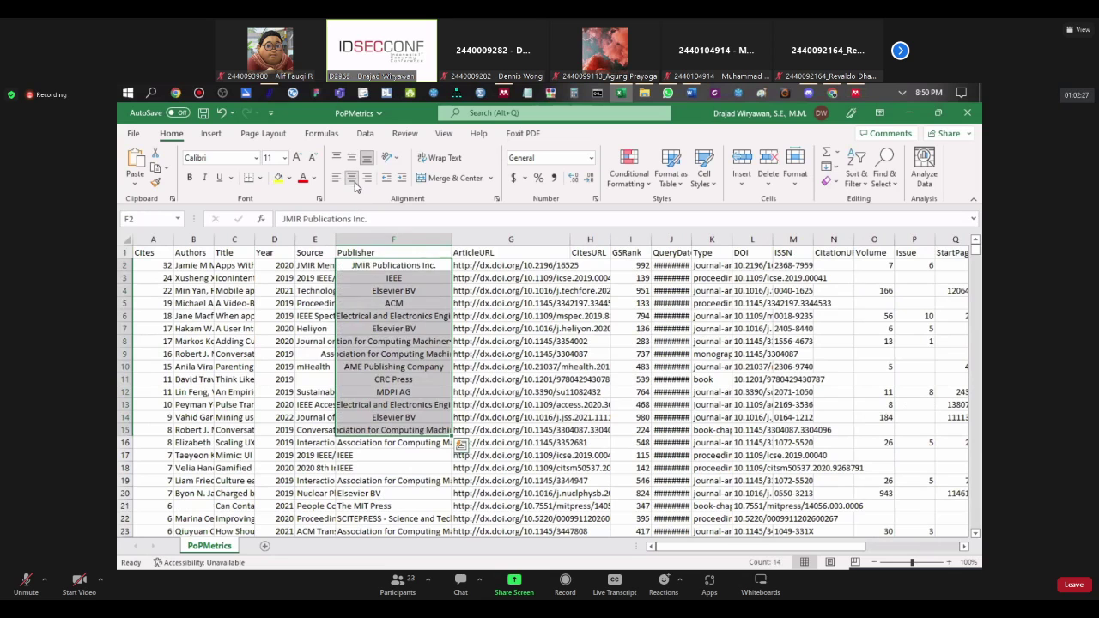
Step: Fill the IEEE, Elsevier BV, ACM and CRC Press publisher cells (F3, F4, F5, F11) yellow
left_click(362, 290)
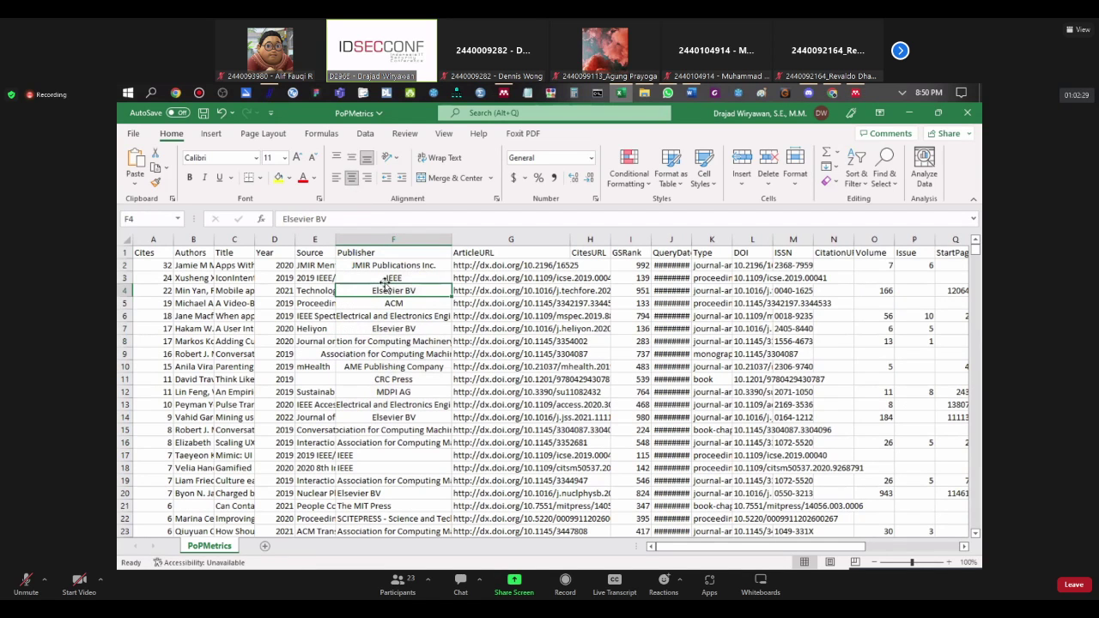
left_click(387, 278)
left_click(278, 178)
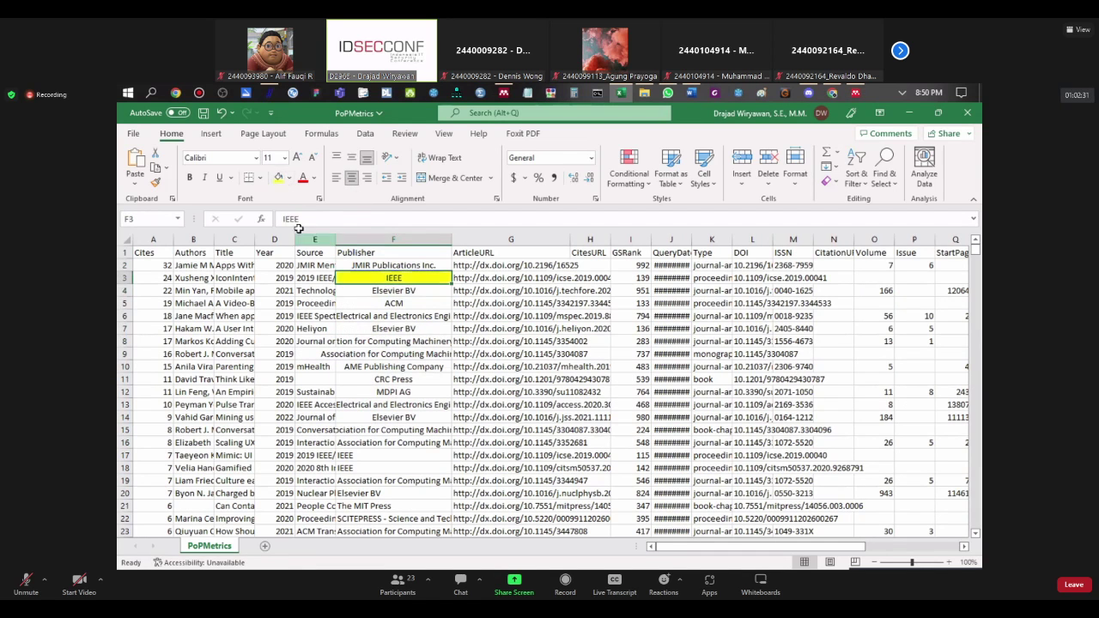
left_click(367, 294)
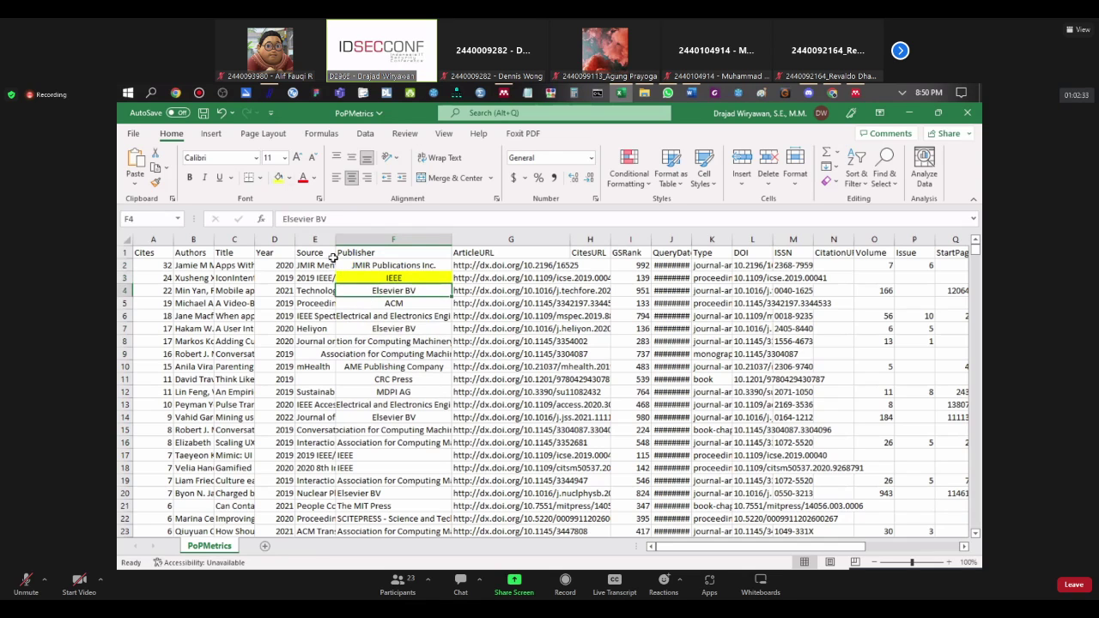
left_click(278, 177)
left_click(360, 305)
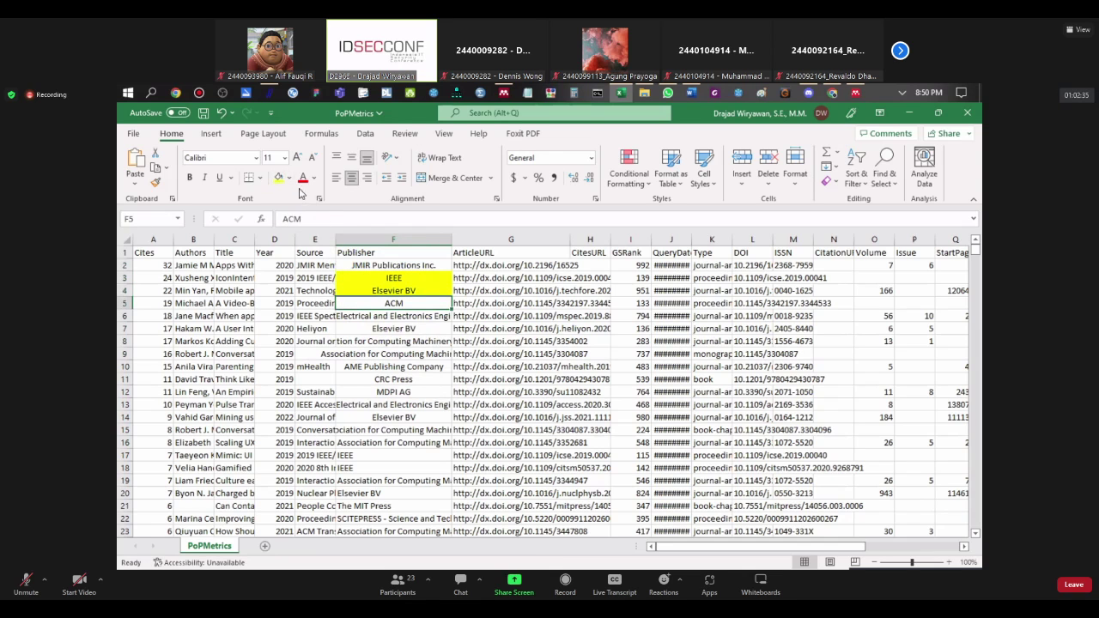
left_click(278, 178)
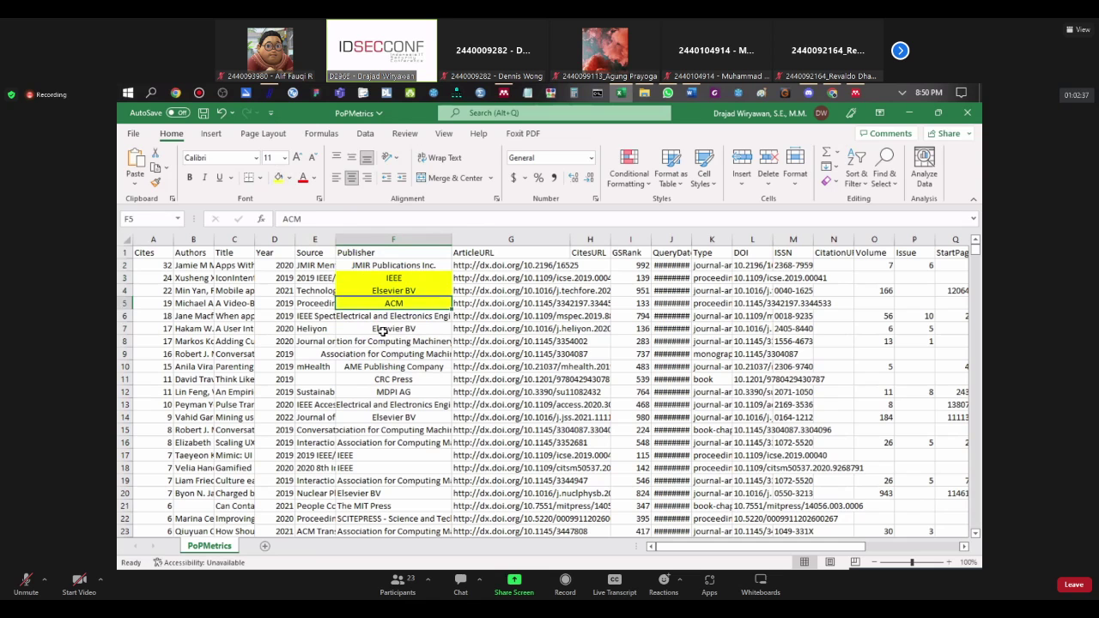
left_click(399, 382)
left_click(278, 177)
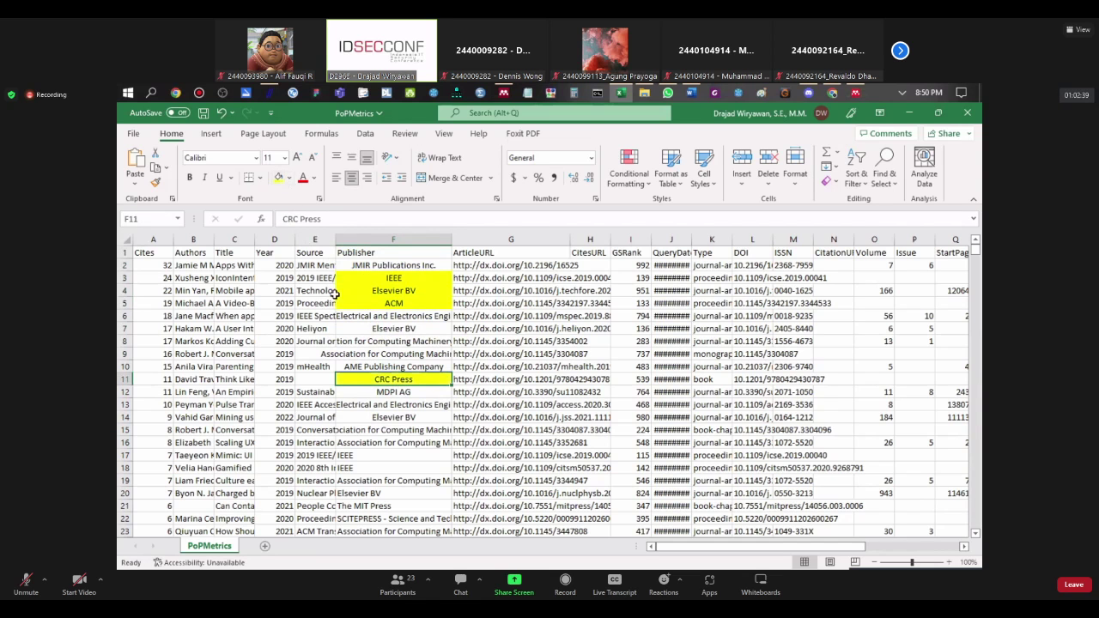
scroll(352, 307, "down", 2)
scroll(376, 336, "down", 2)
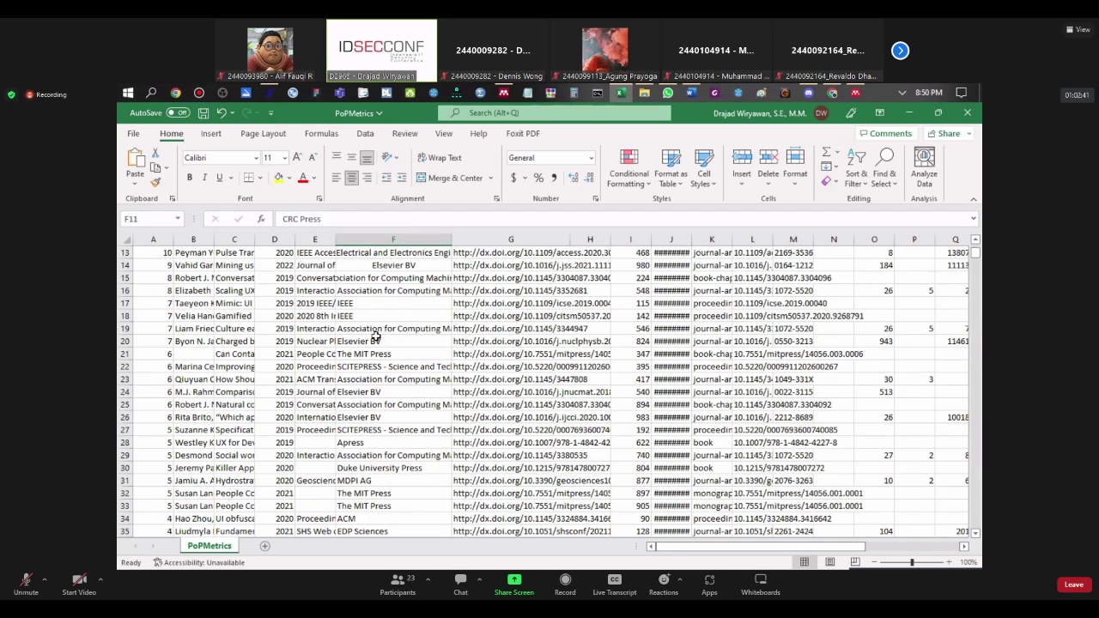
scroll(392, 383, "down", 2)
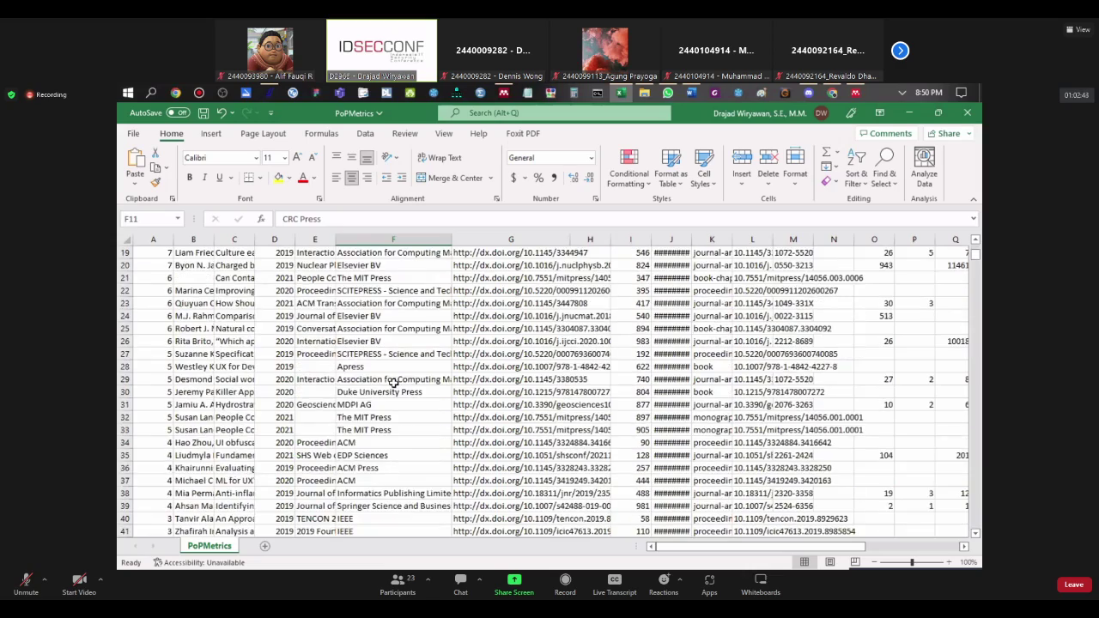
scroll(394, 378, "down", 2)
scroll(399, 373, "down", 5)
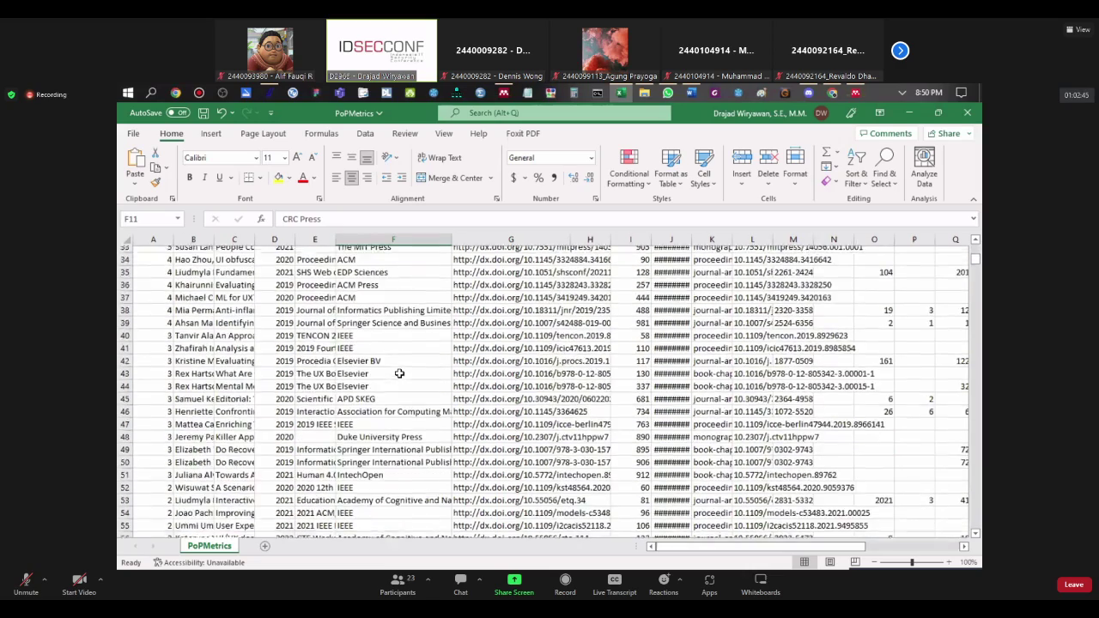
scroll(387, 380, "up", 5)
scroll(382, 388, "up", 8)
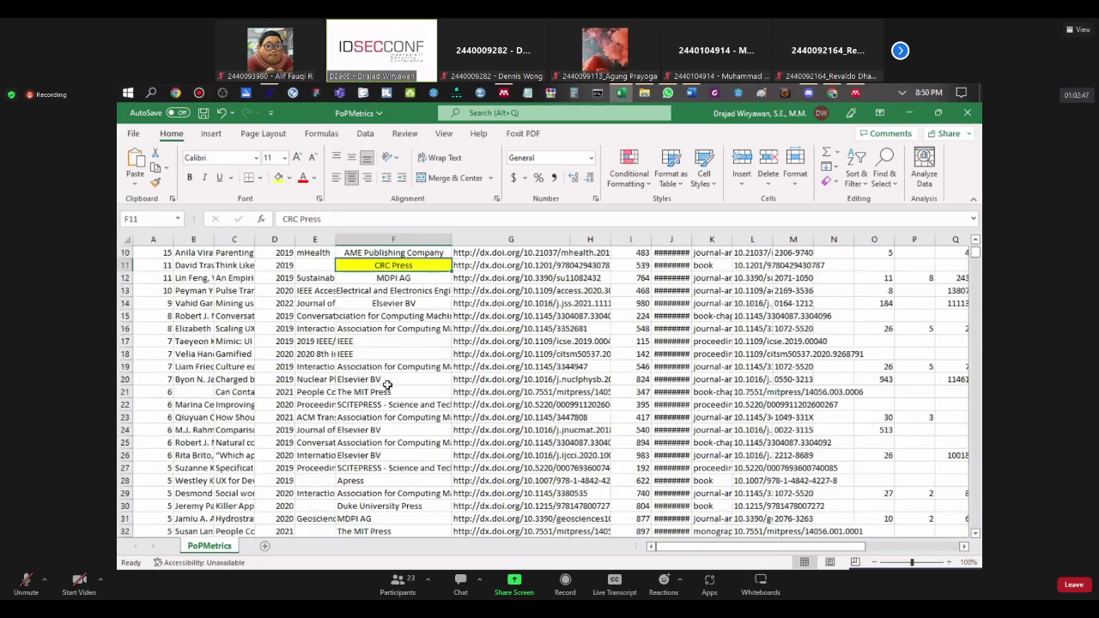
key("Up")
key("Up")
key("Up")
key("Up")
key("Up")
key("Up")
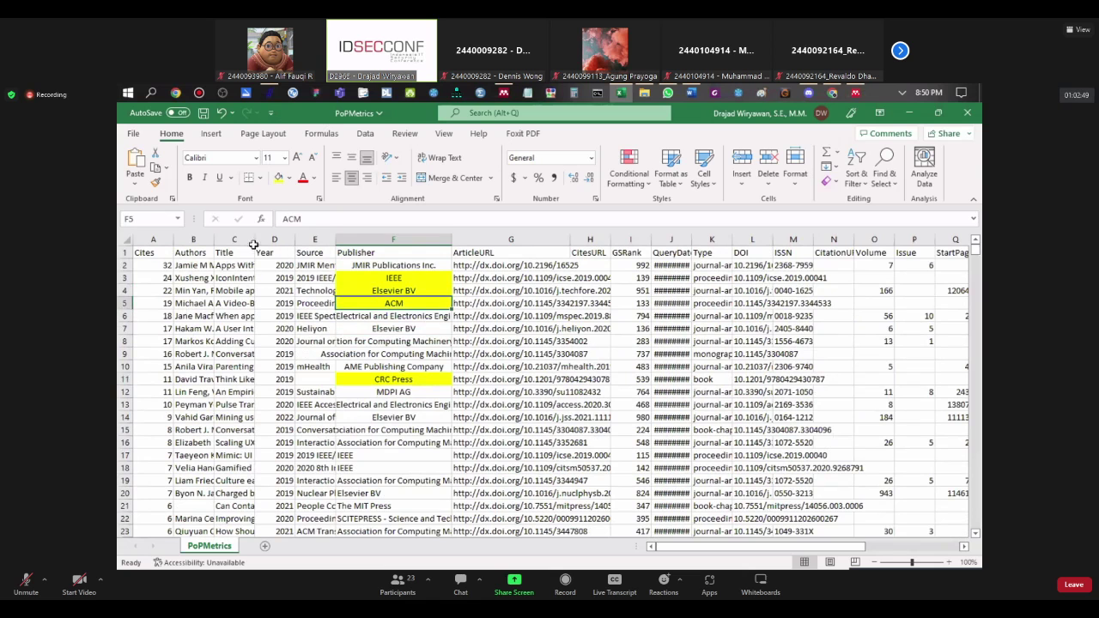
left_click_drag(255, 239, 441, 239)
left_click(330, 277)
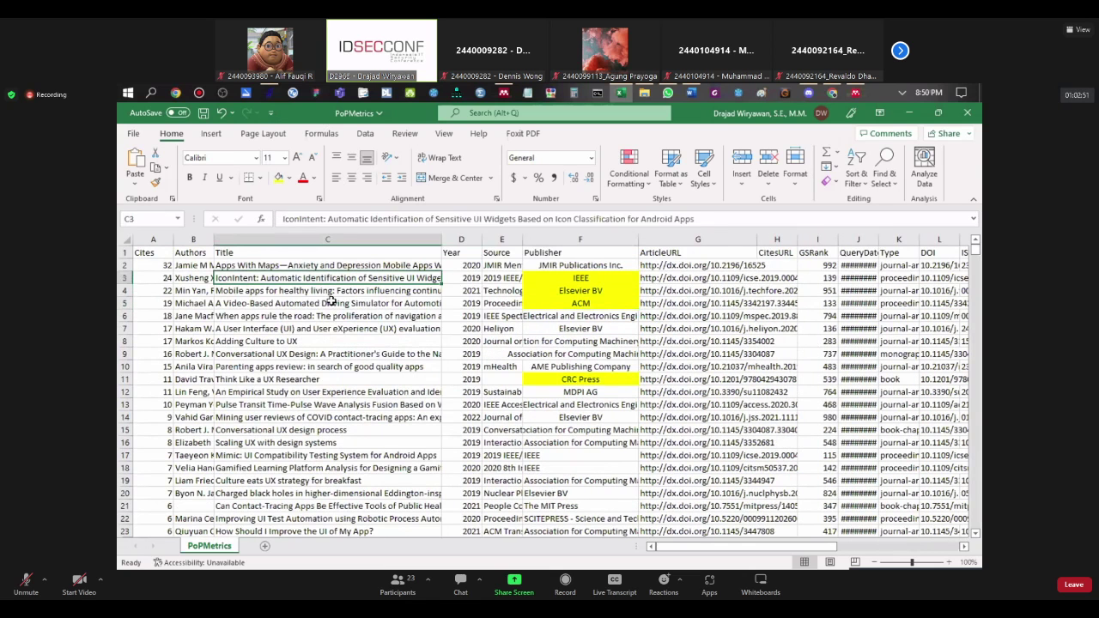
left_click(328, 329)
left_click(329, 340)
left_click(326, 354)
left_click(316, 379)
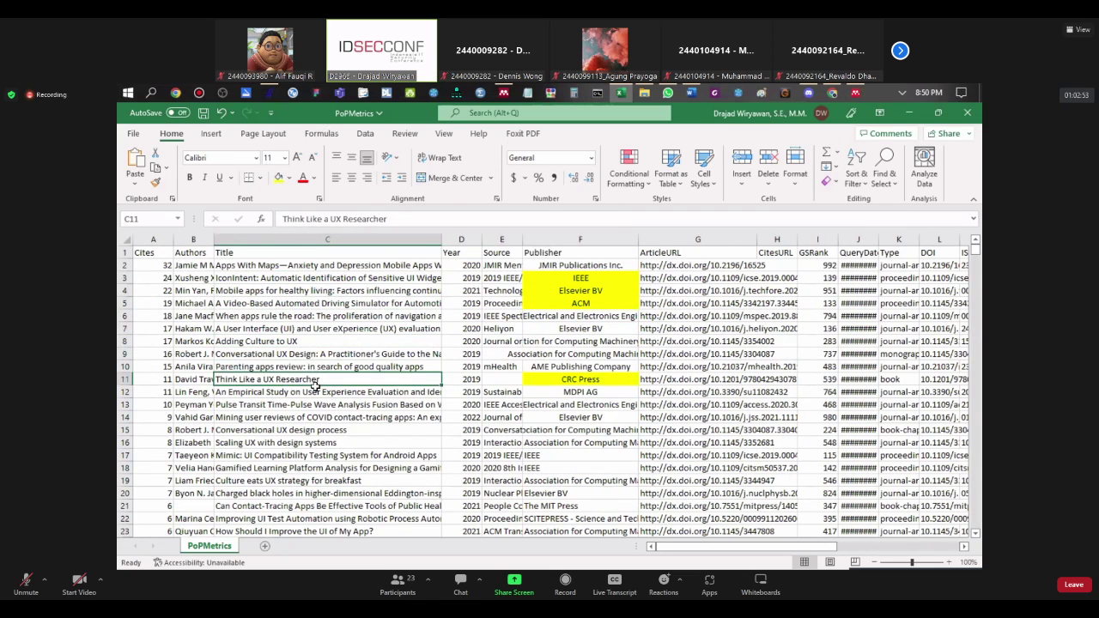
left_click(315, 391)
left_click(352, 330)
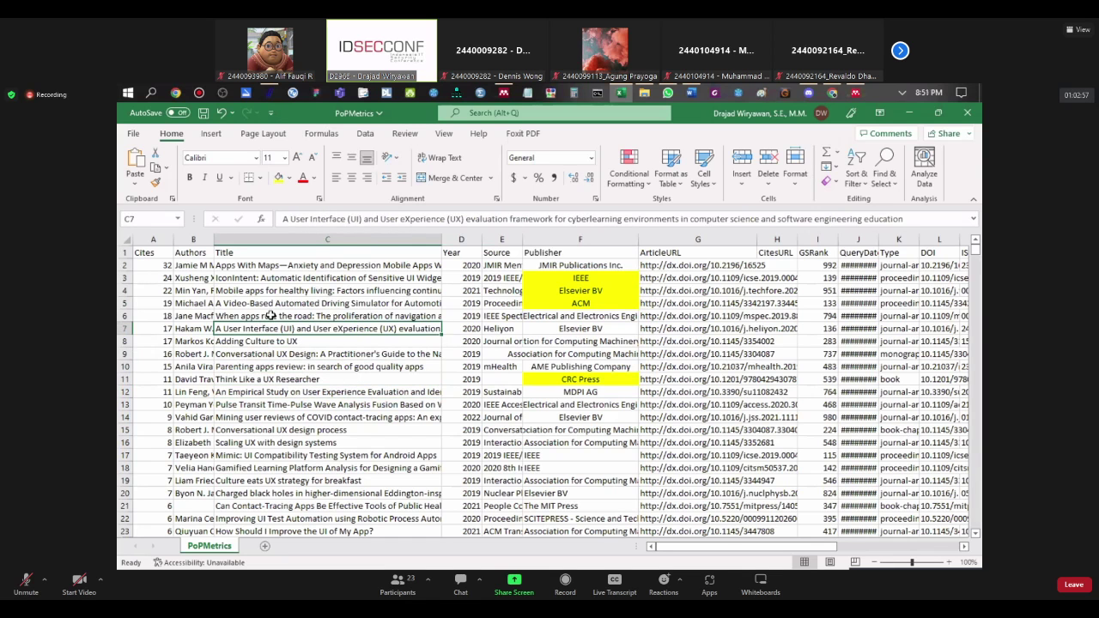
left_click_drag(659, 546, 869, 528)
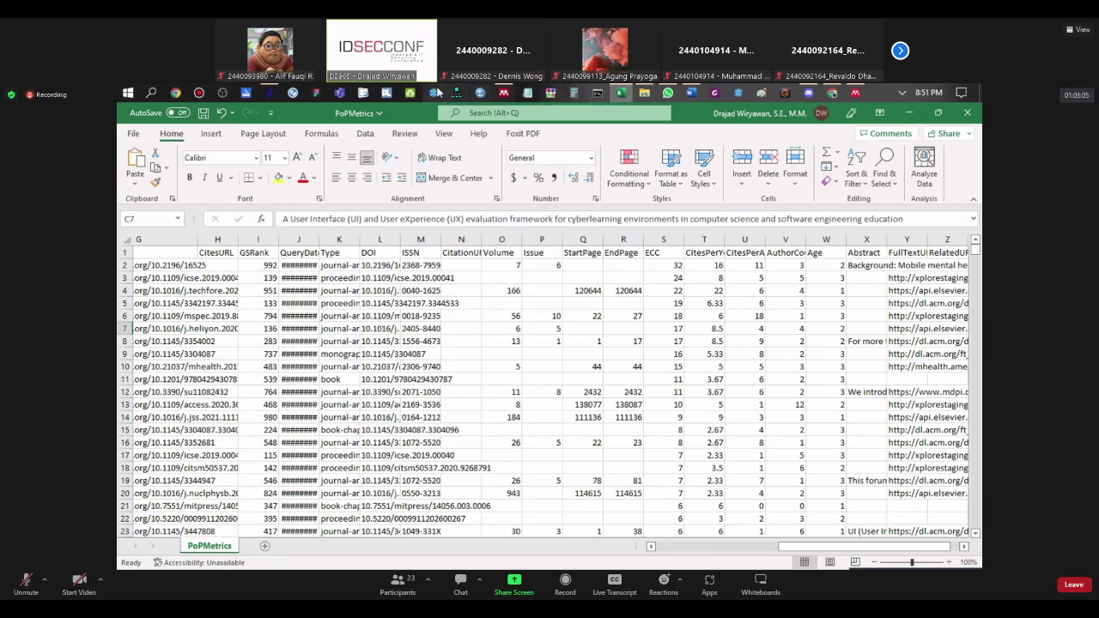
Step: Check Mendeley's File > Import formats (BibTeX, EndNote, RIS), then return to Publish or Perish
left_click(504, 92)
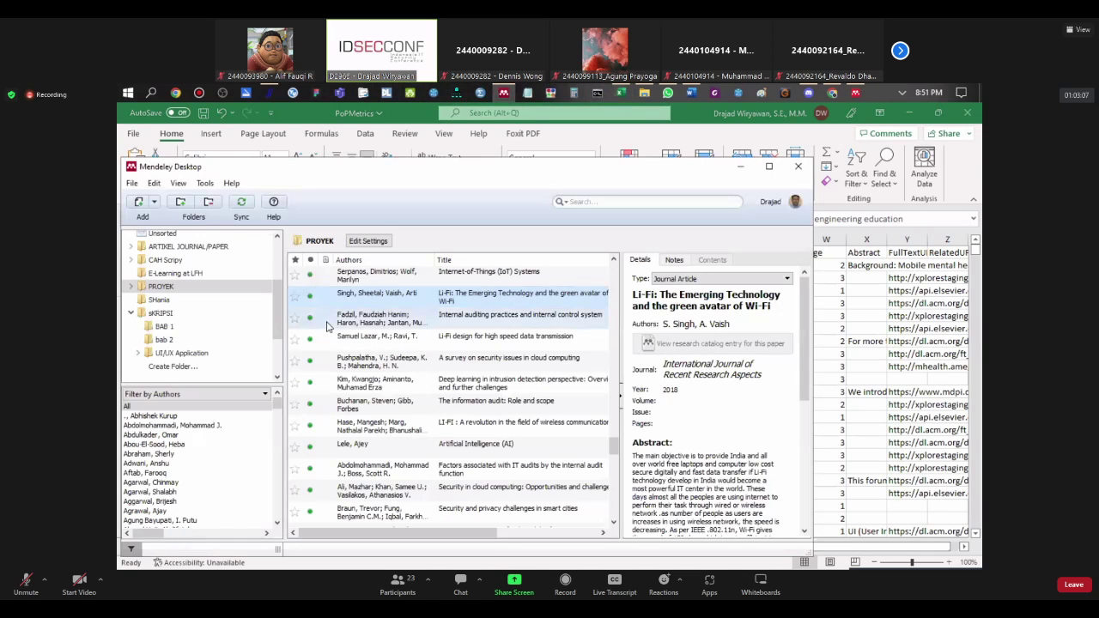
scroll(257, 340, "up", 1)
scroll(342, 330, "down", 2)
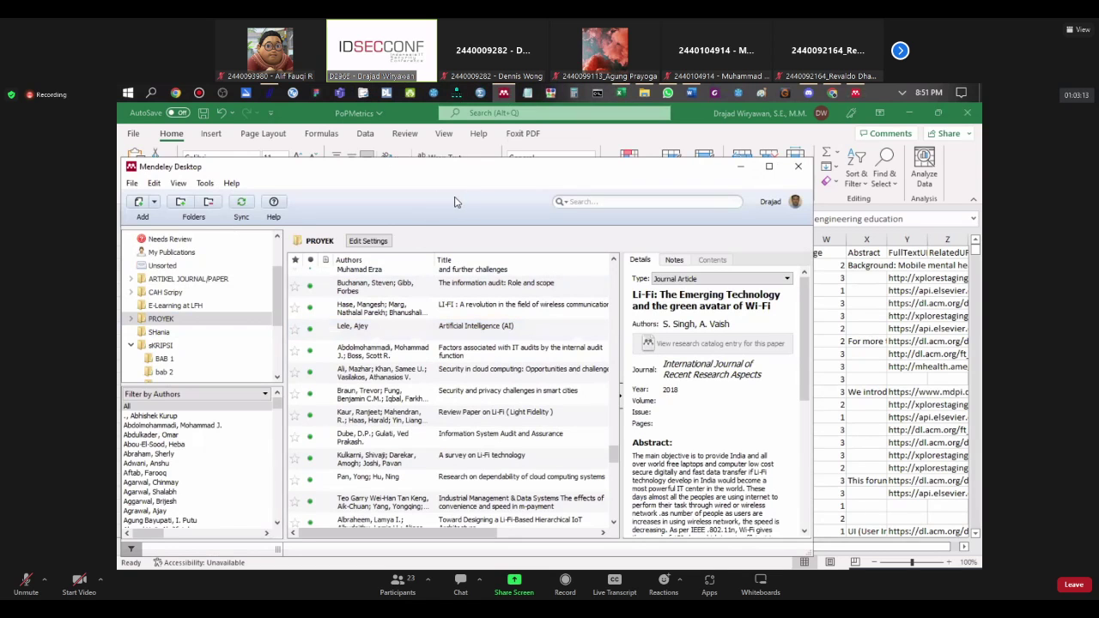
left_click(131, 183)
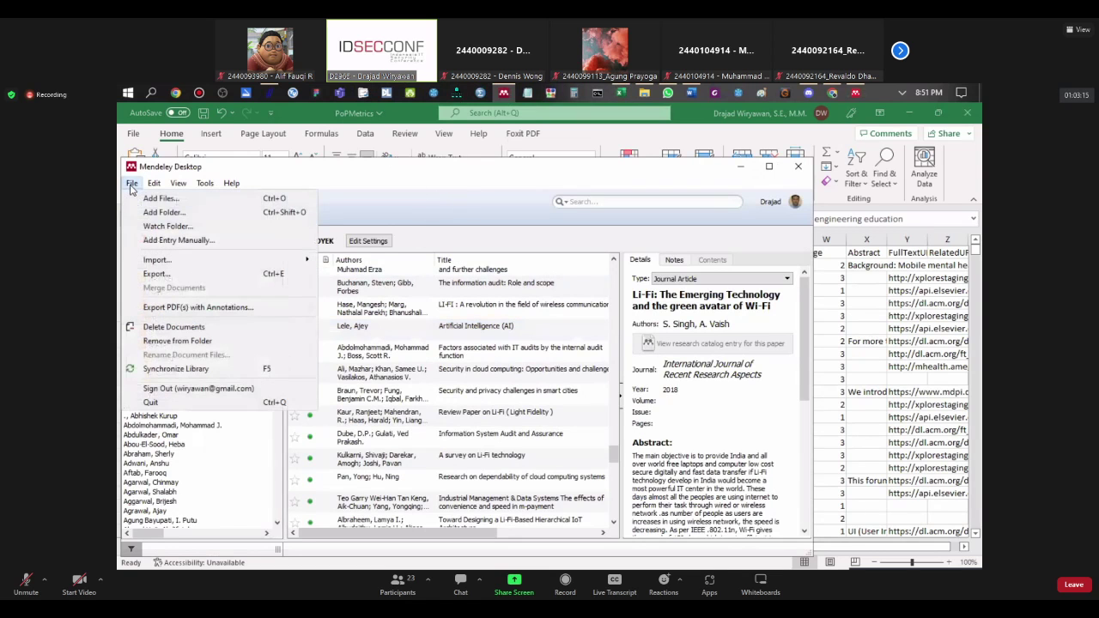
mouse_move(147, 265)
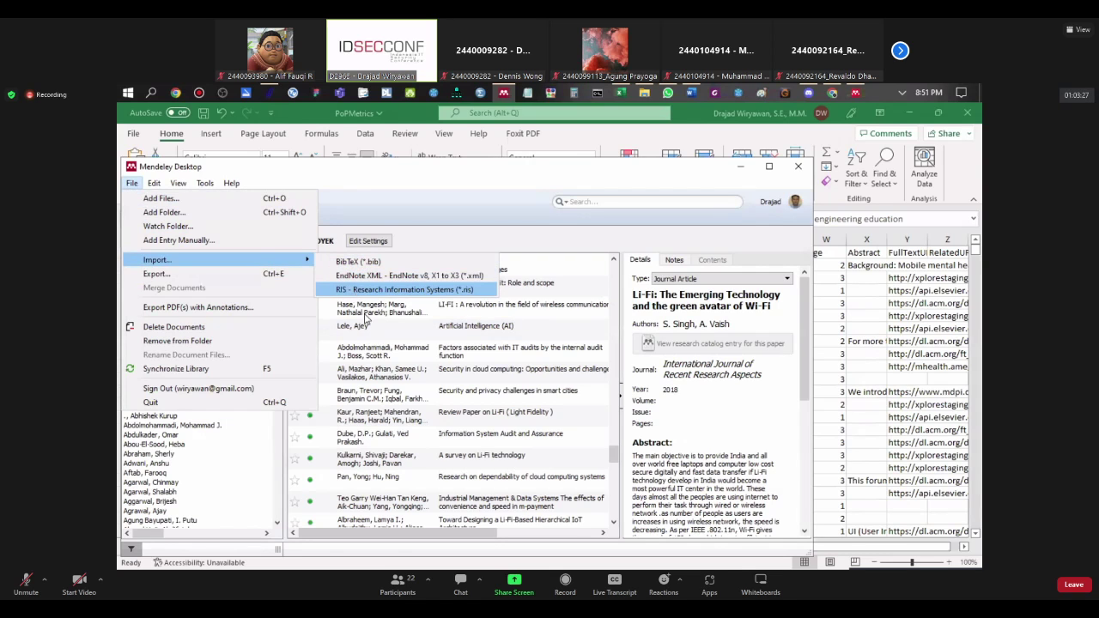
left_click(384, 370)
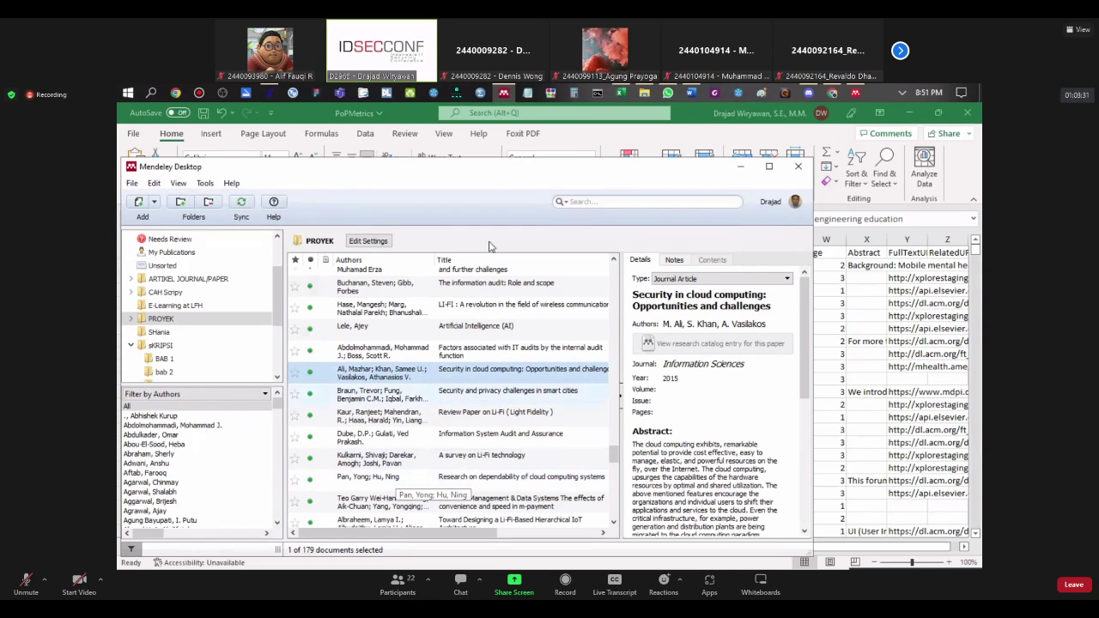
left_click(131, 183)
mouse_move(224, 261)
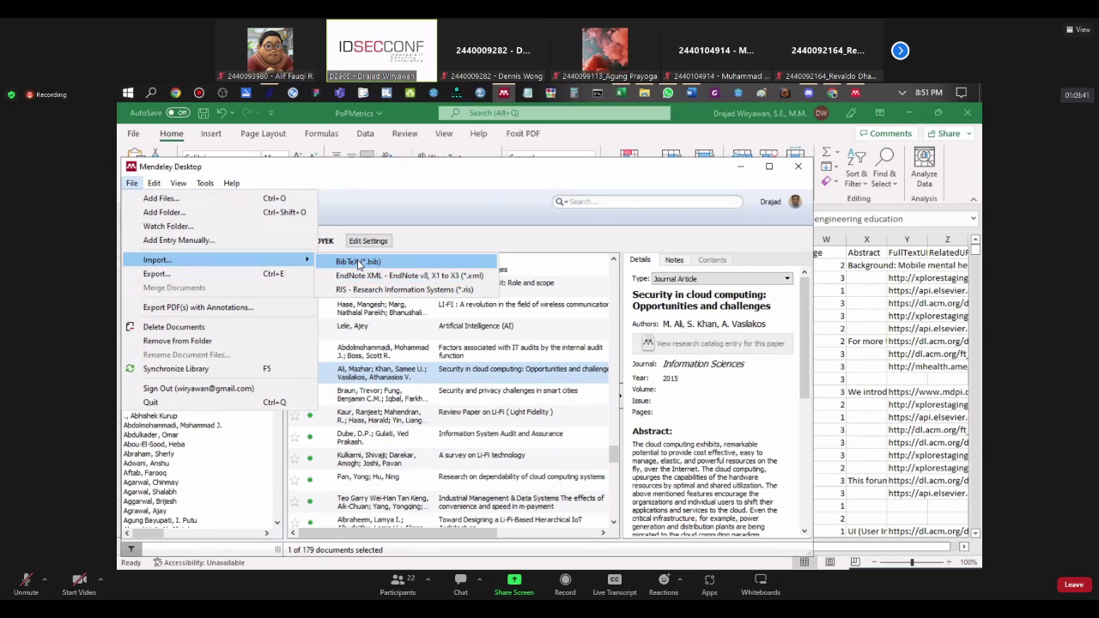
left_click(269, 92)
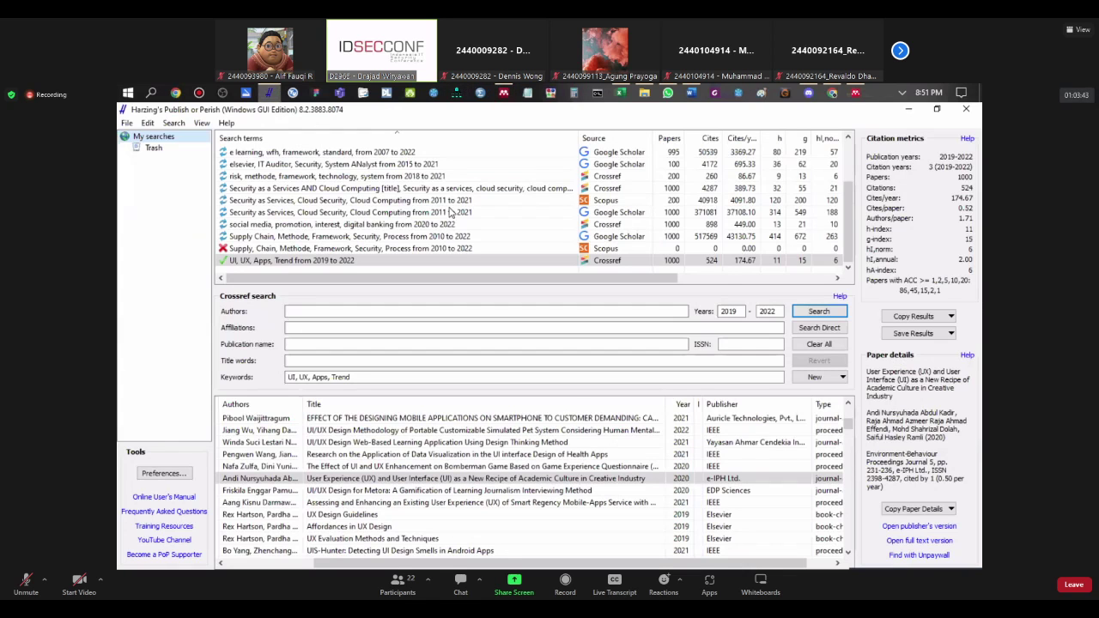
Step: Export the UI, UX, Apps, Trend results as BibTeX file PoPCites.bib in the ISYS6538003 folder
left_click(481, 260)
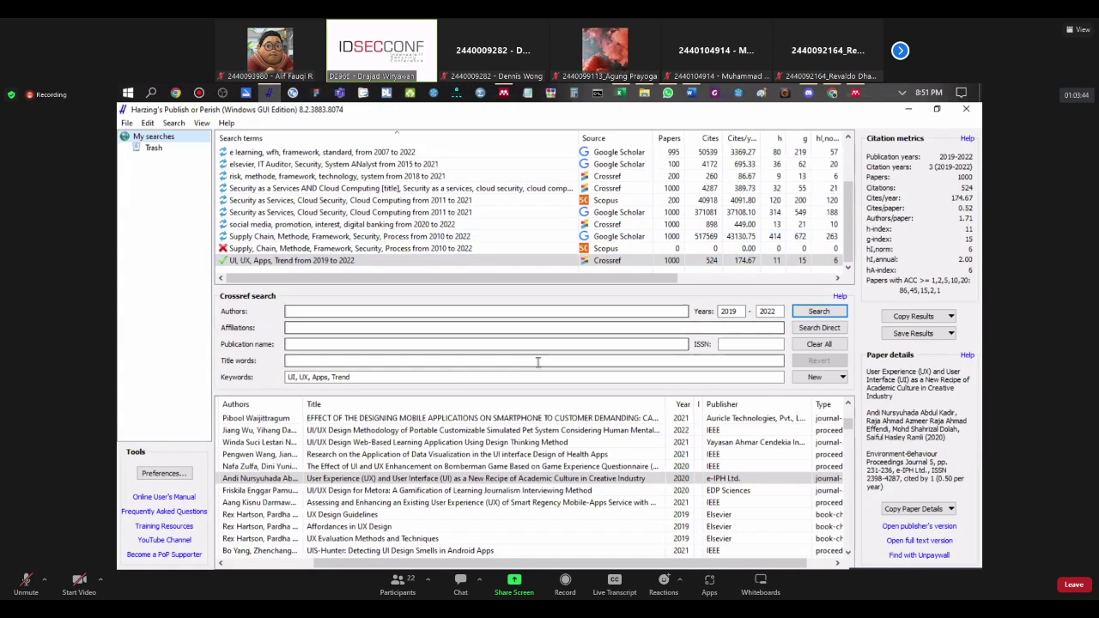
left_click(916, 335)
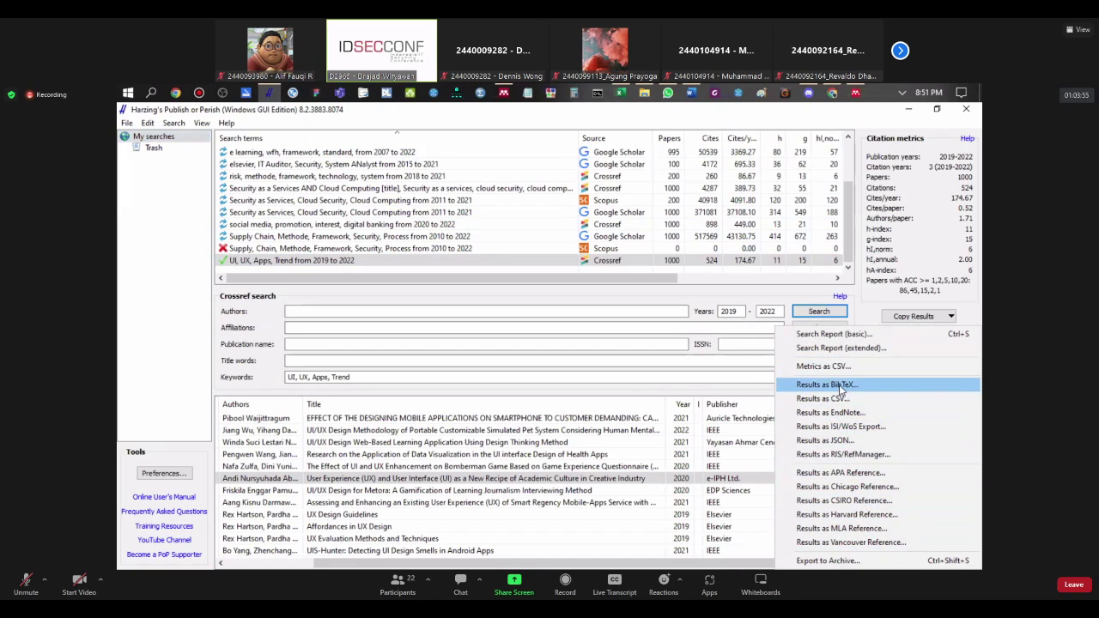
left_click(841, 385)
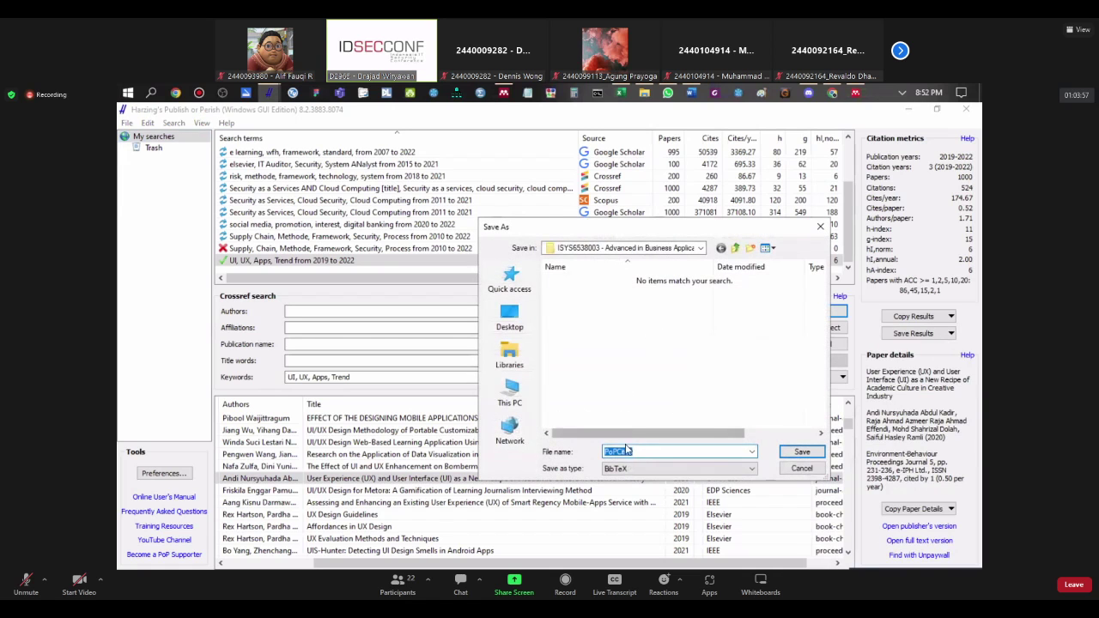
left_click(644, 452)
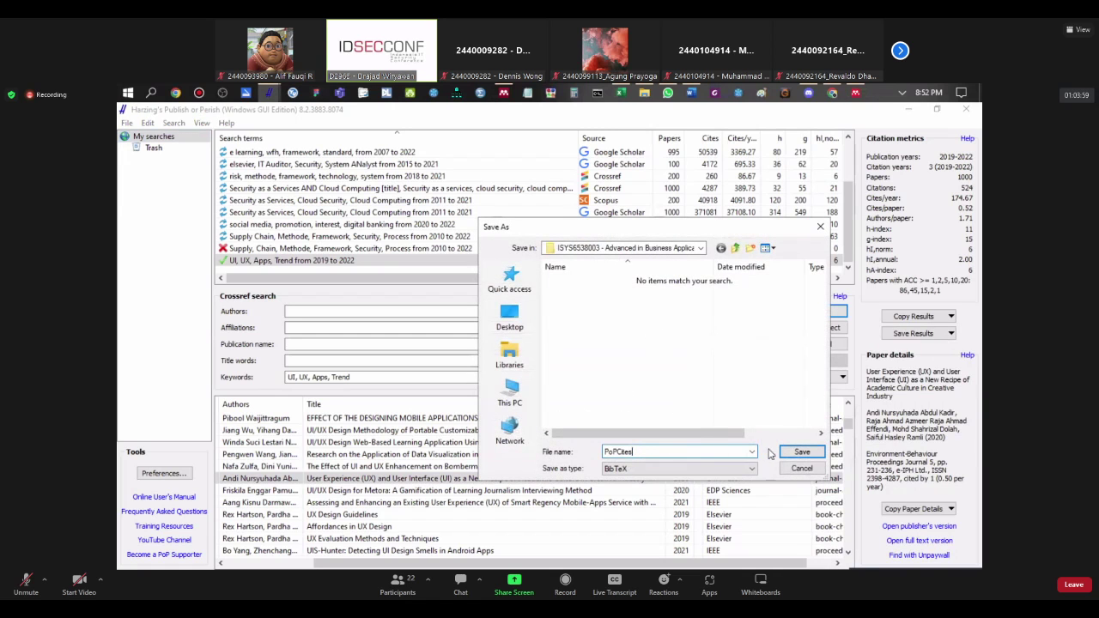
left_click(798, 453)
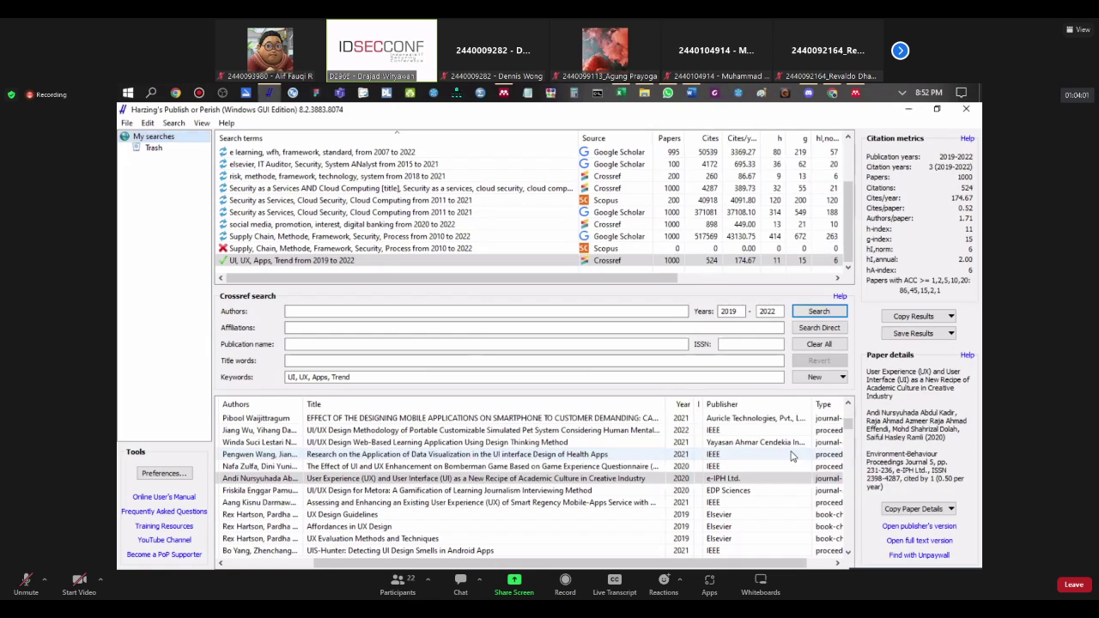
left_click(644, 92)
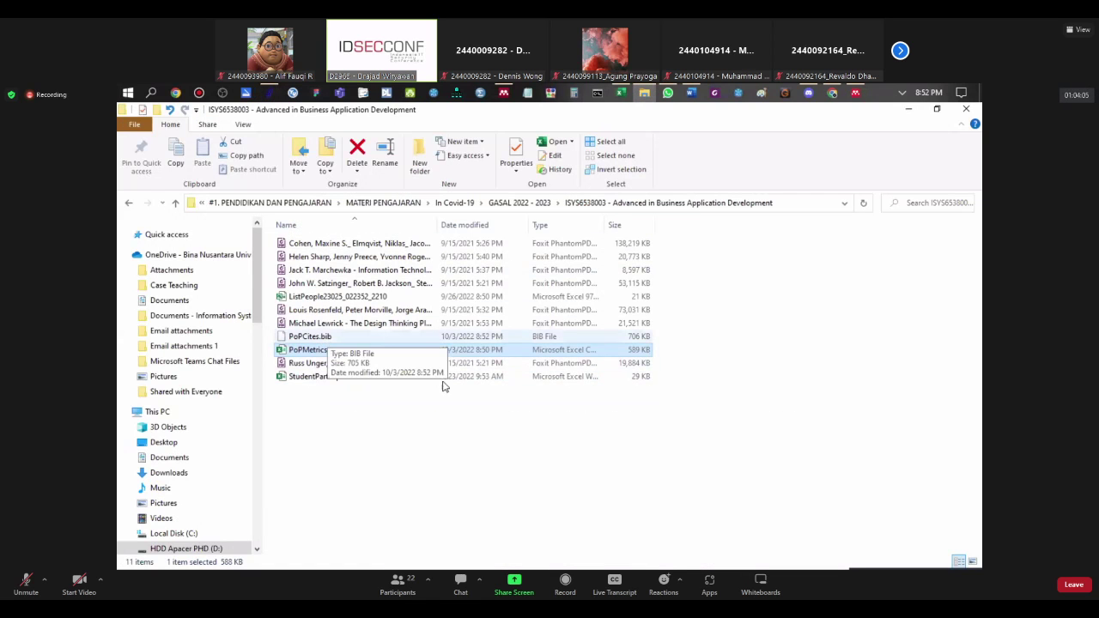
left_click(569, 433)
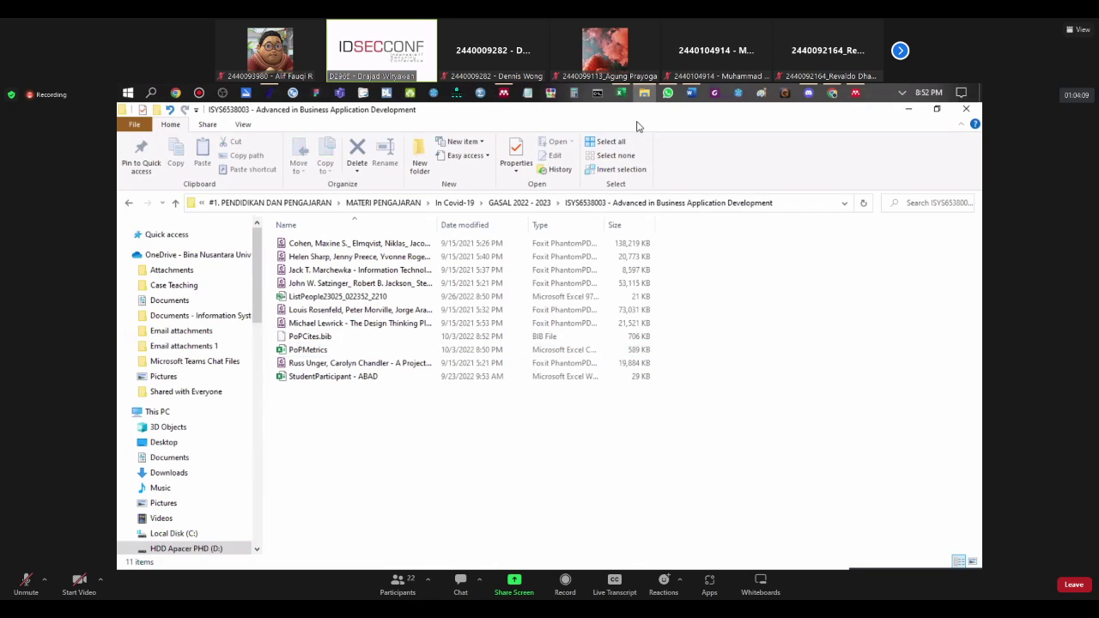
Step: Add a new empty Mendeley library folder named 'LAtihan Mendeley dan PnP'
left_click(504, 92)
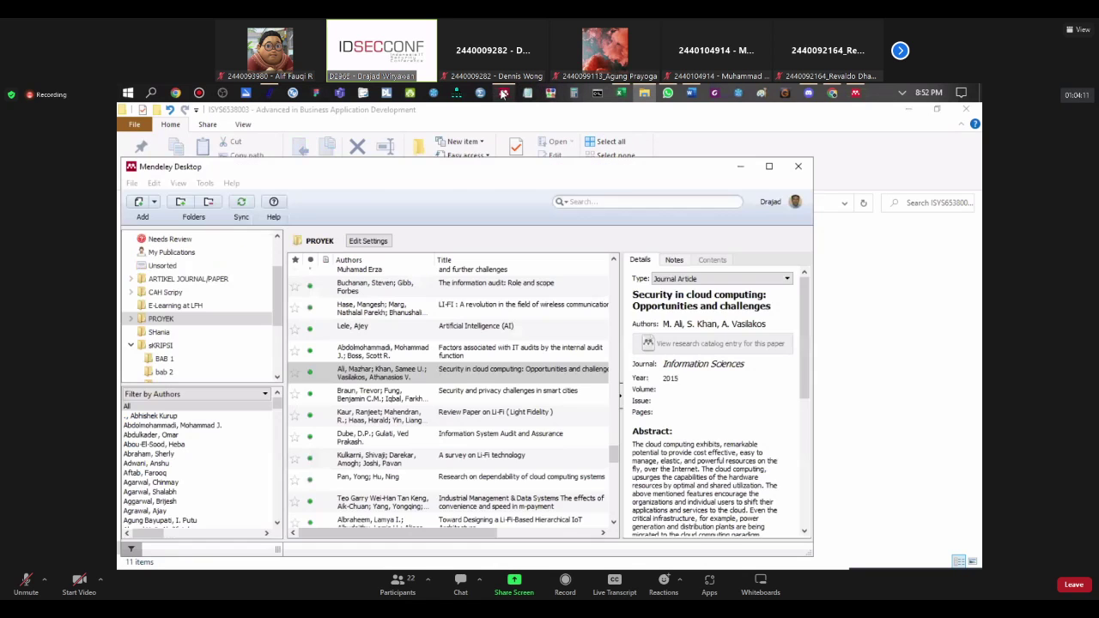
left_click_drag(603, 177, 717, 131)
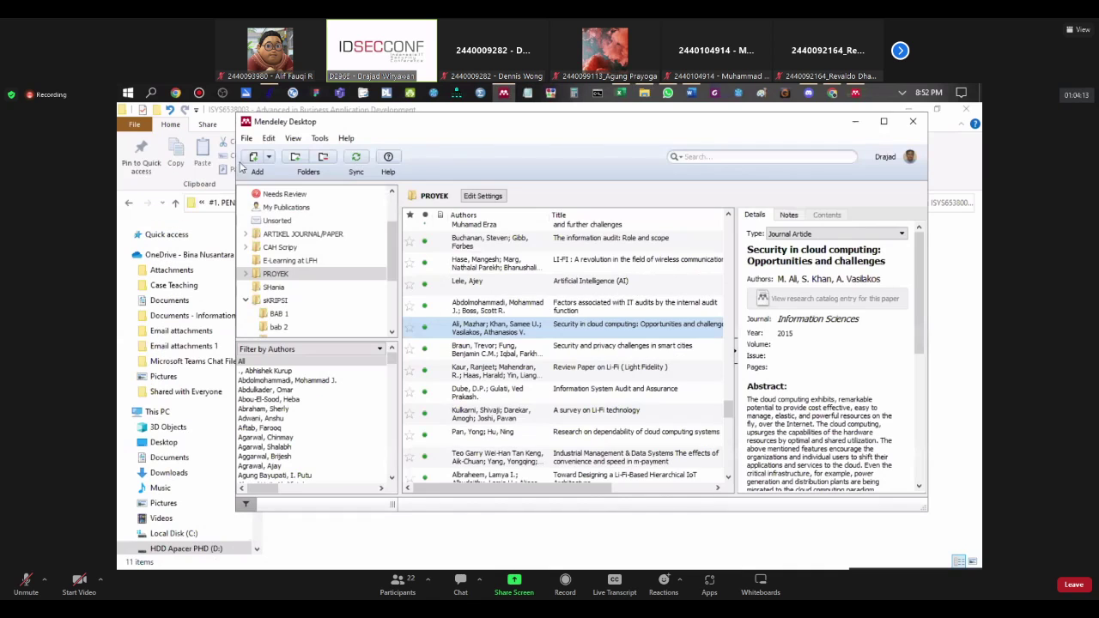
left_click(260, 300)
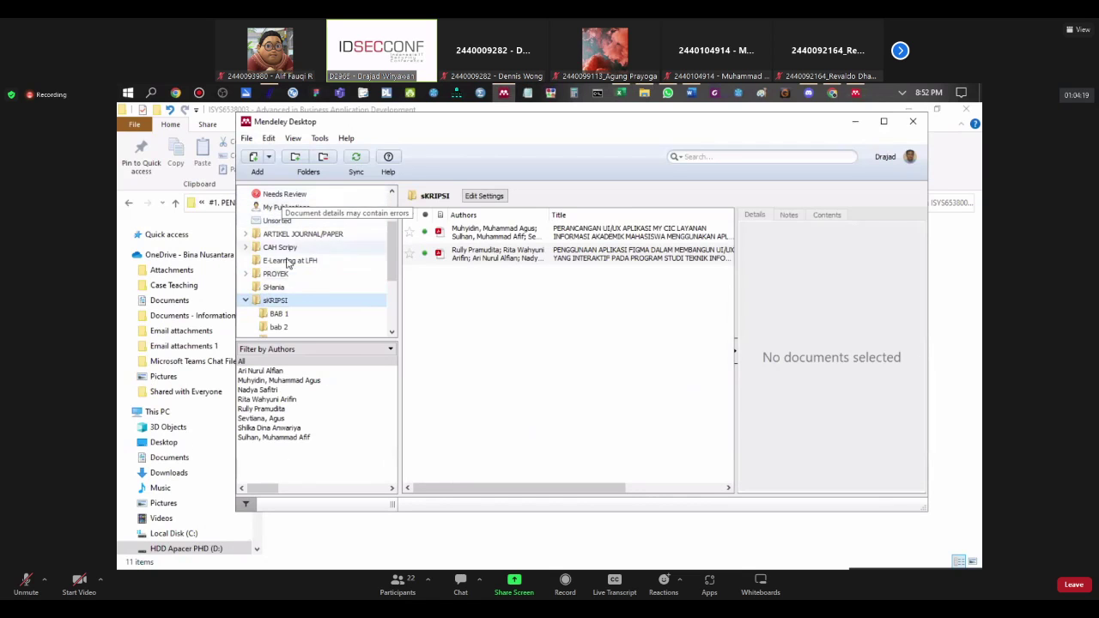
left_click(246, 300)
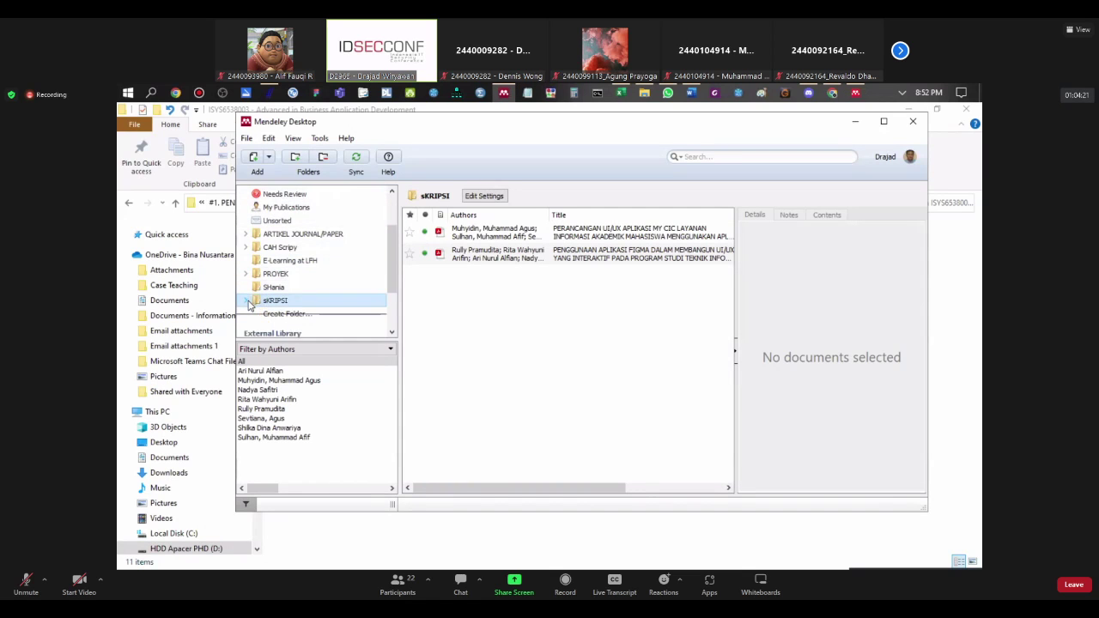
scroll(279, 288, "down", 2)
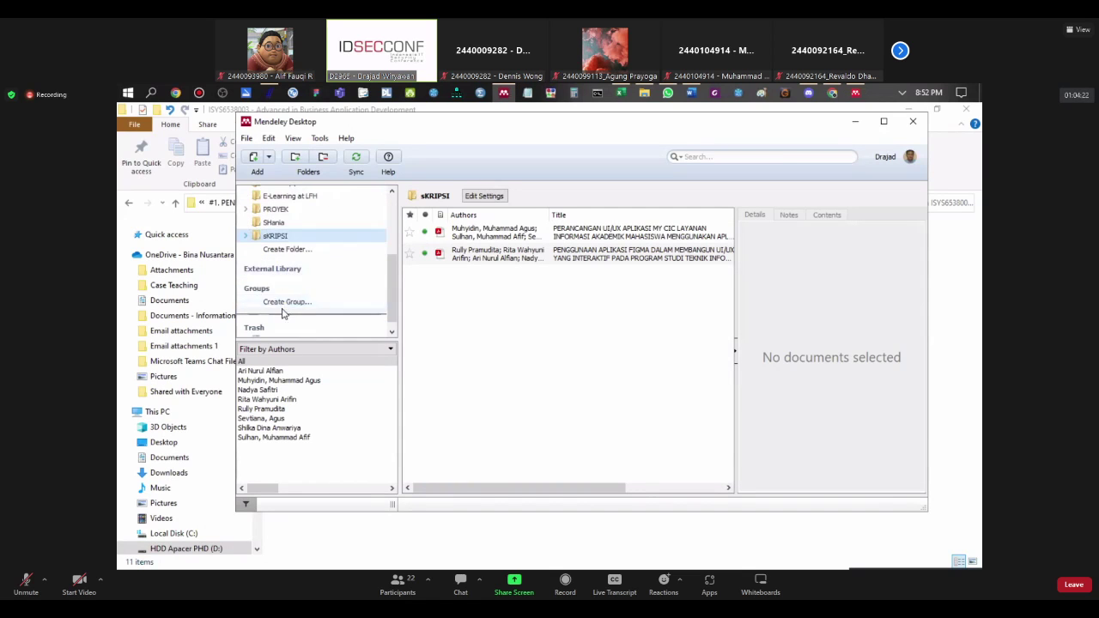
left_click(290, 251)
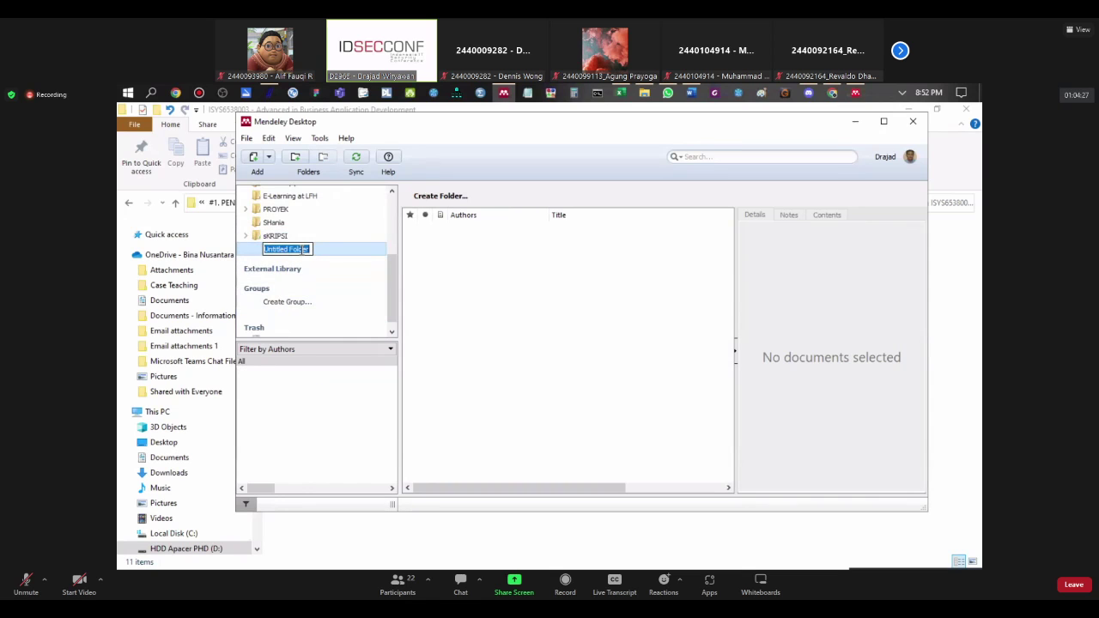
type("LAtihan Mendeley dan PnP")
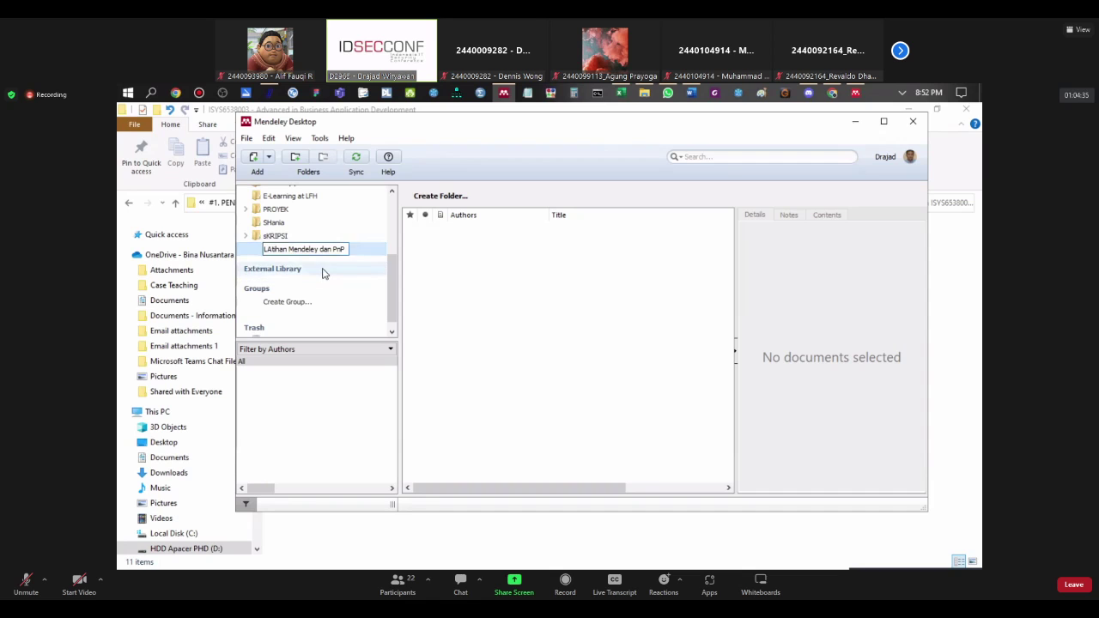
key("Return")
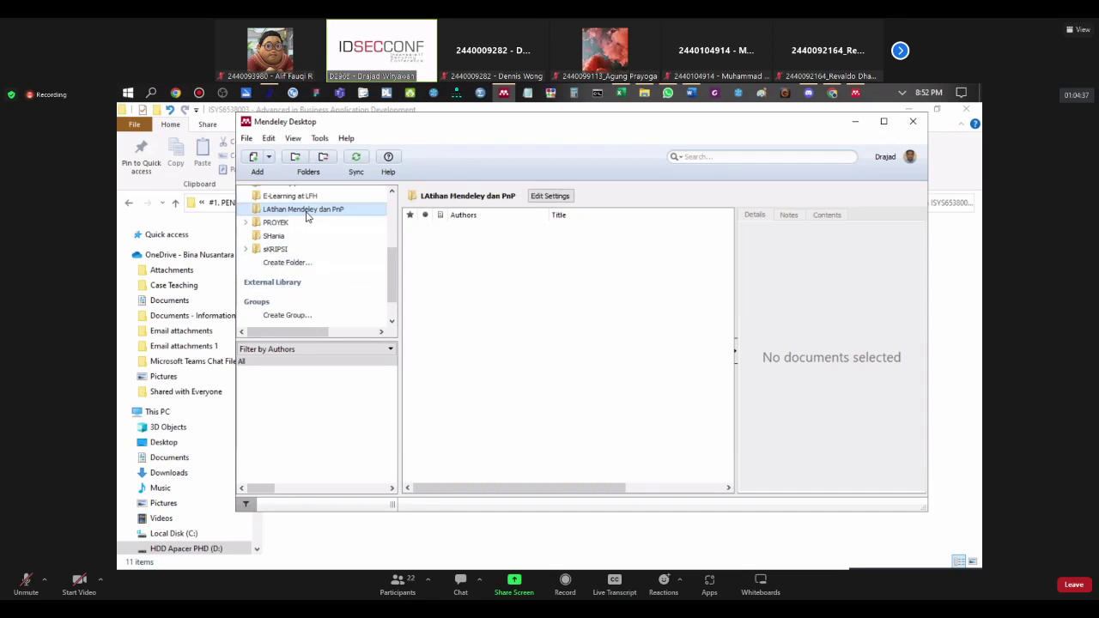
left_click(307, 217)
left_click(246, 138)
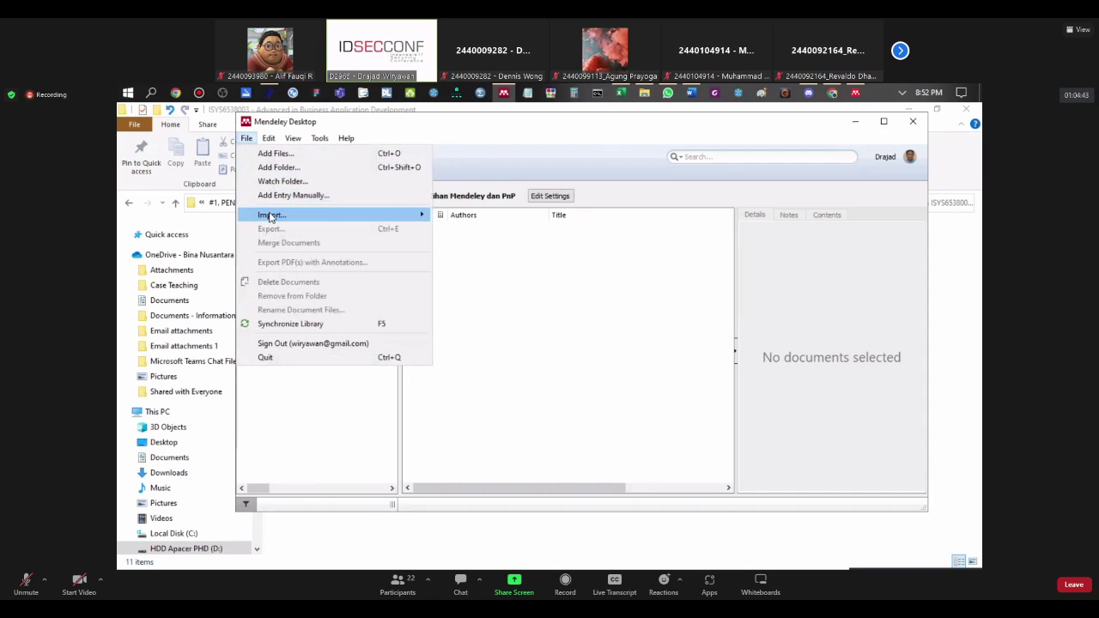
Step: Start a BibTeX import in Mendeley and copy the course folder path from File Explorer
mouse_move(270, 216)
left_click(487, 220)
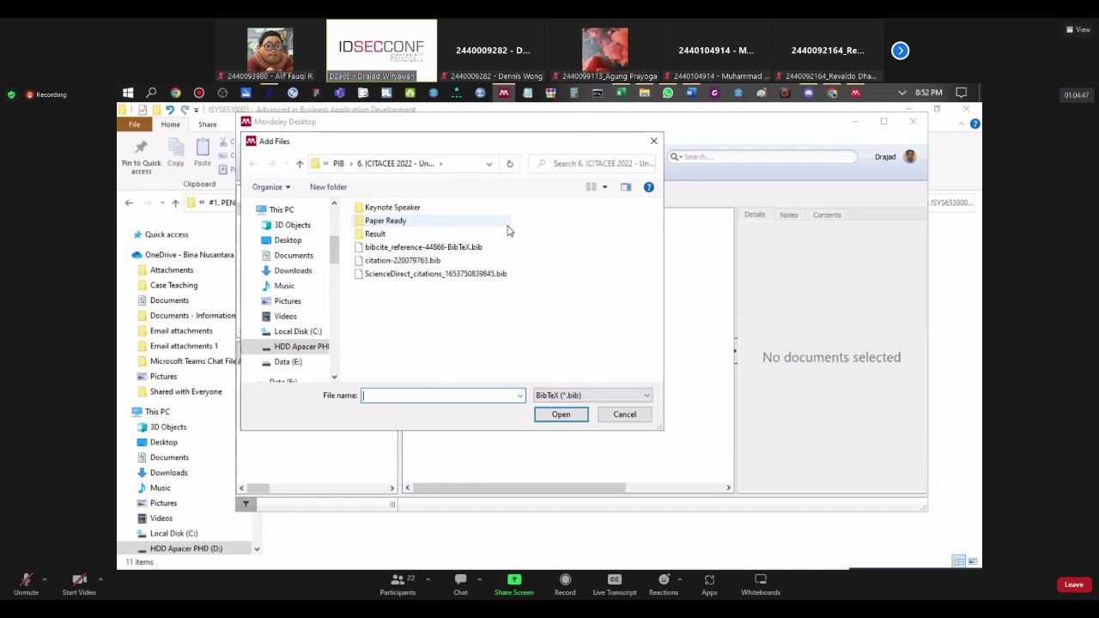
left_click(642, 95)
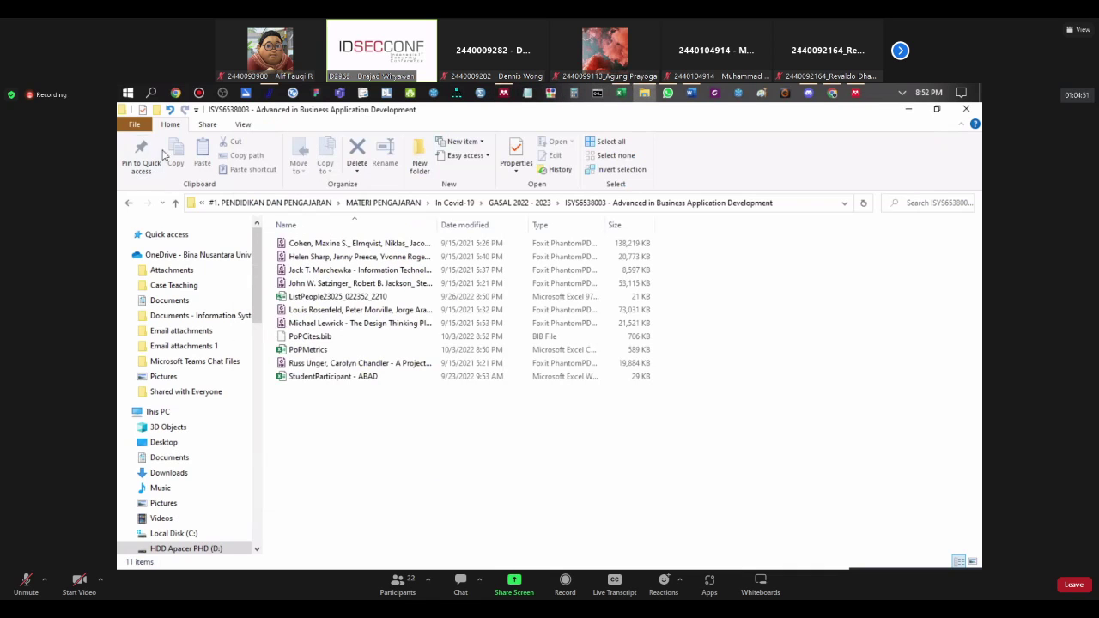
left_click(194, 210)
right_click(227, 204)
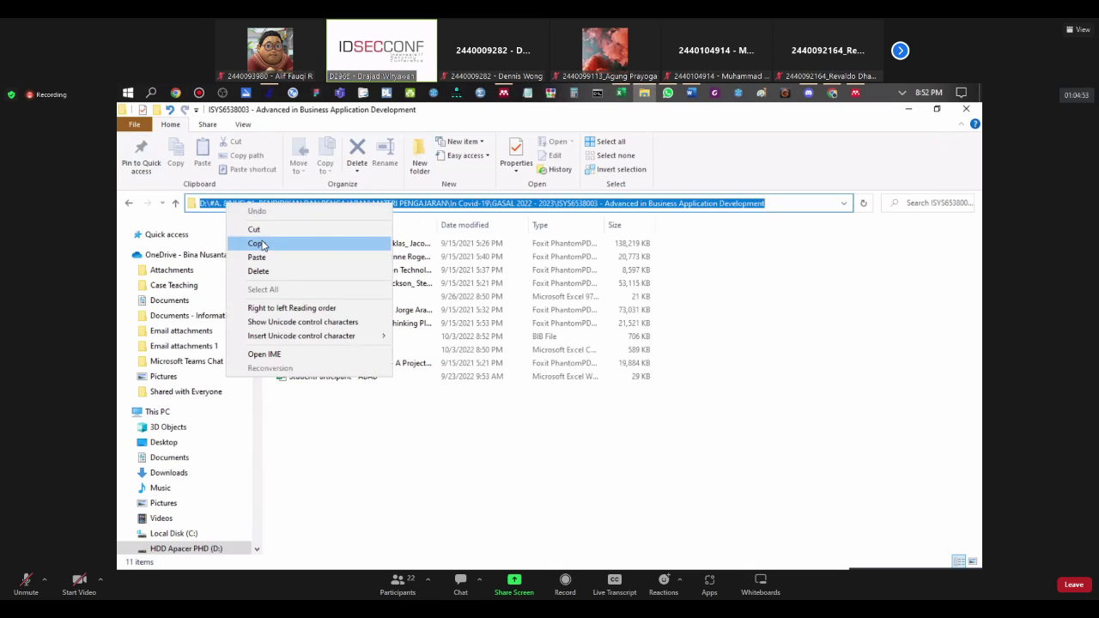
left_click(251, 244)
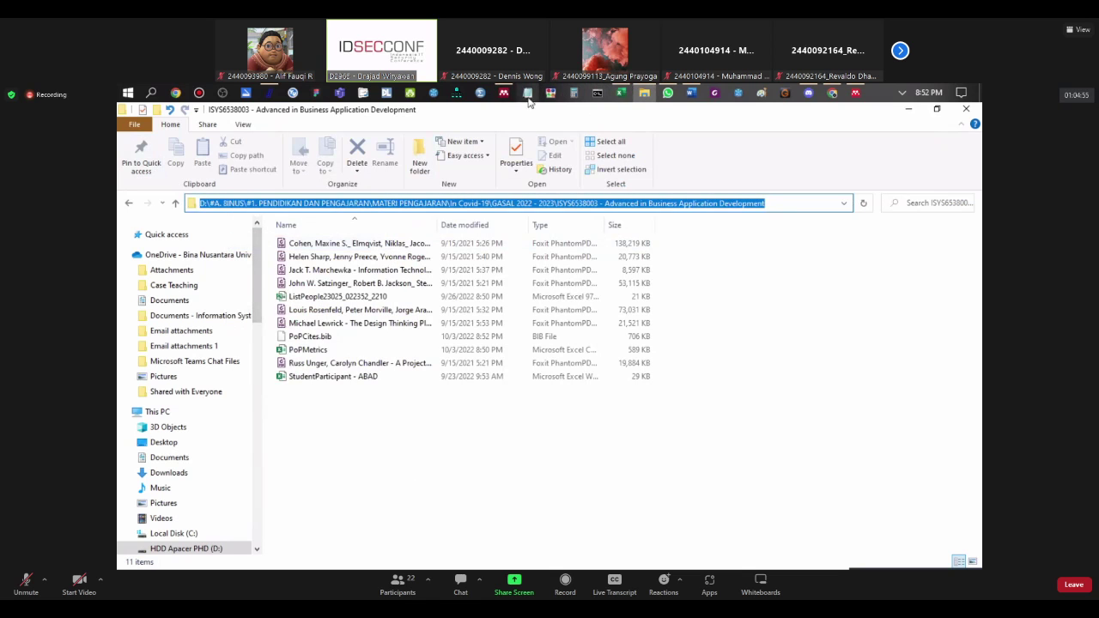
Step: Import PoPCites.bib from the pasted folder path, adding 1000 documents to the folder
left_click(504, 94)
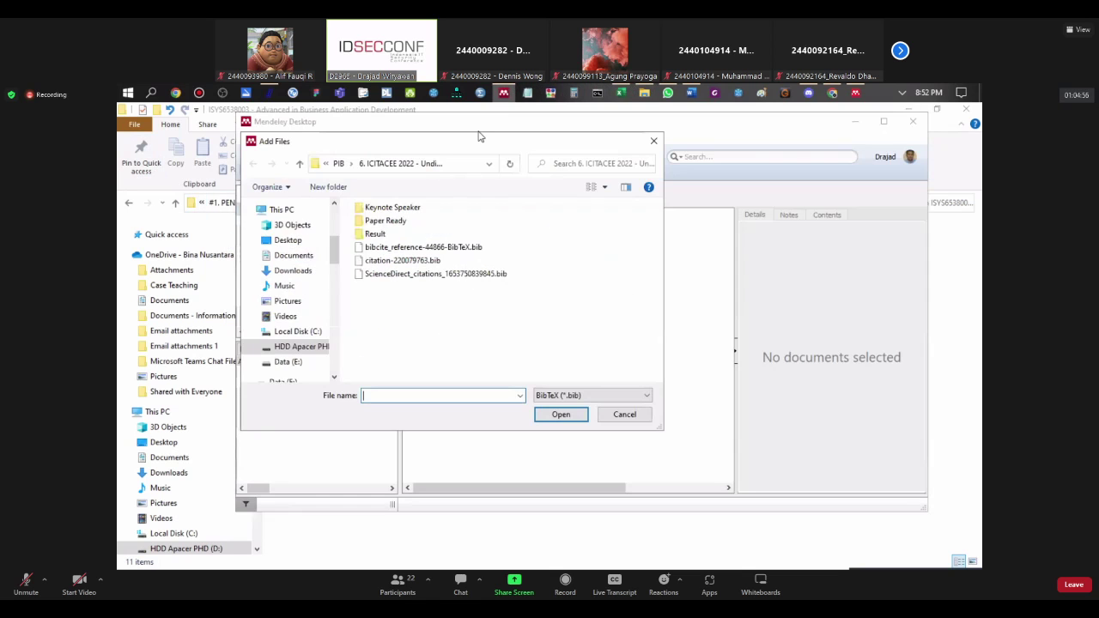
left_click(316, 164)
right_click(336, 166)
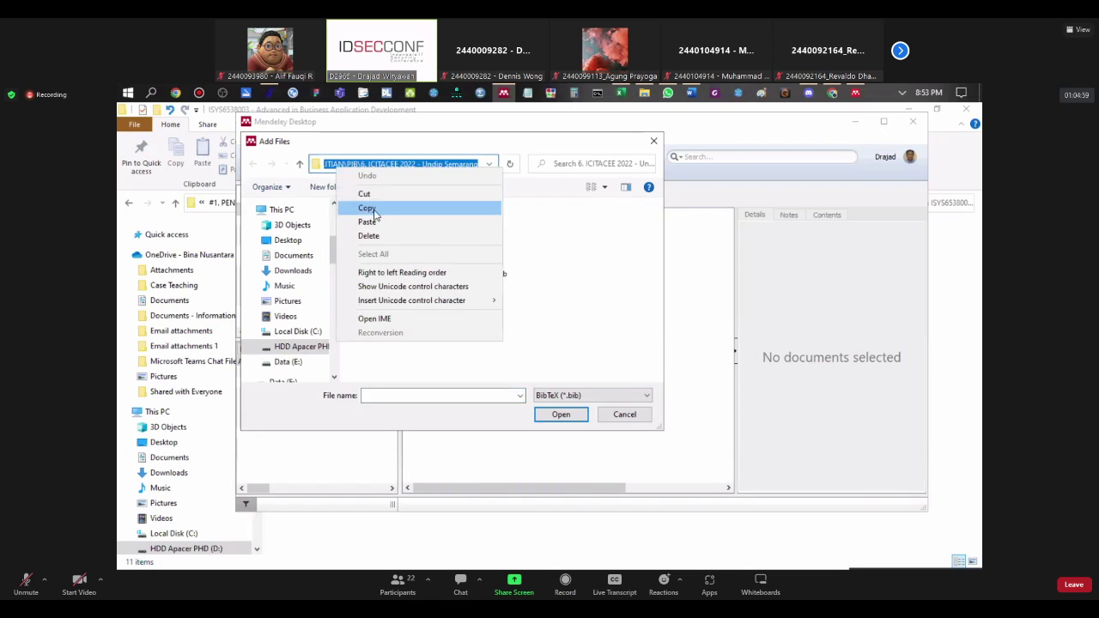
left_click(394, 219)
key("Return")
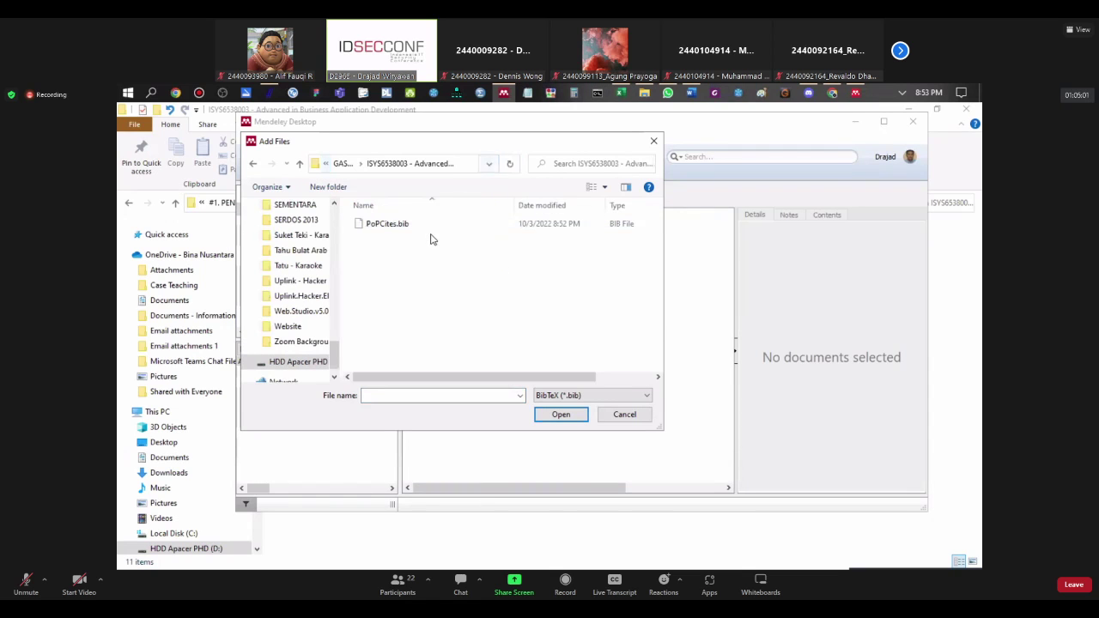
double_click(393, 225)
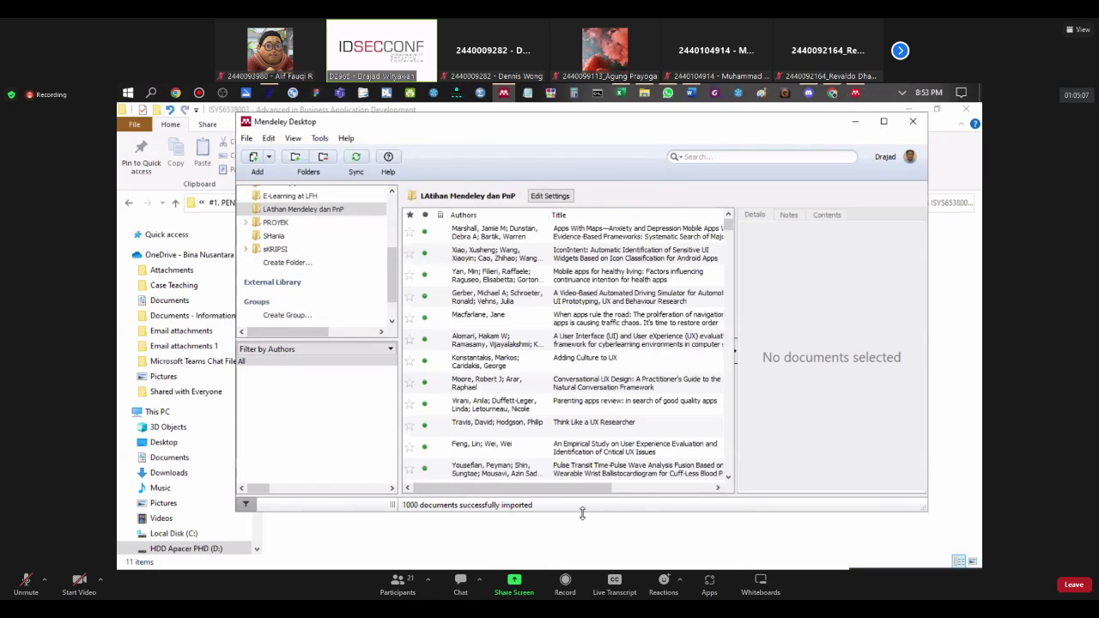
scroll(529, 419, "down", 10)
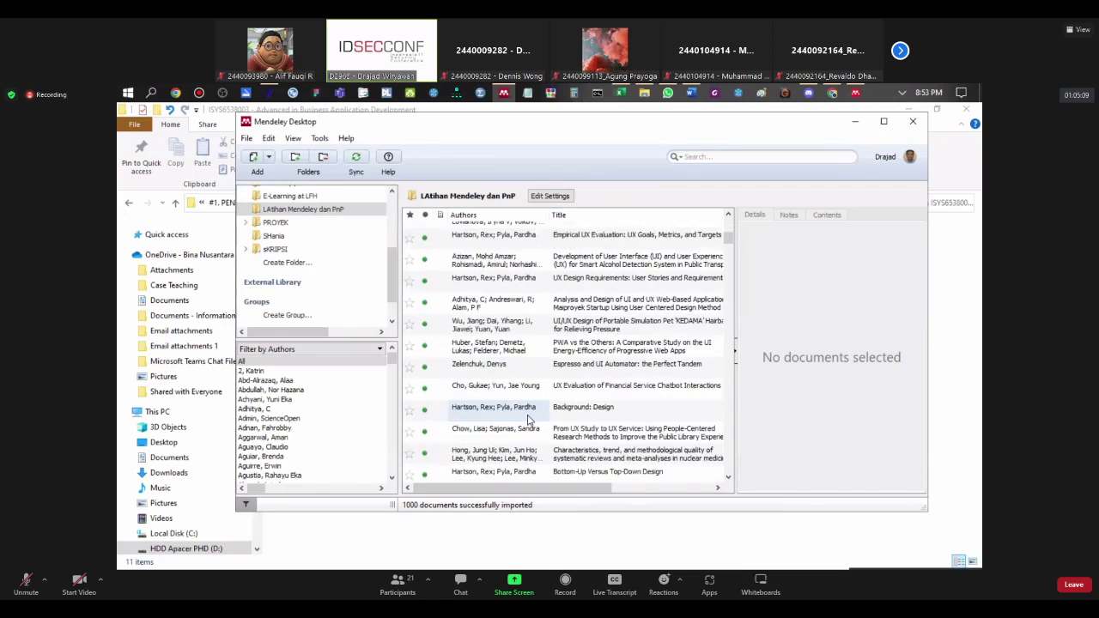
scroll(529, 419, "down", 10)
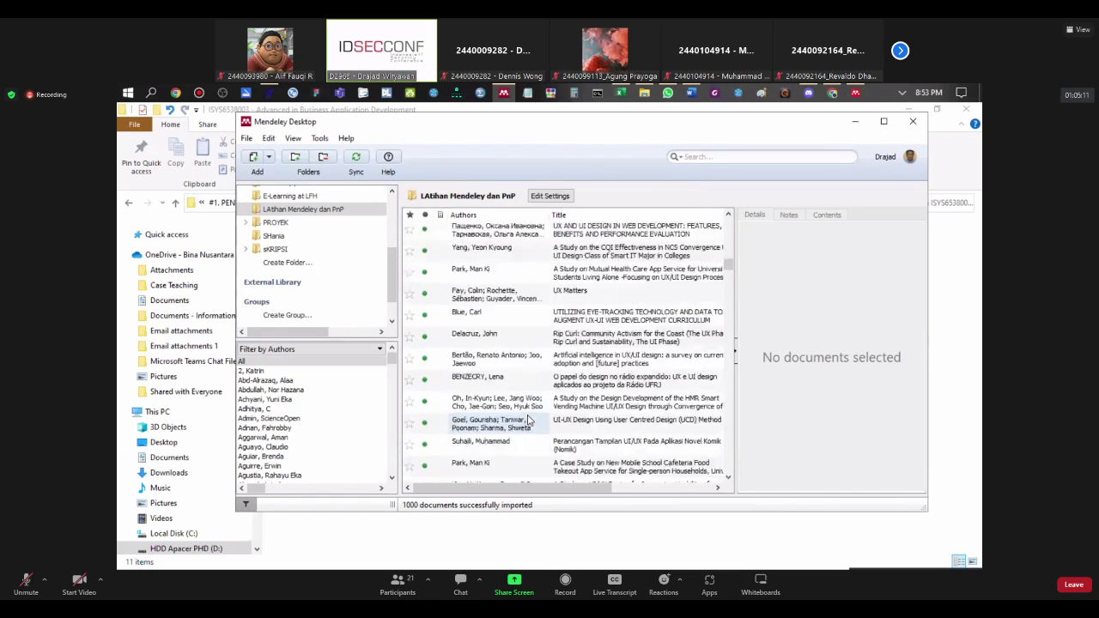
scroll(529, 419, "down", 10)
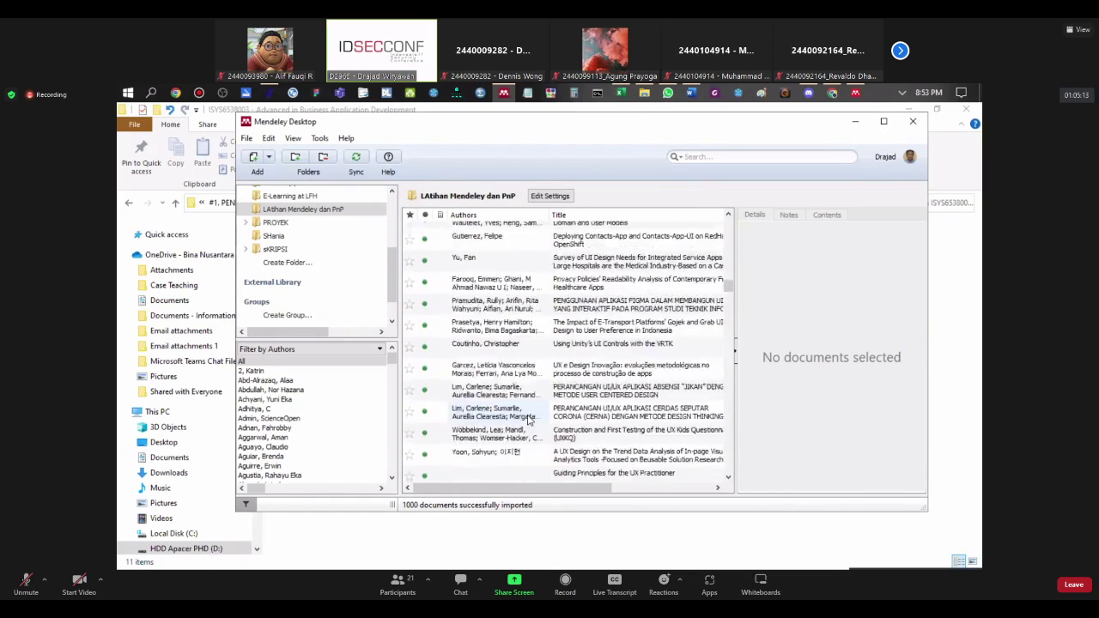
scroll(528, 419, "down", 10)
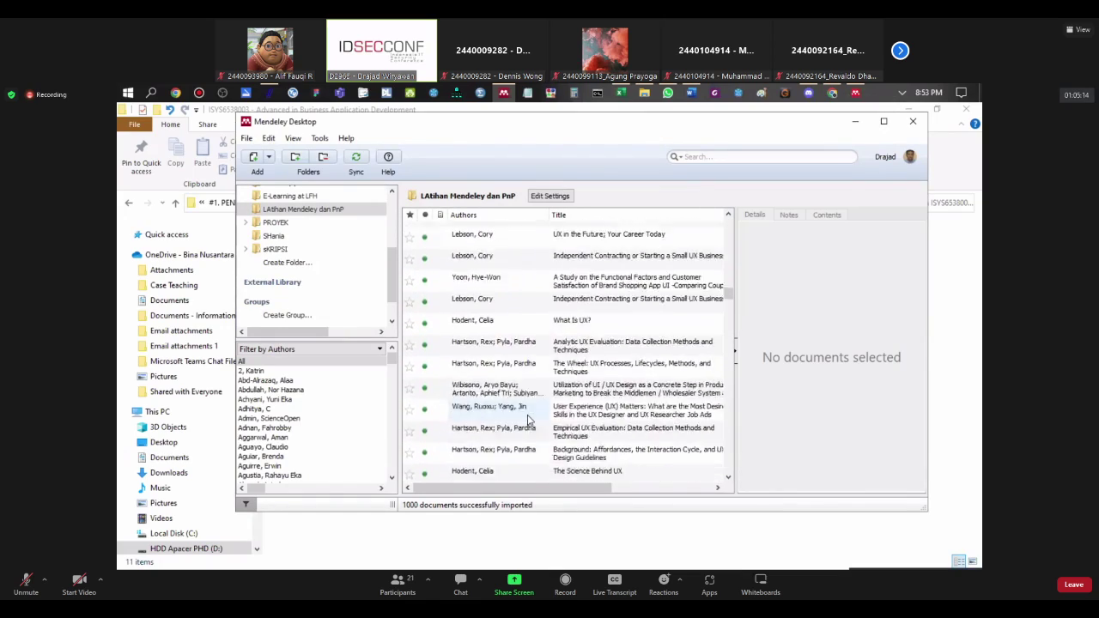
Step: Return to the Word draft showing the DAFTAR PUSTAKA section
left_click(692, 93)
scroll(498, 381, "down", 3)
scroll(498, 381, "up", 3)
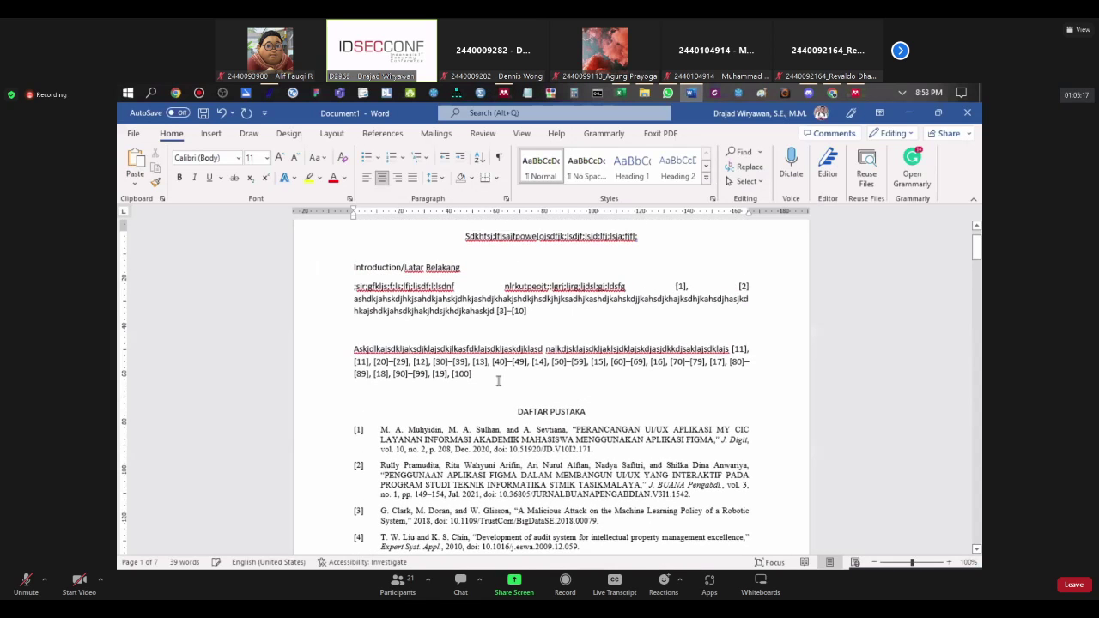
Step: Add a new paragraph of placeholder text after the [100] citations
left_click(498, 381)
key("shift+Return")
key("Return")
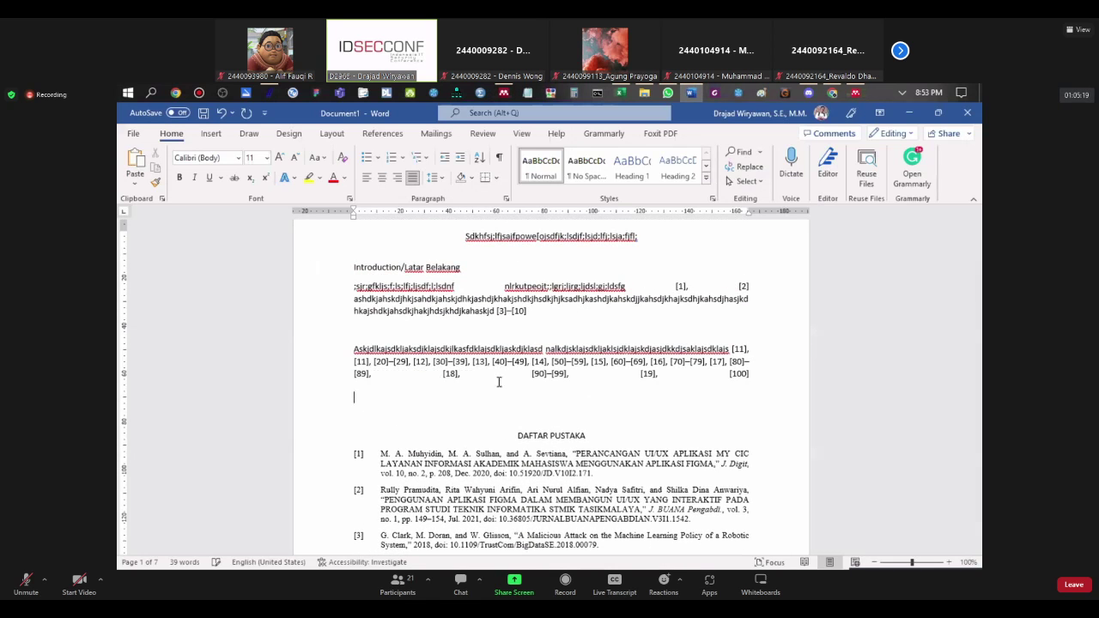
type("ahasjdhkjahsjkdhjkashdkjasd")
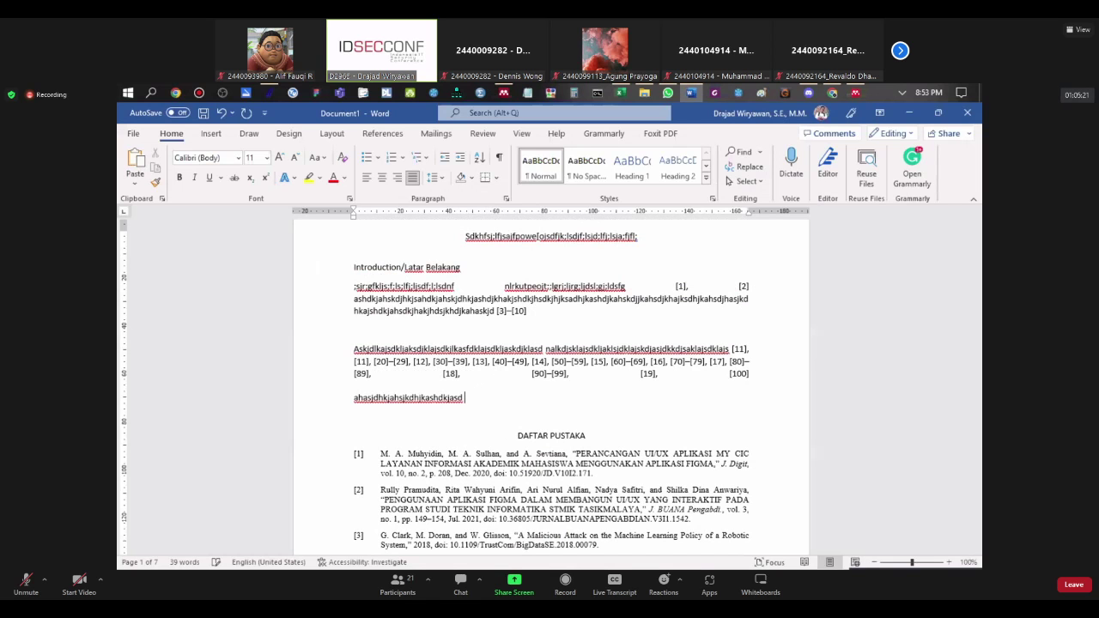
Step: Cite nine Mendeley documents, COSTA through Cirucci, as citations [101]–[109]
left_click(382, 134)
left_click(369, 168)
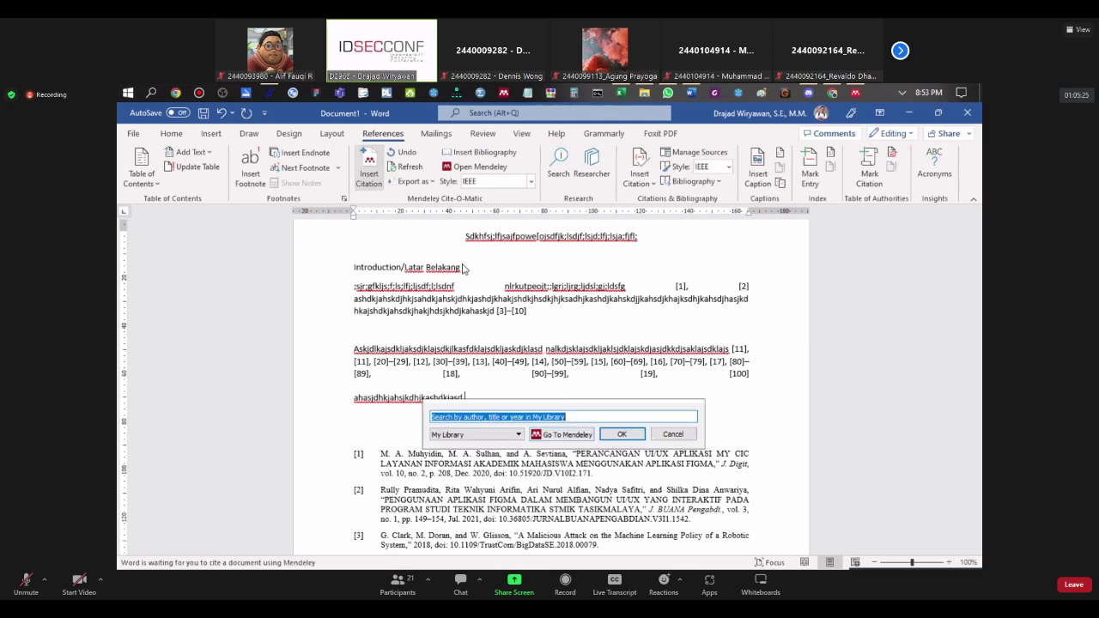
left_click(576, 437)
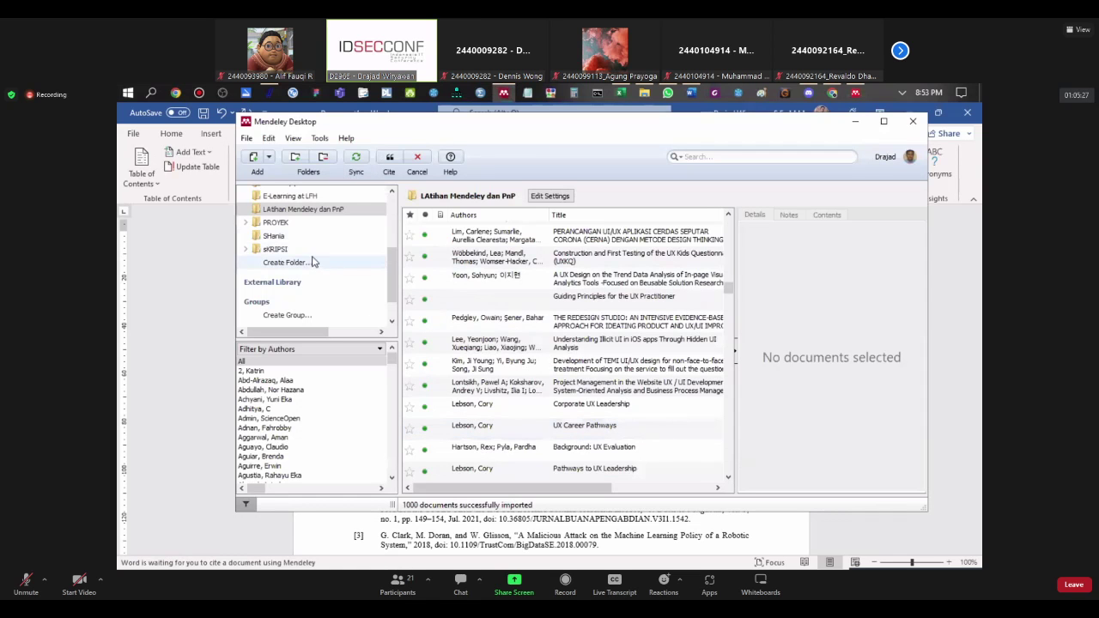
left_click(550, 235)
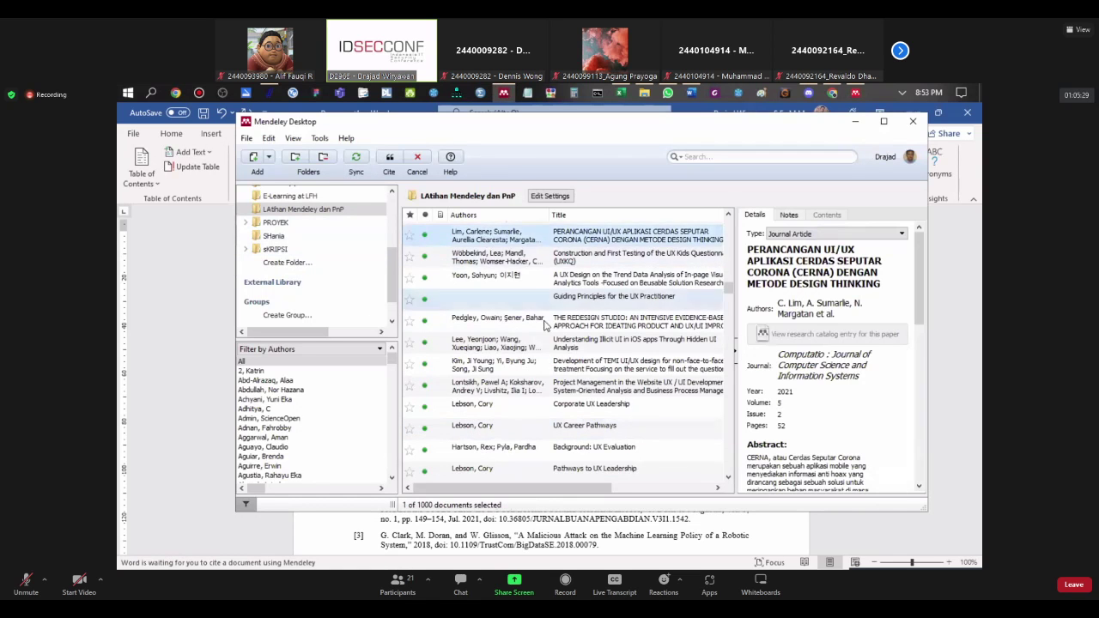
scroll(563, 342, "down", 5)
scroll(562, 342, "down", 3)
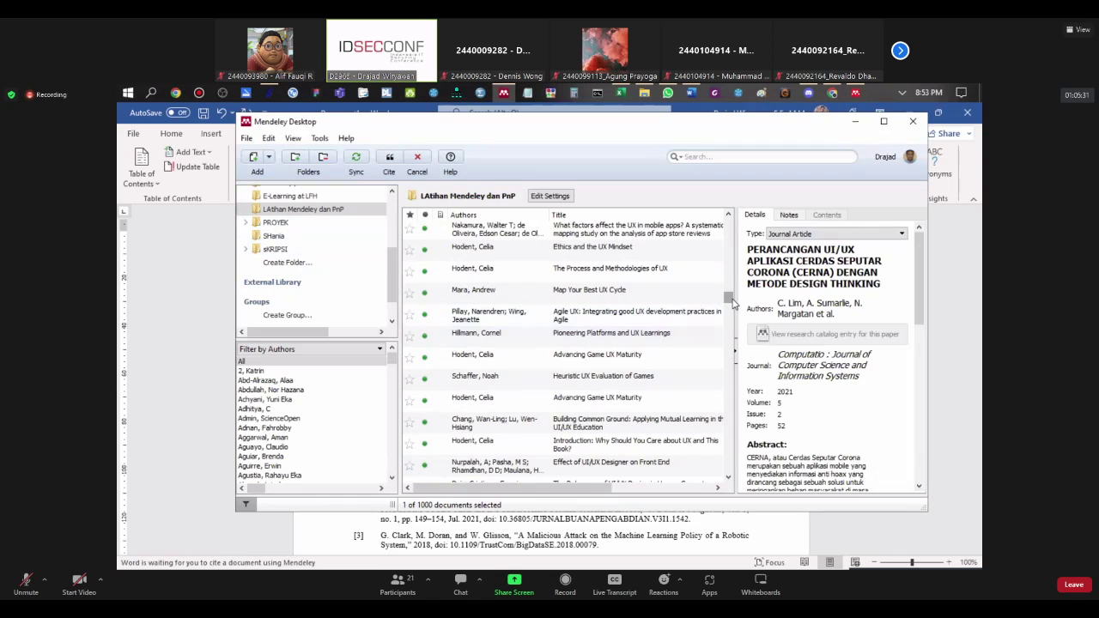
left_click_drag(730, 301, 728, 468)
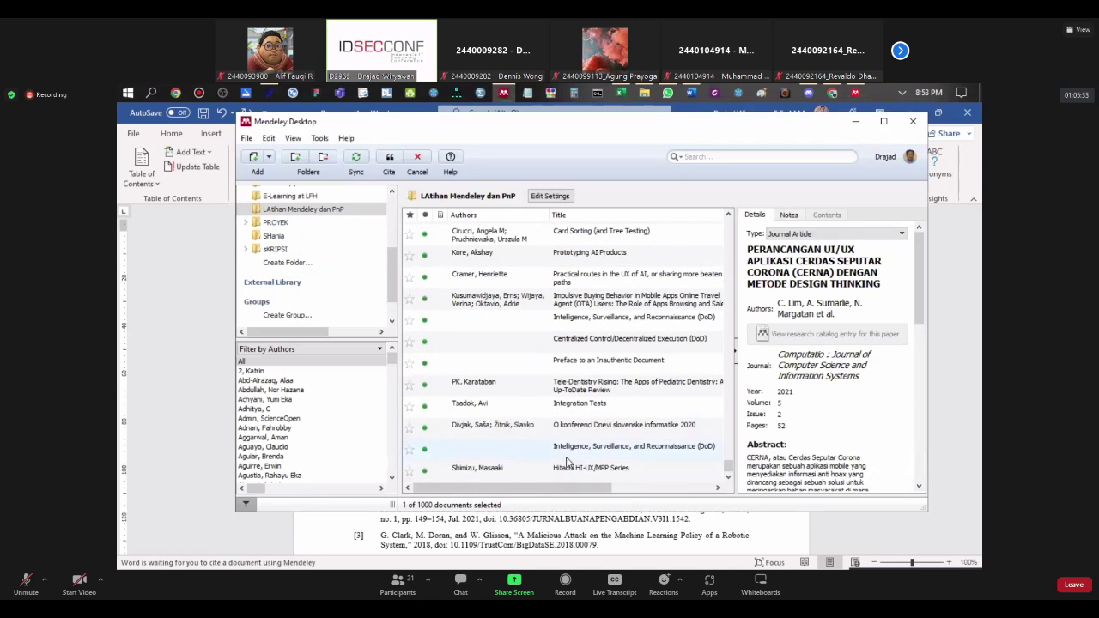
left_click(520, 469, "shift")
scroll(573, 377, "up", 3)
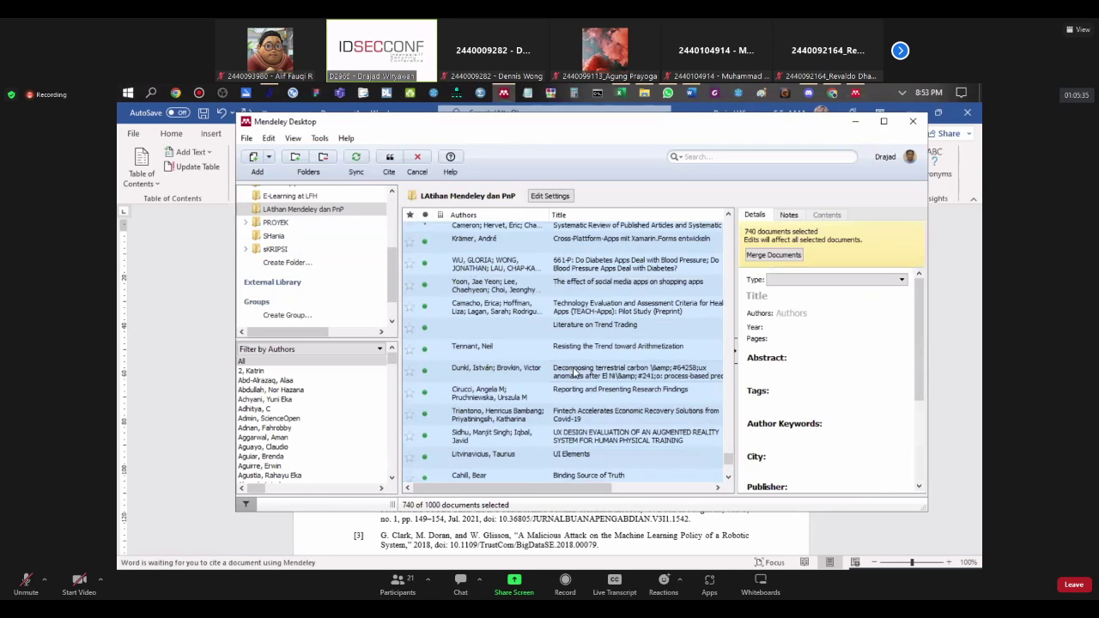
left_click(573, 346)
scroll(540, 302, "up", 10)
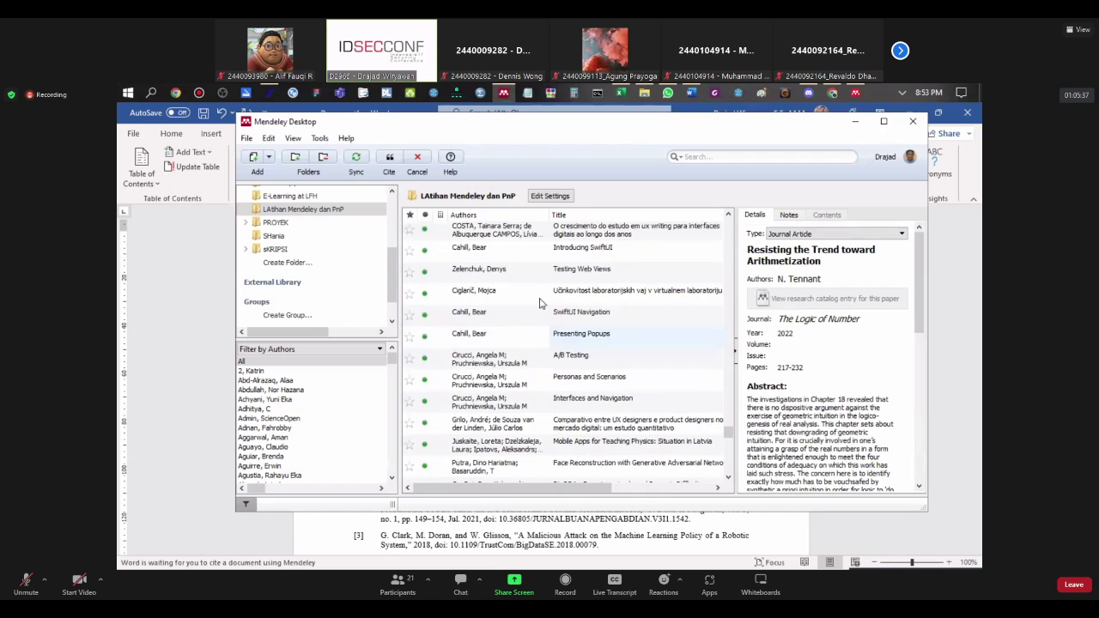
left_click(515, 230)
left_click(513, 402, "shift")
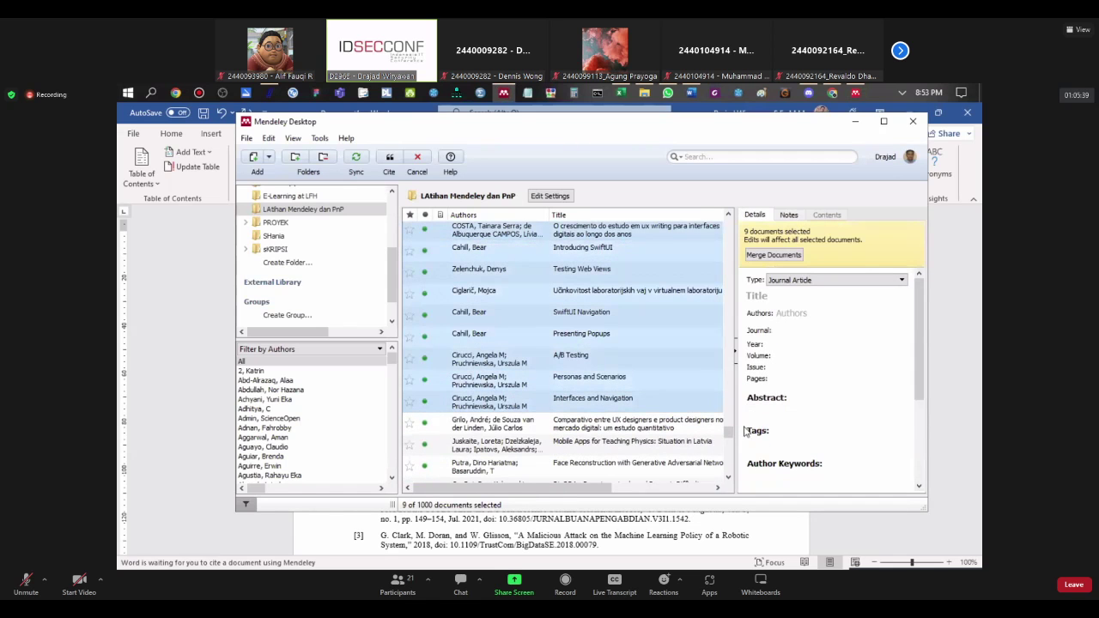
left_click(389, 159)
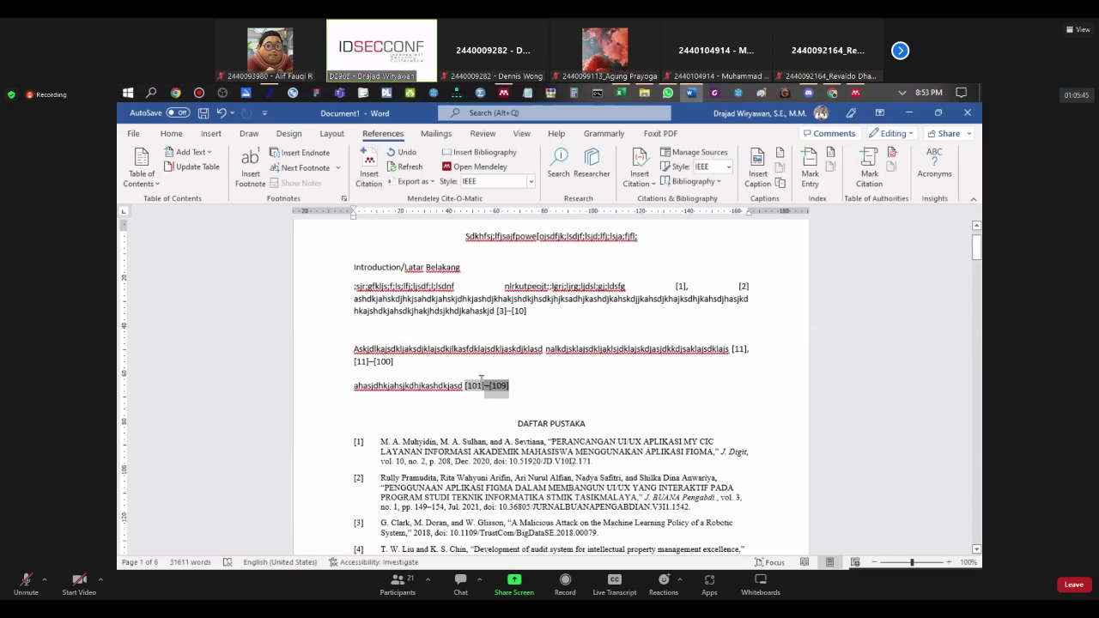
Step: Scroll the bibliography down to [109] and select references [106]–[109]
scroll(545, 349, "down", 10)
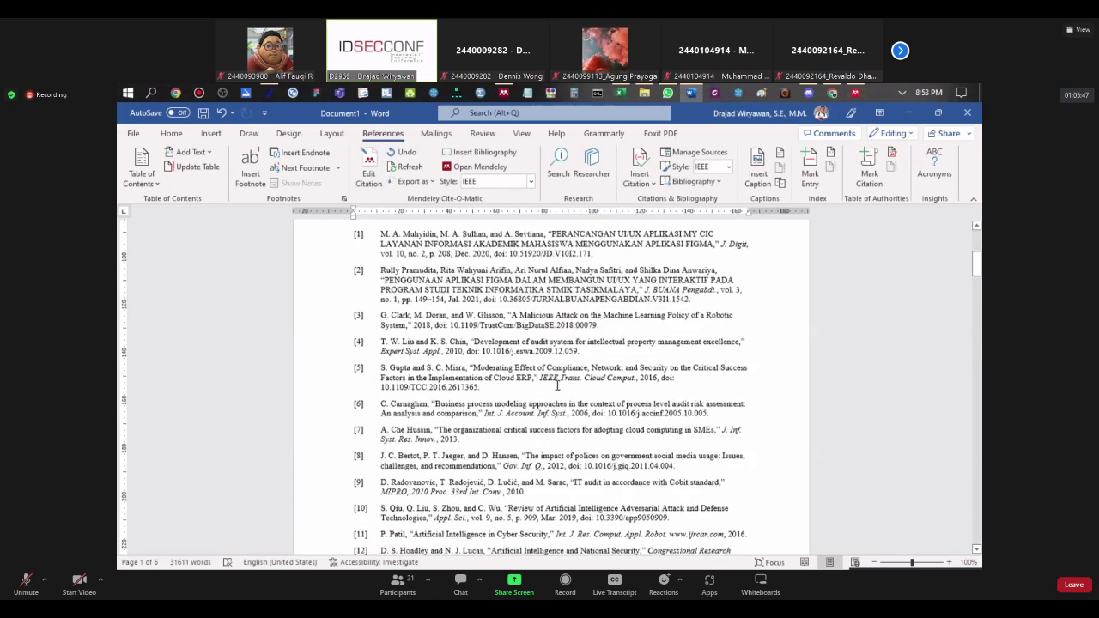
scroll(544, 349, "down", 20)
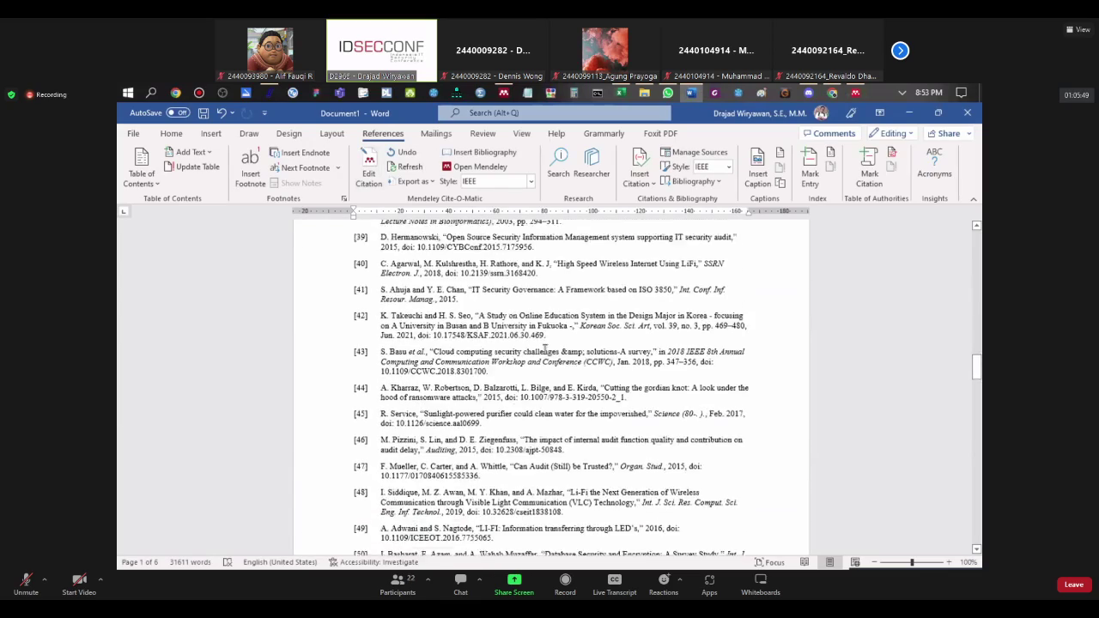
scroll(544, 349, "down", 20)
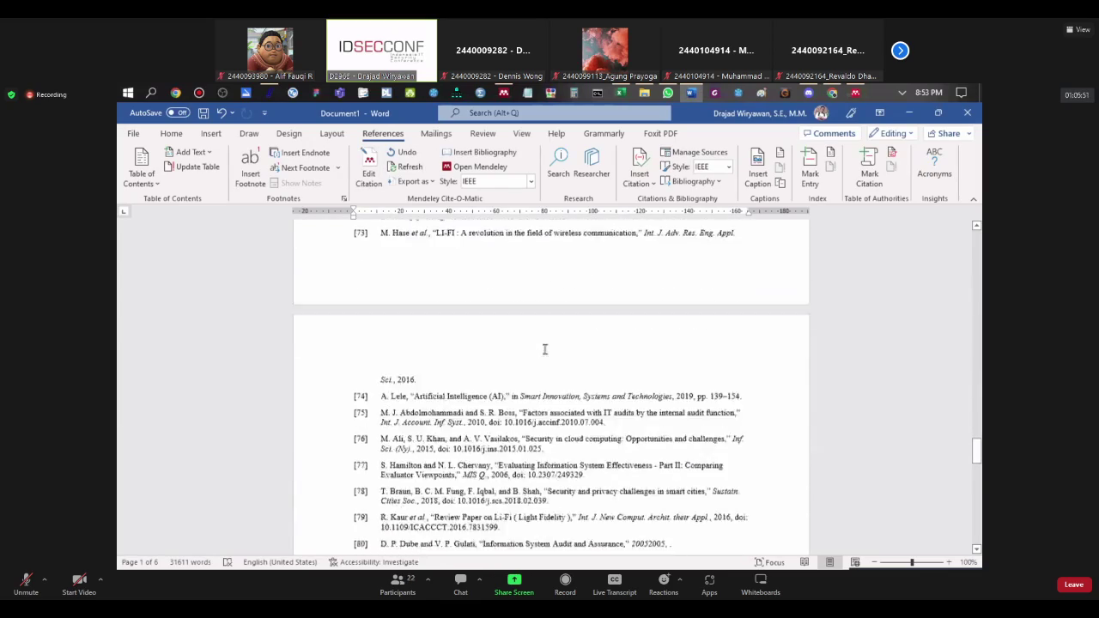
scroll(545, 349, "down", 20)
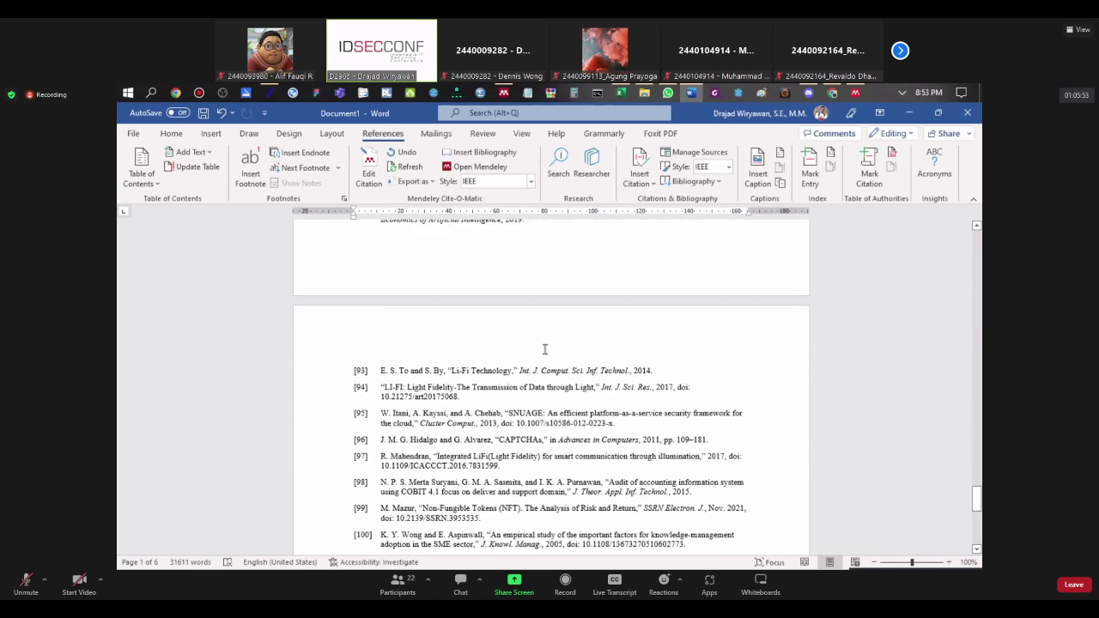
scroll(544, 349, "down", 8)
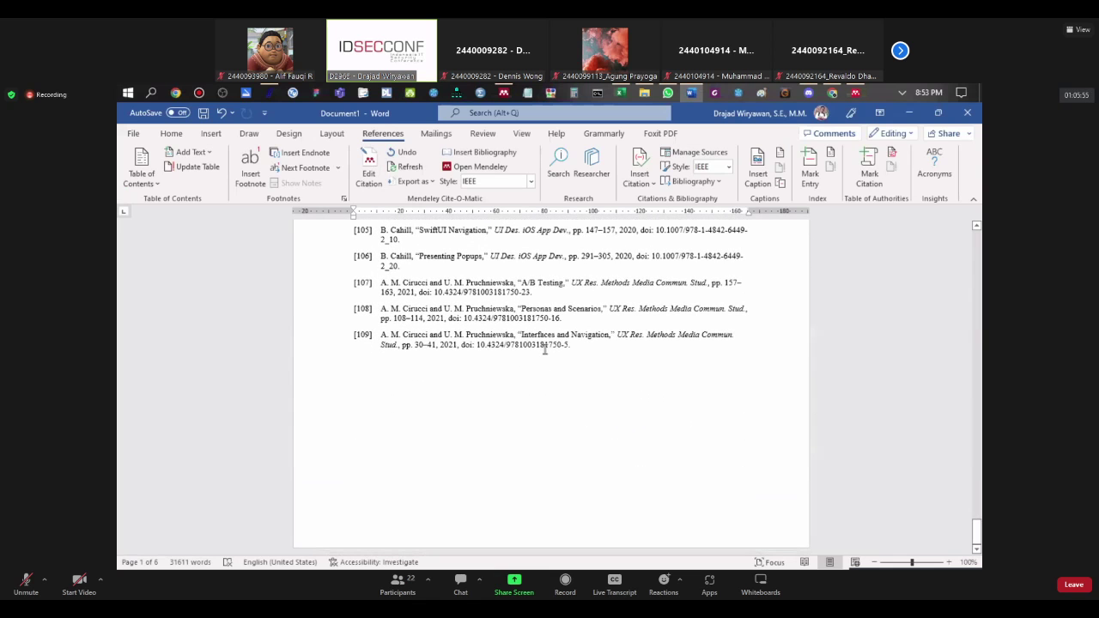
left_click(544, 349)
key("ctrl+shift+Up")
key("ctrl+shift+Up")
key("ctrl+shift+Up")
key("ctrl+shift+Up")
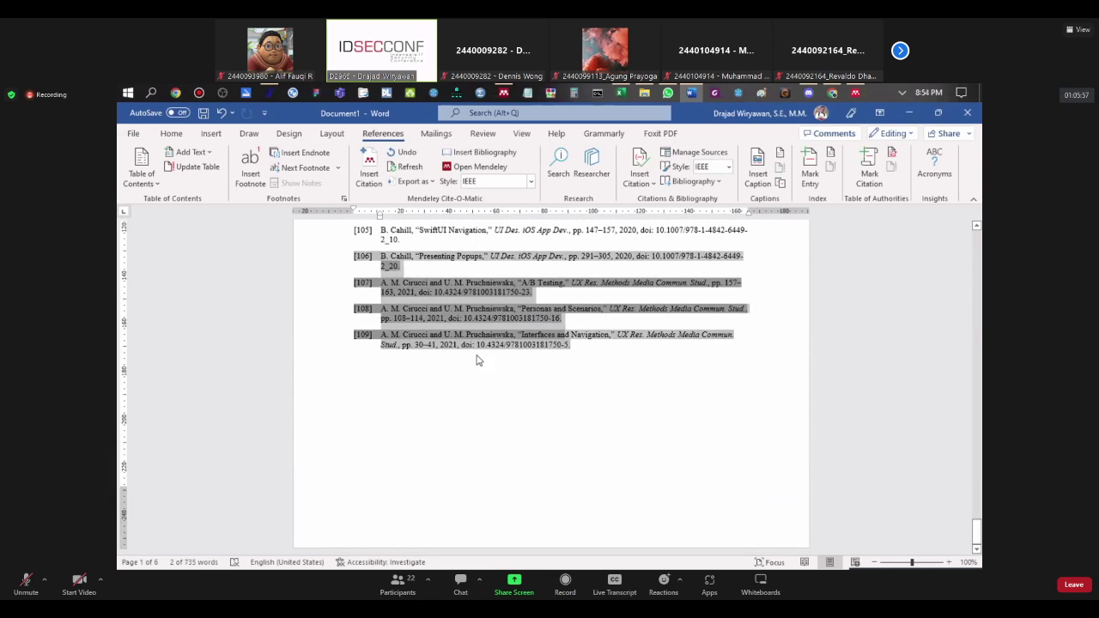
scroll(478, 361, "up", 5)
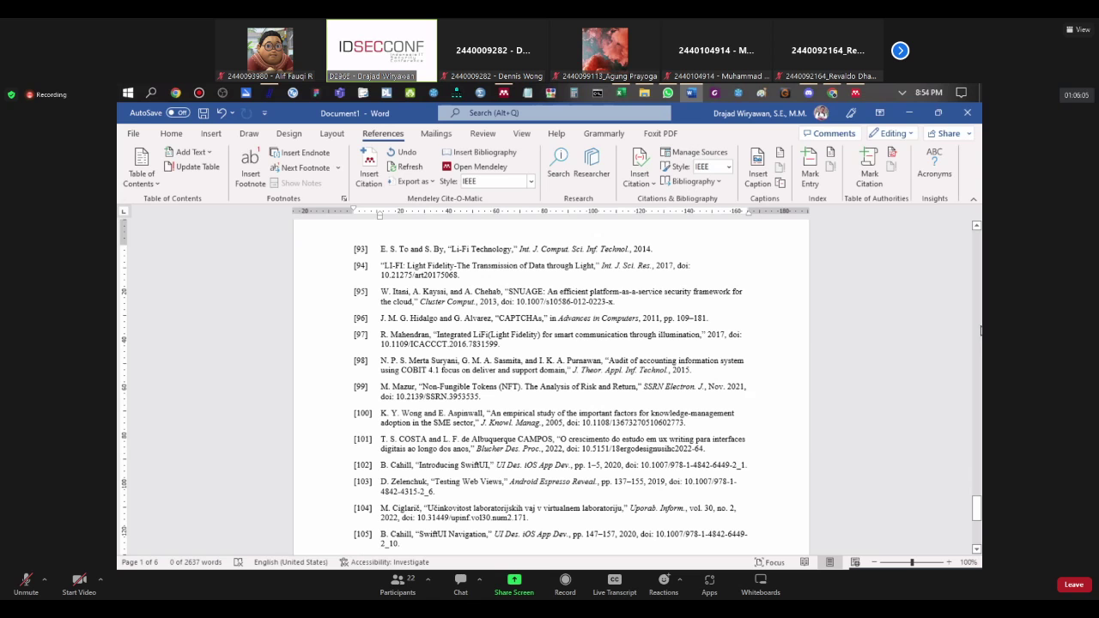
scroll(977, 336, "up", 5)
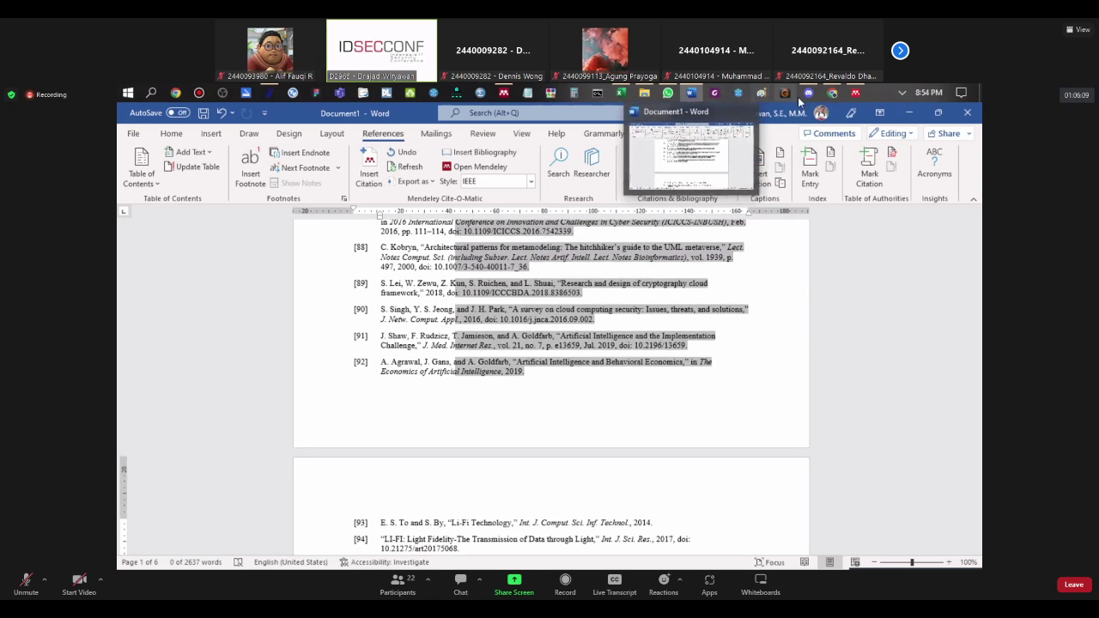
Step: Bring up Mendeley, then the ISYS6538003 folder showing PoPCites.bib and PoPMetrics
mouse_move(686, 99)
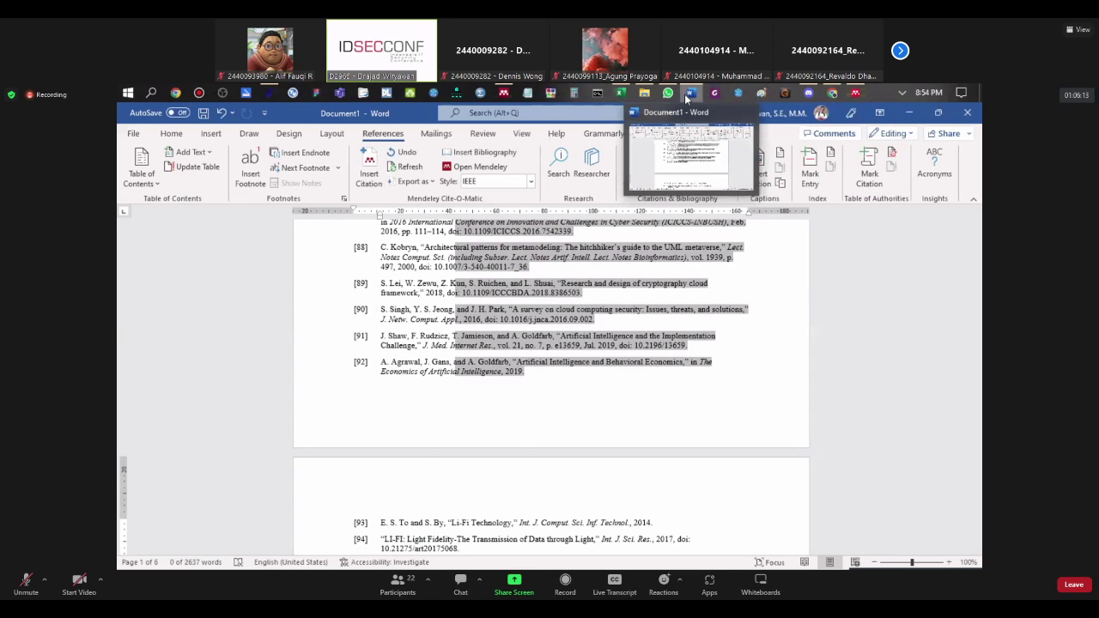
left_click(684, 93)
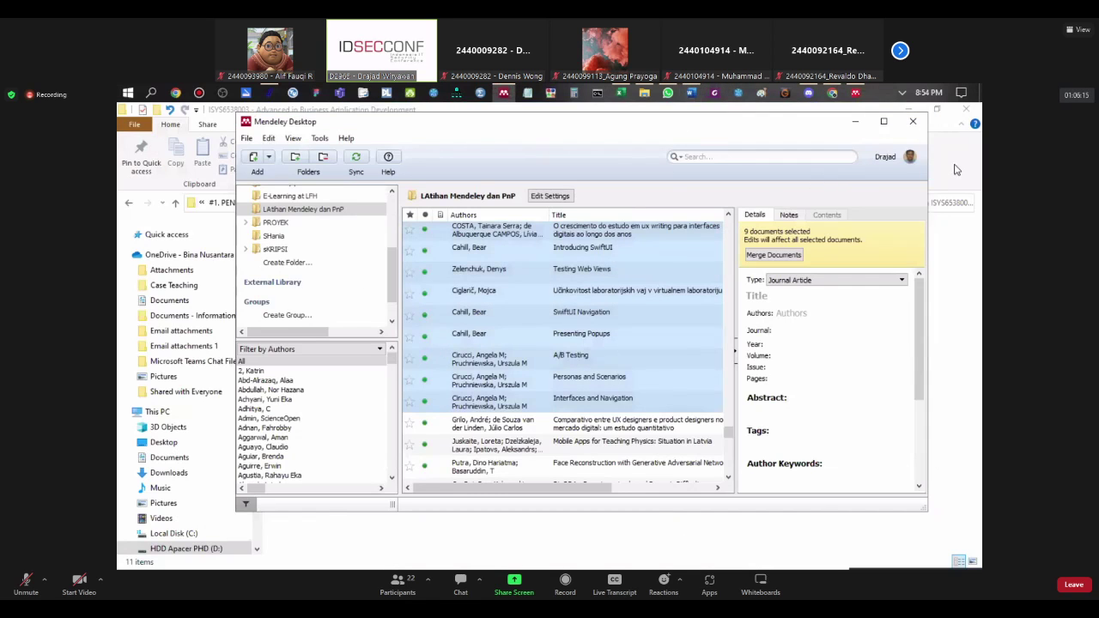
left_click(875, 112)
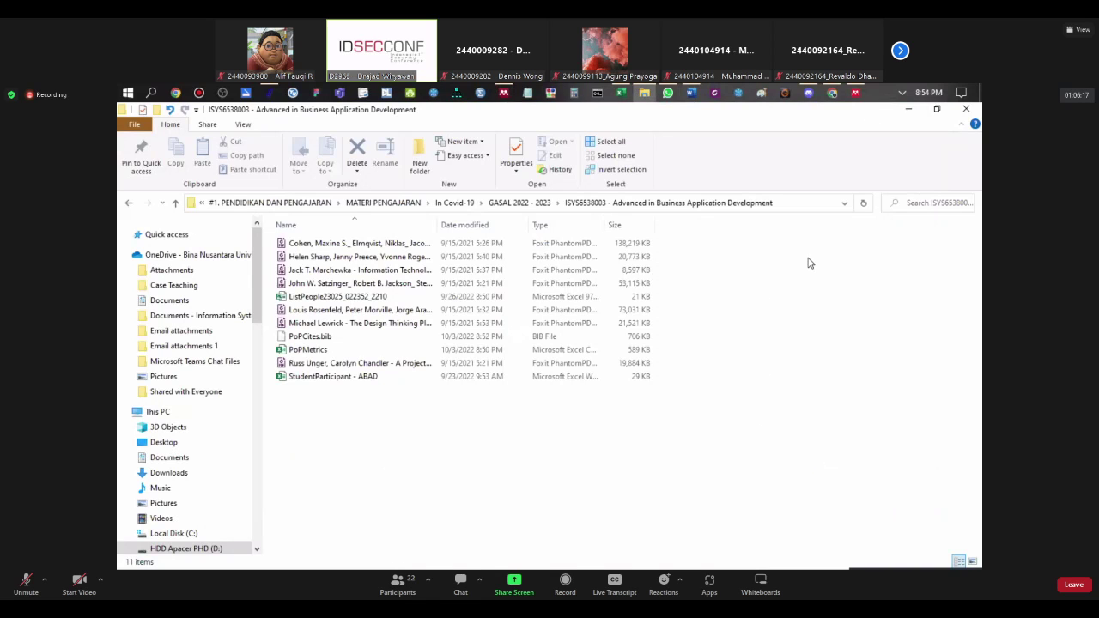